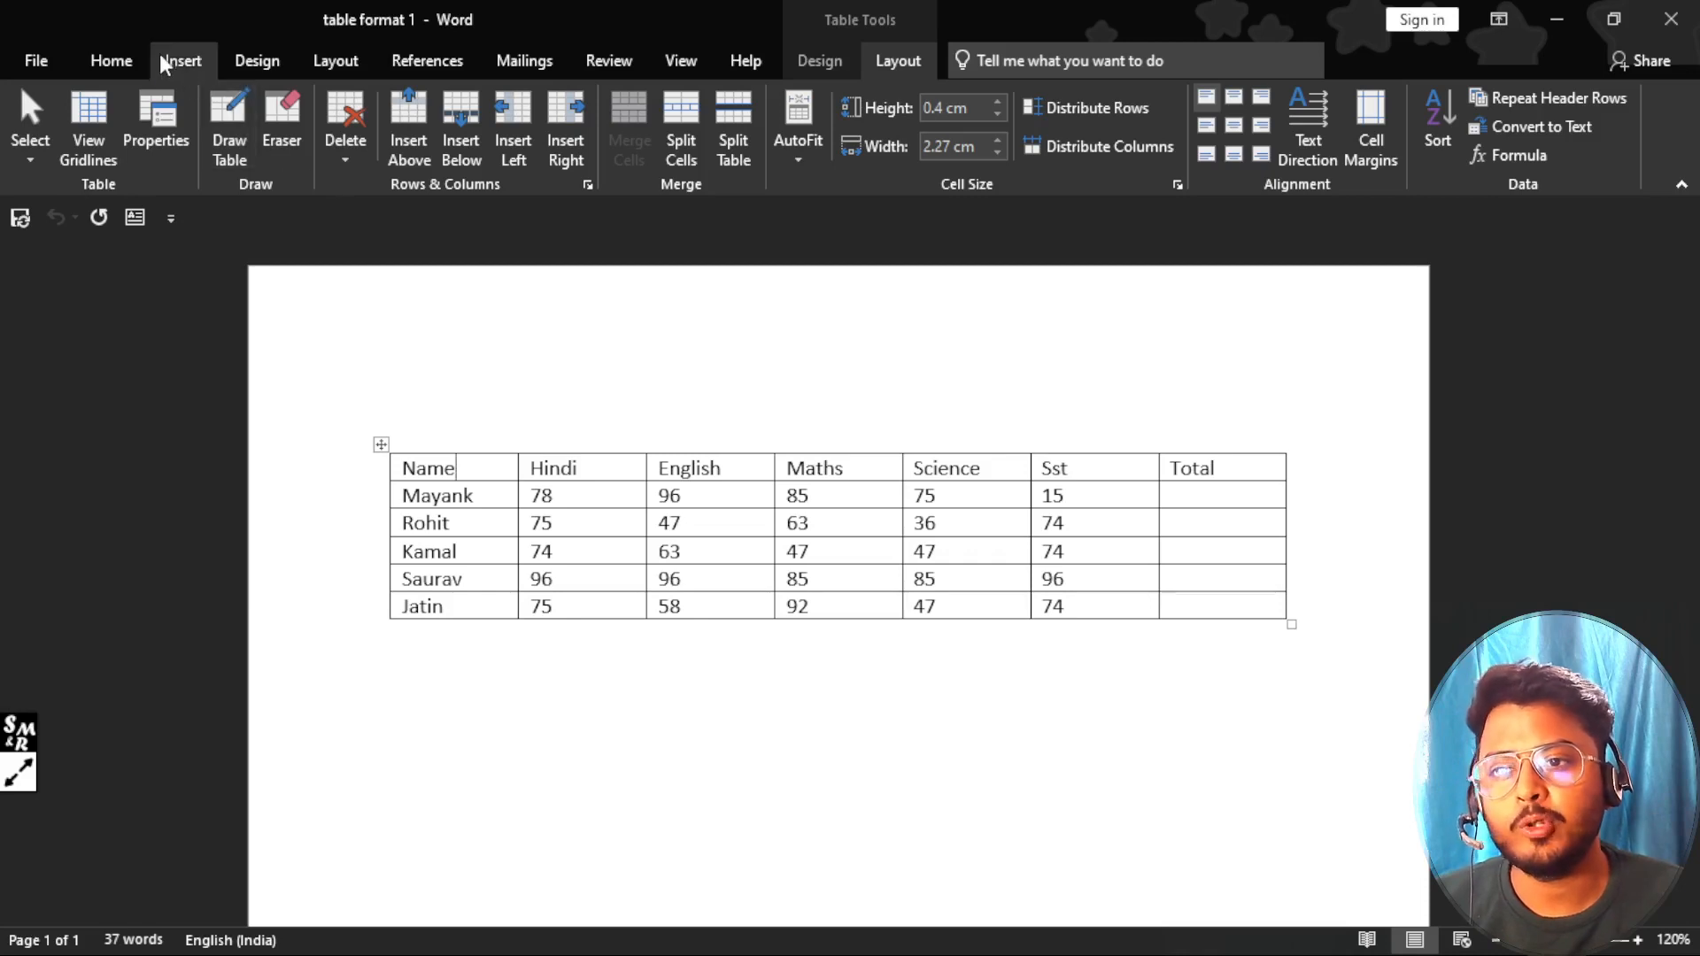
{"action": "left_click", "coordinate": [170, 57]}
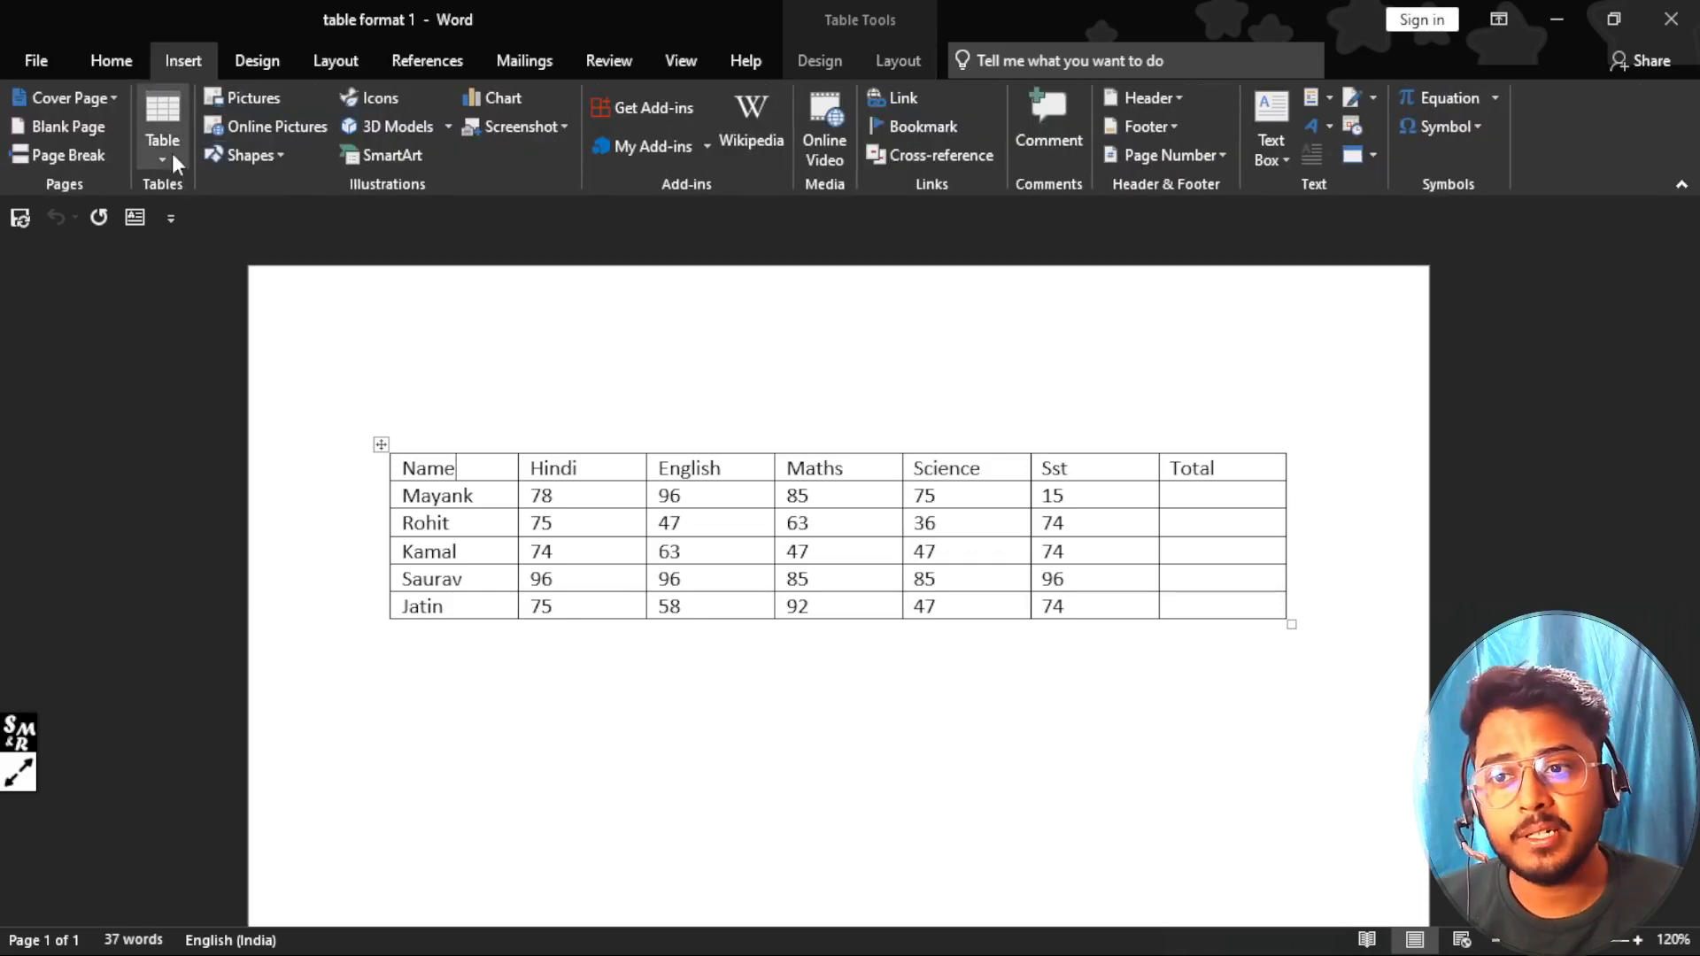
{"action": "left_click", "coordinate": [166, 146]}
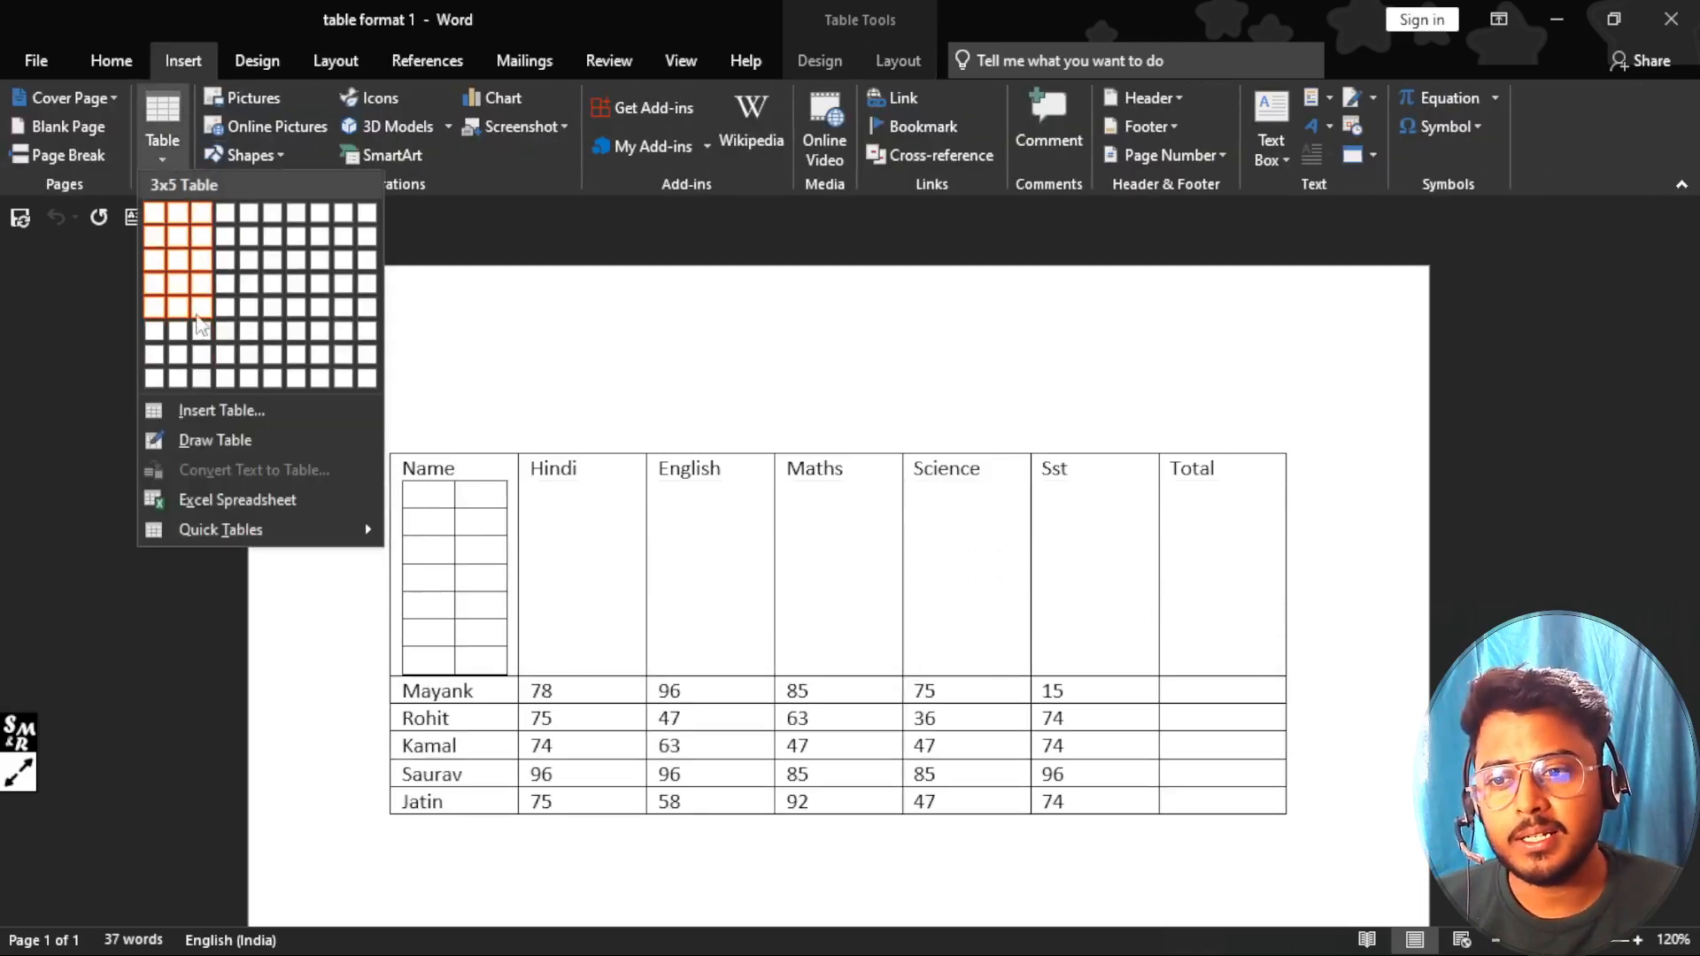
{"action": "left_click", "coordinate": [162, 151]}
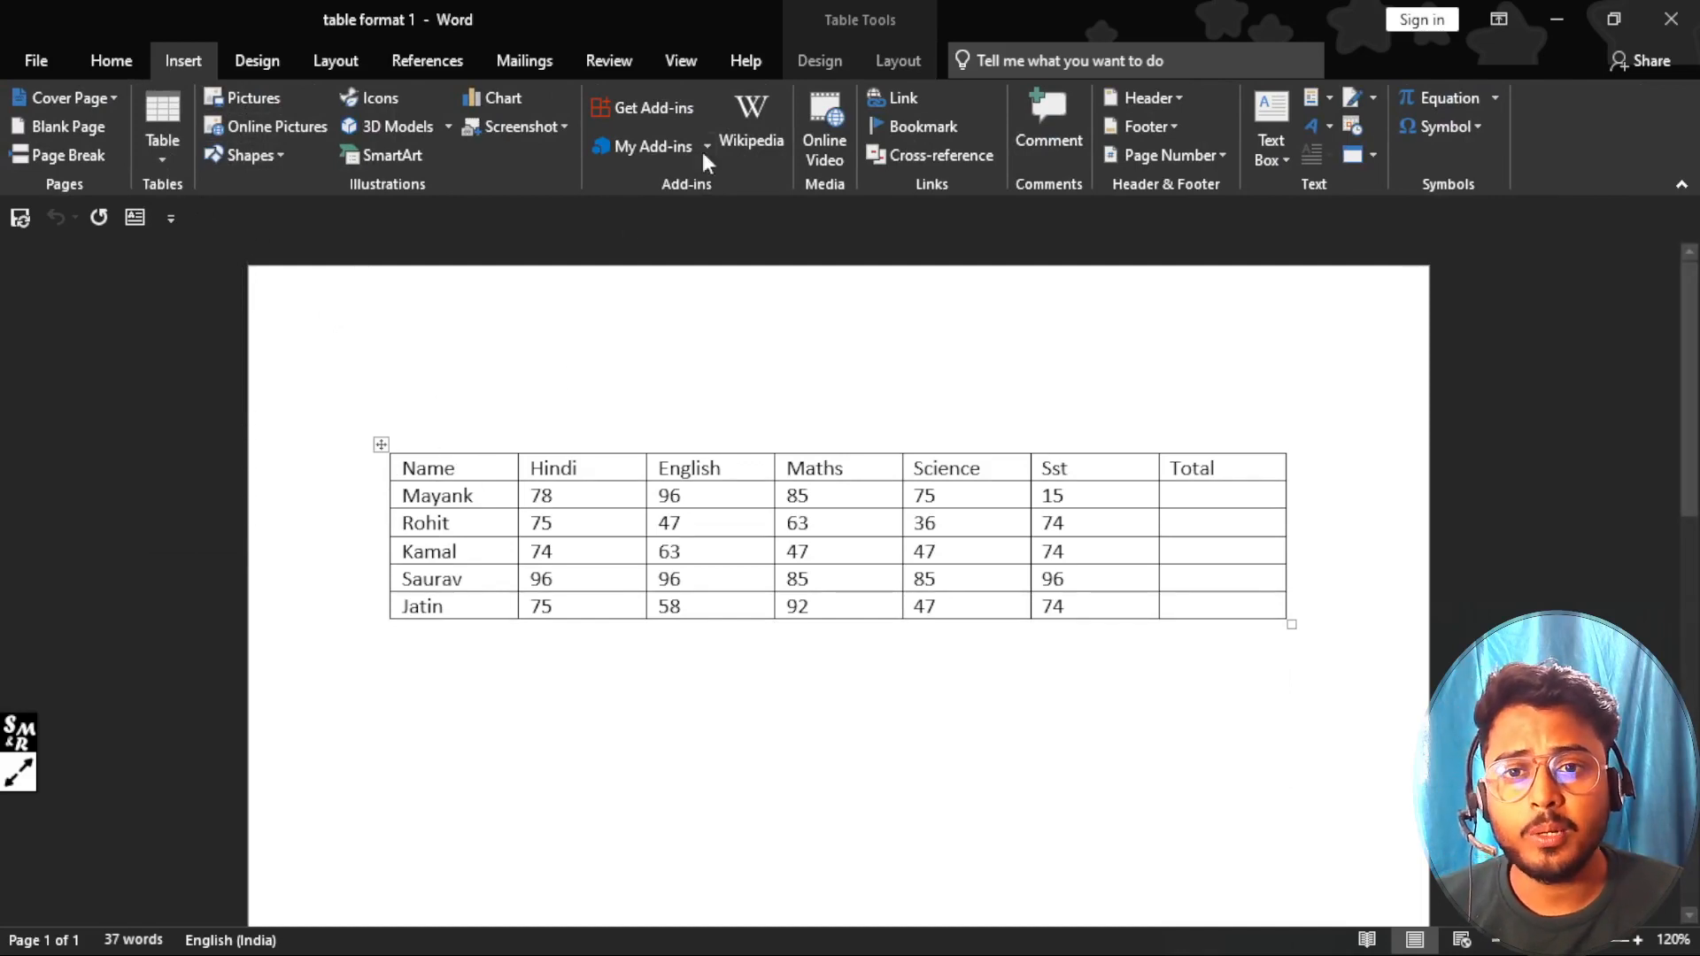
{"action": "left_click", "coordinate": [917, 55]}
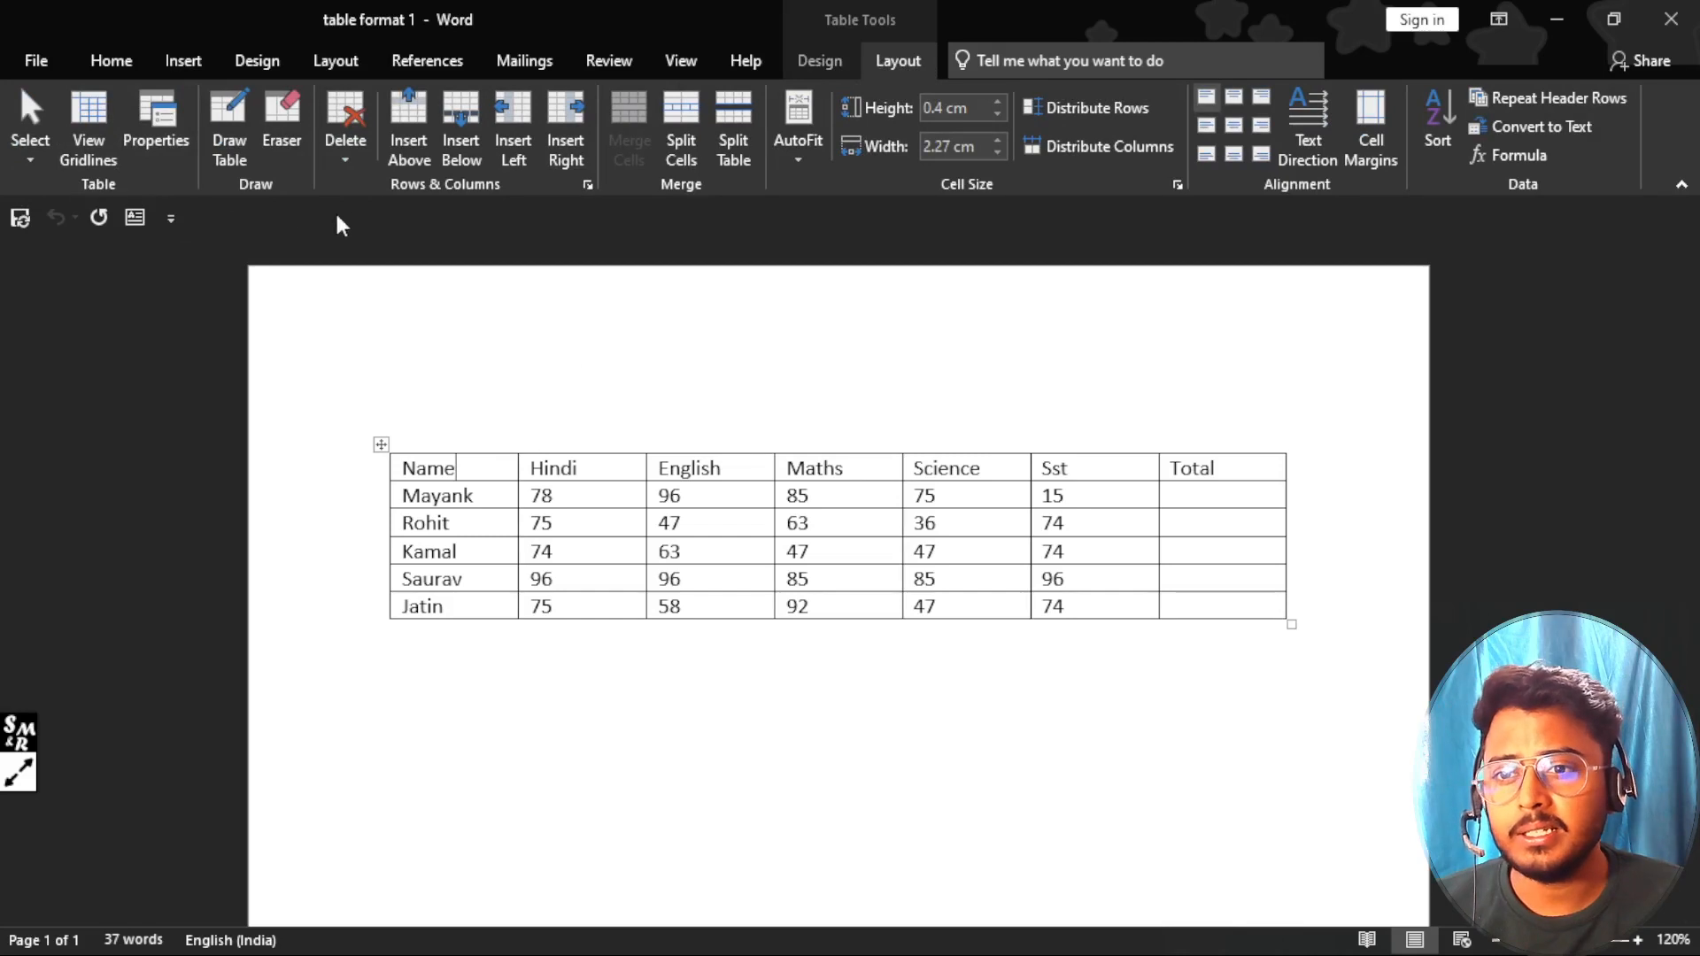
{"action": "left_click", "coordinate": [344, 160]}
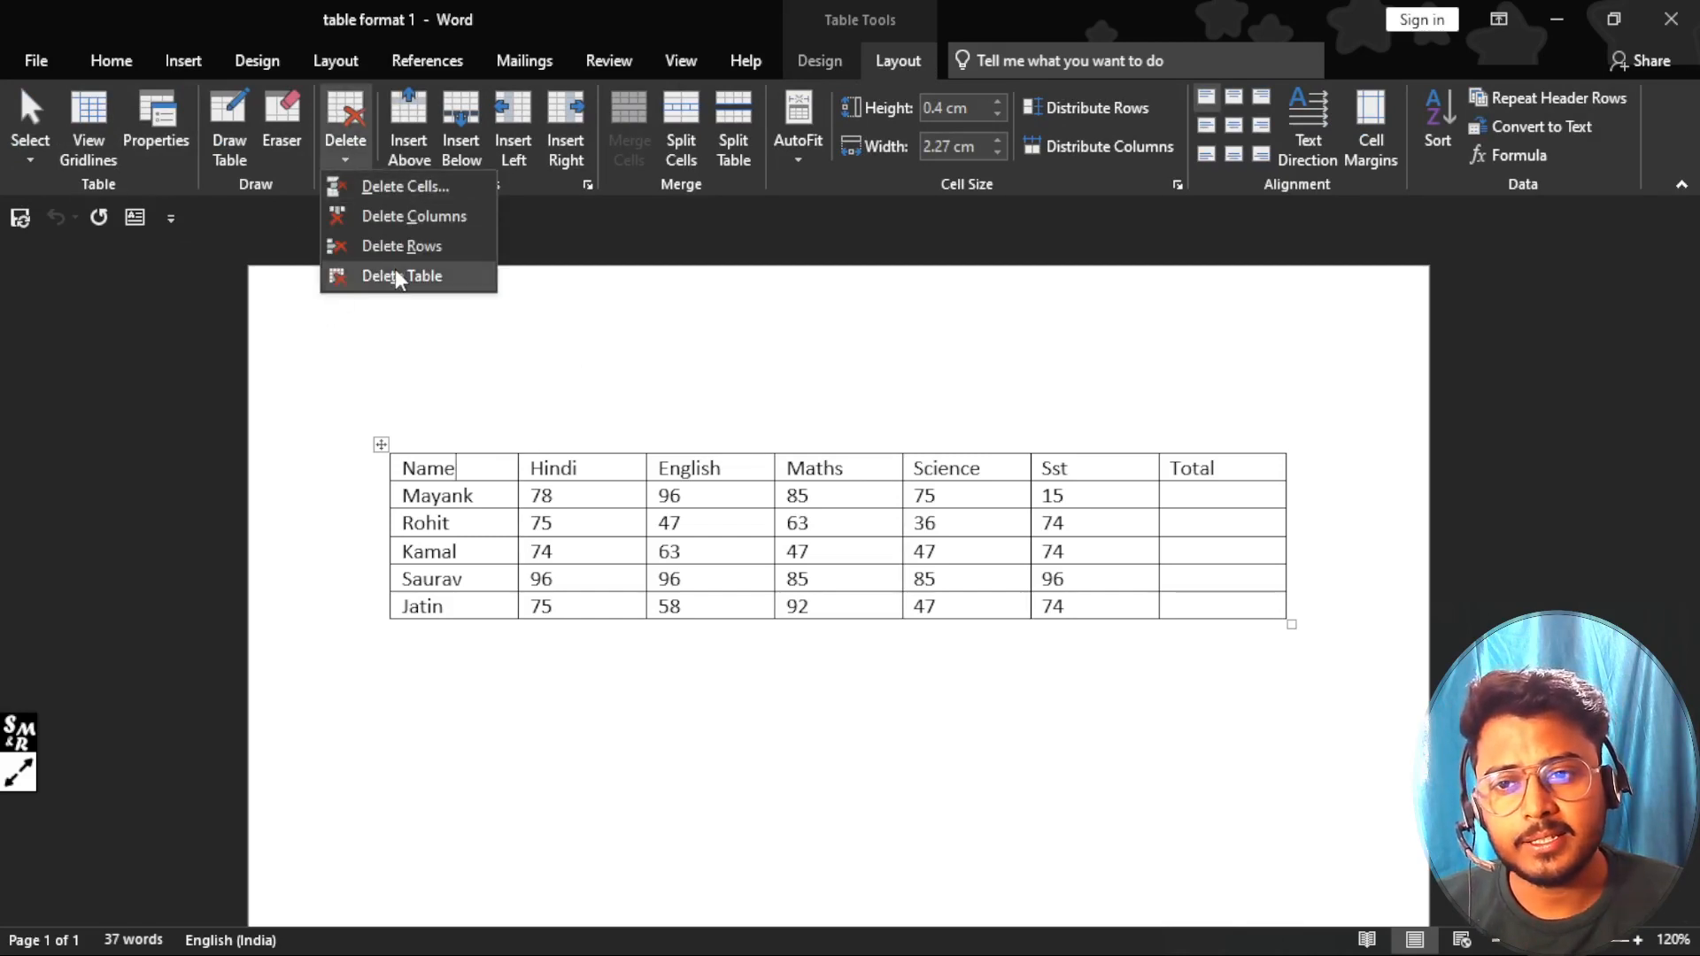
{"action": "left_click", "coordinate": [486, 473]}
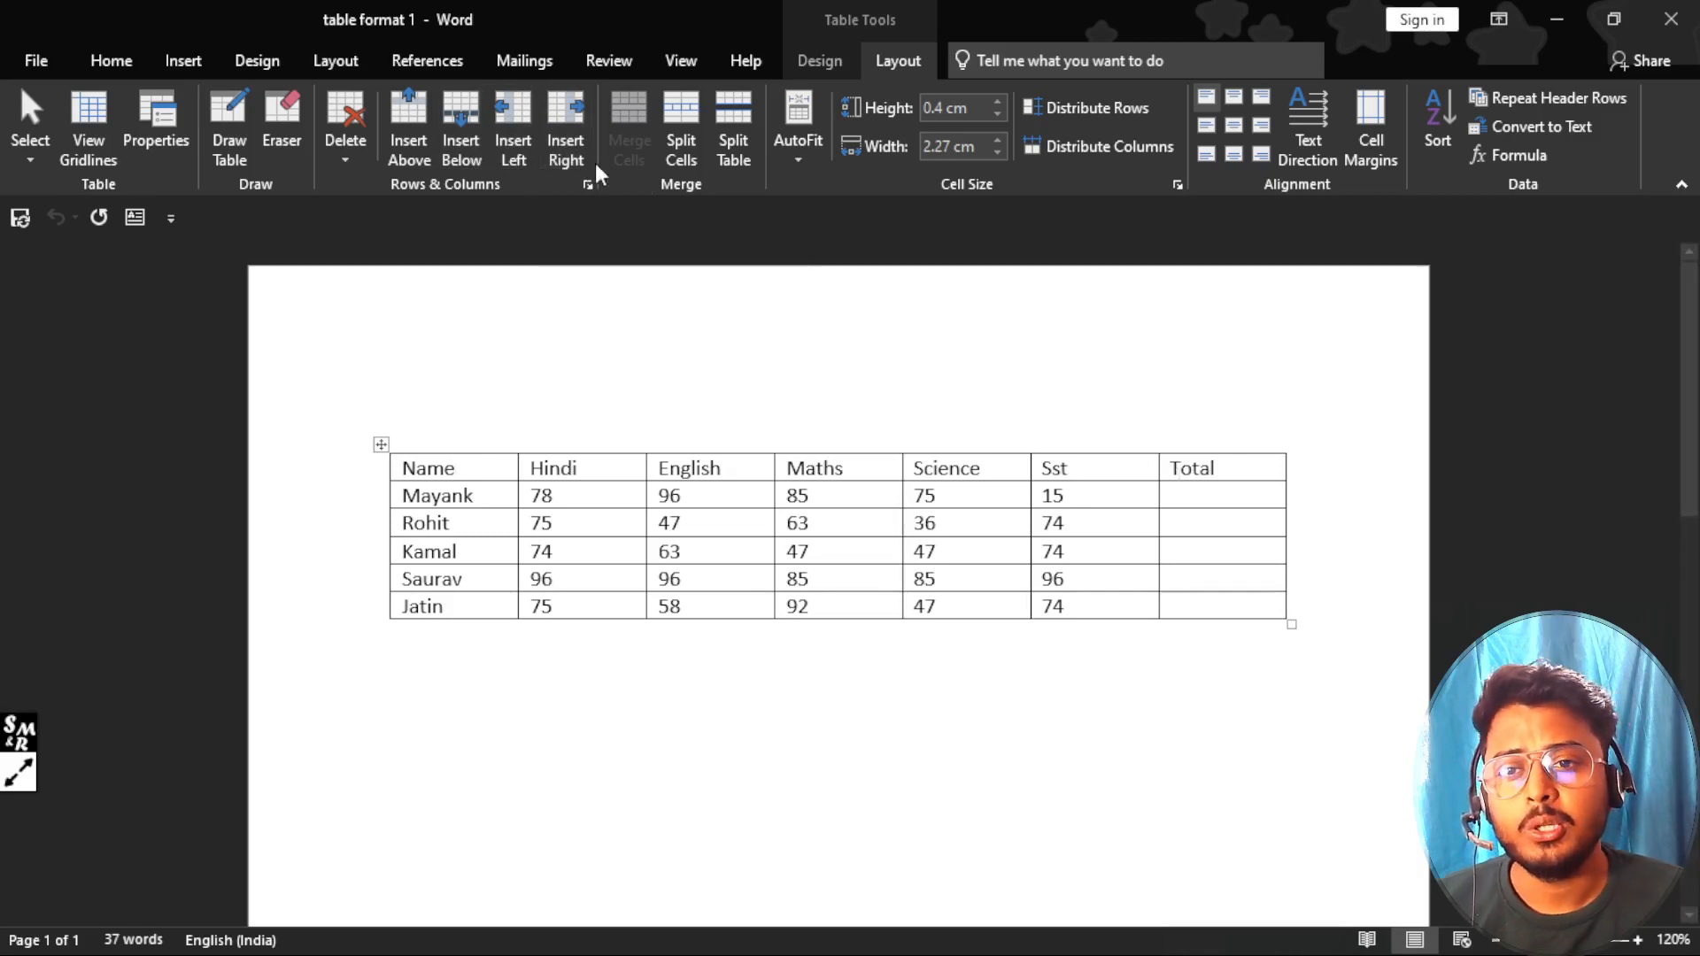
Step: Fill the Total cells of the last two student rows with the row sum, using the formula =SUM(LEFT)
{"action": "left_click", "coordinate": [1228, 496]}
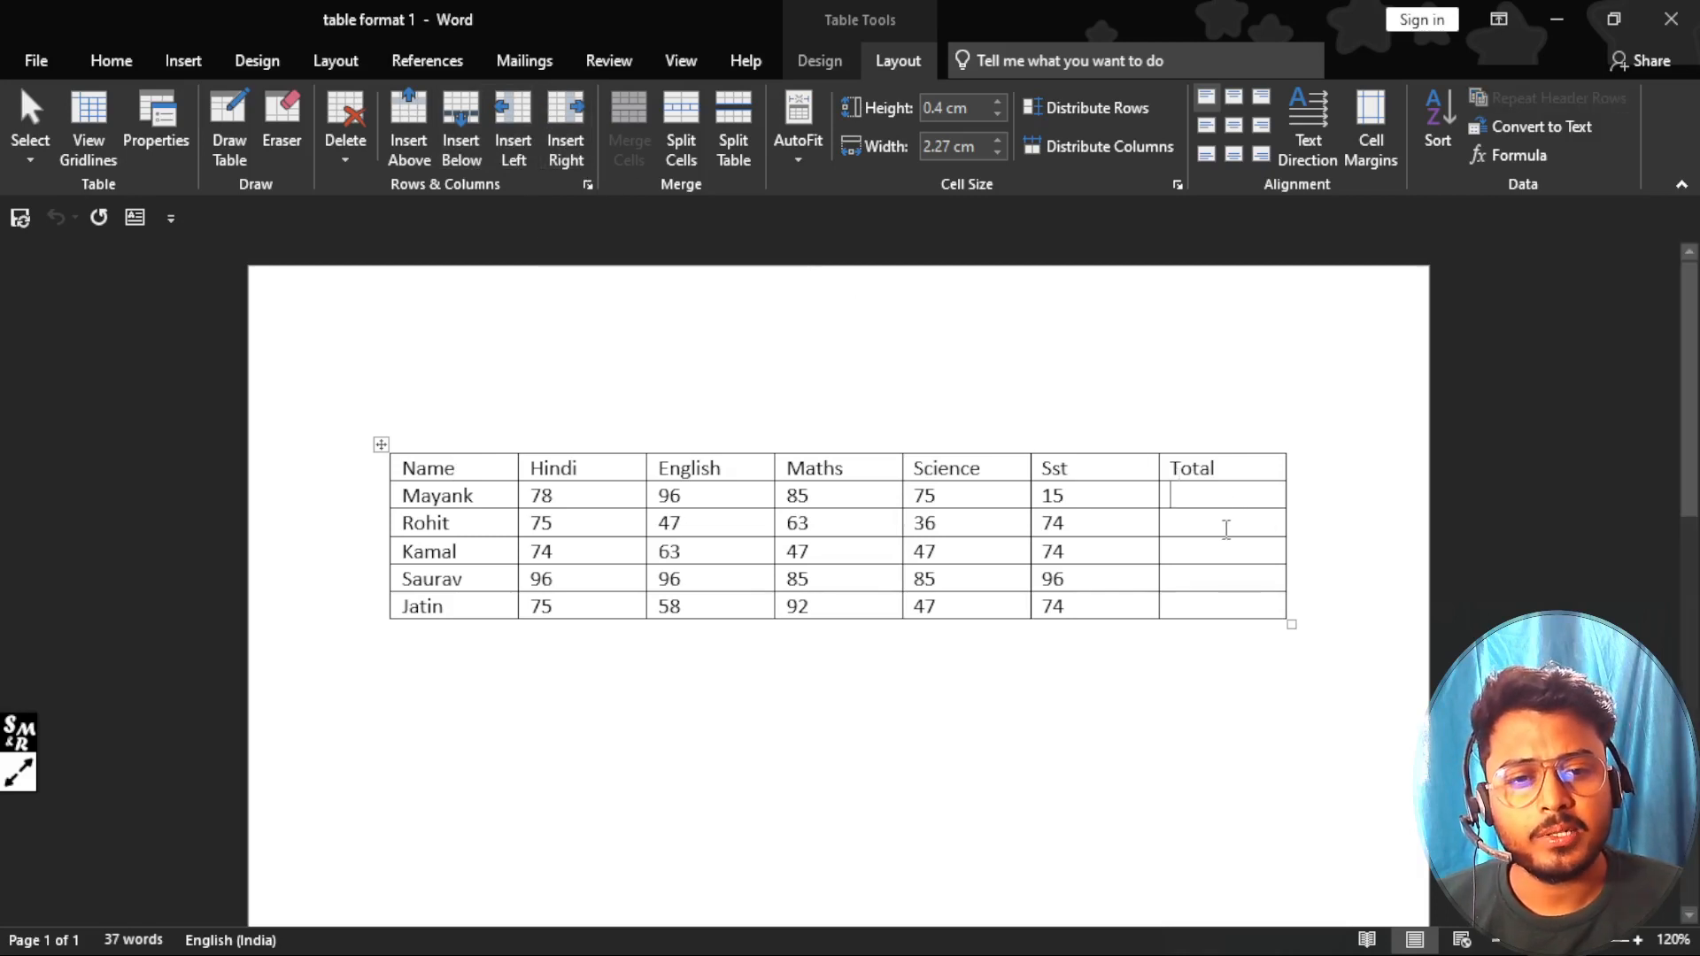
{"action": "left_click", "coordinate": [1226, 528]}
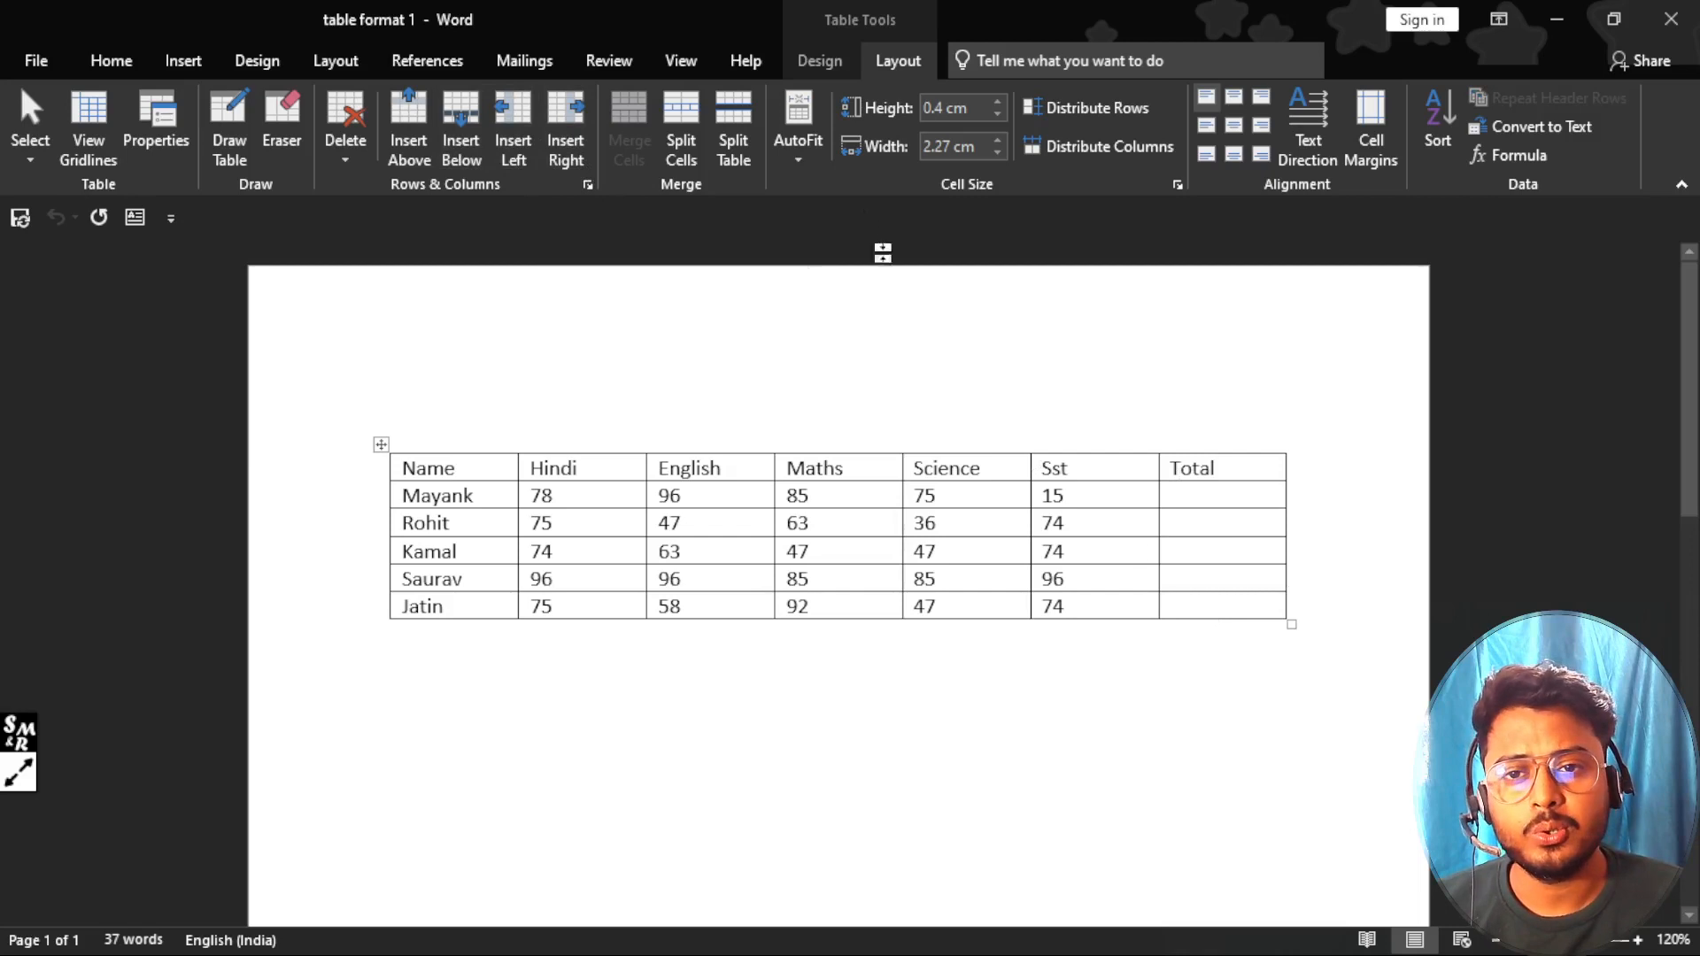
{"action": "left_click", "coordinate": [1524, 152]}
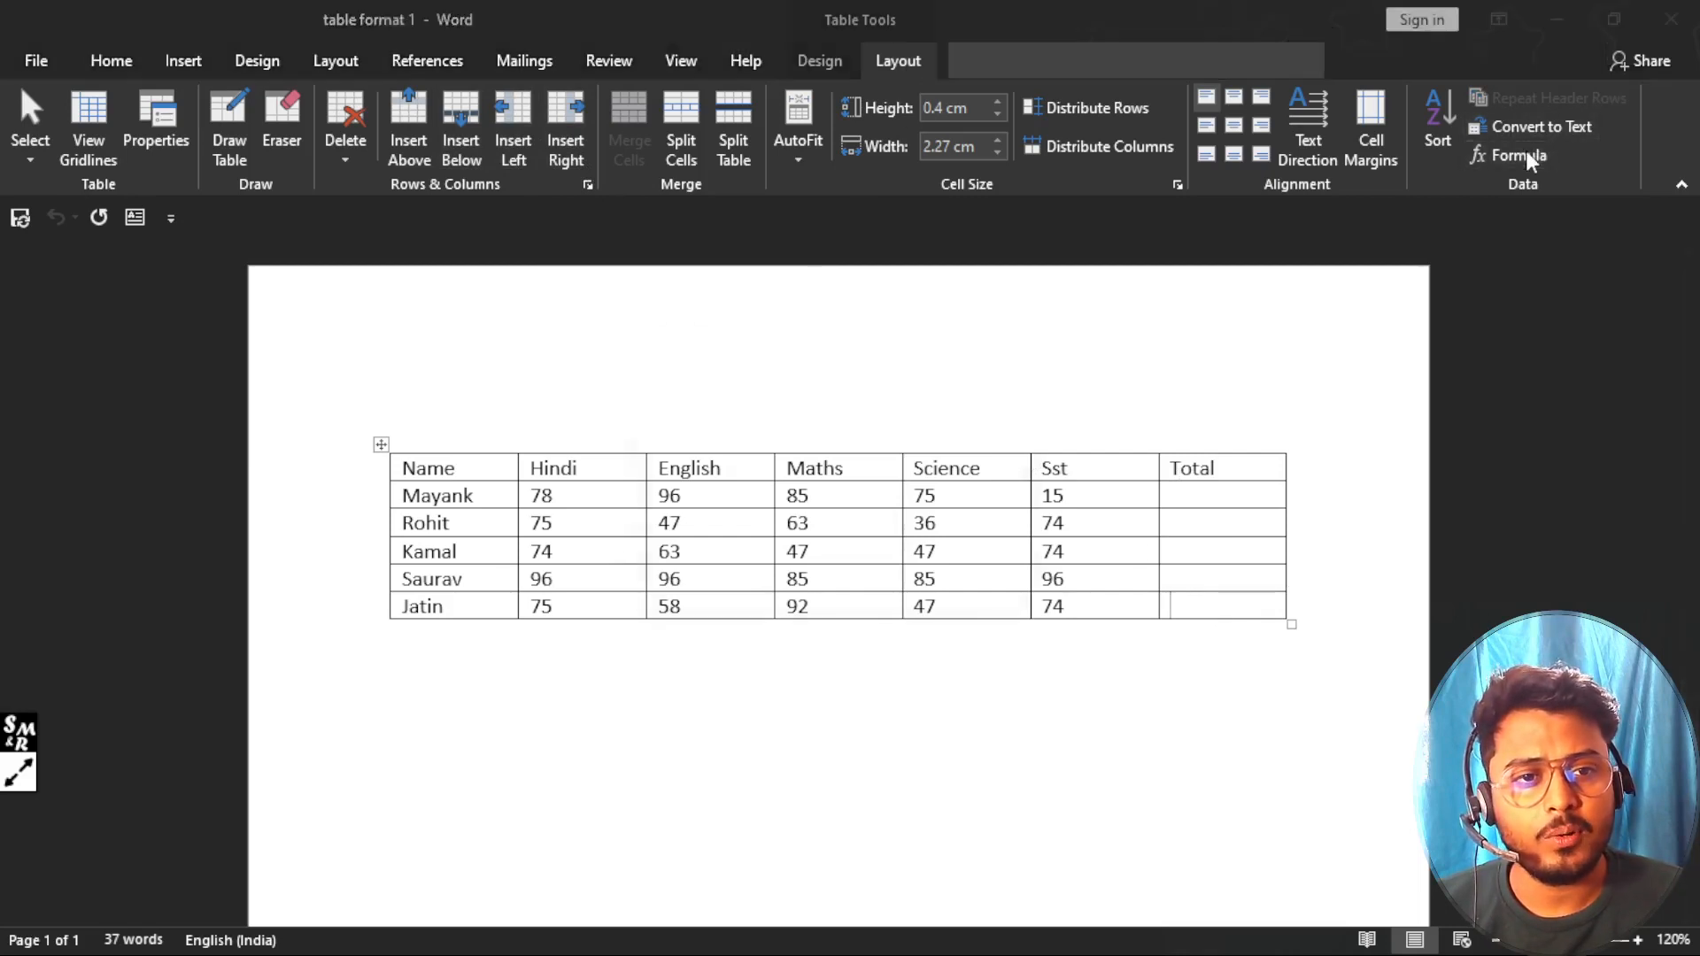
{"action": "left_click", "coordinate": [892, 556]}
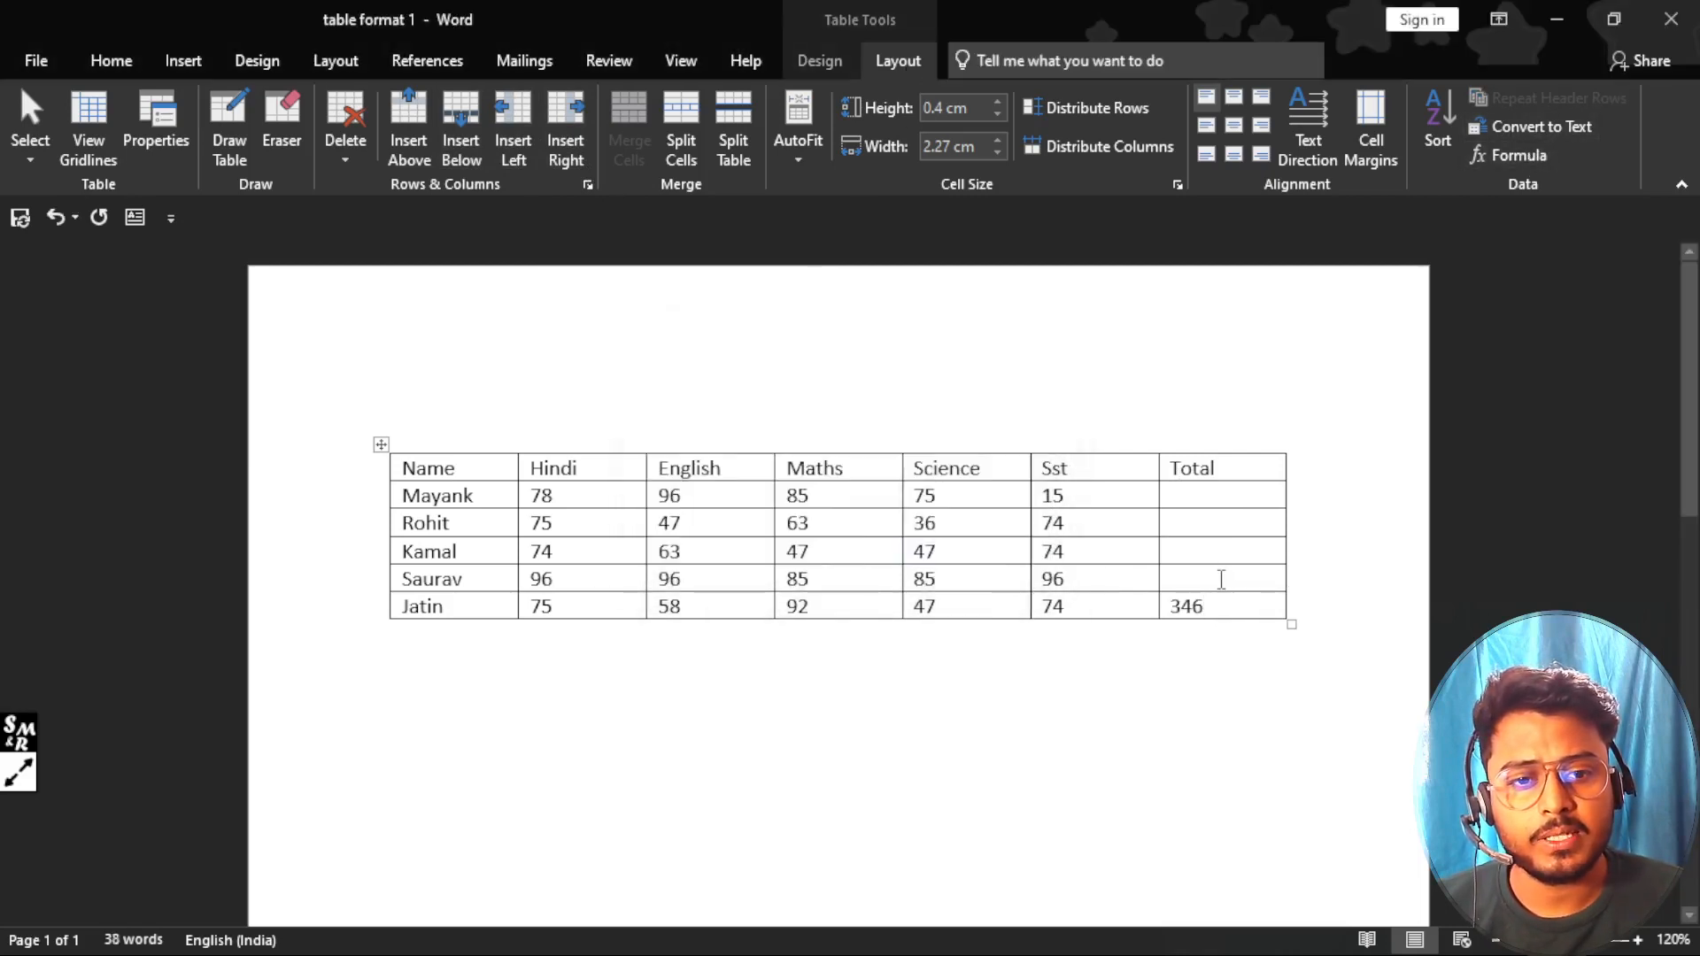
{"action": "left_click", "coordinate": [1516, 154]}
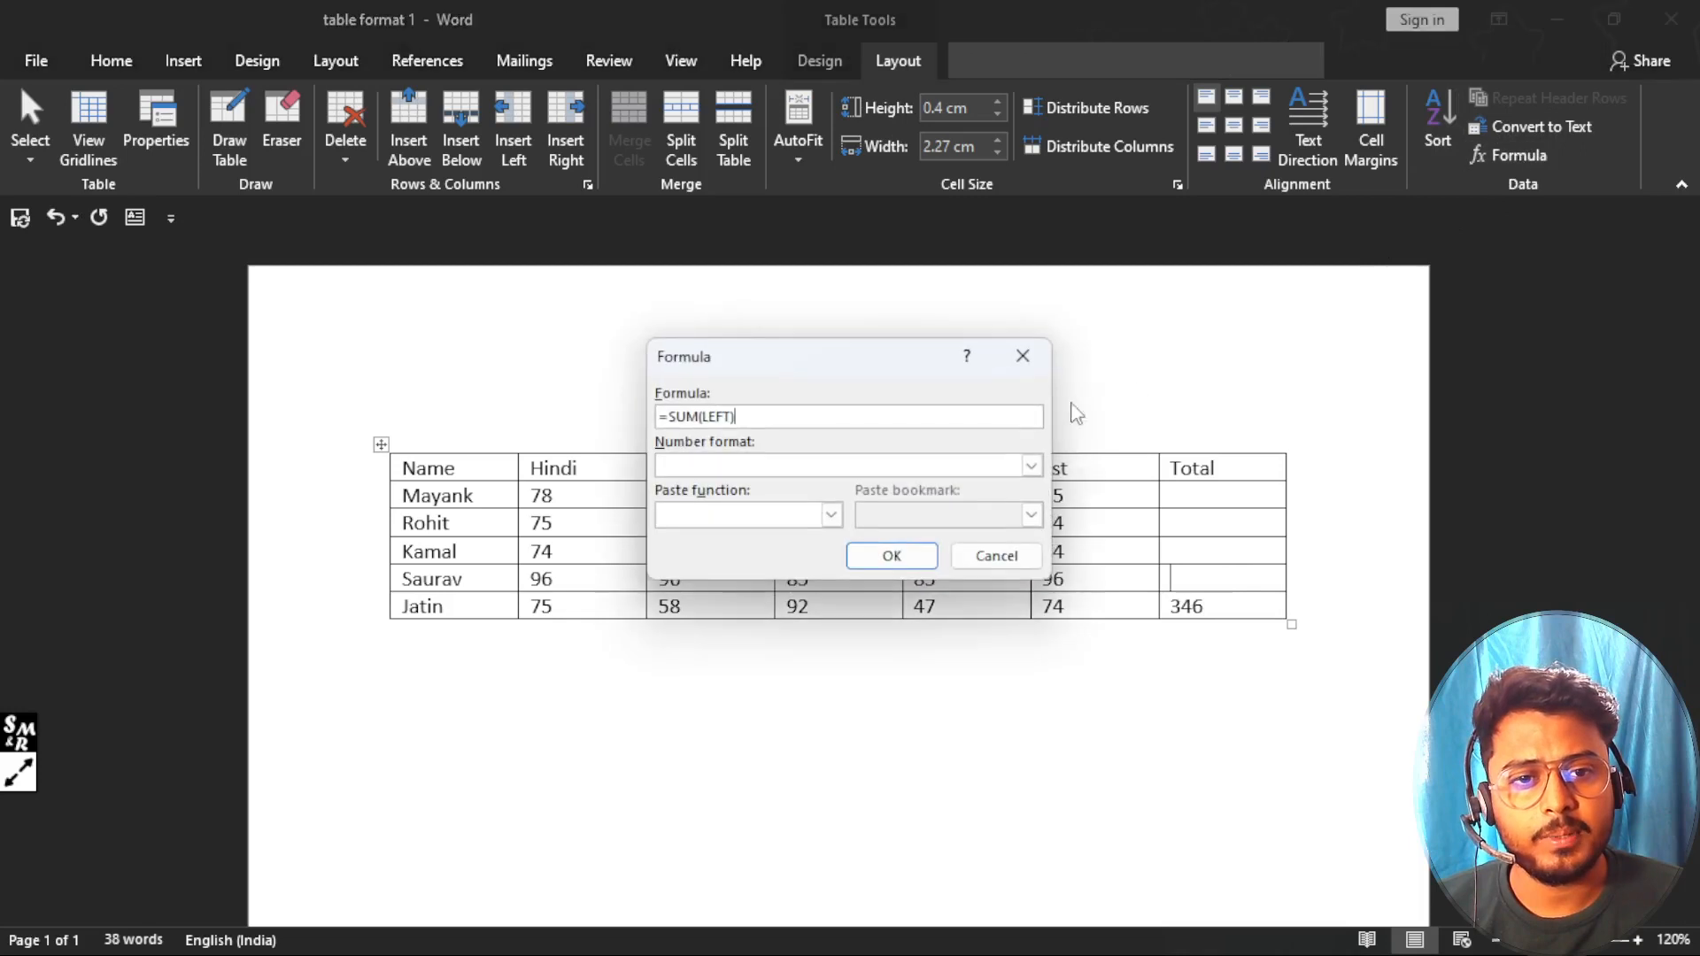
{"action": "left_click", "coordinate": [892, 556]}
Step: Calculate the third student's Total with the =SUM(LEFT) formula
{"action": "left_click", "coordinate": [1225, 551]}
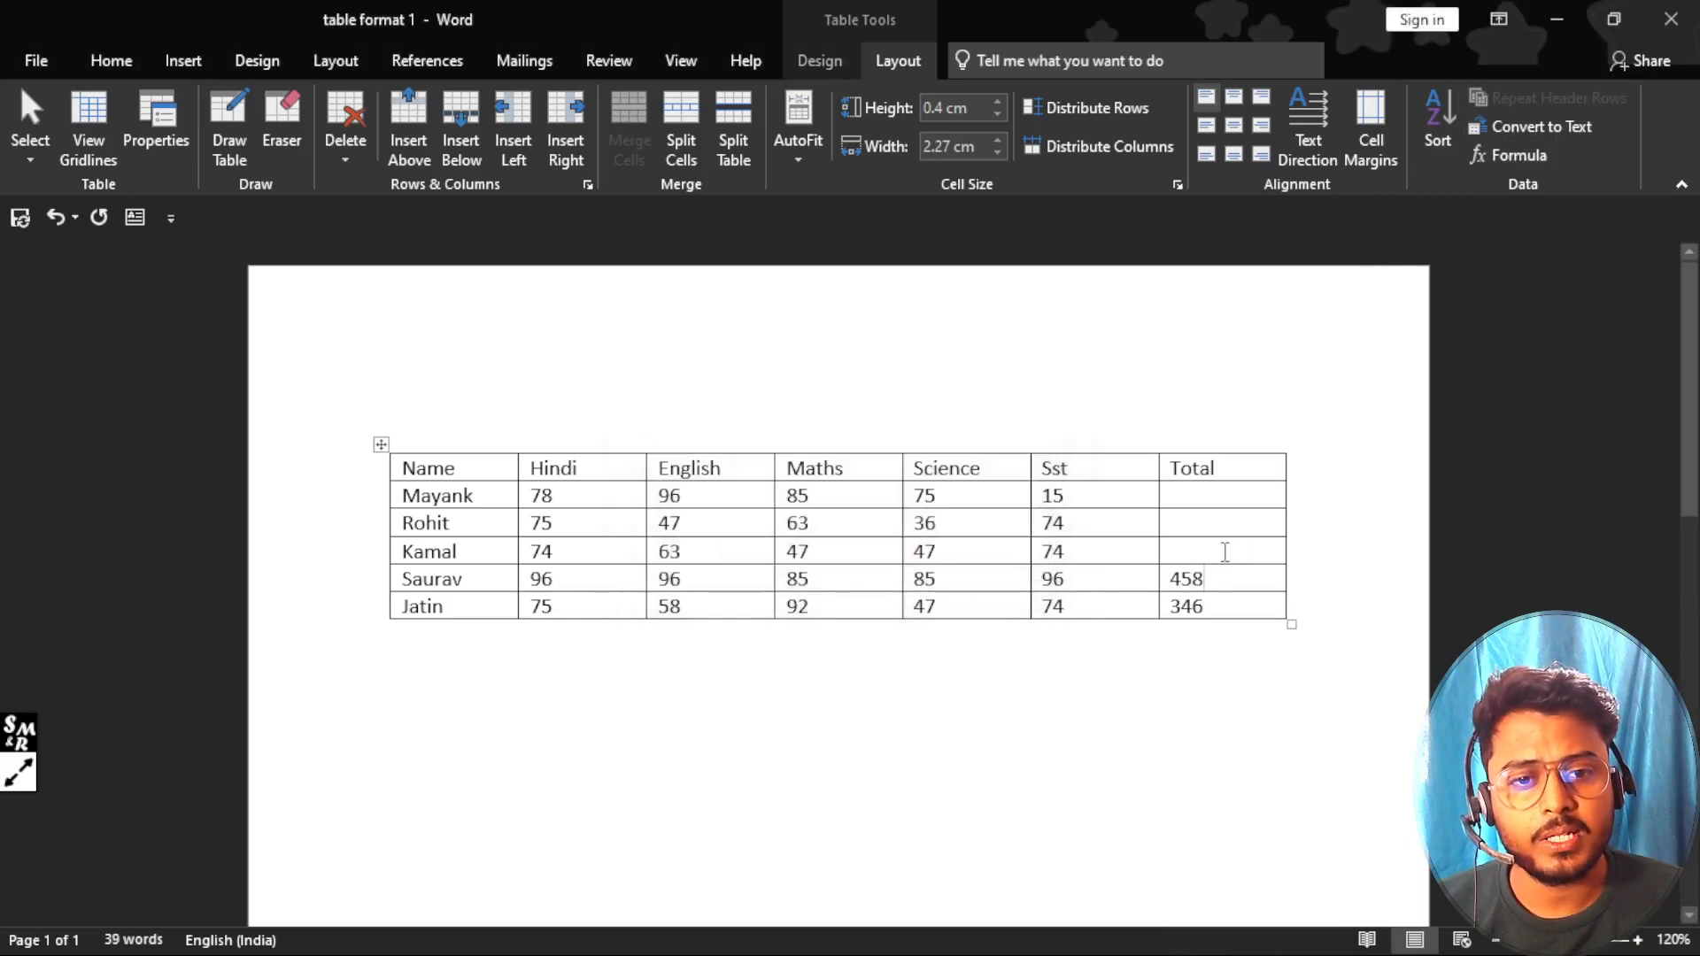
{"action": "left_click", "coordinate": [1511, 133]}
{"action": "left_click", "coordinate": [952, 346]}
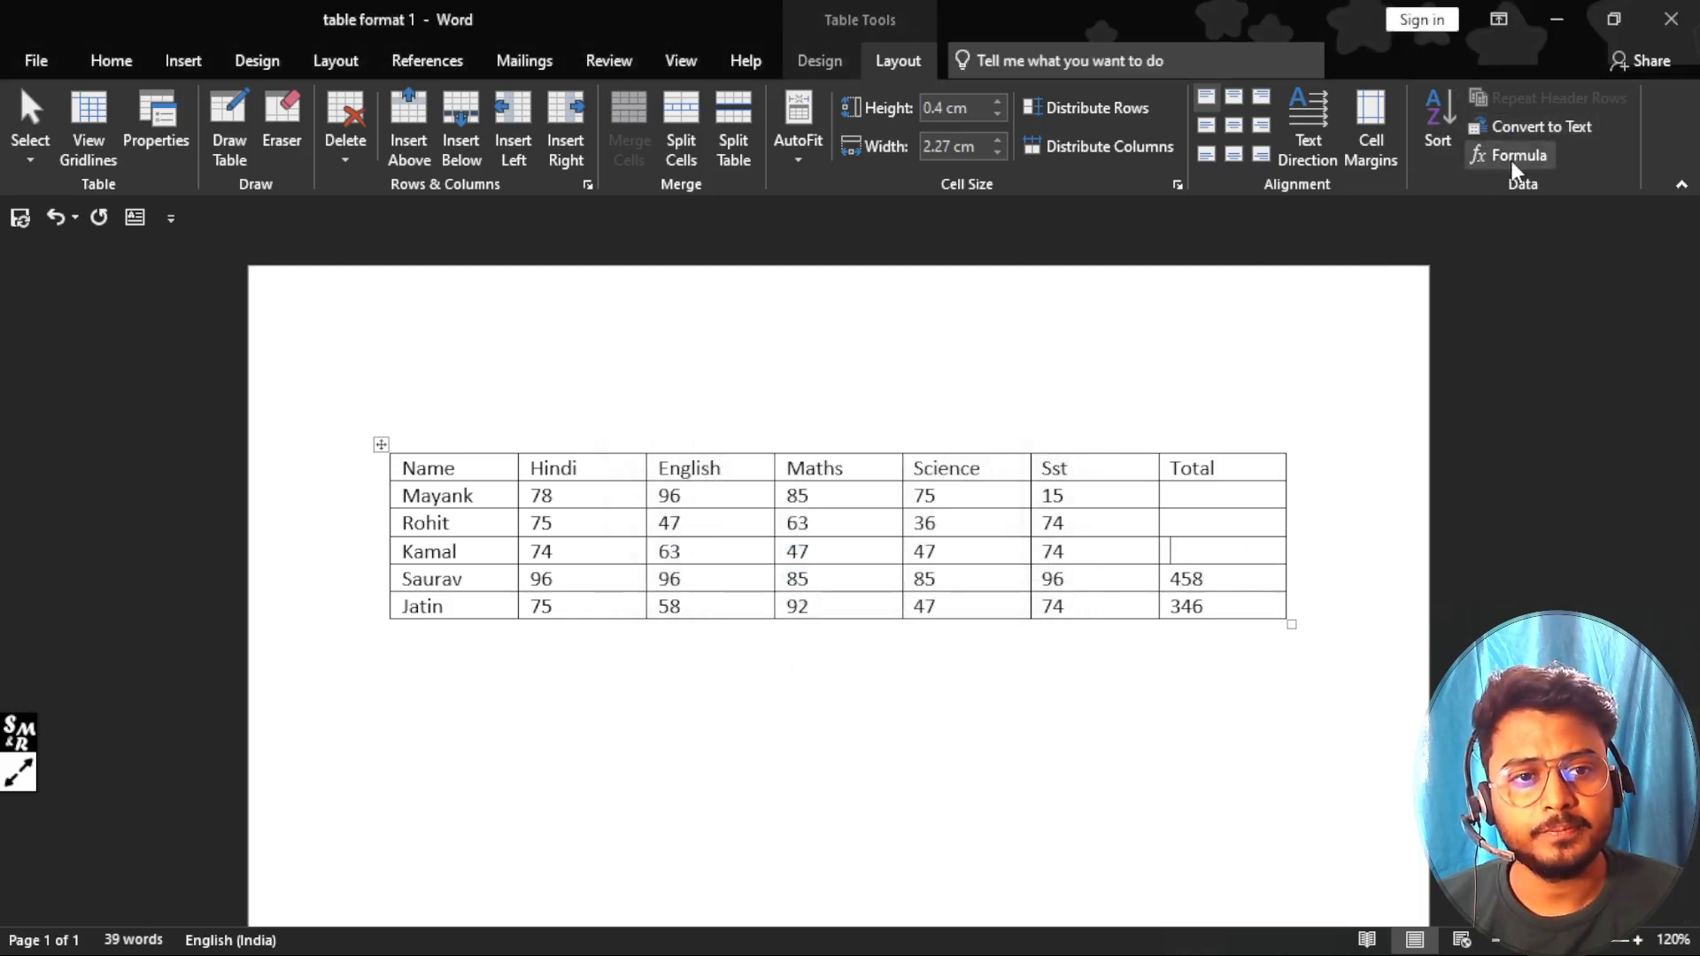
{"action": "left_click", "coordinate": [1516, 159]}
{"action": "left_click", "coordinate": [894, 554]}
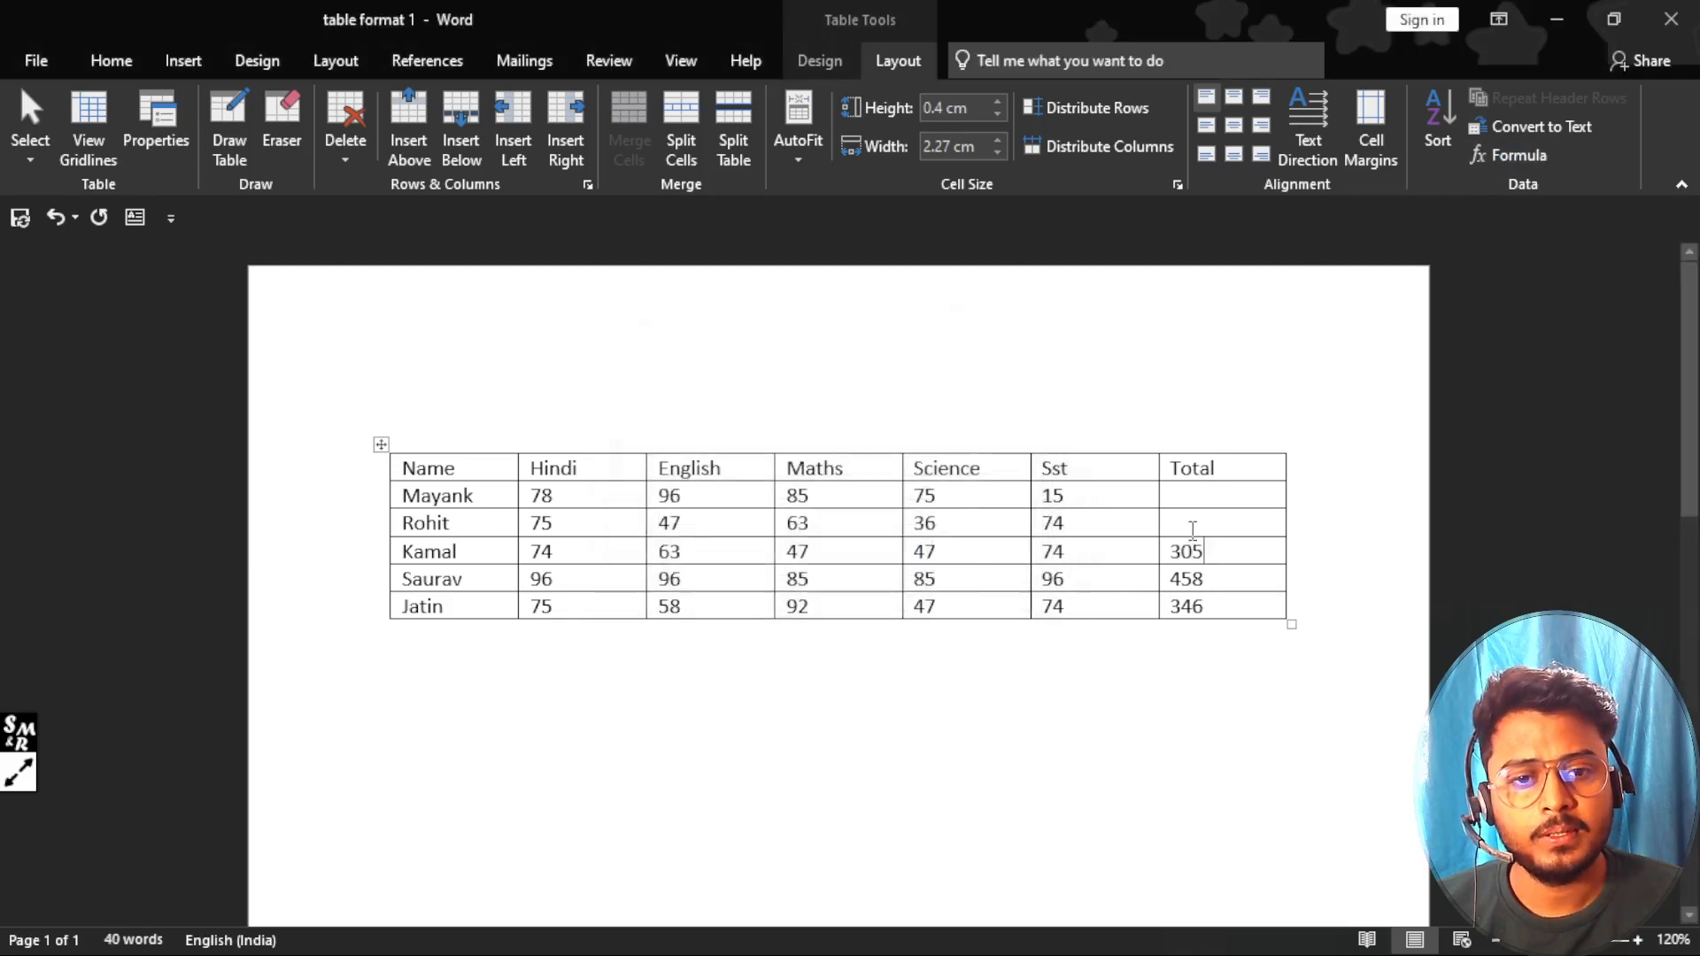
Step: Fill the Total cells of the second and first student rows with the =SUM(LEFT) formula
{"action": "left_click", "coordinate": [1193, 530]}
{"action": "left_click", "coordinate": [1519, 131]}
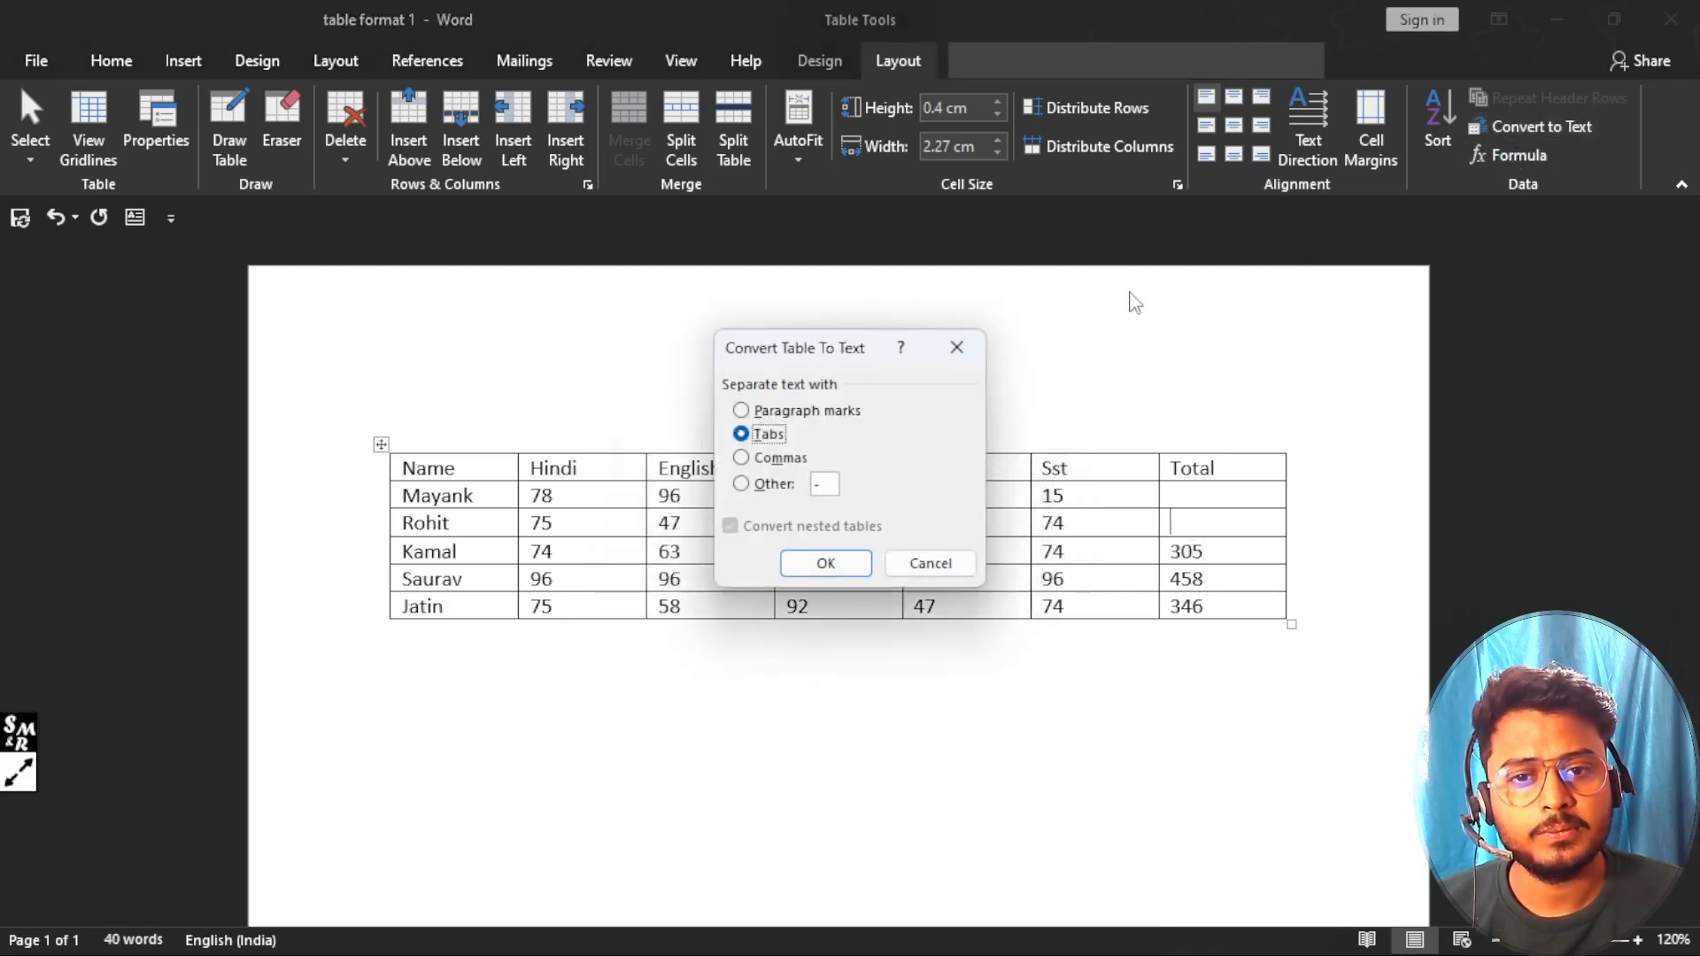
{"action": "left_click", "coordinate": [958, 347]}
{"action": "left_click", "coordinate": [1510, 158]}
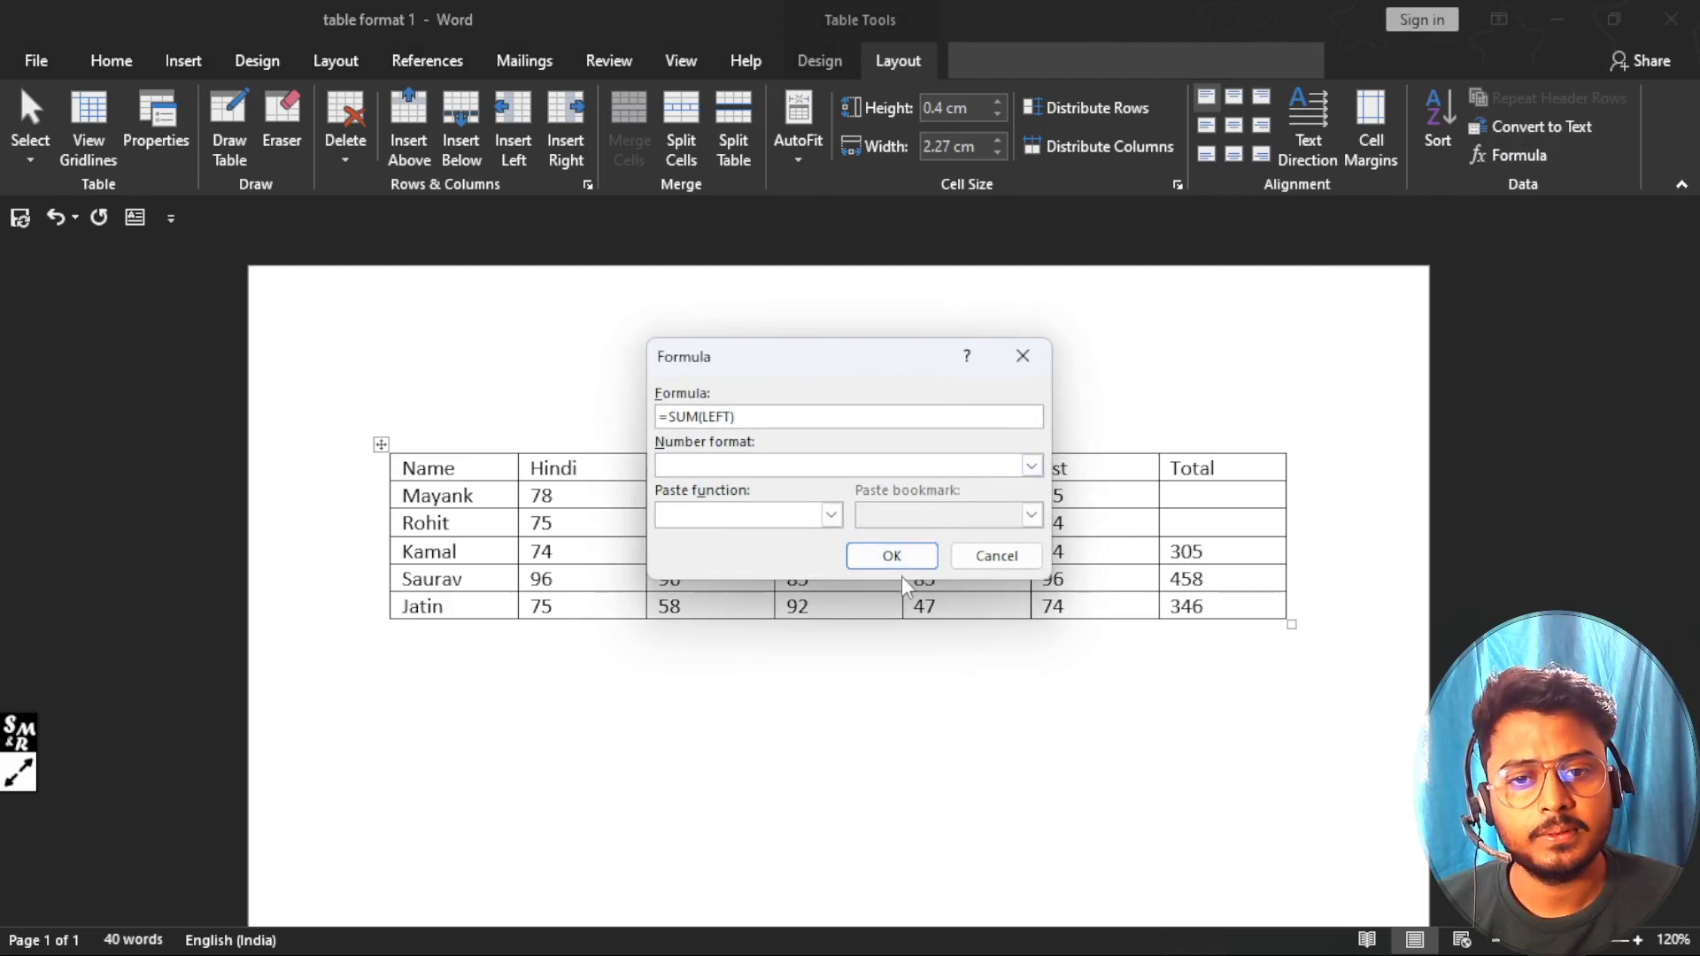
{"action": "left_click", "coordinate": [894, 555]}
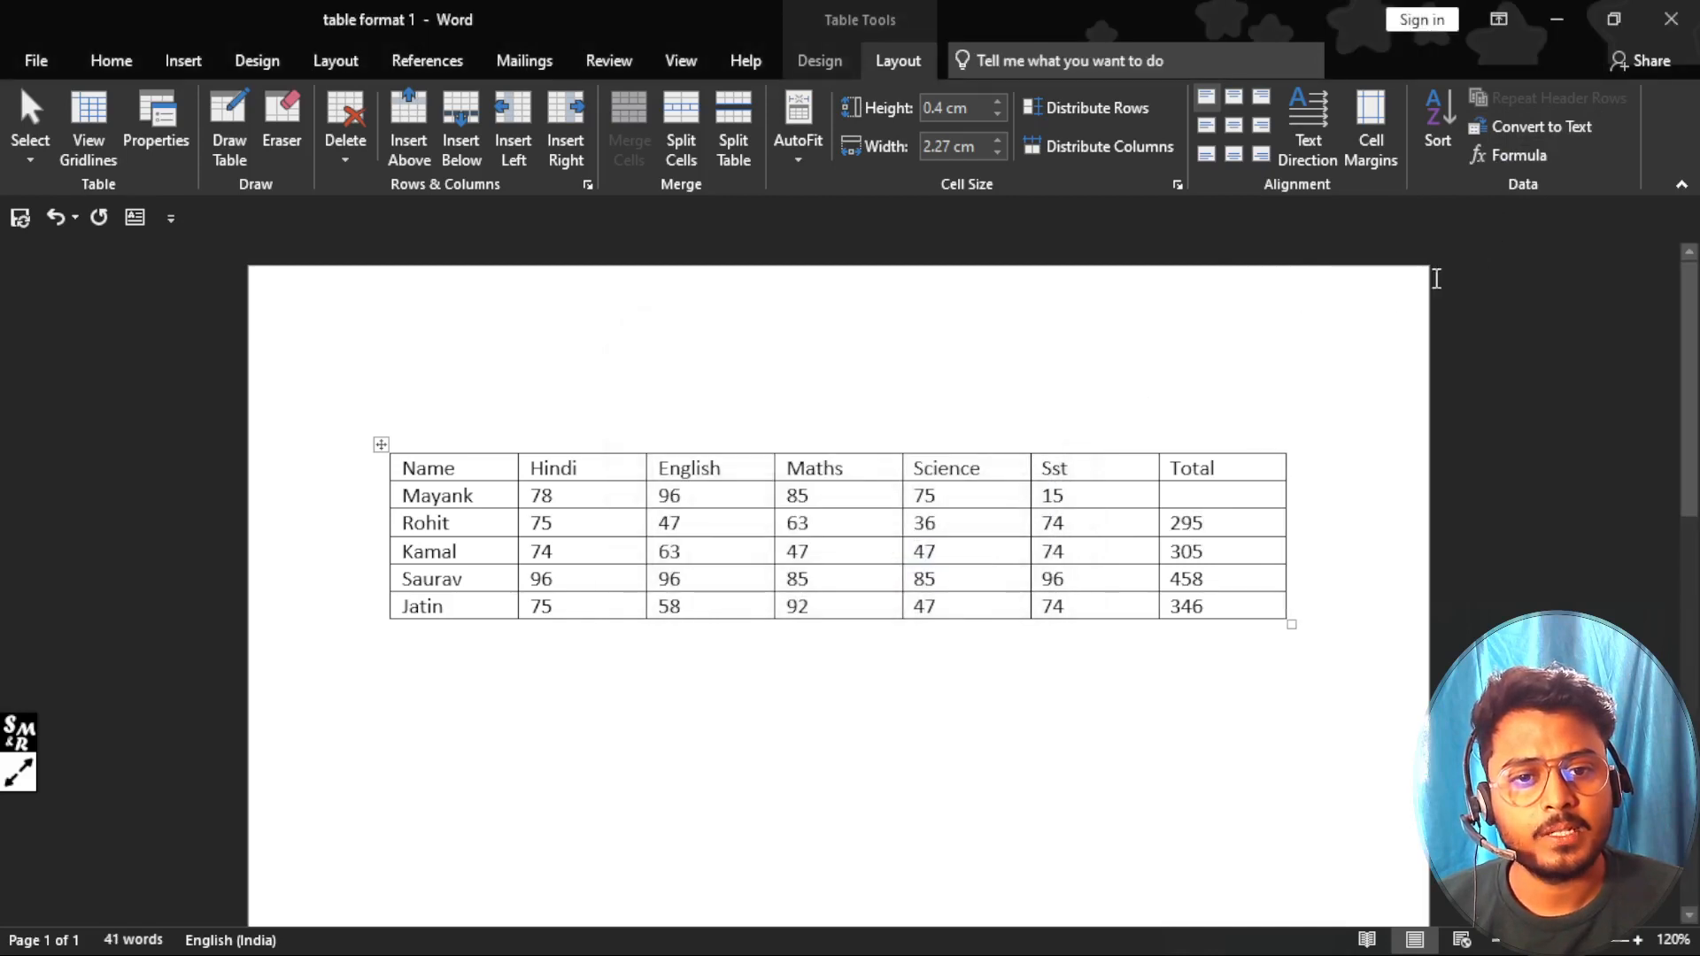
{"action": "left_click", "coordinate": [1510, 155]}
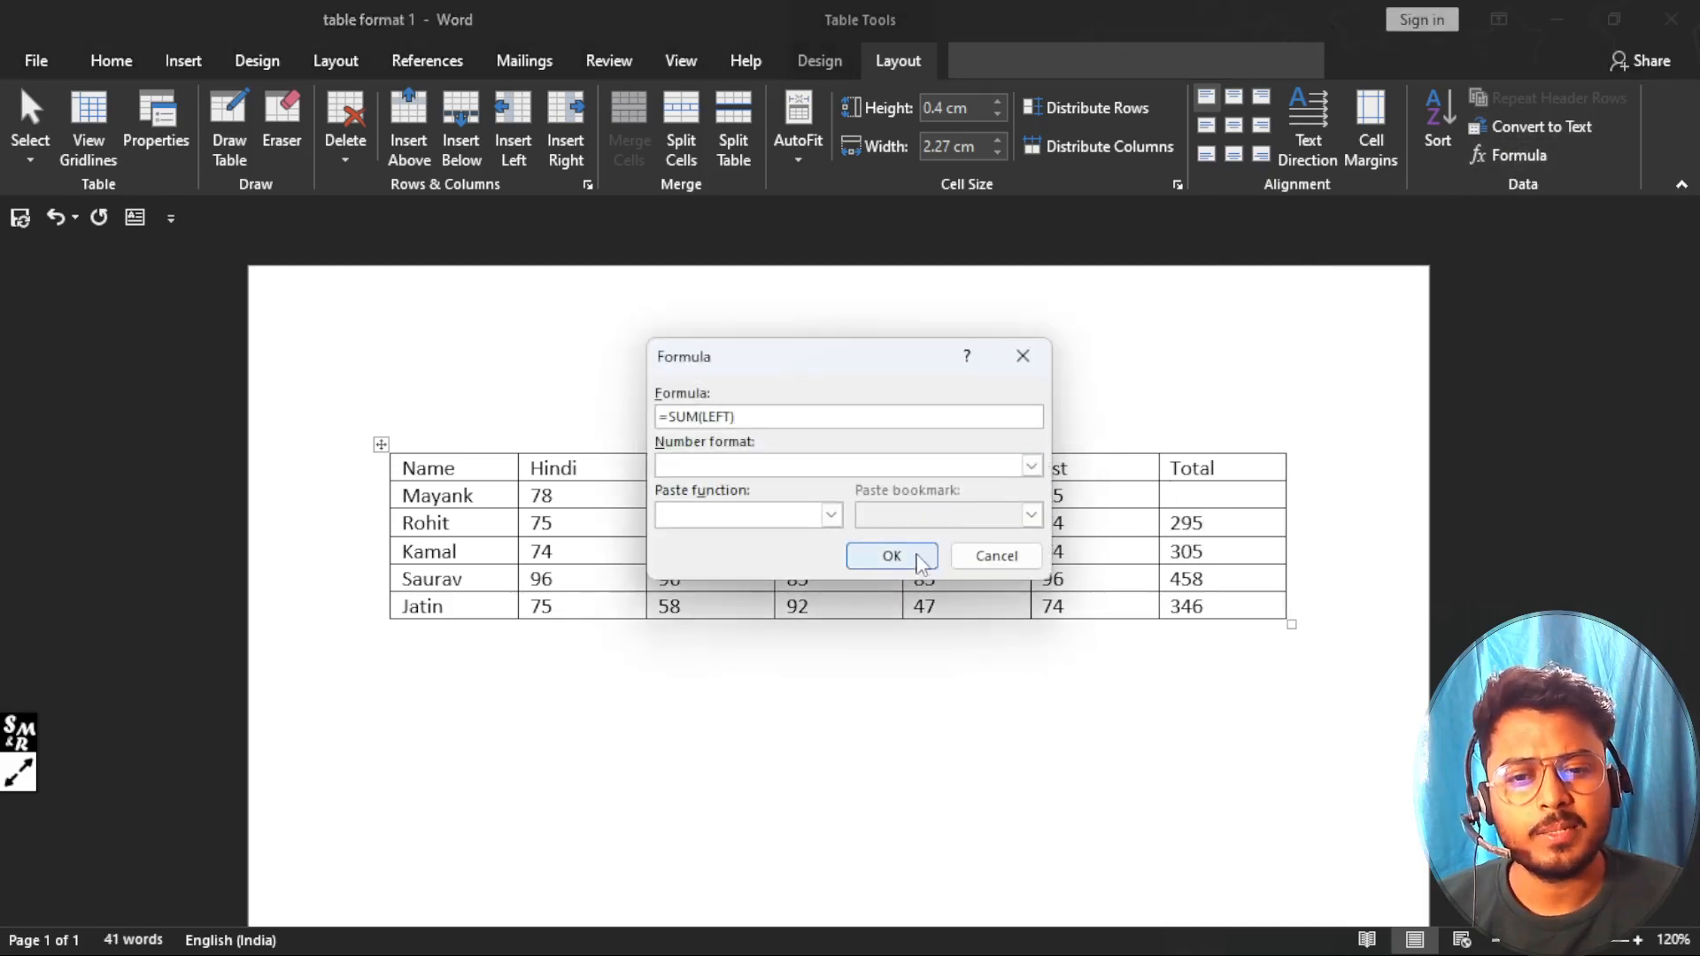
{"action": "left_click", "coordinate": [892, 556]}
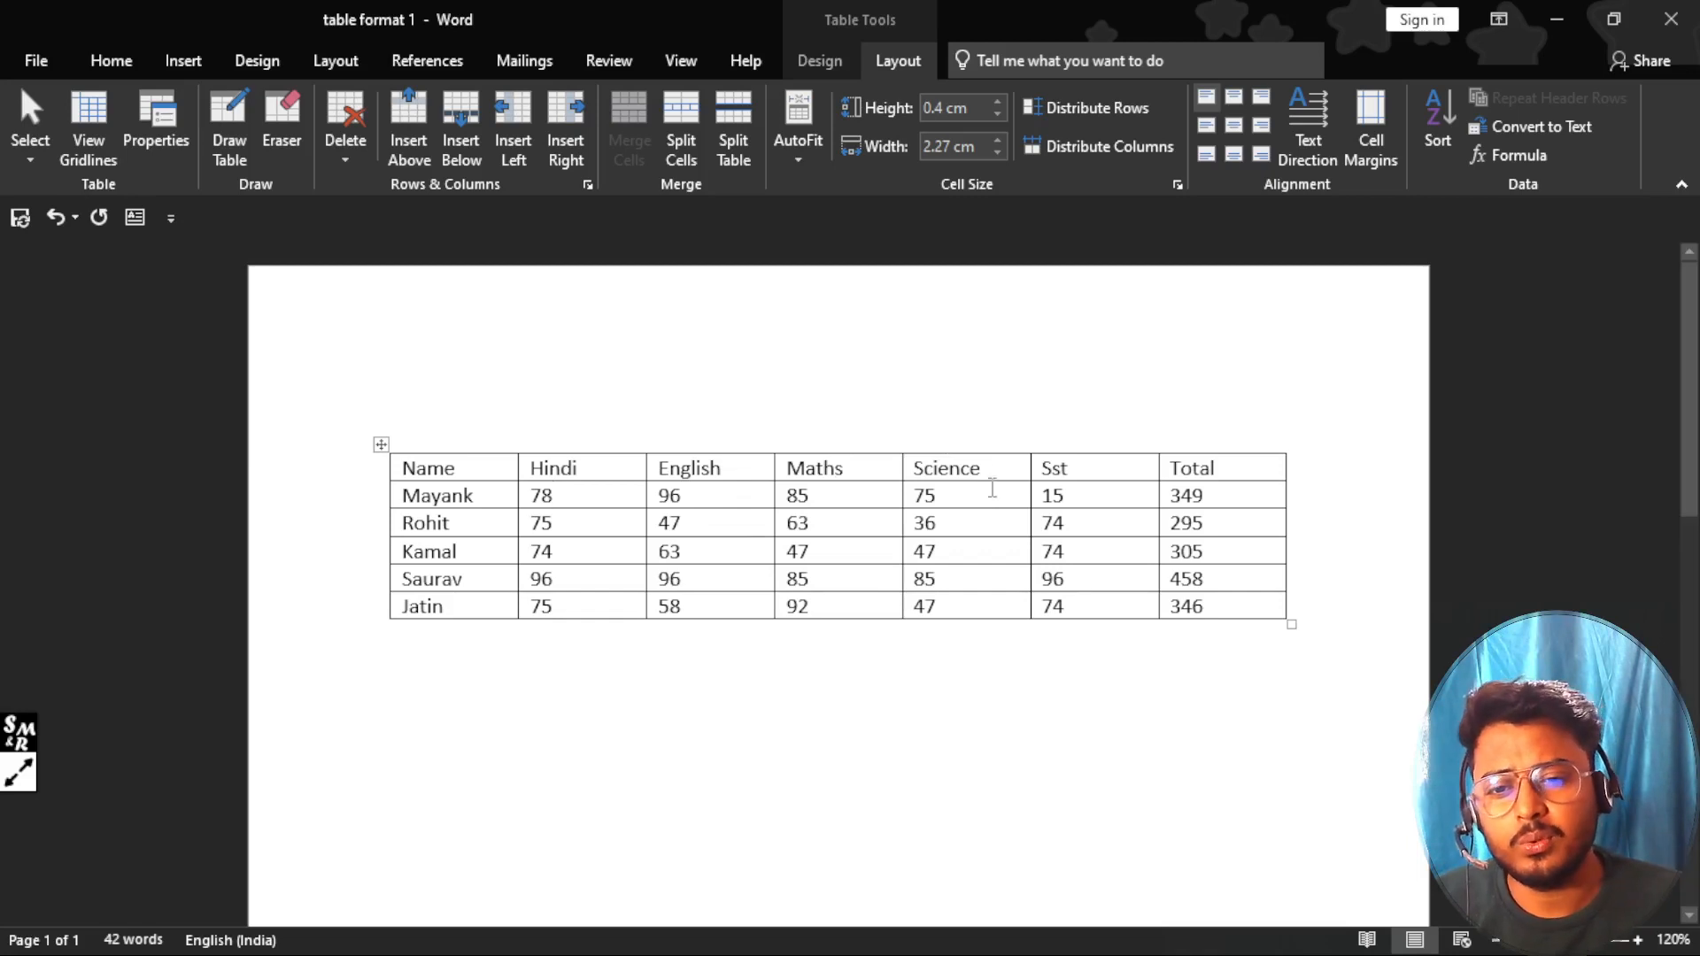
{"action": "left_click", "coordinate": [733, 470]}
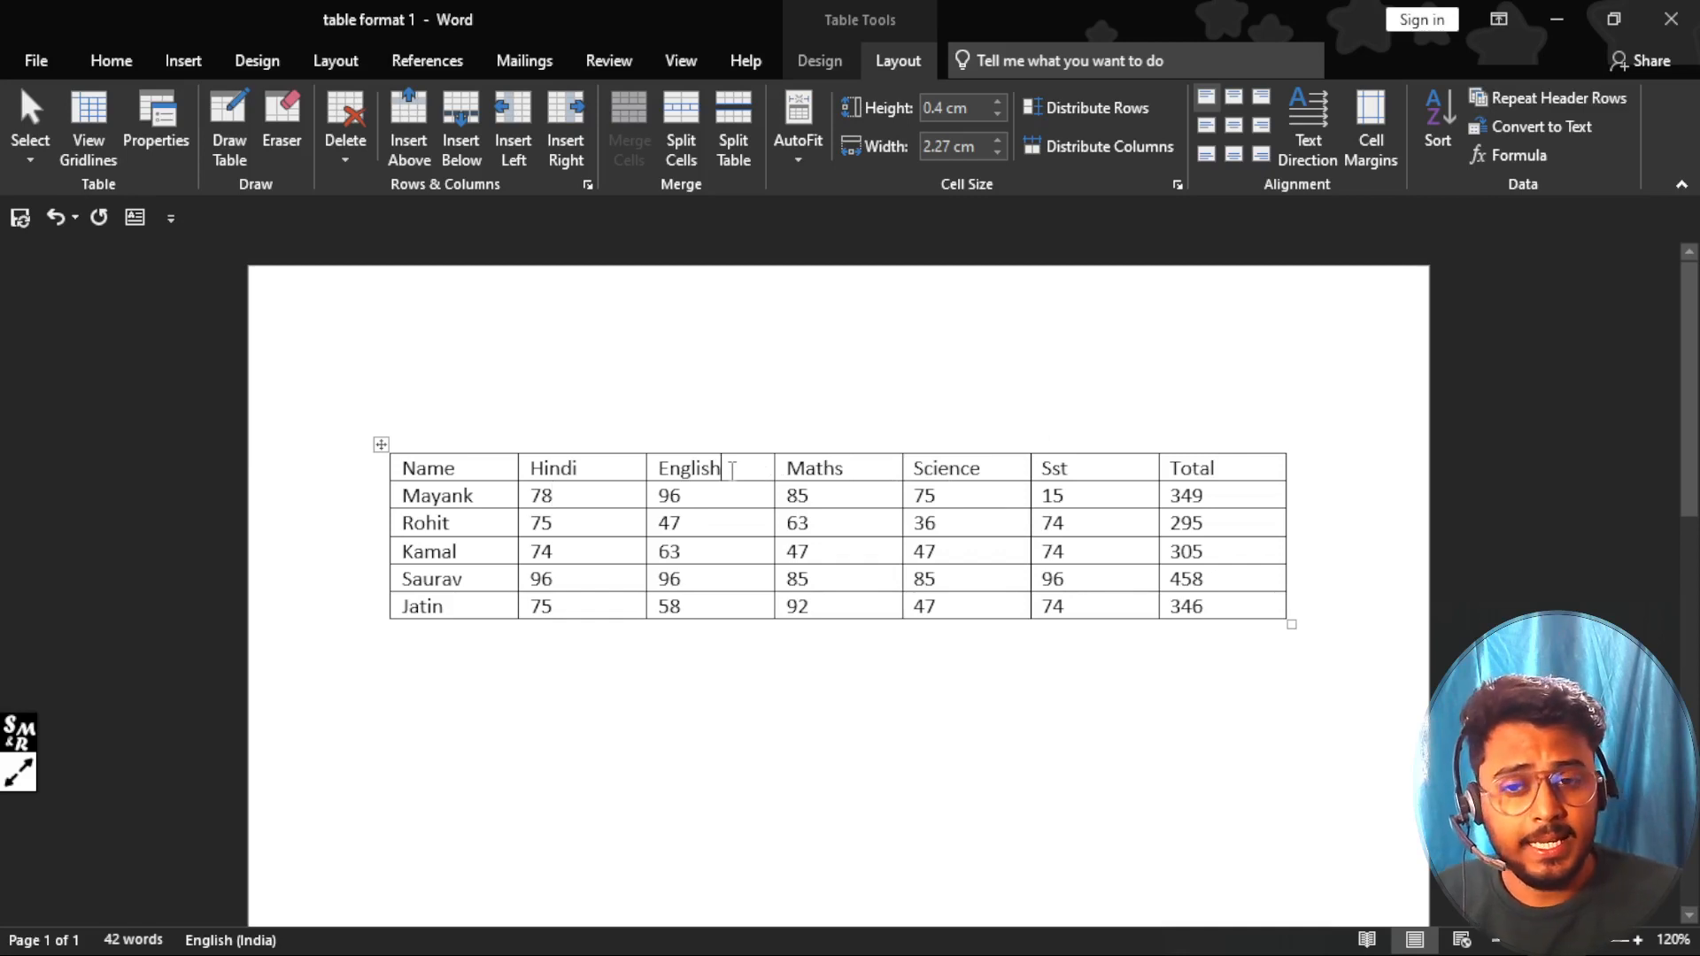
{"action": "left_click_drag", "start_coordinate": [733, 470], "coordinate": [729, 642]}
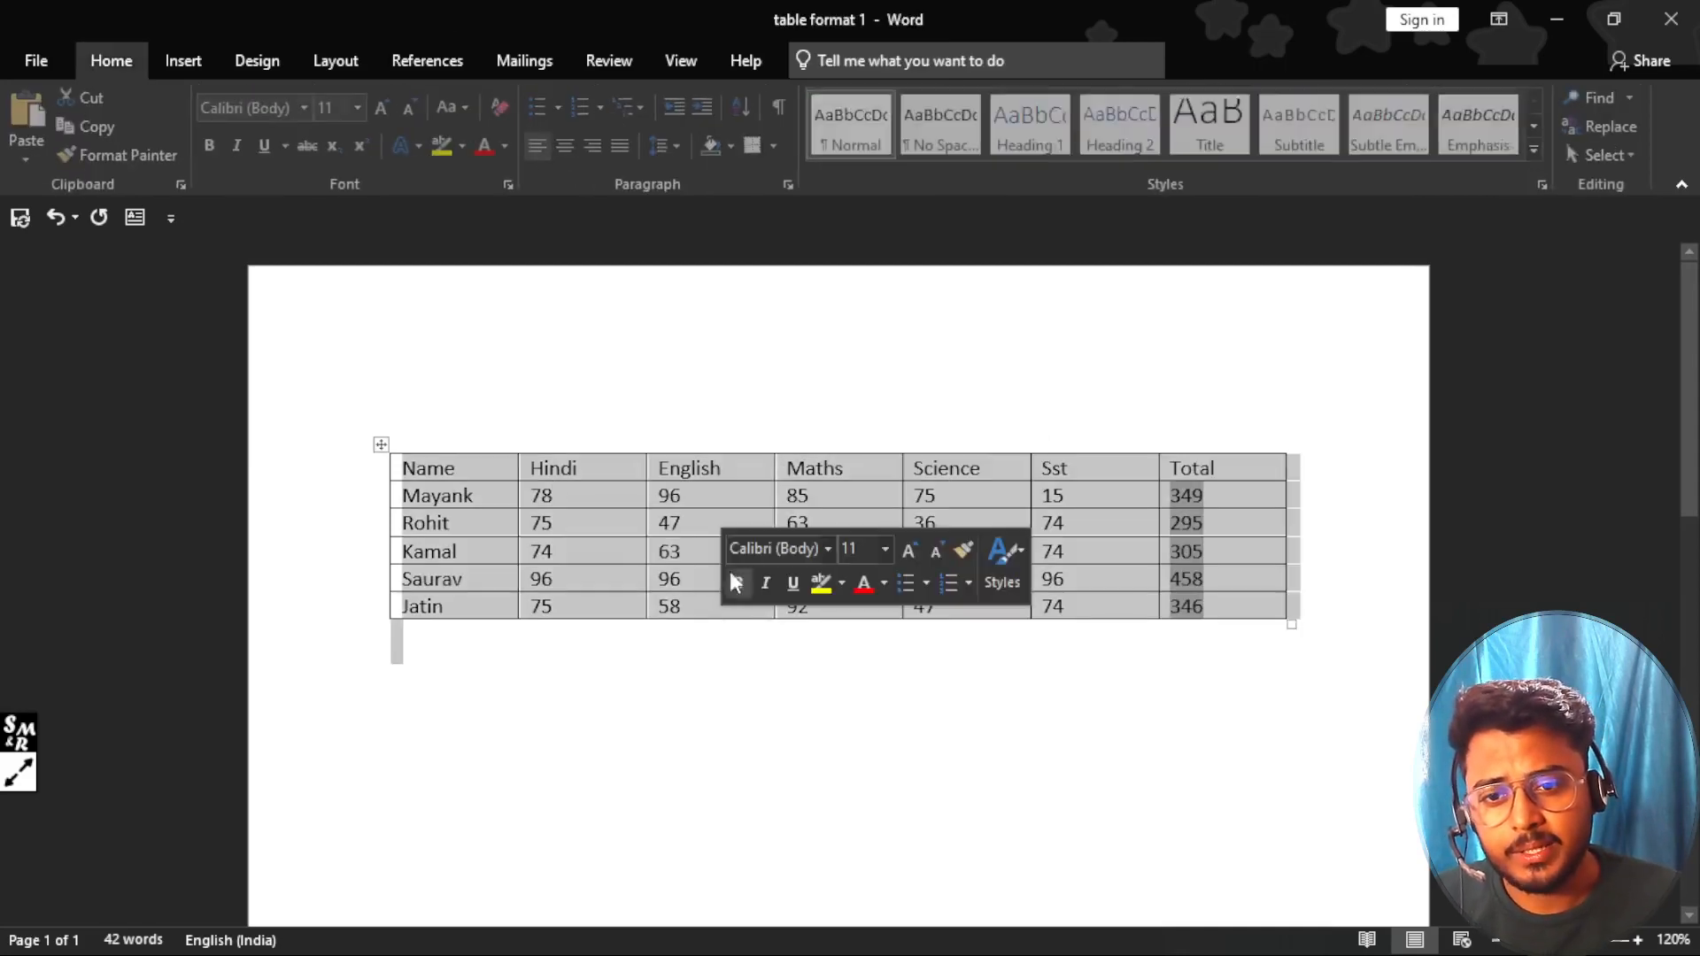
{"action": "left_click", "coordinate": [736, 464]}
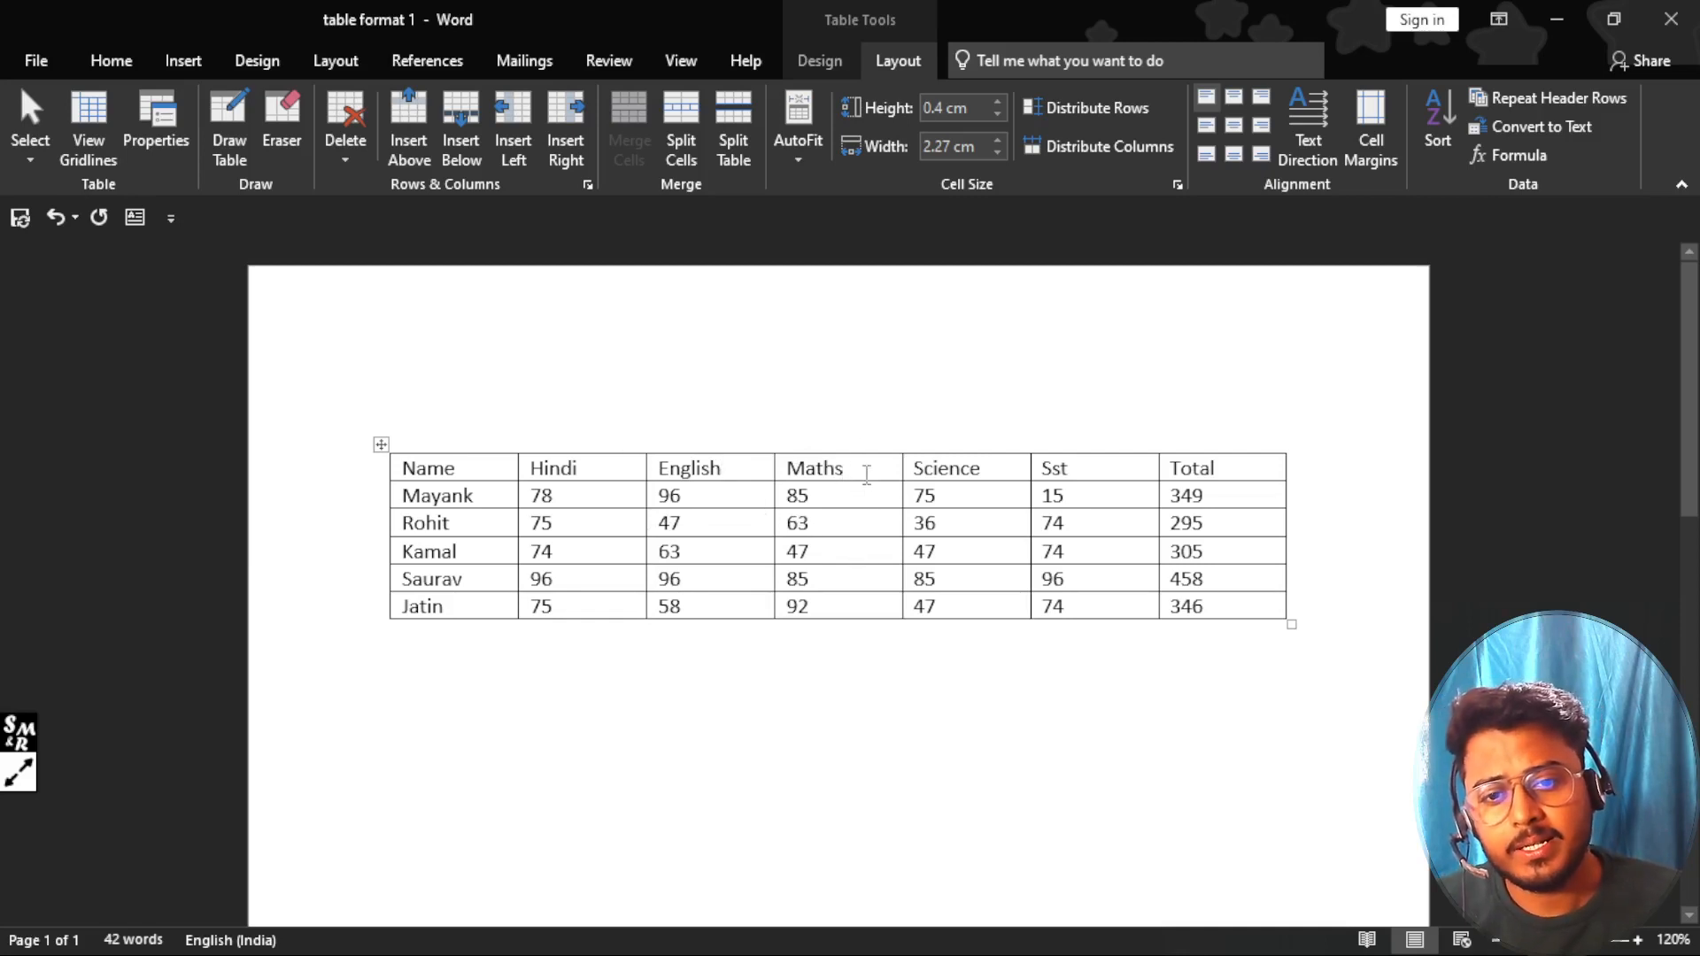
{"action": "left_click", "coordinate": [632, 472]}
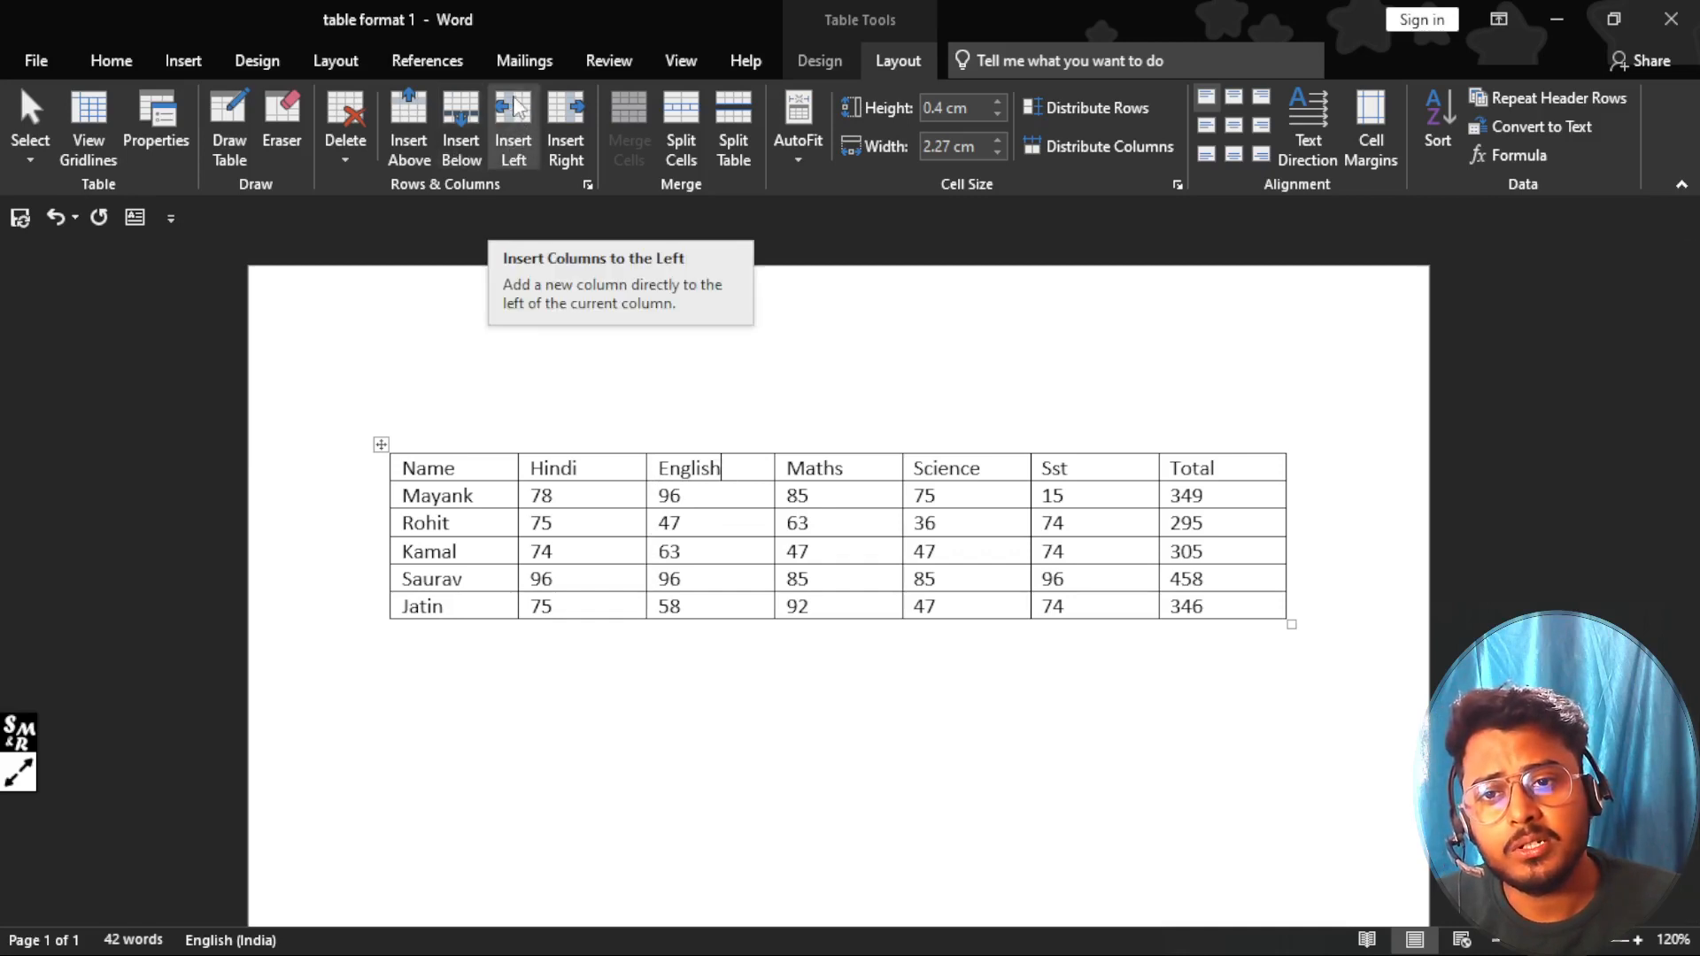
Step: Outline the Insert Left command with a red rectangle using the Screen Marker overlay, and return to normal pointer mode
{"action": "left_click", "coordinate": [18, 773]}
{"action": "left_click", "coordinate": [256, 736]}
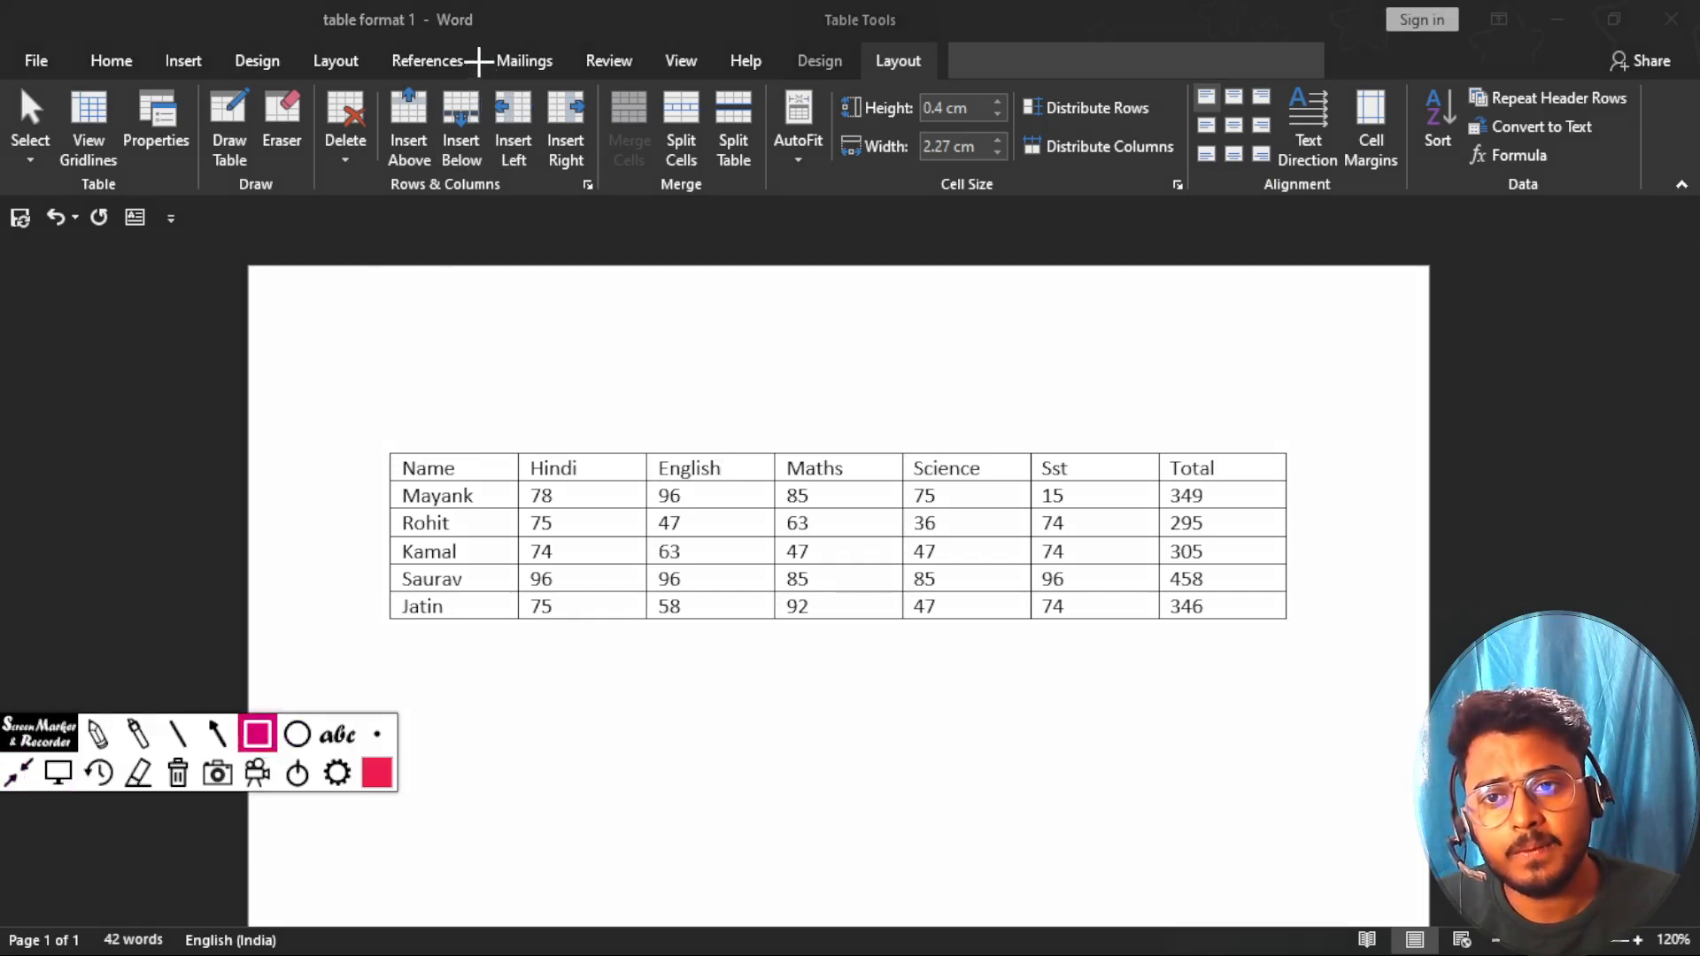
{"action": "left_click_drag", "start_coordinate": [481, 65], "coordinate": [553, 200]}
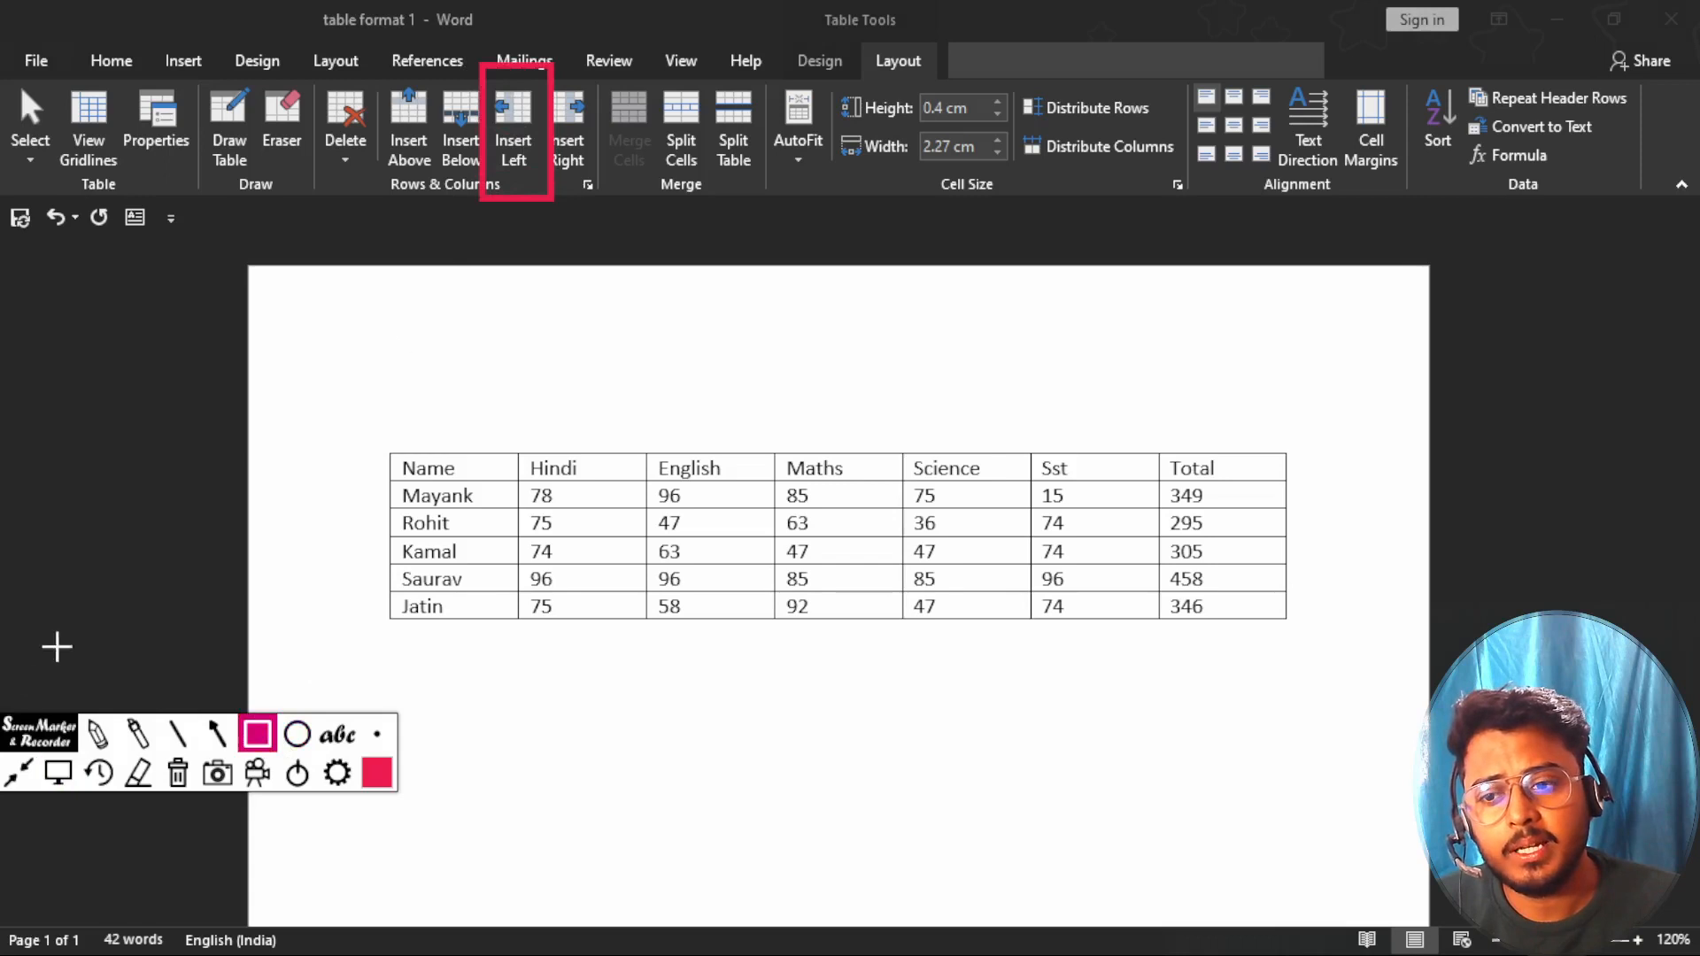
{"action": "left_click", "coordinate": [58, 773]}
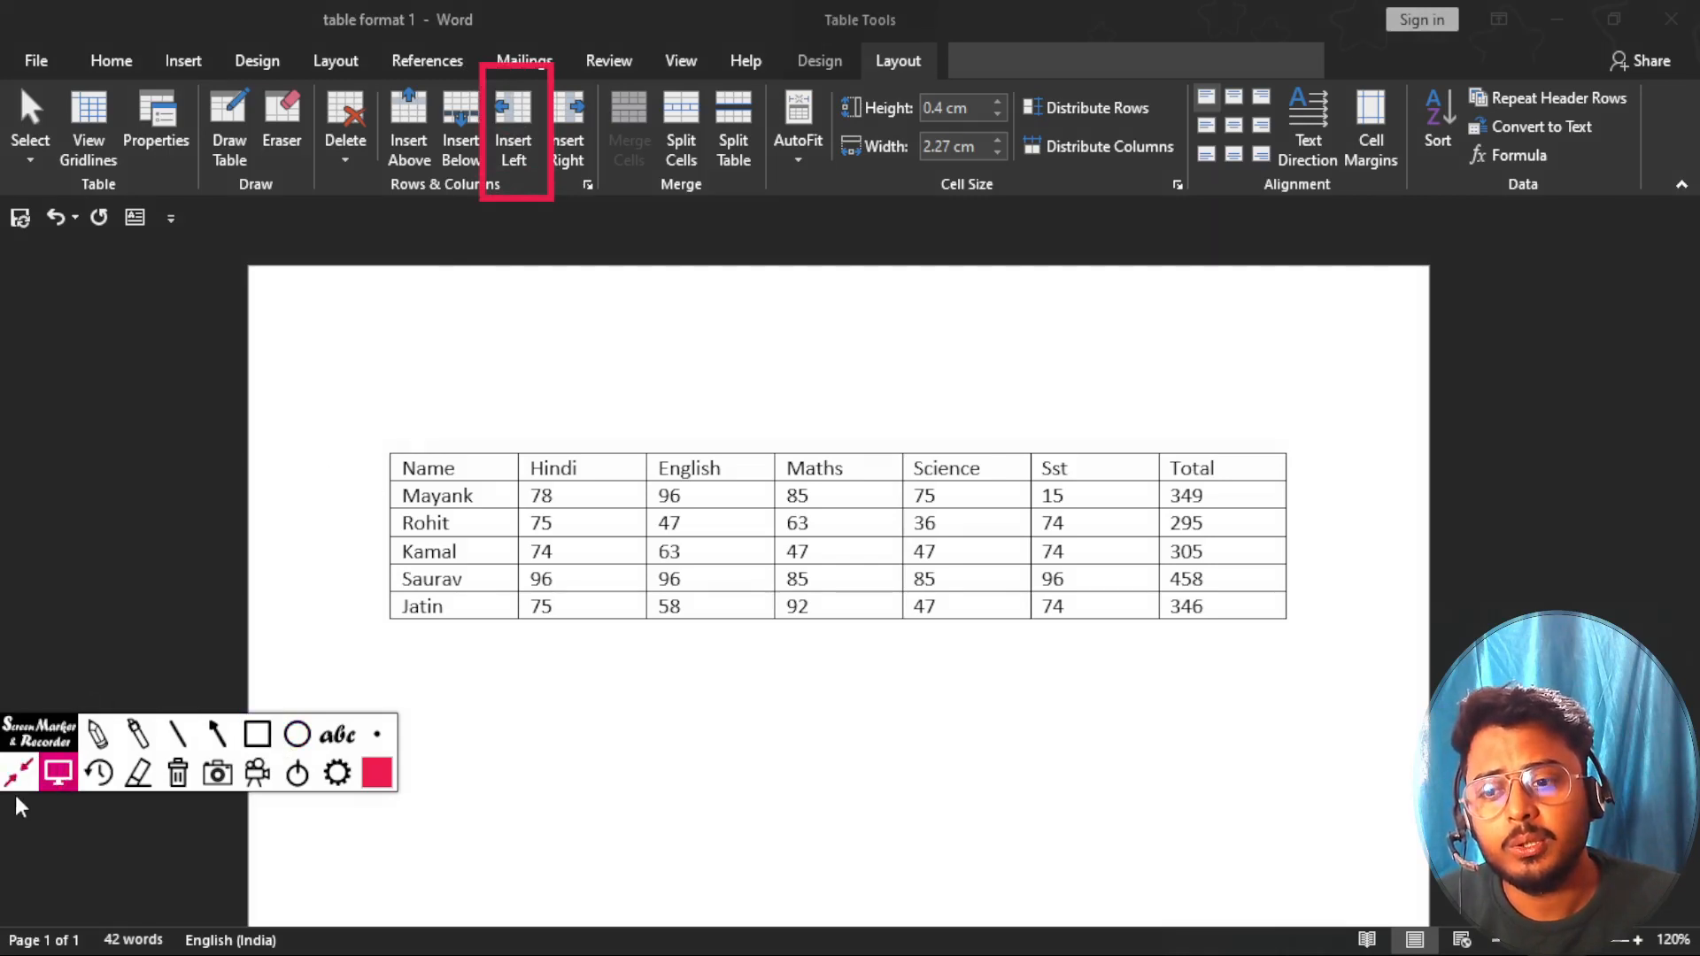
{"action": "left_click", "coordinate": [17, 778]}
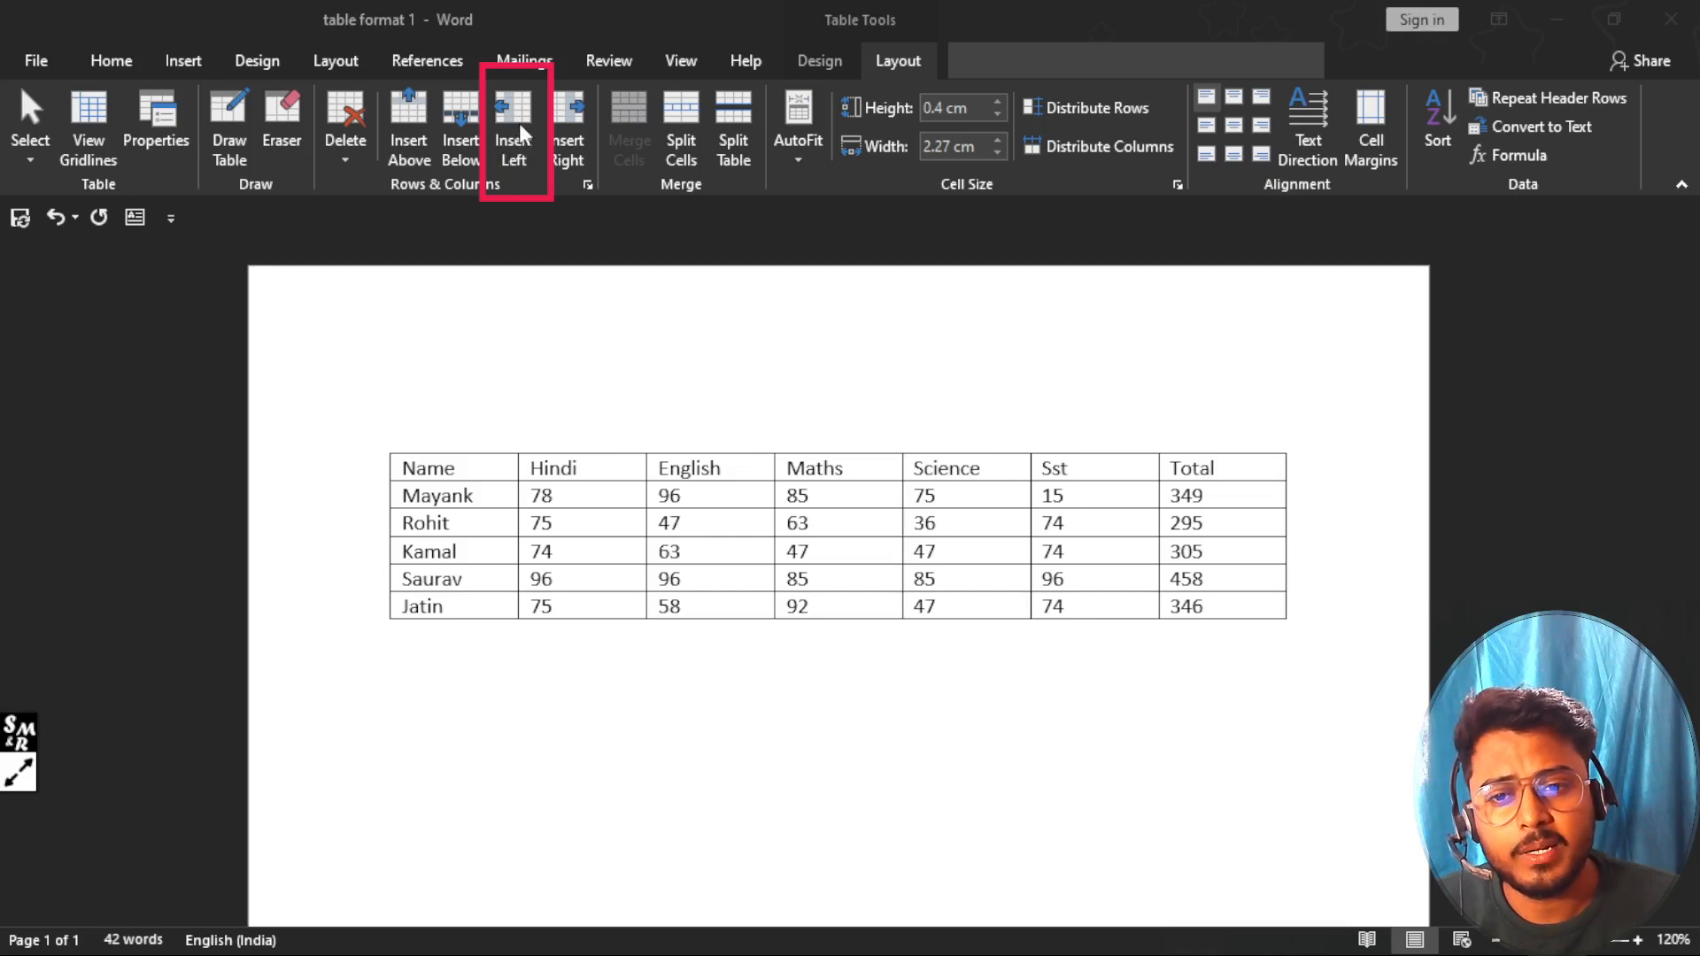
Step: Insert a new column to the left of the English column and give it the heading "sanskrit"
{"action": "left_click", "coordinate": [735, 476]}
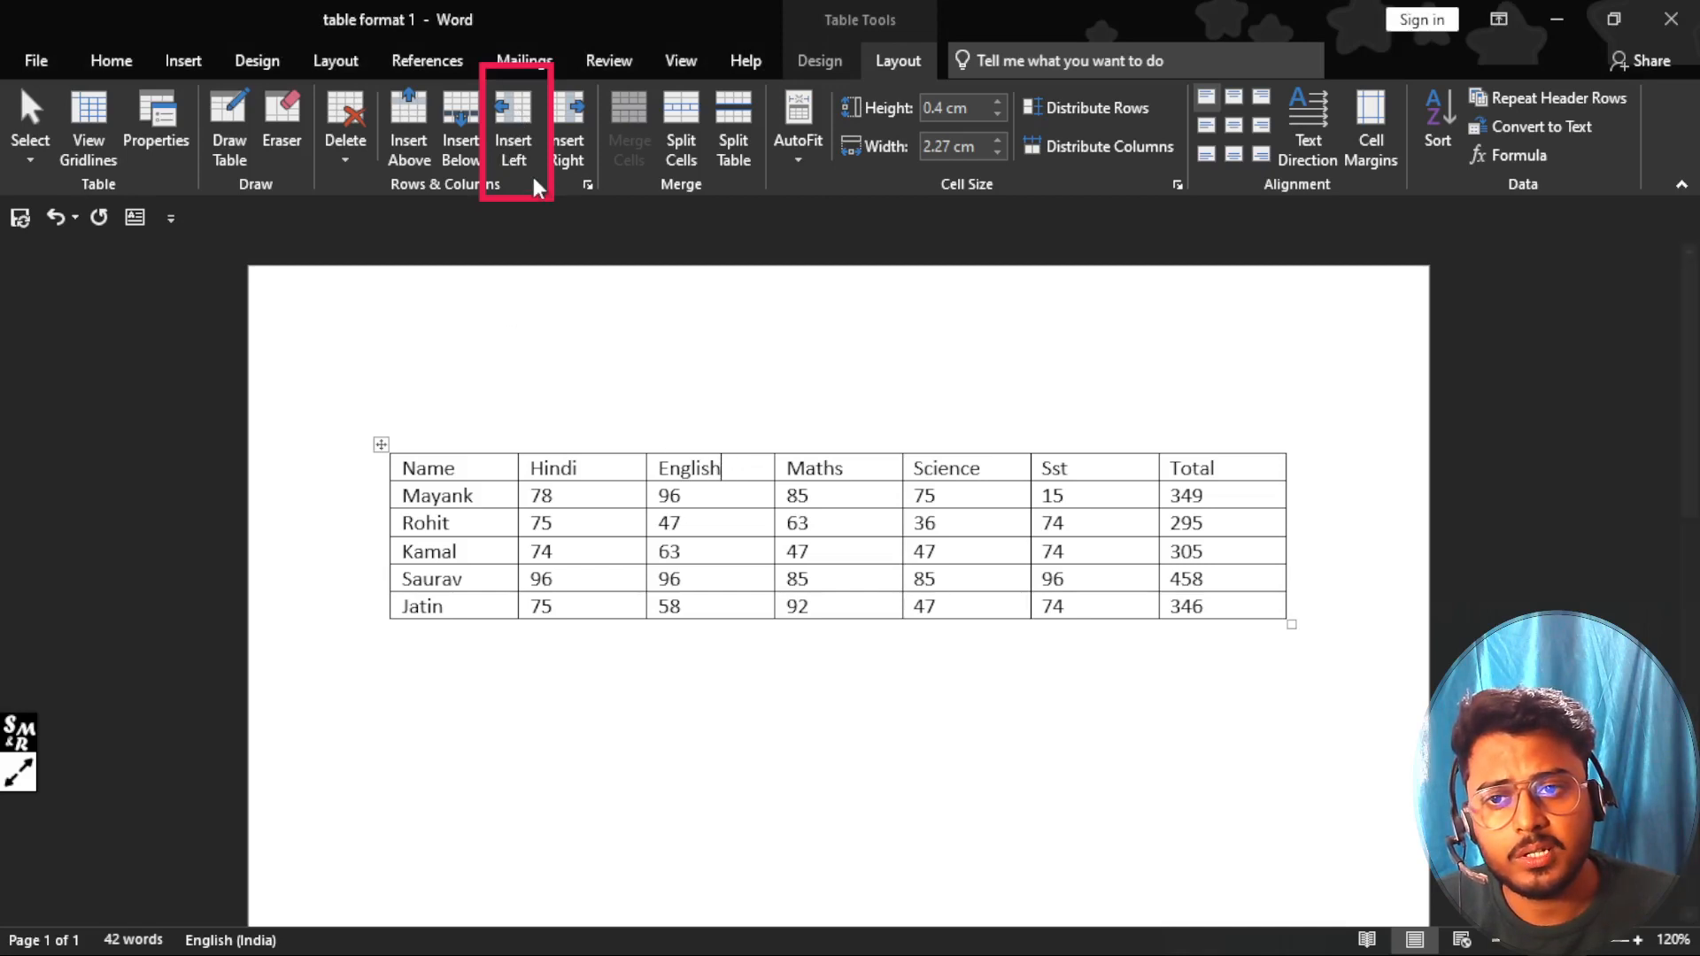
{"action": "left_click", "coordinate": [515, 113]}
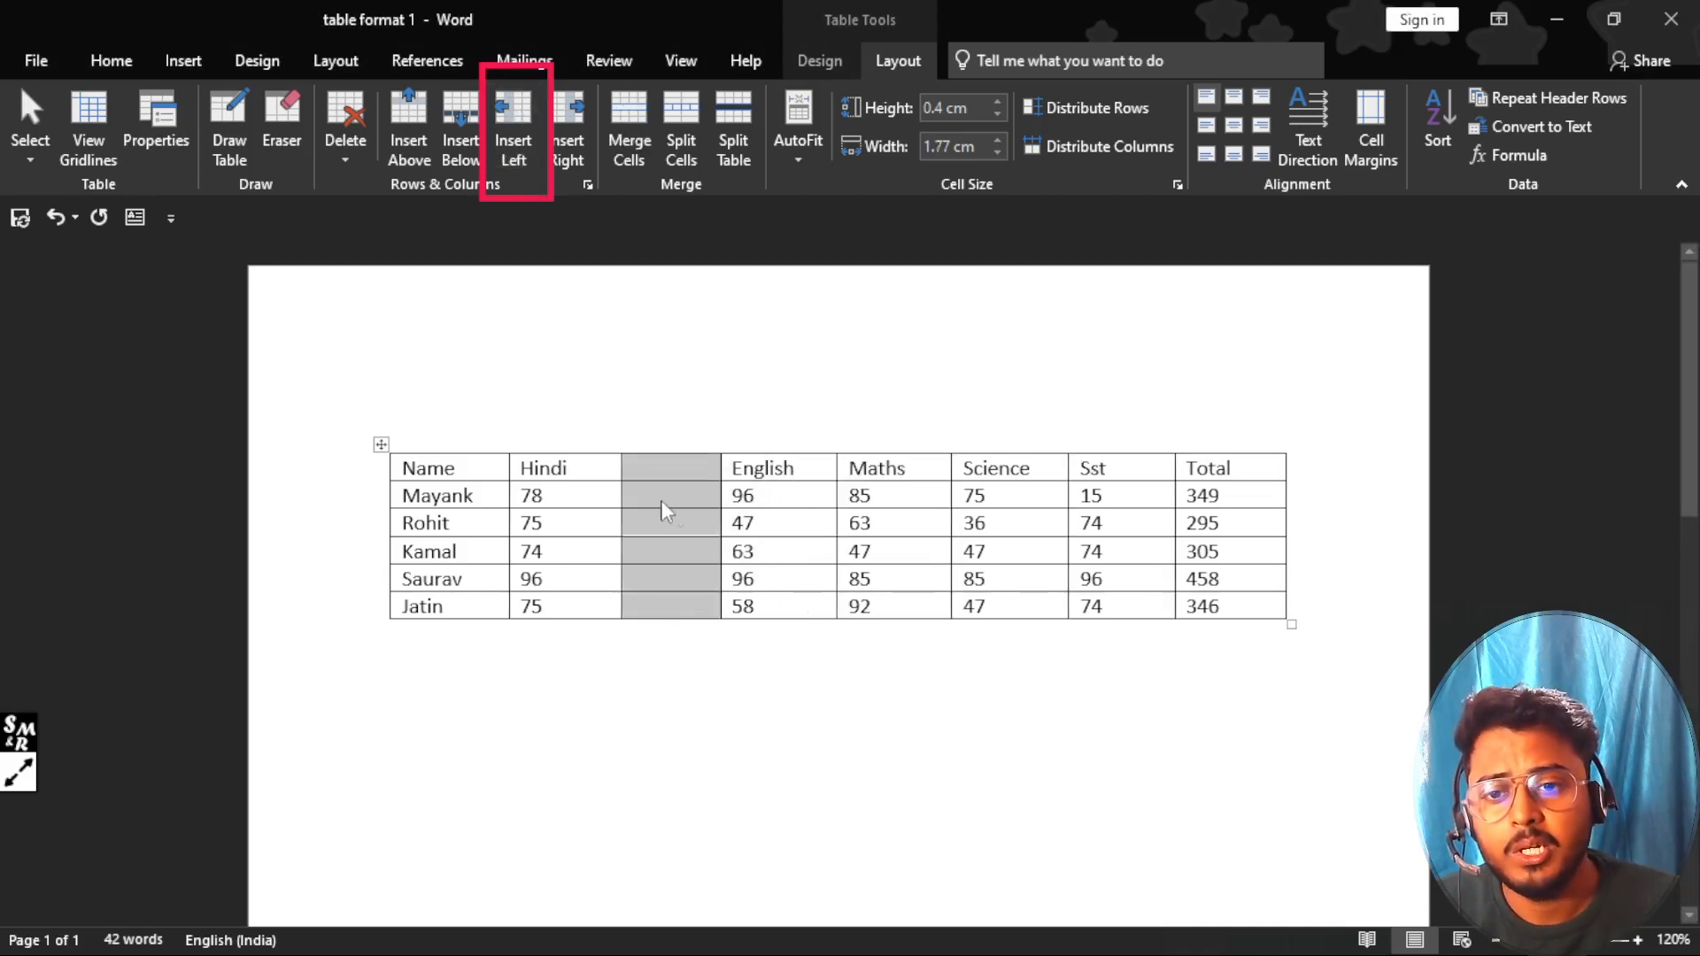
{"action": "left_click", "coordinate": [675, 469]}
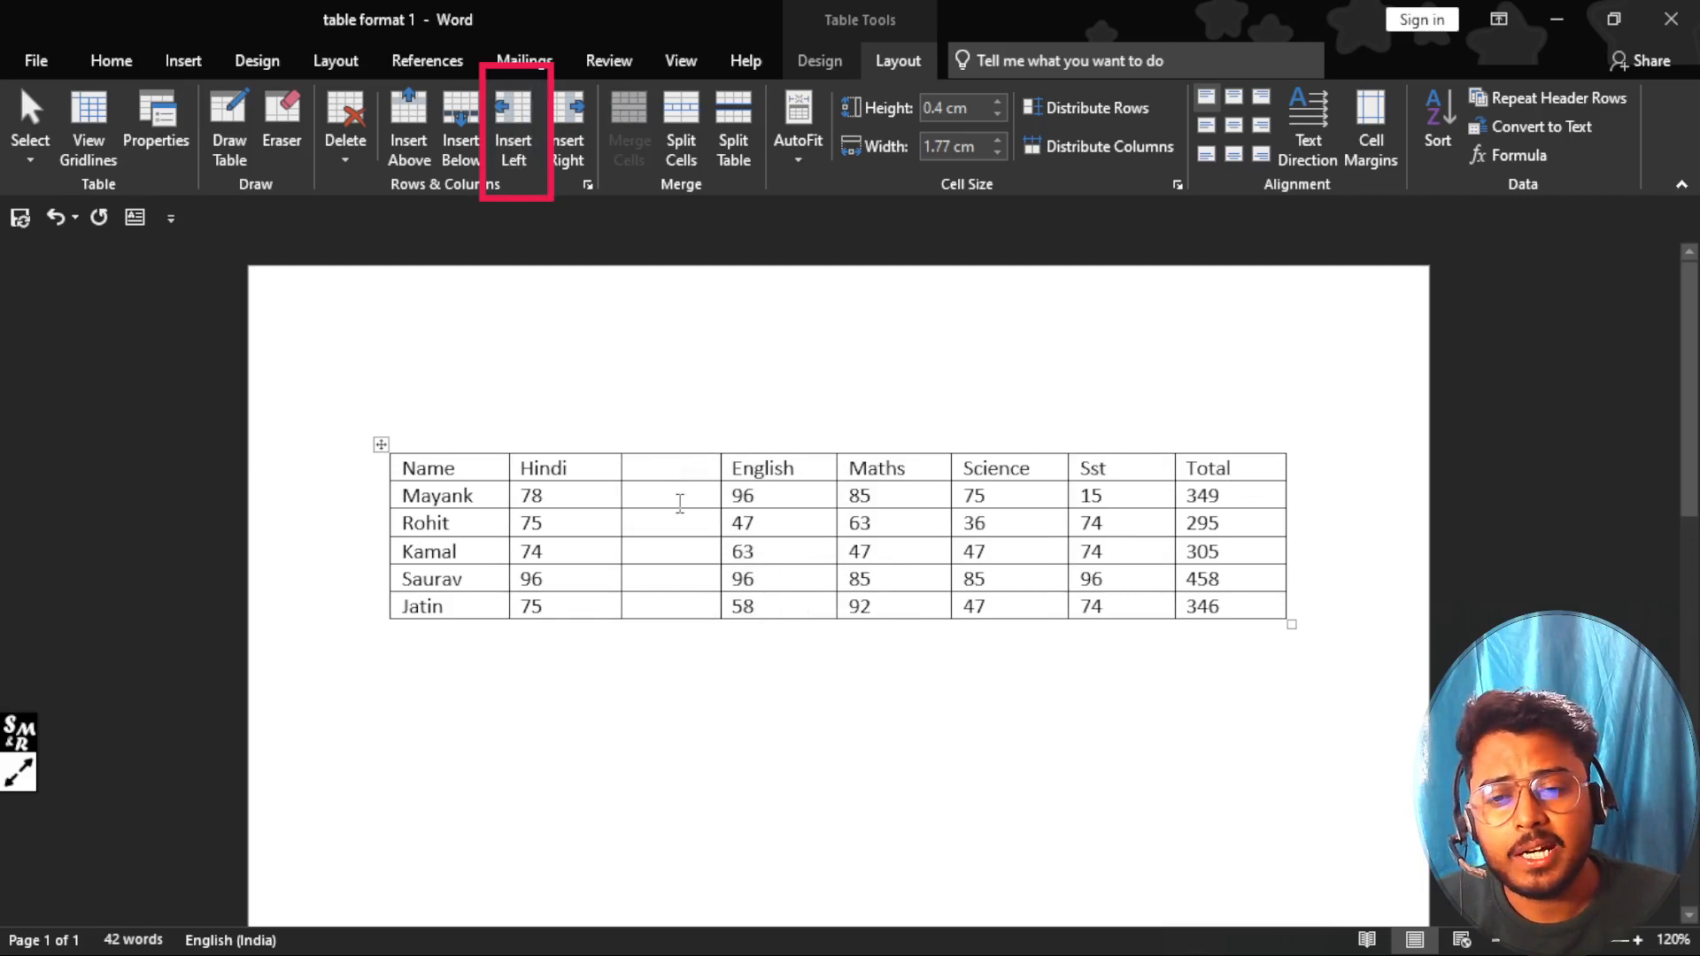
{"action": "key", "text": "Down"}
{"action": "key", "text": "Down"}
{"action": "key", "text": "Down"}
{"action": "key", "text": "Down"}
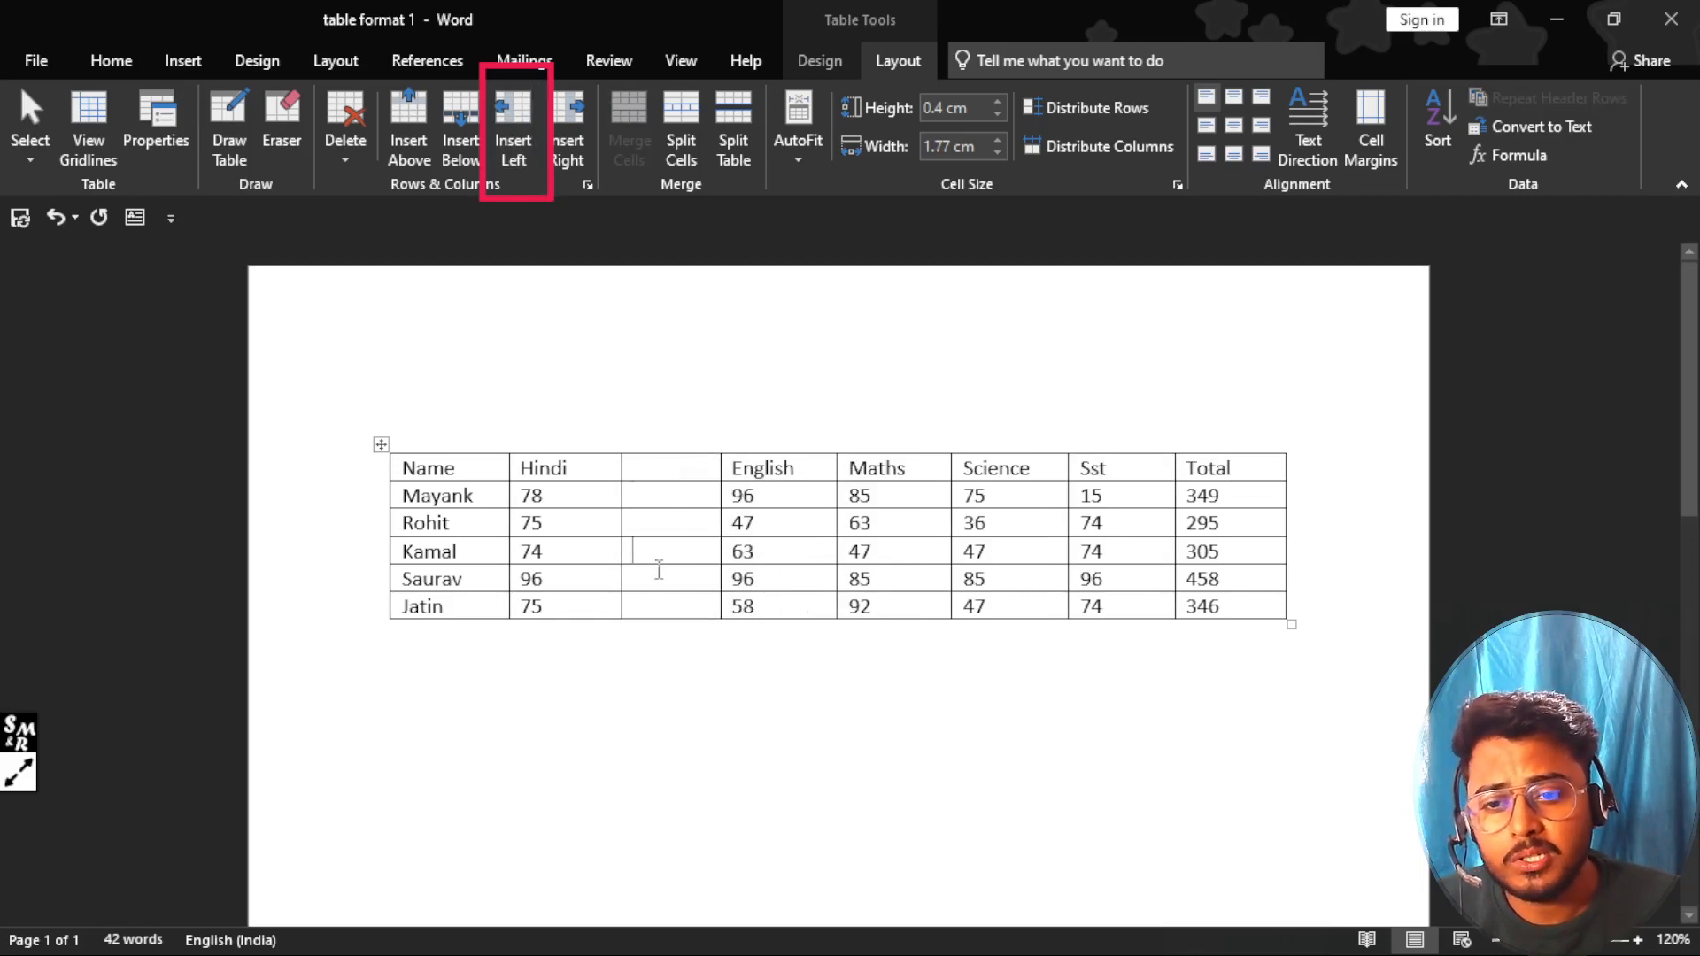
{"action": "left_click", "coordinate": [687, 474]}
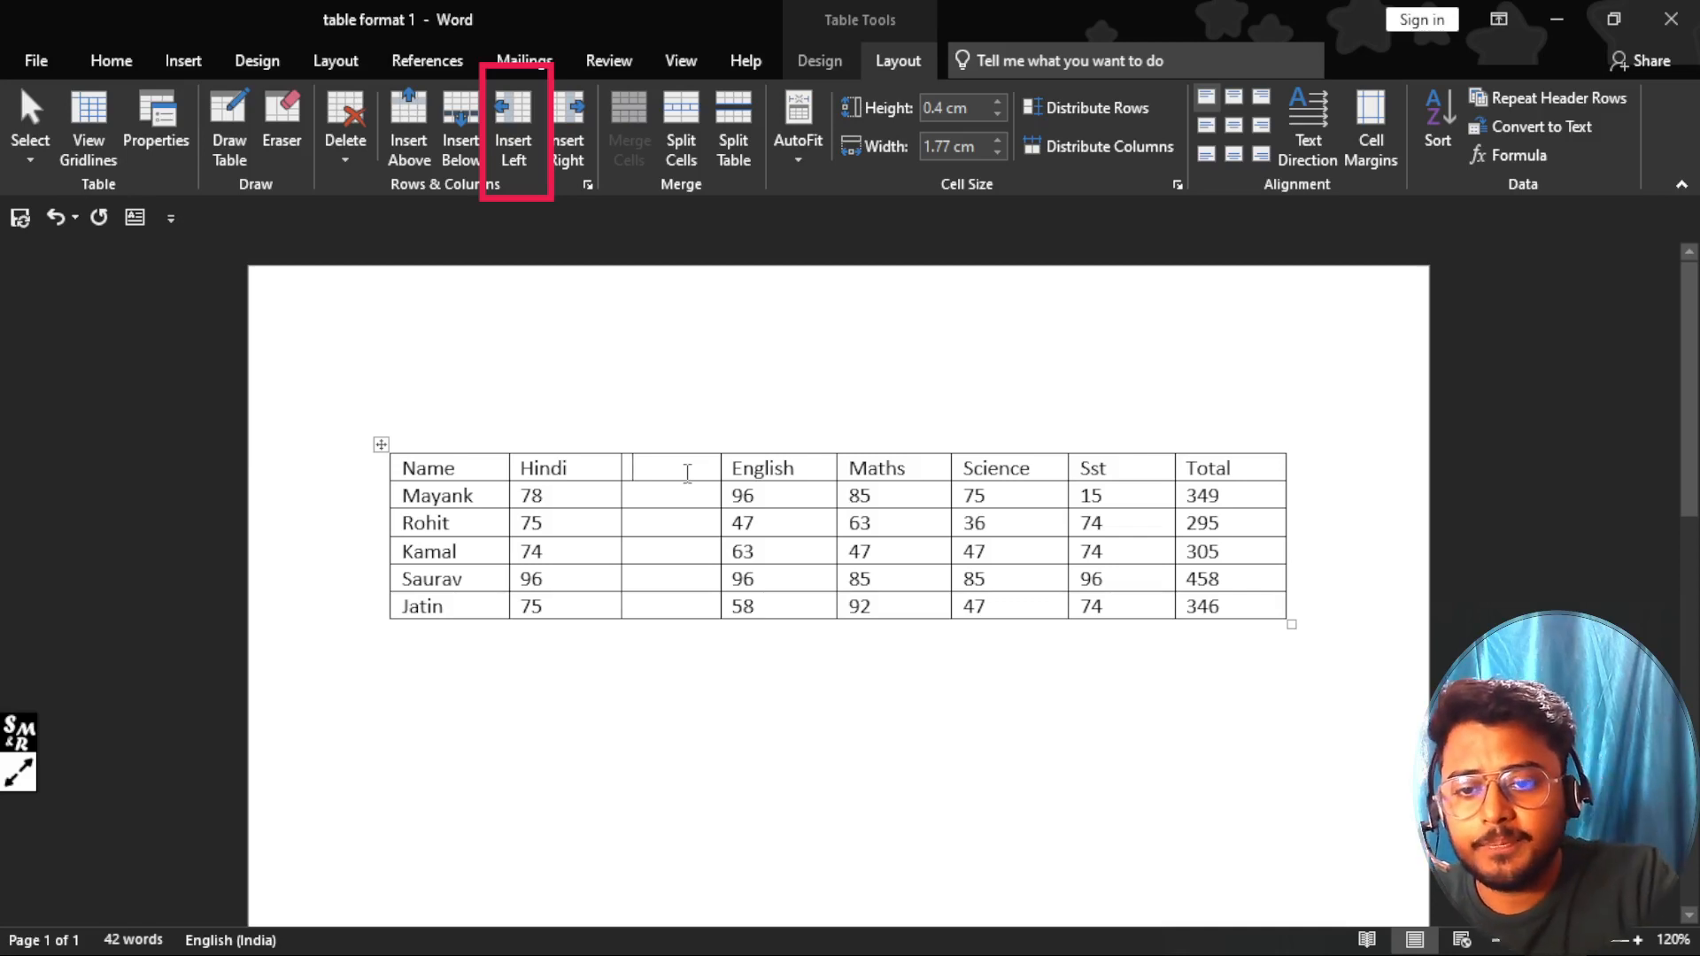
{"action": "type", "text": "sanskrit"}
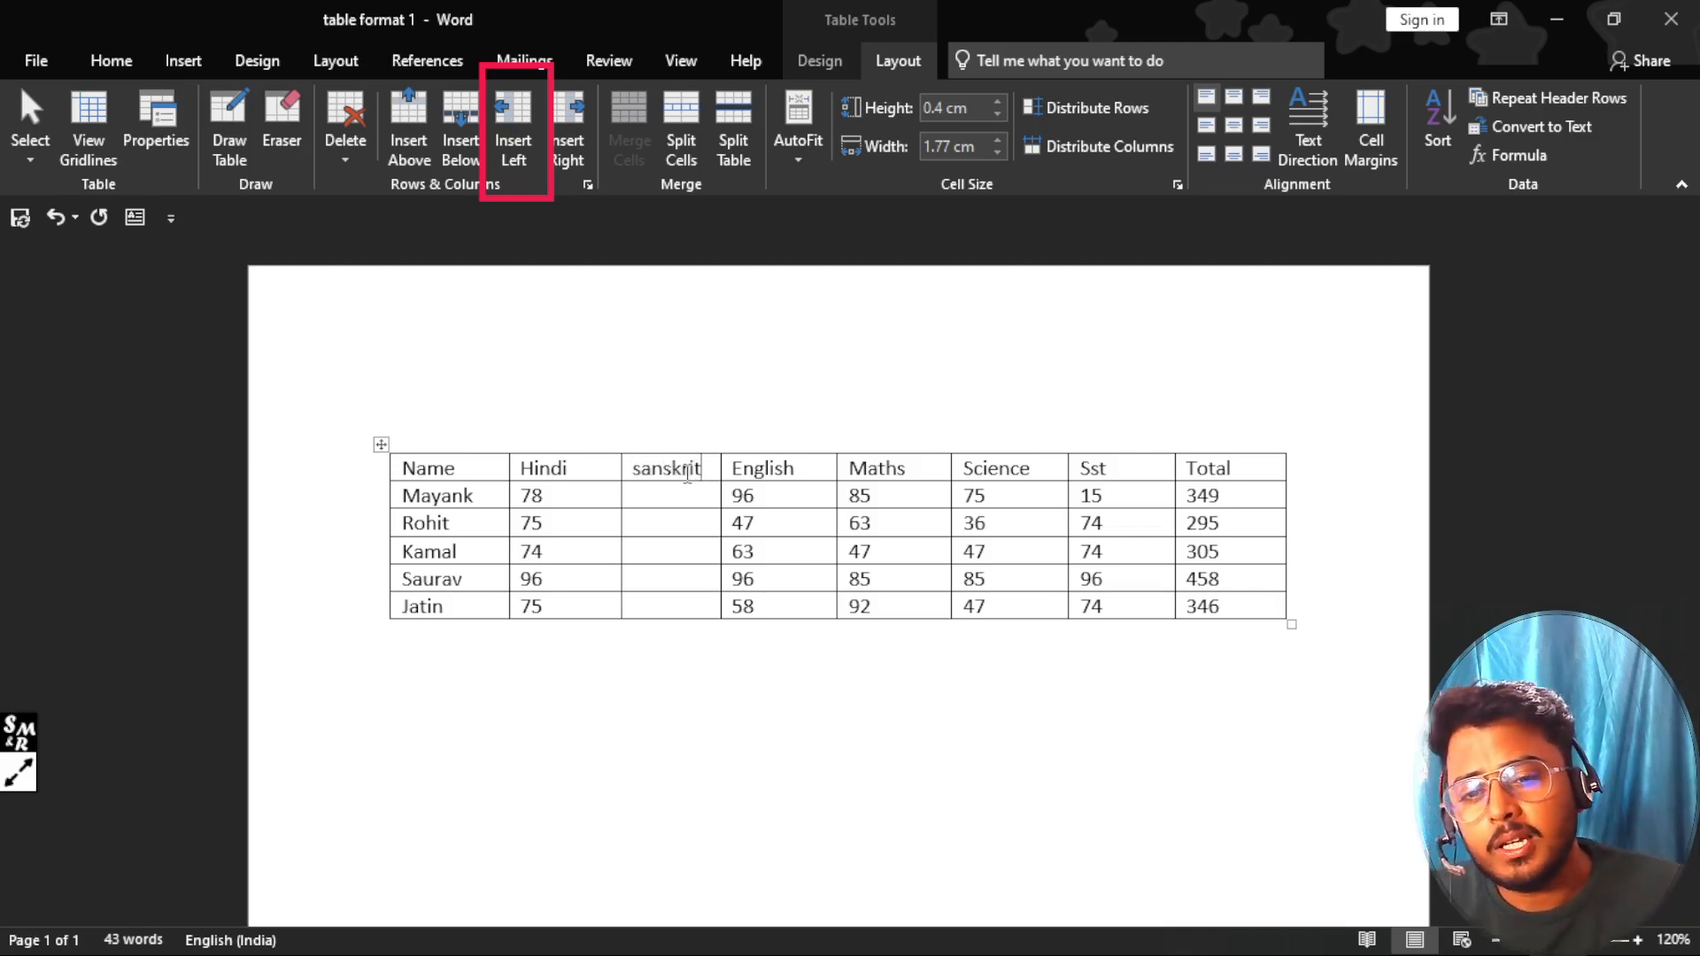
Step: Fill the sanskrit column with the marks 75, 96, 47, 36 and 47 from the first to the fifth student
{"action": "left_click", "coordinate": [692, 499]}
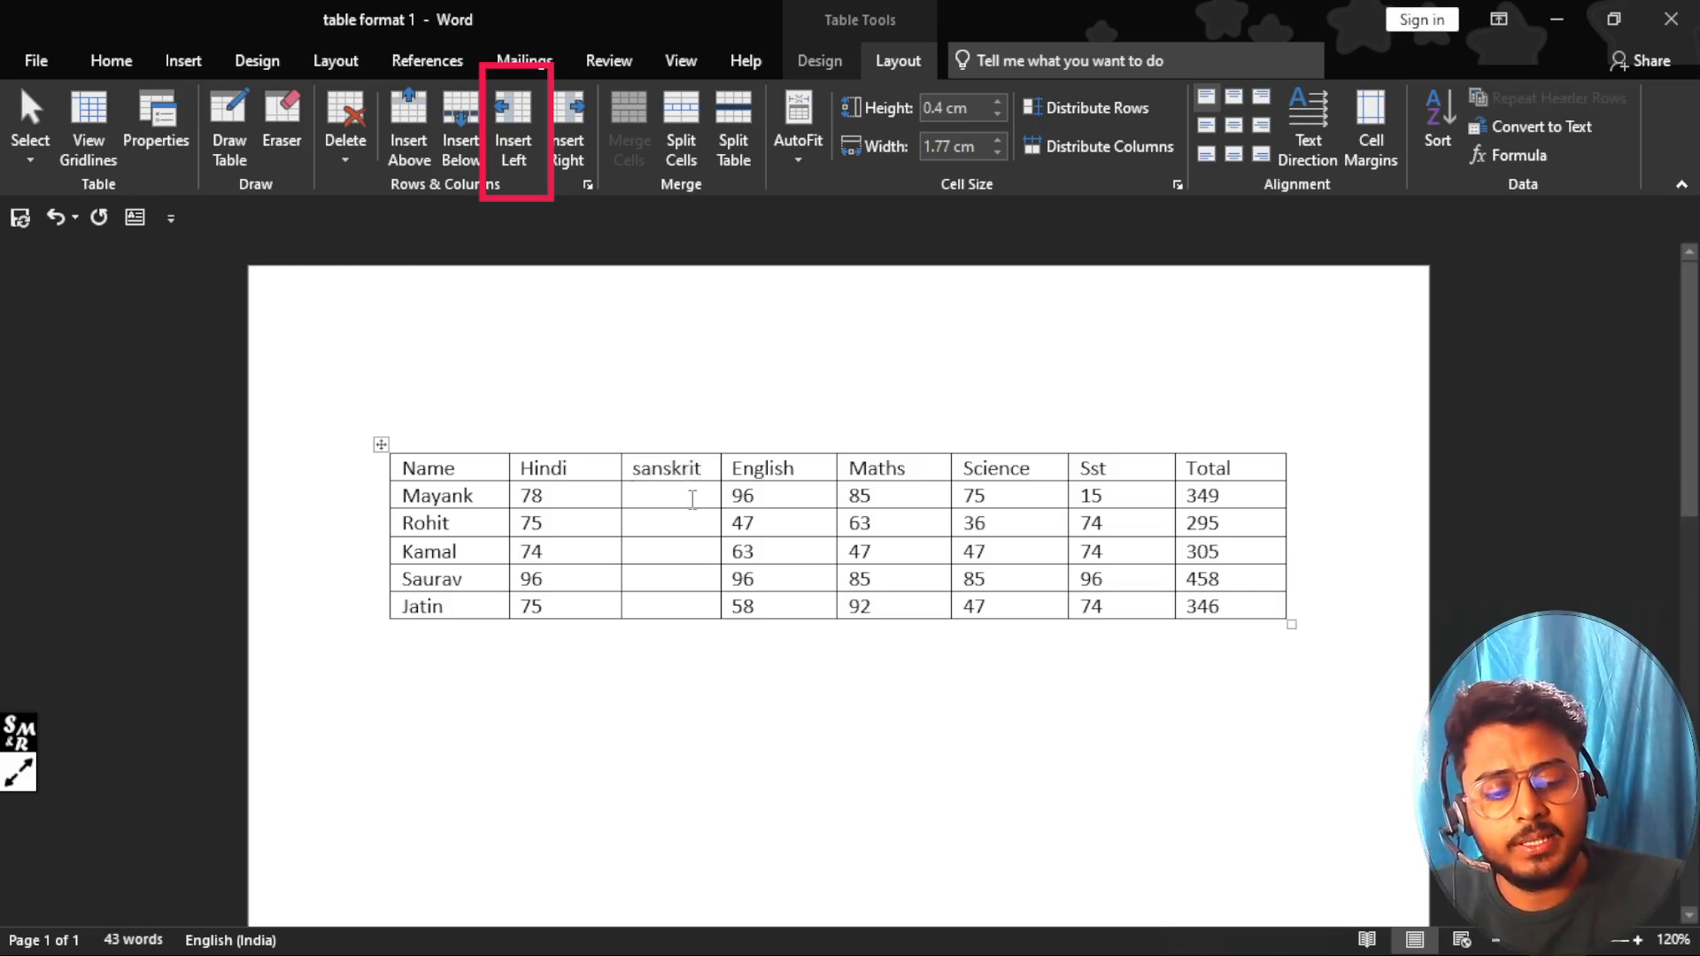
{"action": "type", "text": "75"}
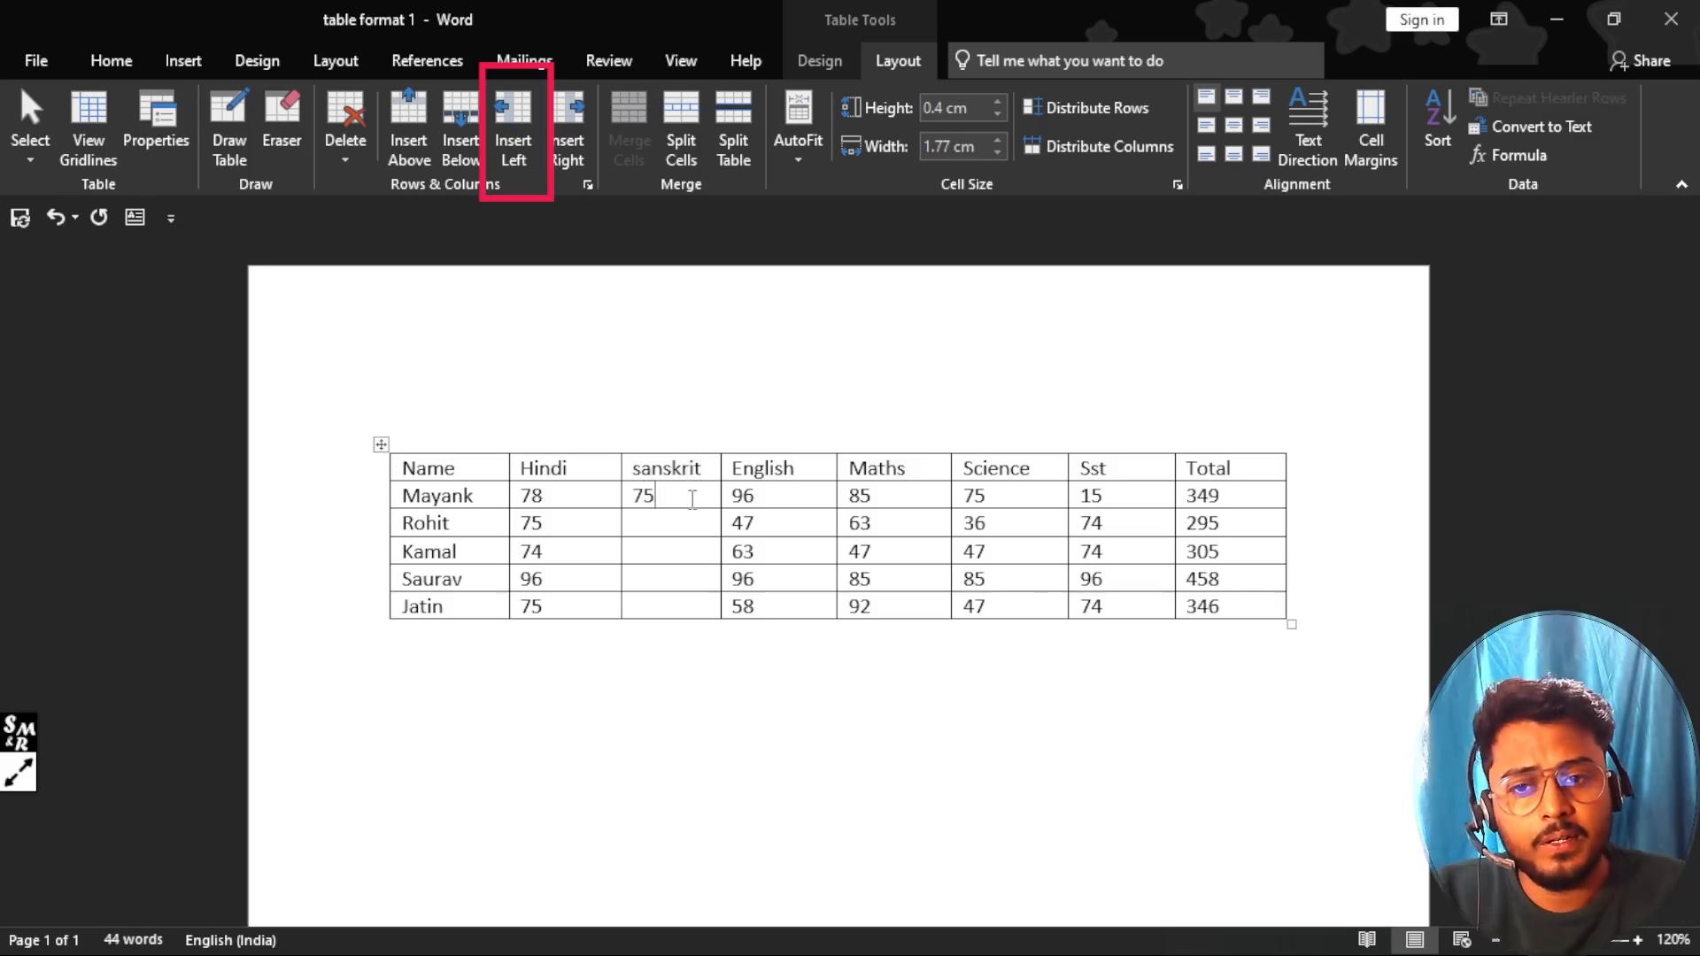
{"action": "key", "text": "Down"}
{"action": "type", "text": "96"}
{"action": "key", "text": "Down"}
{"action": "type", "text": "47"}
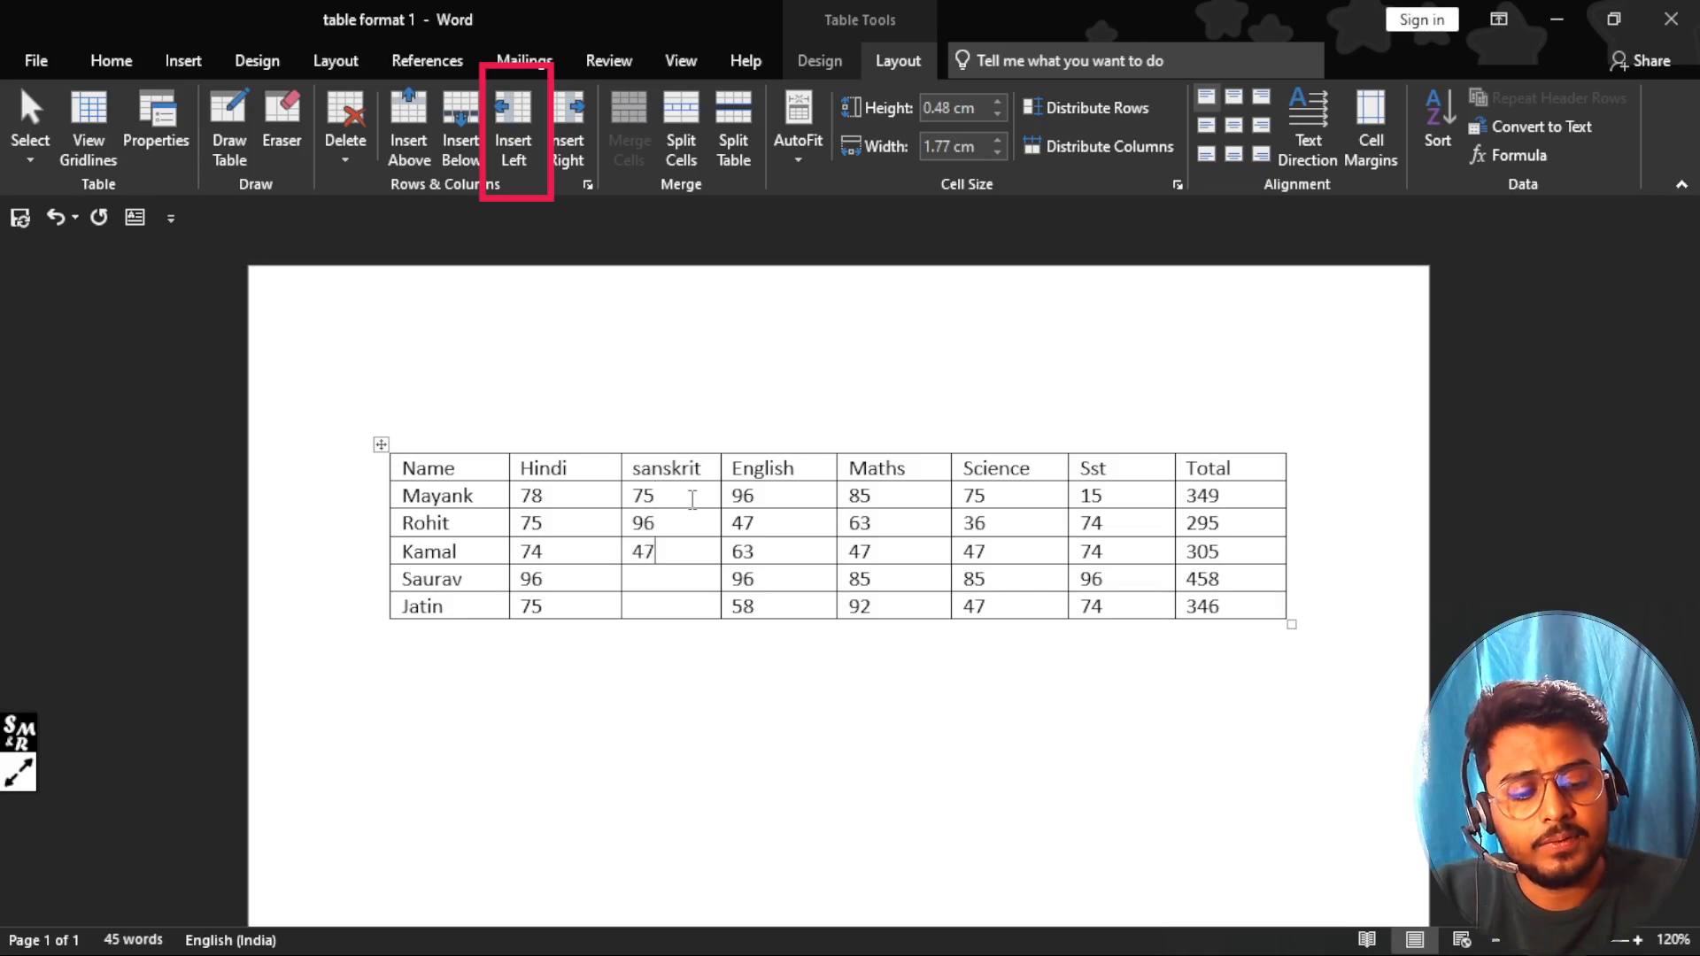
{"action": "type", "text": "36"}
{"action": "key", "text": "Down"}
{"action": "type", "text": "47"}
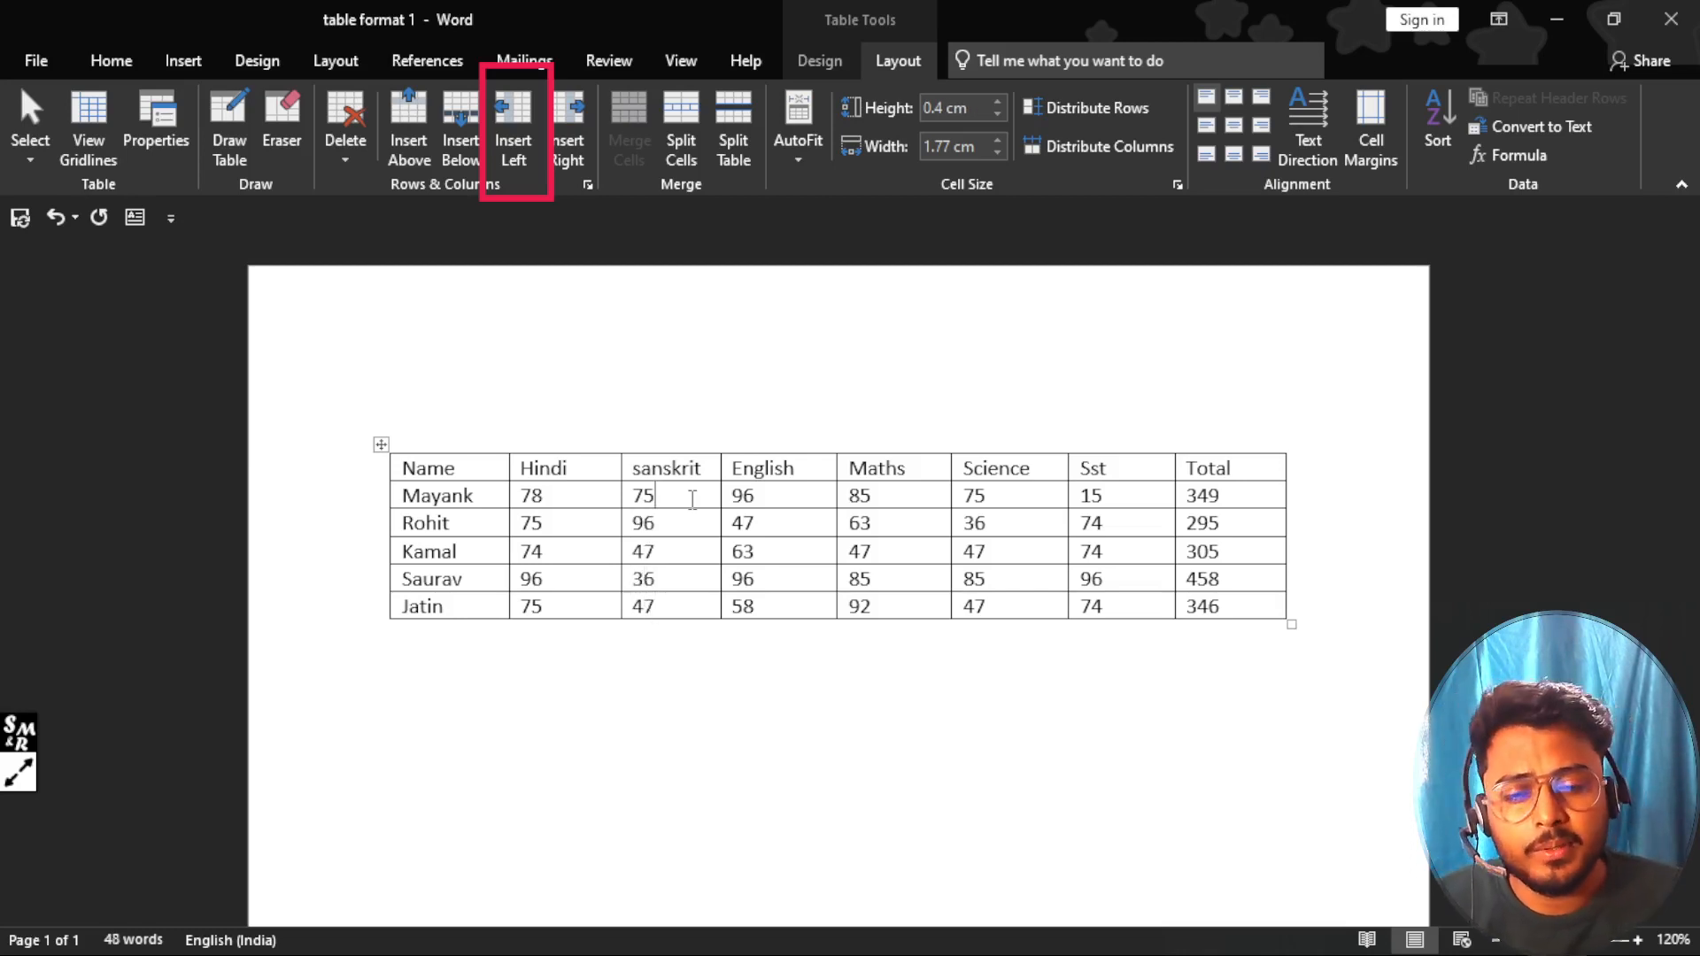
{"action": "left_click", "coordinate": [693, 498]}
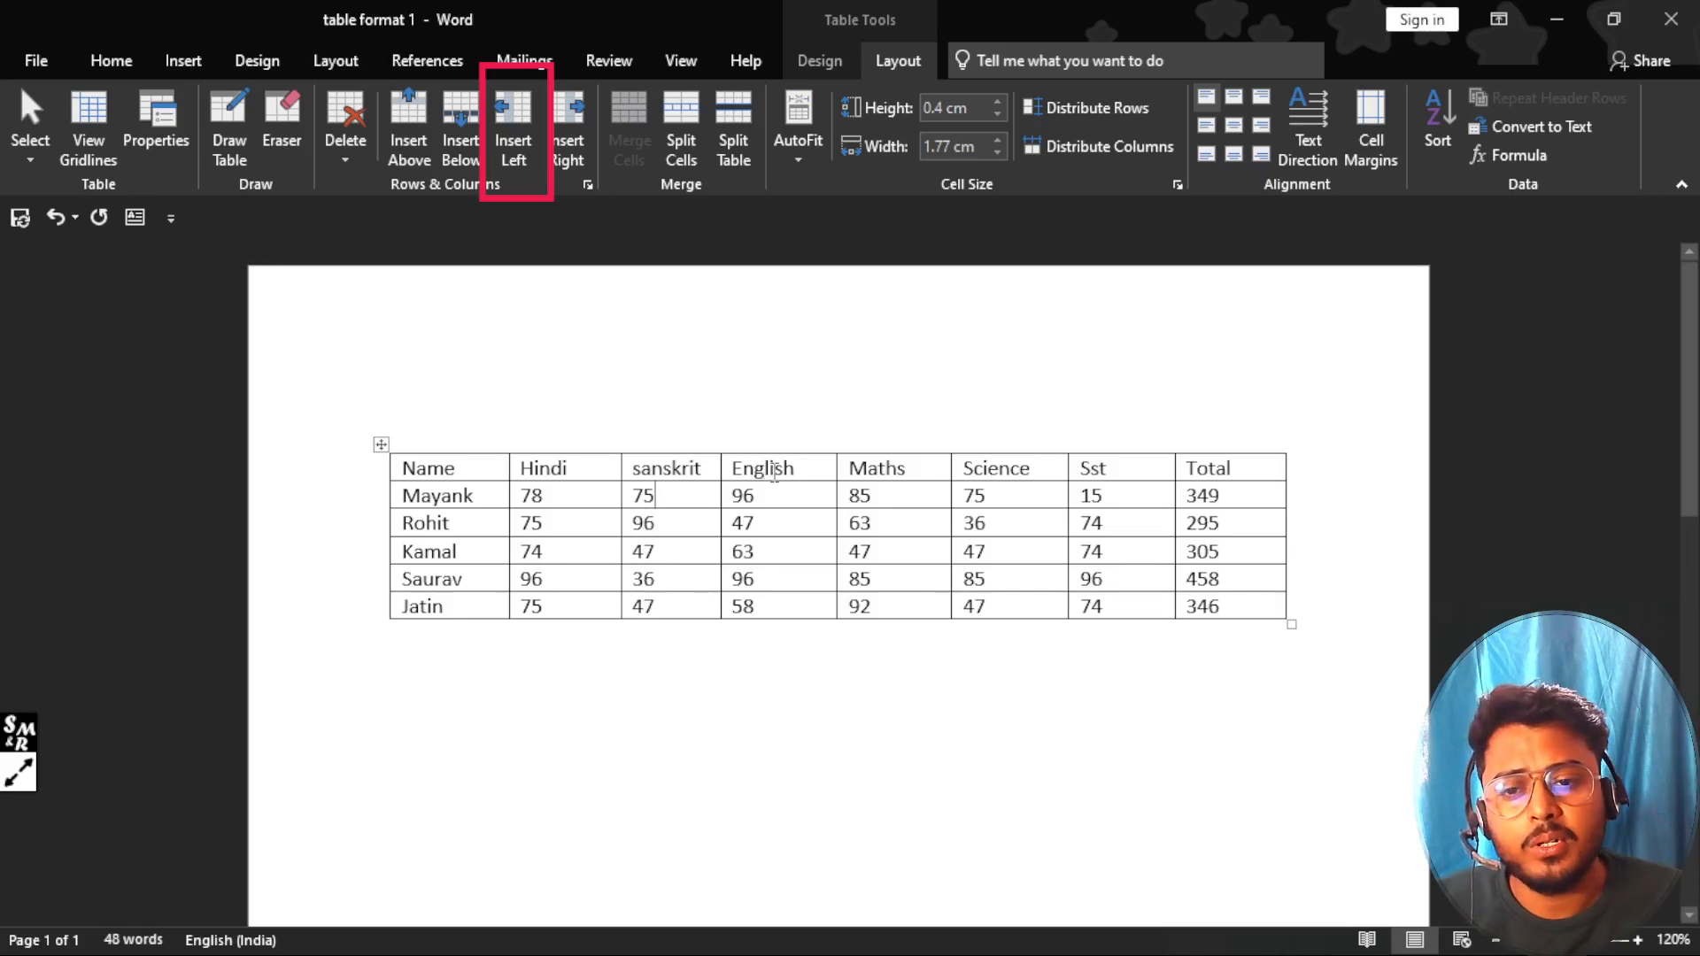
Step: Clear the existing screen annotation, outline the four row and column insert commands with one red rectangle, and collapse the marker overlay
{"action": "left_click", "coordinate": [799, 474]}
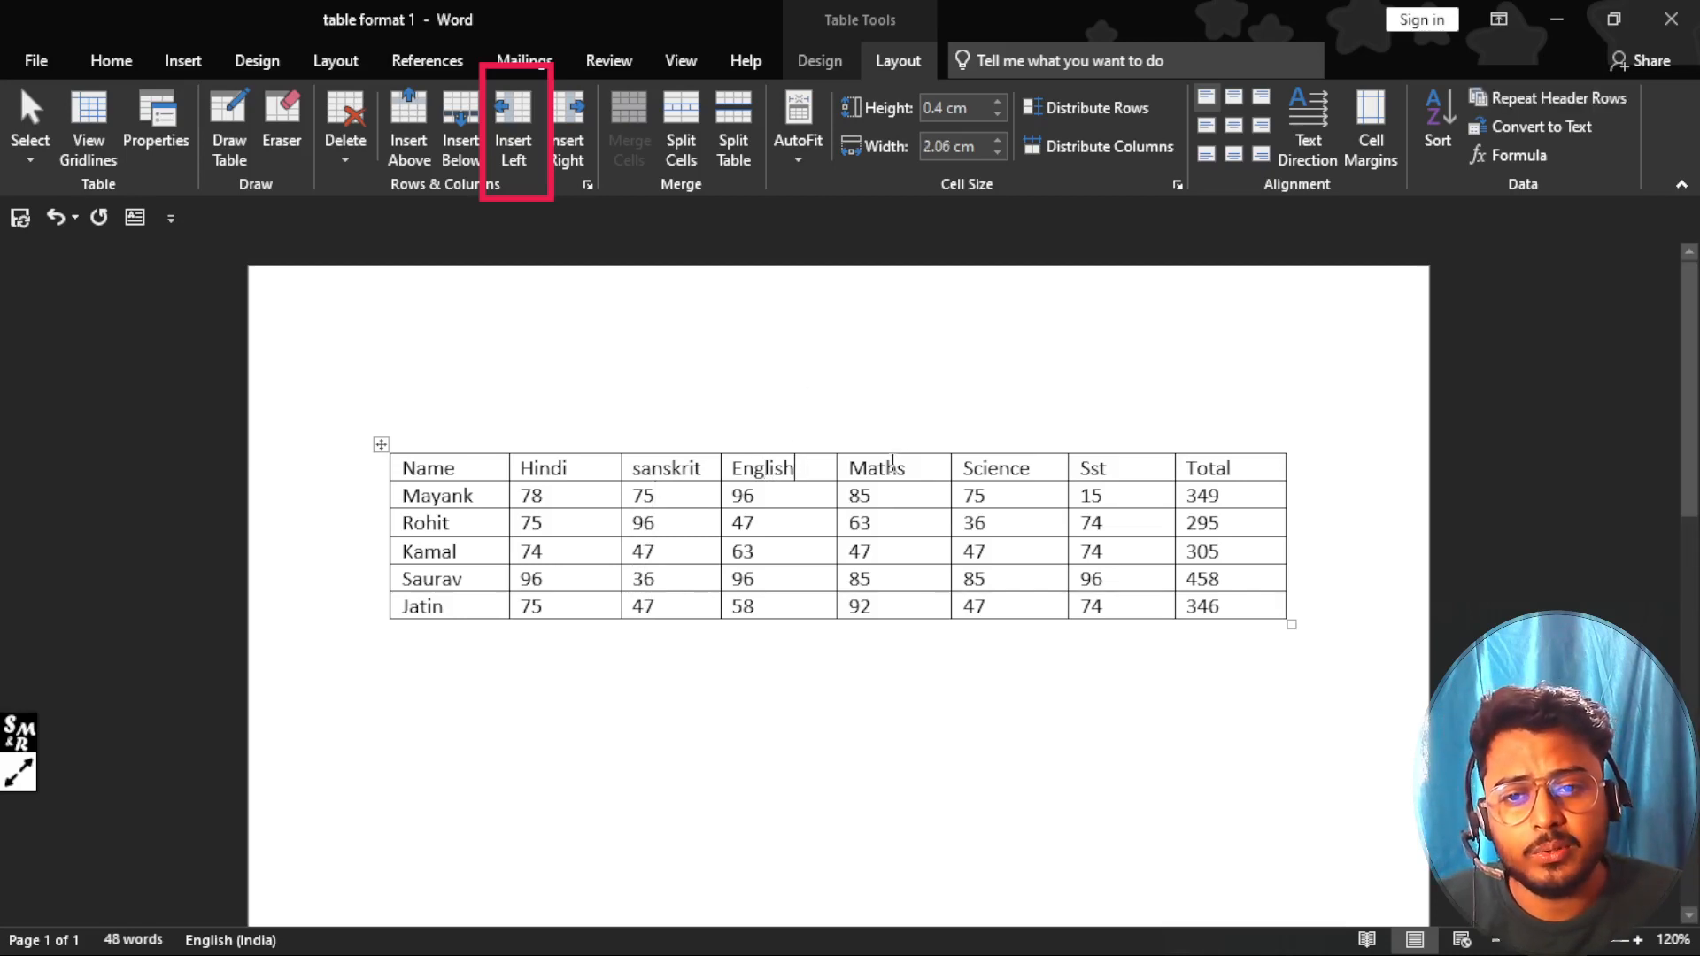
{"action": "left_click", "coordinate": [20, 770]}
{"action": "left_click", "coordinate": [260, 737]}
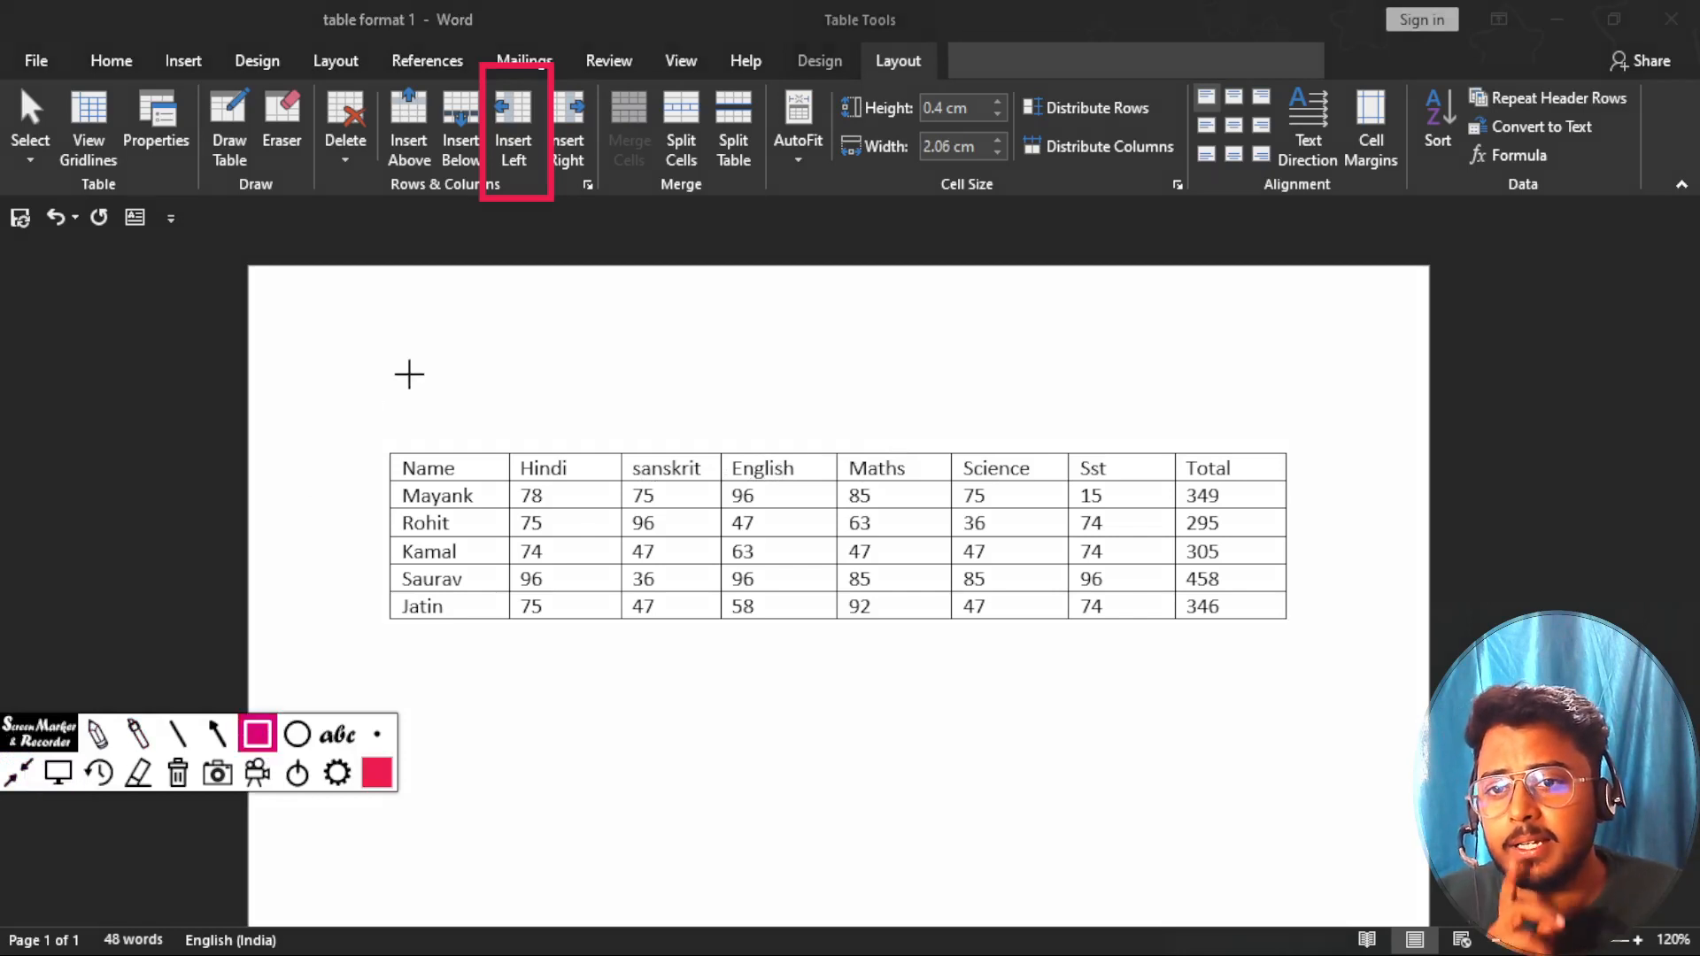
{"action": "left_click", "coordinate": [180, 786]}
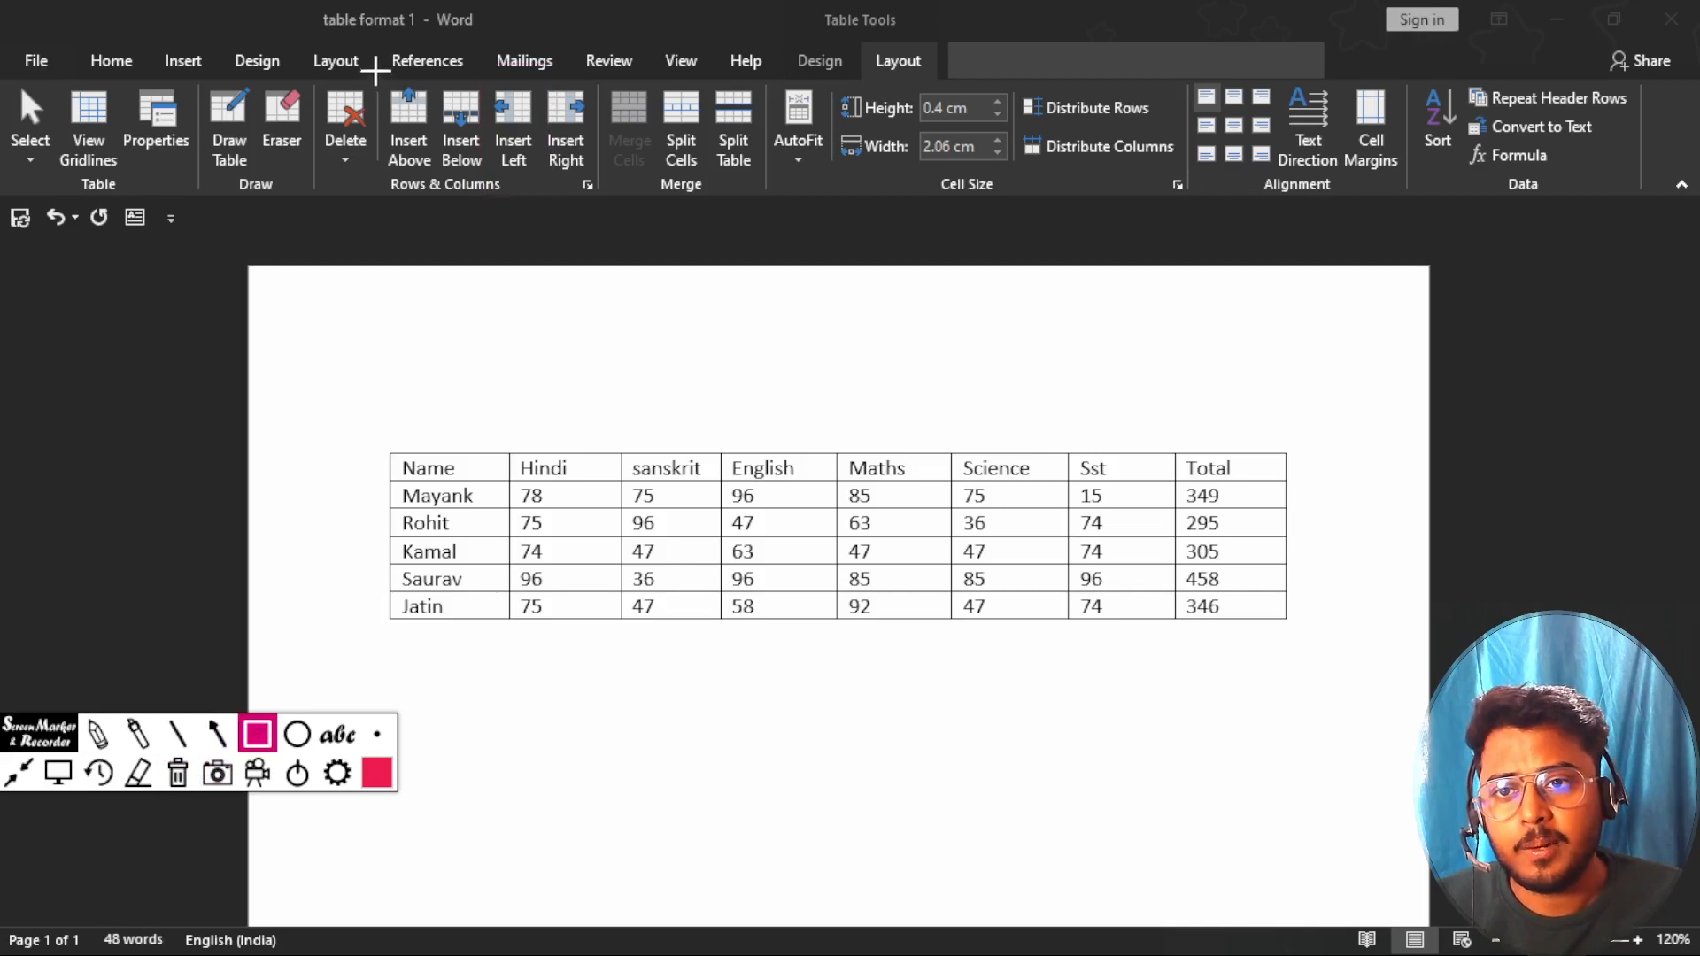
{"action": "left_click_drag", "start_coordinate": [377, 74], "coordinate": [595, 180]}
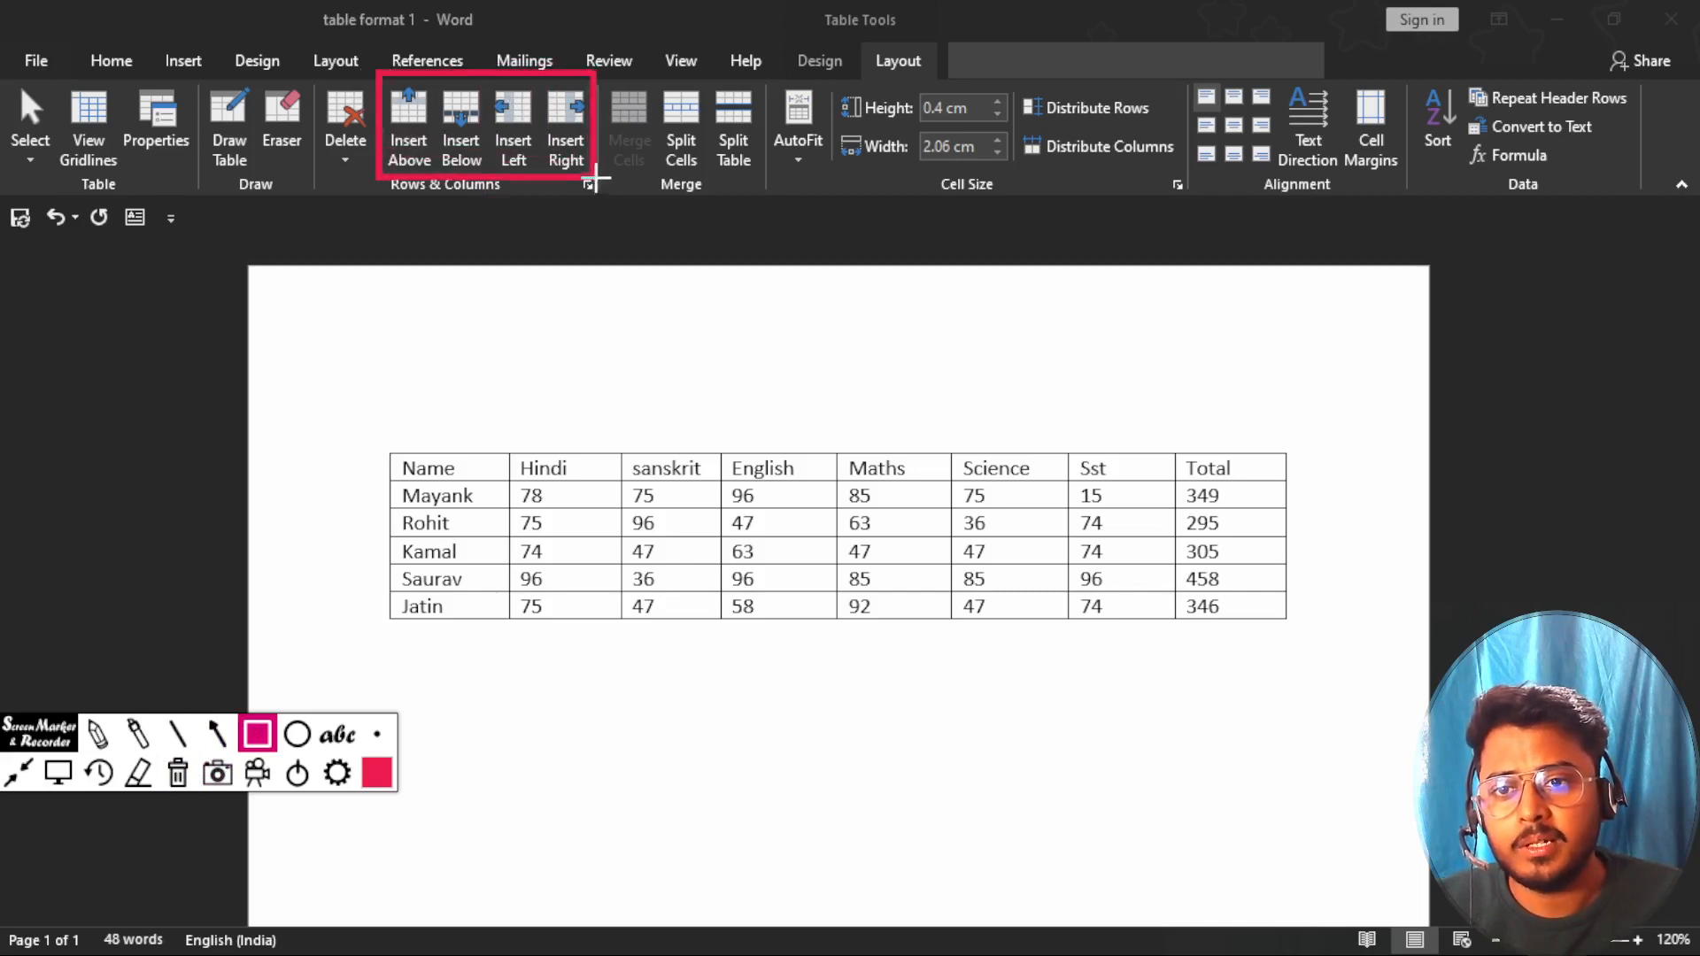
{"action": "left_click", "coordinate": [50, 783]}
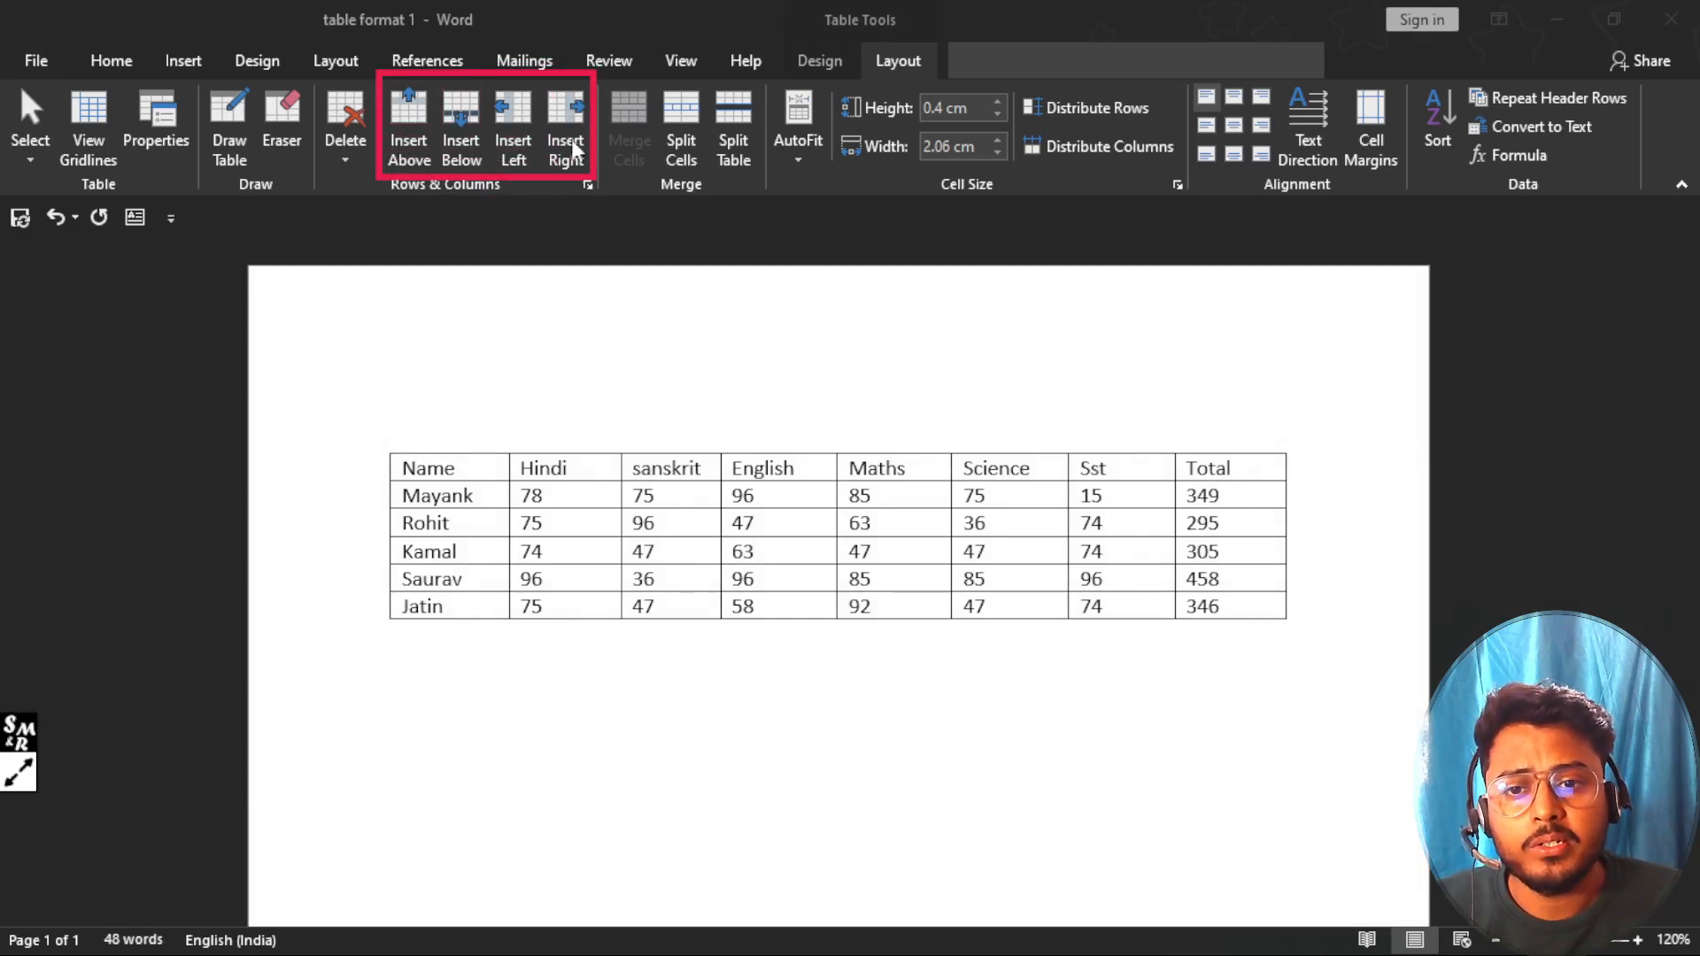
Step: Insert an empty column to the right of the English column and select its cells
{"action": "left_click", "coordinate": [797, 468]}
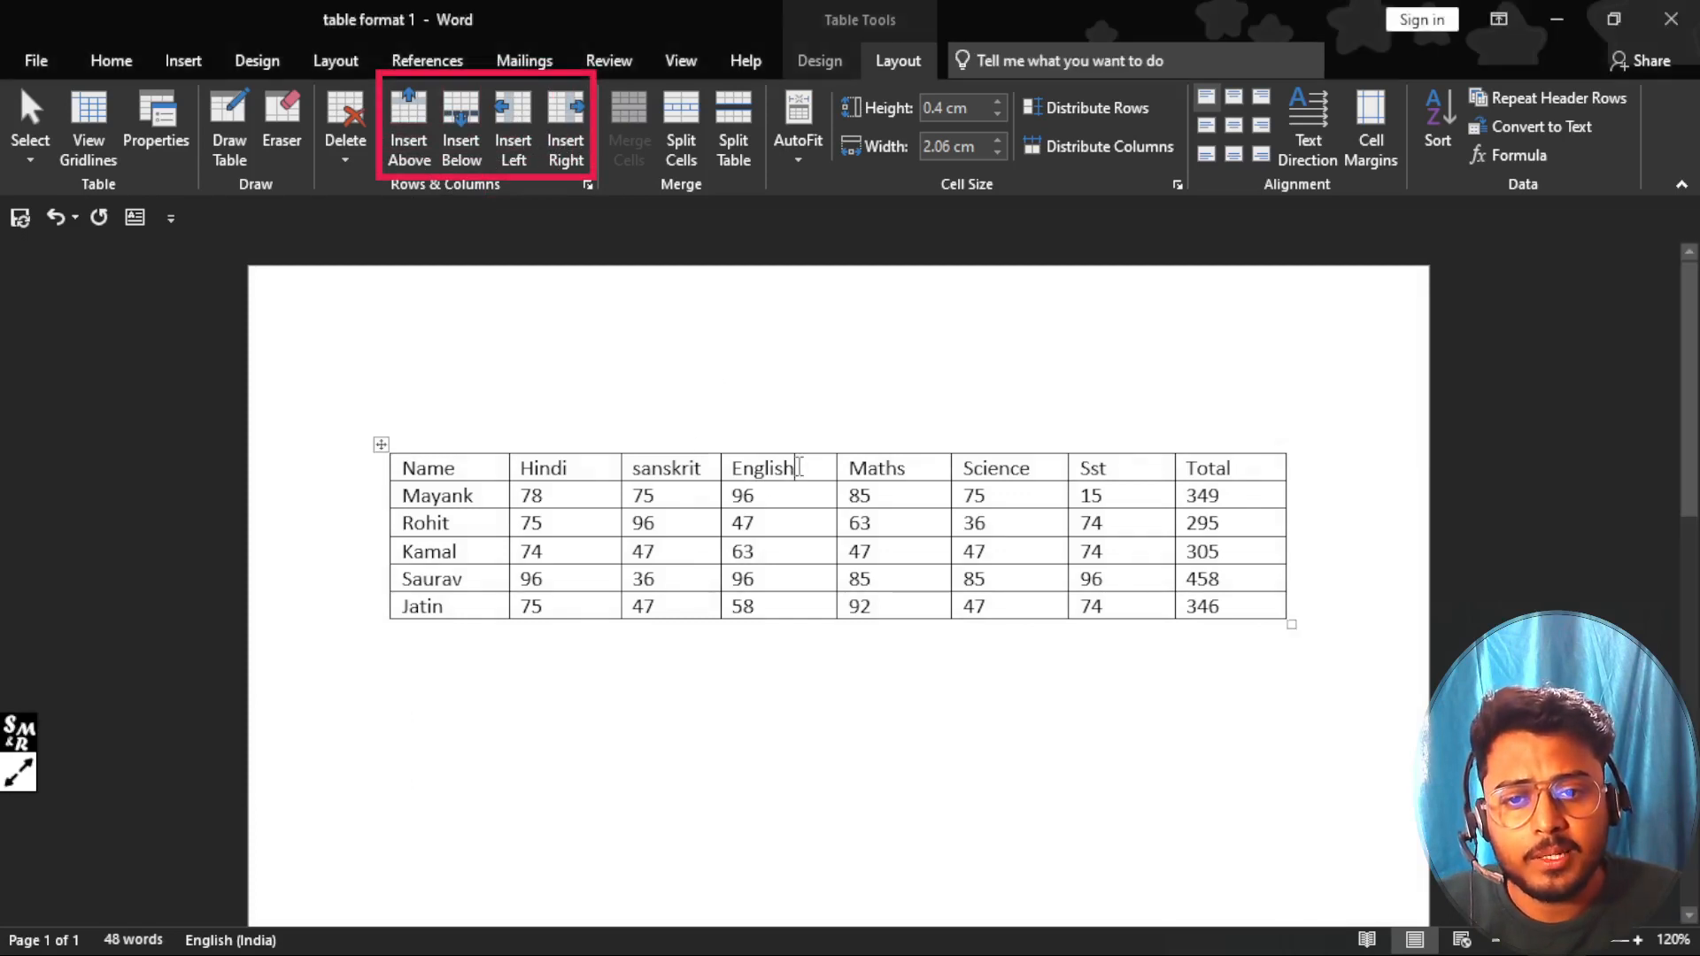
{"action": "left_click", "coordinate": [552, 110]}
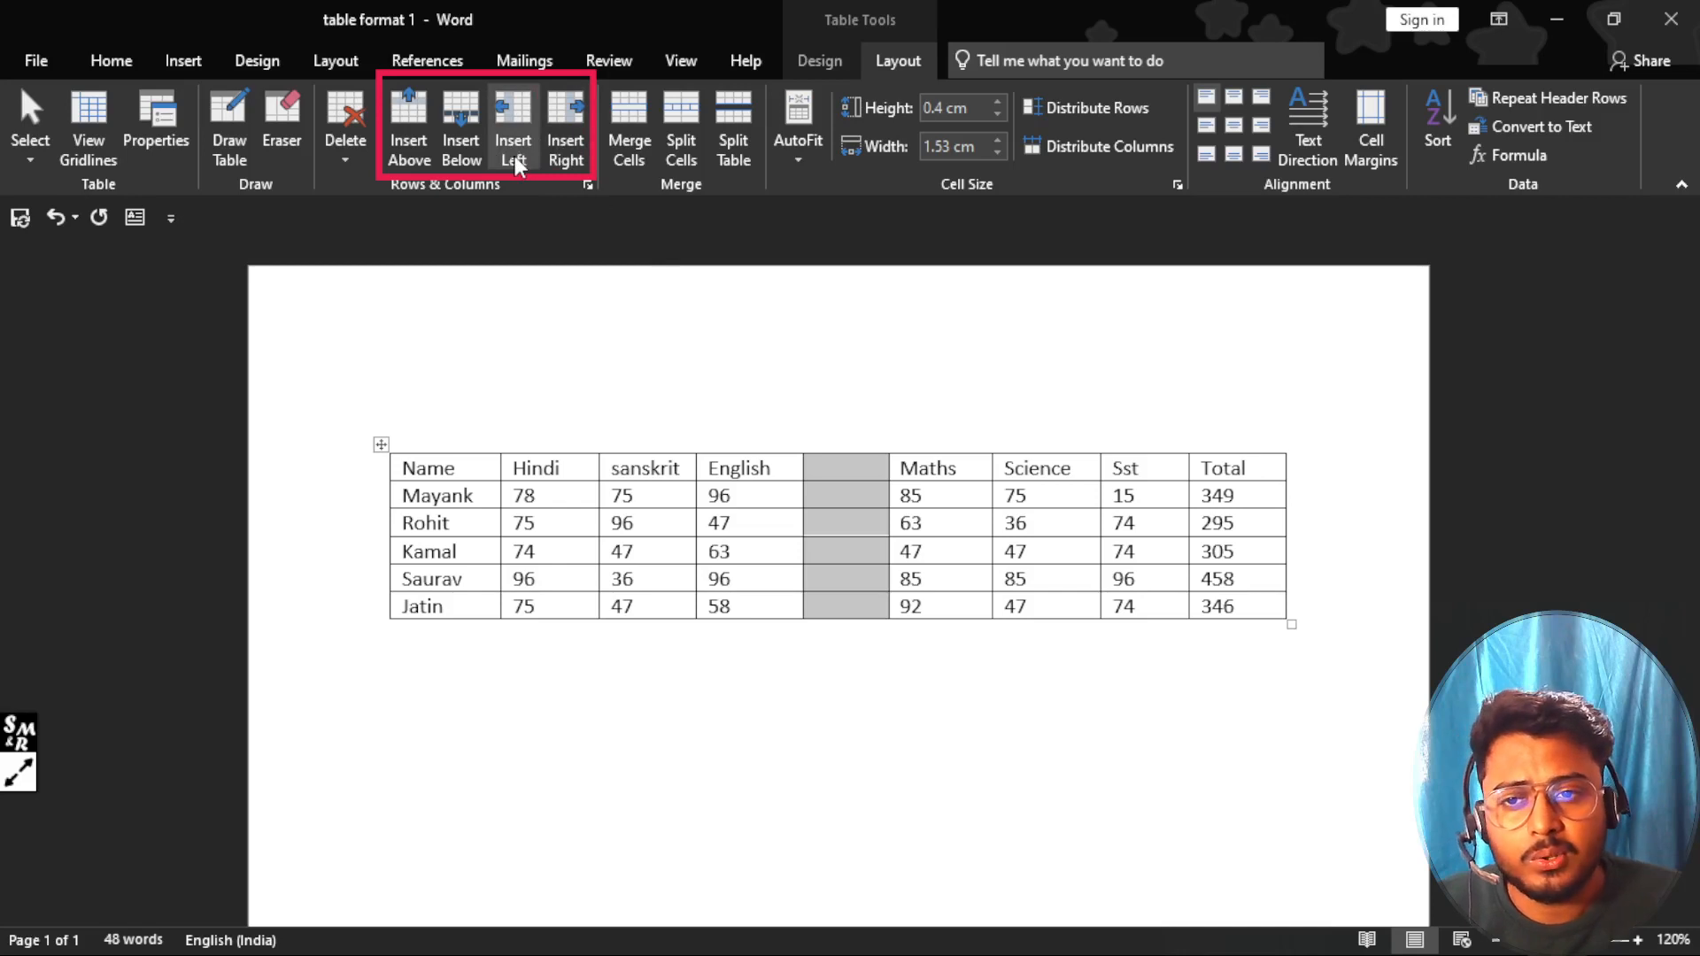
{"action": "left_click", "coordinate": [869, 476]}
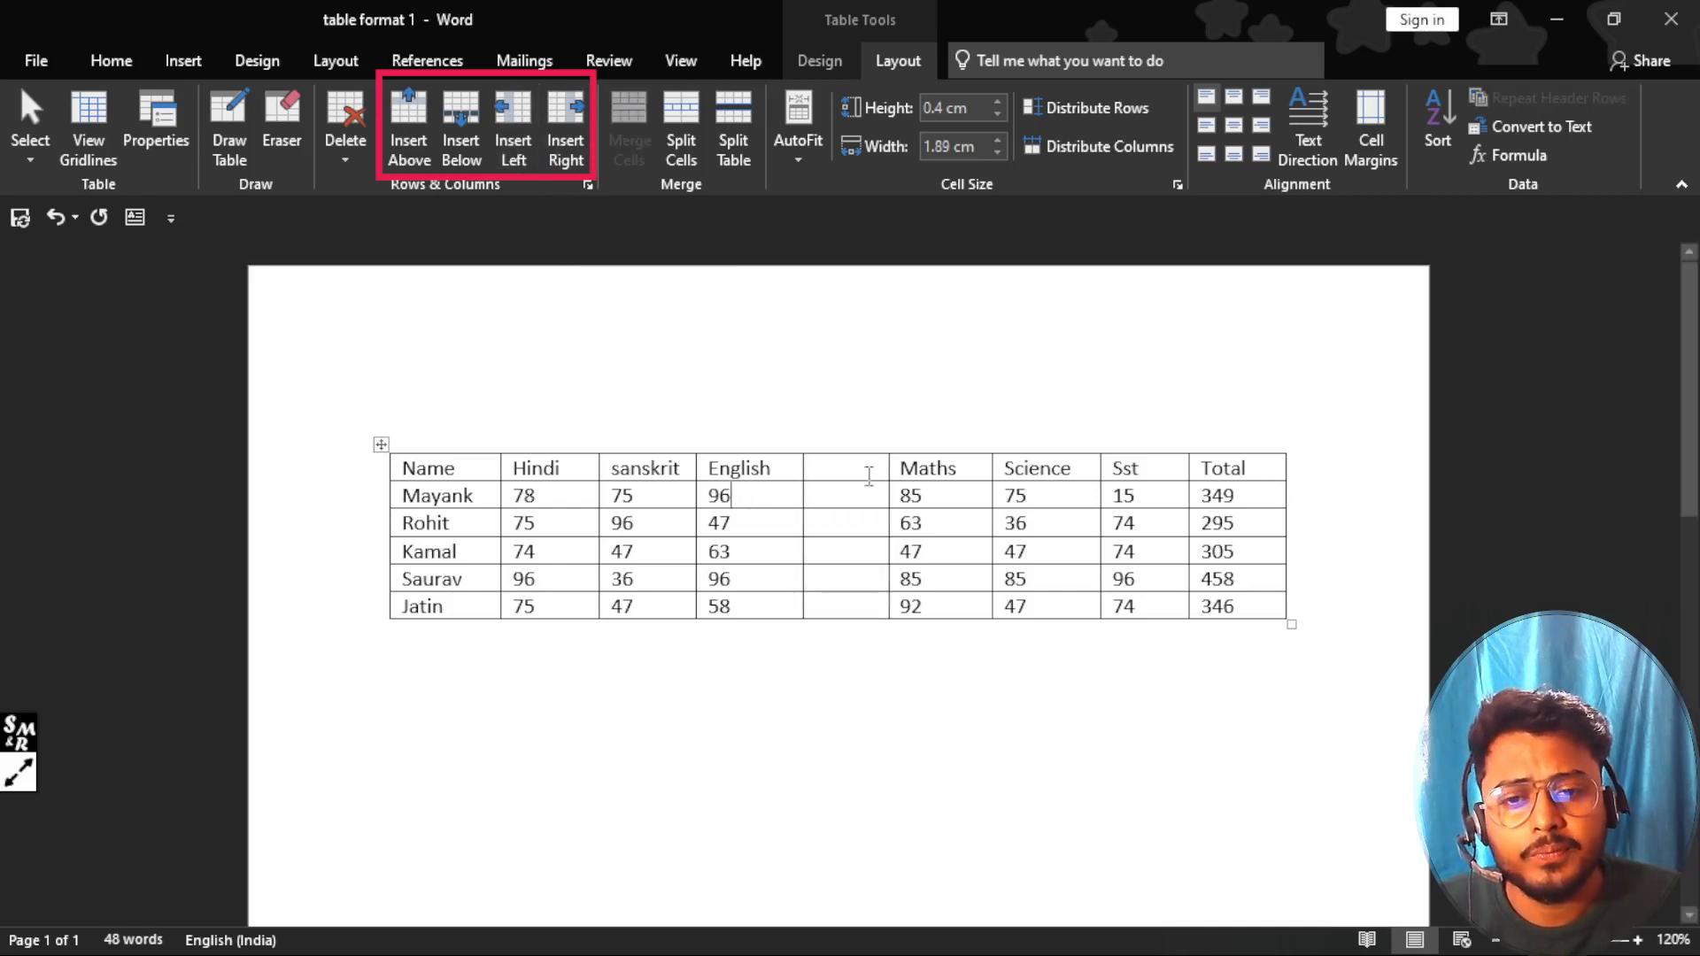
{"action": "left_click_drag", "start_coordinate": [868, 477], "coordinate": [848, 610]}
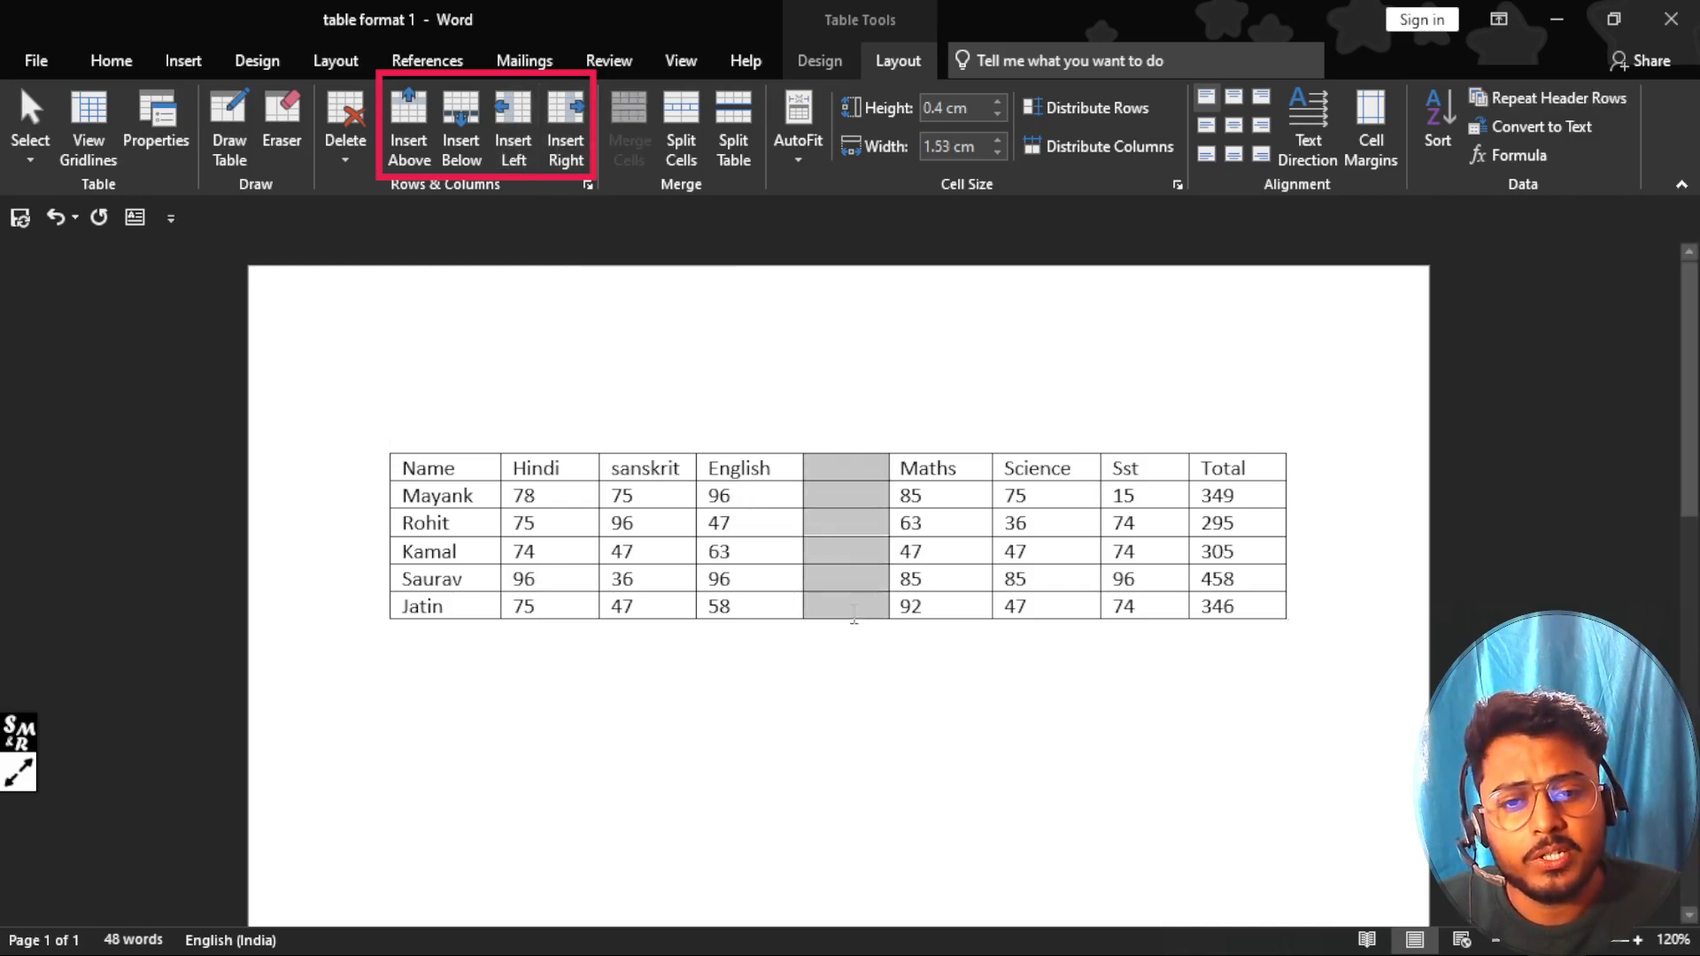
Step: Delete the empty column between English and Maths
{"action": "left_click", "coordinate": [850, 471]}
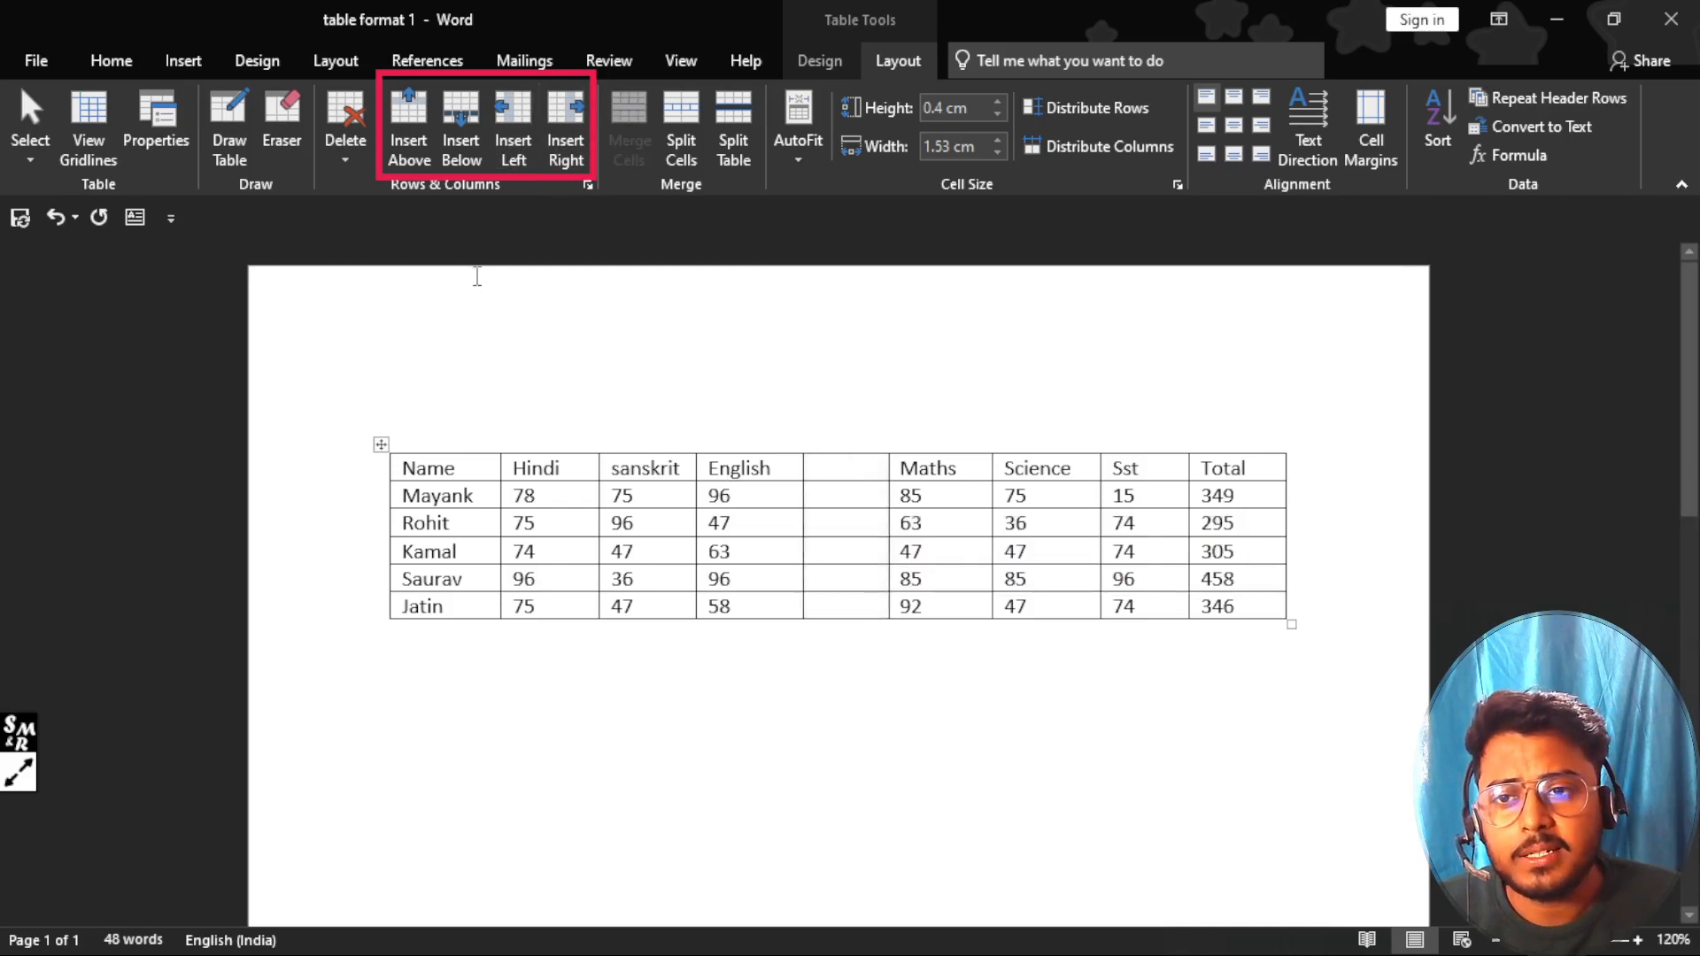
{"action": "left_click", "coordinate": [342, 161]}
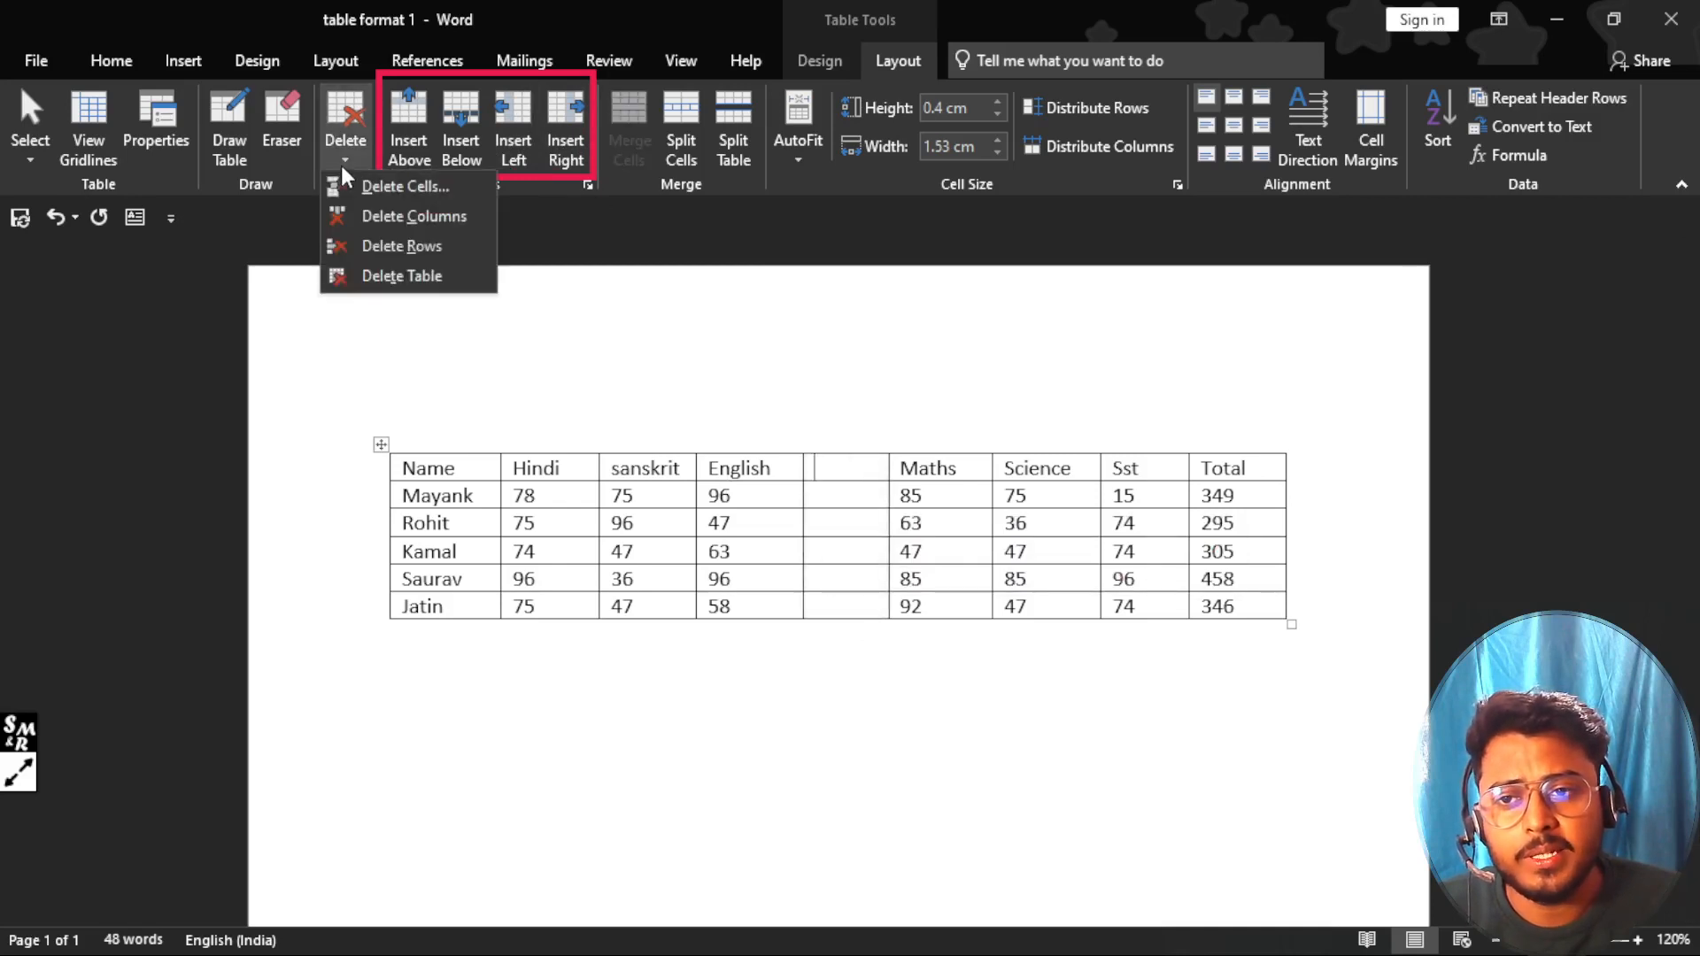
{"action": "left_click", "coordinate": [412, 218]}
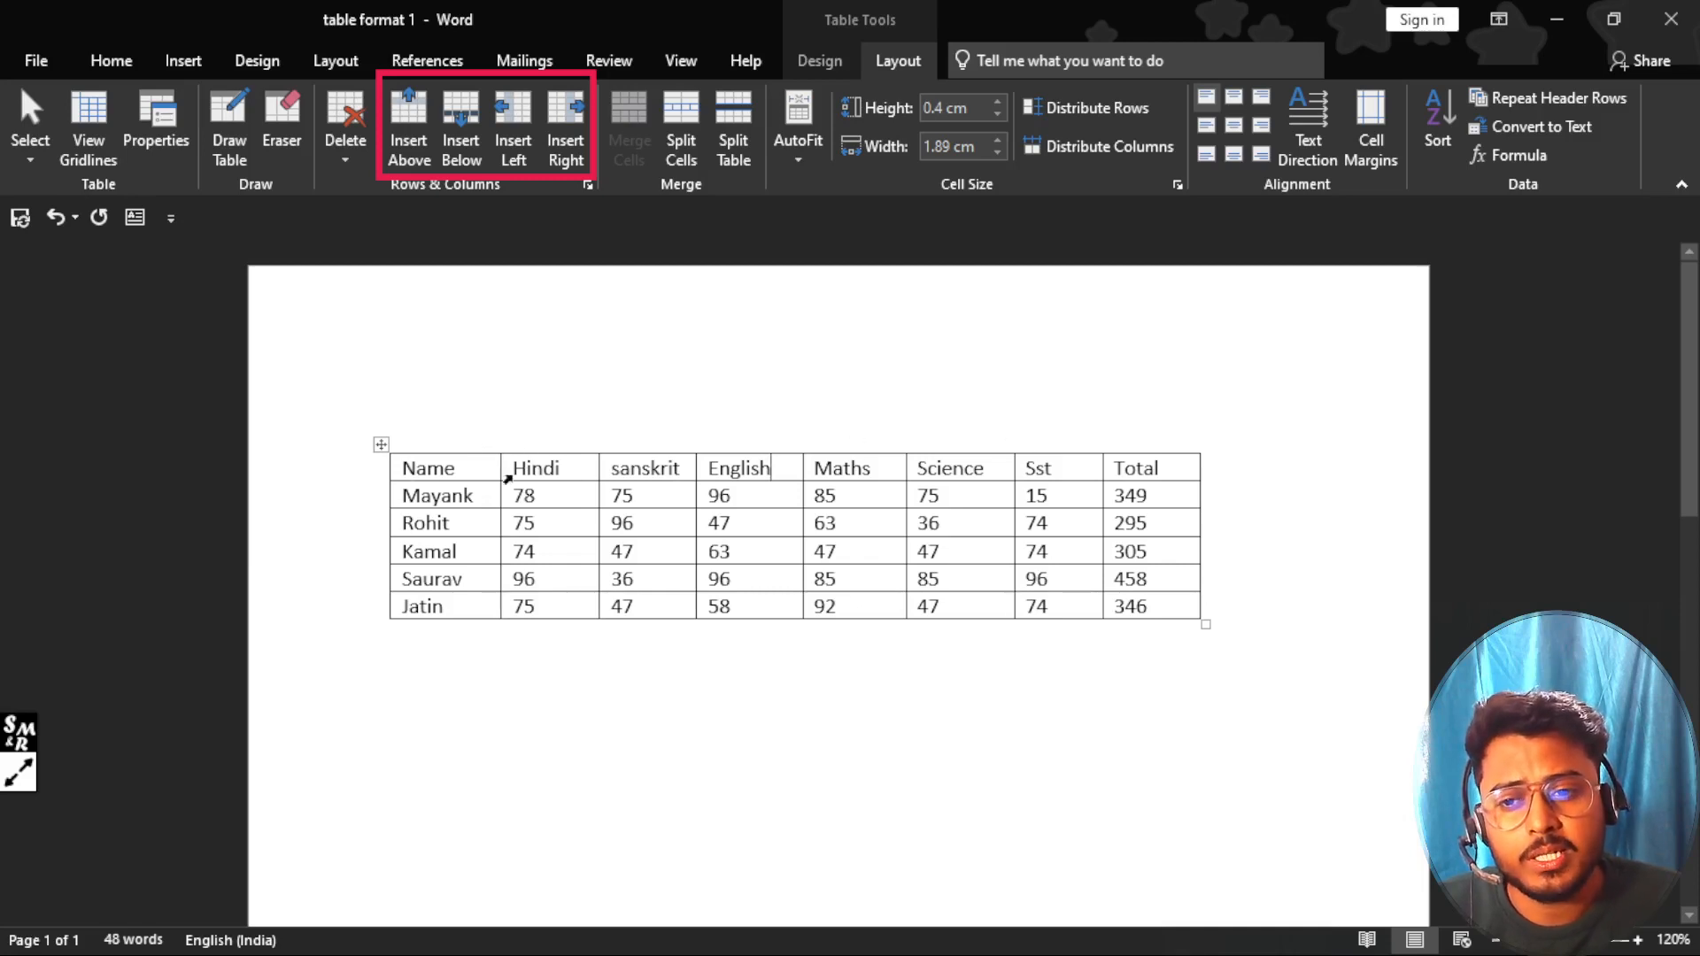
{"action": "mouse_move", "coordinate": [501, 443]}
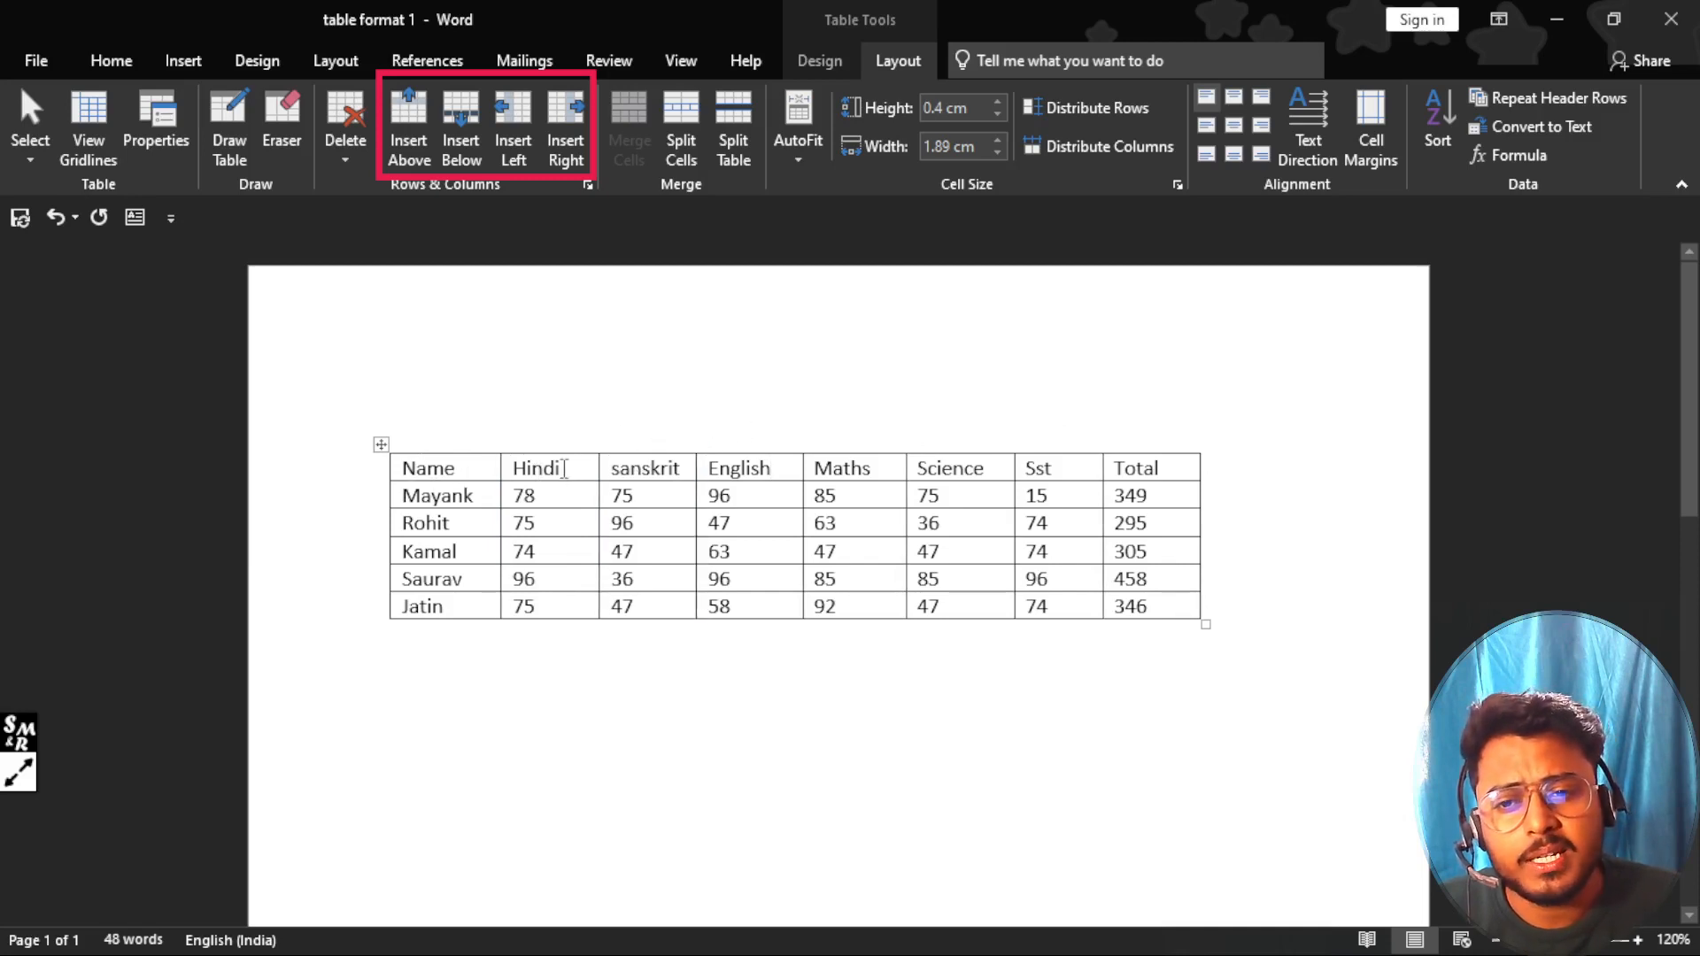
{"action": "left_click", "coordinate": [643, 467]}
{"action": "left_click", "coordinate": [742, 468]}
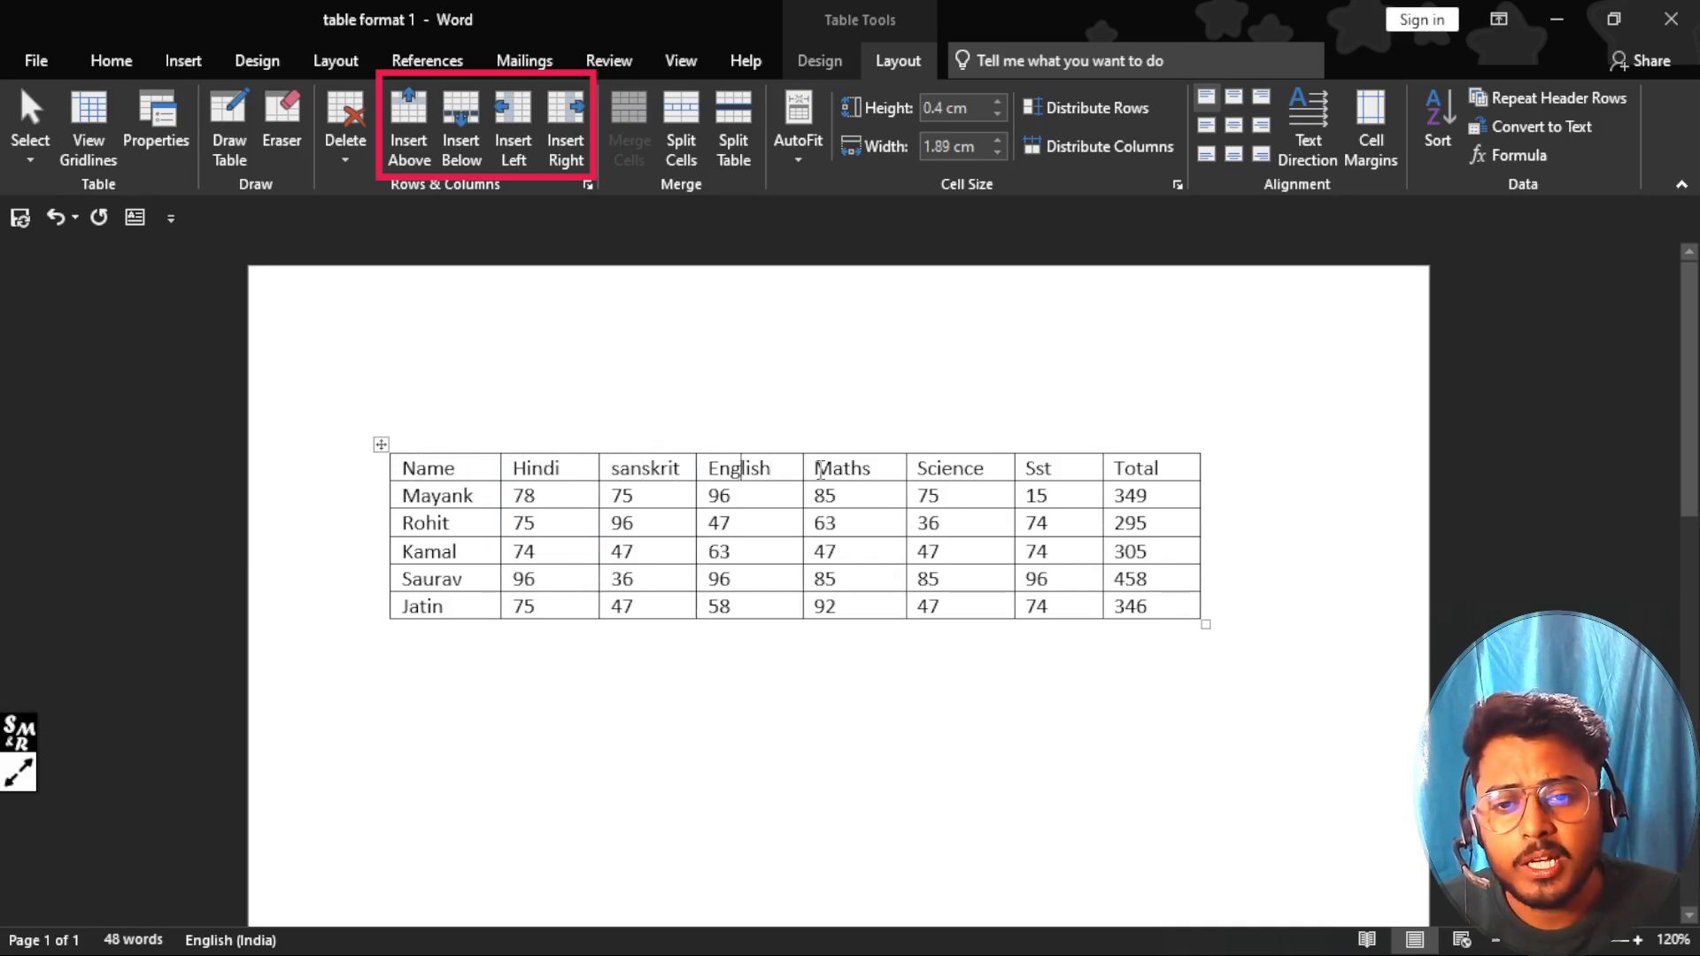
{"action": "left_click", "coordinate": [576, 472]}
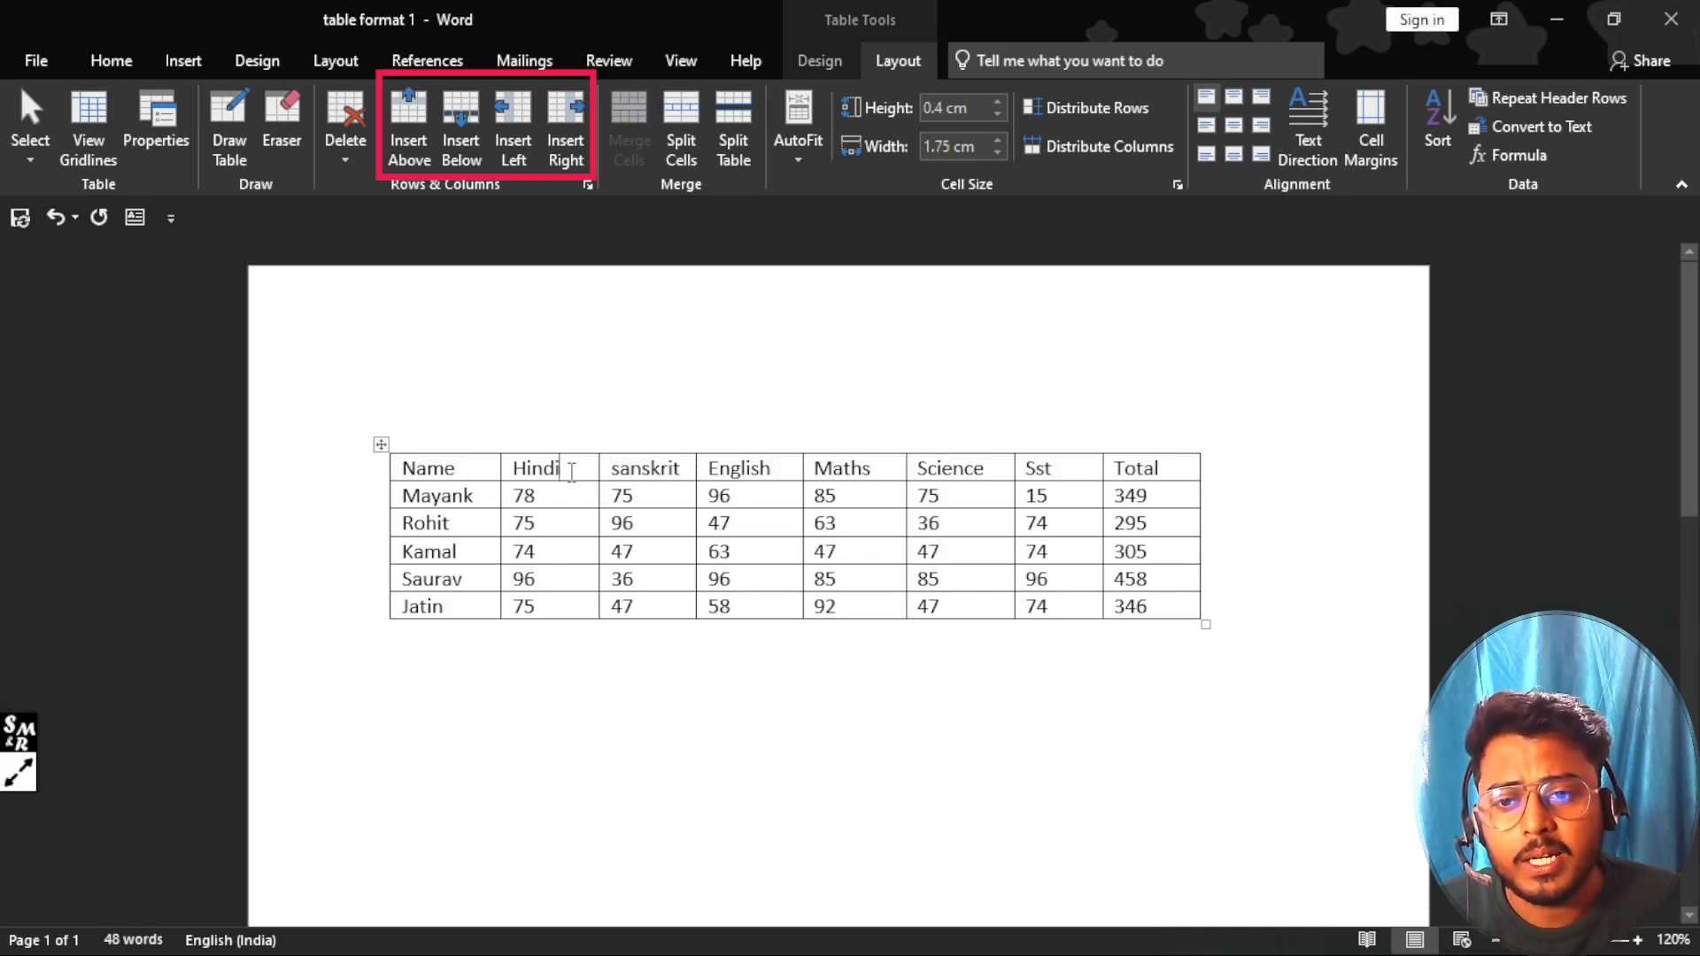
{"action": "left_click", "coordinate": [472, 471]}
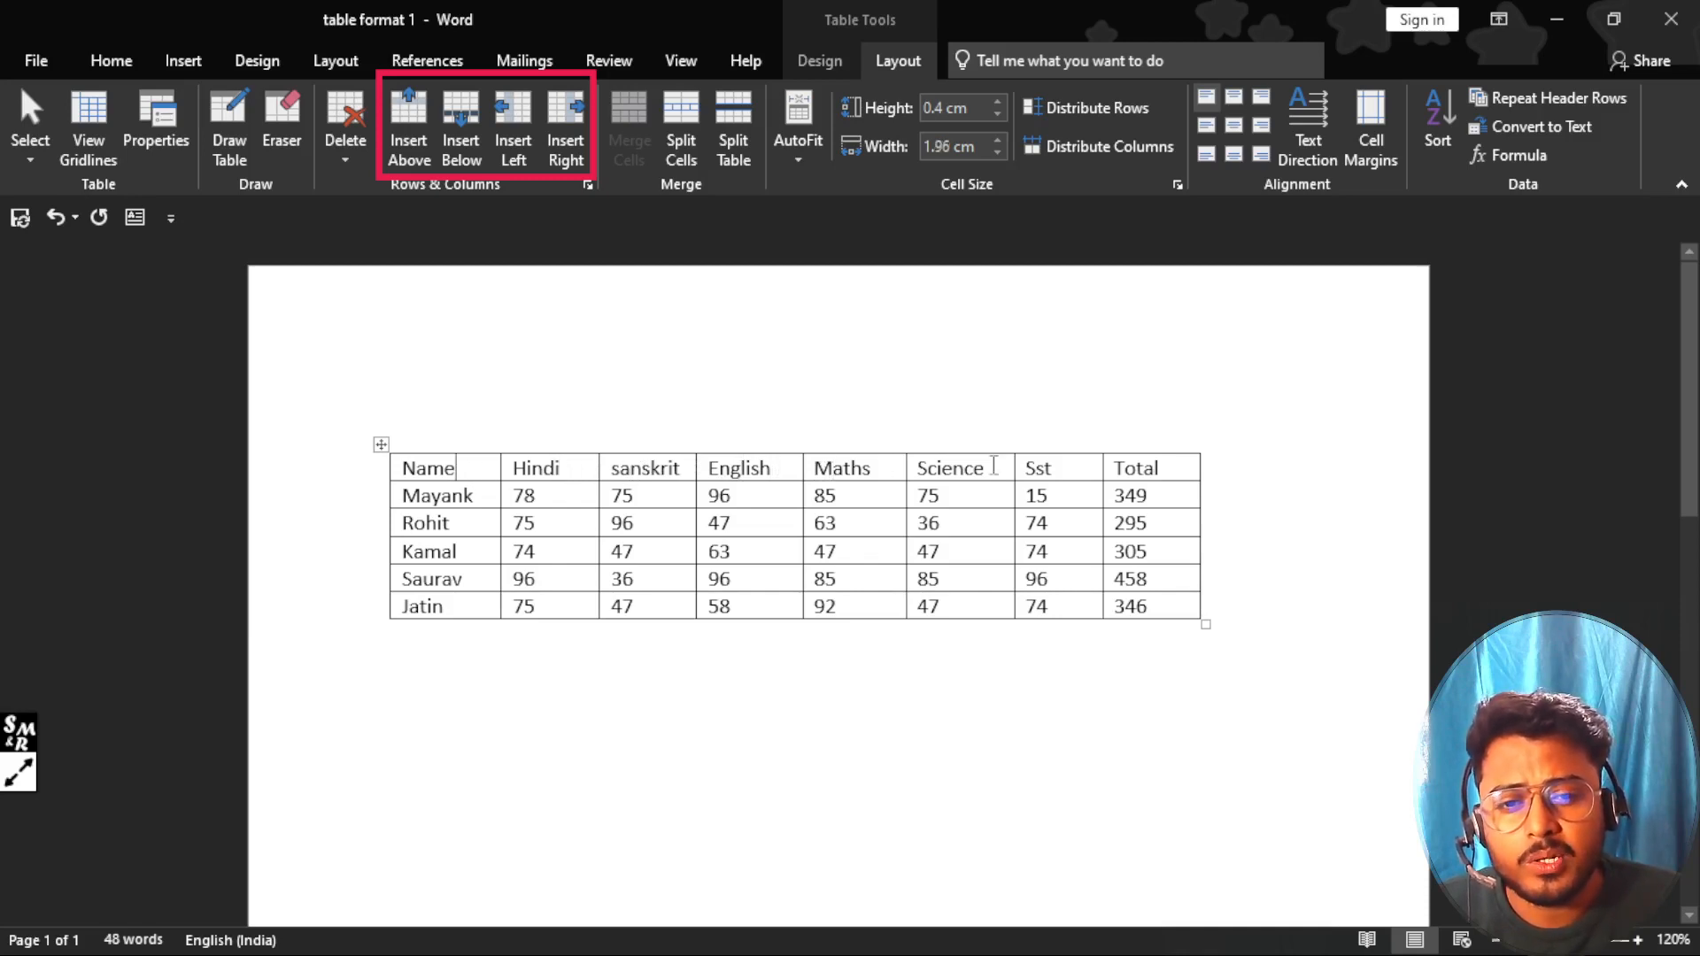
{"action": "left_click", "coordinate": [1140, 470]}
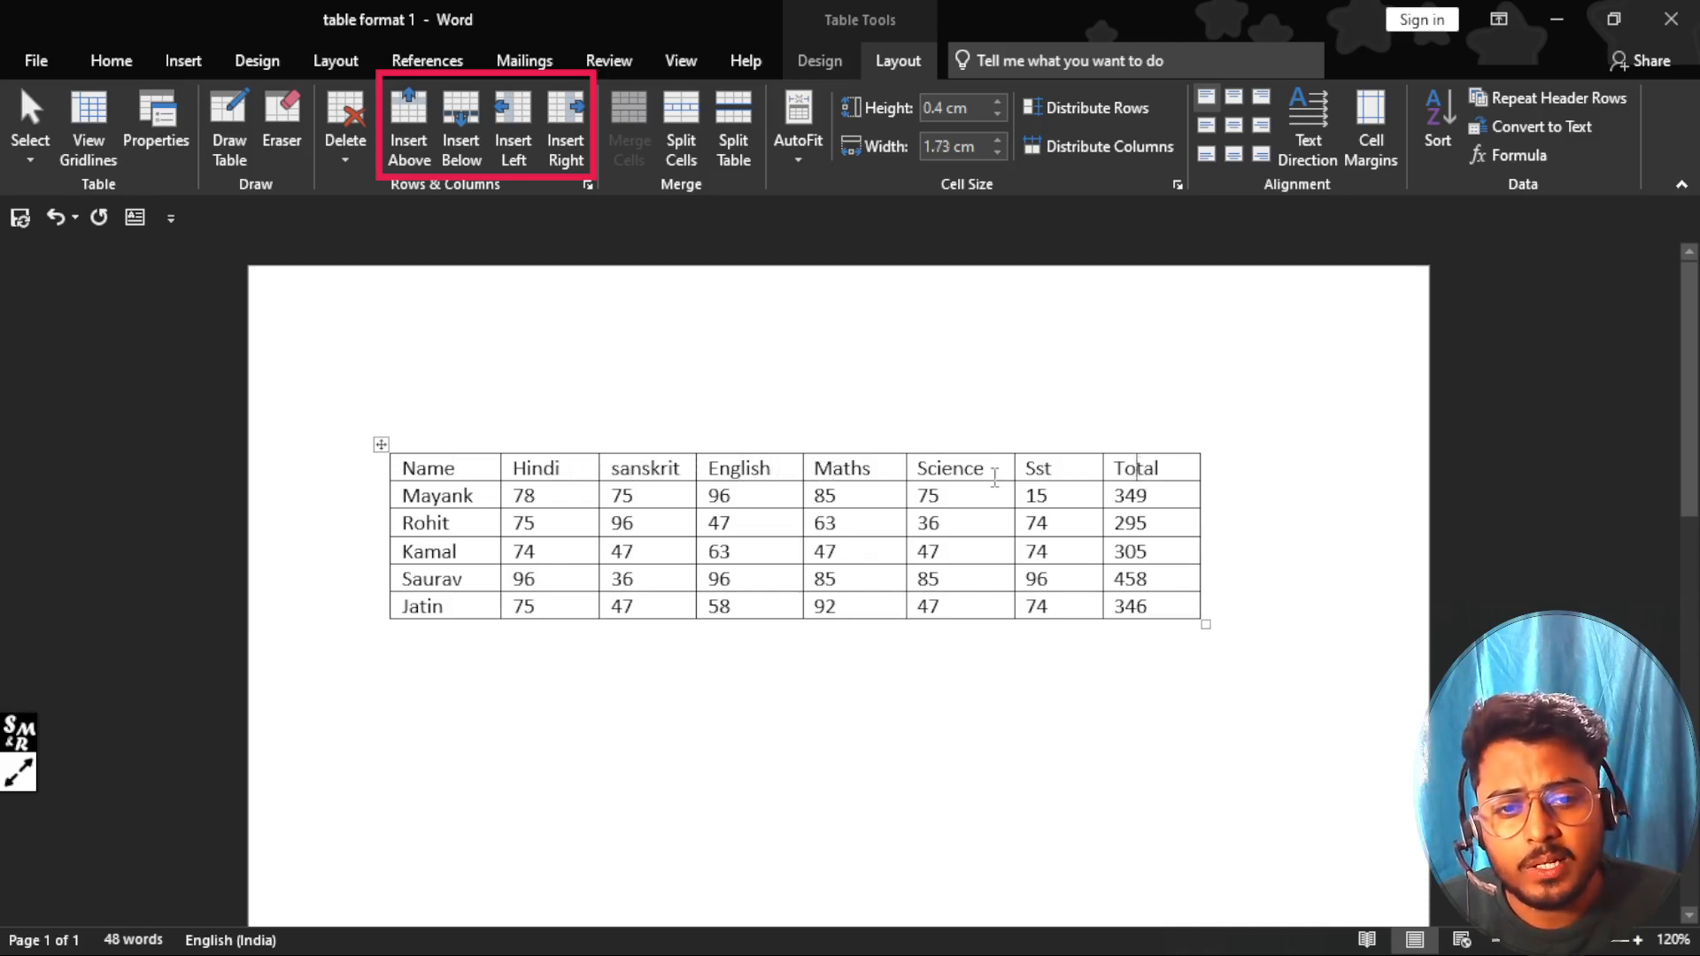
Step: Insert an empty row above the table's header row and increase its height to about 1.19 cm
{"action": "left_click", "coordinate": [654, 468]}
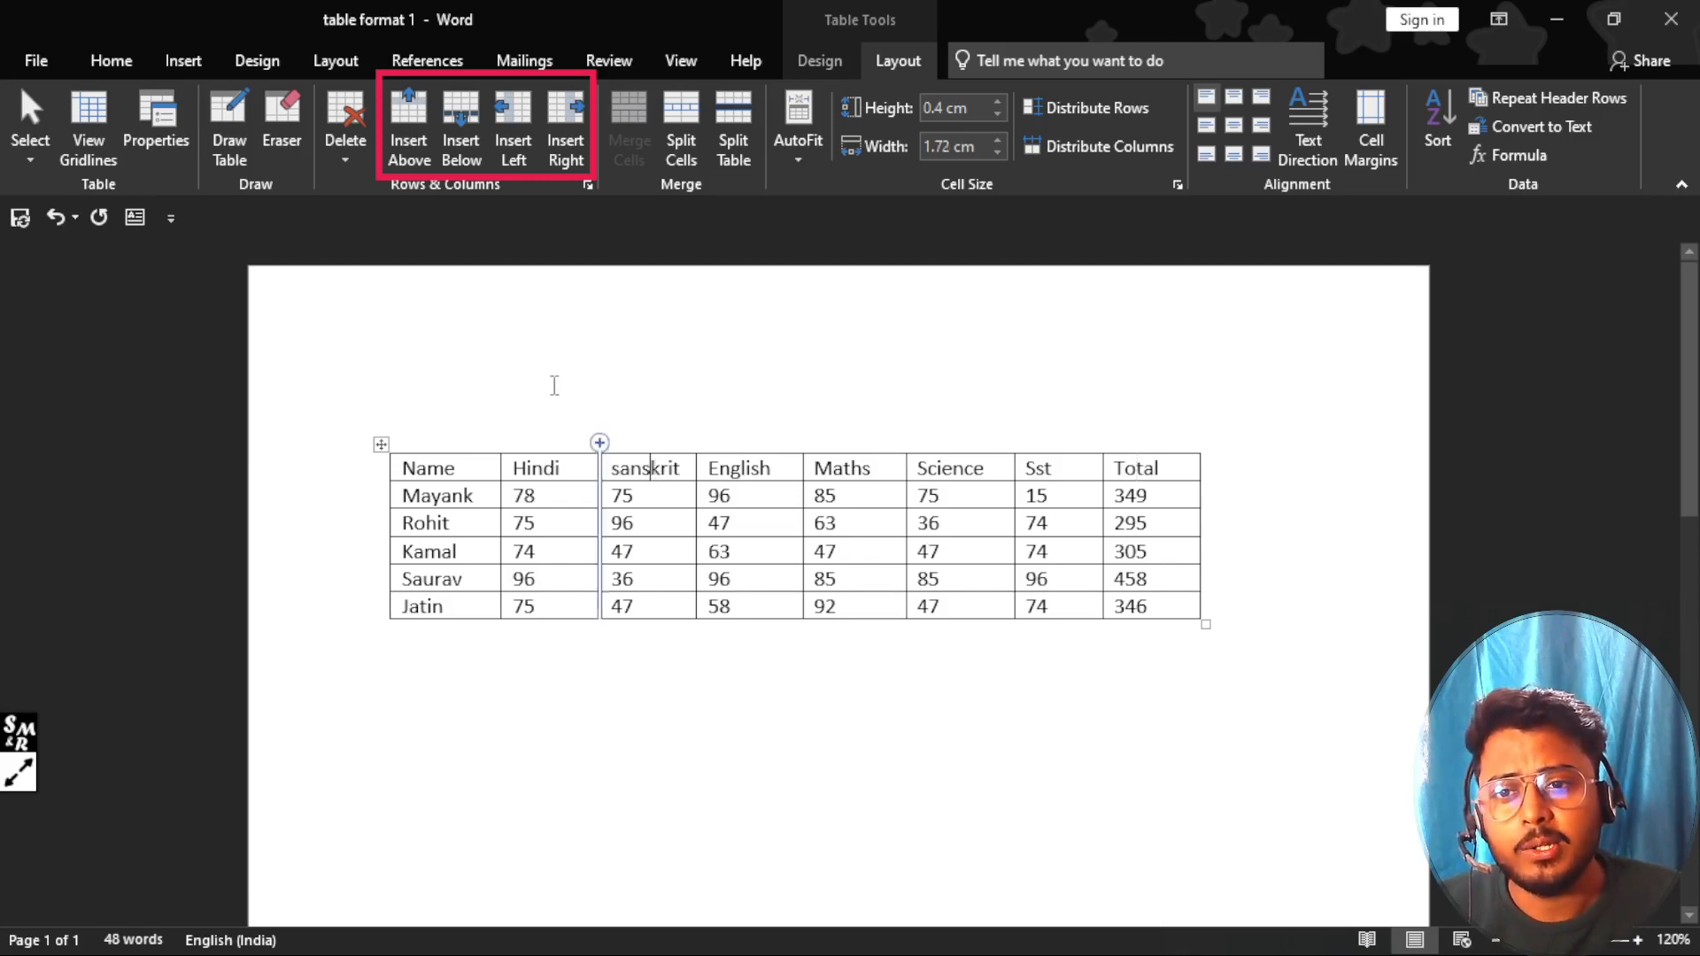
{"action": "left_click", "coordinate": [416, 120]}
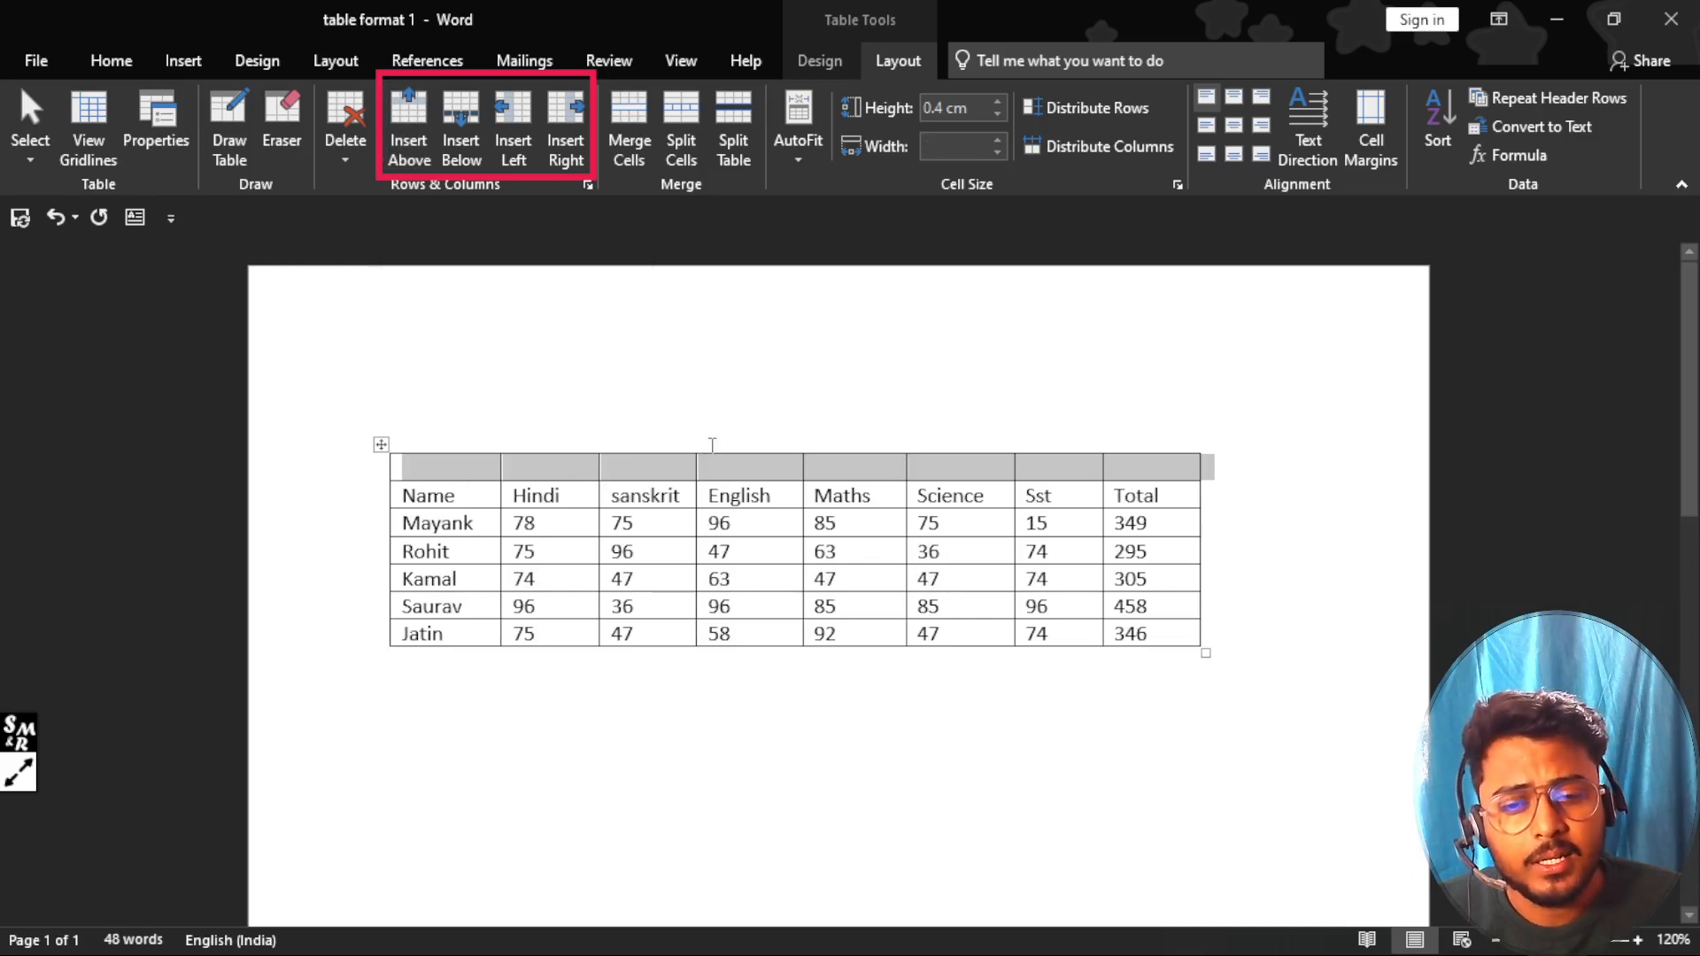
{"action": "left_click", "coordinate": [769, 552]}
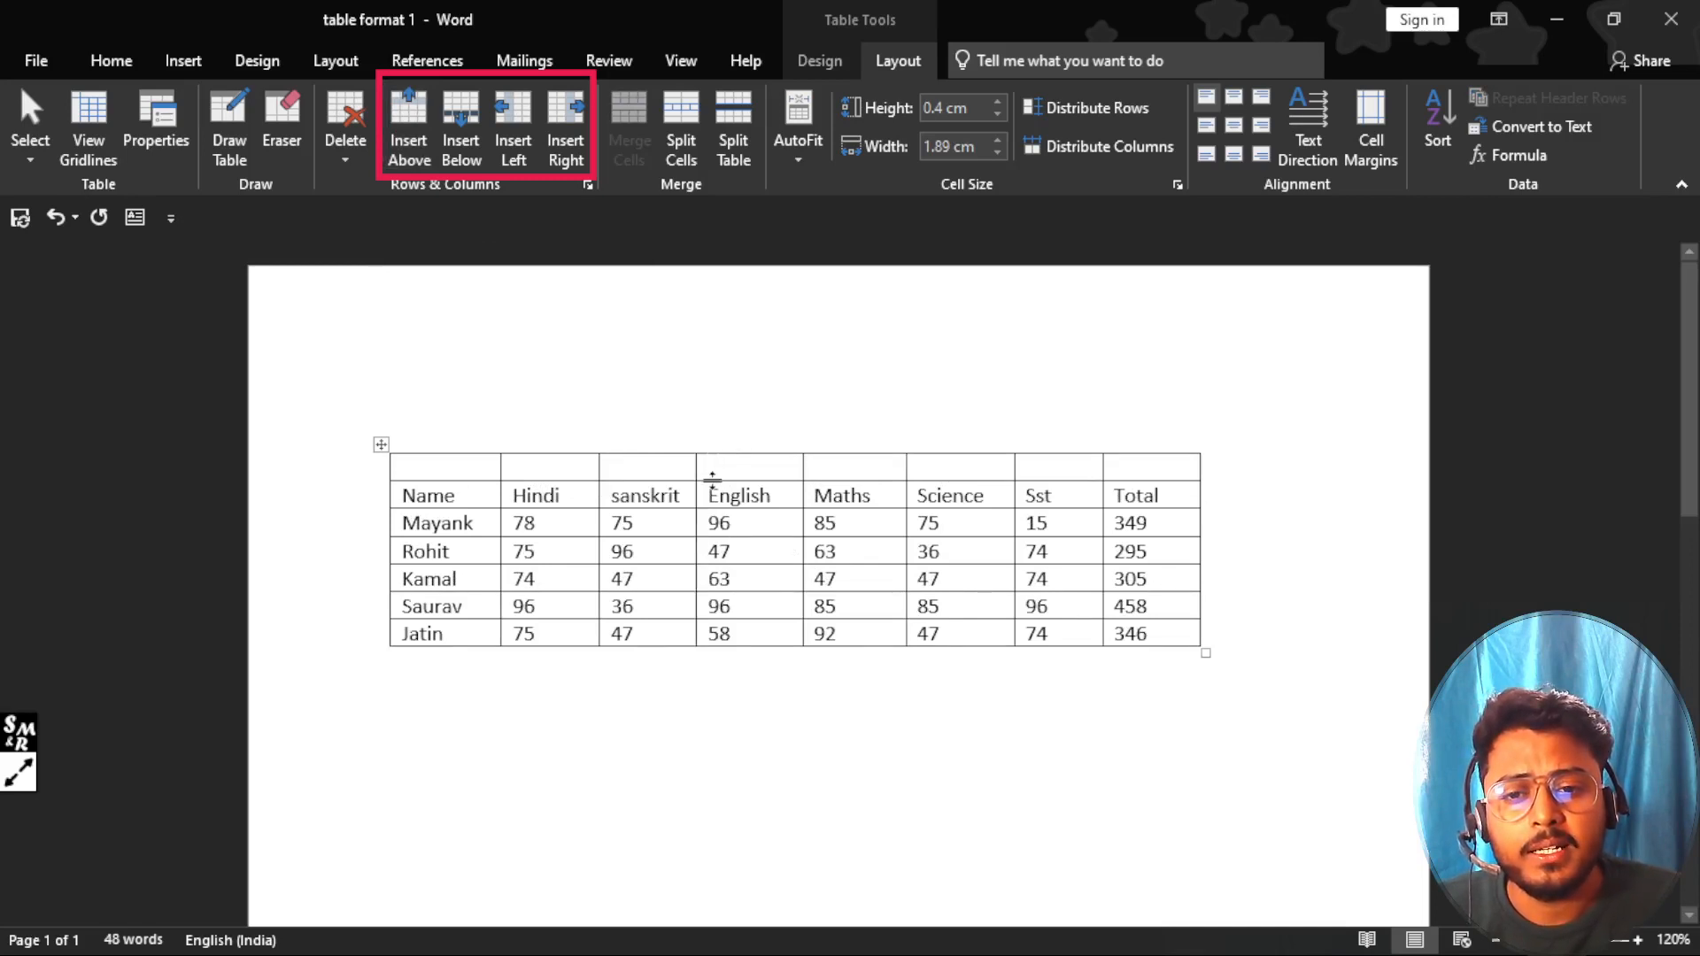
{"action": "left_click_drag", "start_coordinate": [705, 483], "coordinate": [705, 522]}
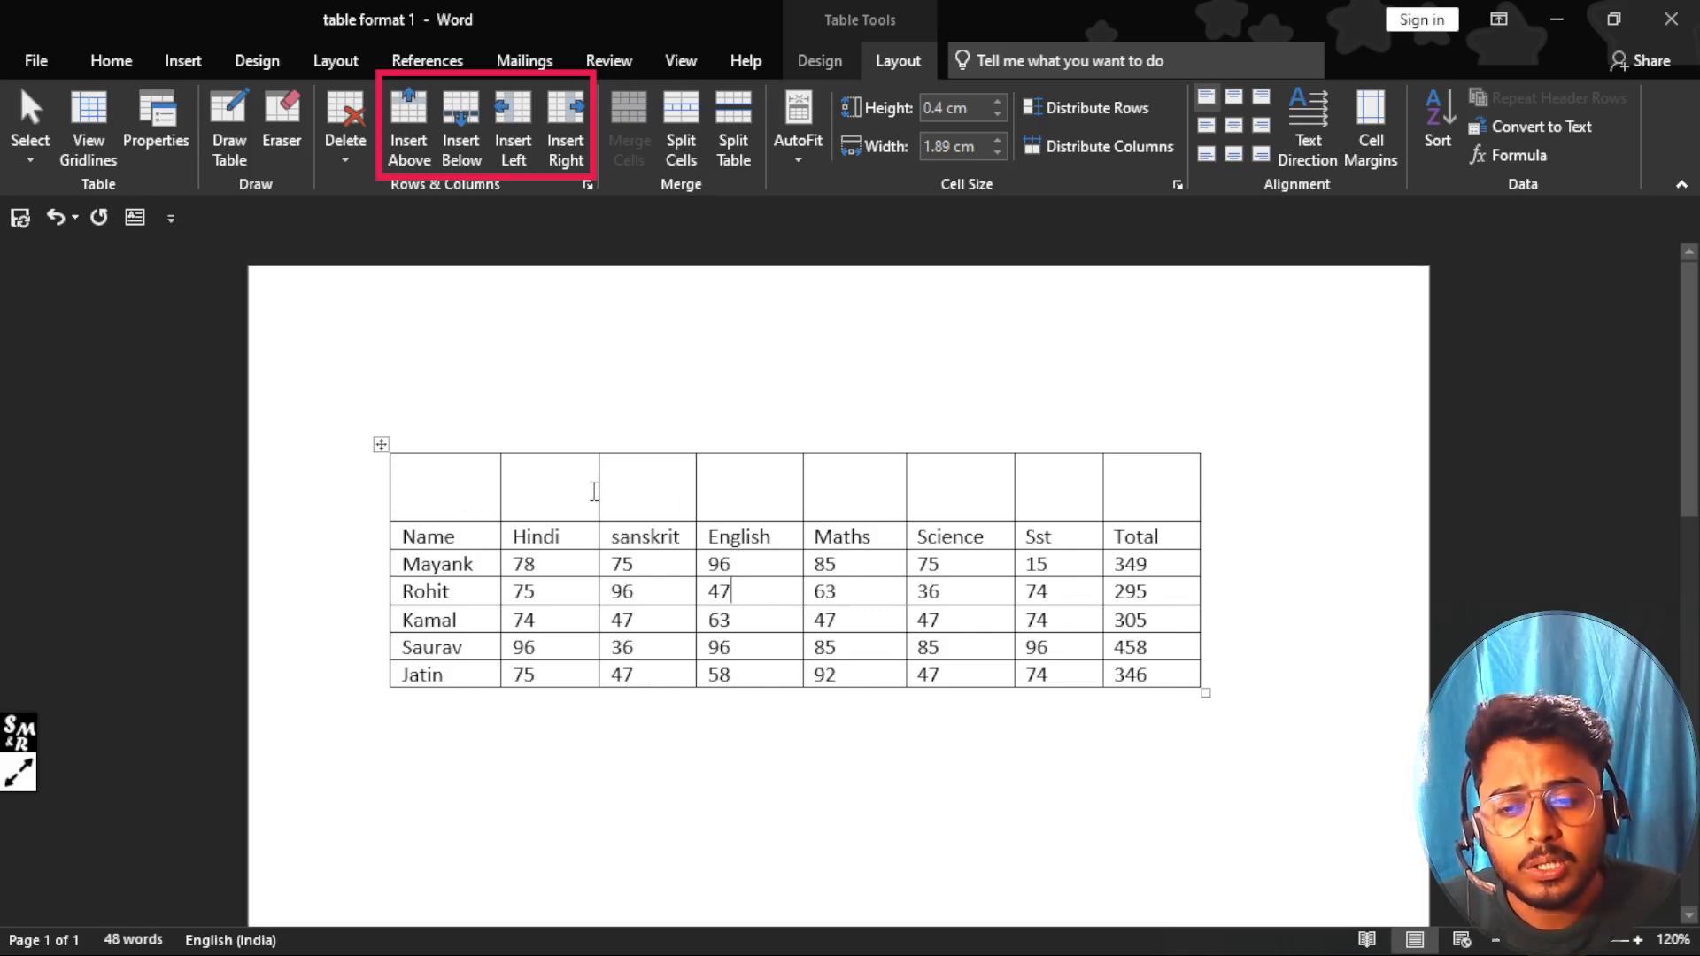
{"action": "left_click_drag", "start_coordinate": [438, 483], "coordinate": [1121, 487]}
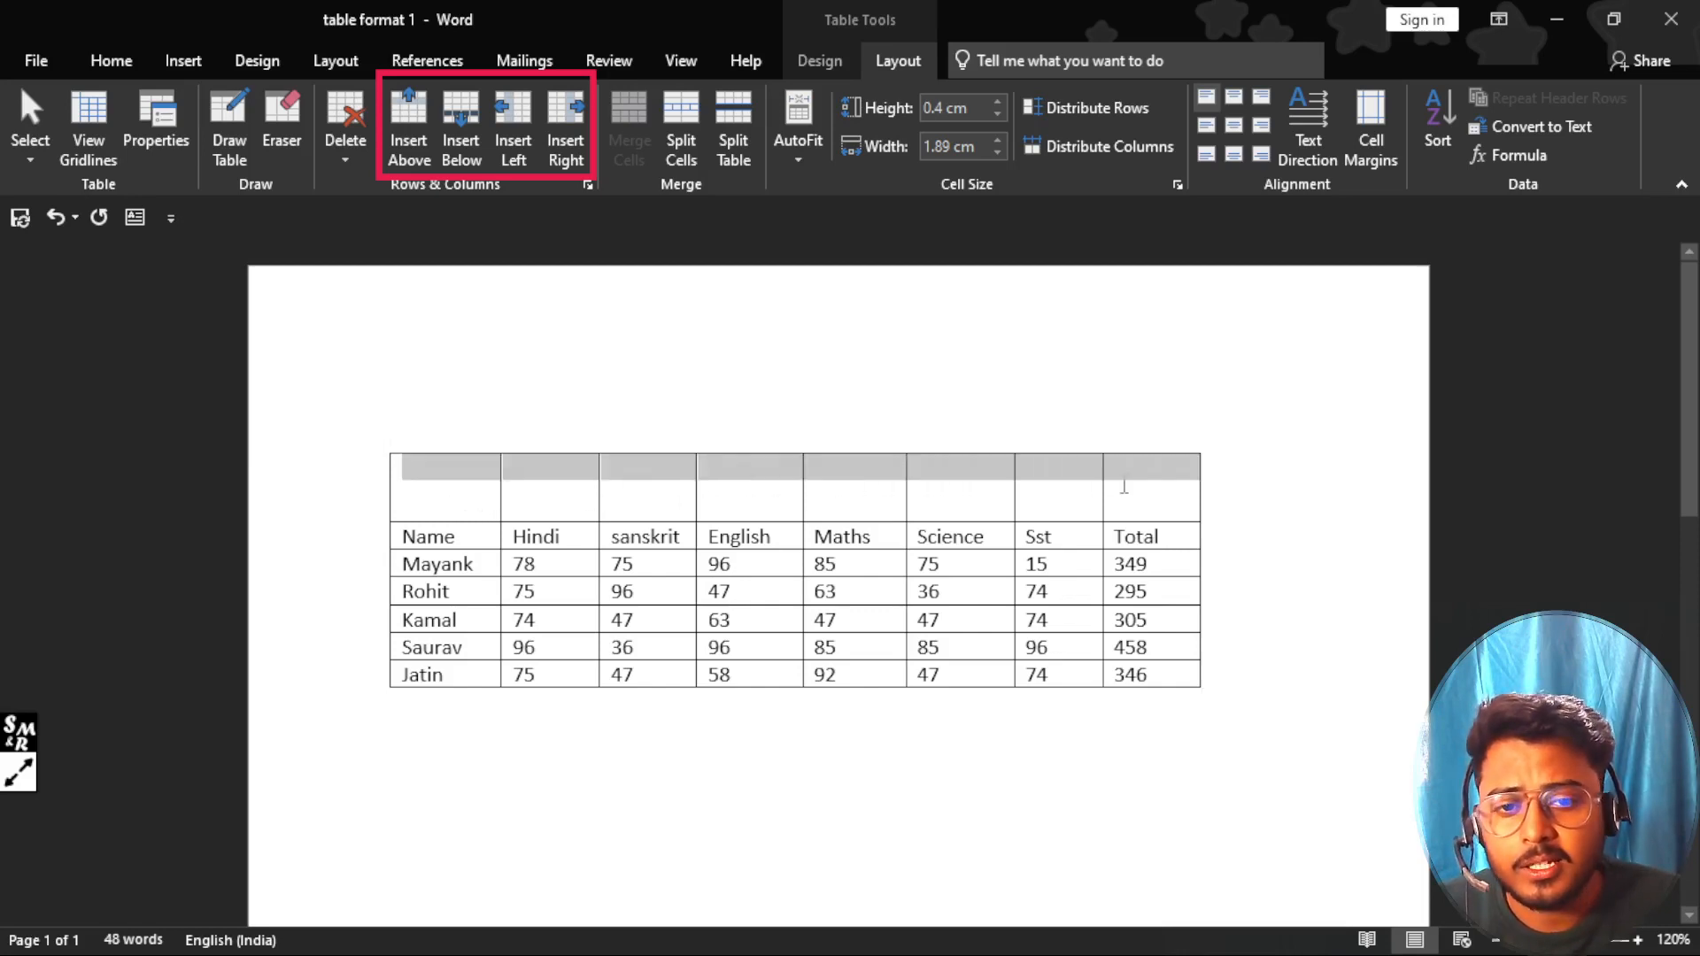
{"action": "left_click", "coordinate": [664, 506]}
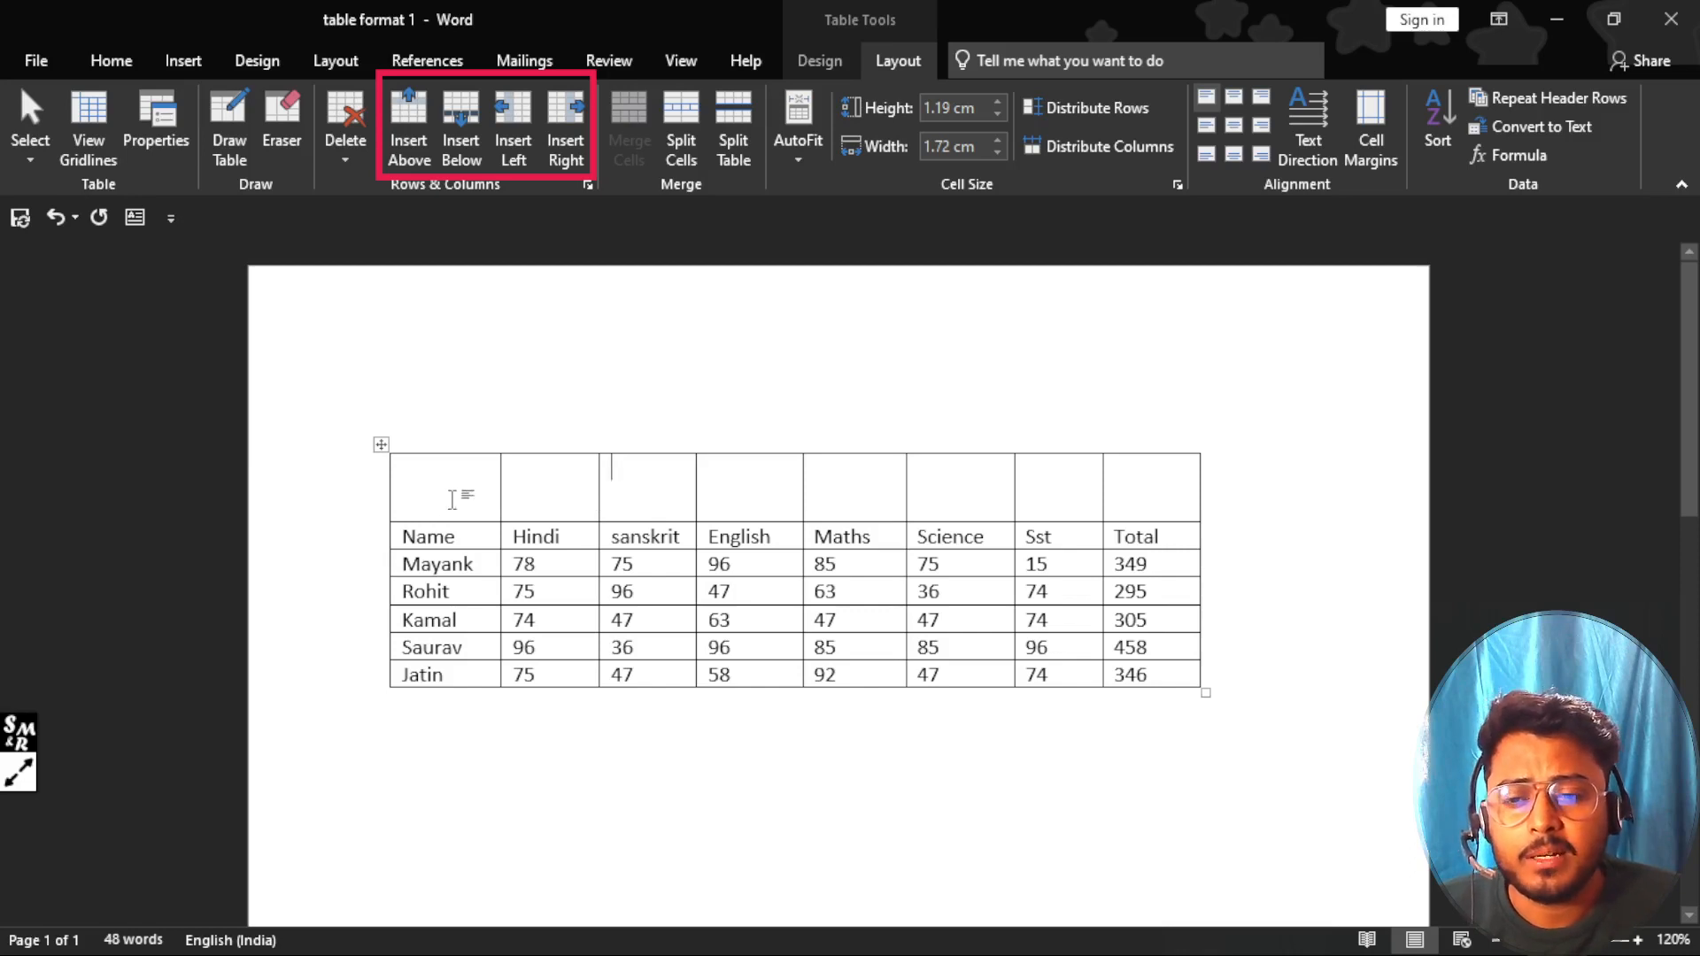
Step: Outline the Merge Cells command with a red rectangle using the Screen Marker overlay, and return to normal pointer mode
{"action": "left_click", "coordinate": [32, 786]}
{"action": "left_click", "coordinate": [257, 733]}
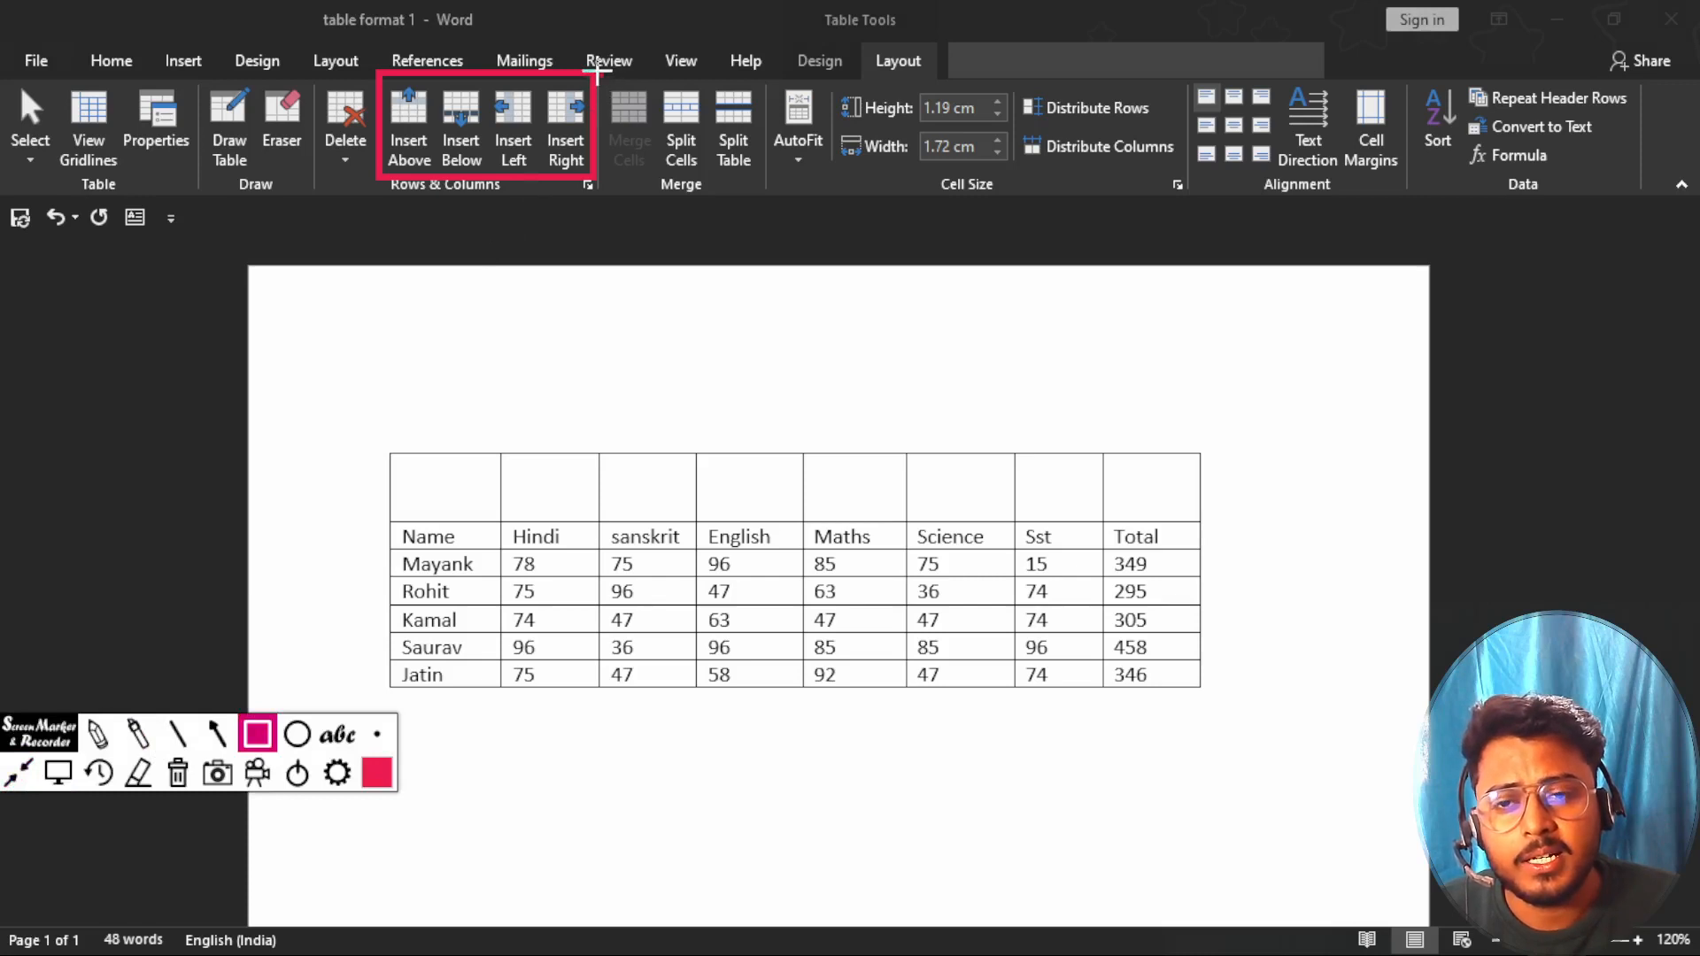
{"action": "mouse_move", "coordinate": [599, 74]}
{"action": "left_mouse_down"}
{"action": "mouse_move", "coordinate": [673, 170]}
{"action": "mouse_move", "coordinate": [664, 199]}
{"action": "left_mouse_up"}
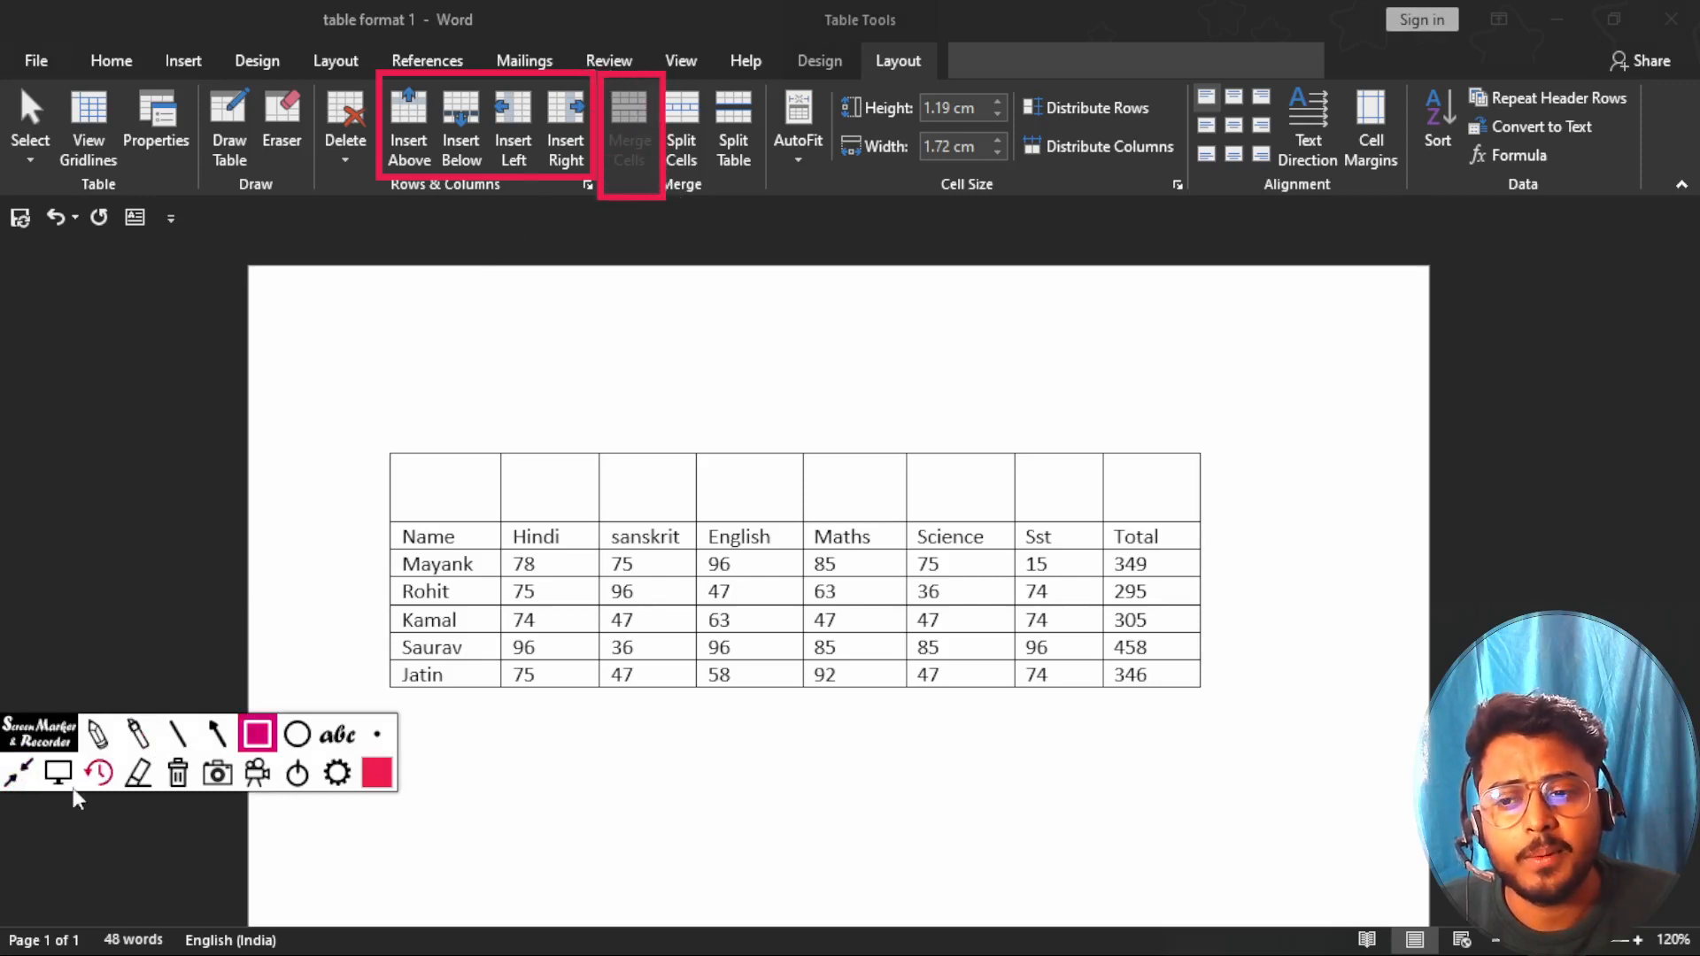
{"action": "left_click", "coordinate": [18, 773]}
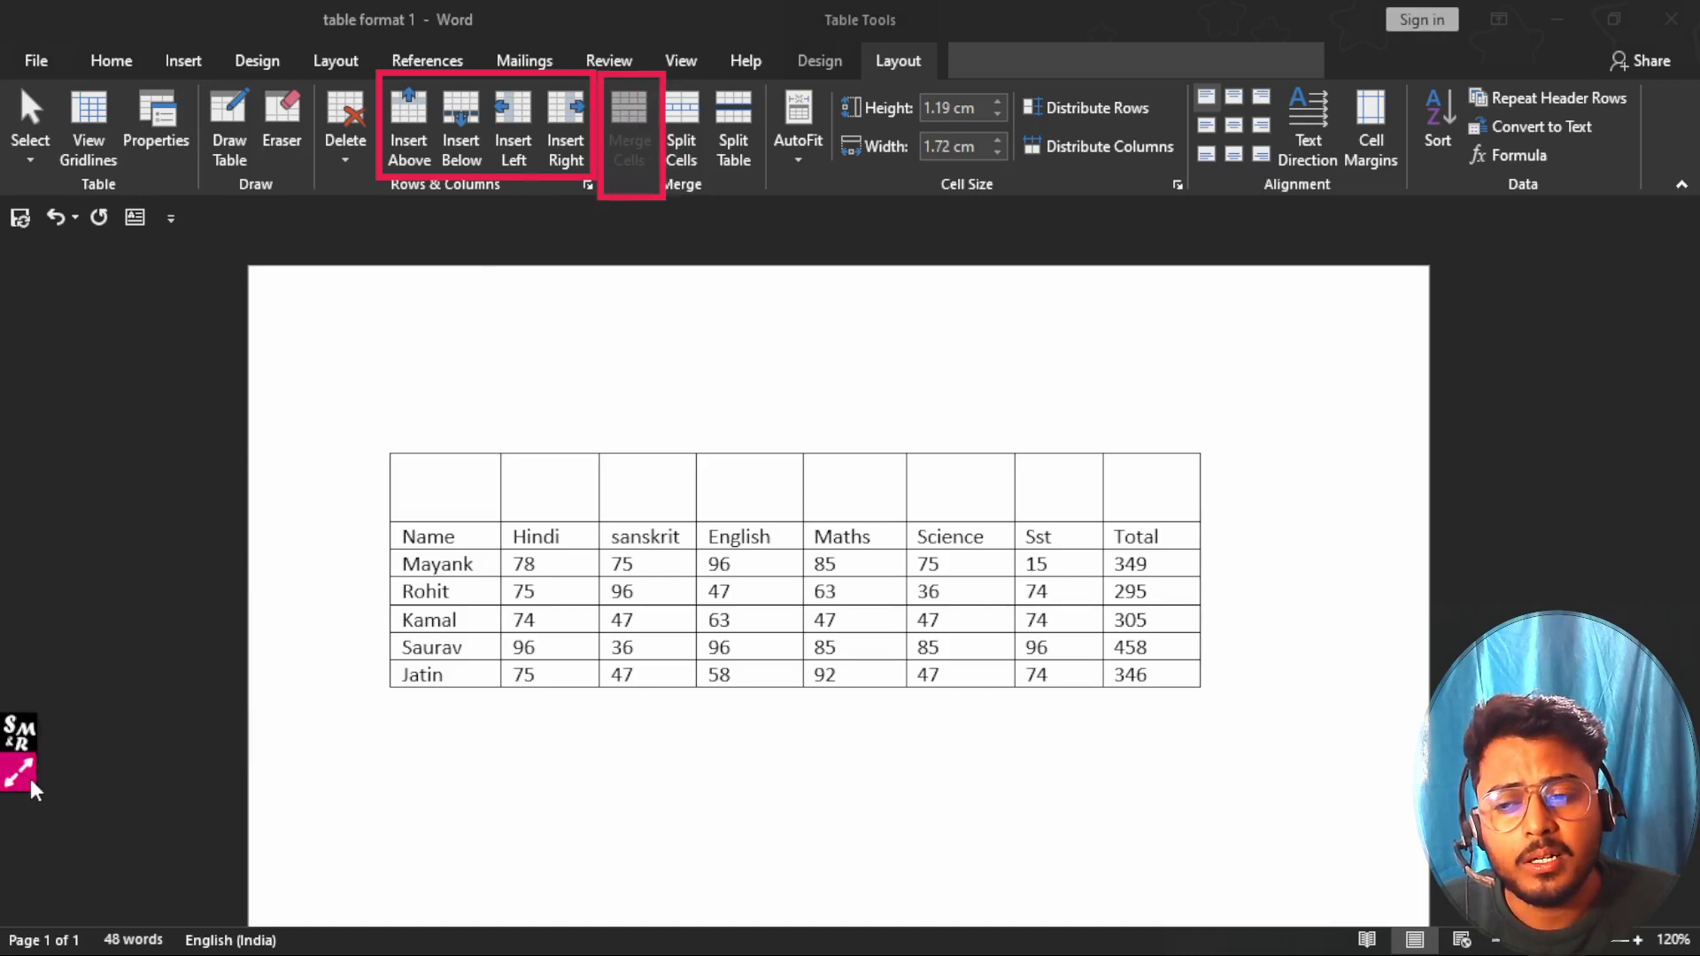
{"action": "left_click", "coordinate": [28, 774]}
{"action": "left_click", "coordinate": [58, 772]}
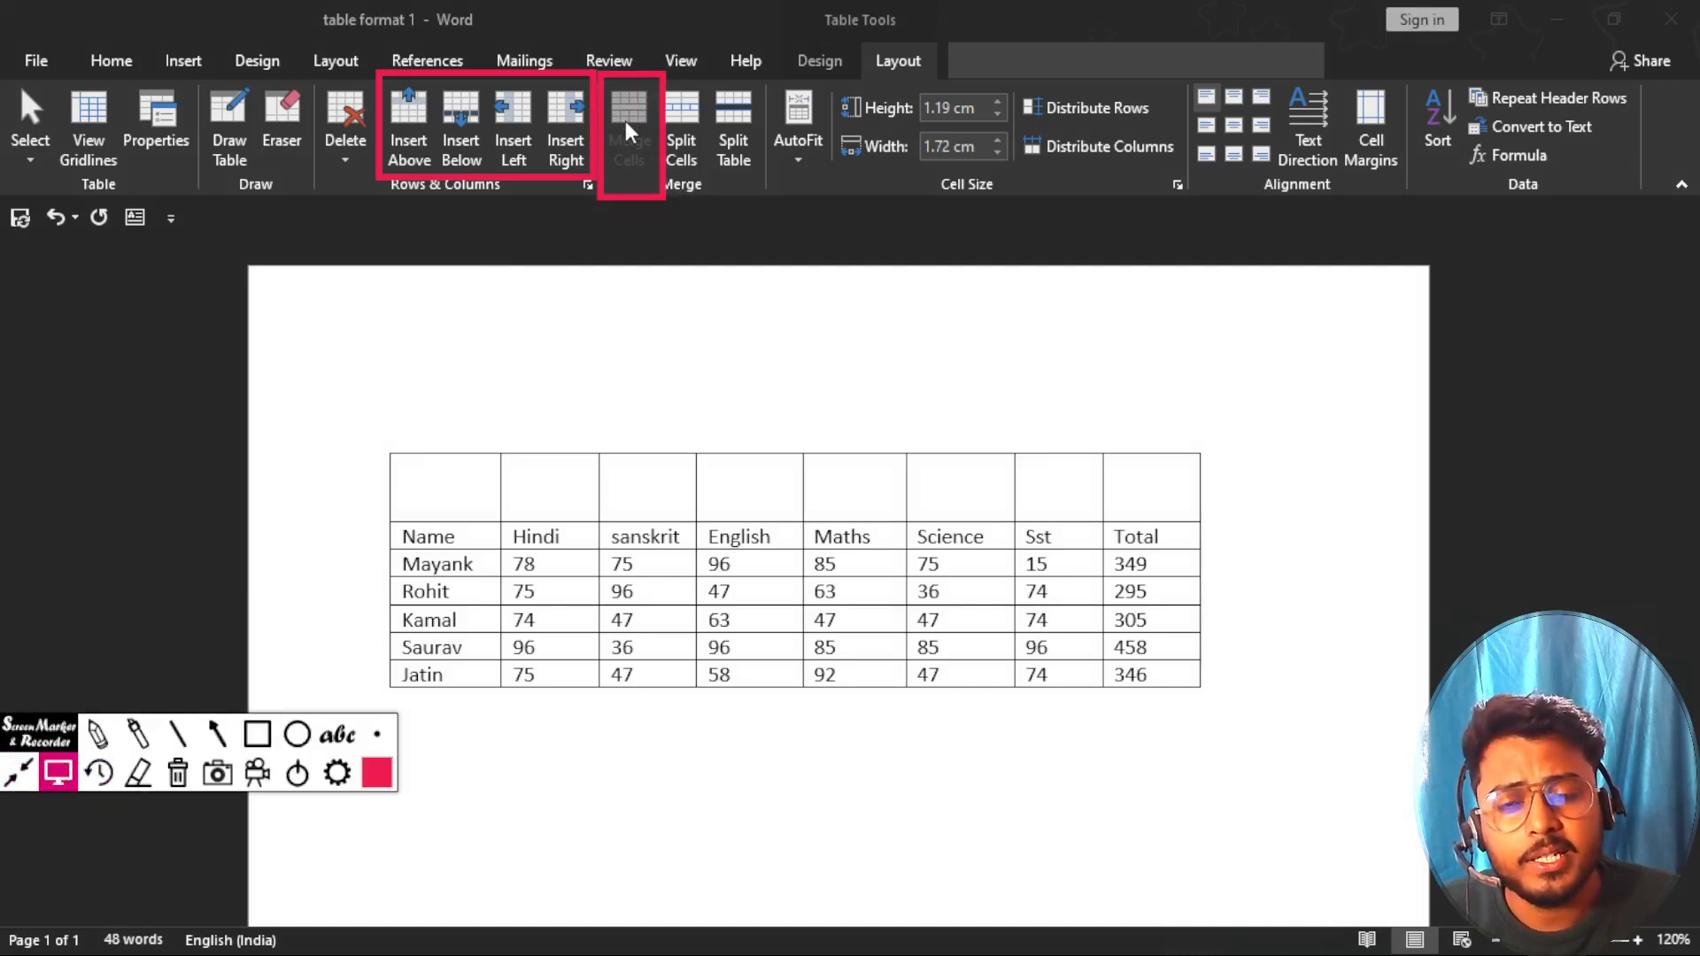
{"action": "left_click", "coordinate": [467, 493]}
{"action": "left_click", "coordinate": [18, 773]}
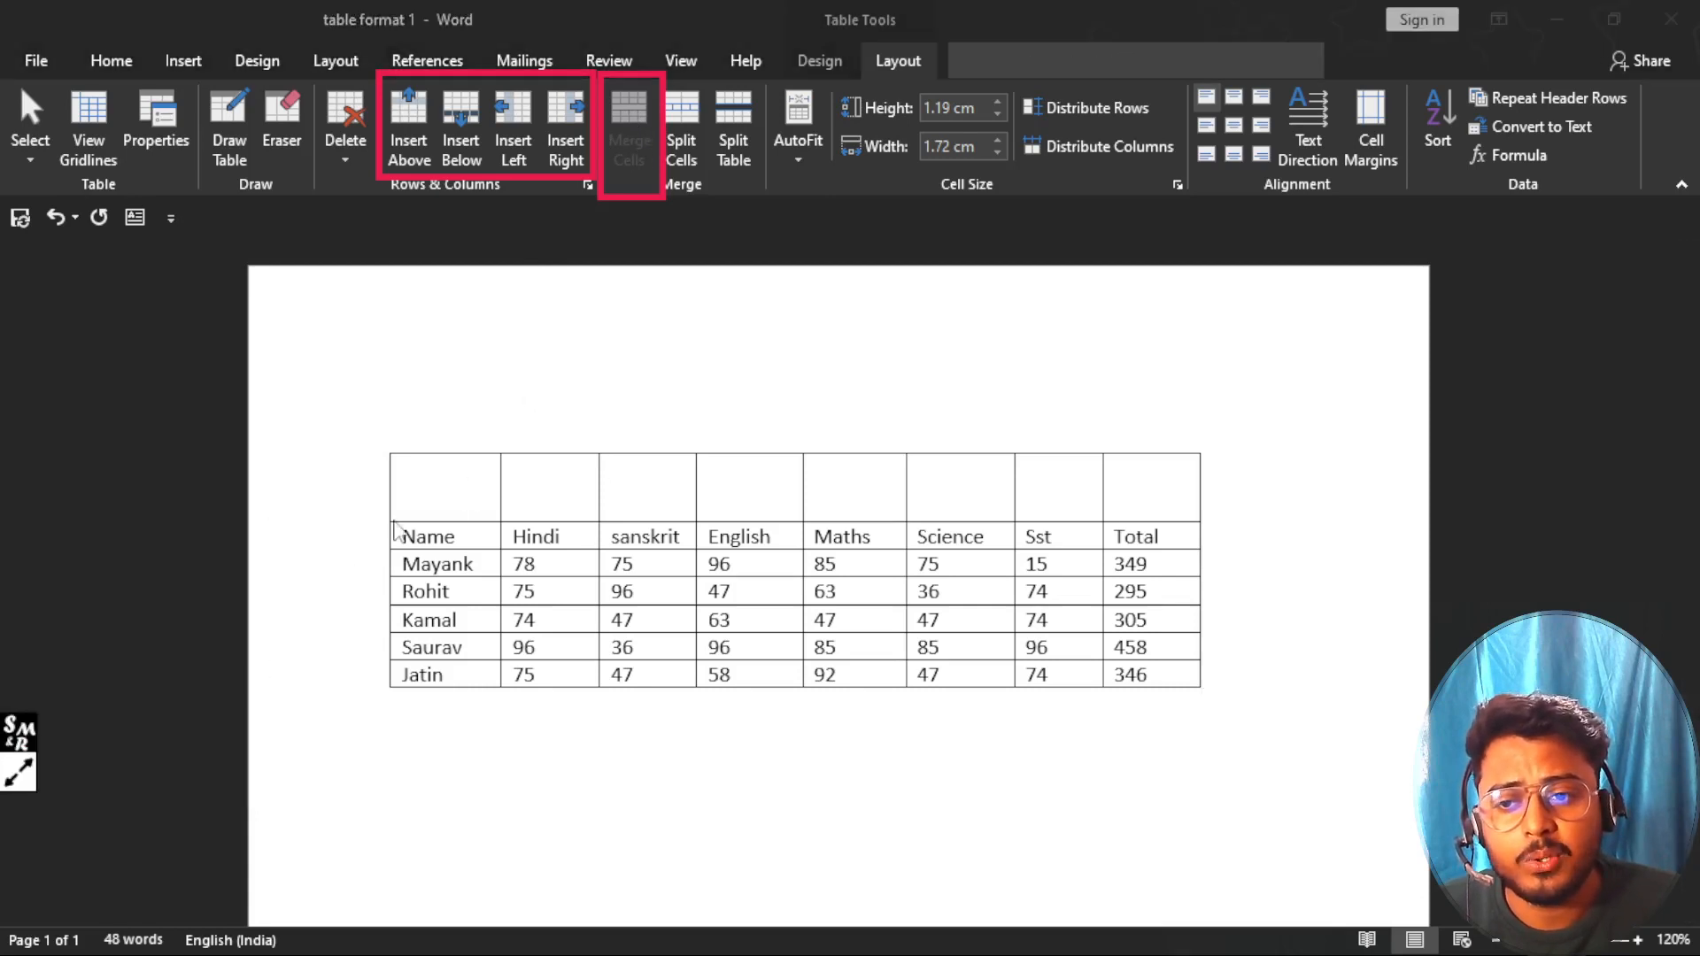
Step: Merge all the cells of the empty row above the header into a single cell
{"action": "left_click", "coordinate": [450, 488]}
{"action": "left_click_drag", "start_coordinate": [451, 487], "coordinate": [1179, 495]}
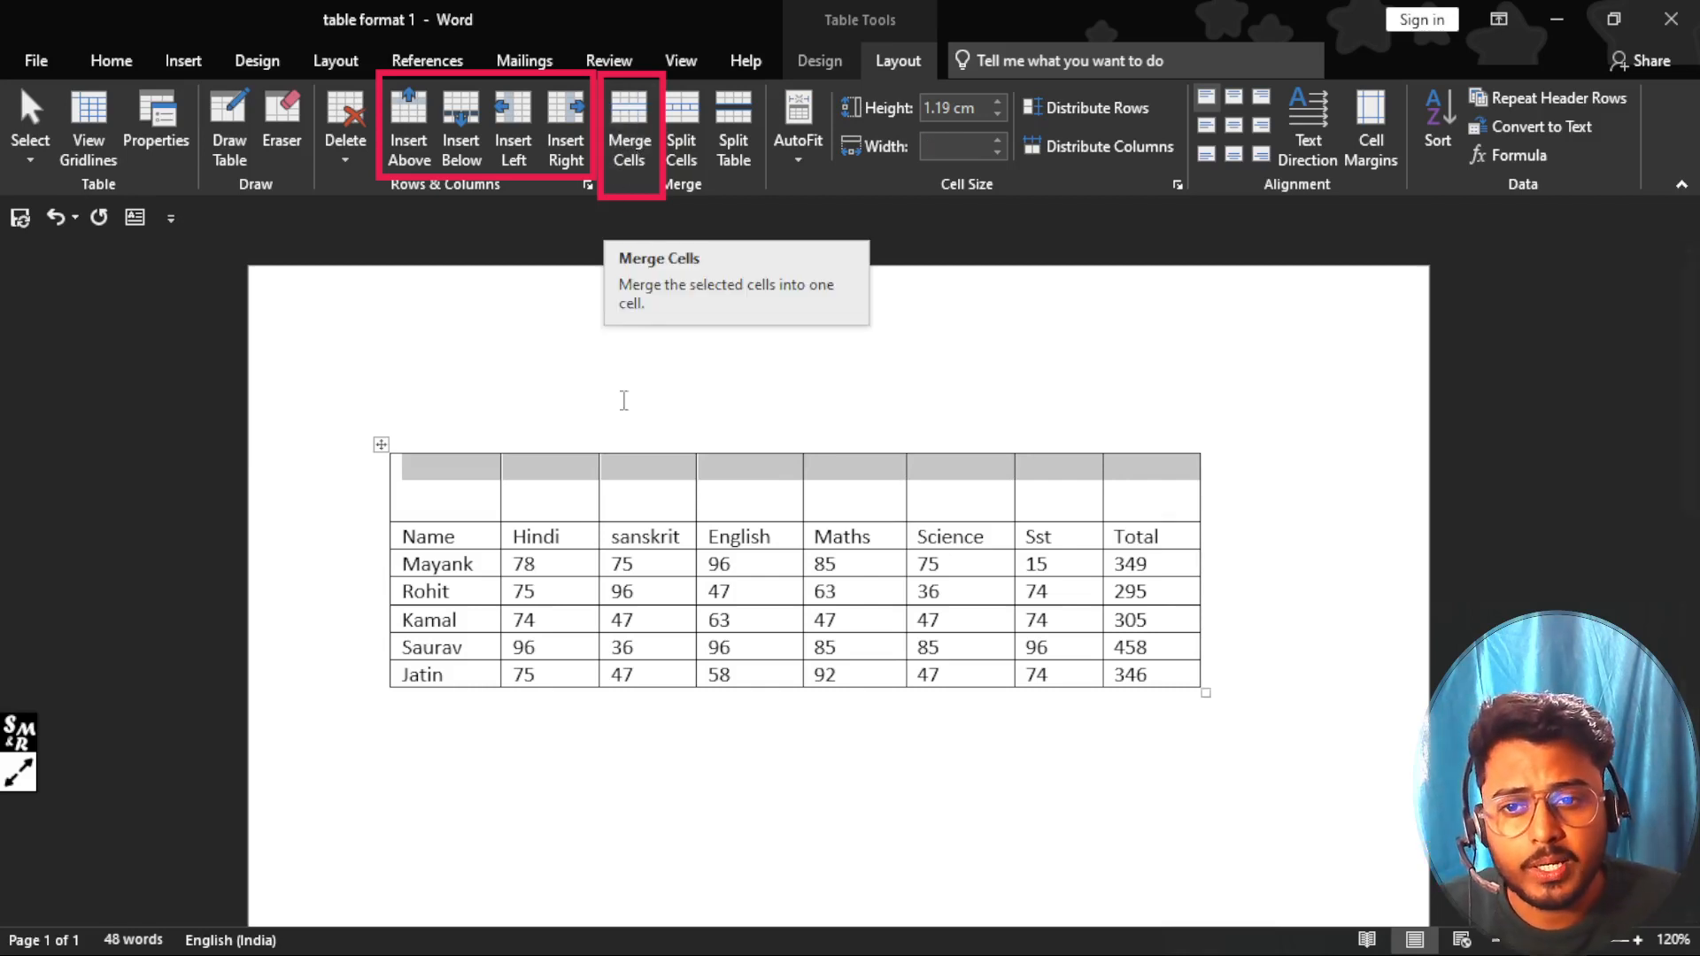
{"action": "left_click", "coordinate": [518, 486]}
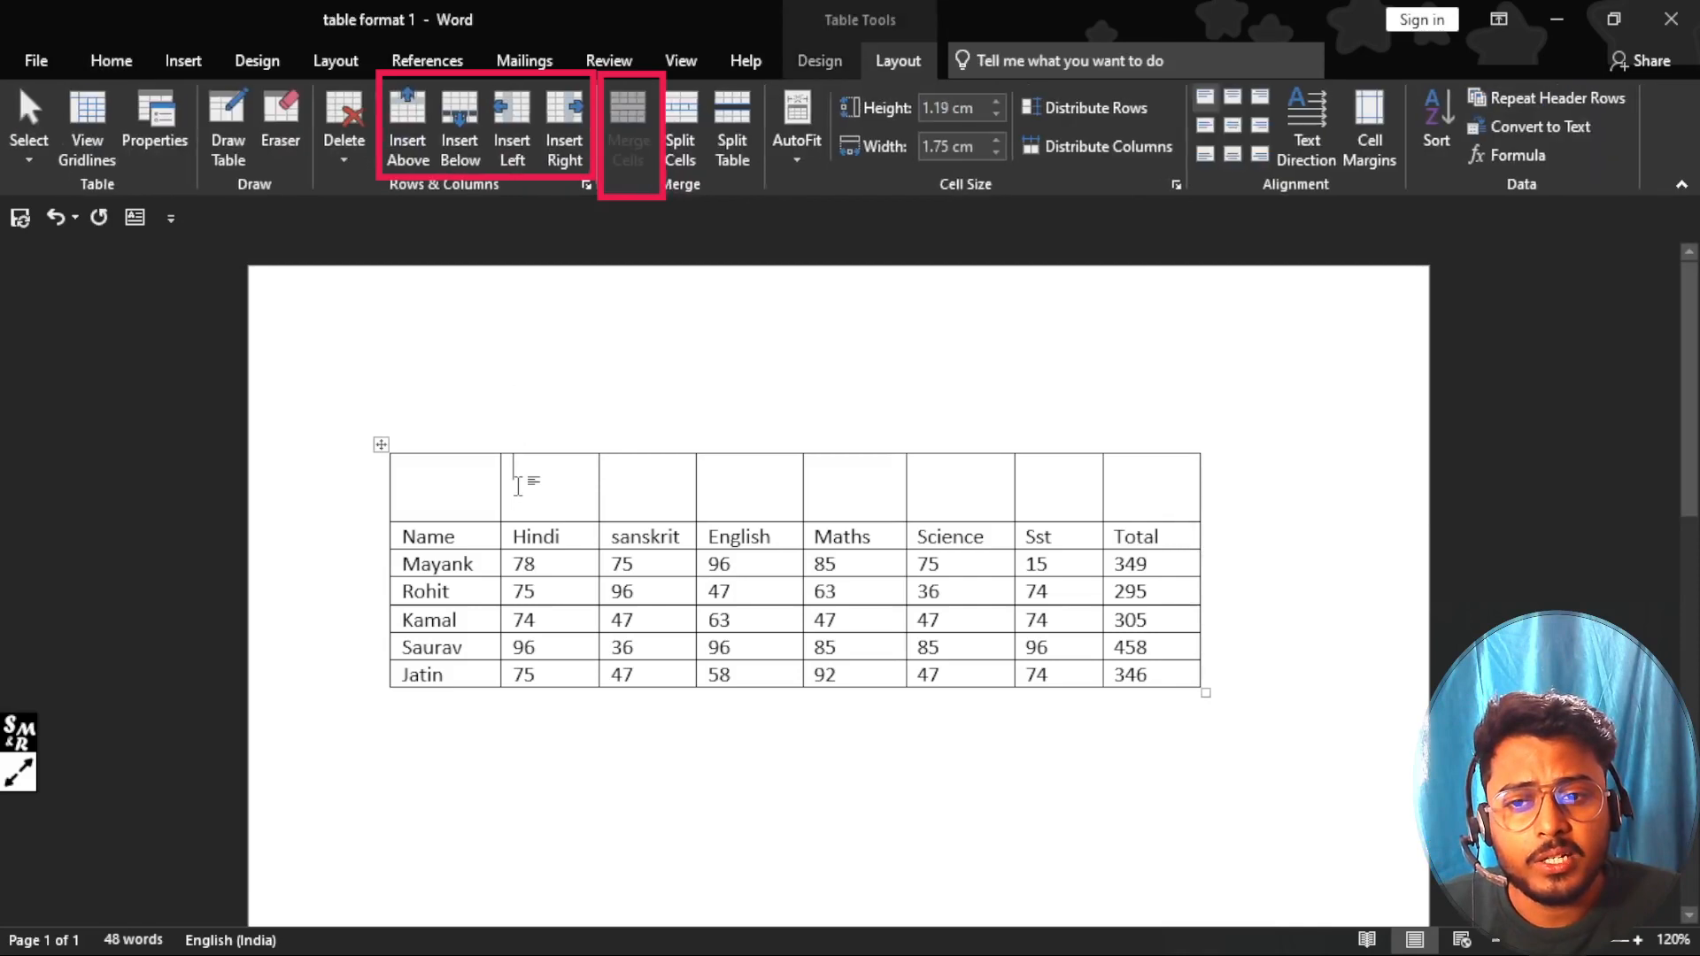
{"action": "left_click", "coordinate": [699, 507]}
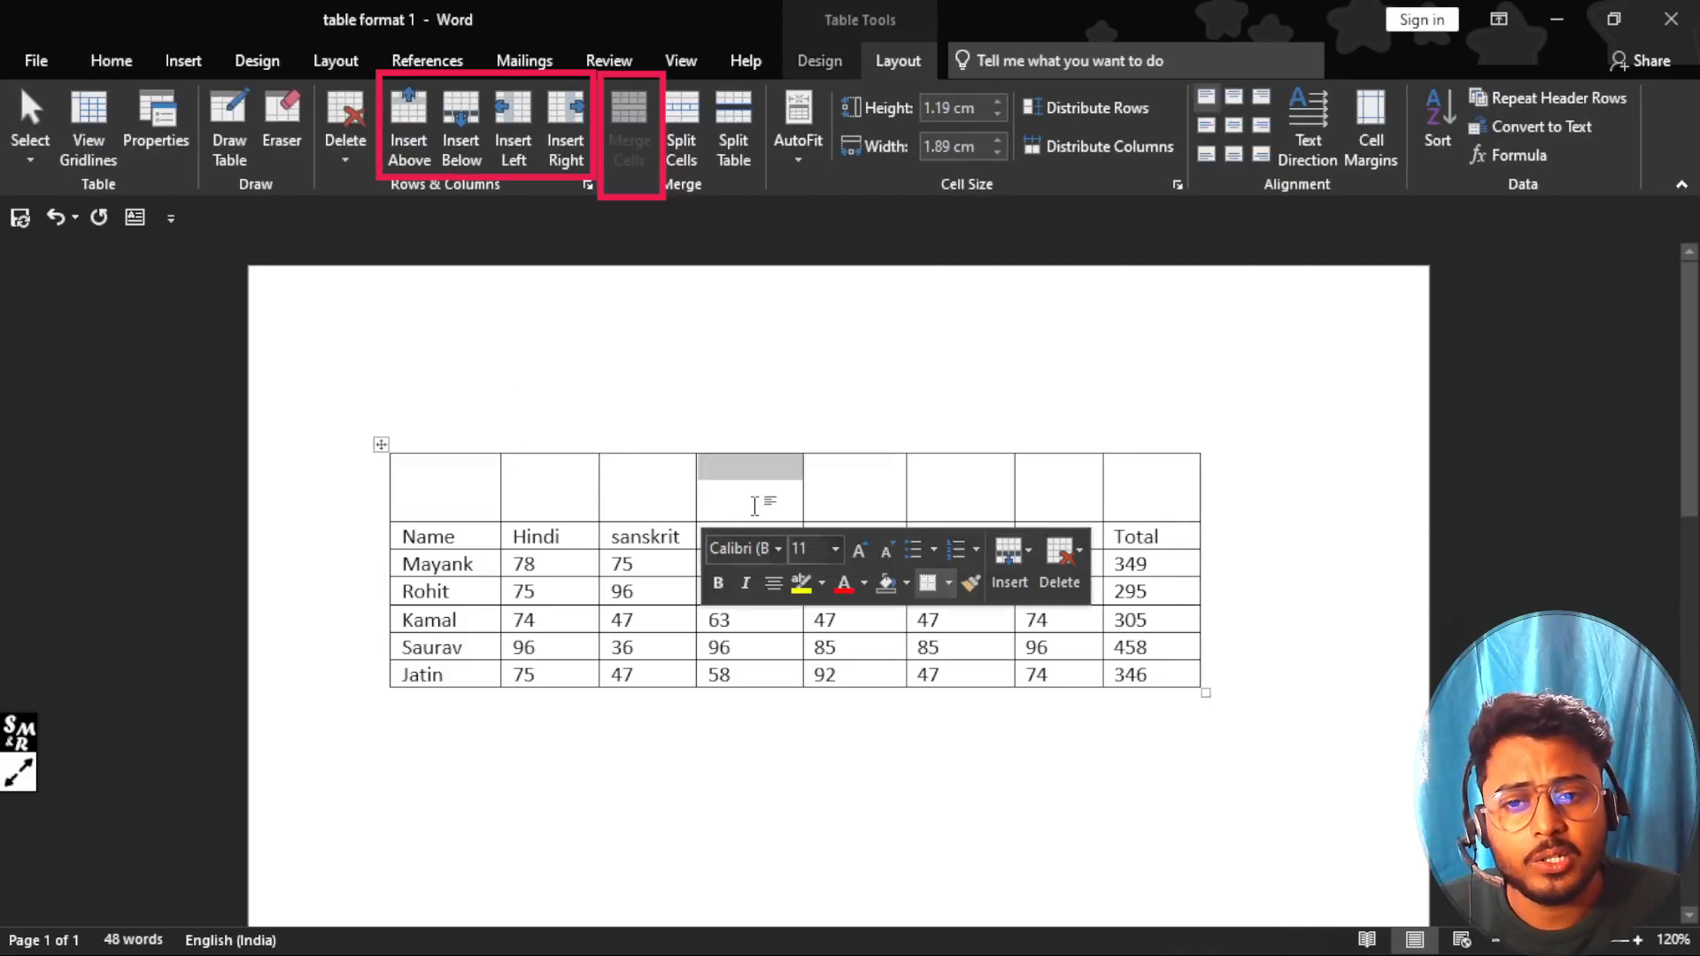
{"action": "left_click", "coordinate": [850, 499]}
{"action": "left_click", "coordinate": [932, 493]}
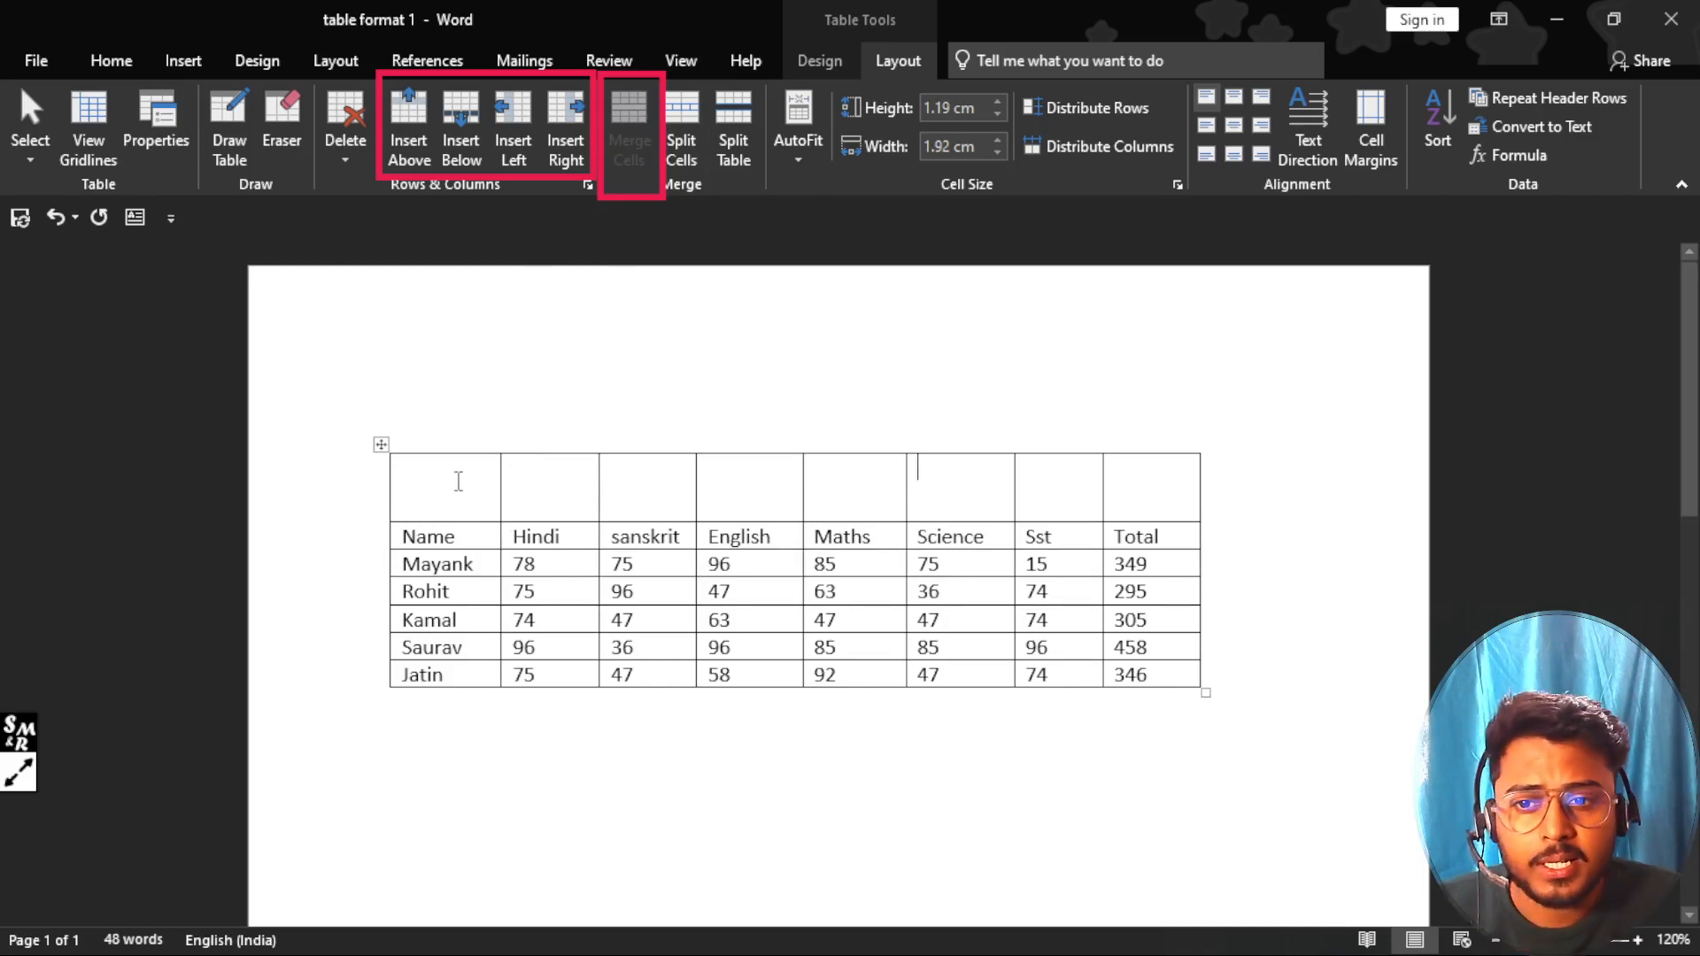
{"action": "left_click_drag", "start_coordinate": [458, 481], "coordinate": [1138, 486]}
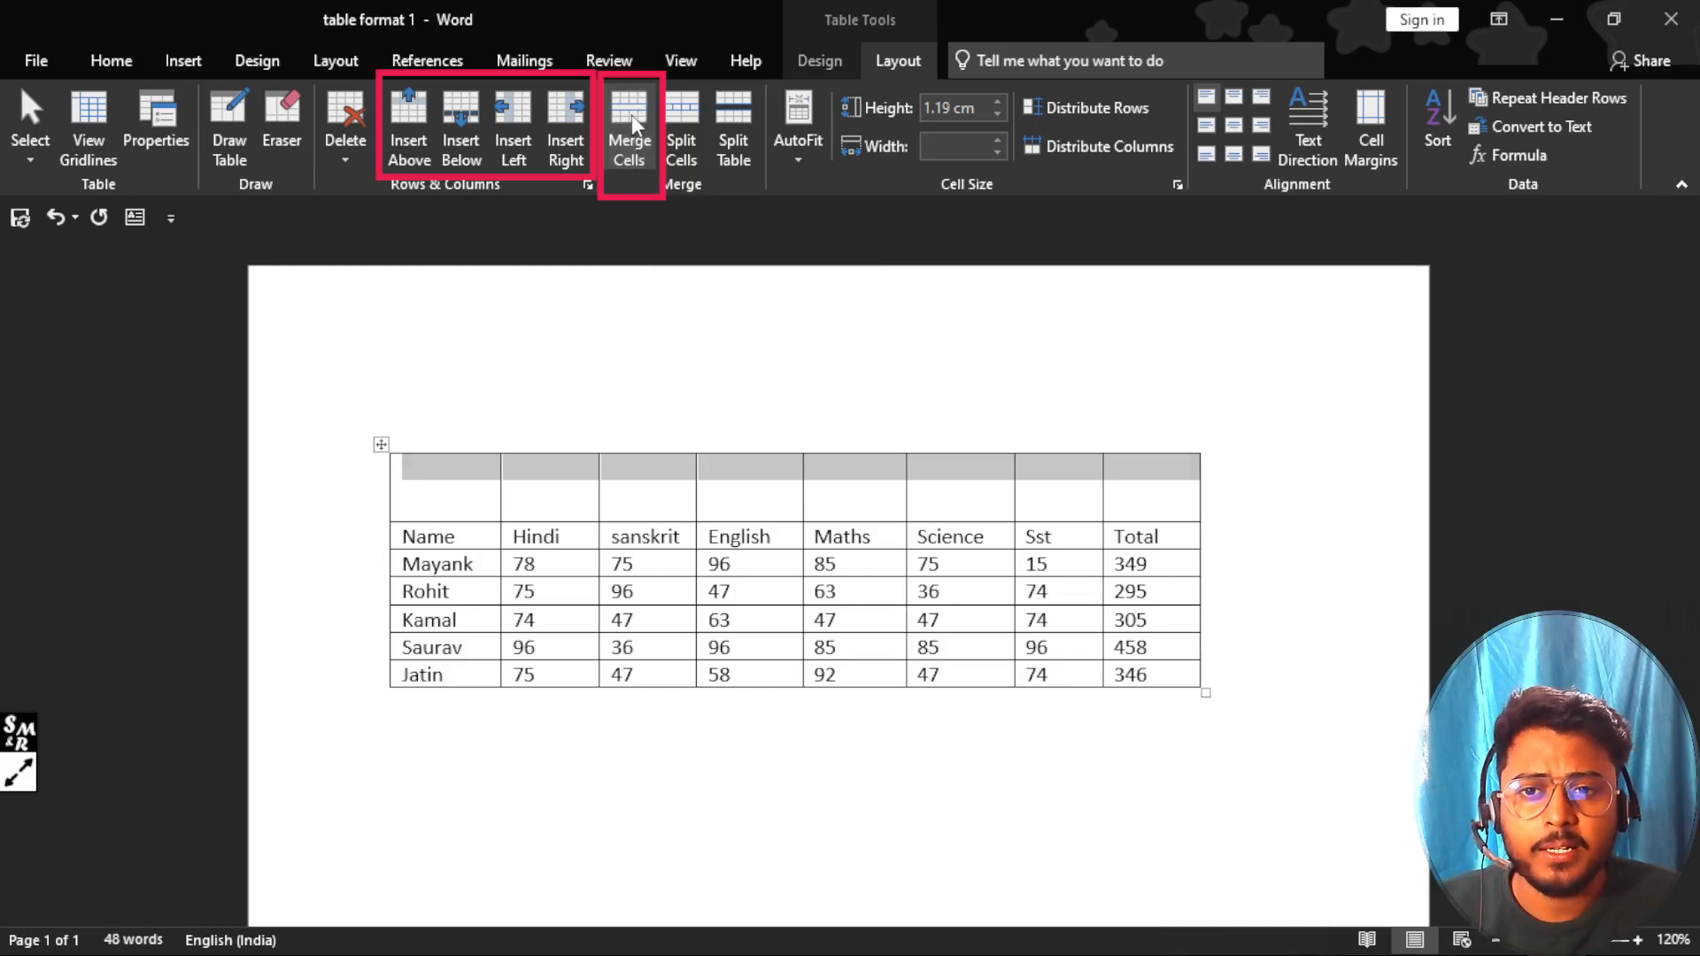
{"action": "left_click", "coordinate": [629, 115]}
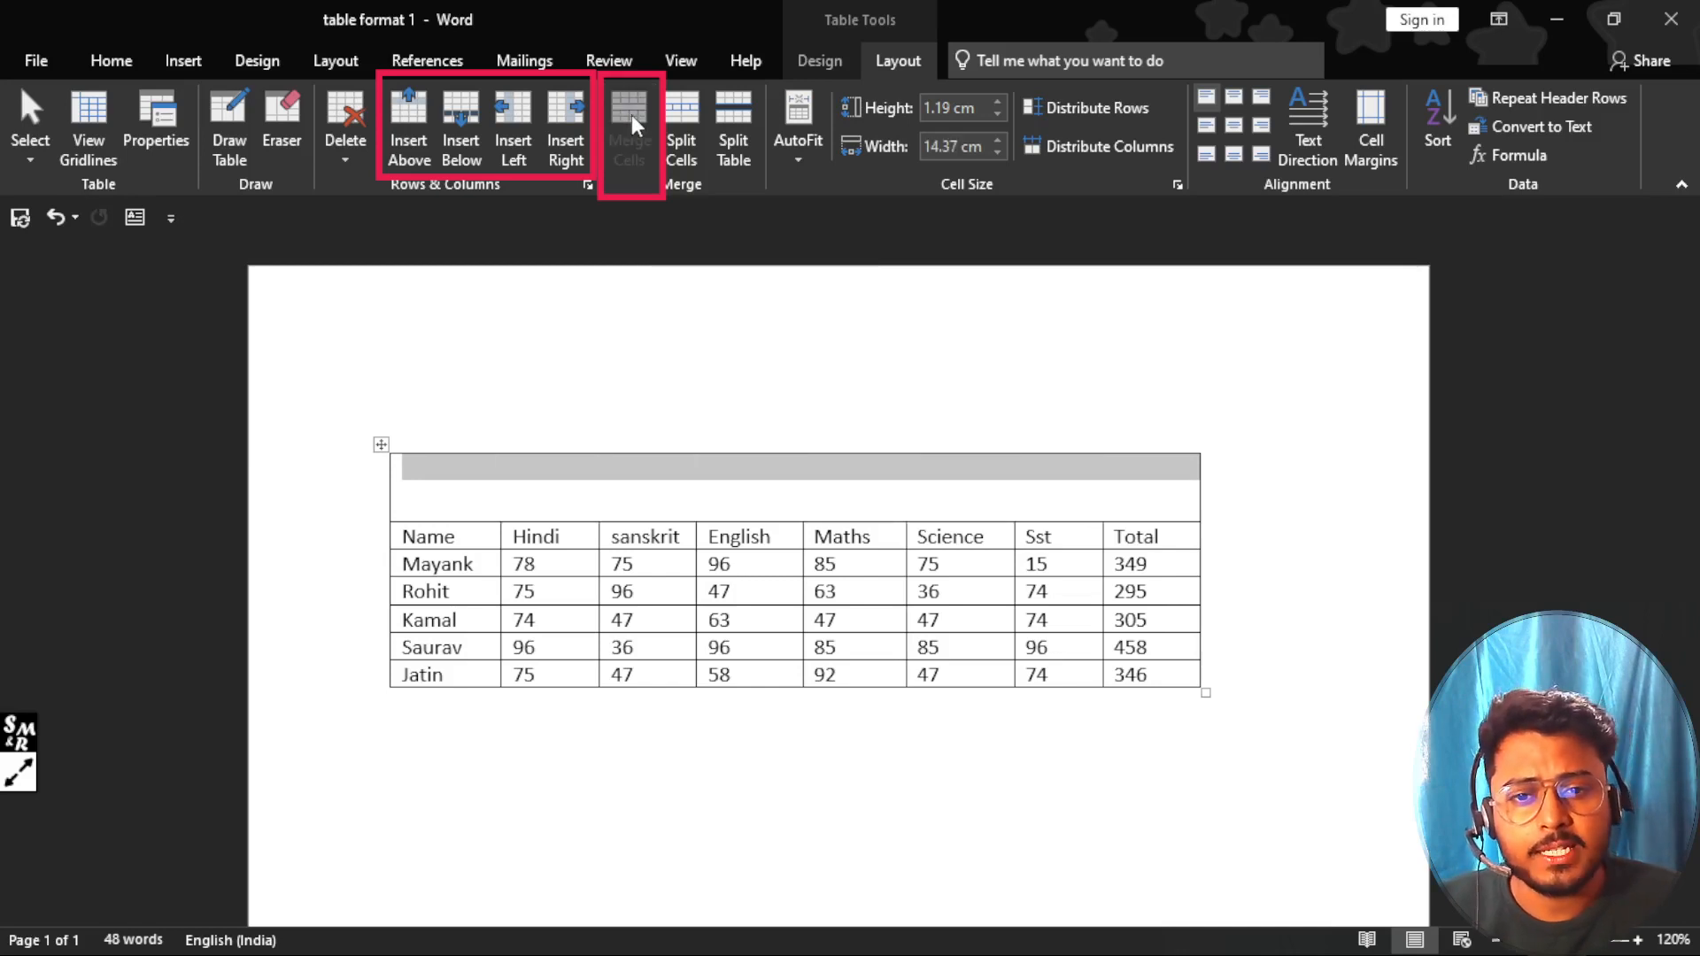
{"action": "left_click", "coordinate": [704, 831]}
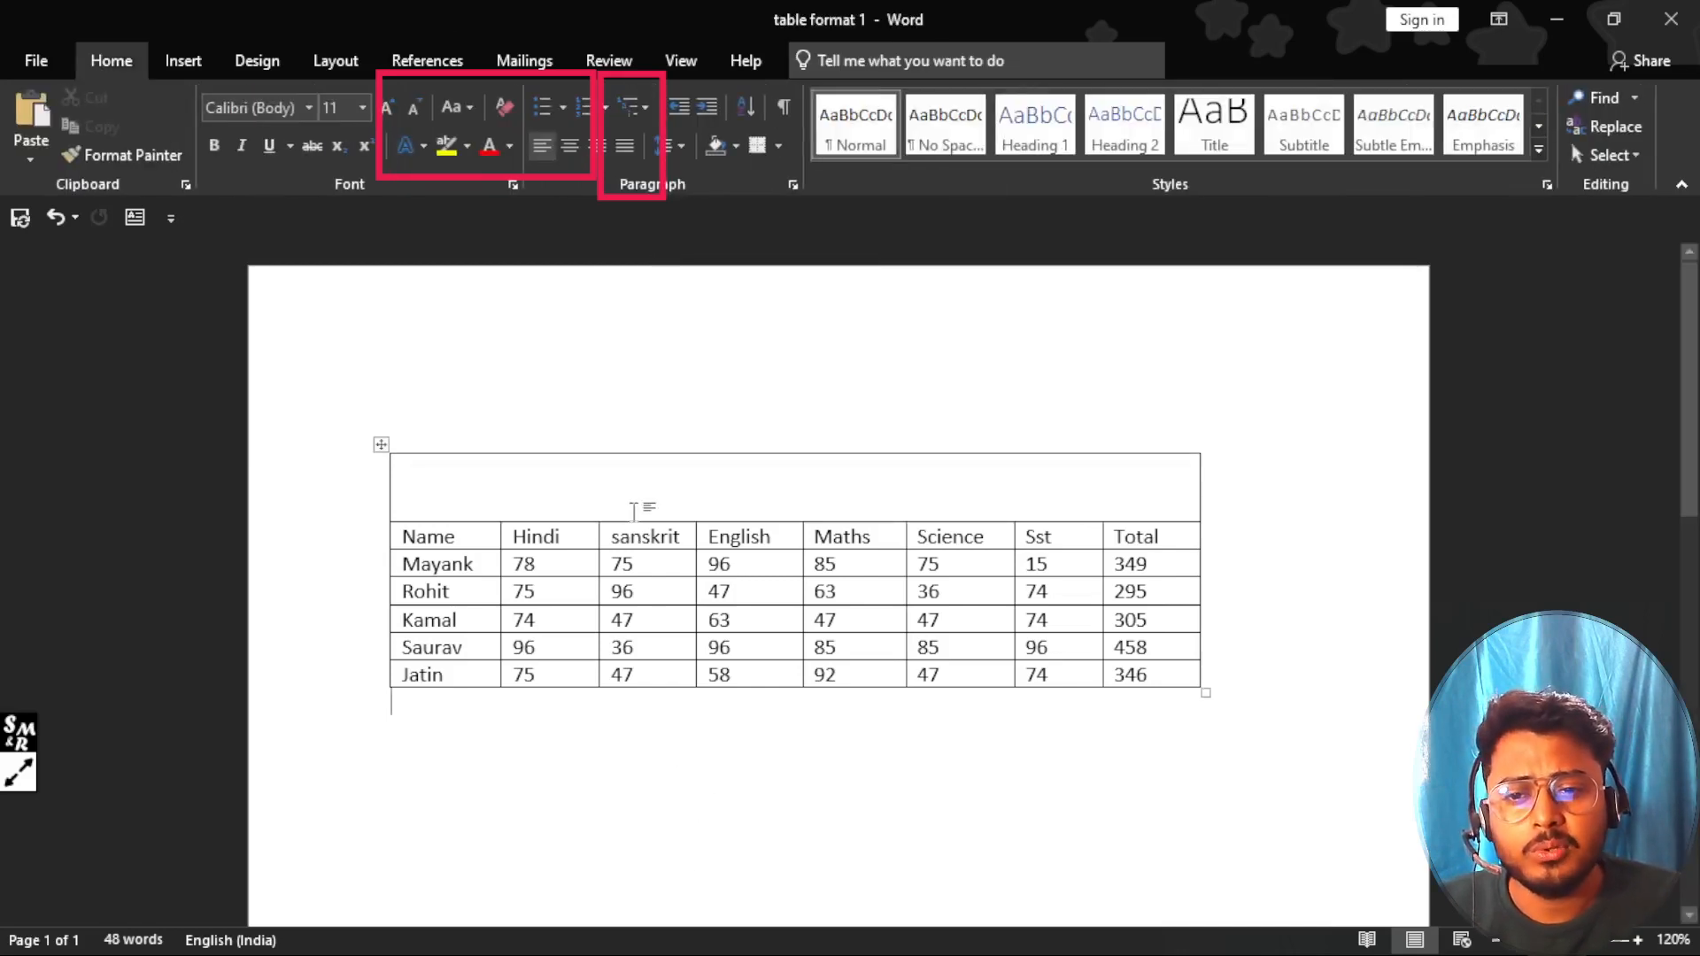
Step: Enter the title MARKSHEET in capitals in the merged top cell and centre it horizontally
{"action": "left_click", "coordinate": [634, 509]}
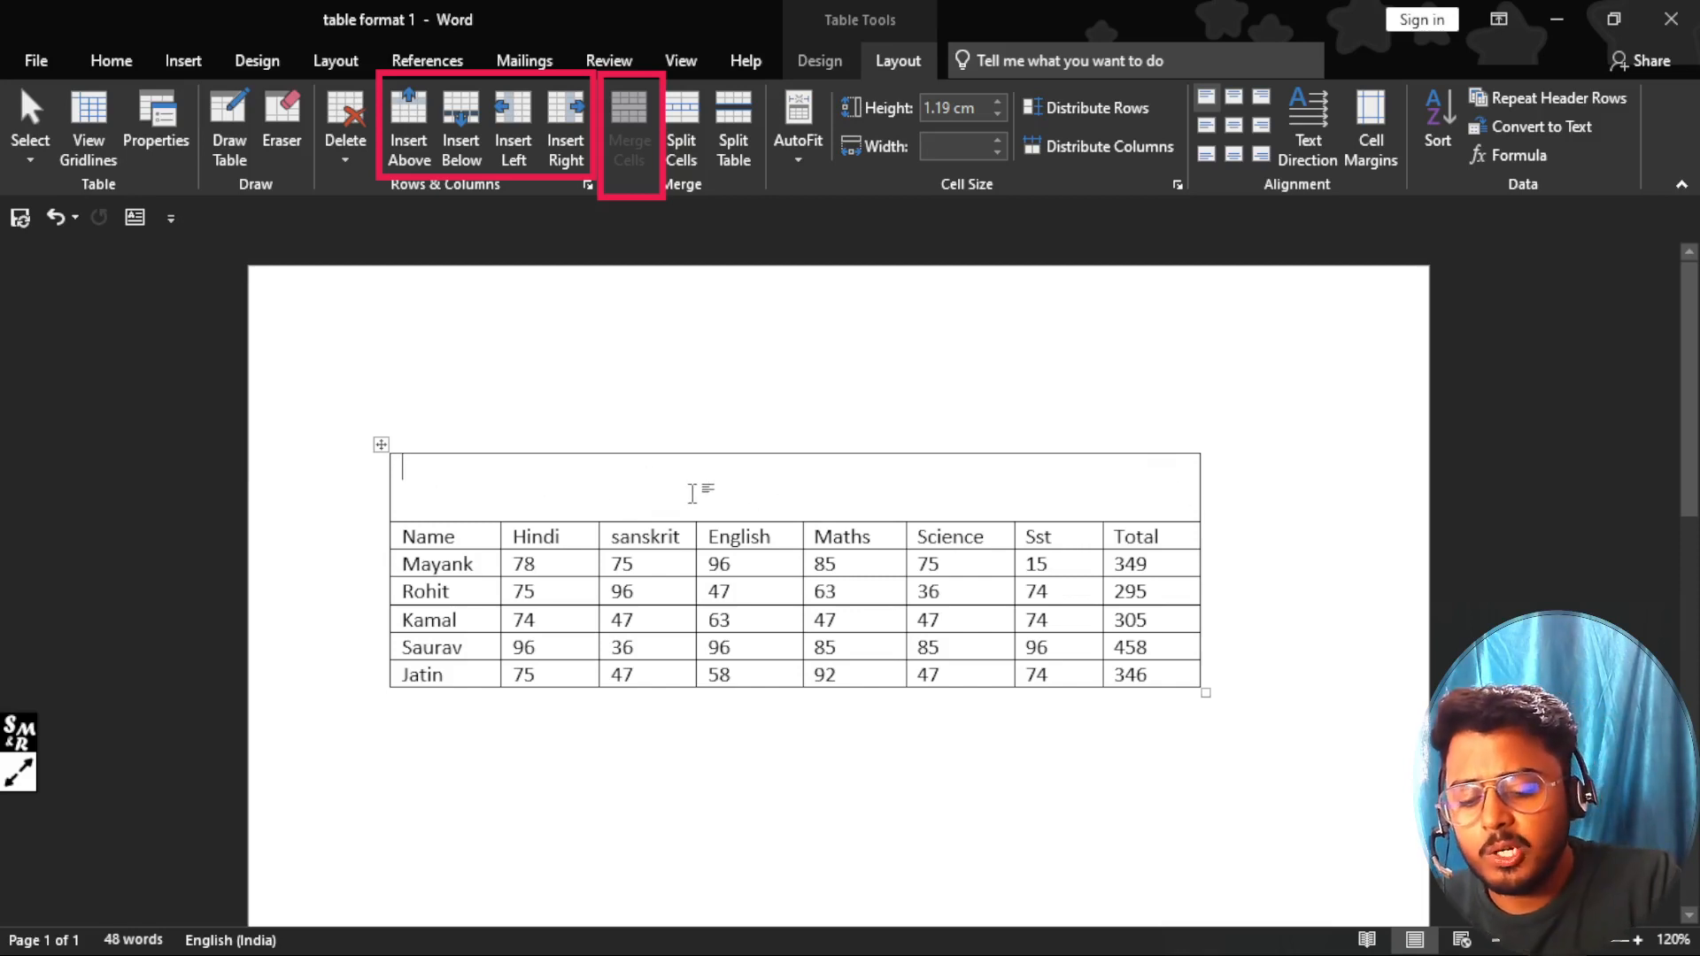
{"action": "type", "text": "mar"}
{"action": "key", "text": "BackSpace"}
{"action": "key", "text": "BackSpace"}
{"action": "key", "text": "BackSpace"}
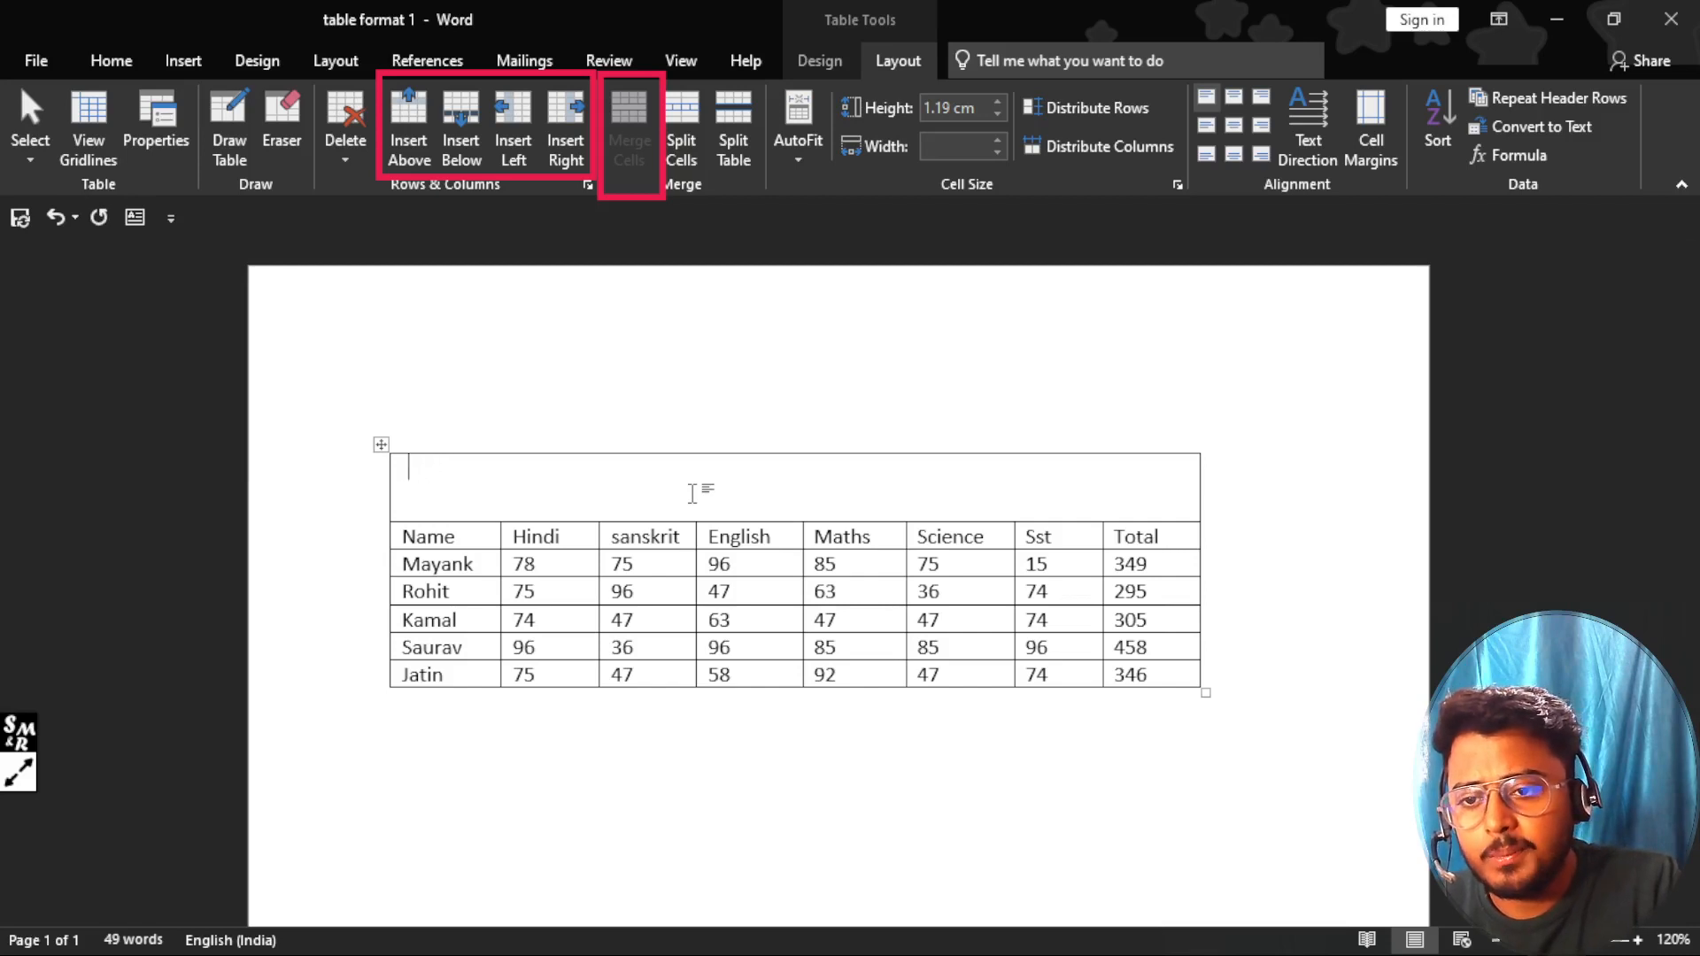
{"action": "type", "text": "MARK"}
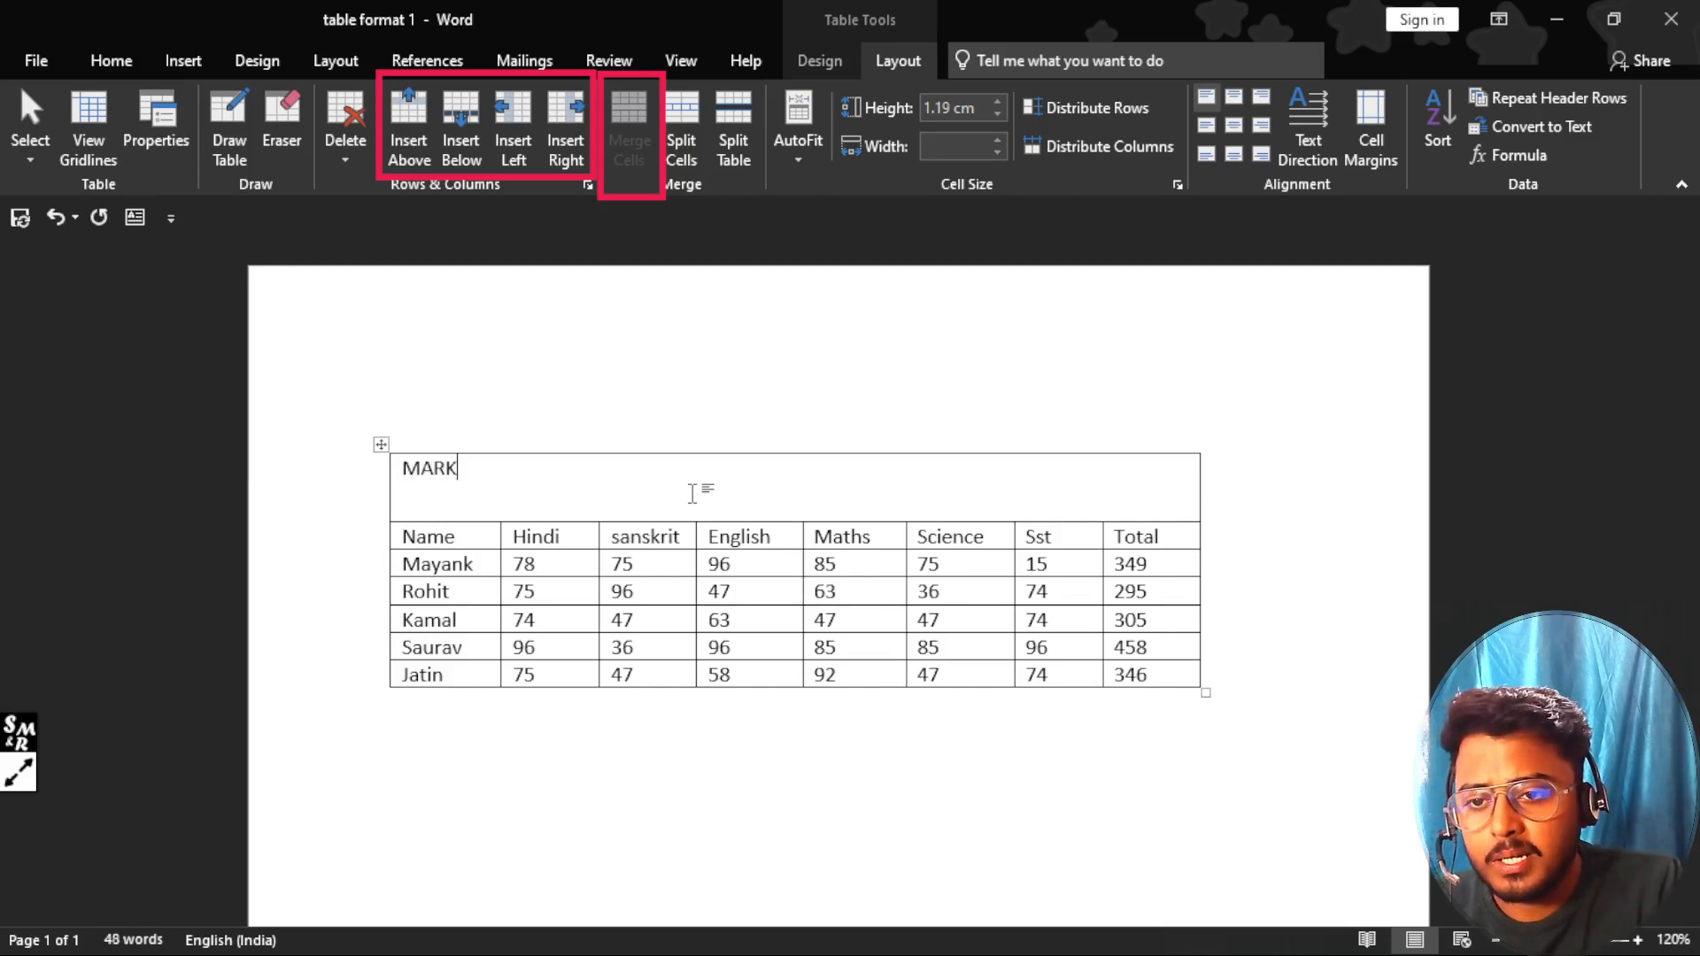
{"action": "type", "text": "SHEET"}
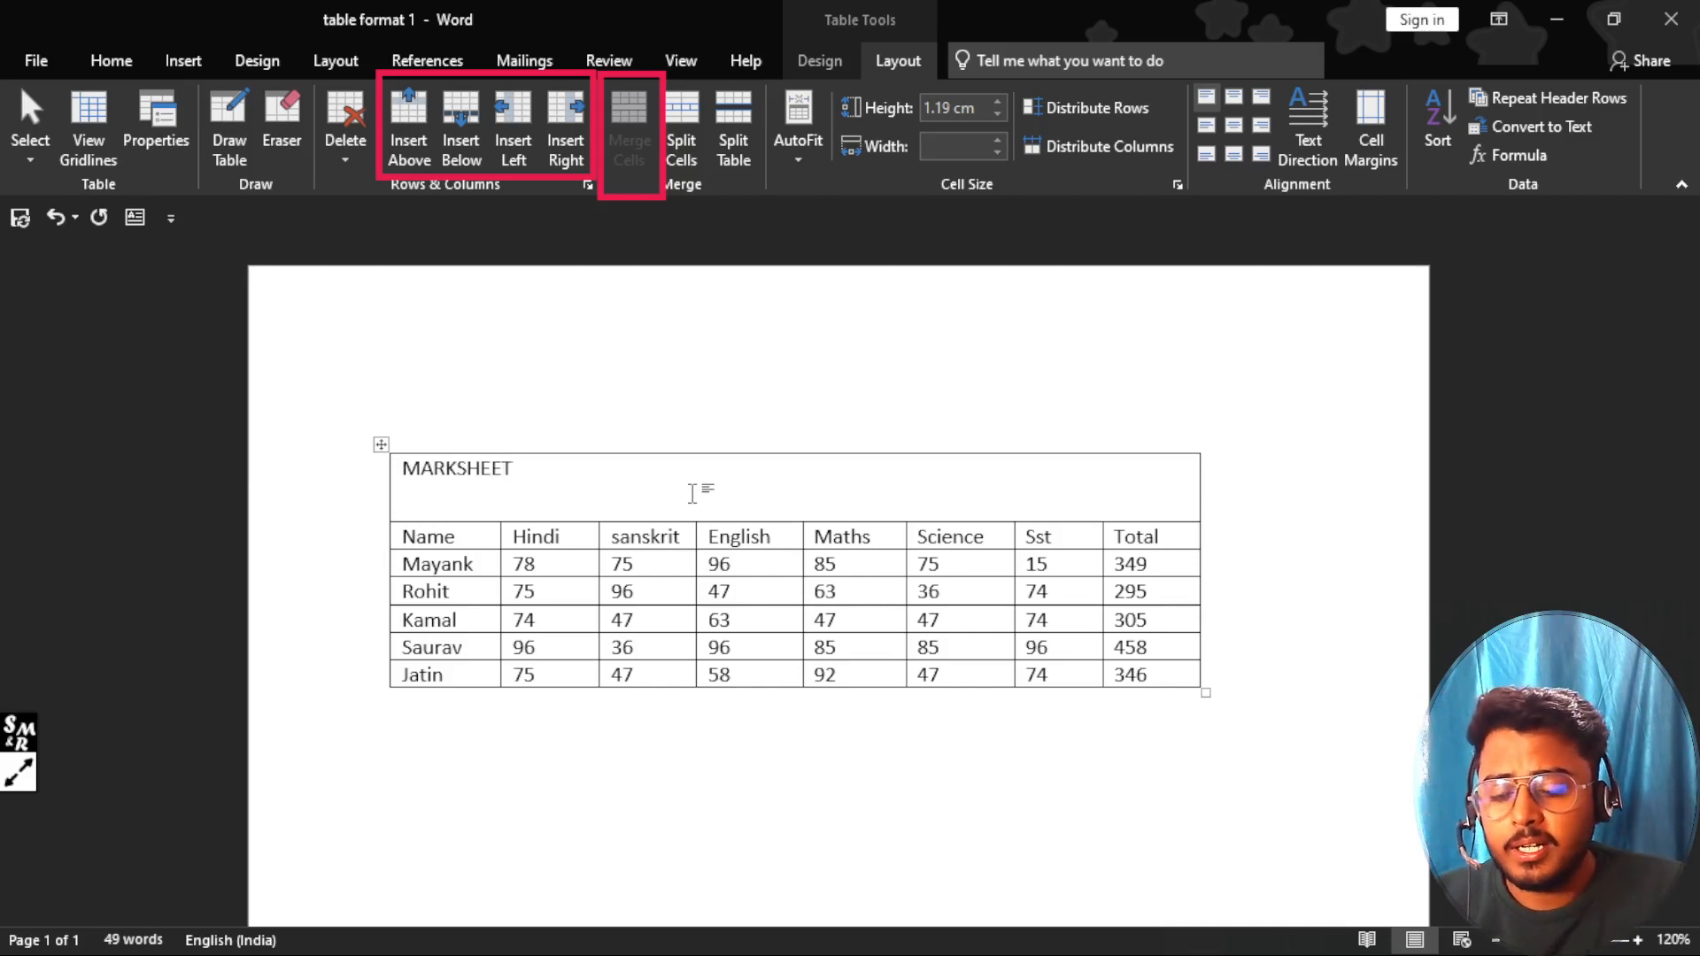
{"action": "key", "text": "ctrl+e"}
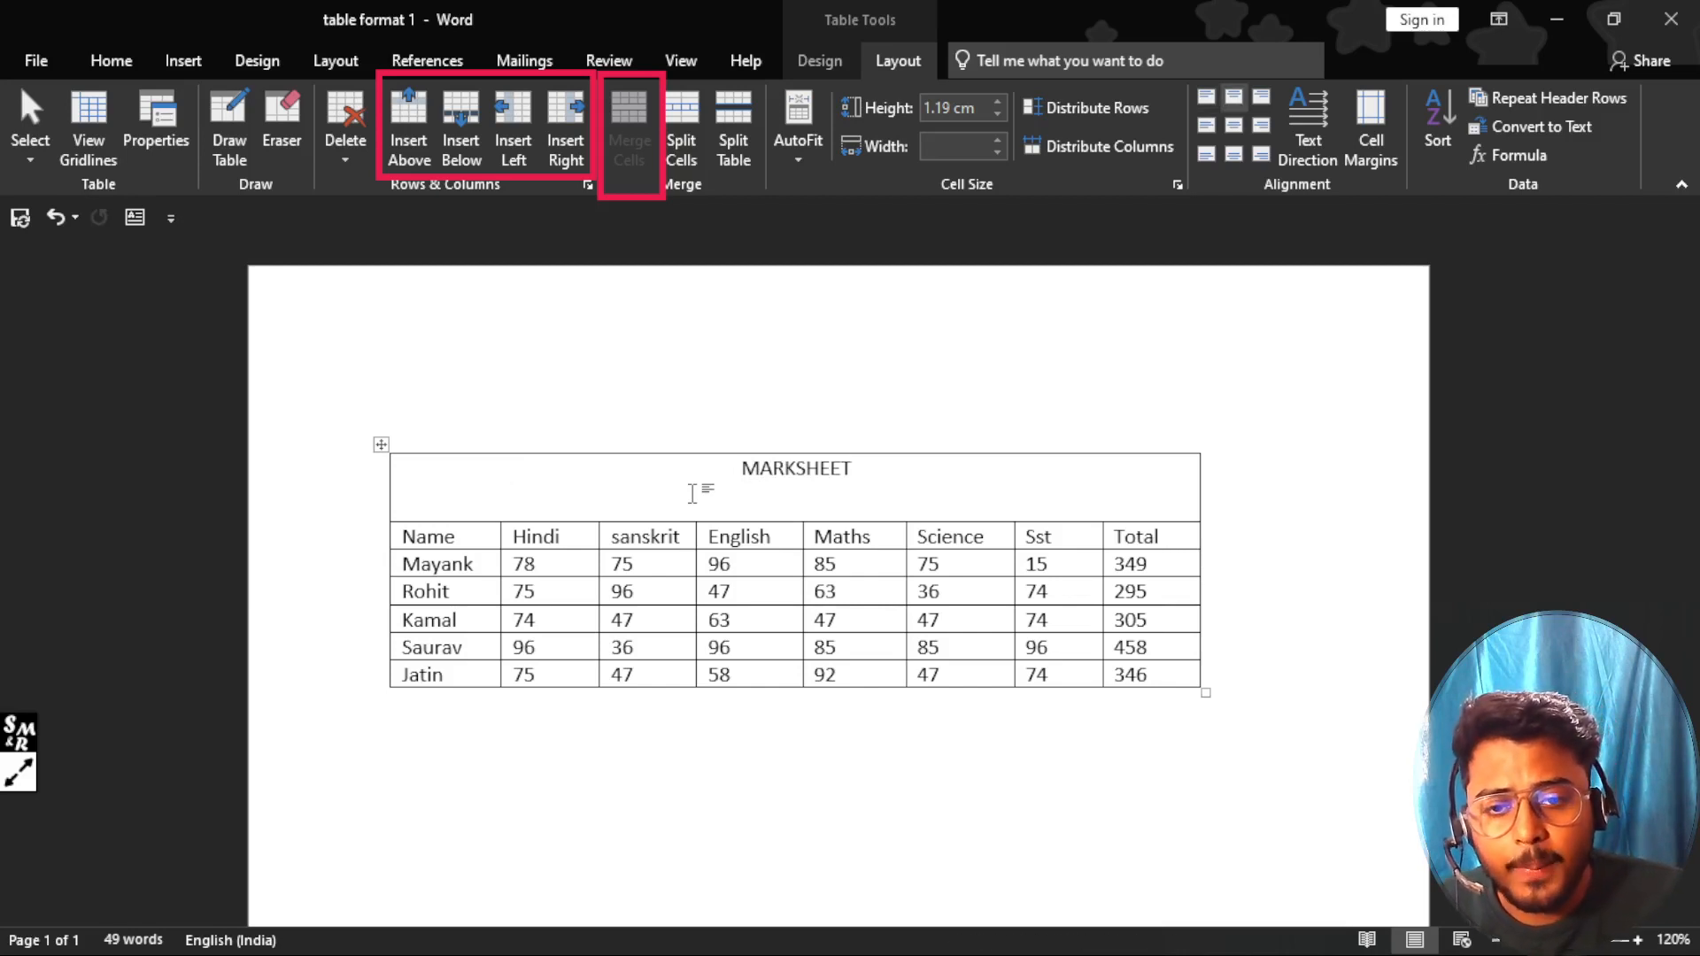
Step: Enlarge the MARKSHEET title's font size until the text nearly fills the height of the merged row
{"action": "key", "text": "shift+Home"}
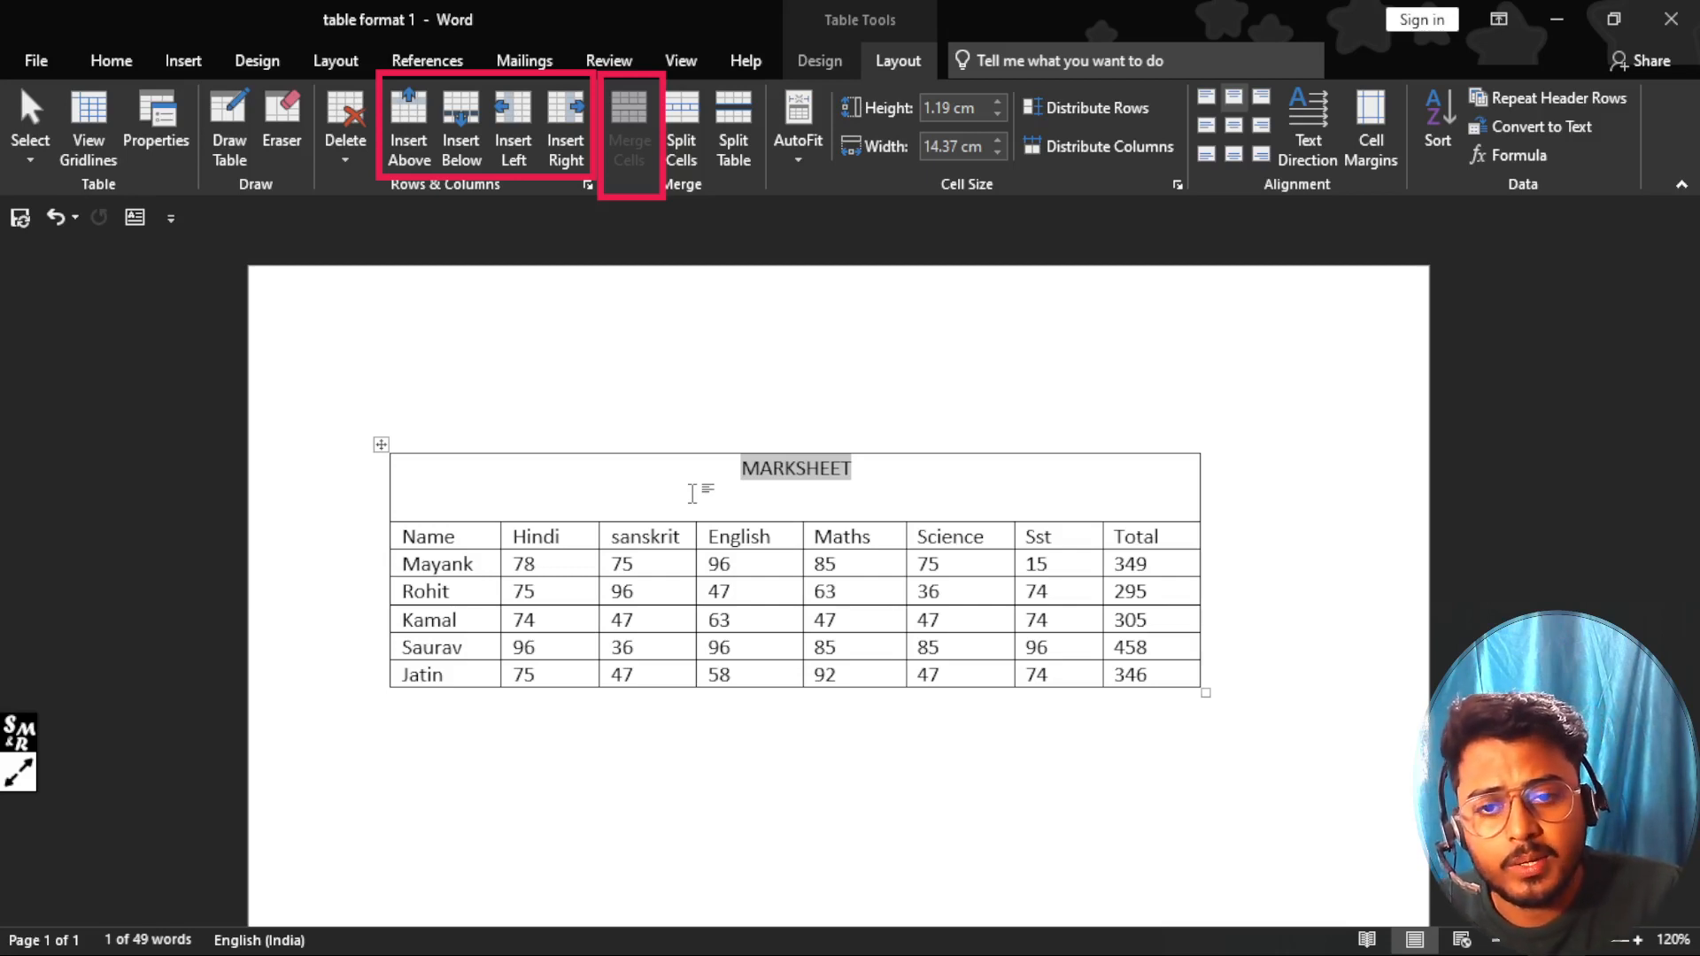
{"action": "key", "text": "ctrl+bracketright"}
{"action": "key", "text": "ctrl+bracketright"}
{"action": "key", "text": "ctrl+bracketright"}
{"action": "key", "text": "ctrl+bracketright"}
{"action": "key", "text": "ctrl+bracketright"}
{"action": "key", "text": "ctrl+bracketright"}
{"action": "key", "text": "ctrl+bracketright"}
{"action": "key", "text": "ctrl+bracketright"}
{"action": "key", "text": "ctrl+bracketright"}
{"action": "key", "text": "ctrl+bracketright"}
{"action": "key", "text": "ctrl+bracketright"}
{"action": "key", "text": "ctrl+bracketright"}
{"action": "key", "text": "ctrl+bracketright"}
{"action": "key", "text": "ctrl+bracketright"}
{"action": "key", "text": "ctrl+bracketright"}
{"action": "key", "text": "ctrl+bracketright"}
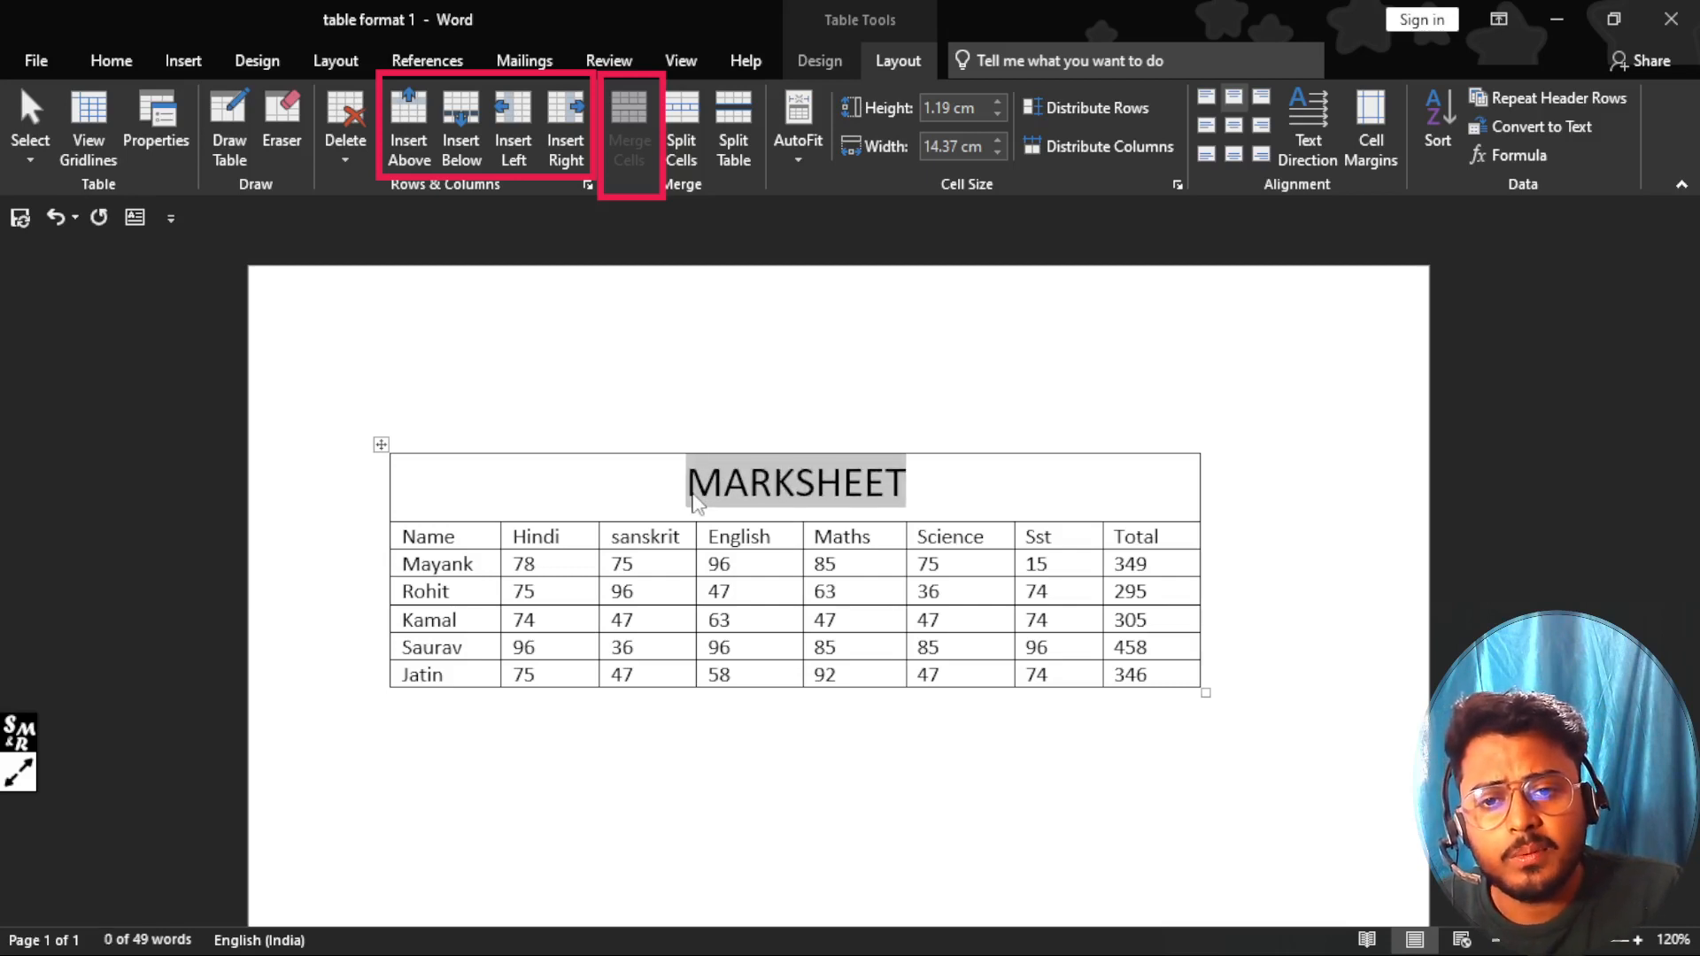
{"action": "key", "text": "ctrl+bracketright"}
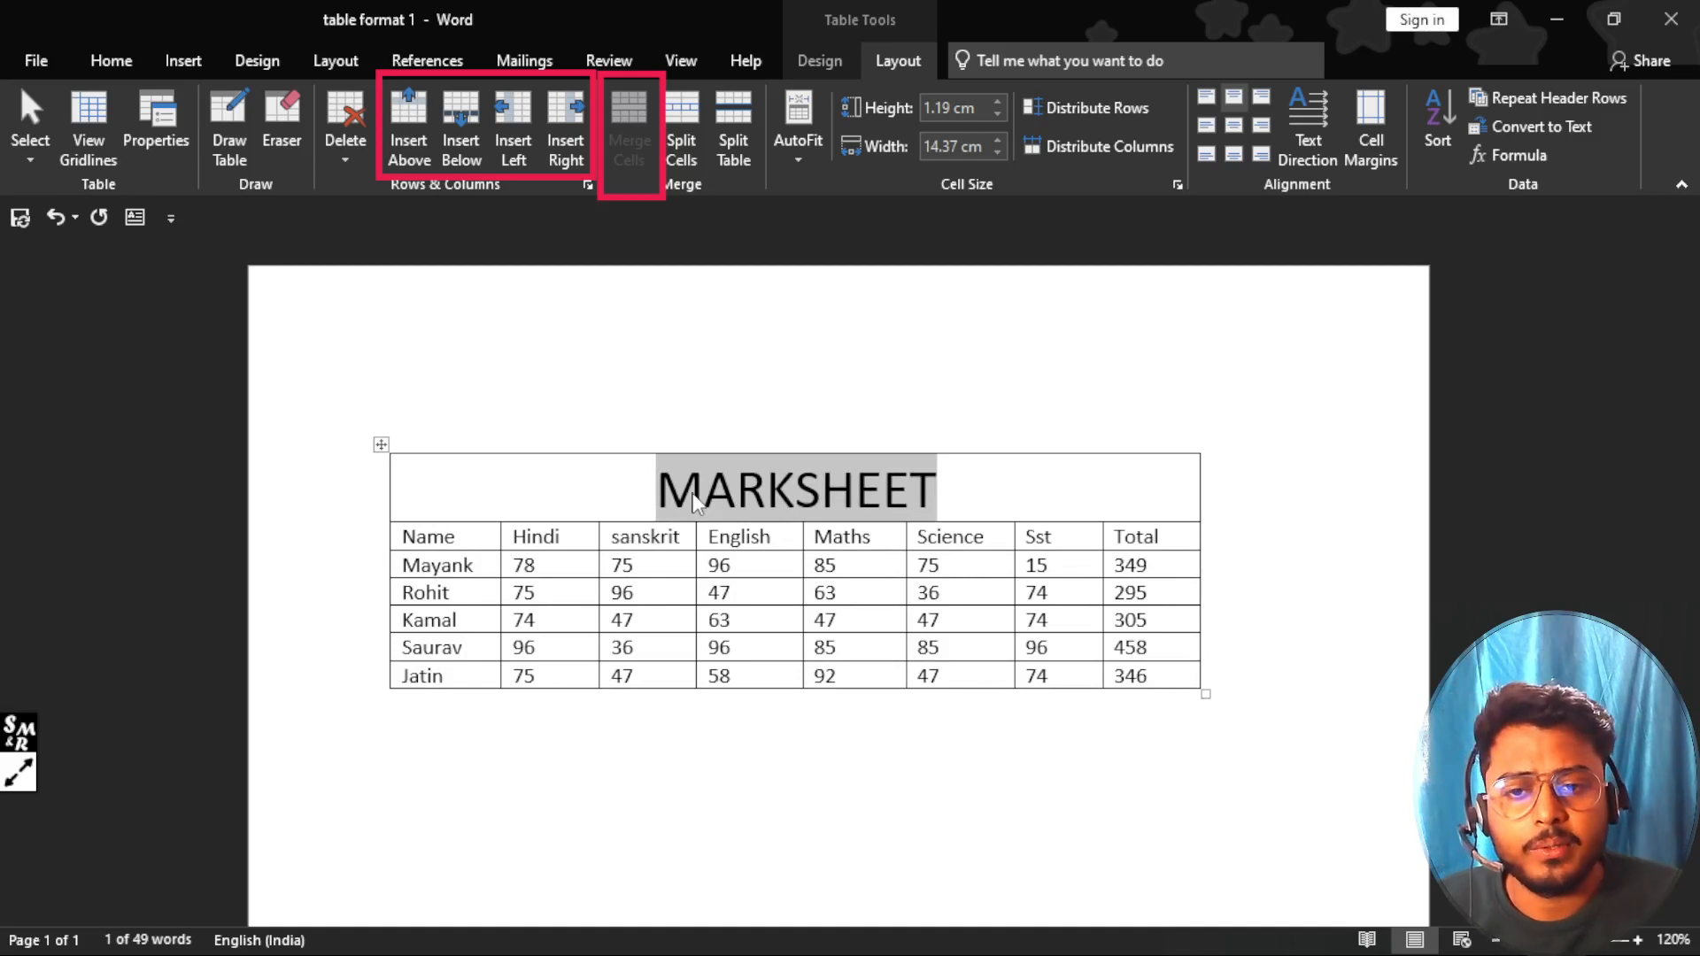
{"action": "left_click", "coordinate": [759, 541]}
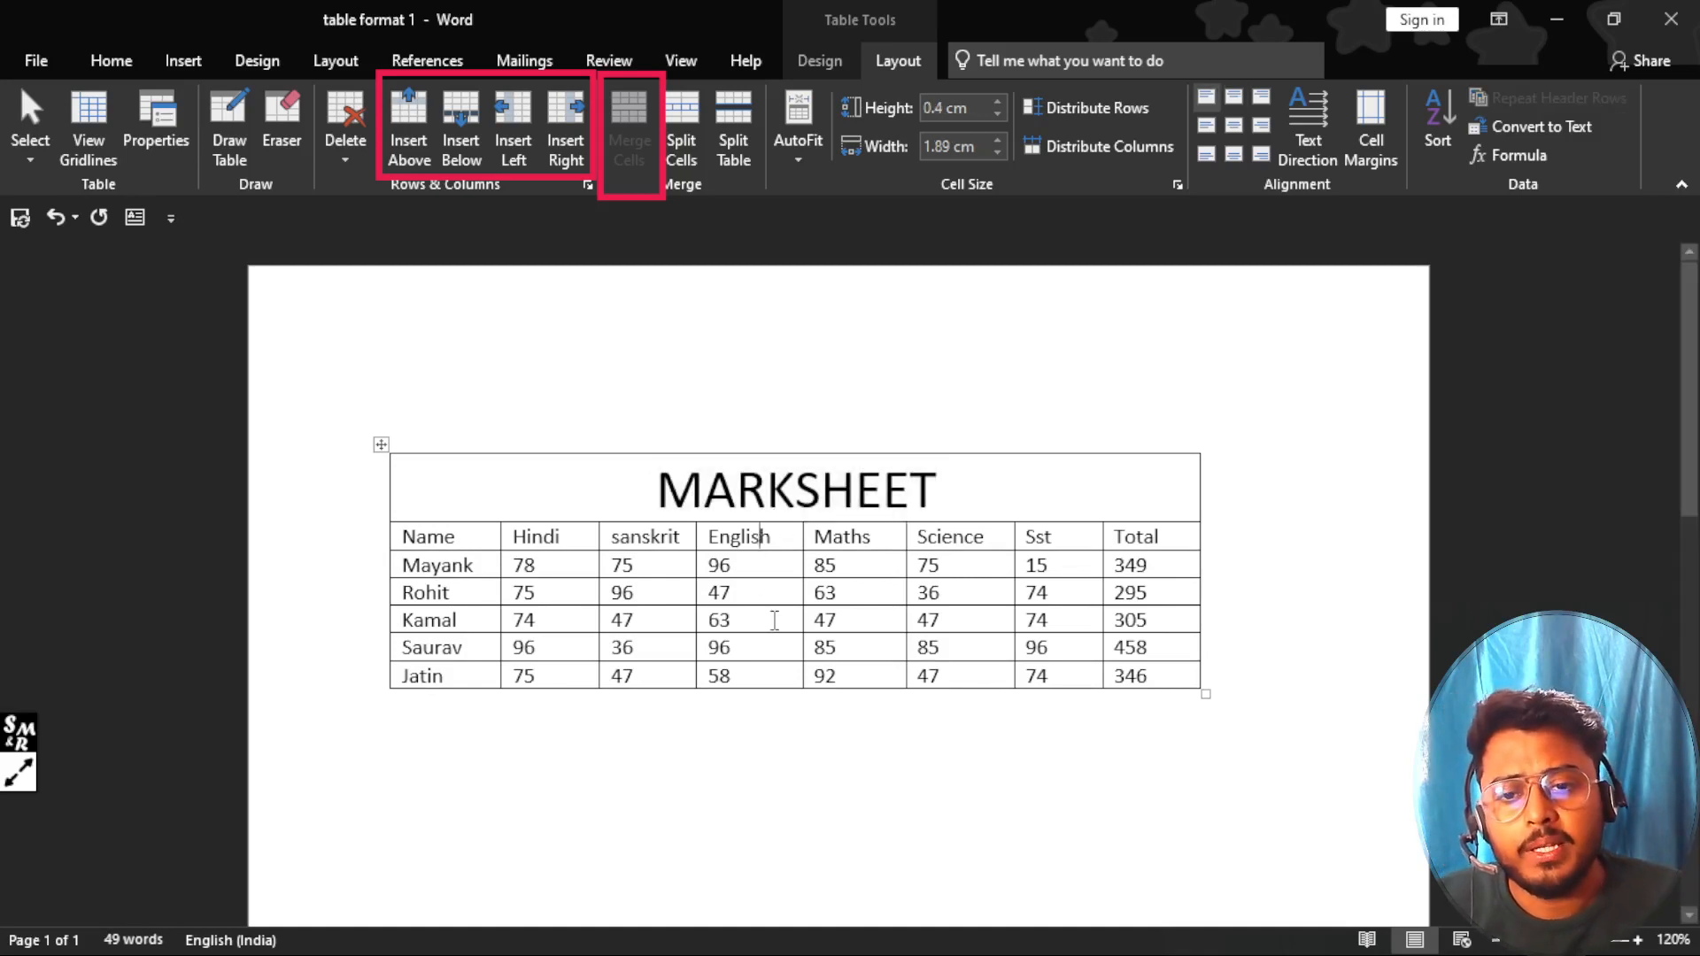
{"action": "left_click", "coordinate": [774, 619]}
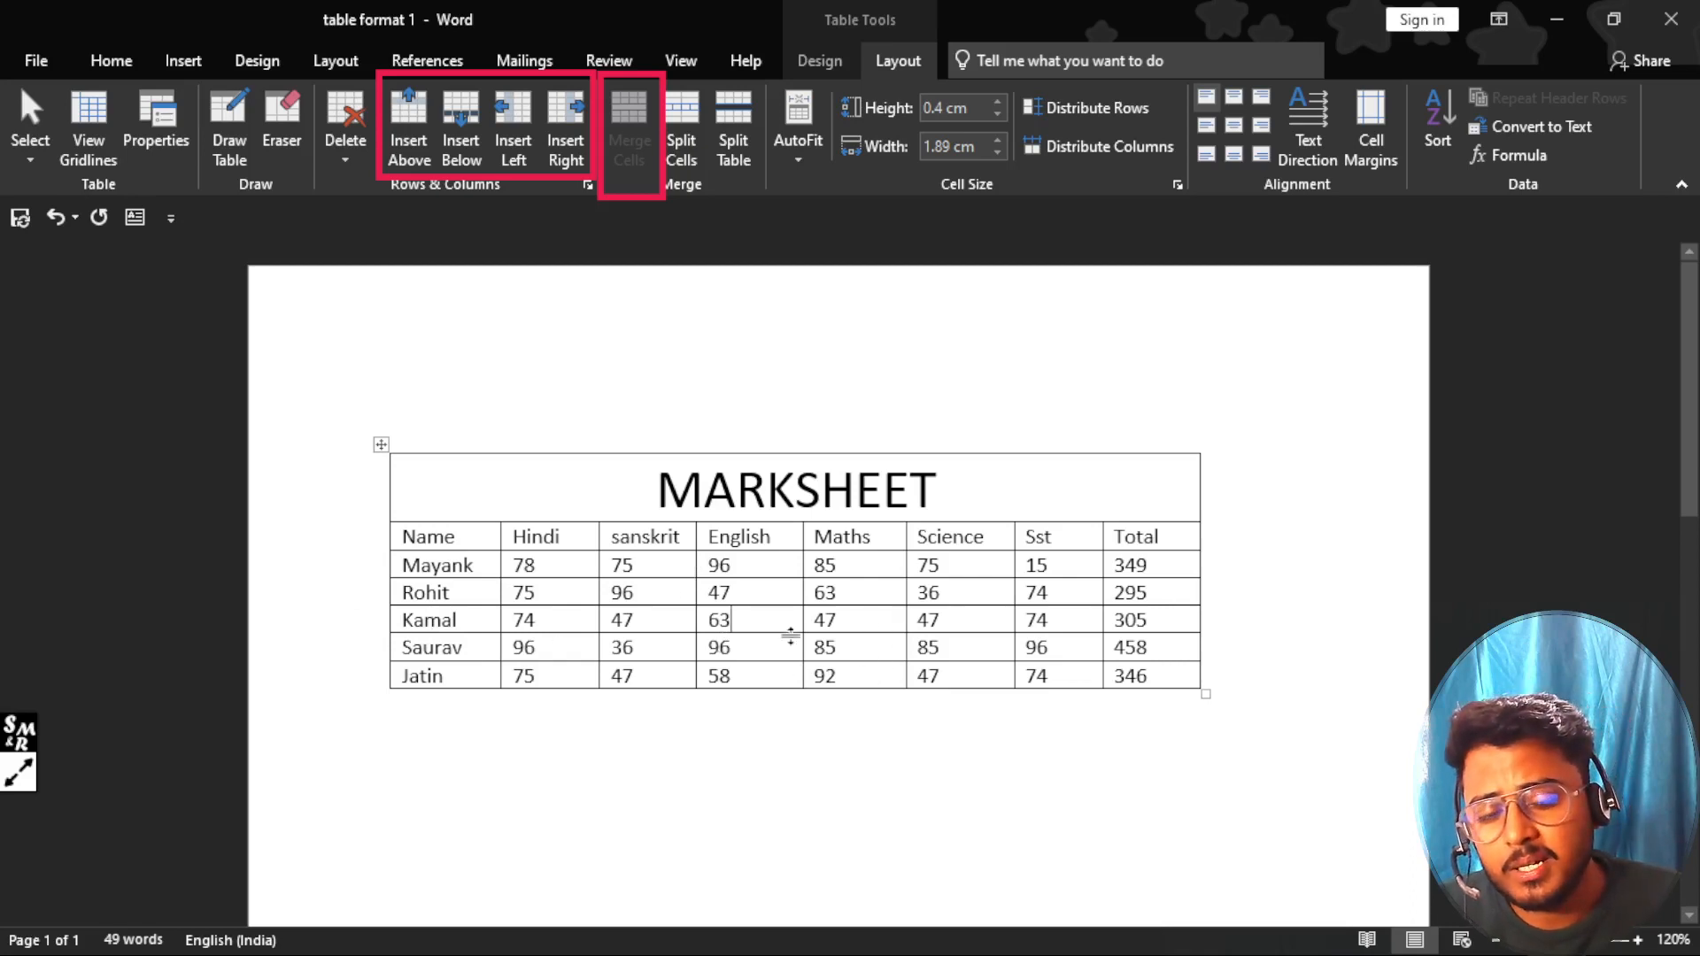
{"action": "left_click", "coordinate": [956, 498]}
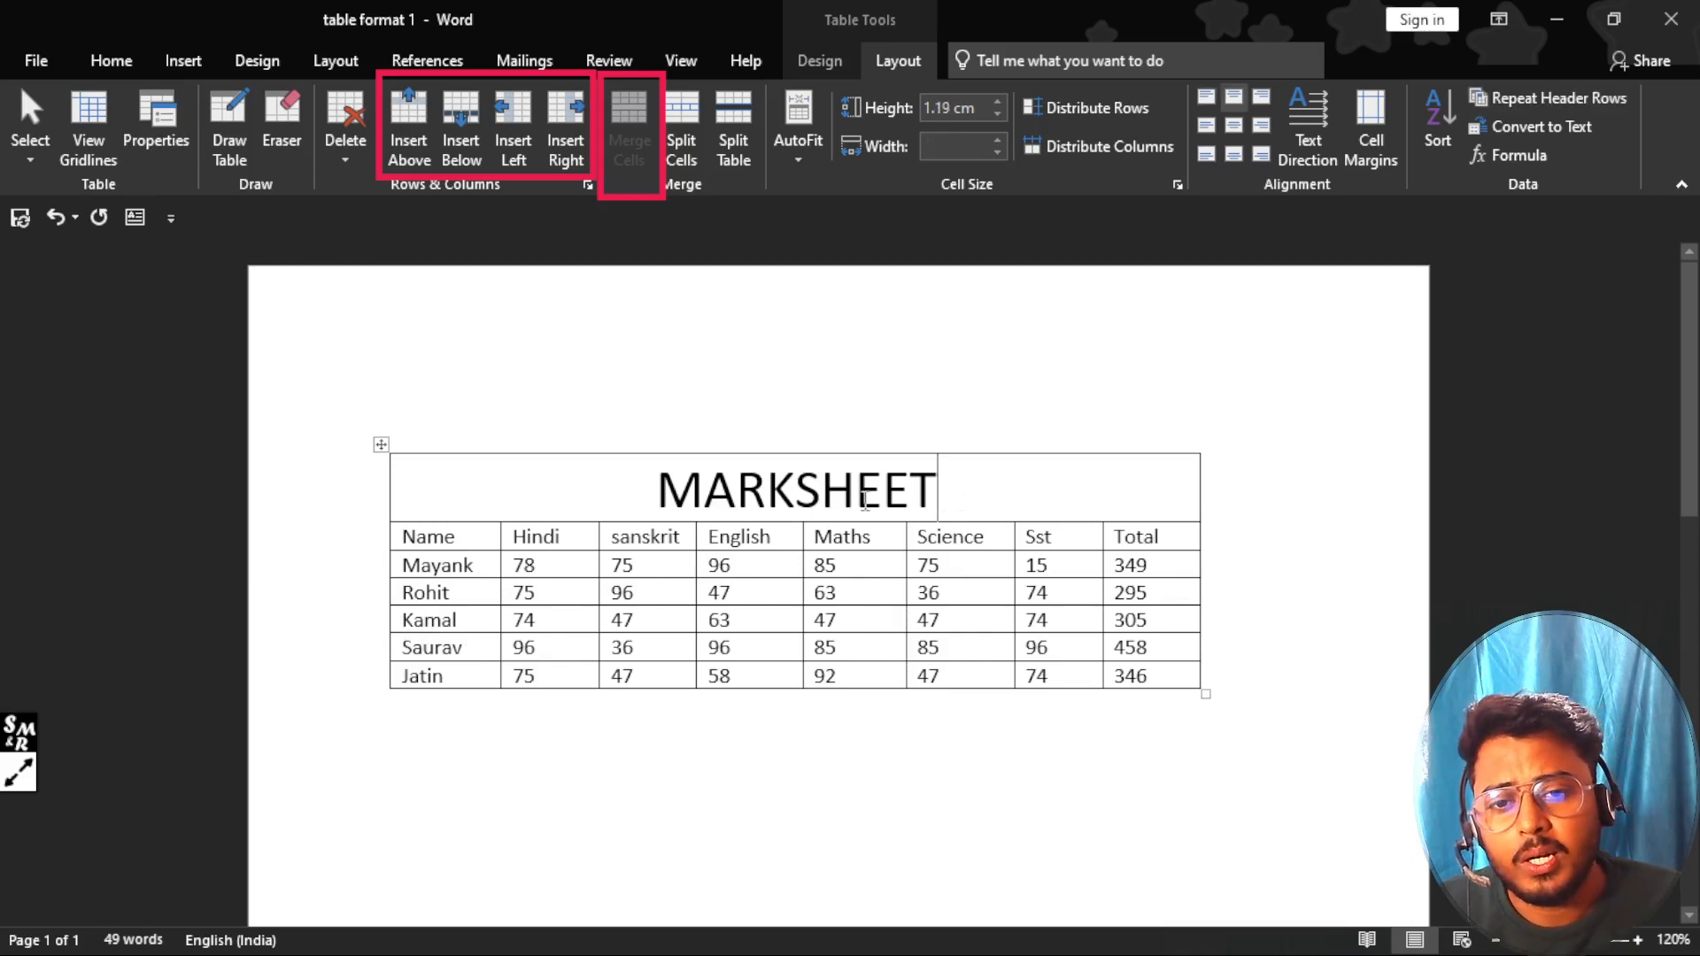
{"action": "left_click", "coordinate": [610, 498]}
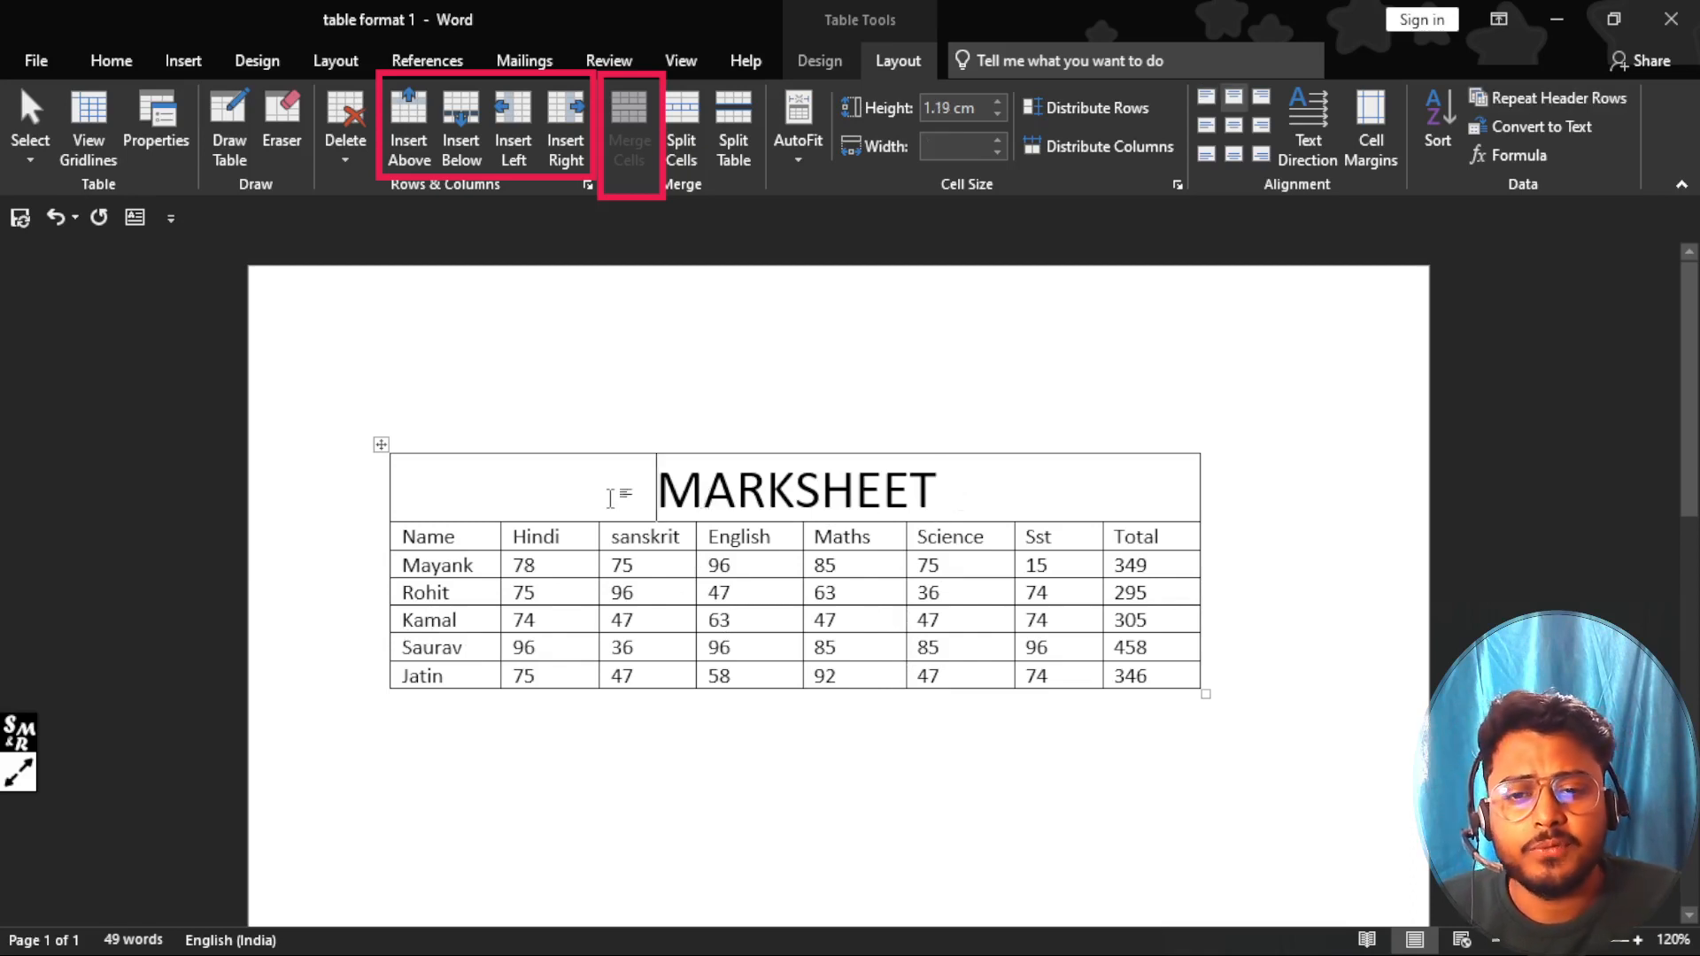
{"action": "left_click", "coordinate": [460, 676]}
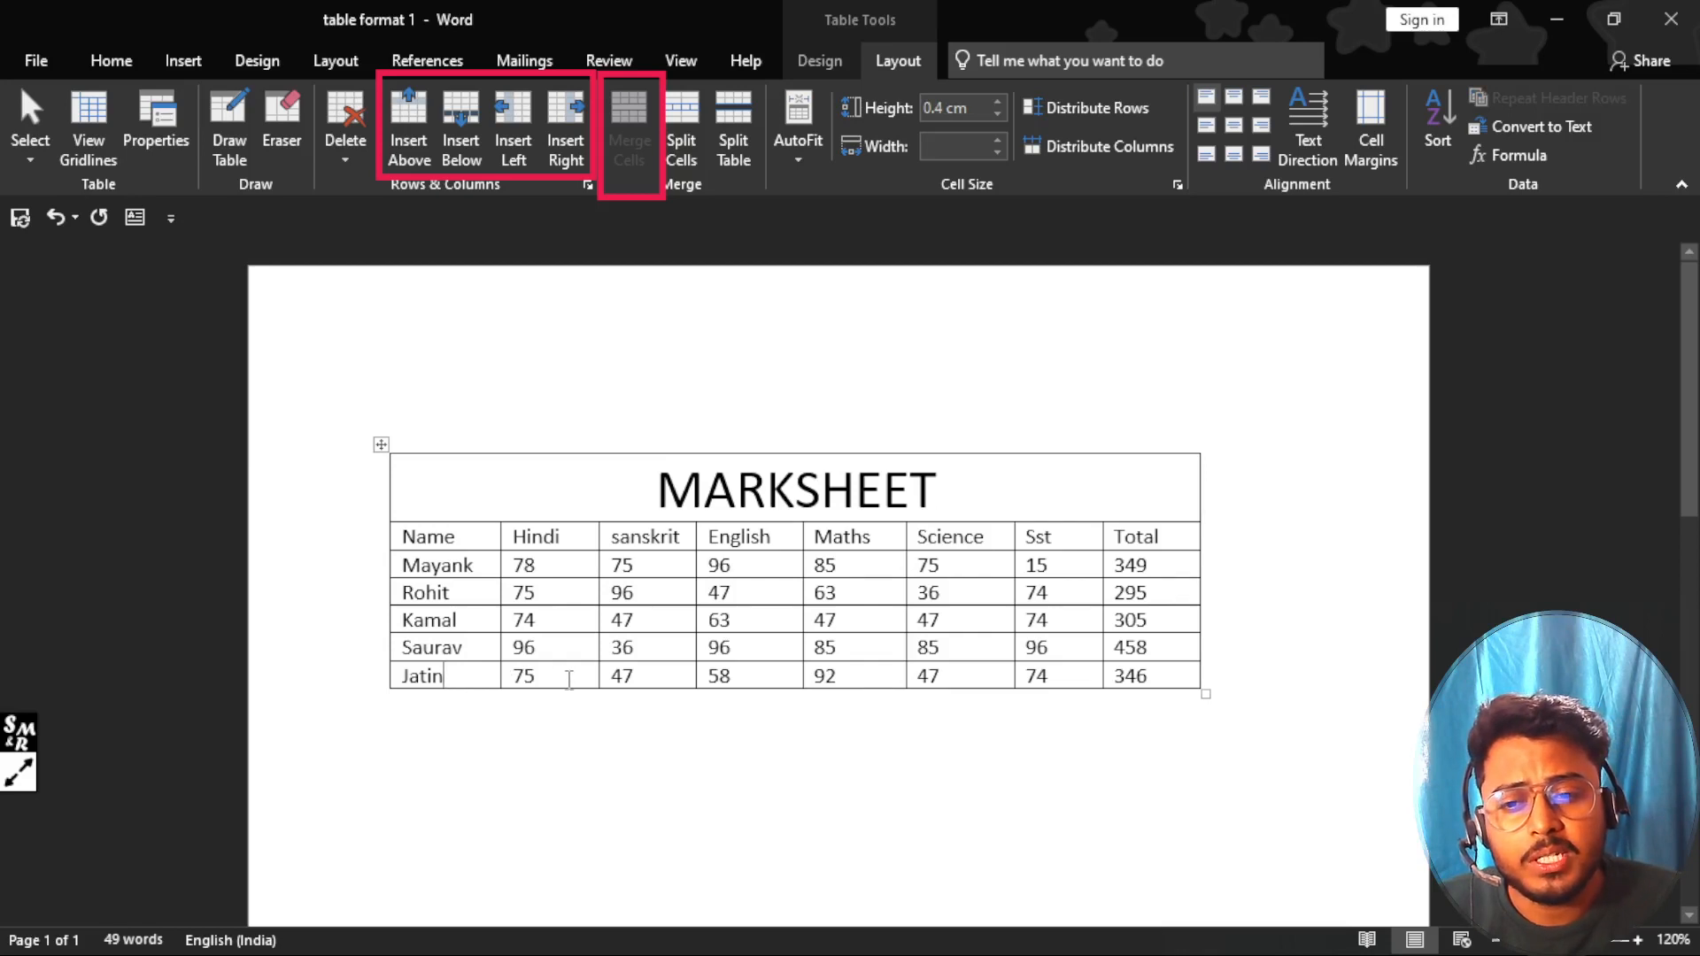
{"action": "left_click", "coordinate": [639, 677]}
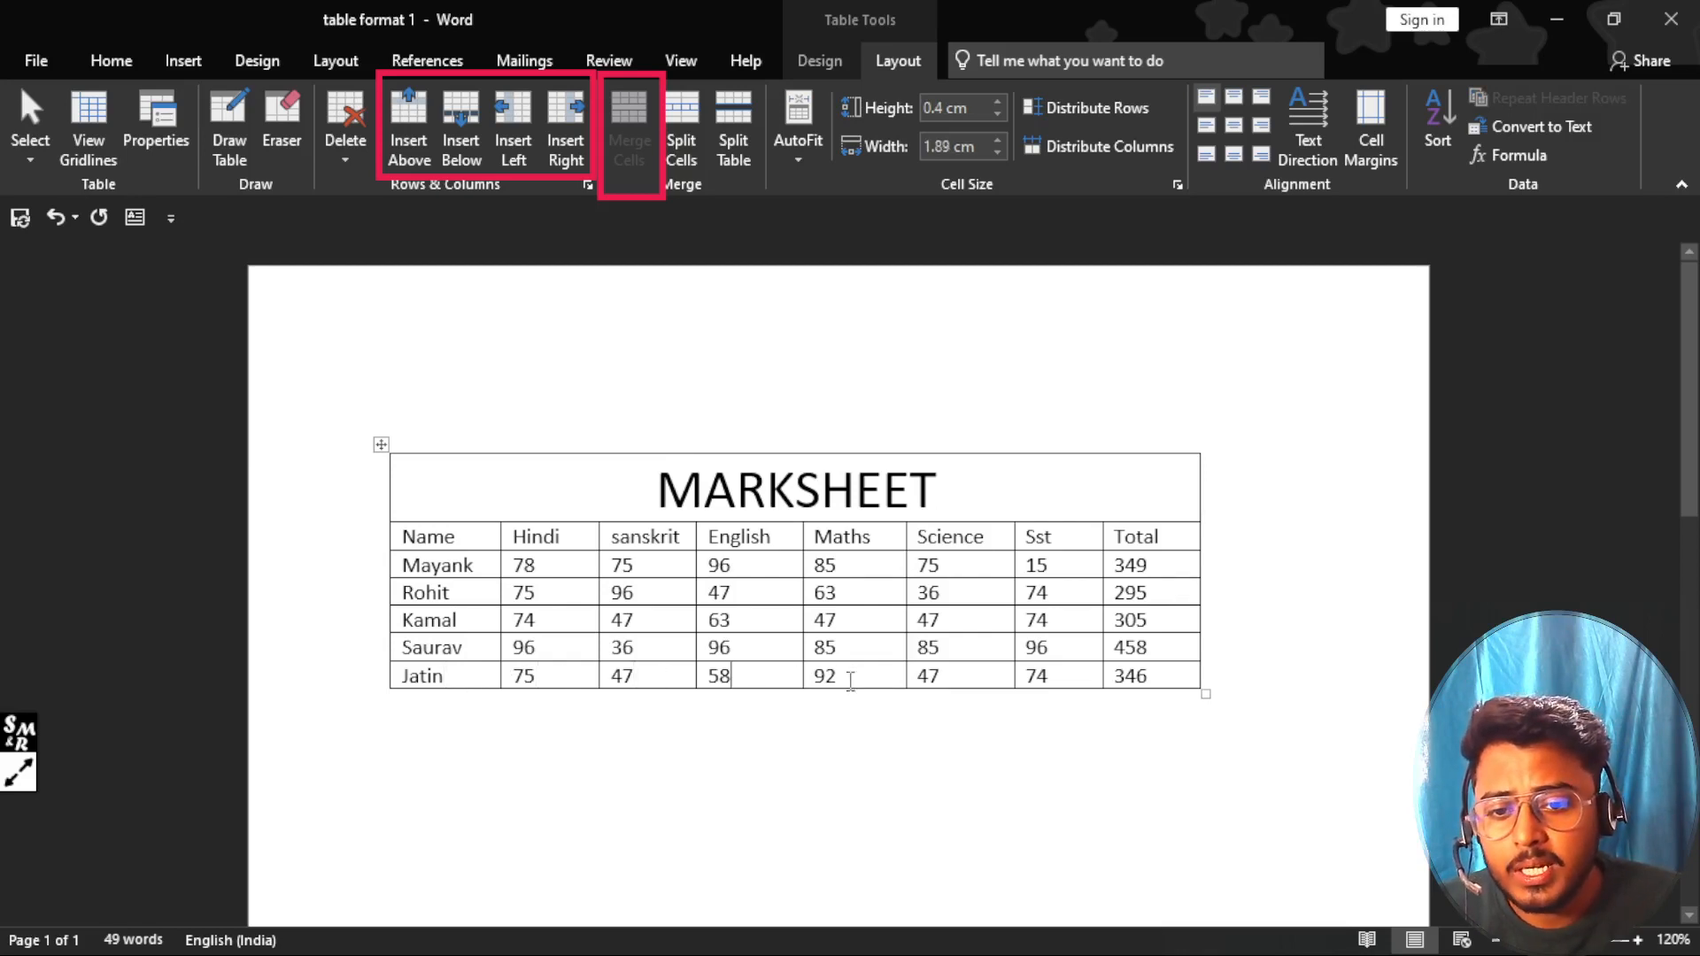
{"action": "left_click", "coordinate": [959, 678]}
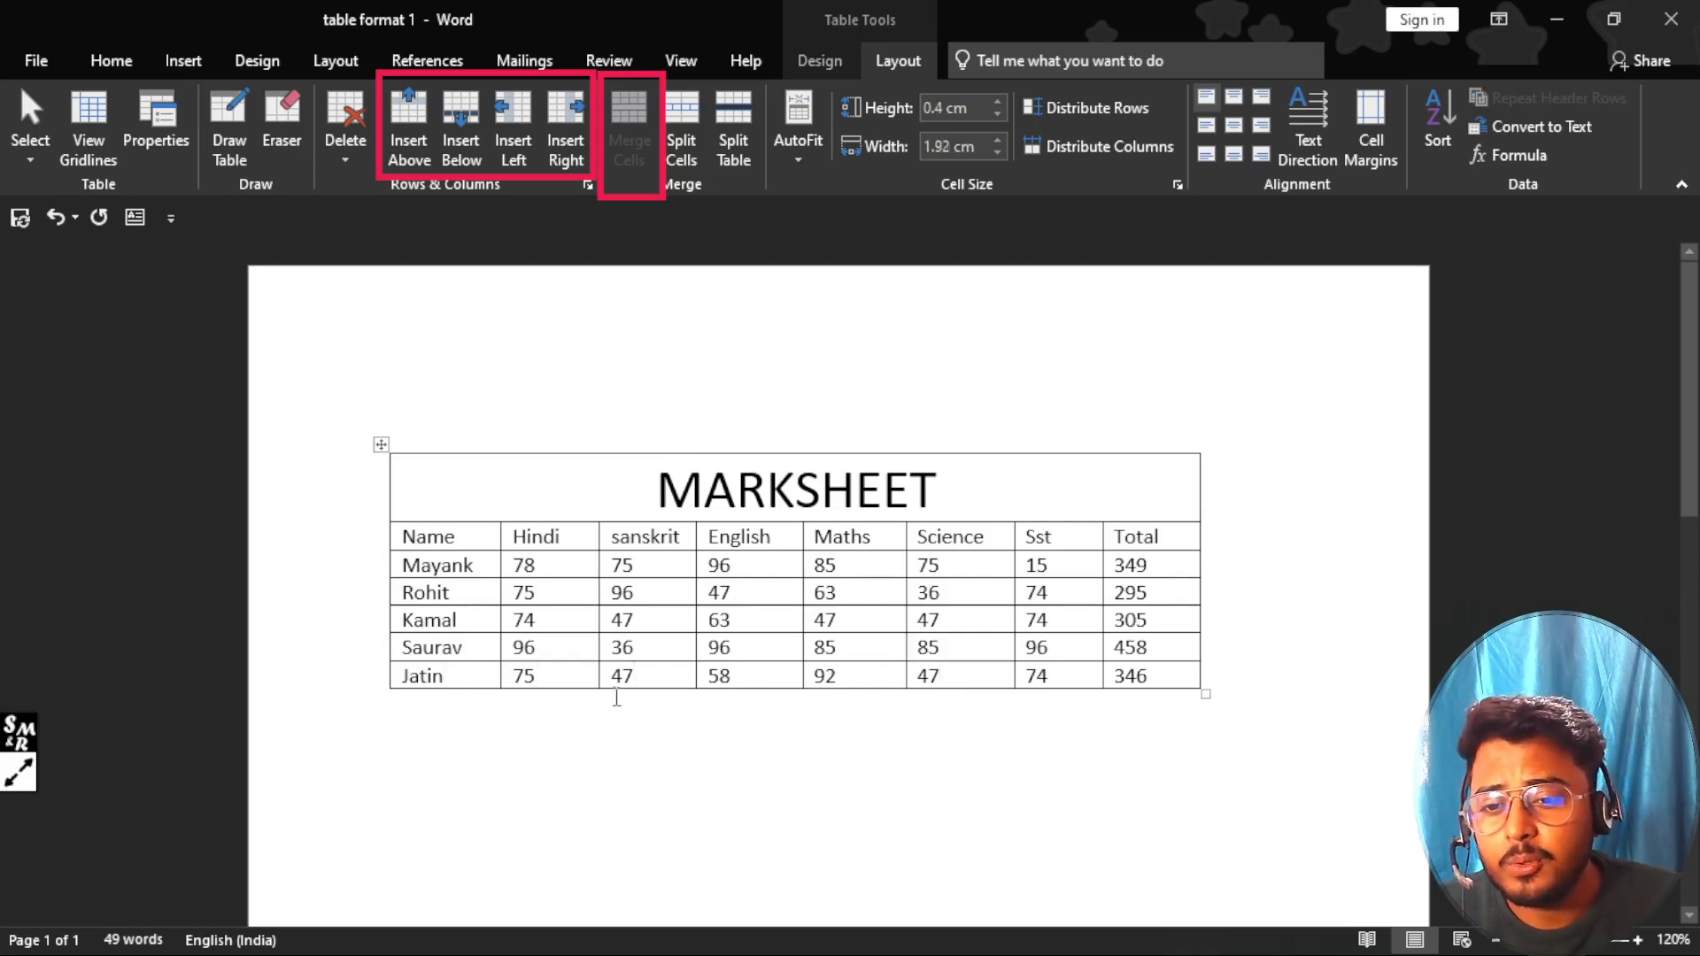
Step: Insert four empty rows below the last student's row at the end of the table
{"action": "left_click", "coordinate": [580, 680]}
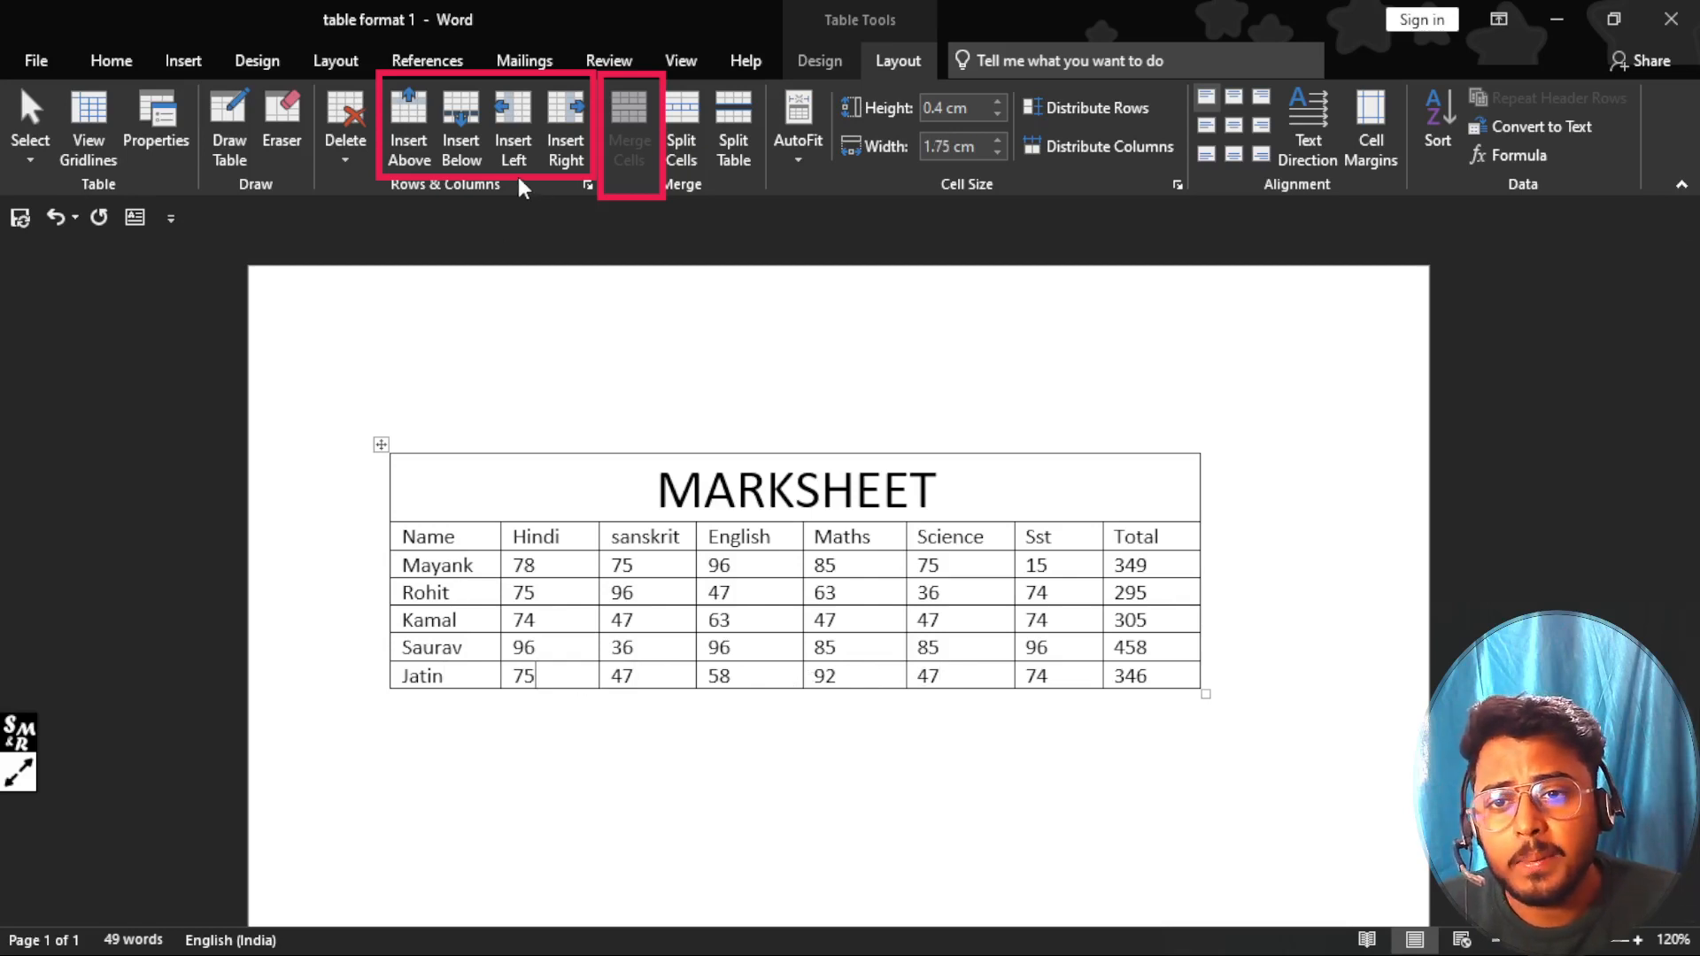
{"action": "left_click", "coordinate": [463, 124]}
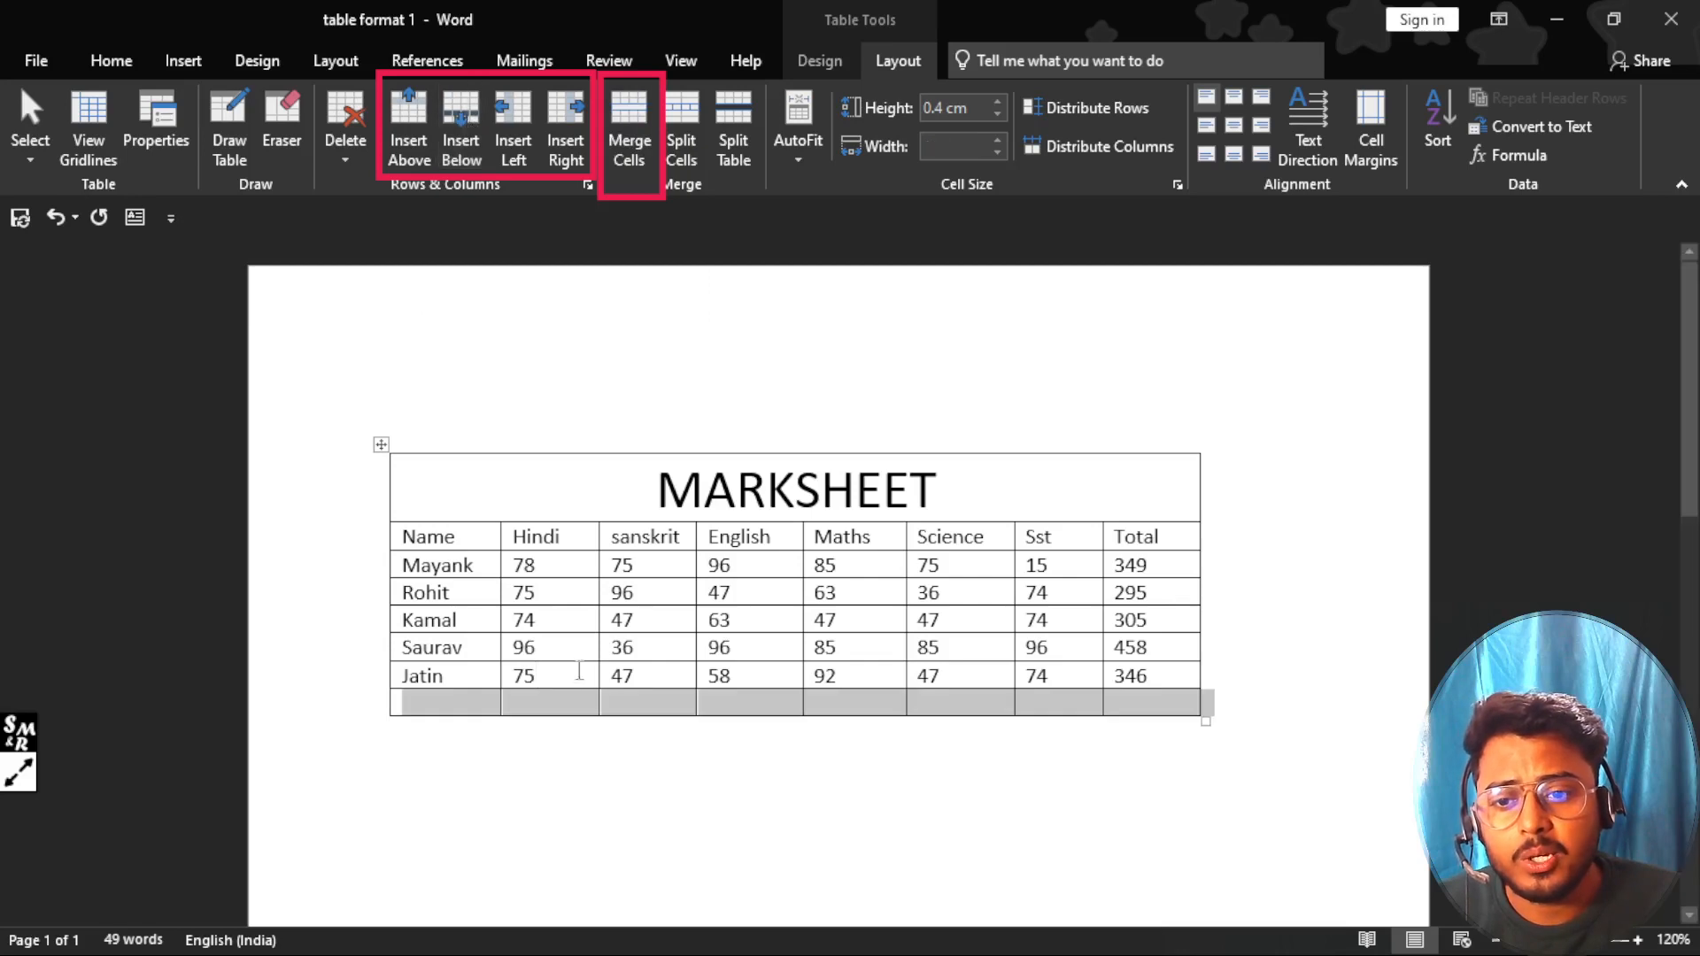
{"action": "left_click", "coordinate": [482, 708]}
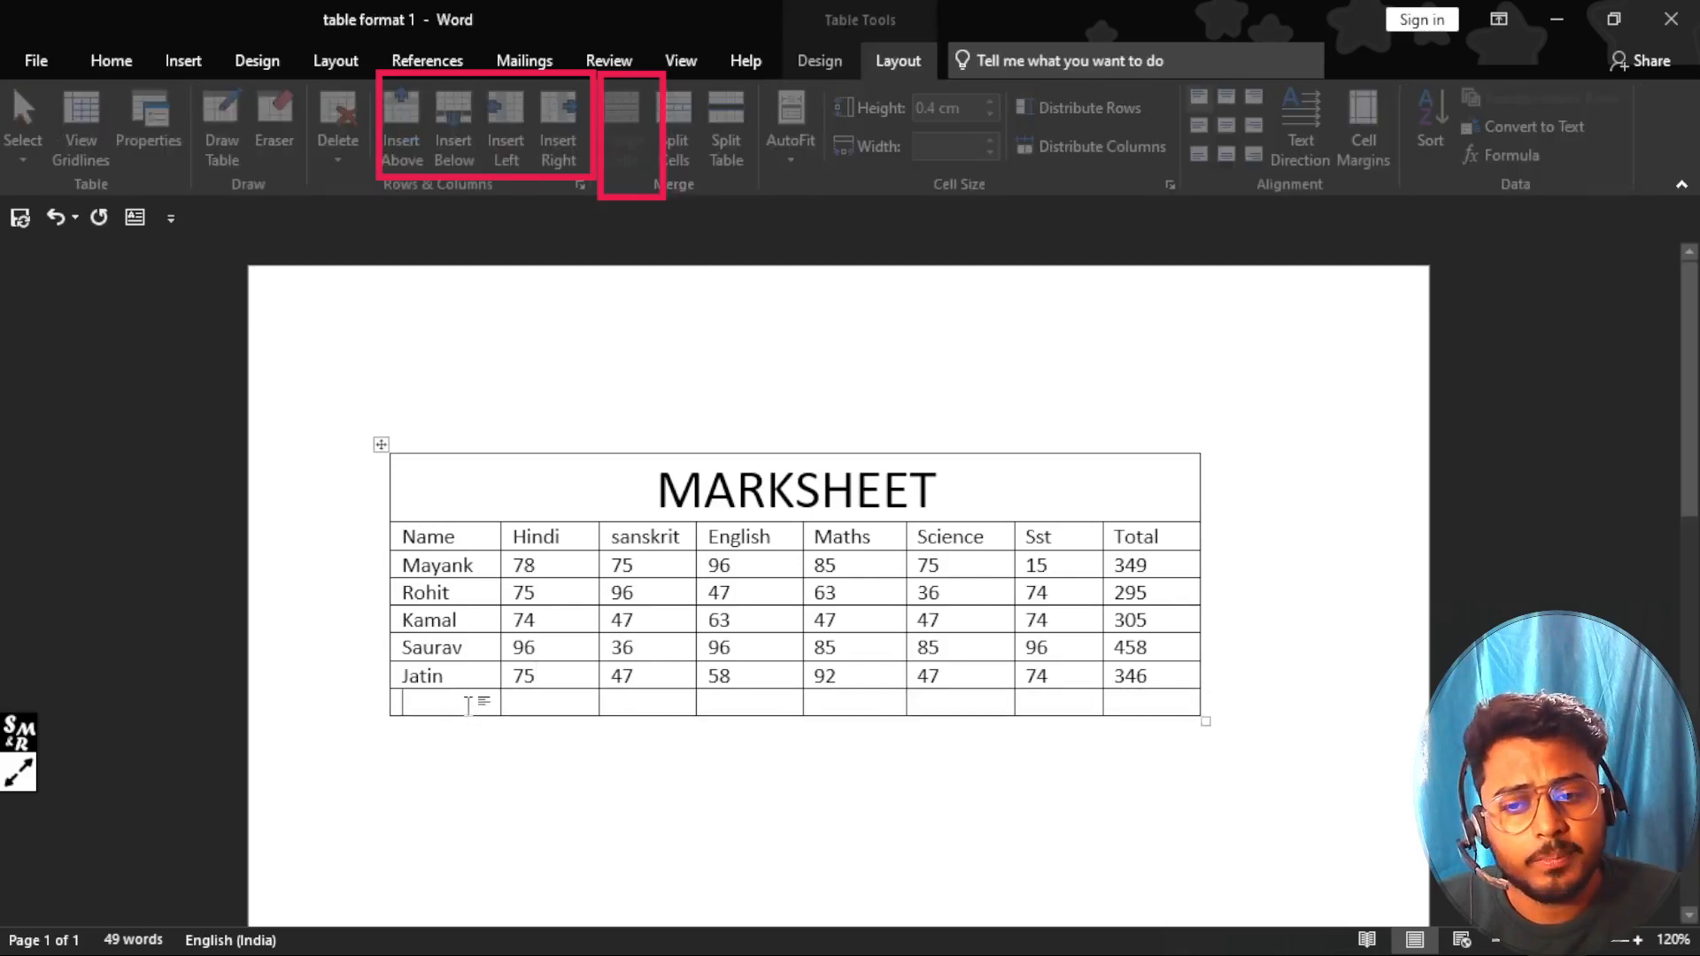
{"action": "left_click", "coordinate": [463, 124]}
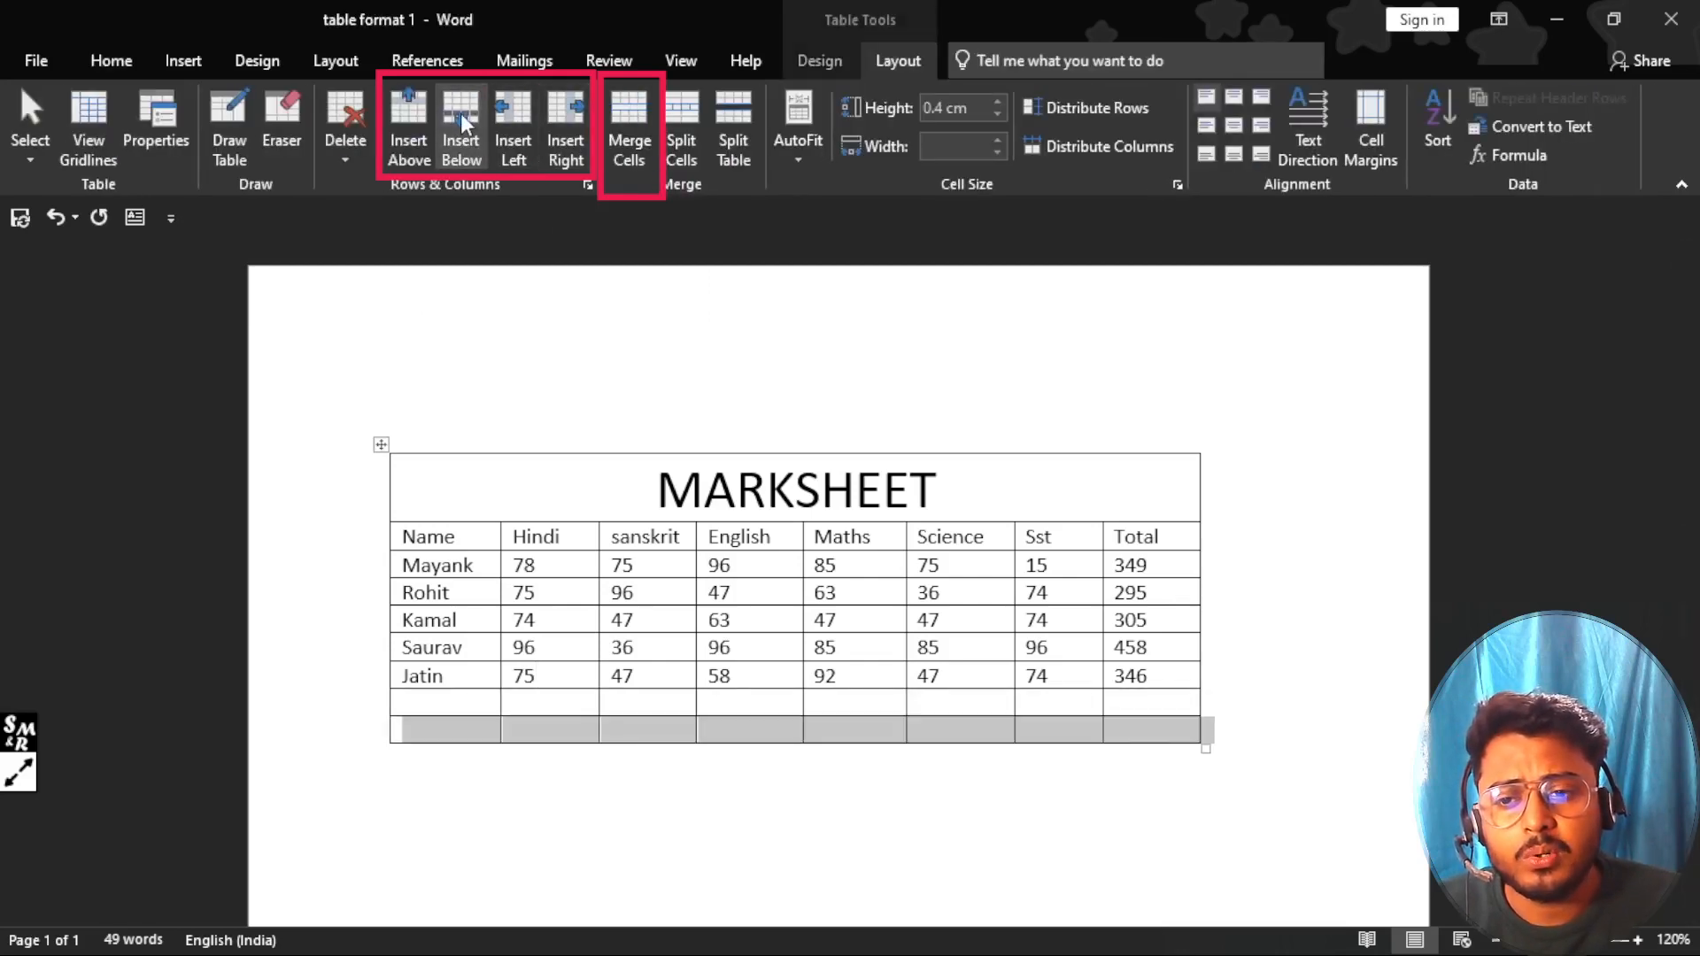
{"action": "left_click", "coordinate": [463, 124]}
{"action": "left_click", "coordinate": [462, 124]}
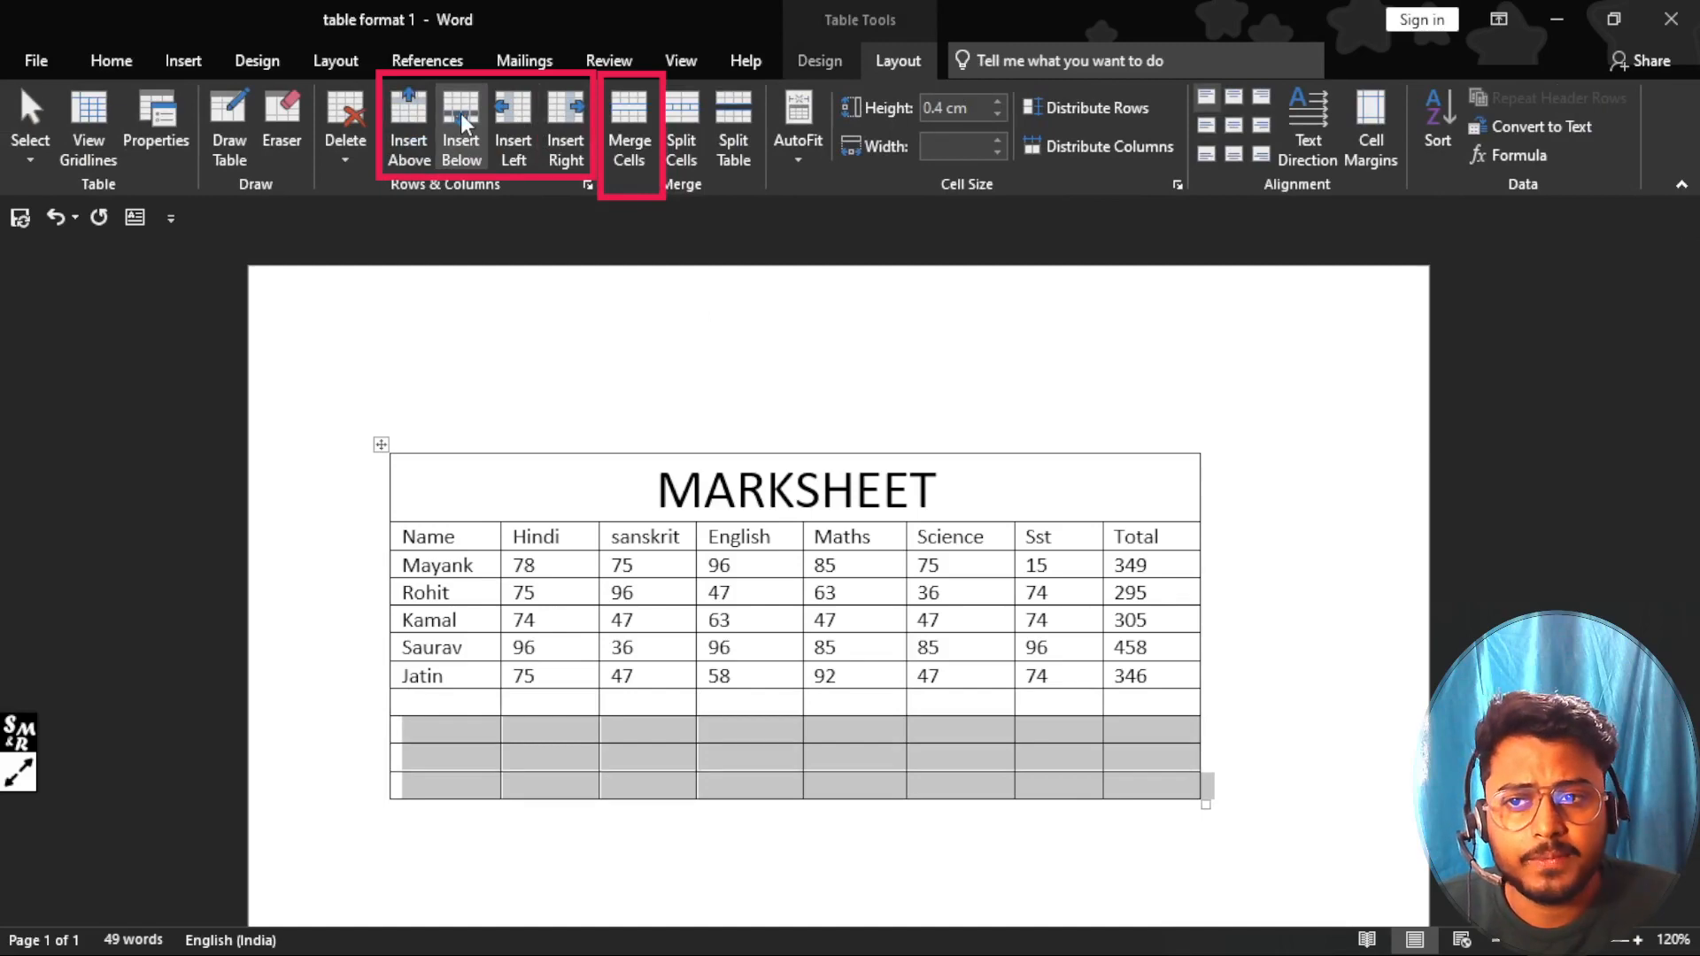
Step: Delete two of the empty rows at the end of the table, leaving two below the last student
{"action": "left_click", "coordinate": [343, 150]}
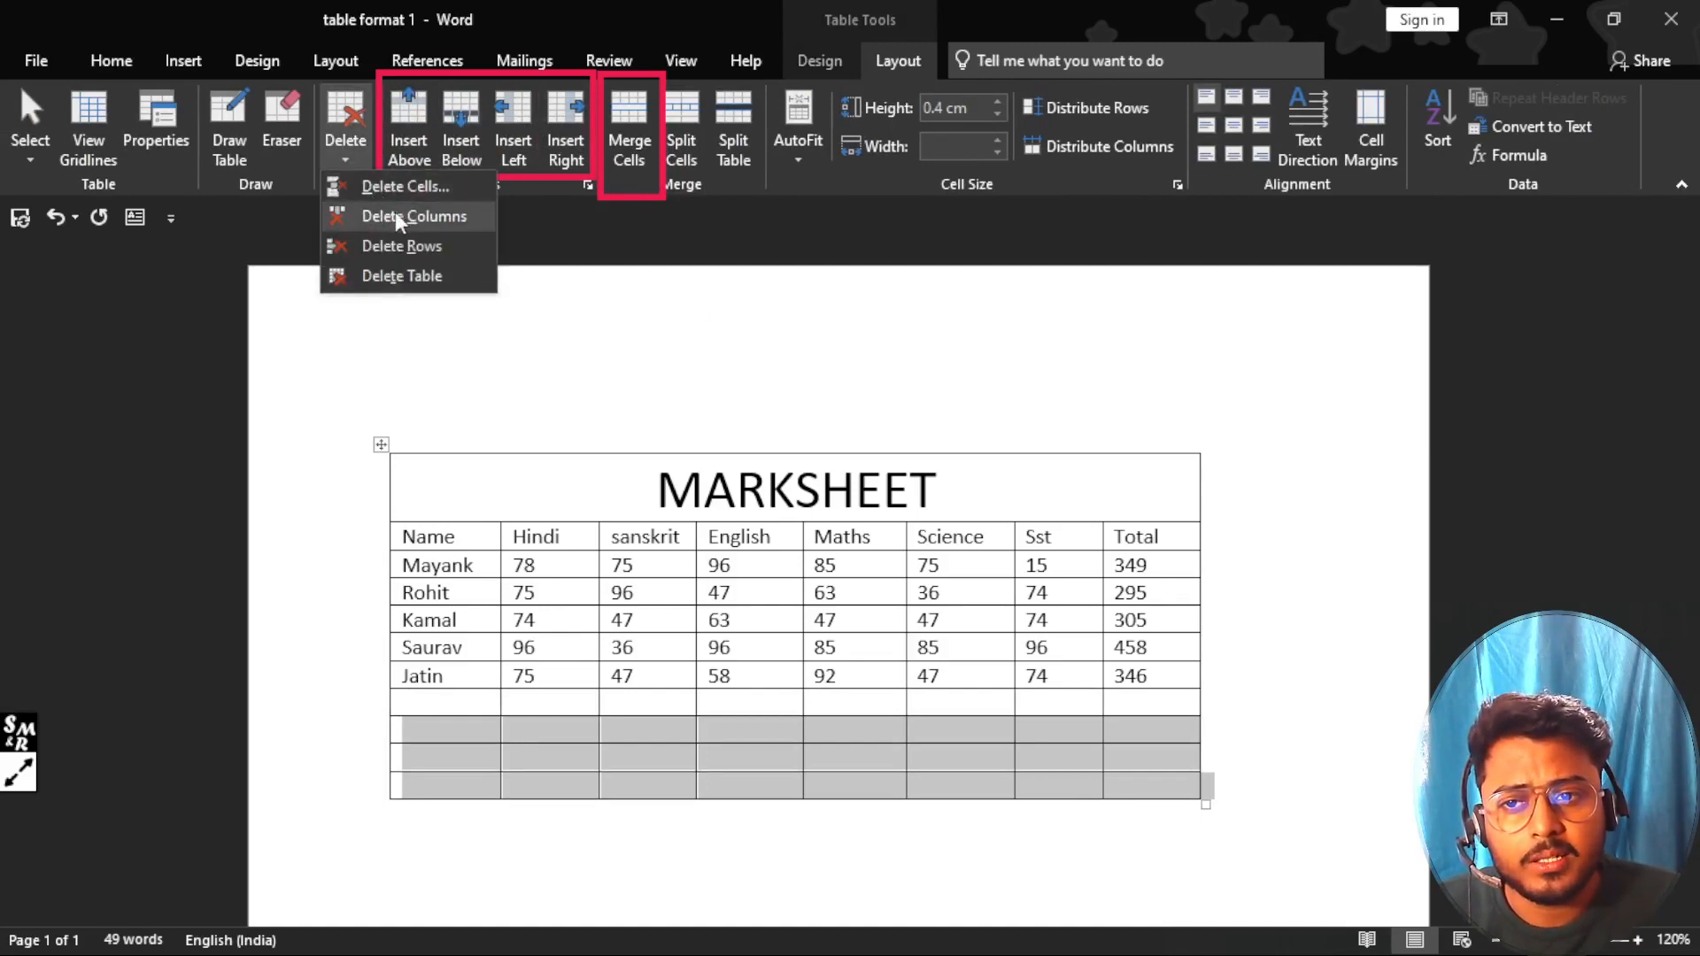
{"action": "left_click", "coordinate": [416, 246]}
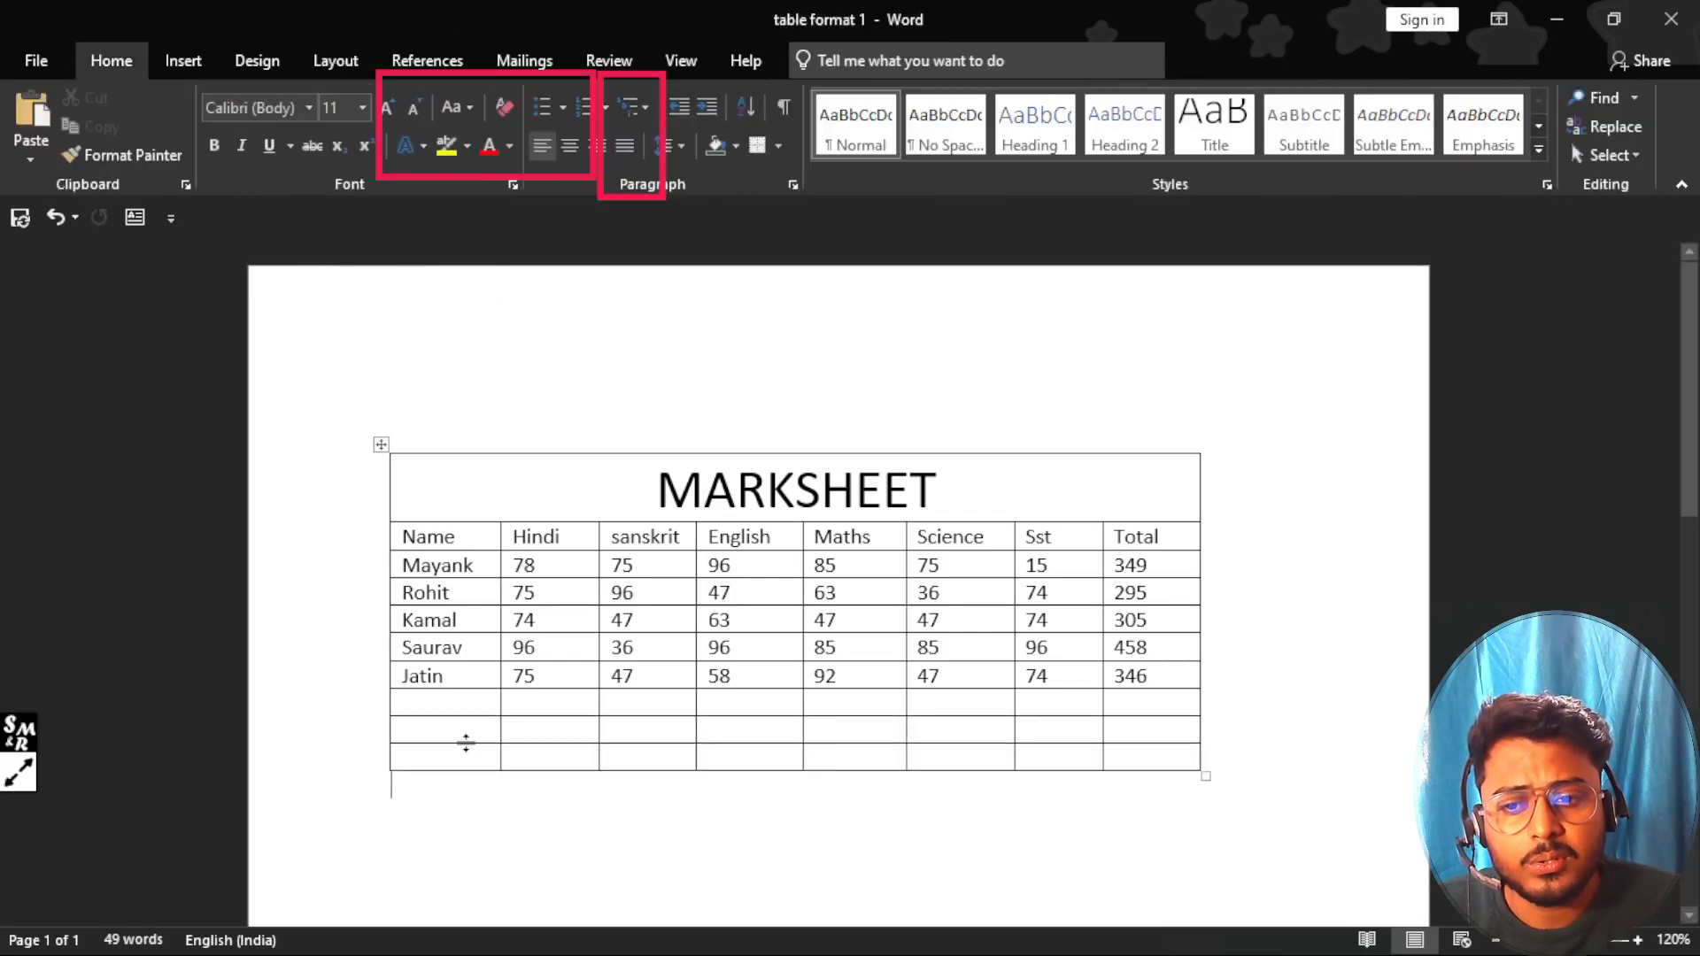
{"action": "left_click_drag", "start_coordinate": [505, 733], "coordinate": [473, 742]}
{"action": "left_click", "coordinate": [473, 742]}
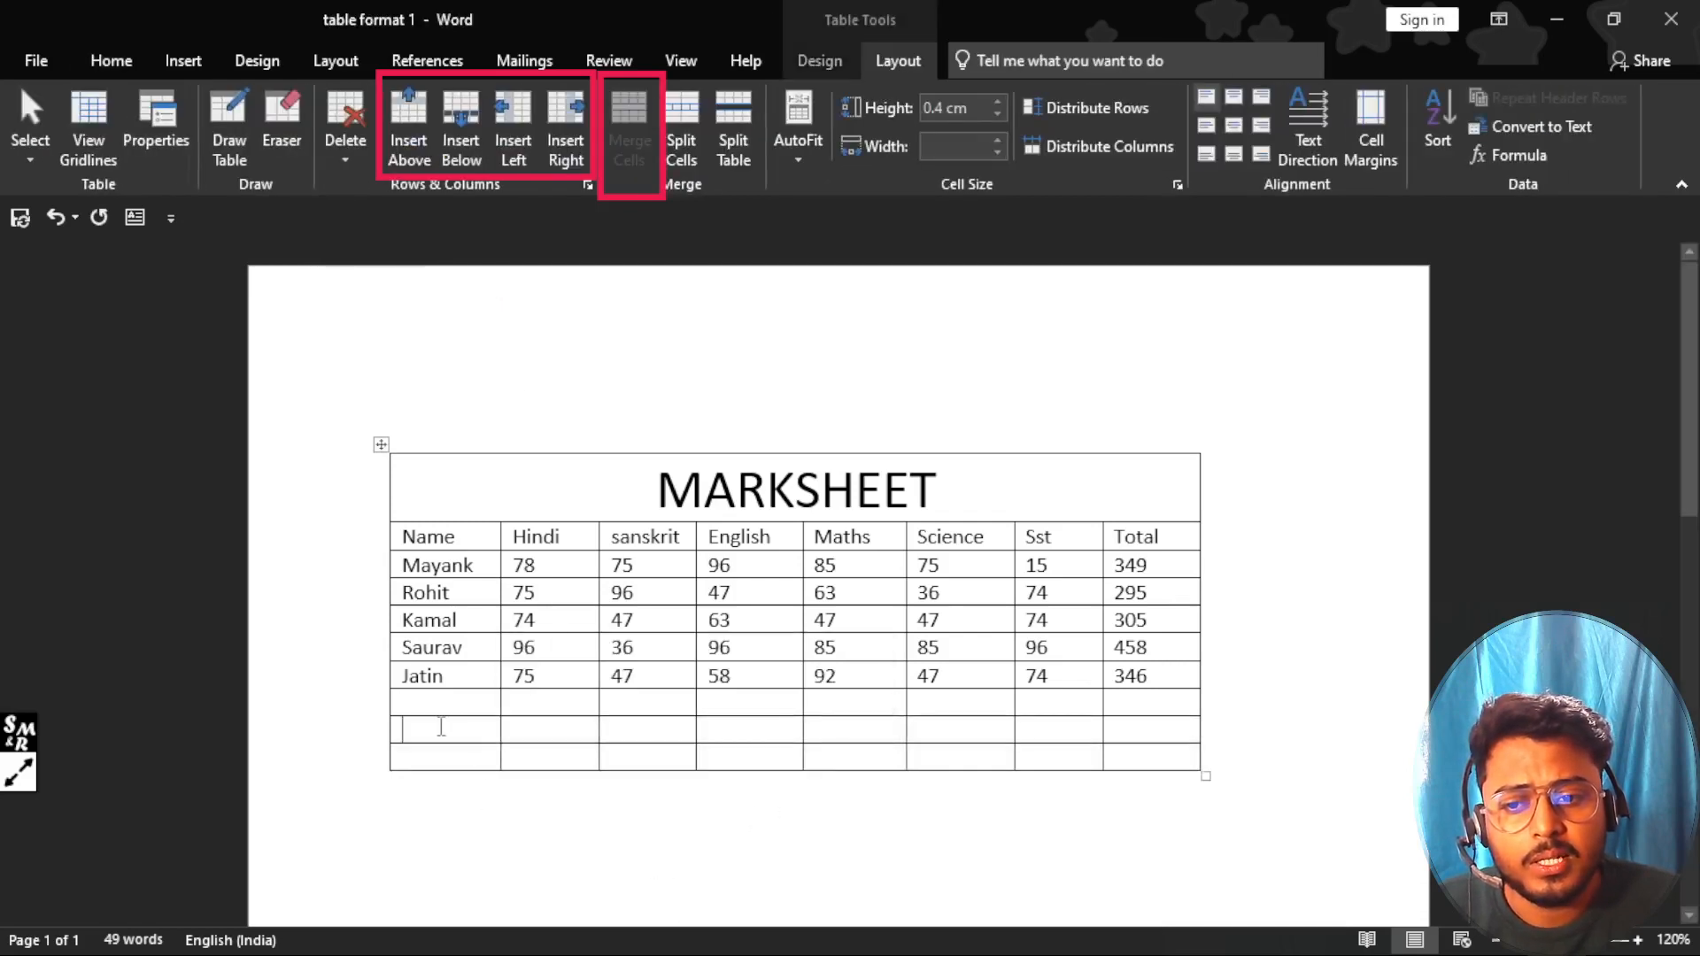
{"action": "left_click", "coordinate": [347, 147]}
{"action": "left_click", "coordinate": [391, 246]}
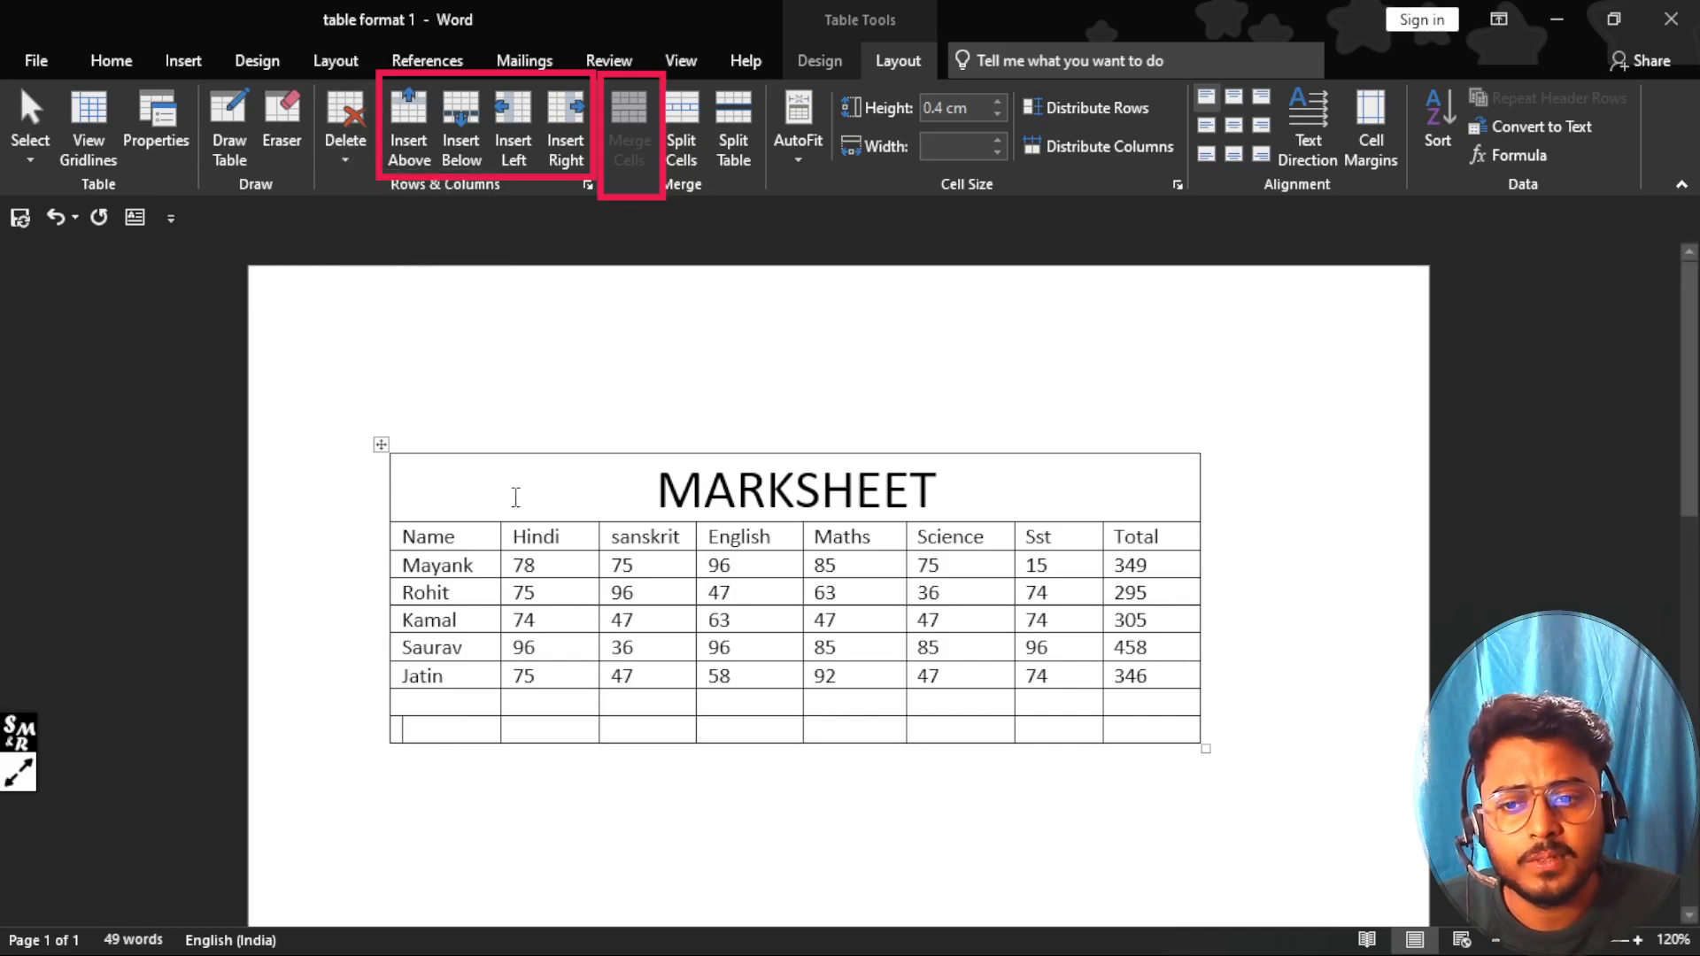
Step: Enter a new student's name with only the first letter capitalised in the Name column of the first empty row
{"action": "left_click", "coordinate": [462, 705]}
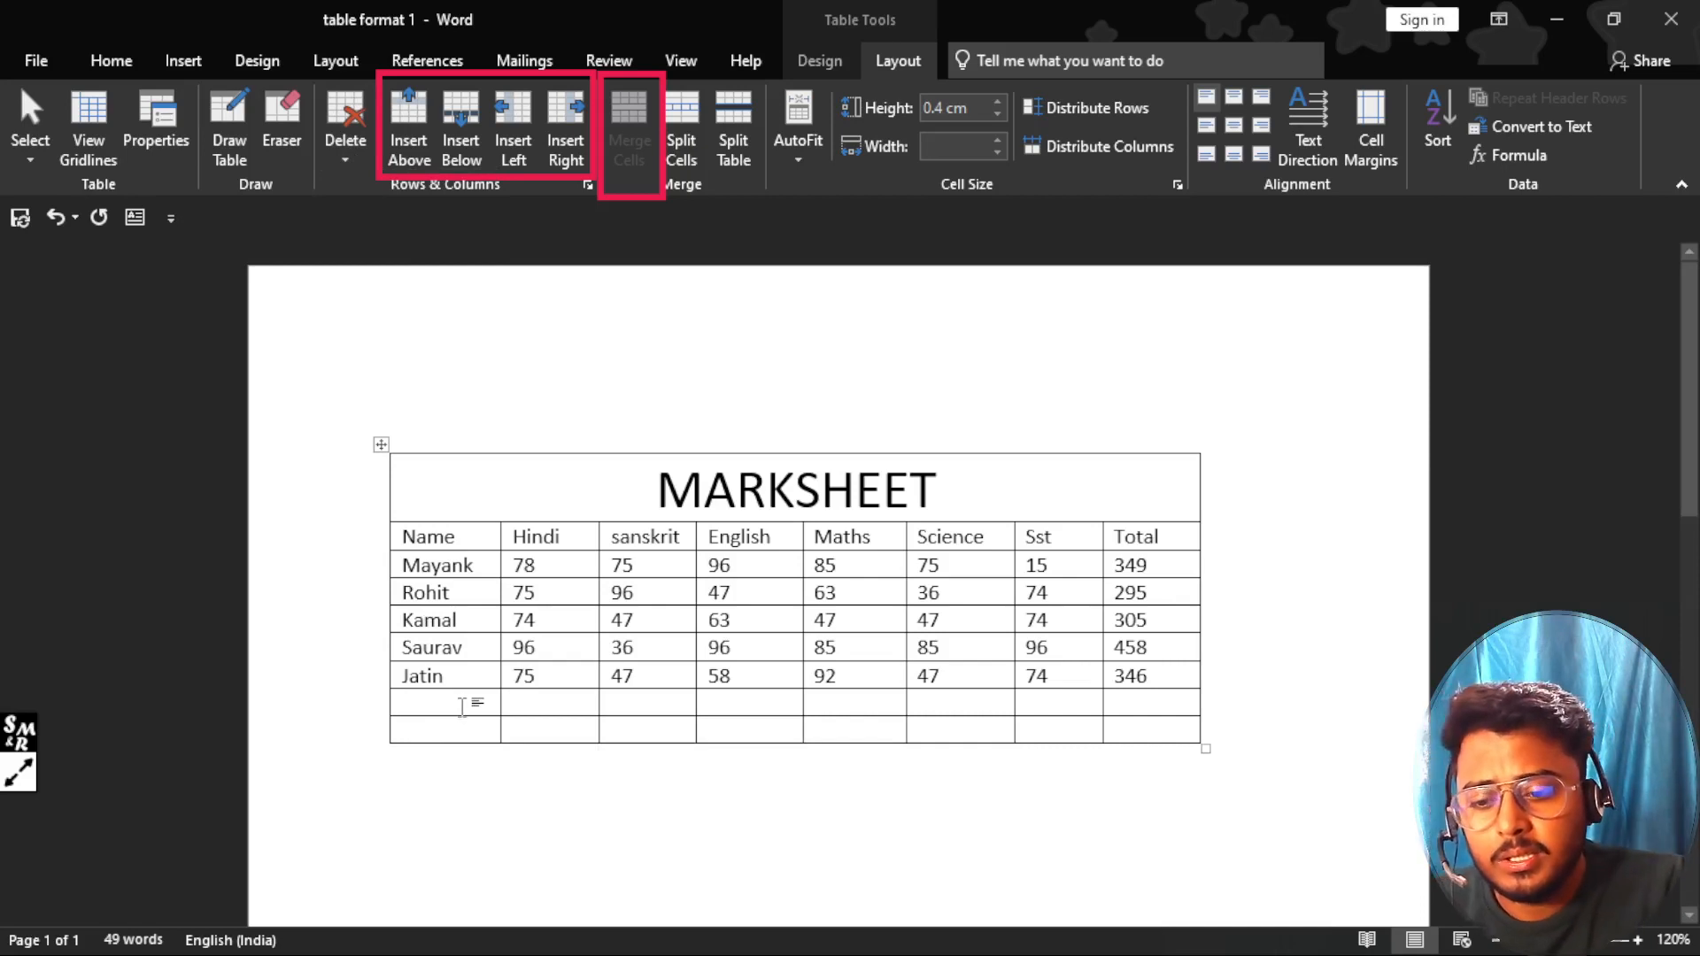
{"action": "type", "text": "KUNDAN"}
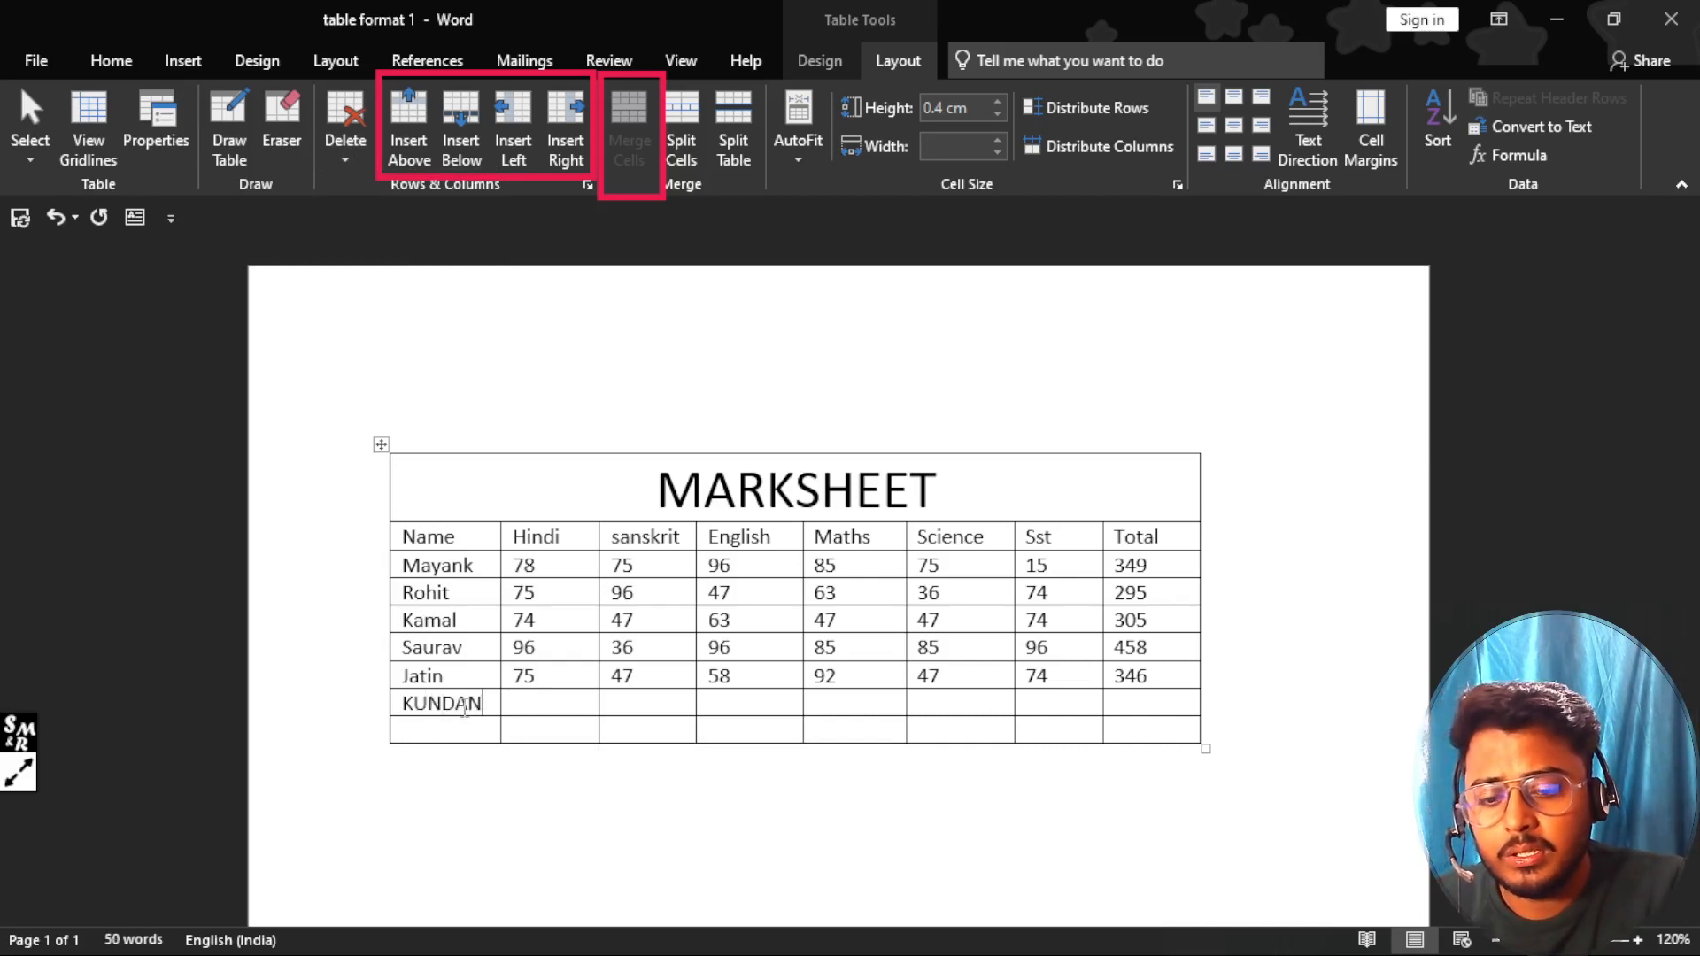
{"action": "key", "text": "BackSpace"}
{"action": "key", "text": "BackSpace"}
{"action": "key", "text": "BackSpace"}
{"action": "key", "text": "BackSpace"}
{"action": "key", "text": "BackSpace"}
{"action": "key", "text": "BackSpace"}
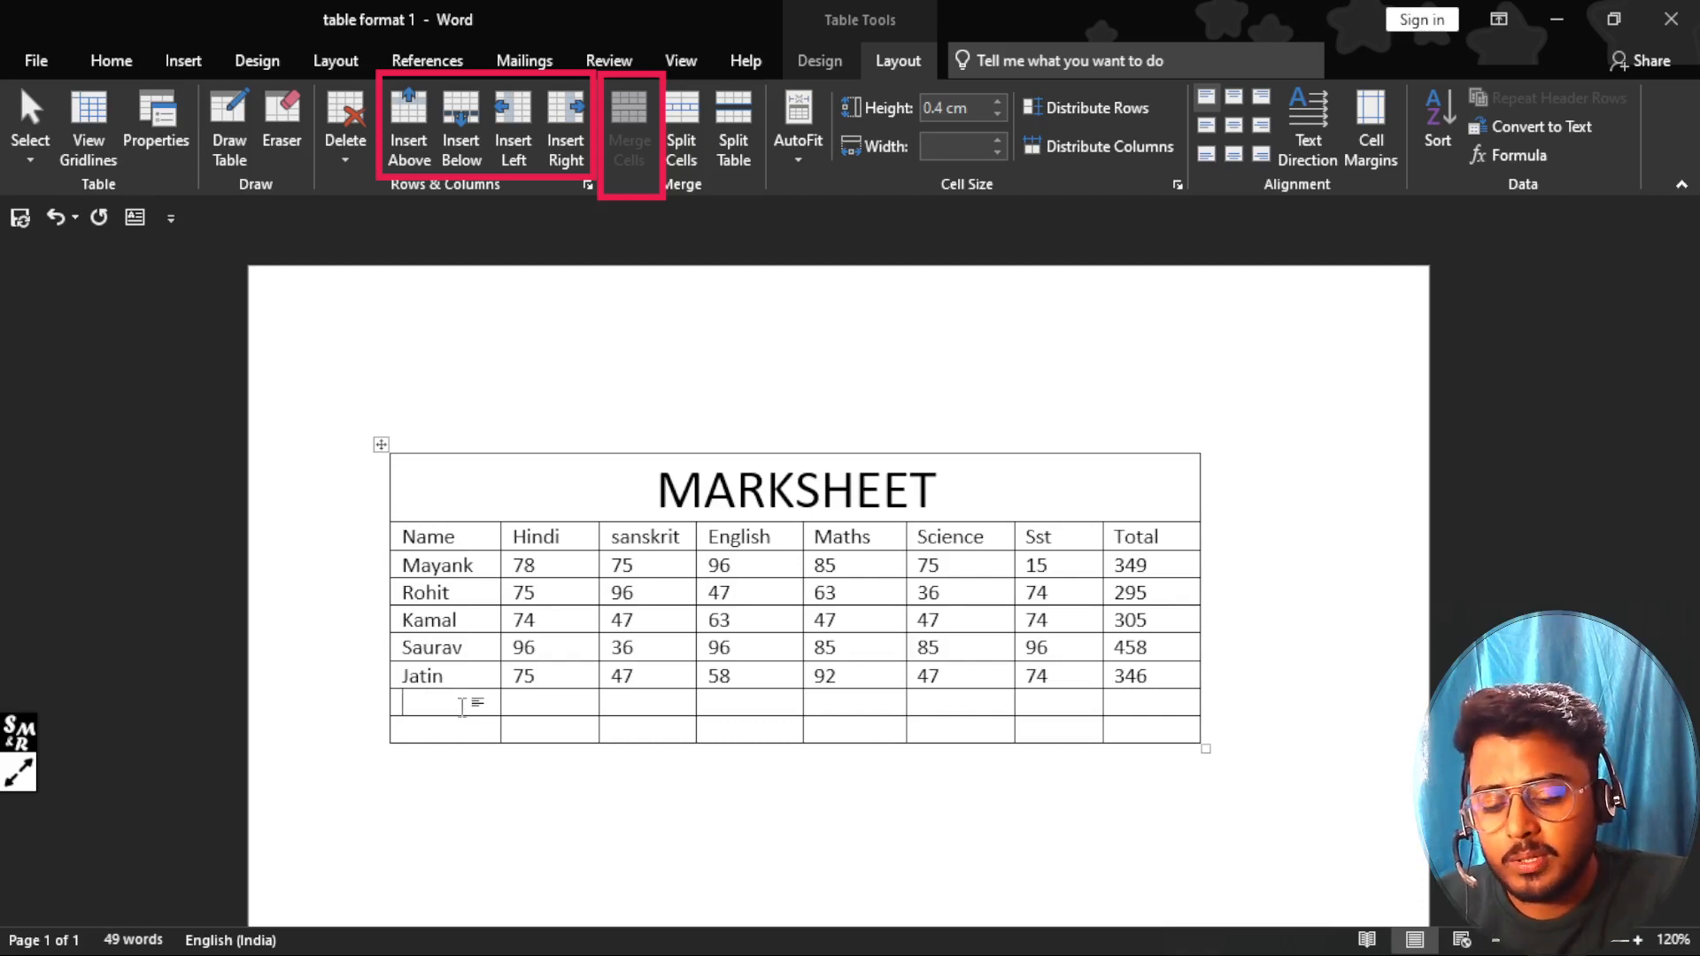
{"action": "type", "text": "kundan"}
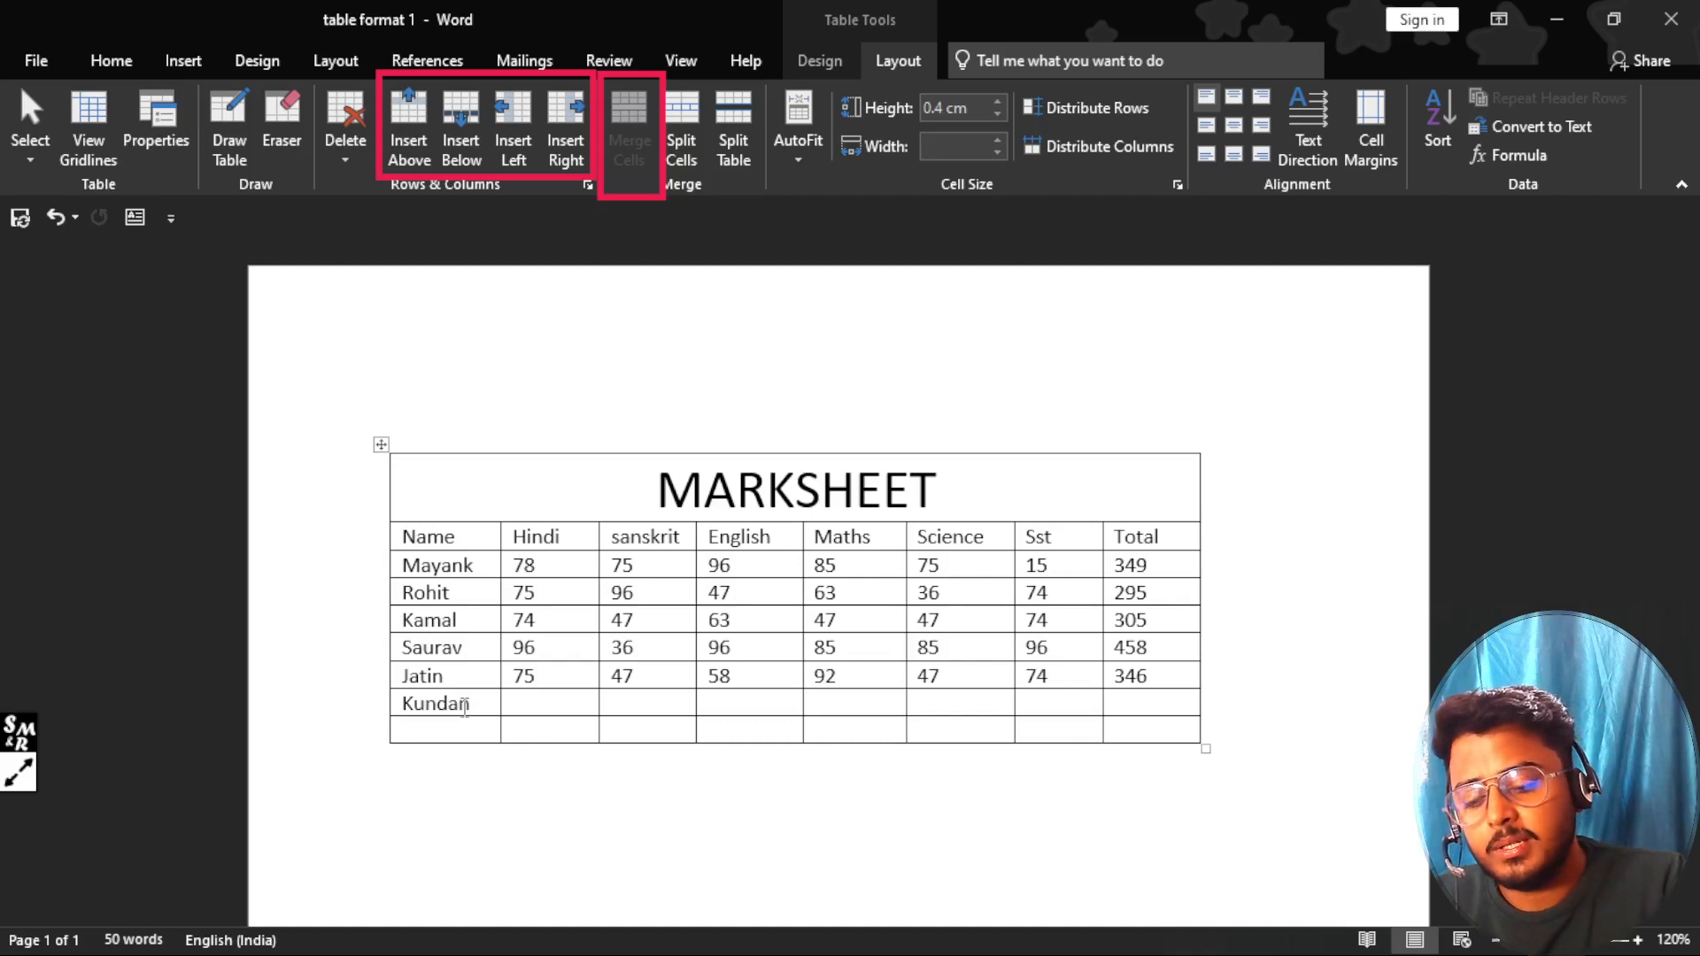
Step: Enter another student's name in the Name column of the table's last row
{"action": "type", "text": "ravi"}
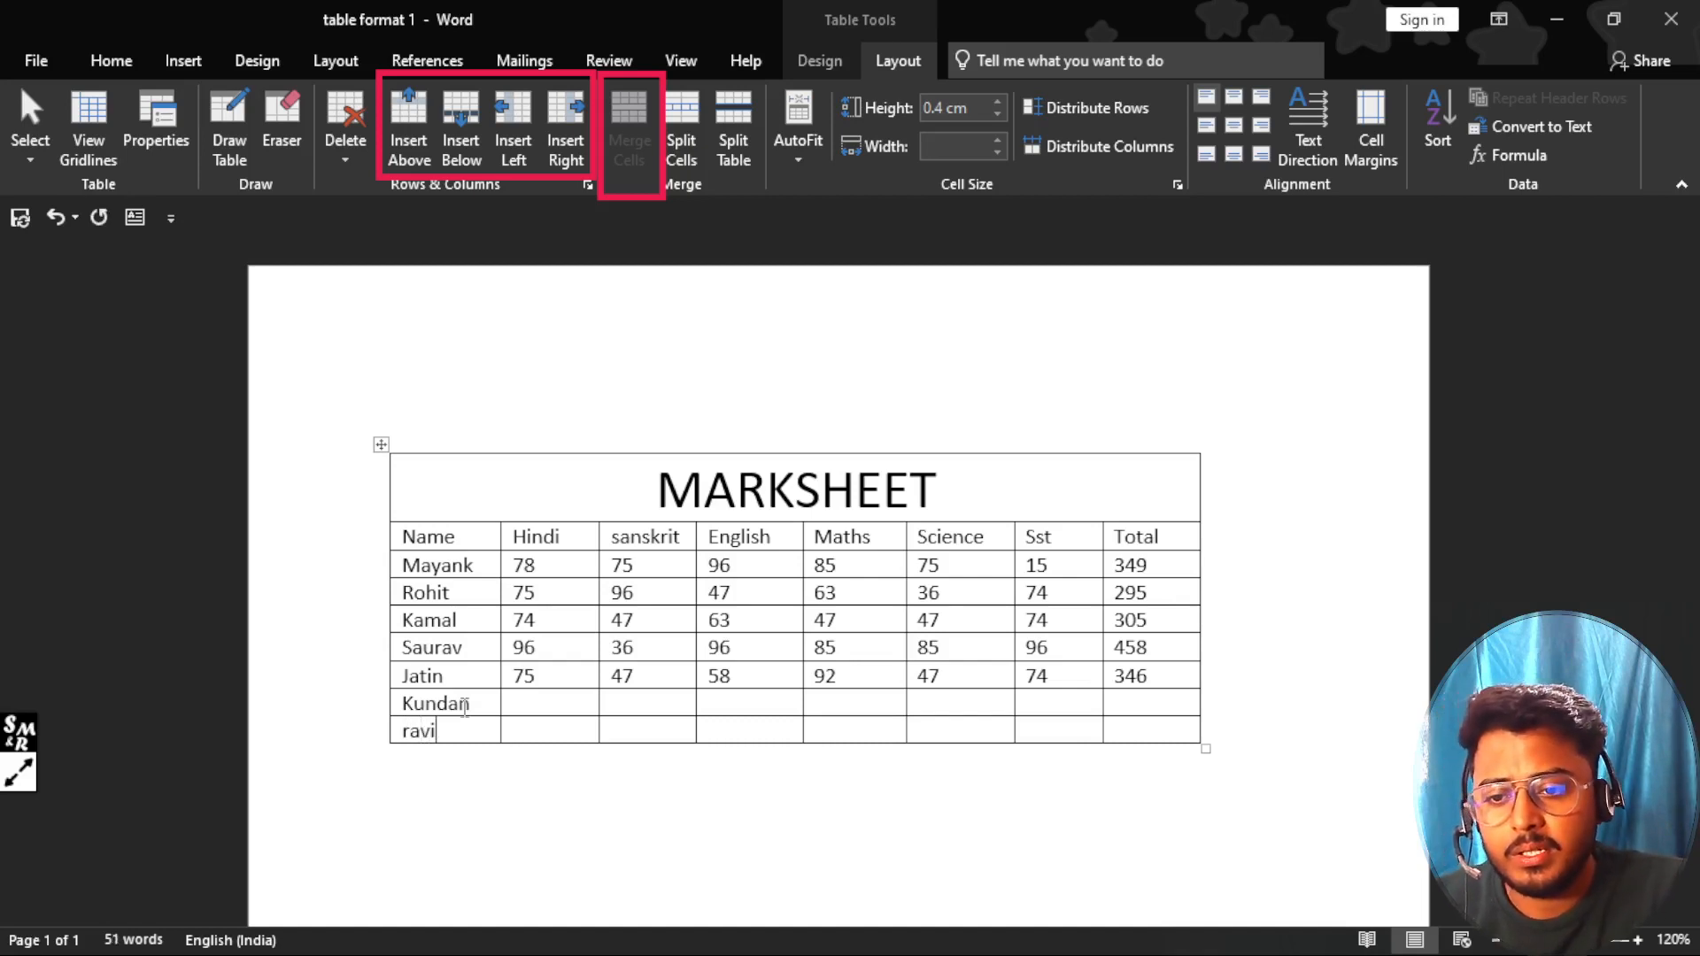
{"action": "key", "text": "Tab"}
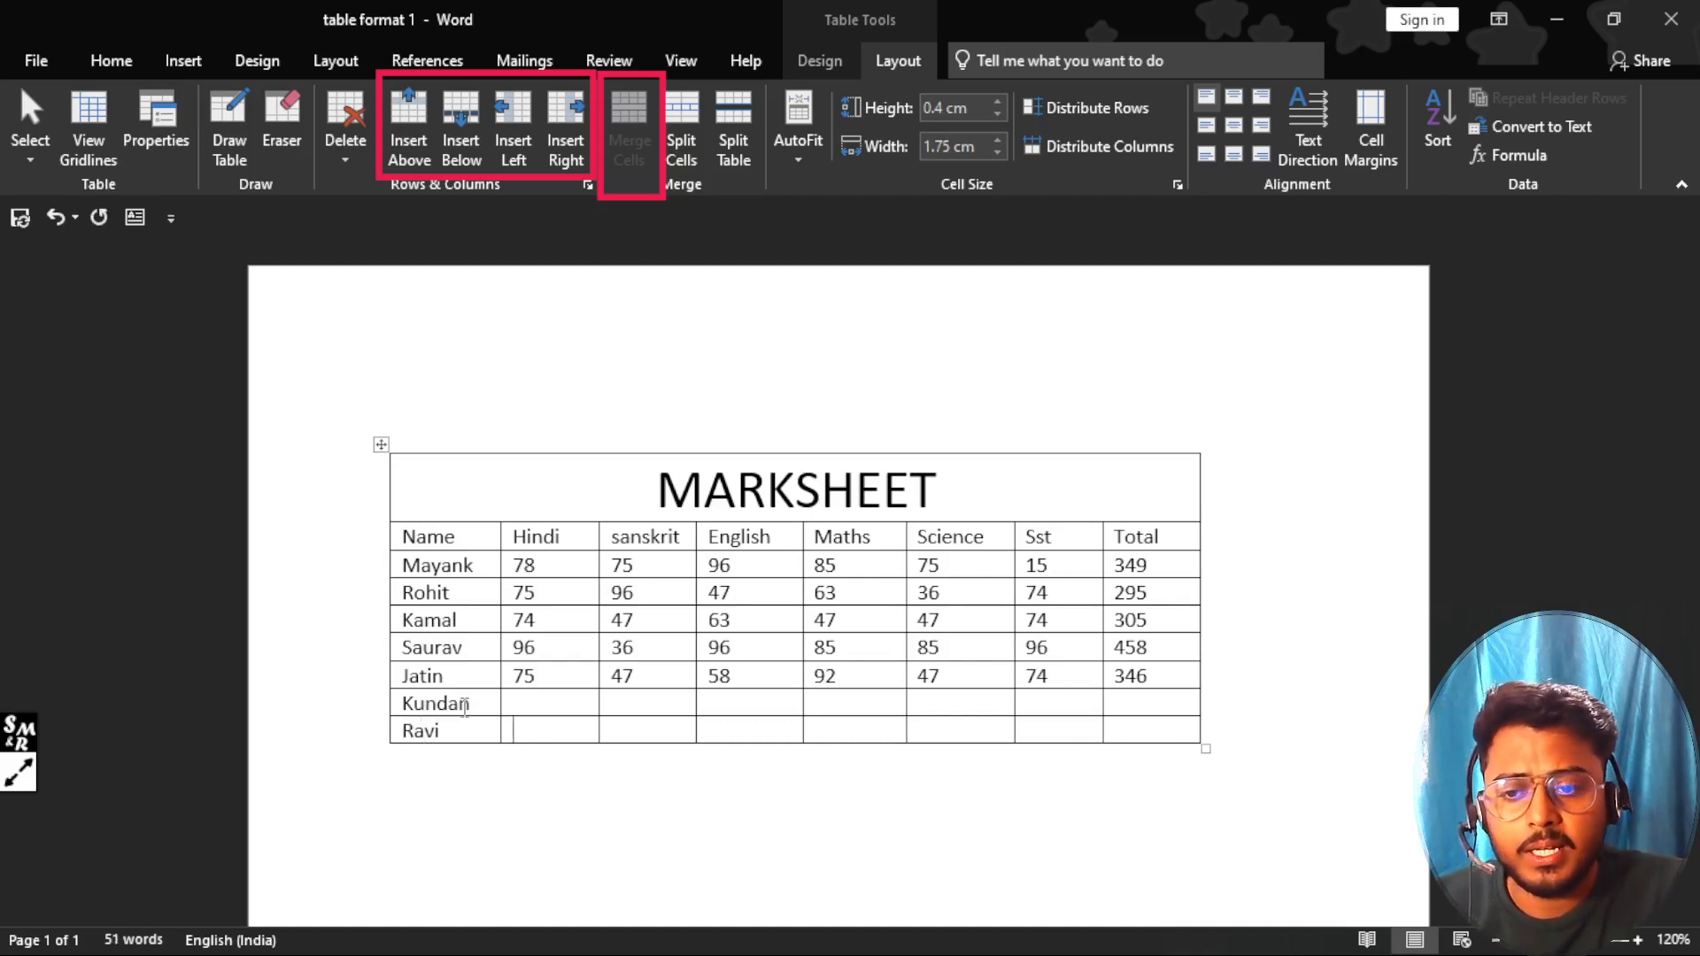
Step: Fill the second-to-last row with the marks 75, 96, 85, 27, 63 and 84 from Hindi through Sst
{"action": "key", "text": "Up"}
{"action": "type", "text": "75 "}
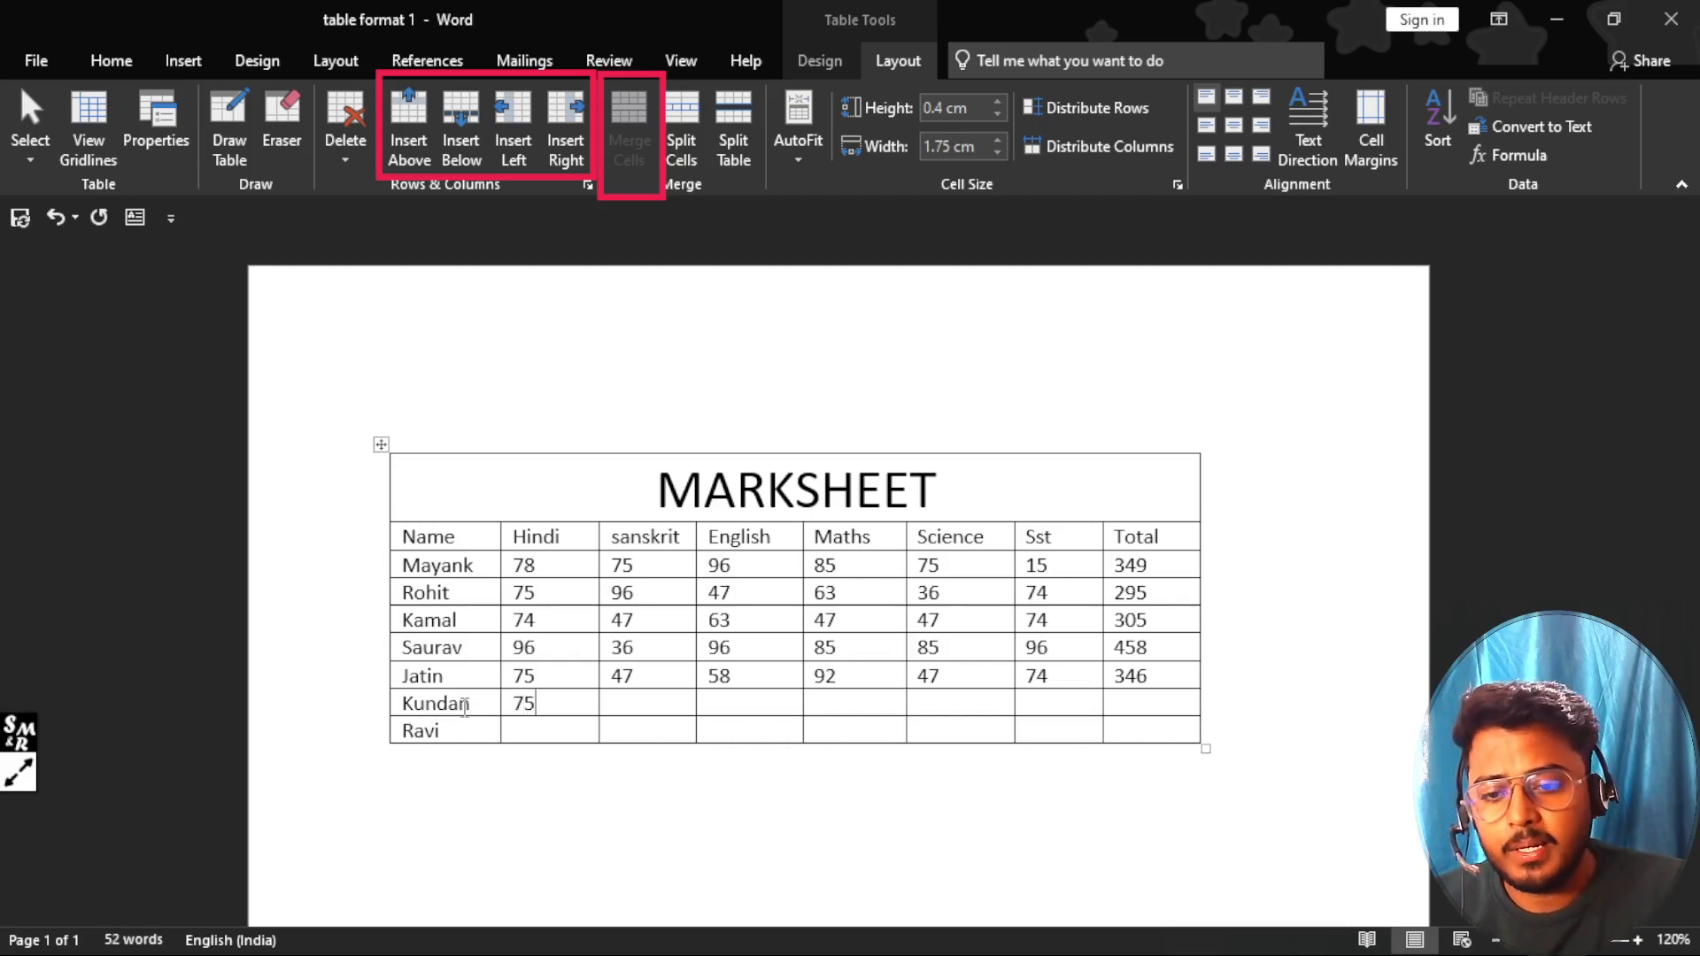
{"action": "type", "text": "96"}
{"action": "key", "text": "Tab"}
{"action": "type", "text": "85"}
{"action": "key", "text": "Tab"}
{"action": "type", "text": "27"}
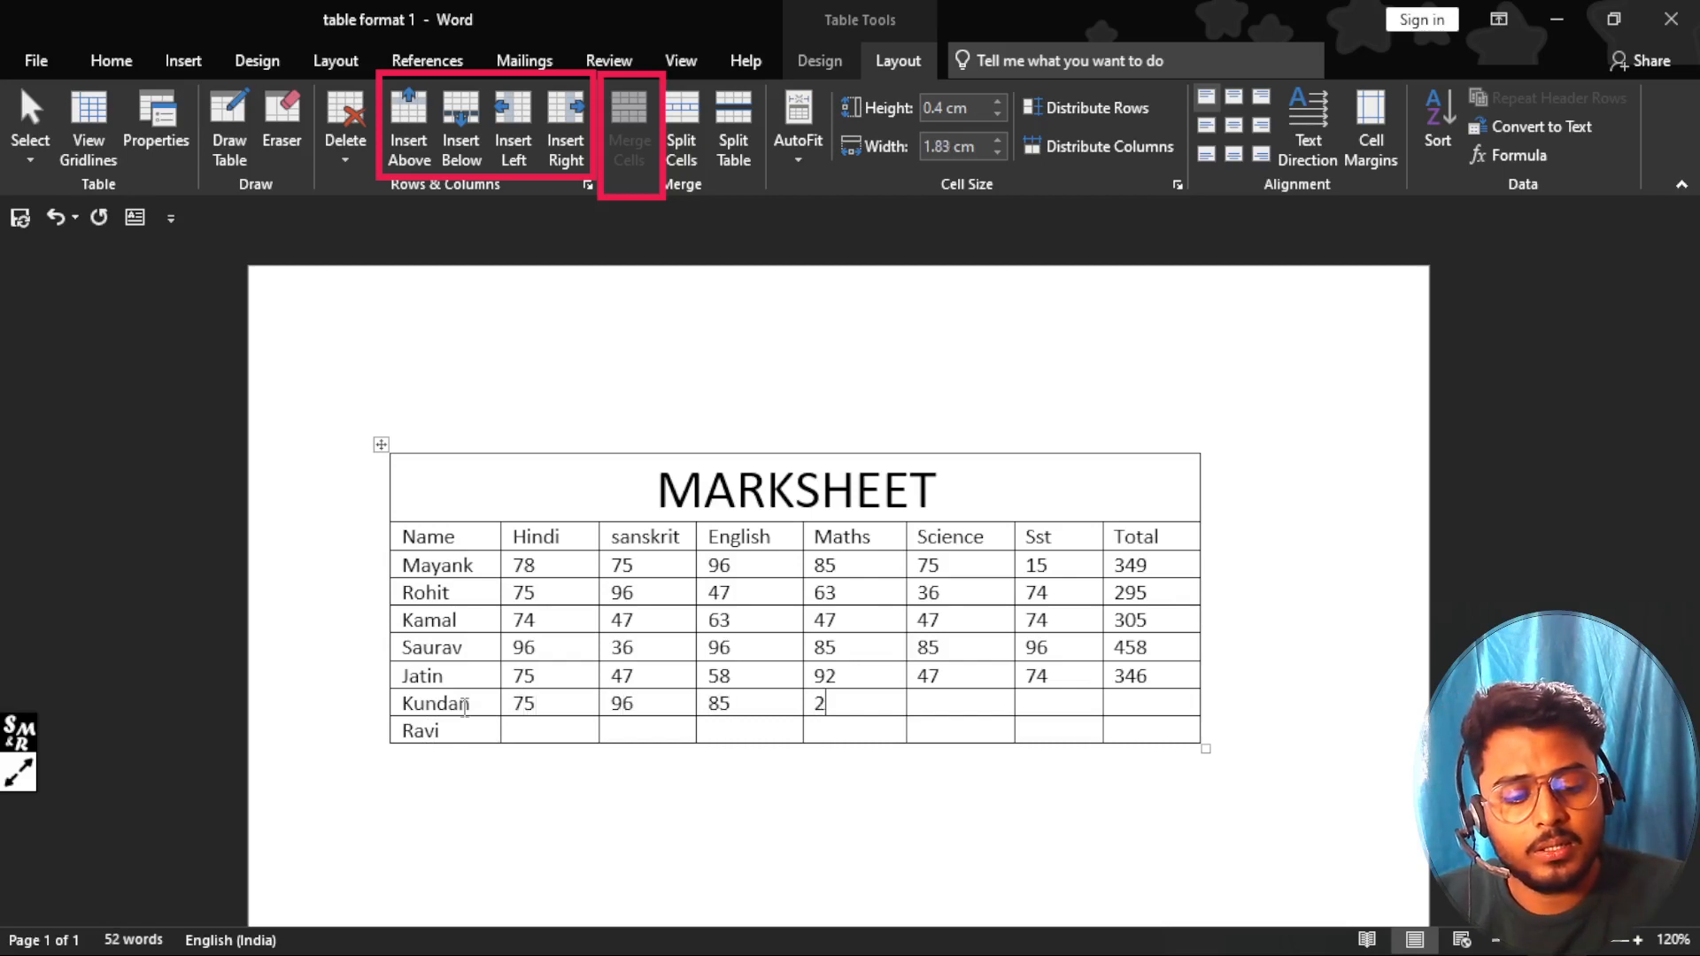
{"action": "key", "text": "Tab"}
{"action": "type", "text": "63"}
{"action": "key", "text": "Tab"}
{"action": "type", "text": "84"}
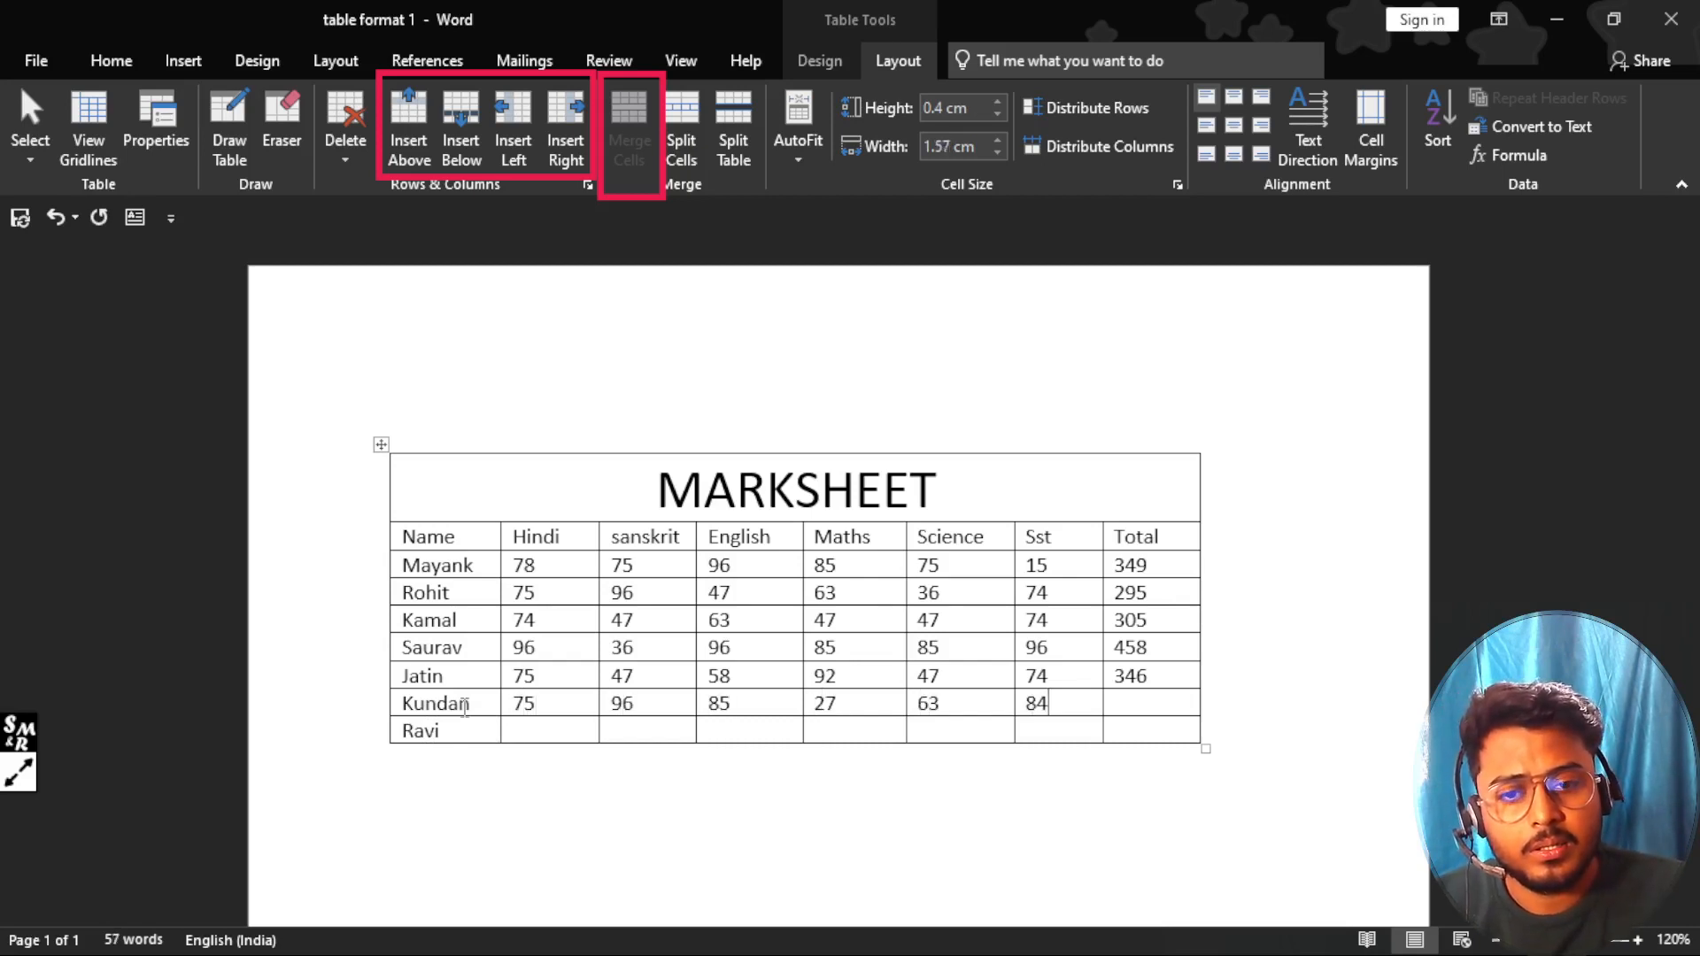
Step: Enter the last student's marks as 74 for Hindi, 85 for sanskrit and 96 for English
{"action": "key", "text": "Down"}
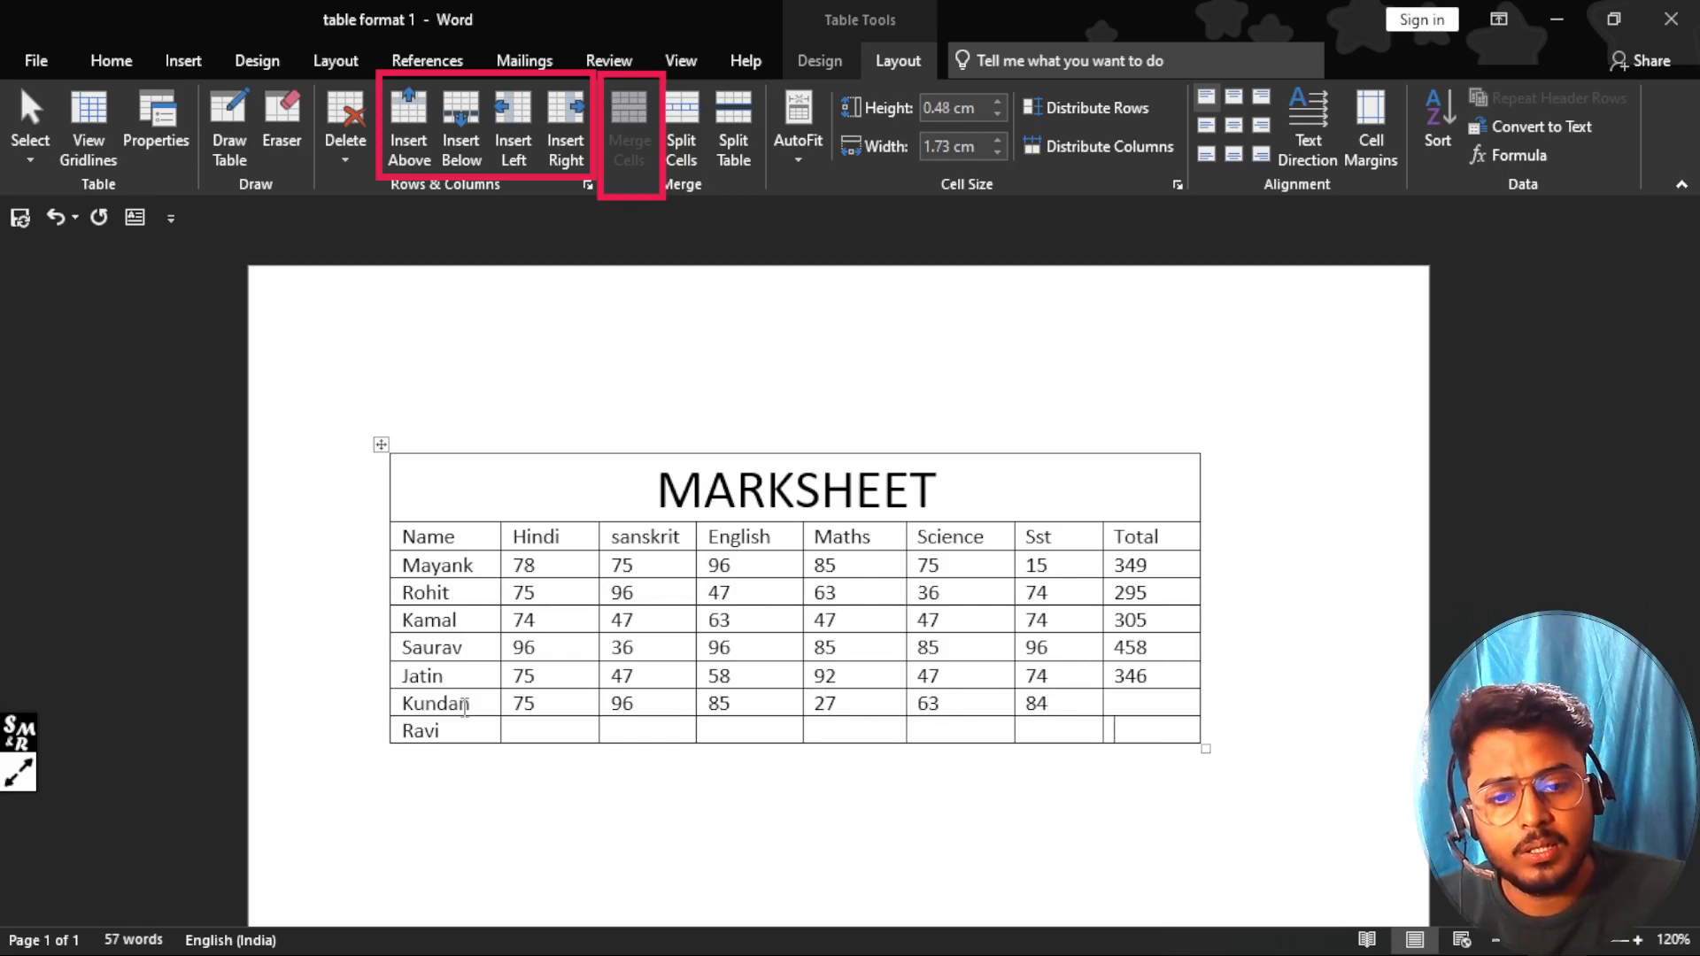
{"action": "key", "text": "Left"}
{"action": "key", "text": "Left"}
{"action": "key", "text": "Left"}
{"action": "key", "text": "Left"}
{"action": "key", "text": "Left"}
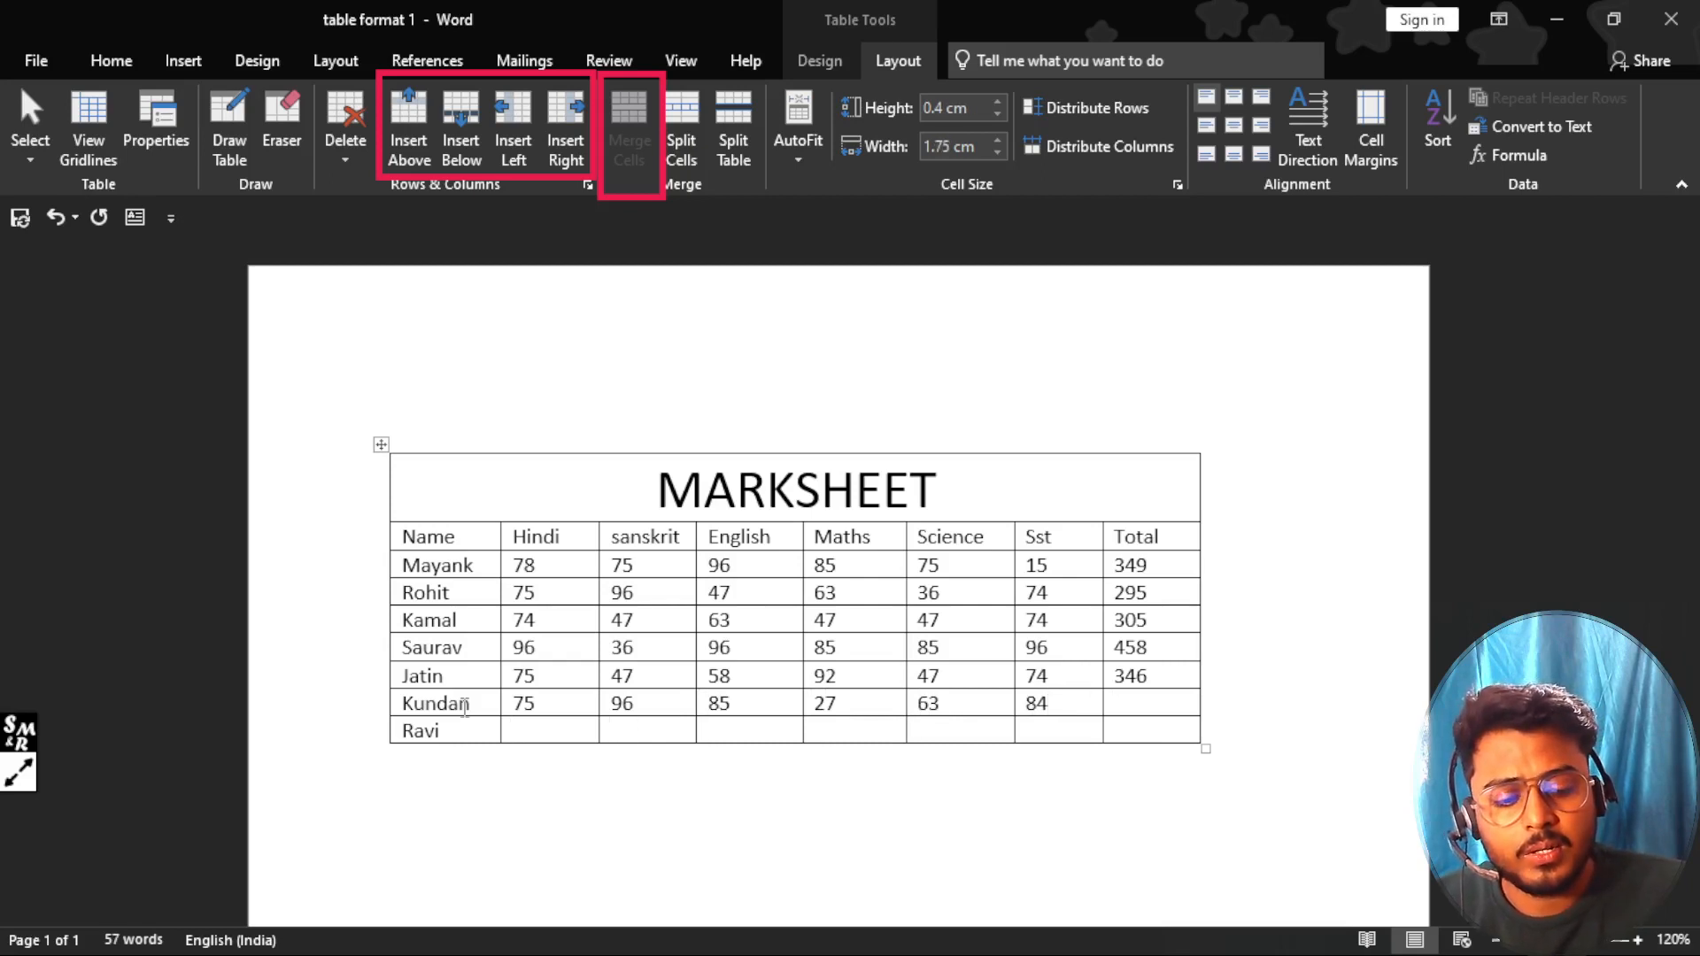
{"action": "type", "text": "74"}
{"action": "key", "text": "Tab"}
{"action": "type", "text": "85"}
{"action": "key", "text": "Tab"}
{"action": "type", "text": "96"}
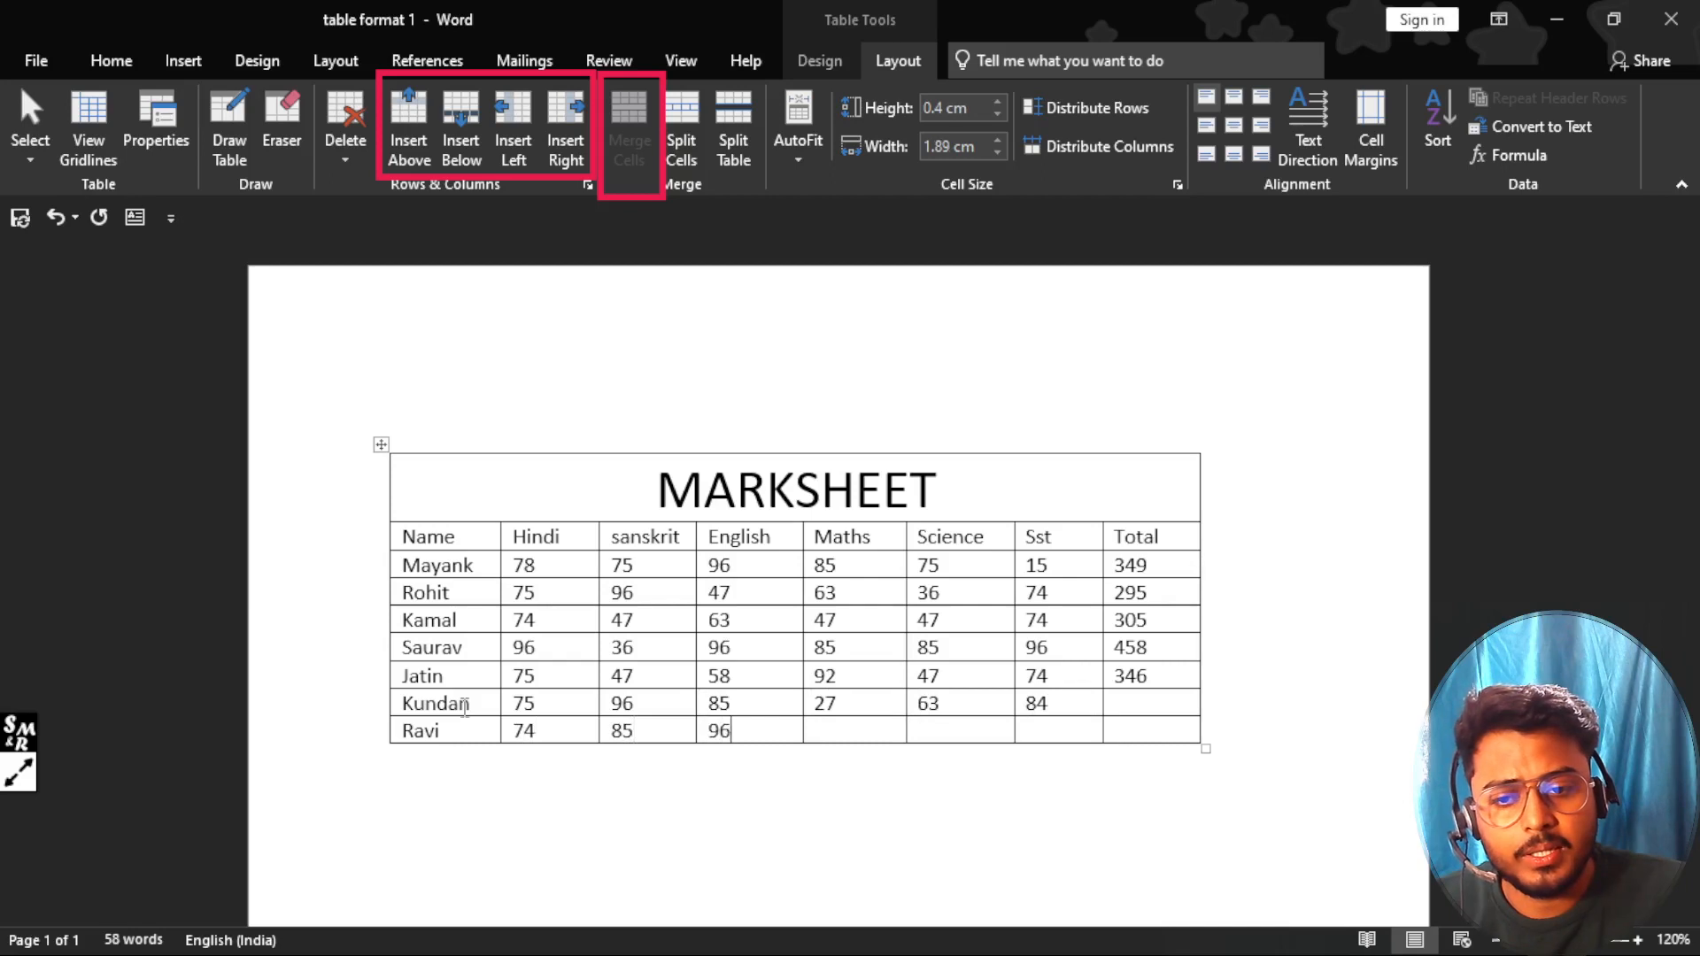
Step: Complete the last student's marks with 54 for Maths, 75 for Science and 96 for Sst
{"action": "key", "text": "Tab"}
{"action": "type", "text": "54"}
{"action": "key", "text": "Tab"}
{"action": "type", "text": "758"}
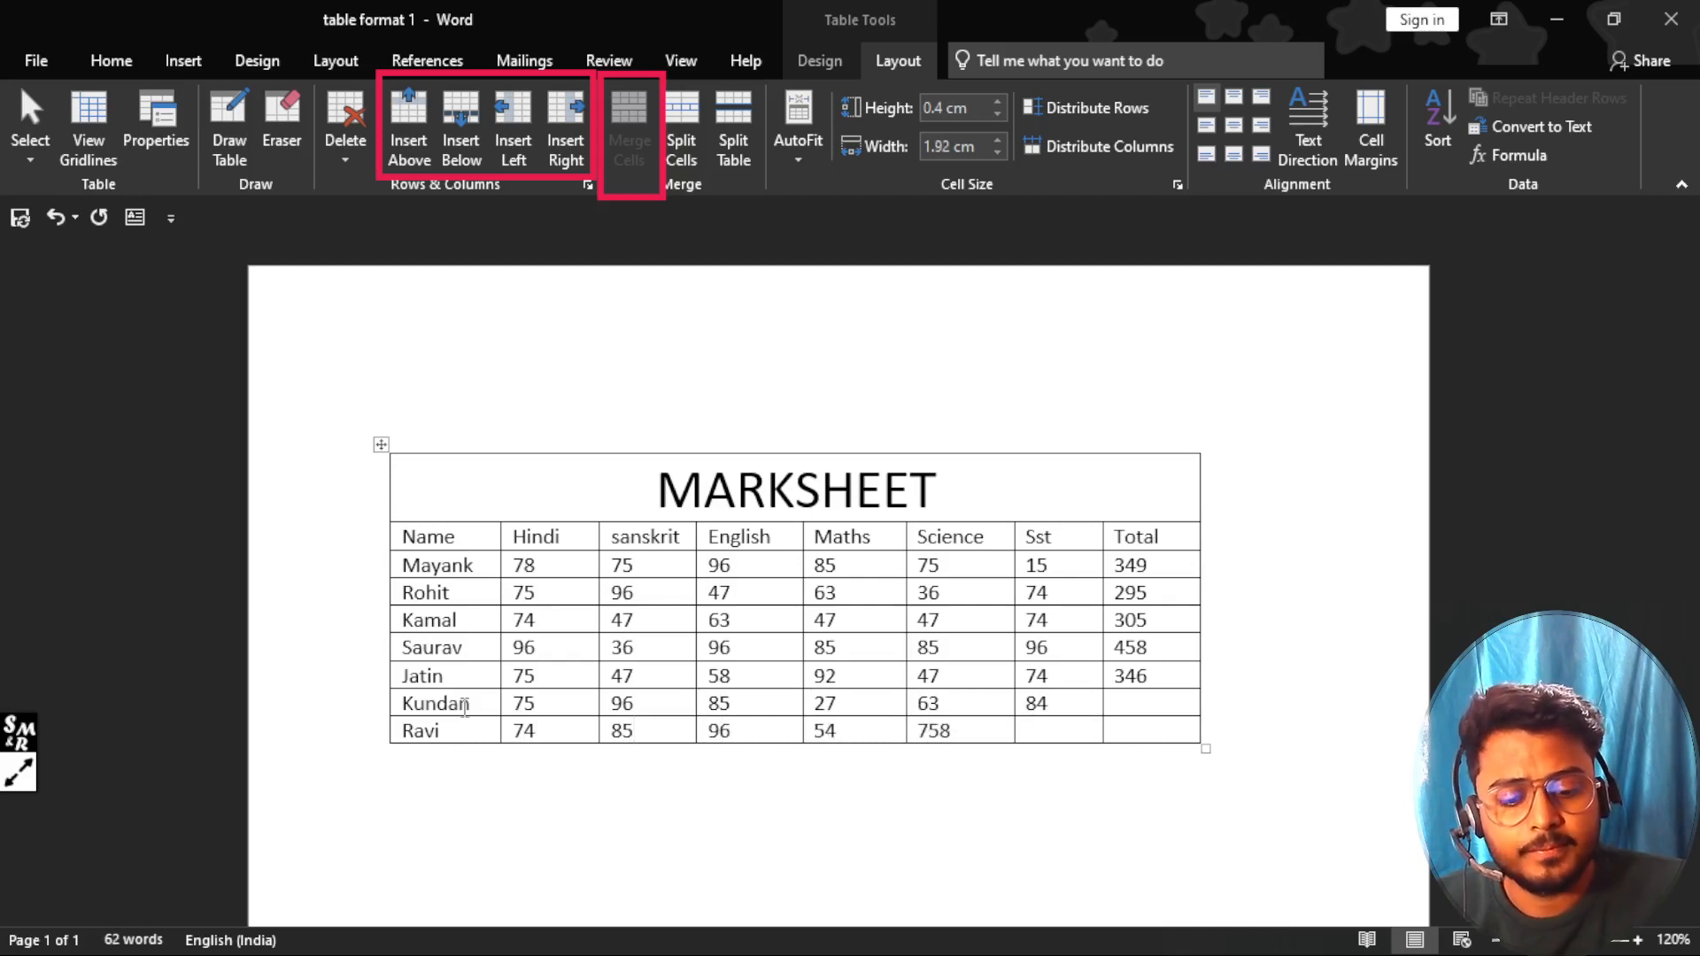
{"action": "key", "text": "BackSpace"}
{"action": "key", "text": "Tab"}
{"action": "type", "text": "96"}
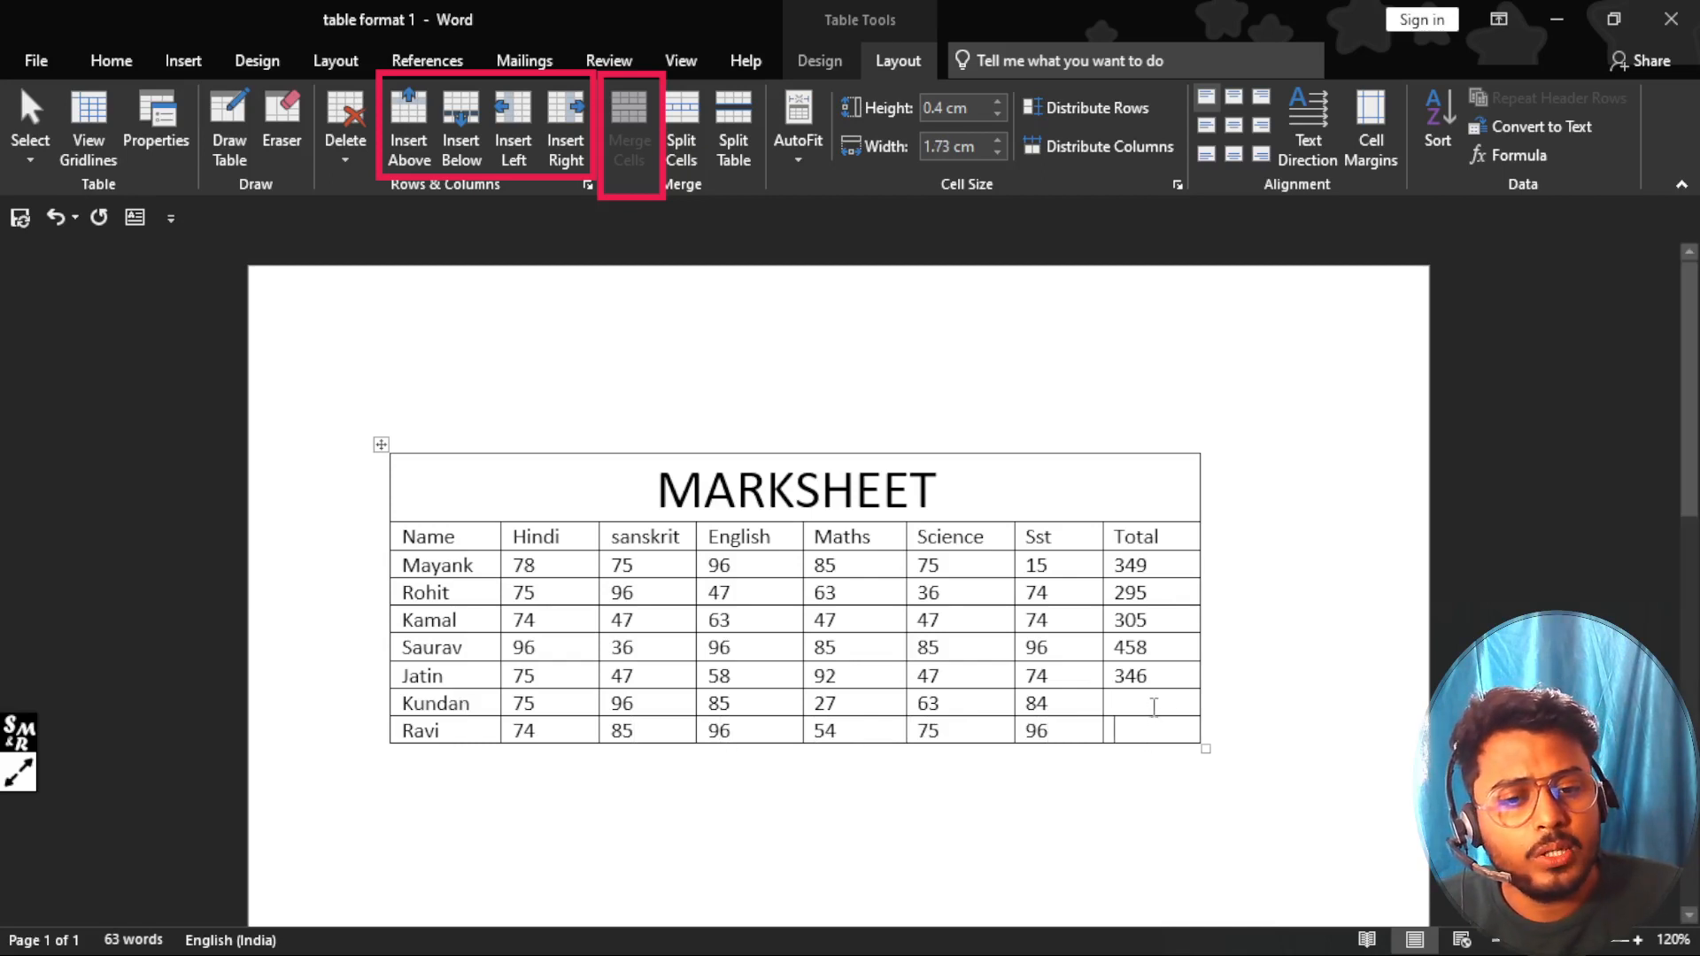
Step: Calculate the Total of the second-to-last student's row with the formula =SUM(left)
{"action": "left_click", "coordinate": [1519, 156]}
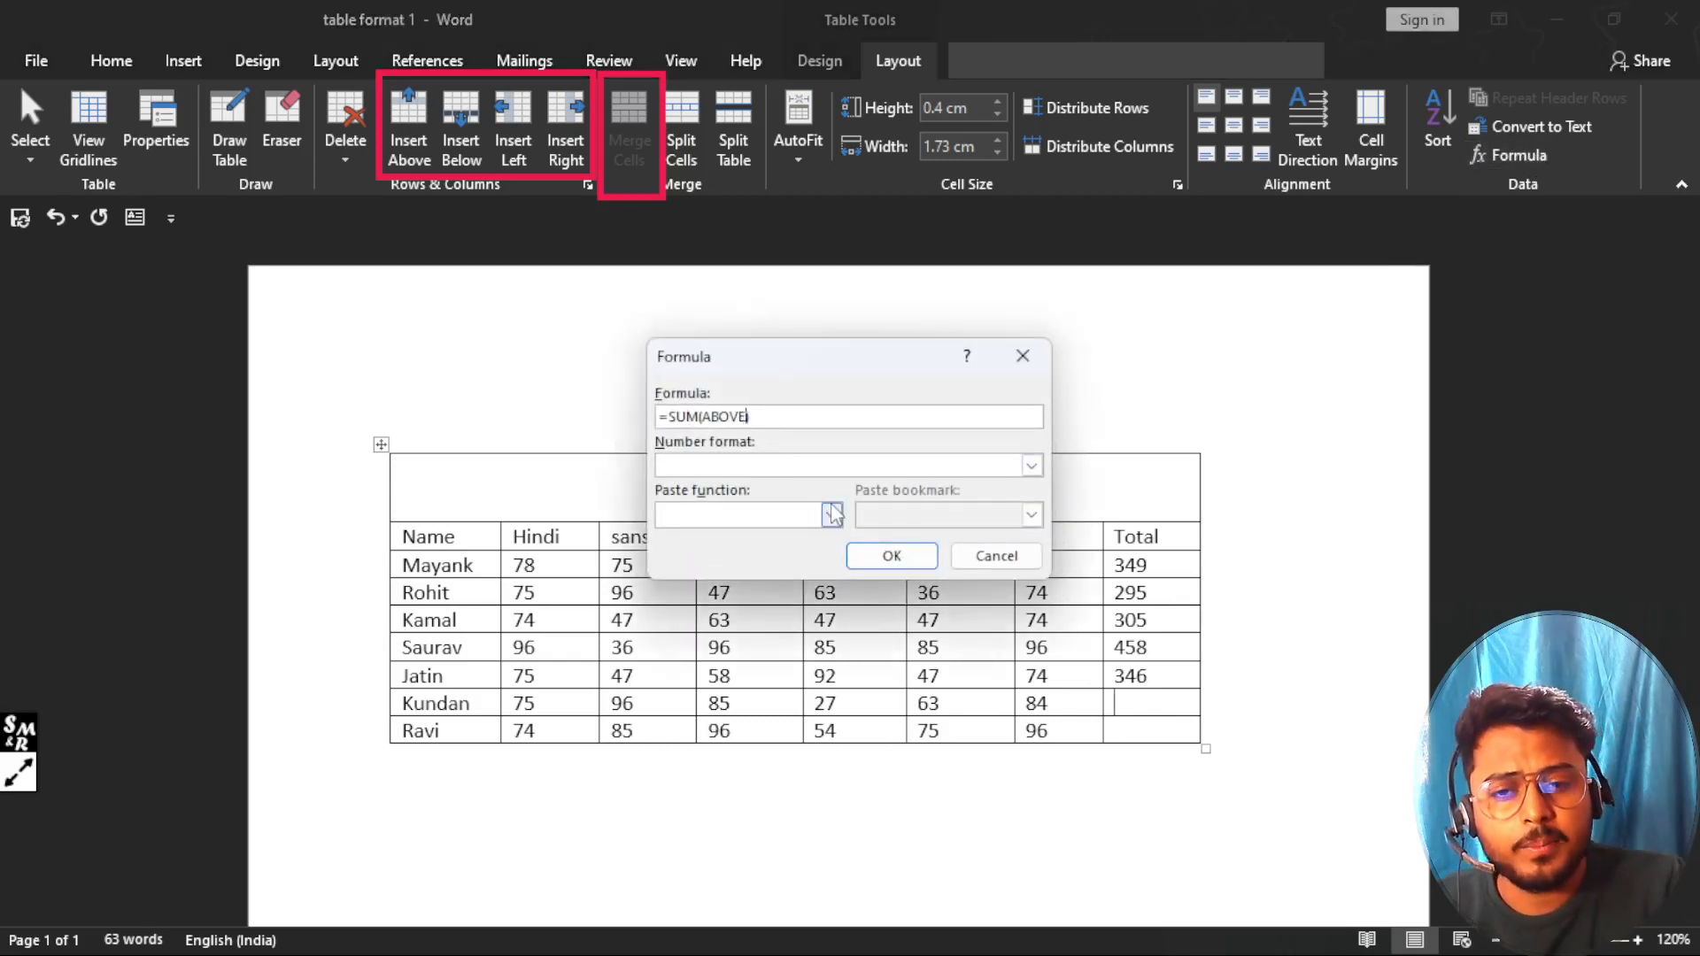
{"action": "key", "text": "BackSpace"}
{"action": "key", "text": "BackSpace"}
{"action": "key", "text": "BackSpace"}
{"action": "key", "text": "BackSpace"}
{"action": "key", "text": "BackSpace"}
{"action": "key", "text": "BackSpace"}
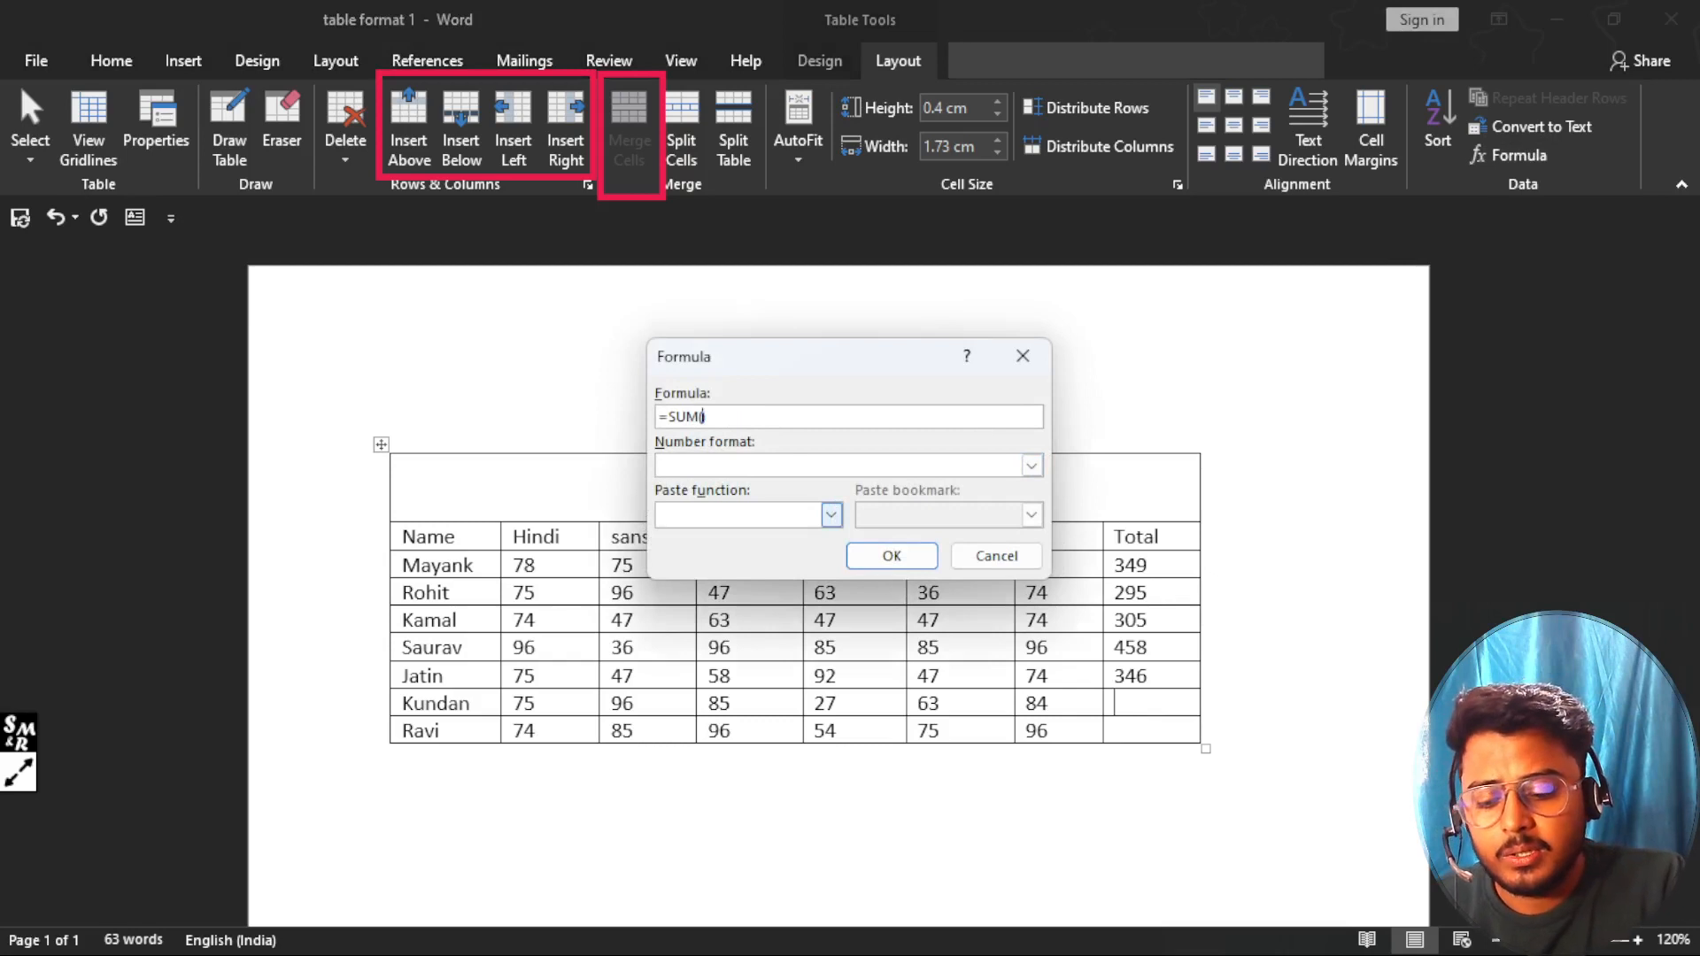
{"action": "type", "text": "left"}
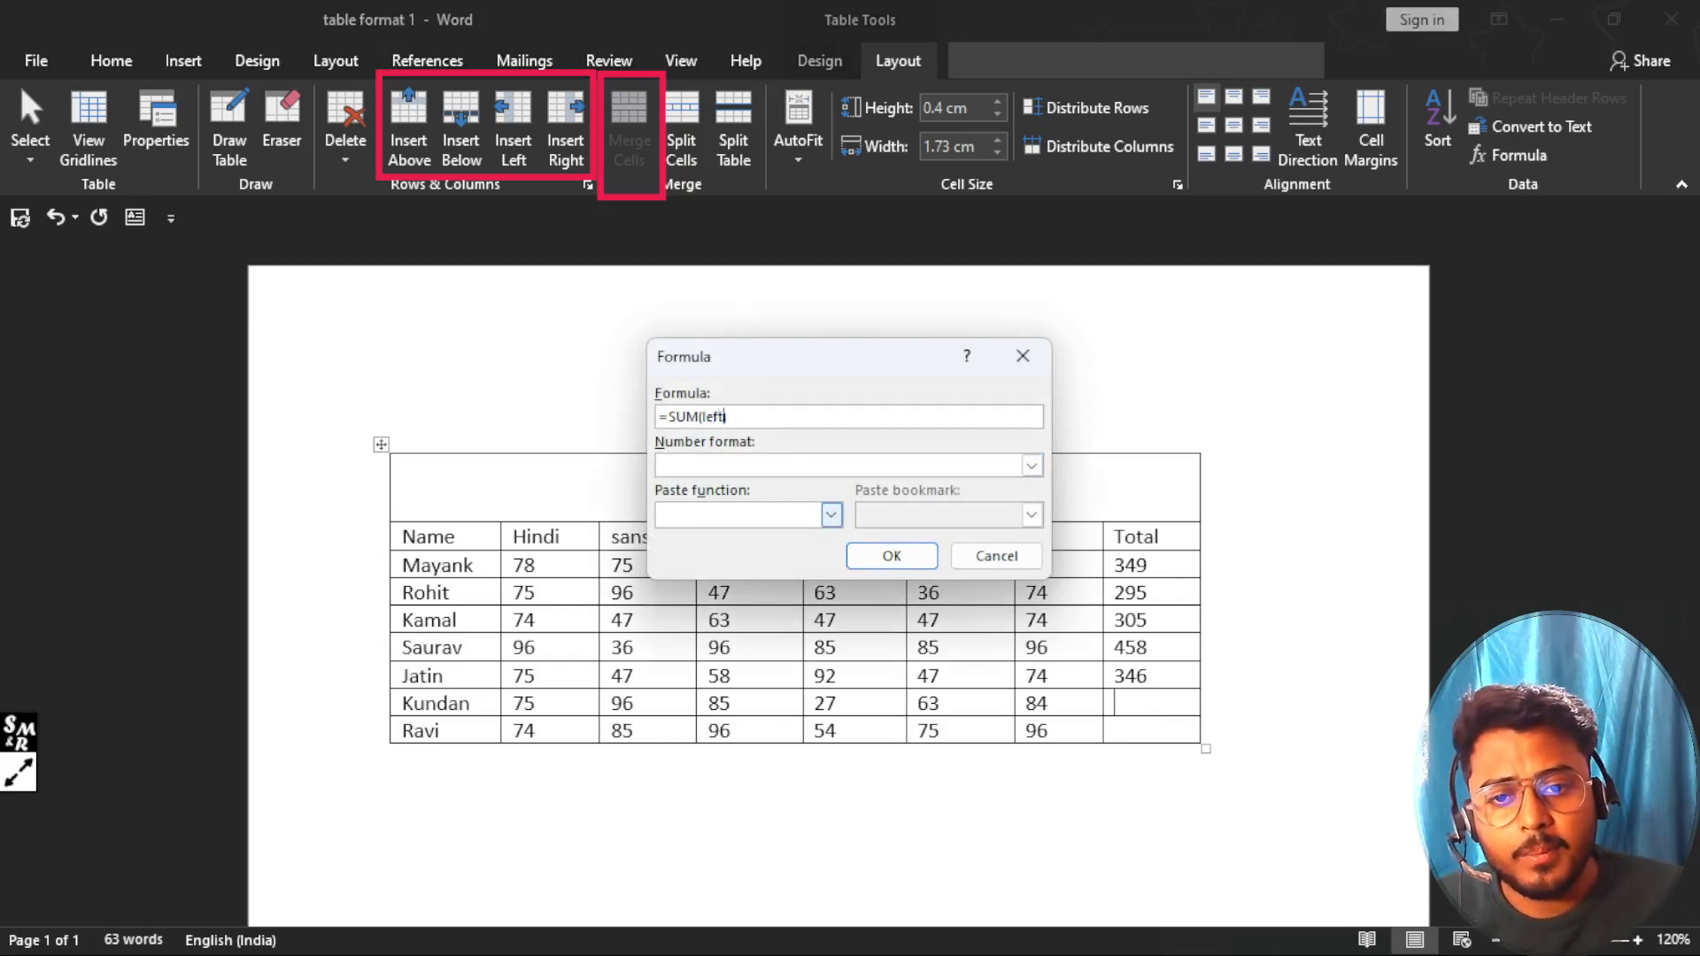
{"action": "type", "text": ")"}
{"action": "left_click", "coordinate": [891, 555]}
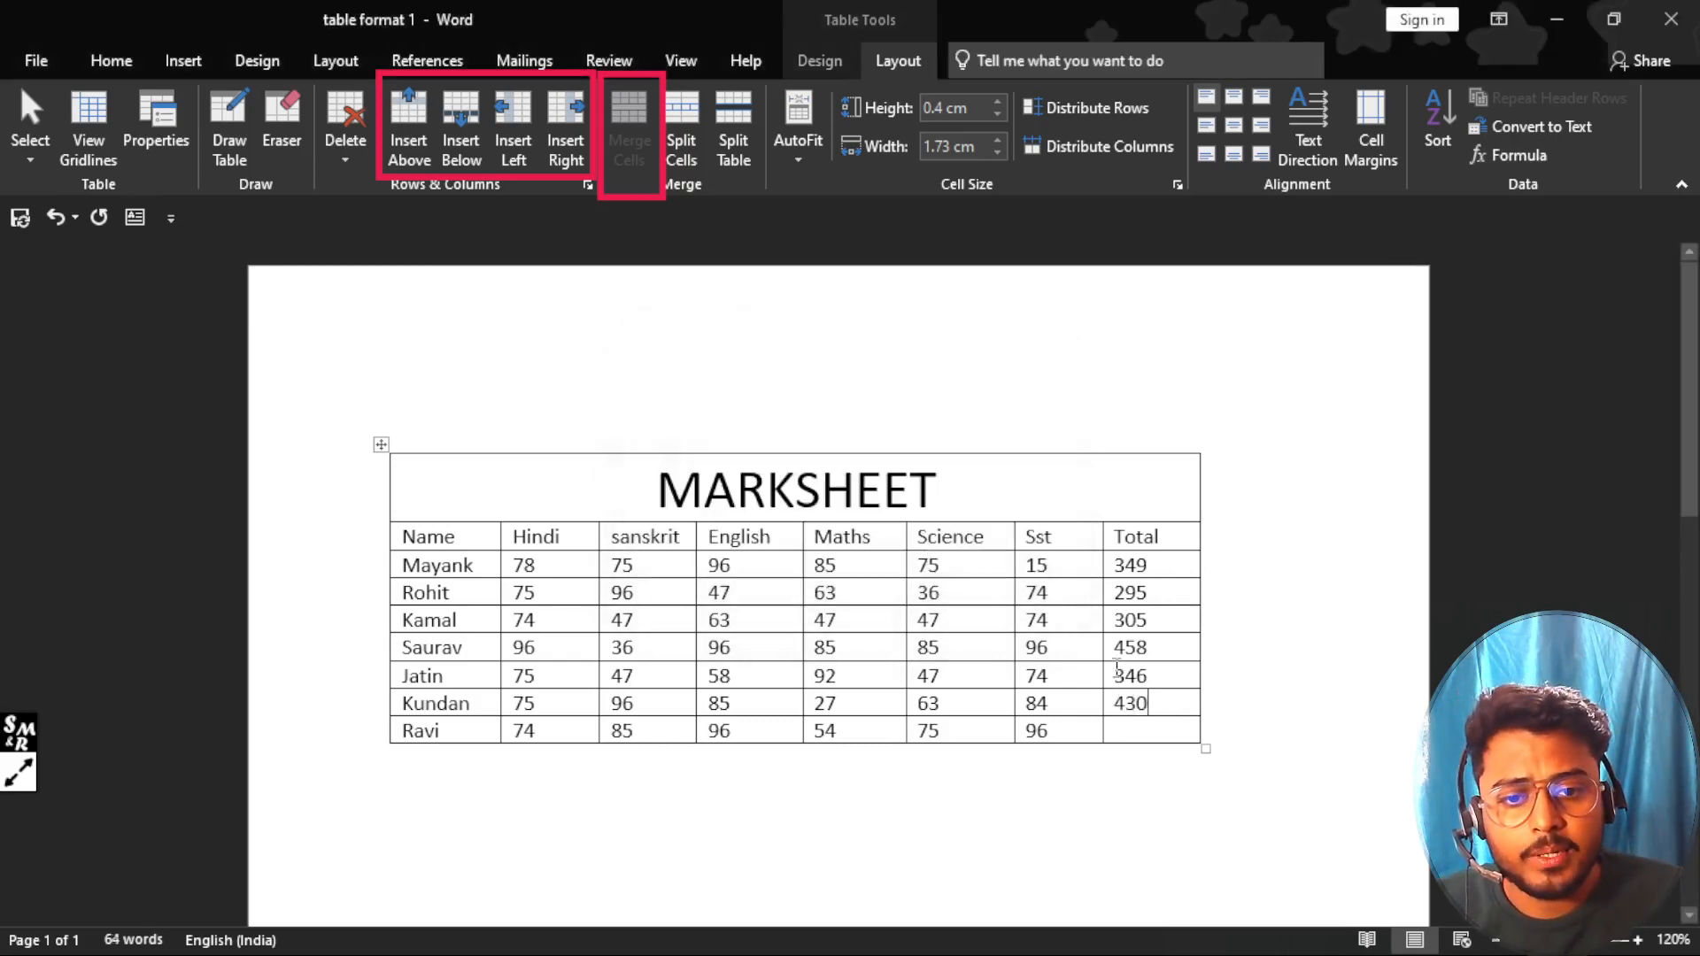
Step: Calculate the last student's Total with the formula =SUM(left)
{"action": "left_click", "coordinate": [1140, 728]}
{"action": "left_click", "coordinate": [1511, 156]}
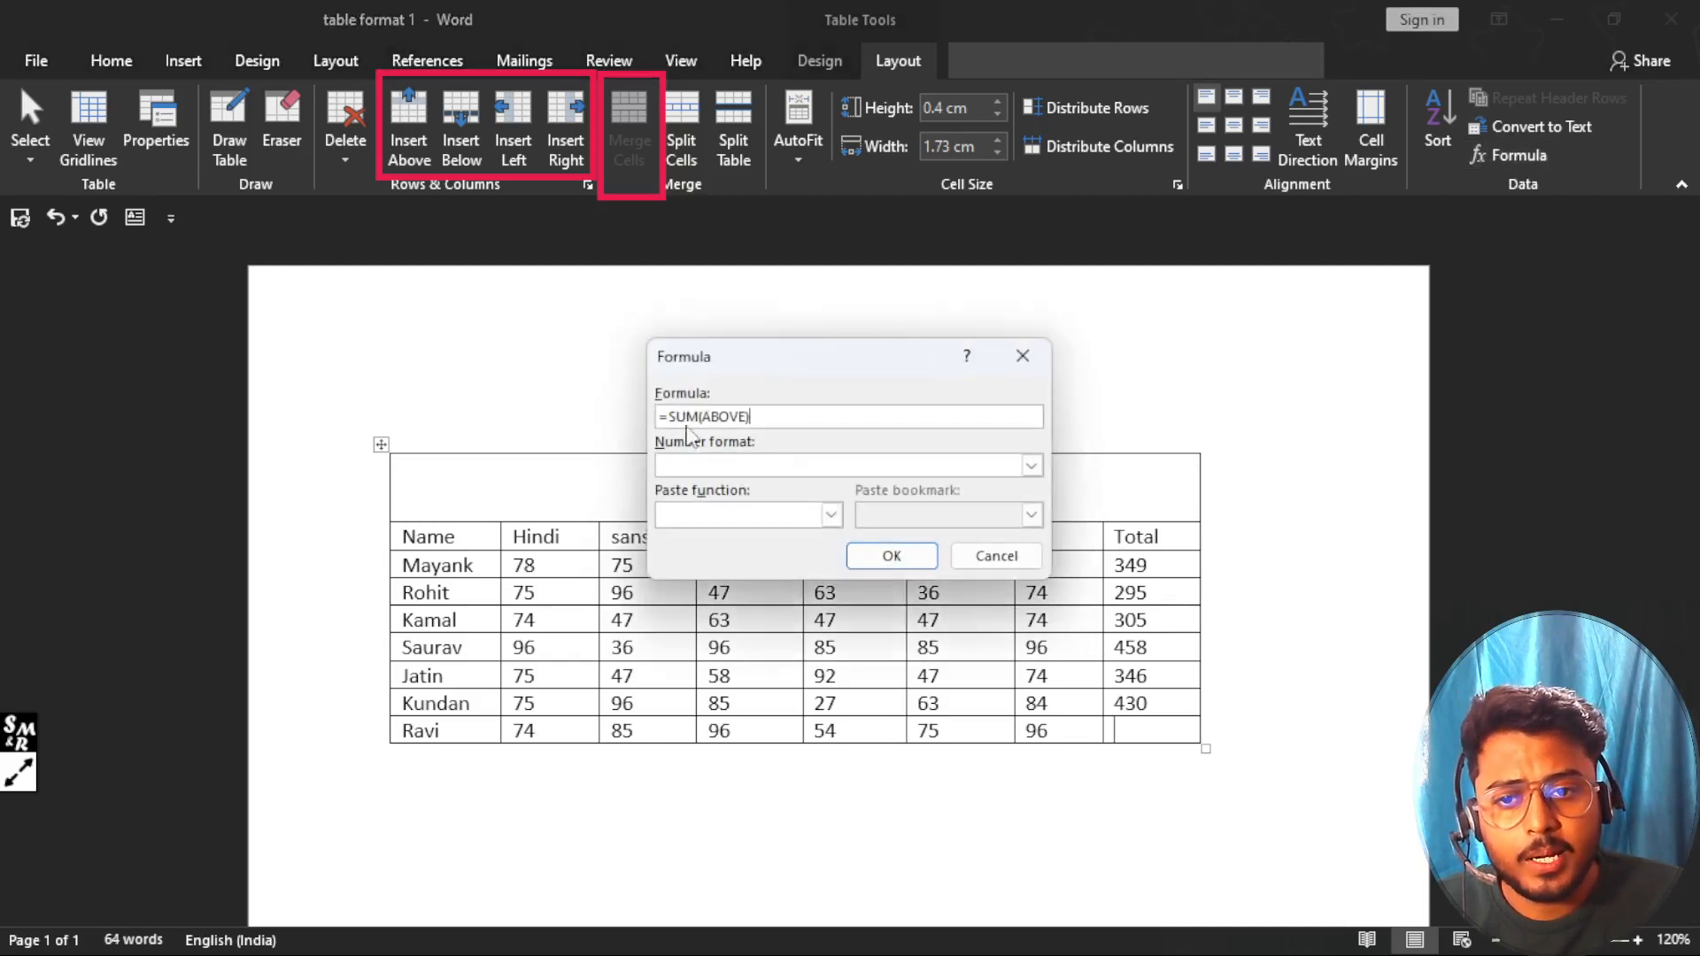
{"action": "double_click", "coordinate": [740, 416]}
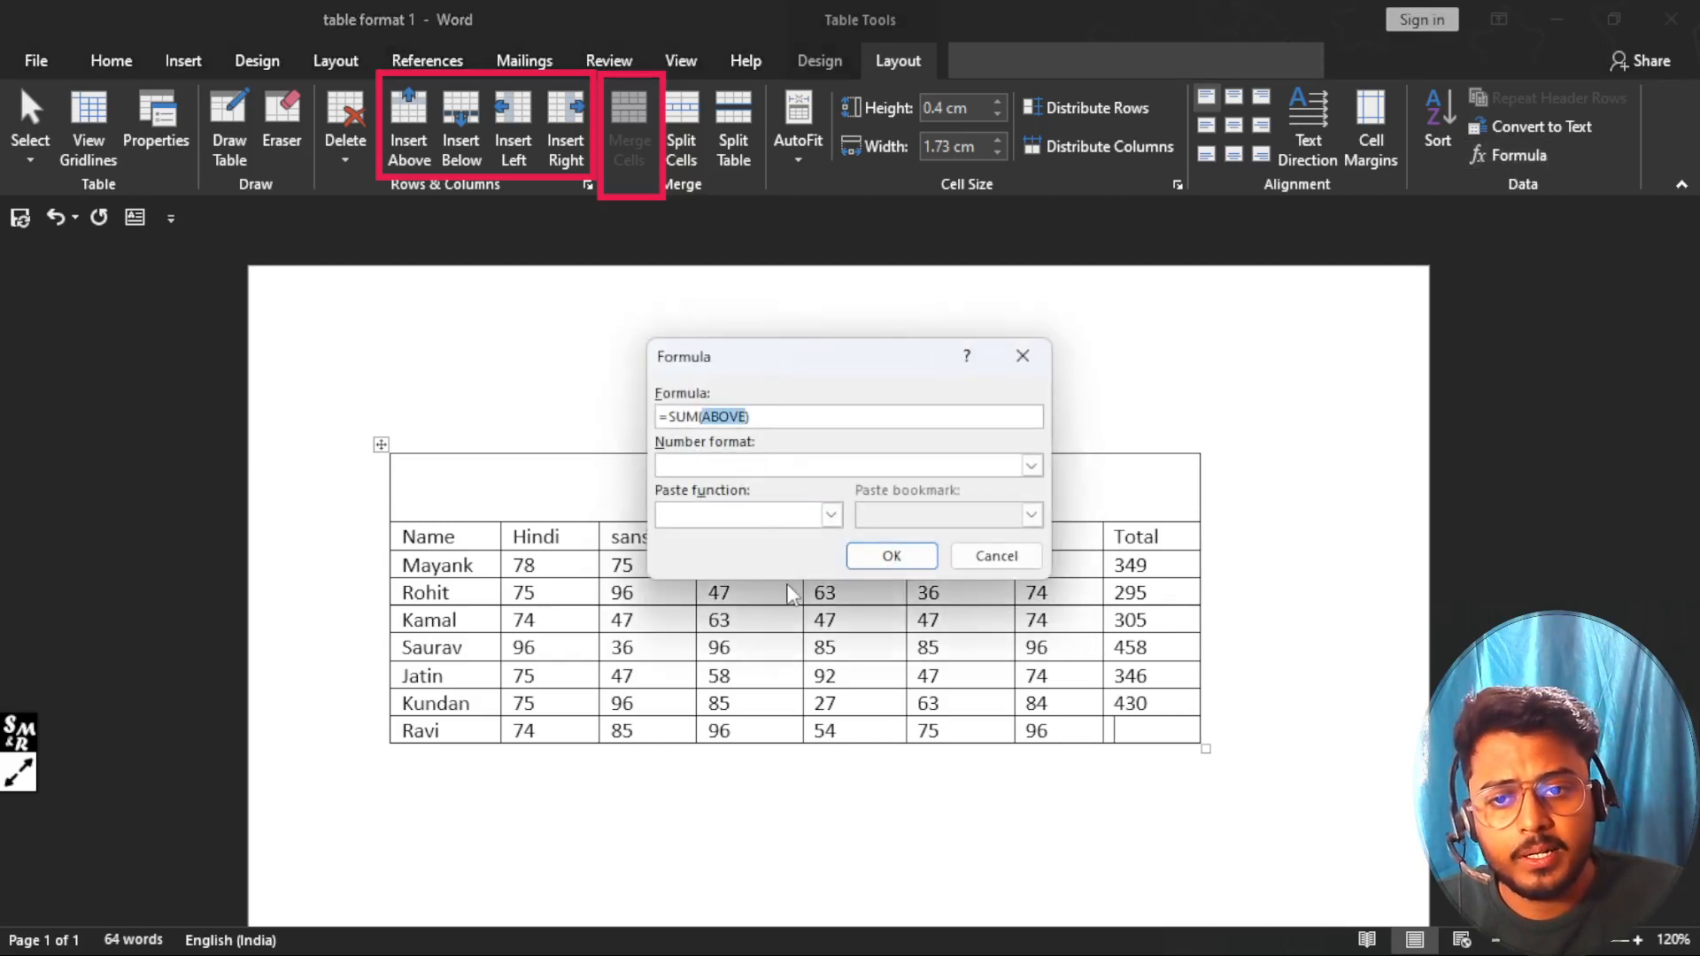
{"action": "type", "text": "left"}
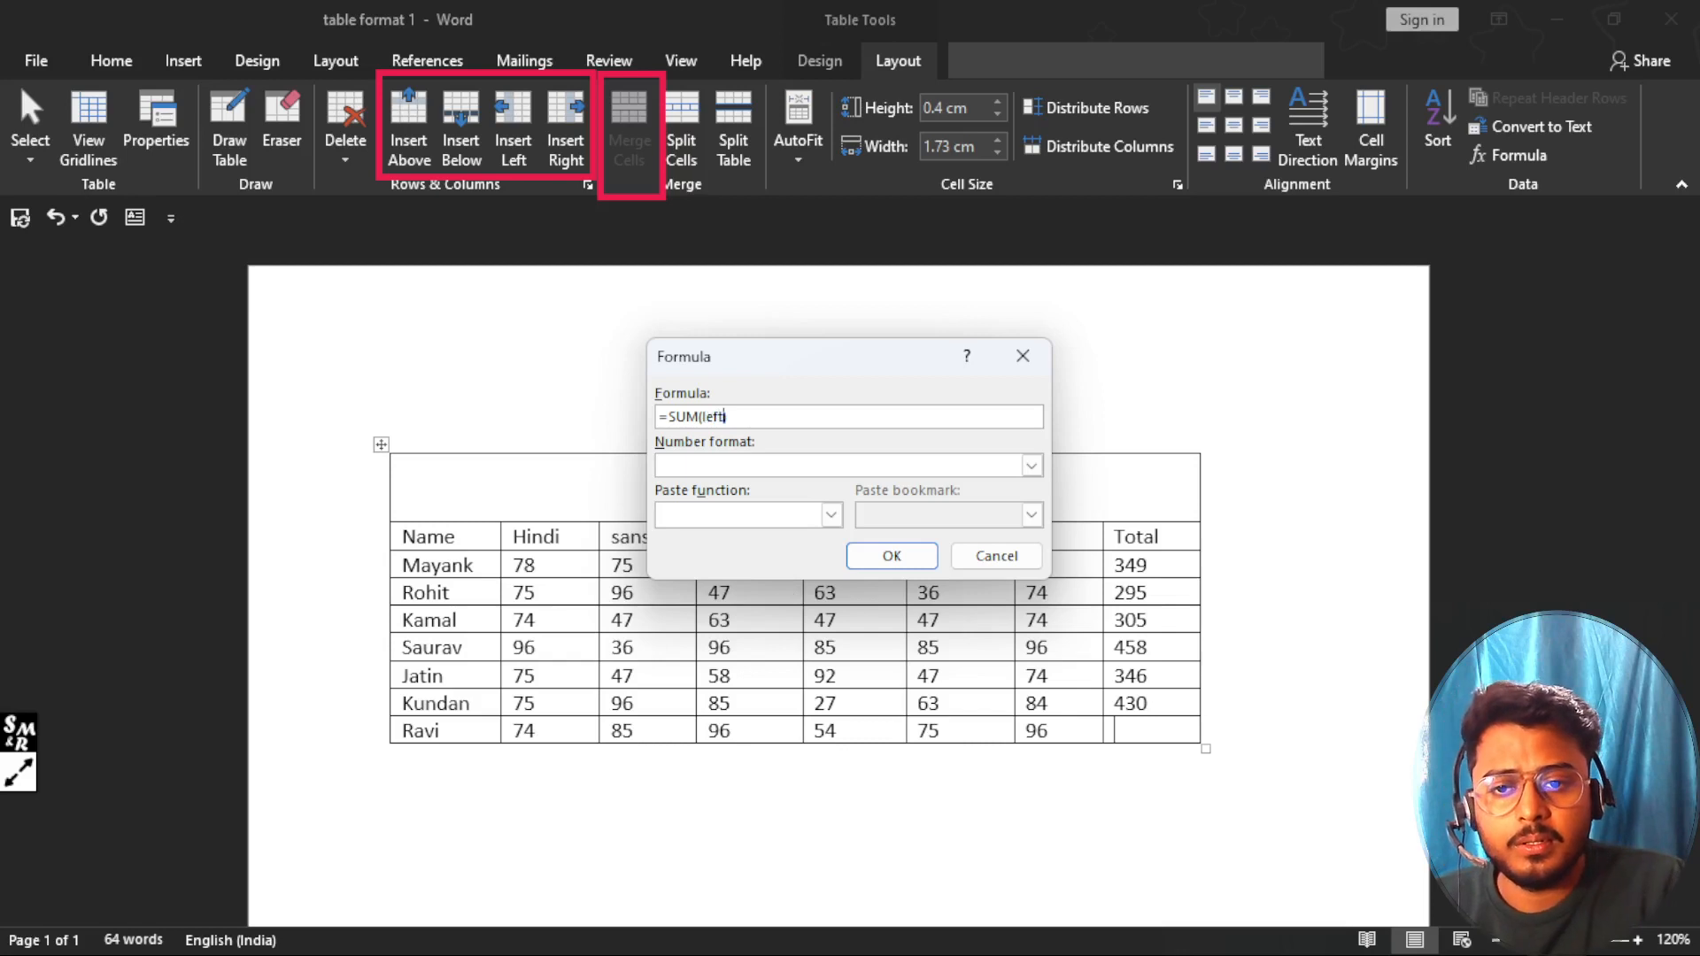
{"action": "key", "text": "Return"}
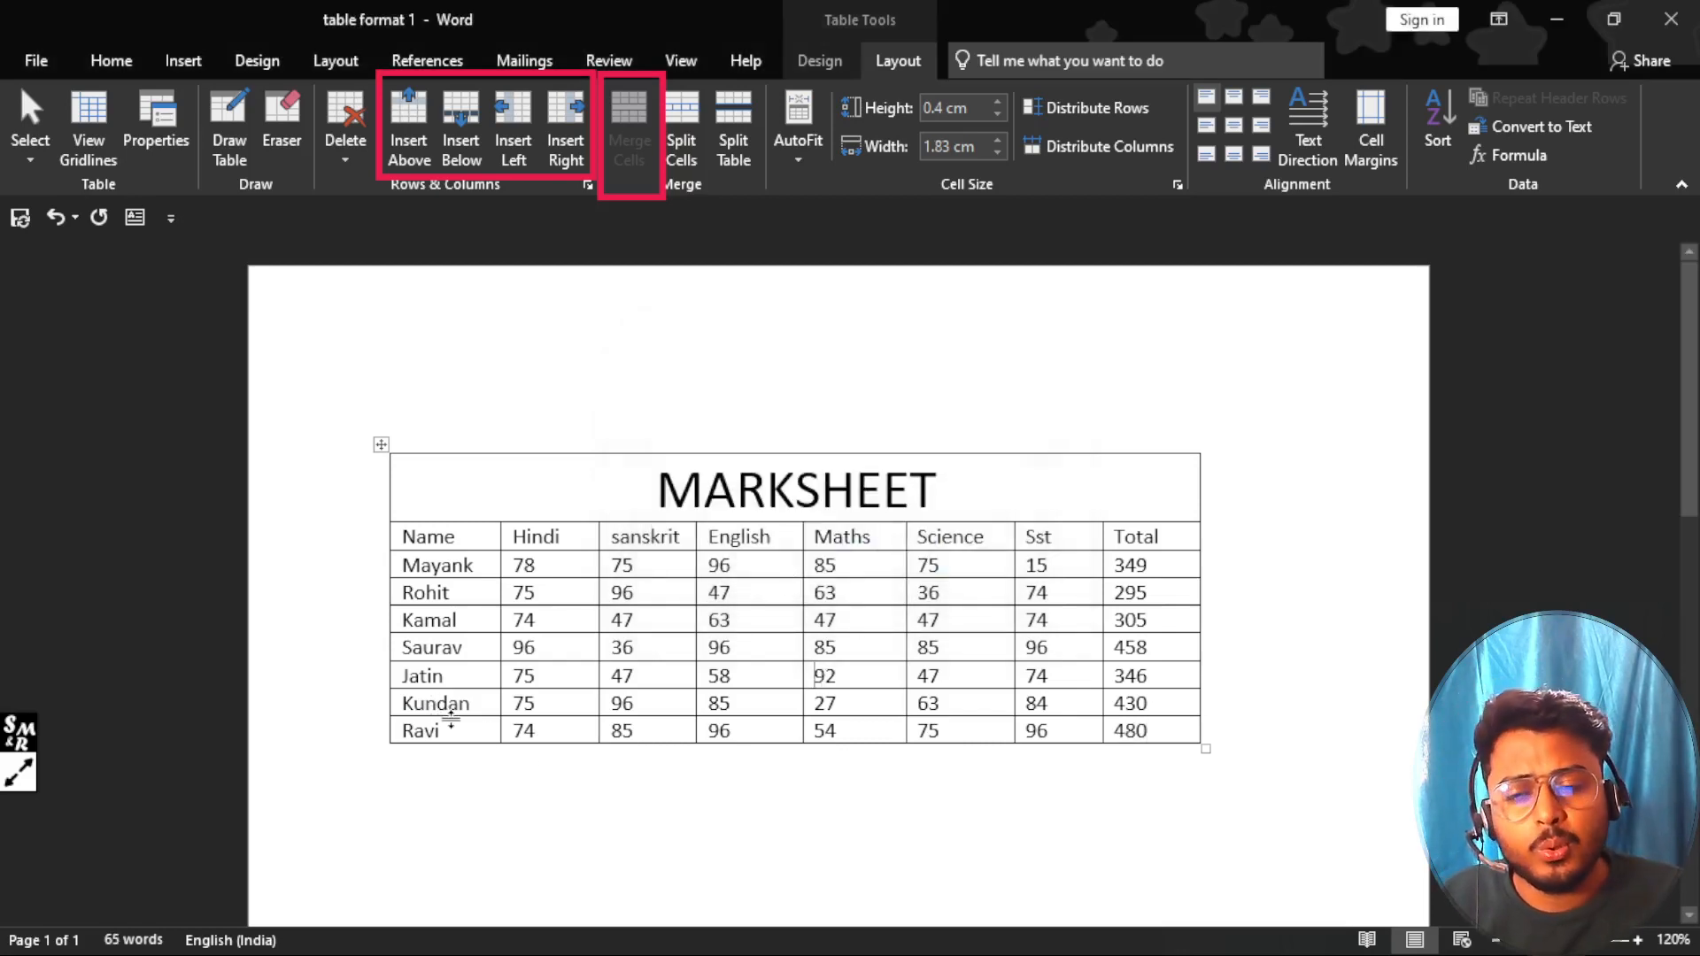
Step: Insert four empty rows between the third and fourth students' rows
{"action": "left_click", "coordinate": [462, 620]}
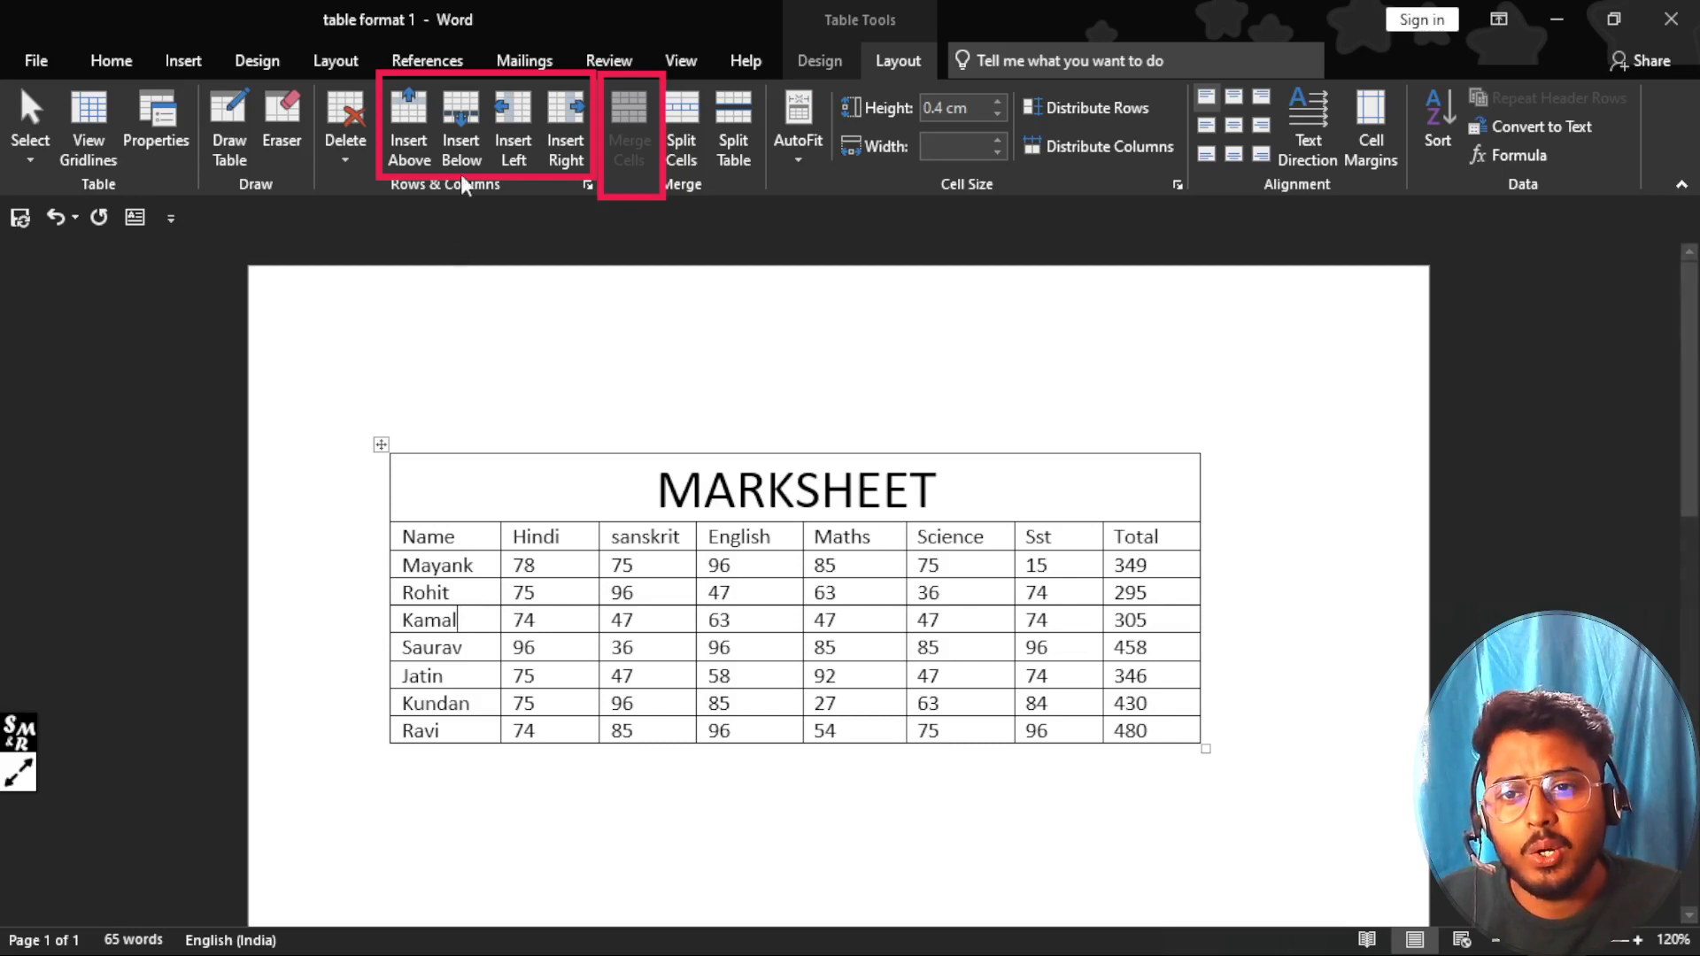
{"action": "left_click", "coordinate": [462, 124]}
{"action": "left_click", "coordinate": [462, 124]}
{"action": "left_click", "coordinate": [462, 124]}
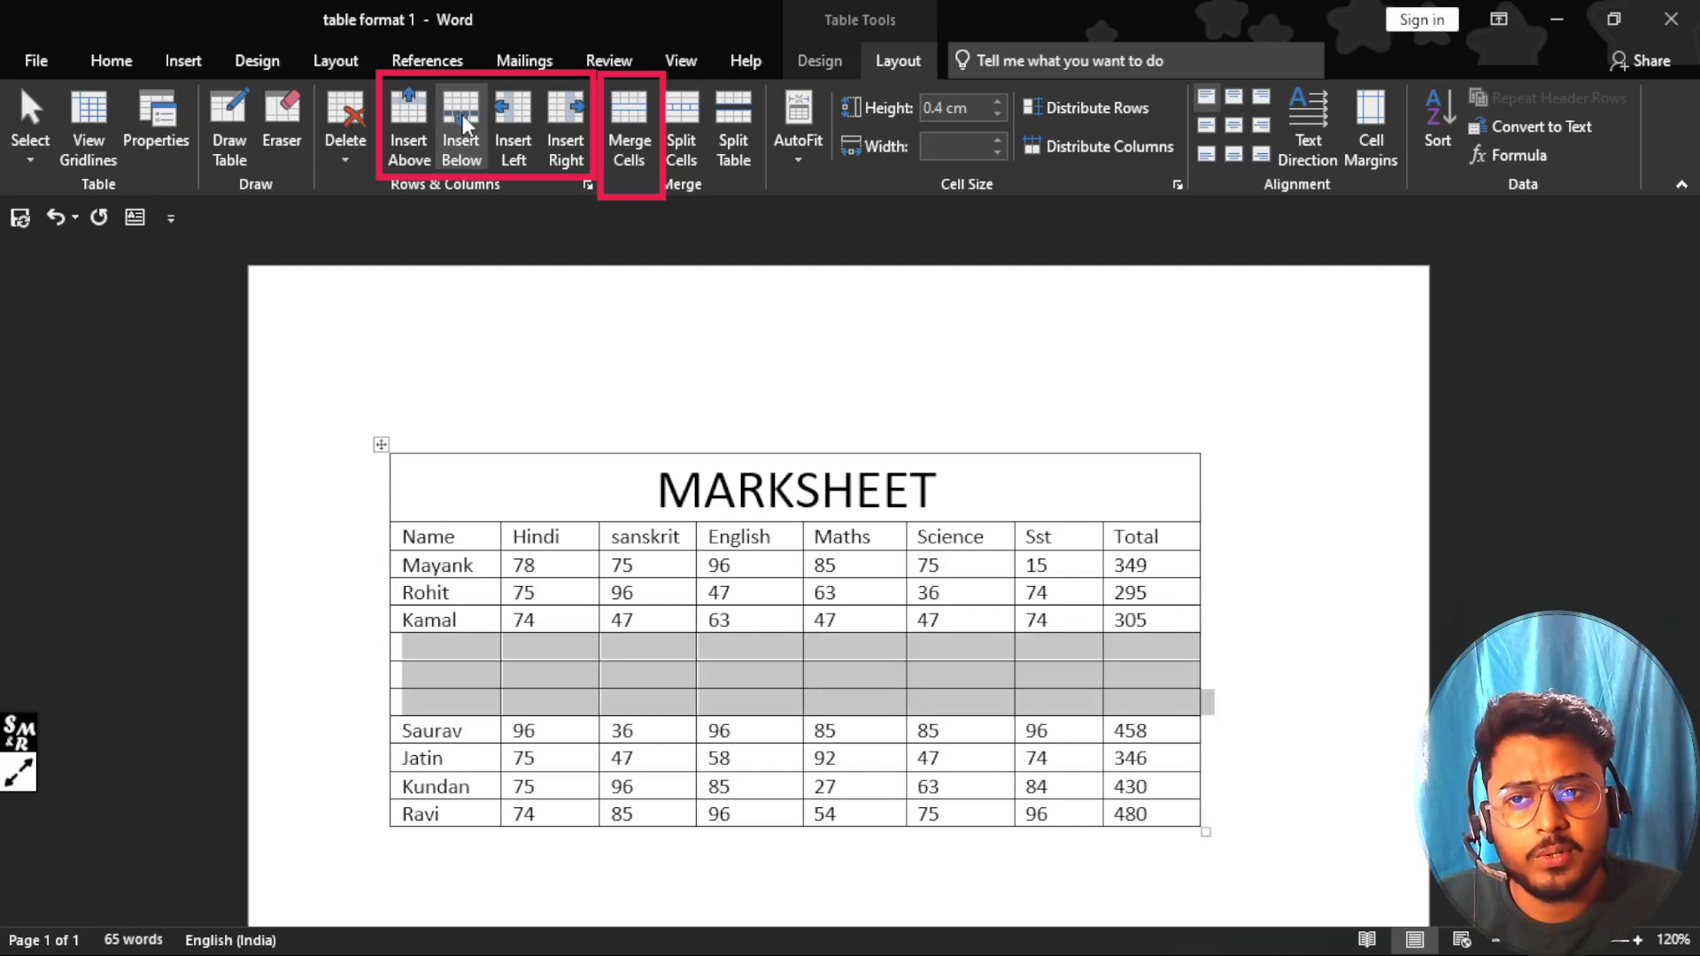
{"action": "left_click", "coordinate": [412, 124]}
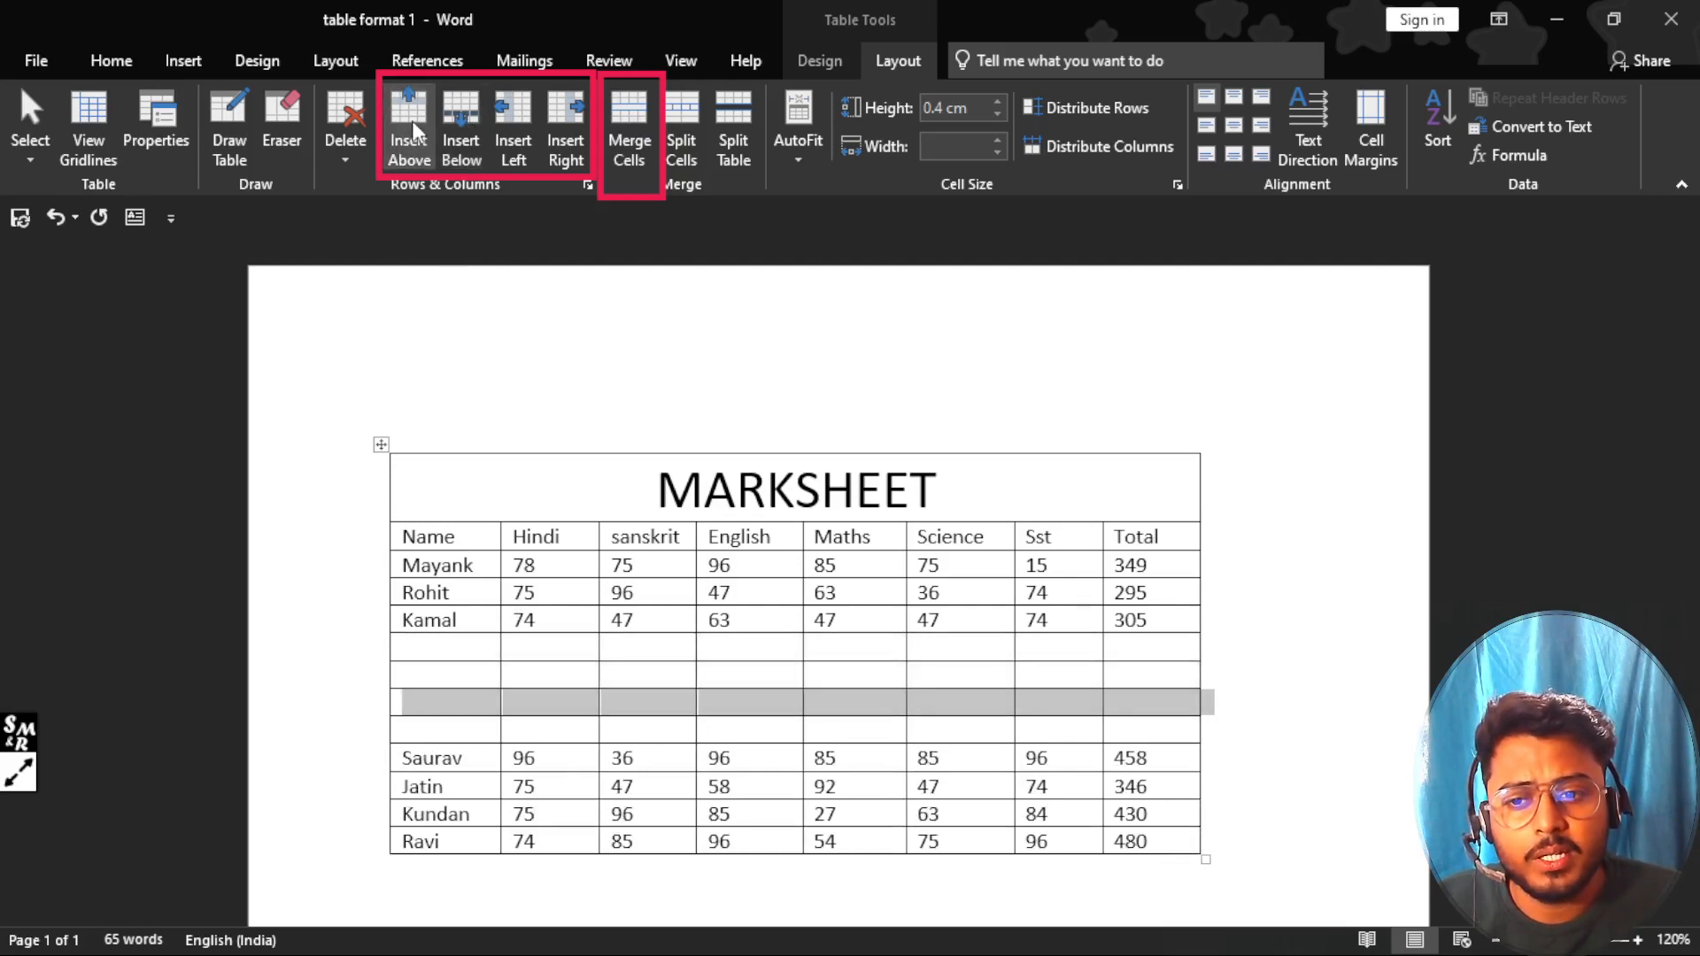
Step: Insert four empty rows directly above the third student's row
{"action": "left_click", "coordinate": [453, 675]}
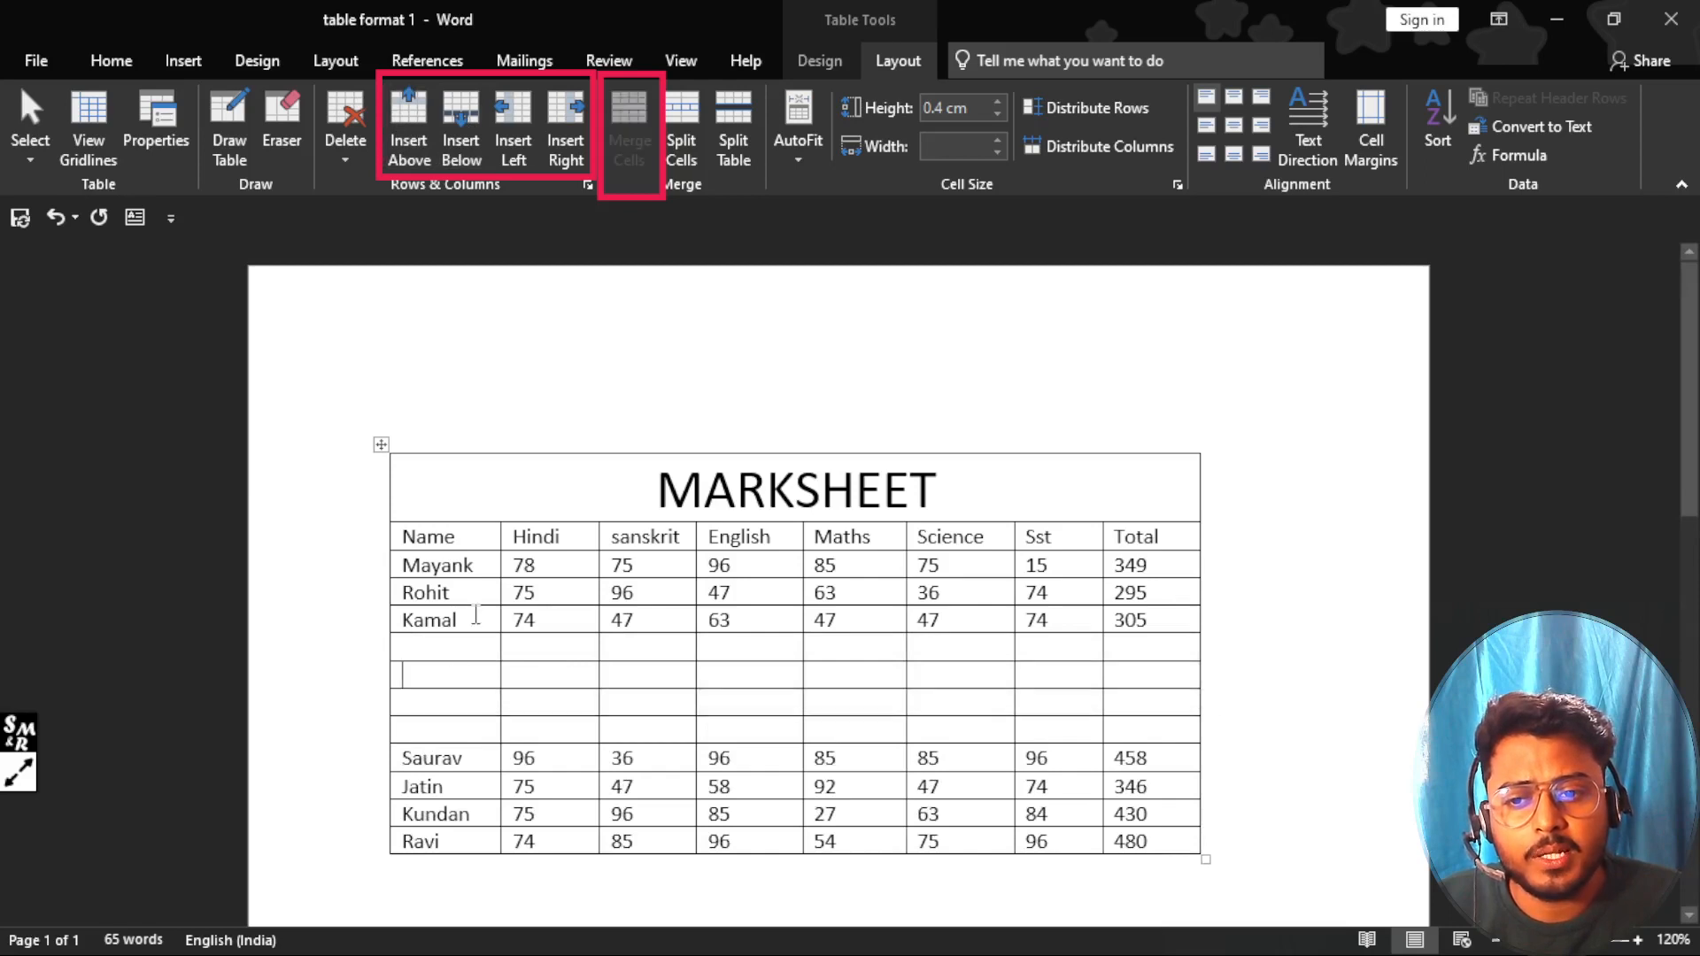
{"action": "left_click", "coordinate": [395, 110]}
{"action": "left_click", "coordinate": [395, 110]}
{"action": "left_click", "coordinate": [395, 110]}
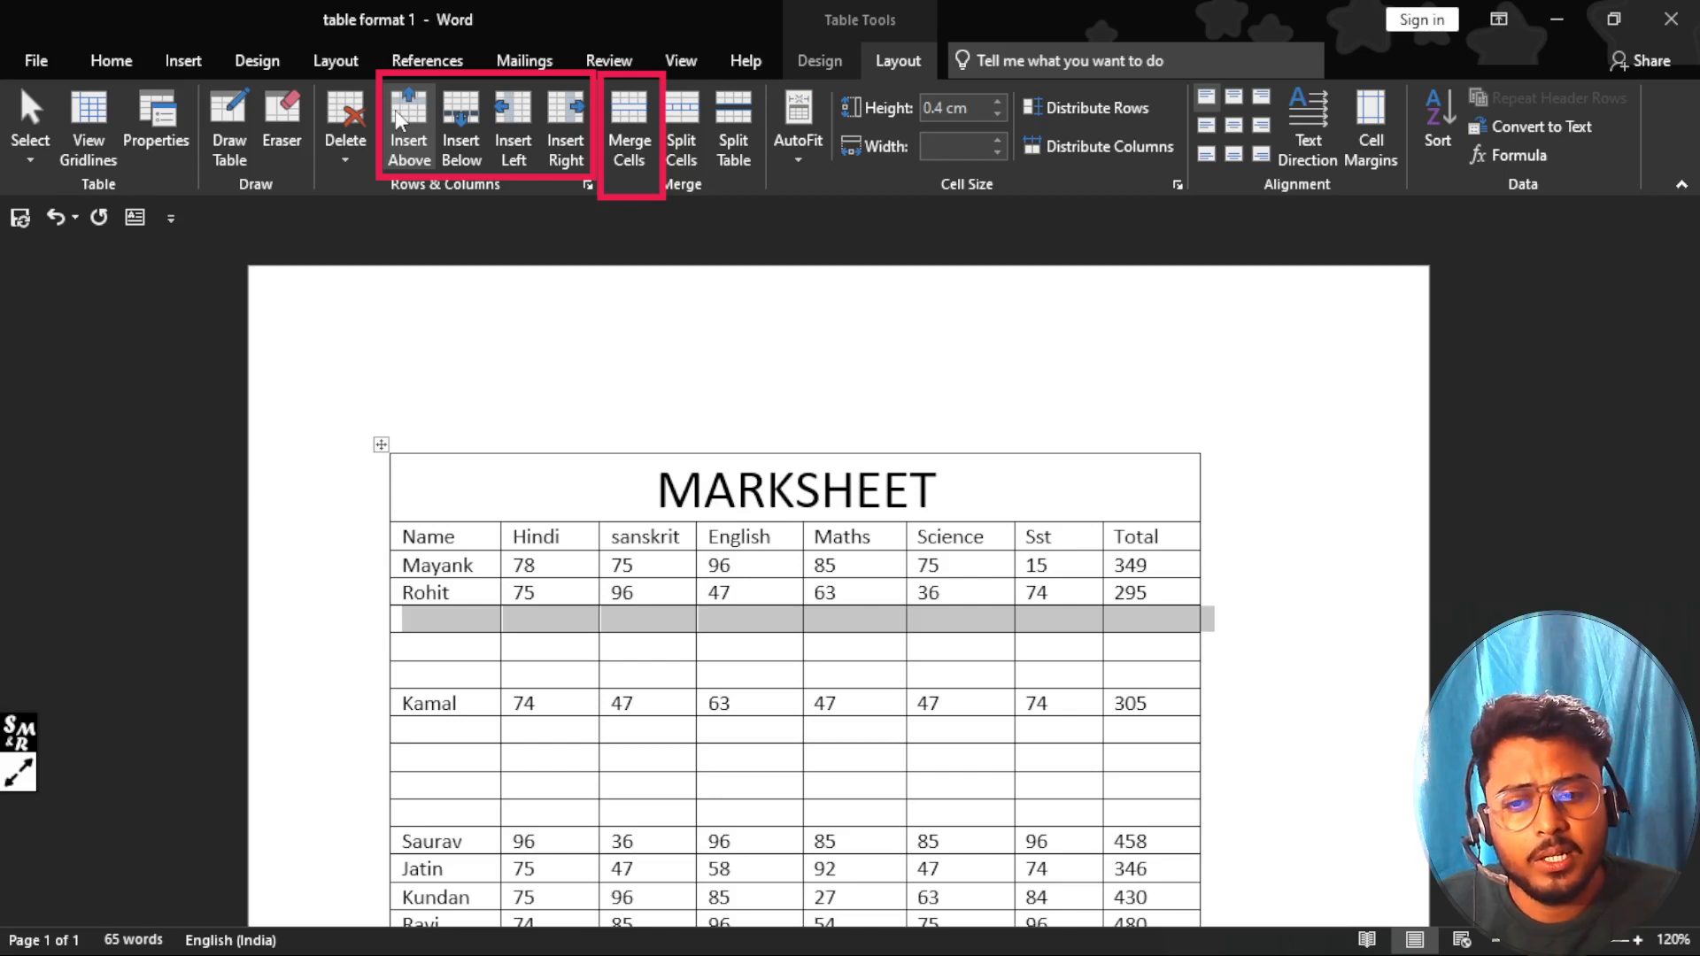
{"action": "left_click", "coordinate": [394, 110]}
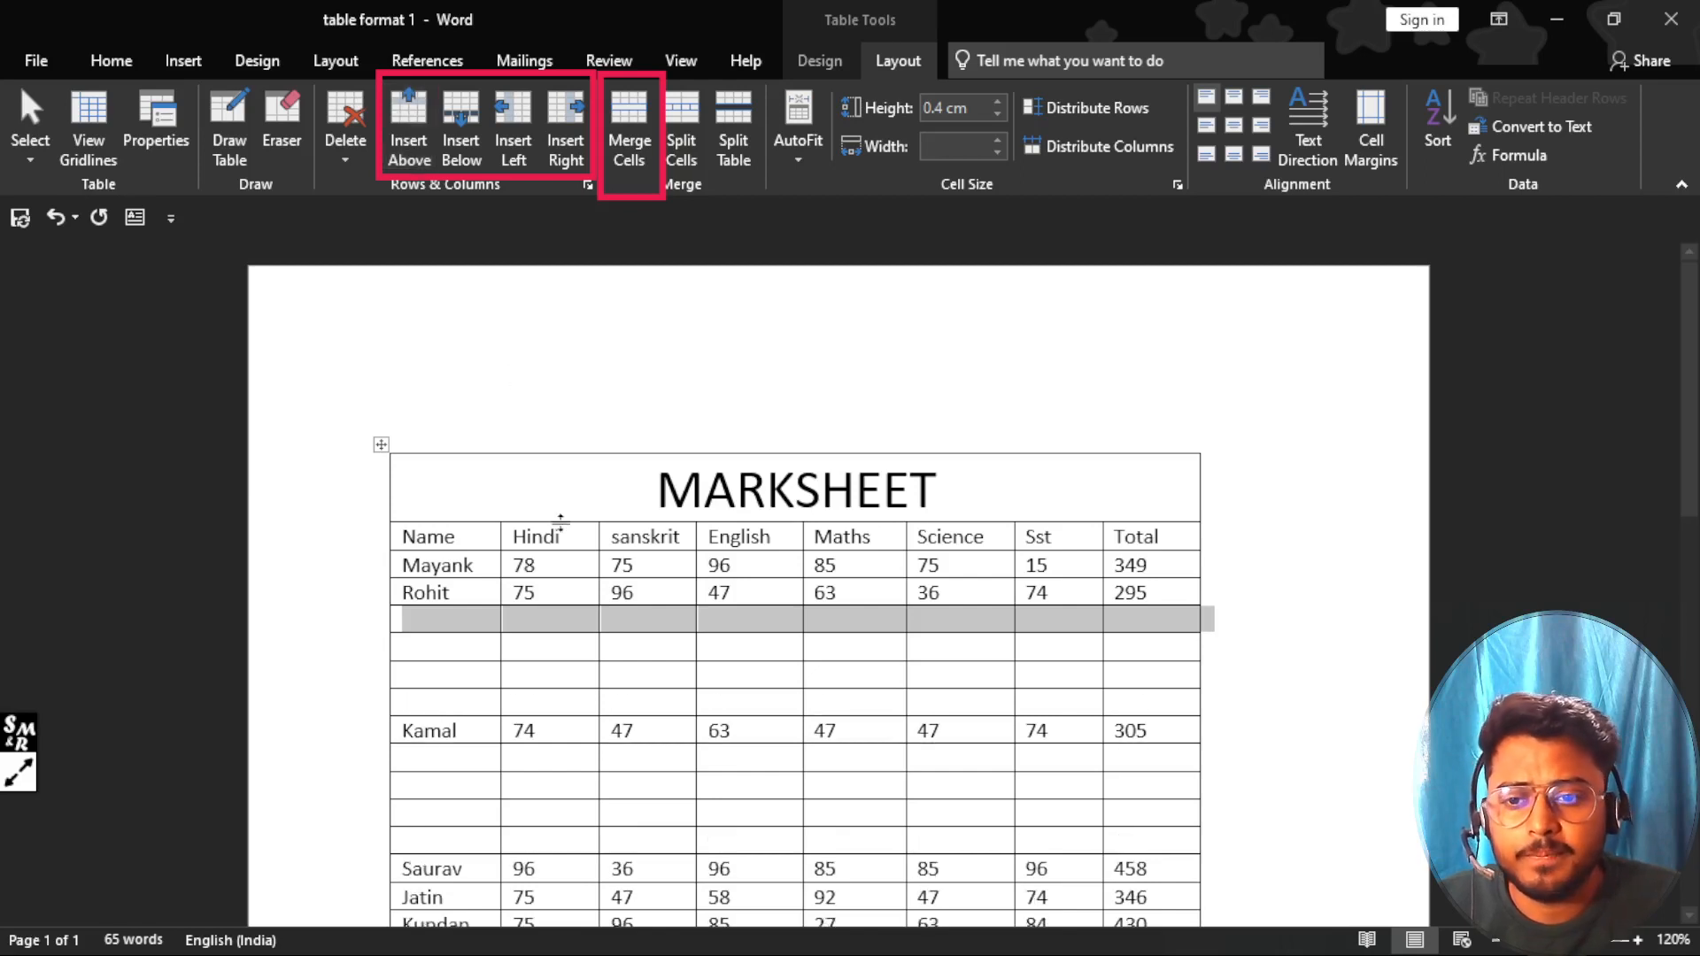
Step: Delete the four empty rows above the third student's row
{"action": "scroll", "coordinate": [479, 532], "scroll_direction": "down", "scroll_amount": 3}
{"action": "left_click", "coordinate": [479, 531]}
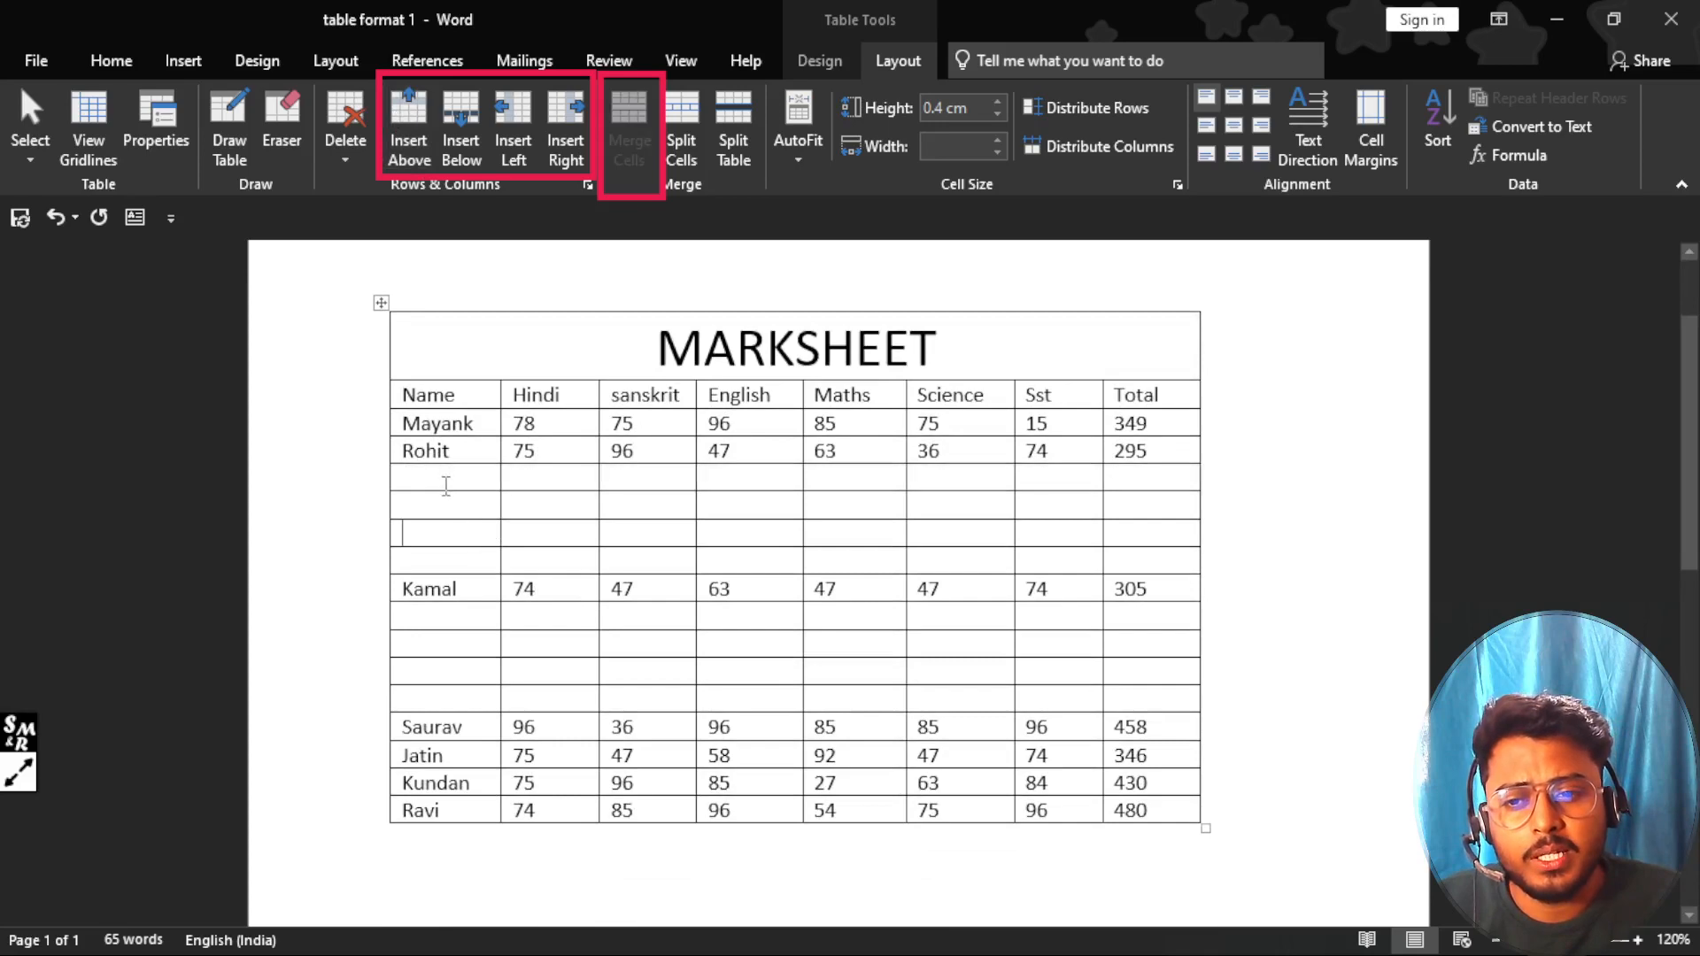
{"action": "left_click_drag", "start_coordinate": [445, 483], "coordinate": [1168, 567]}
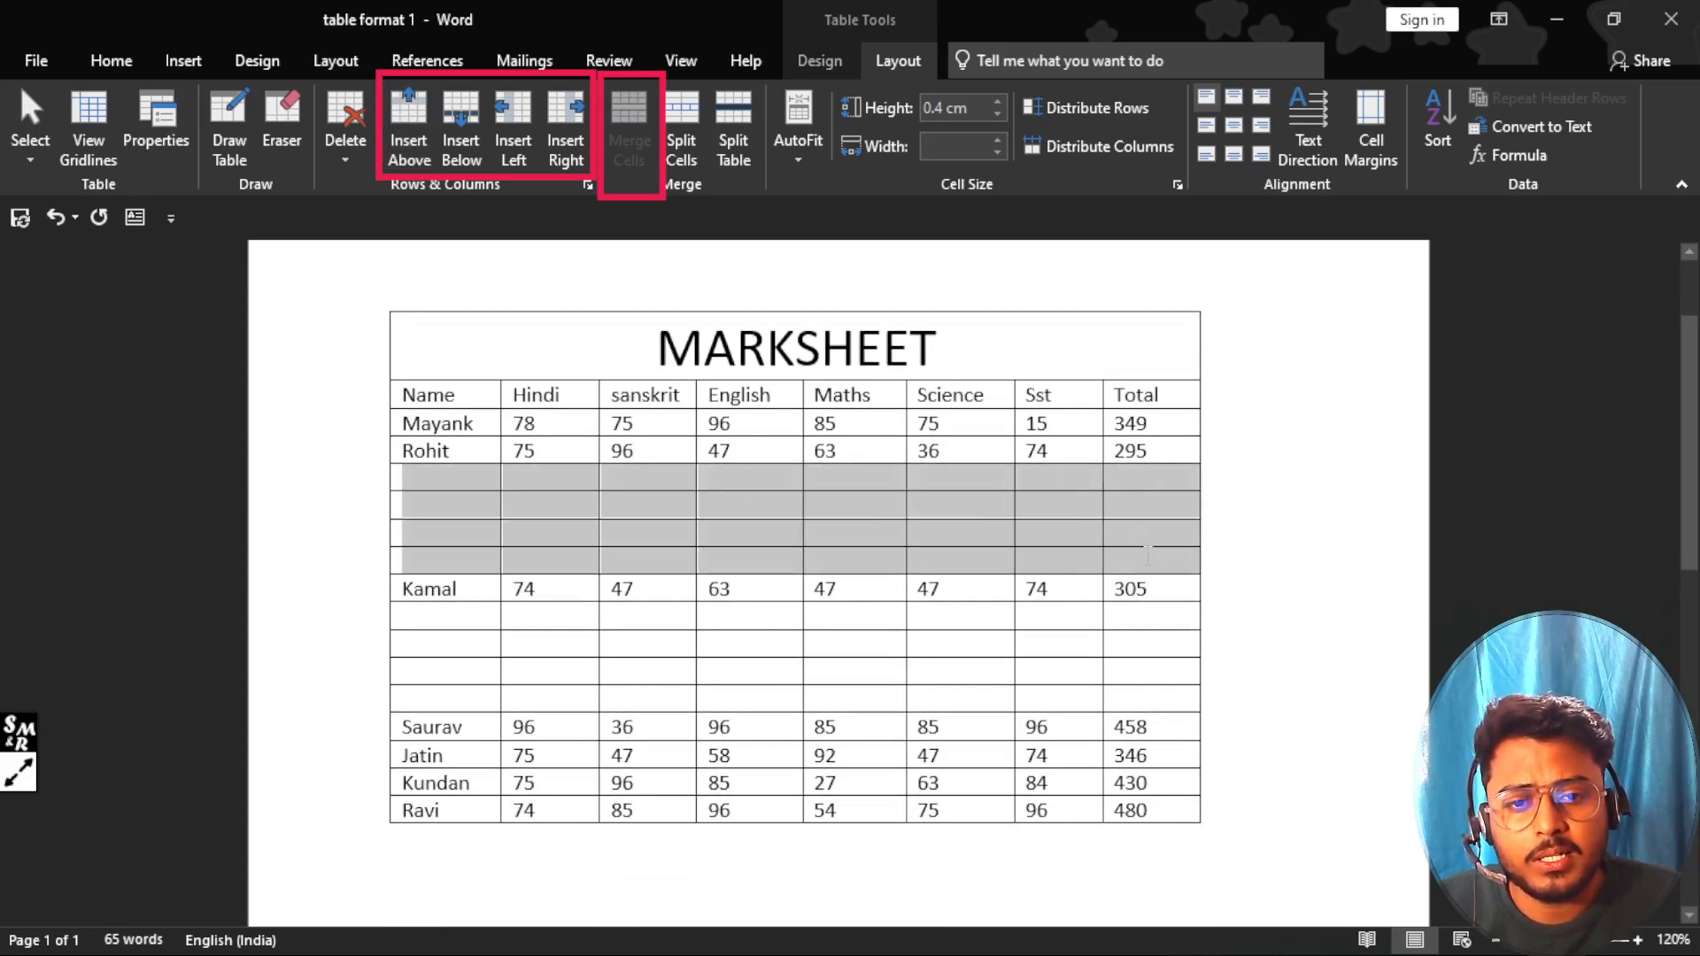
{"action": "left_click", "coordinate": [333, 152]}
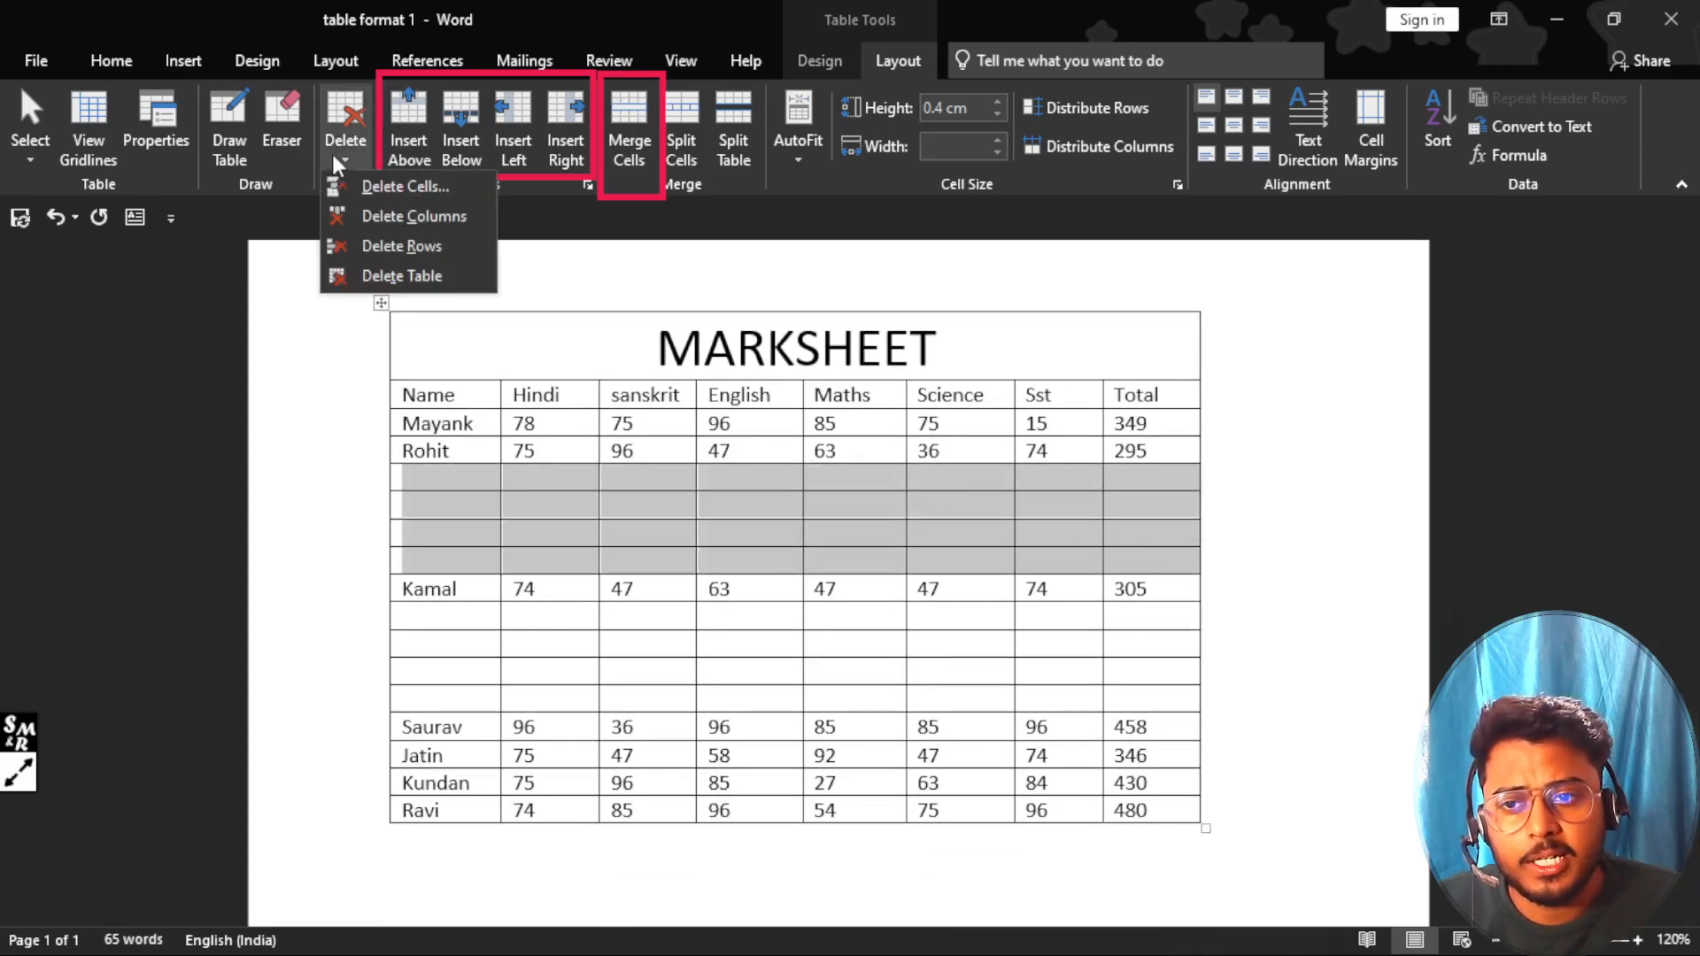
{"action": "left_click", "coordinate": [407, 246]}
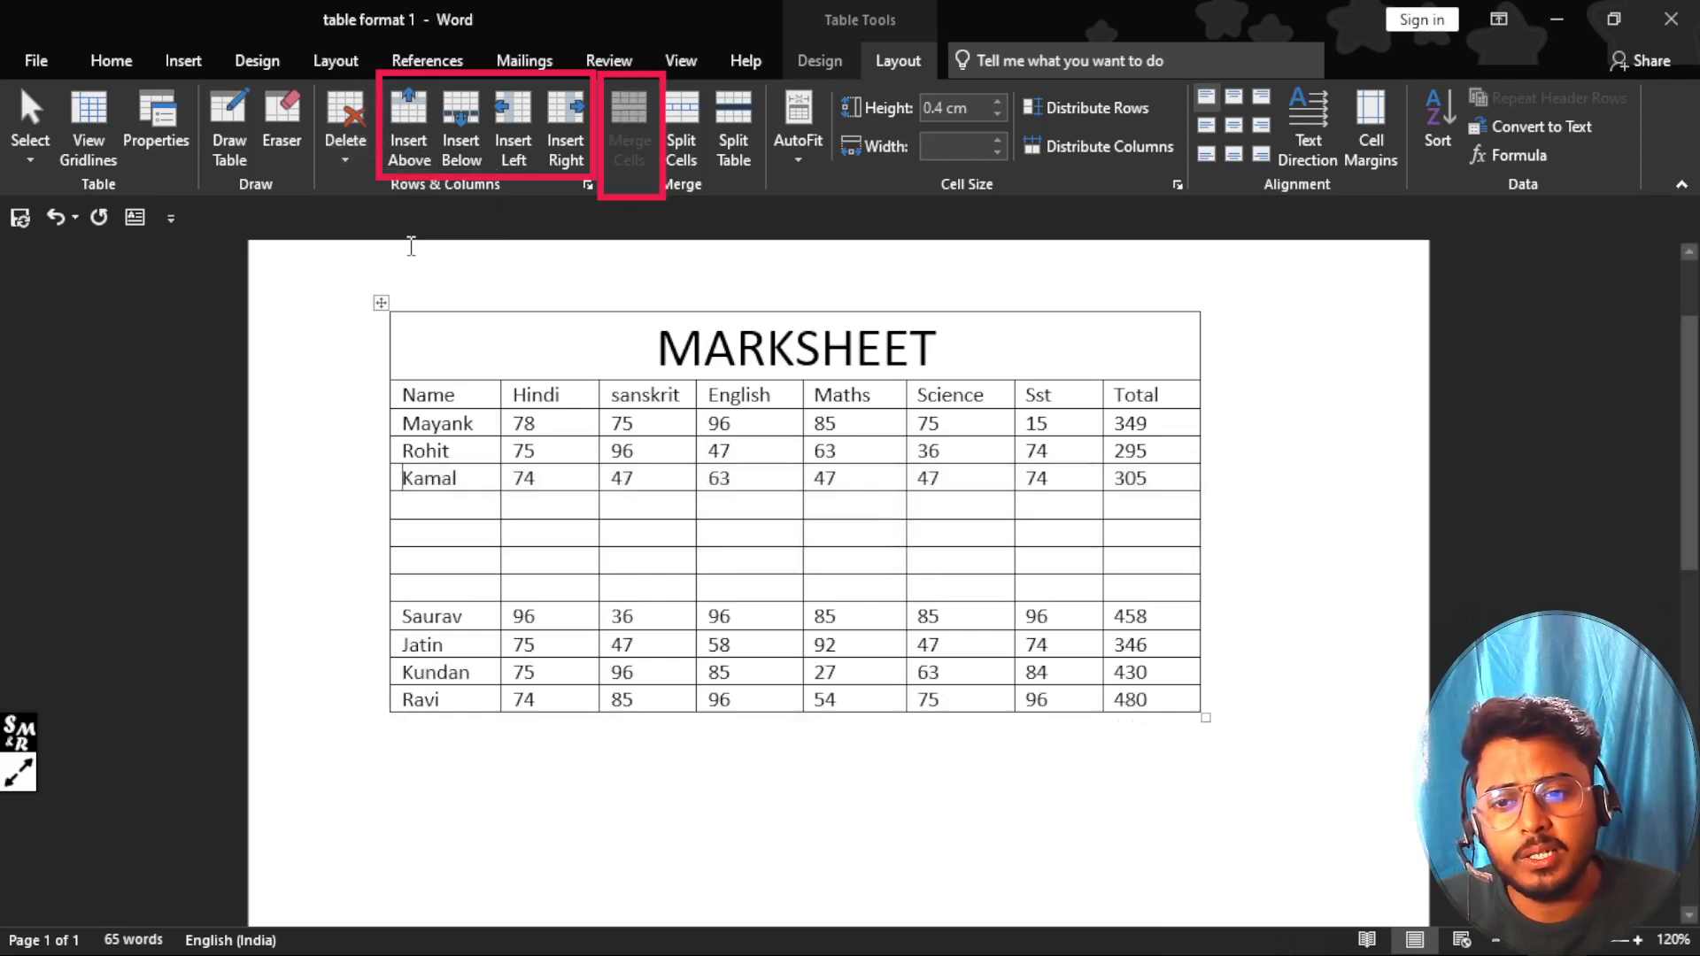
Step: Delete the four empty rows below the third student's row
{"action": "left_click_drag", "start_coordinate": [462, 511], "coordinate": [1203, 584]}
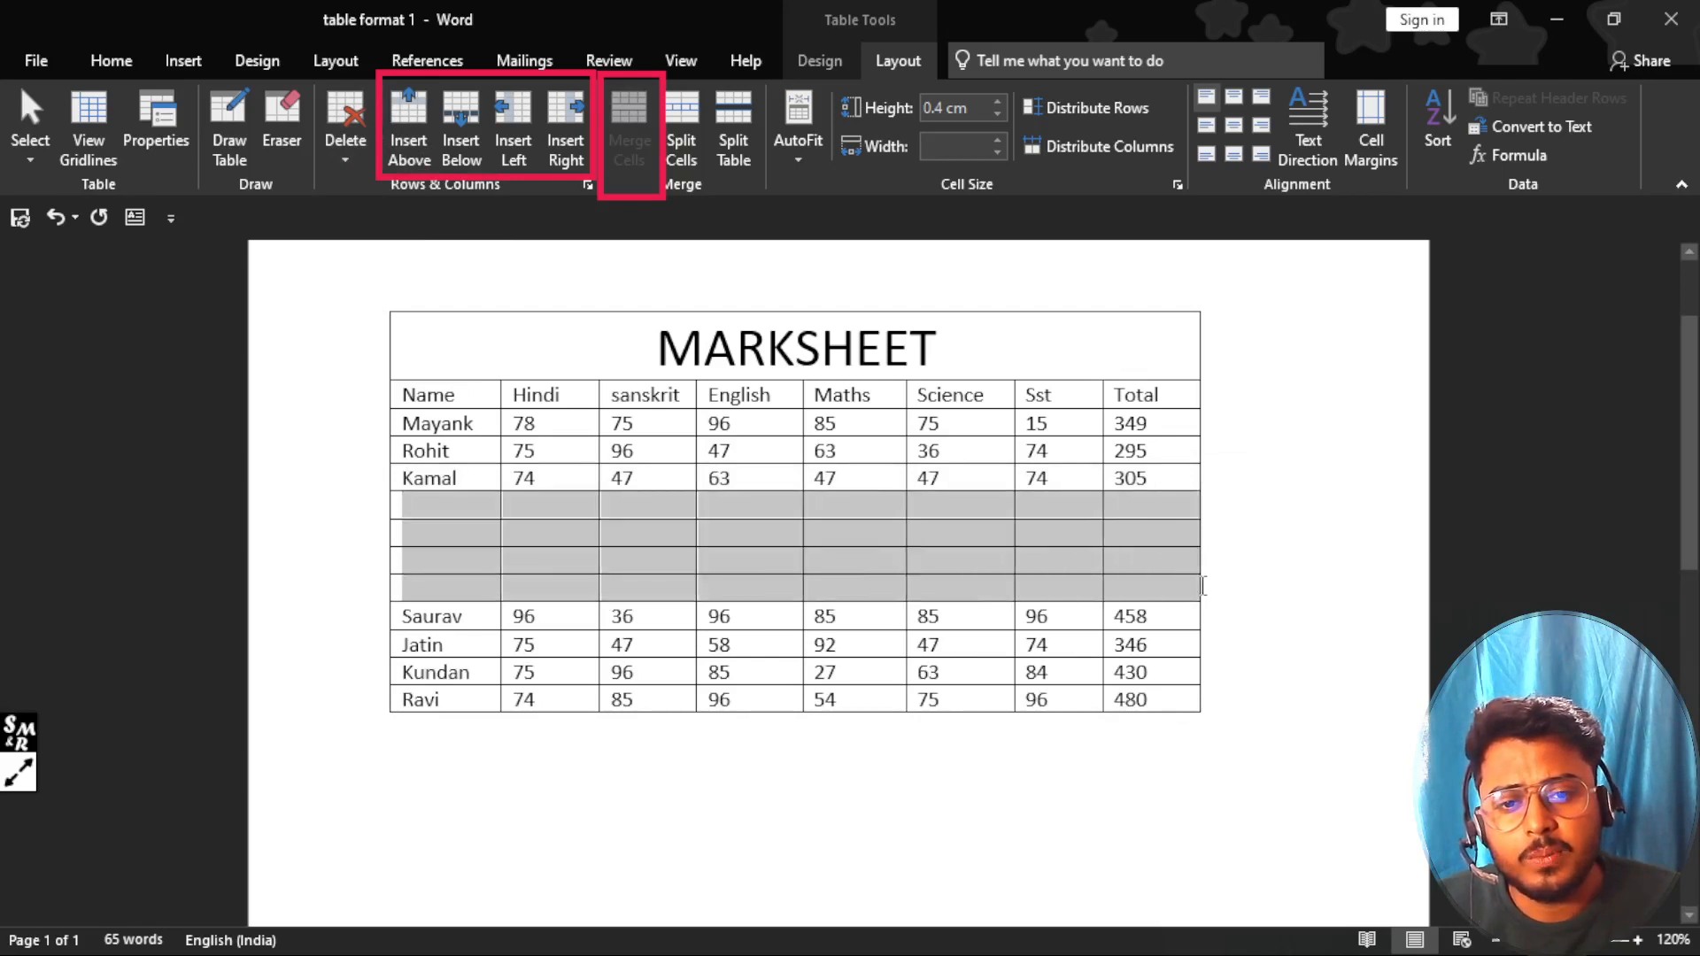
{"action": "left_click", "coordinate": [343, 154]}
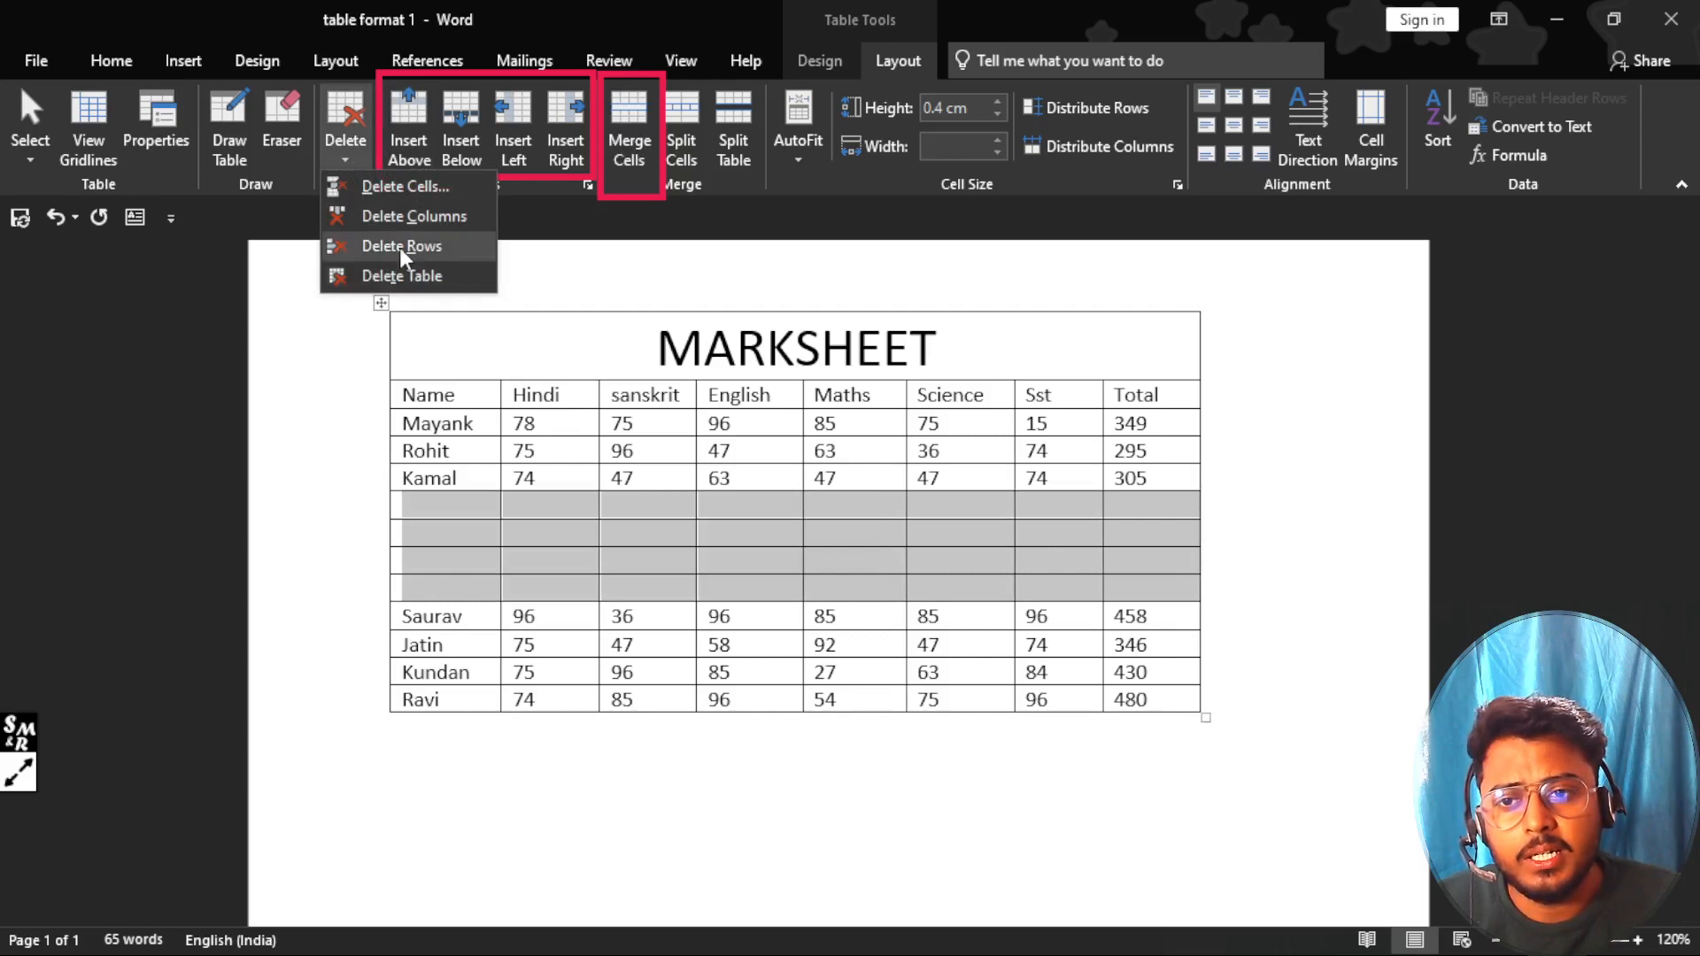
{"action": "left_click", "coordinate": [404, 246]}
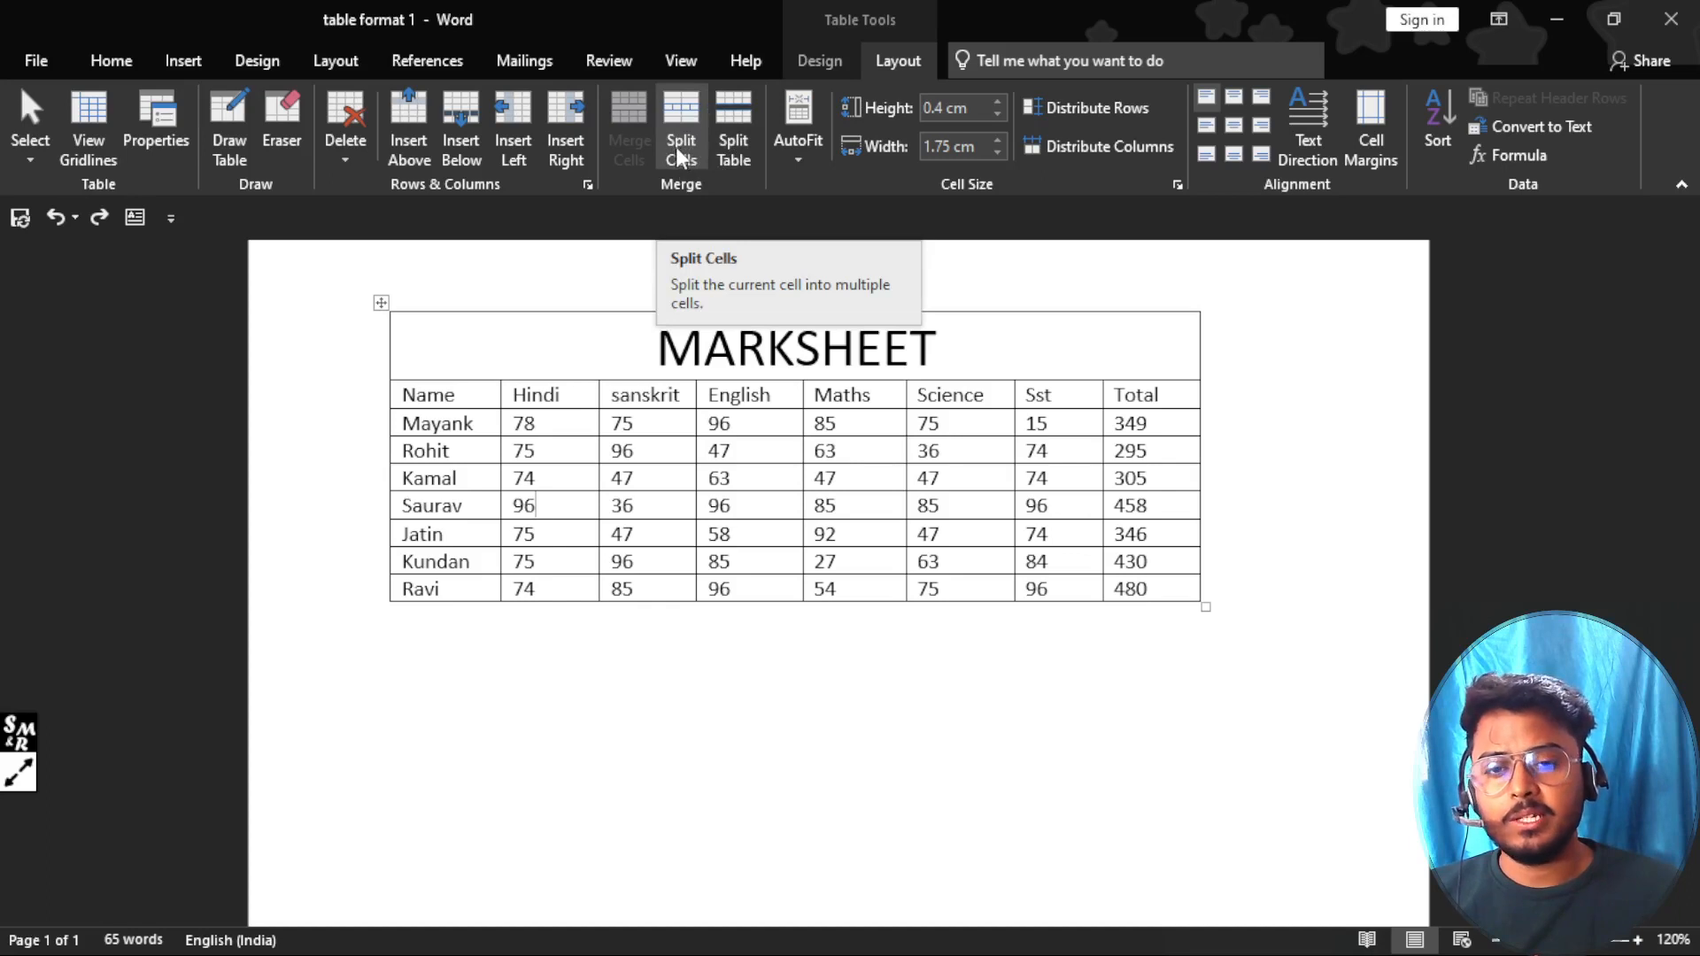
Step: Insert one empty row below the last student's row and select all of its cells
{"action": "left_click", "coordinate": [482, 589]}
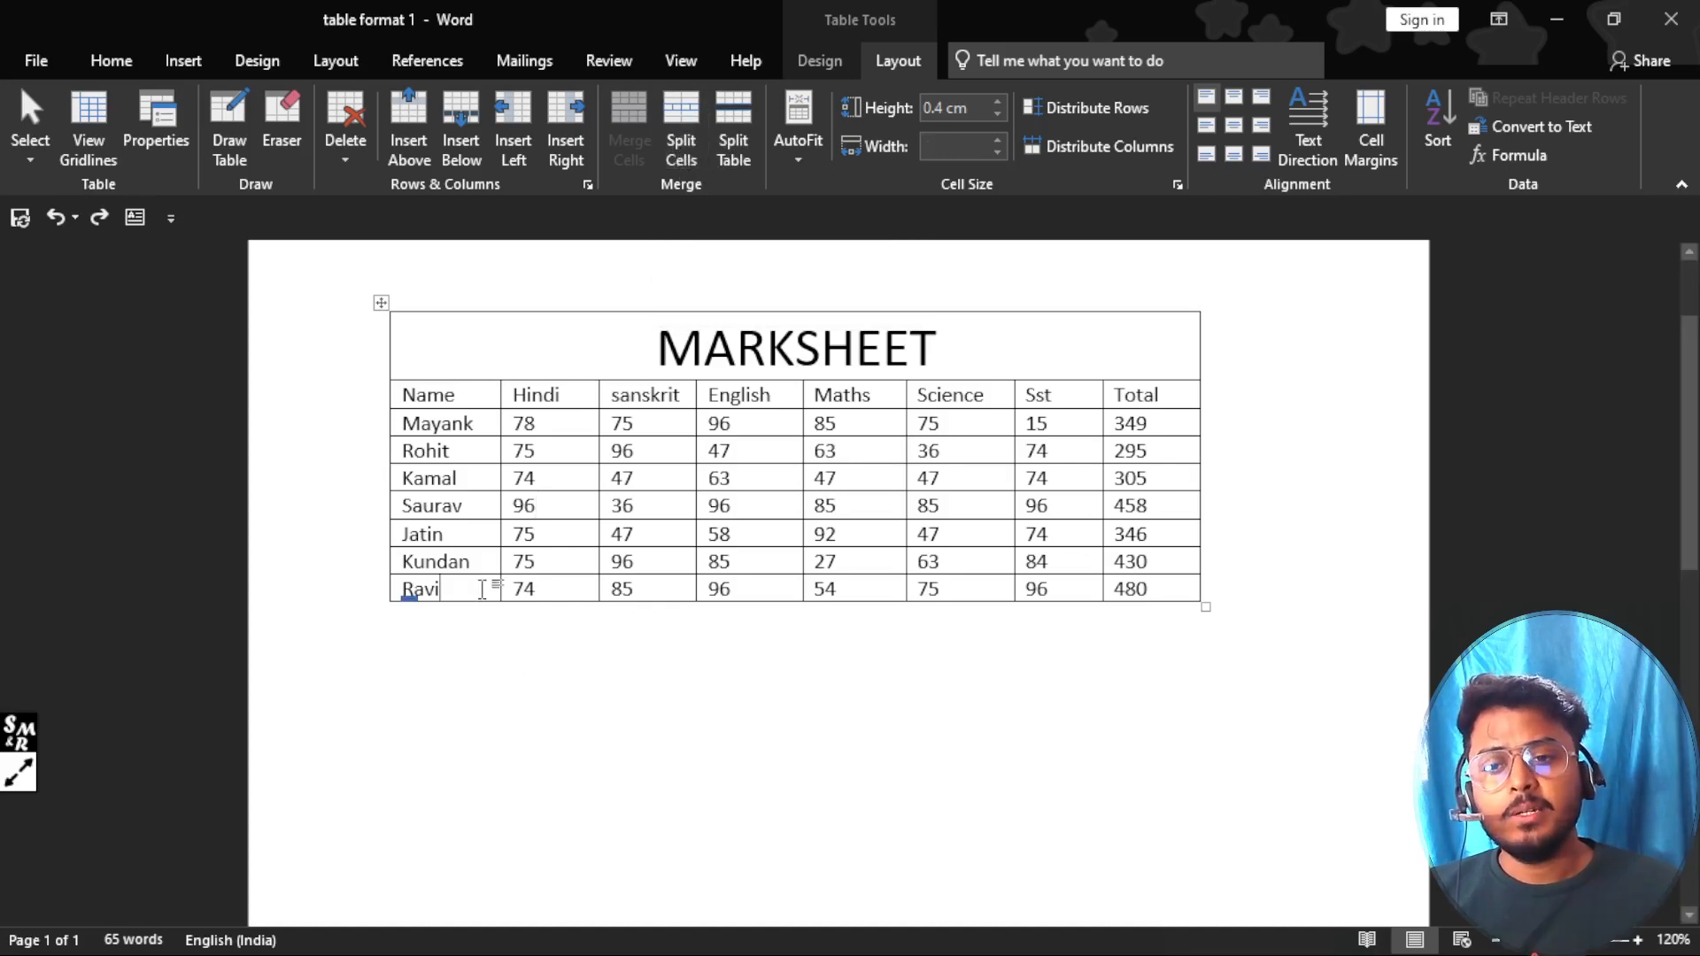
{"action": "left_click", "coordinate": [461, 123]}
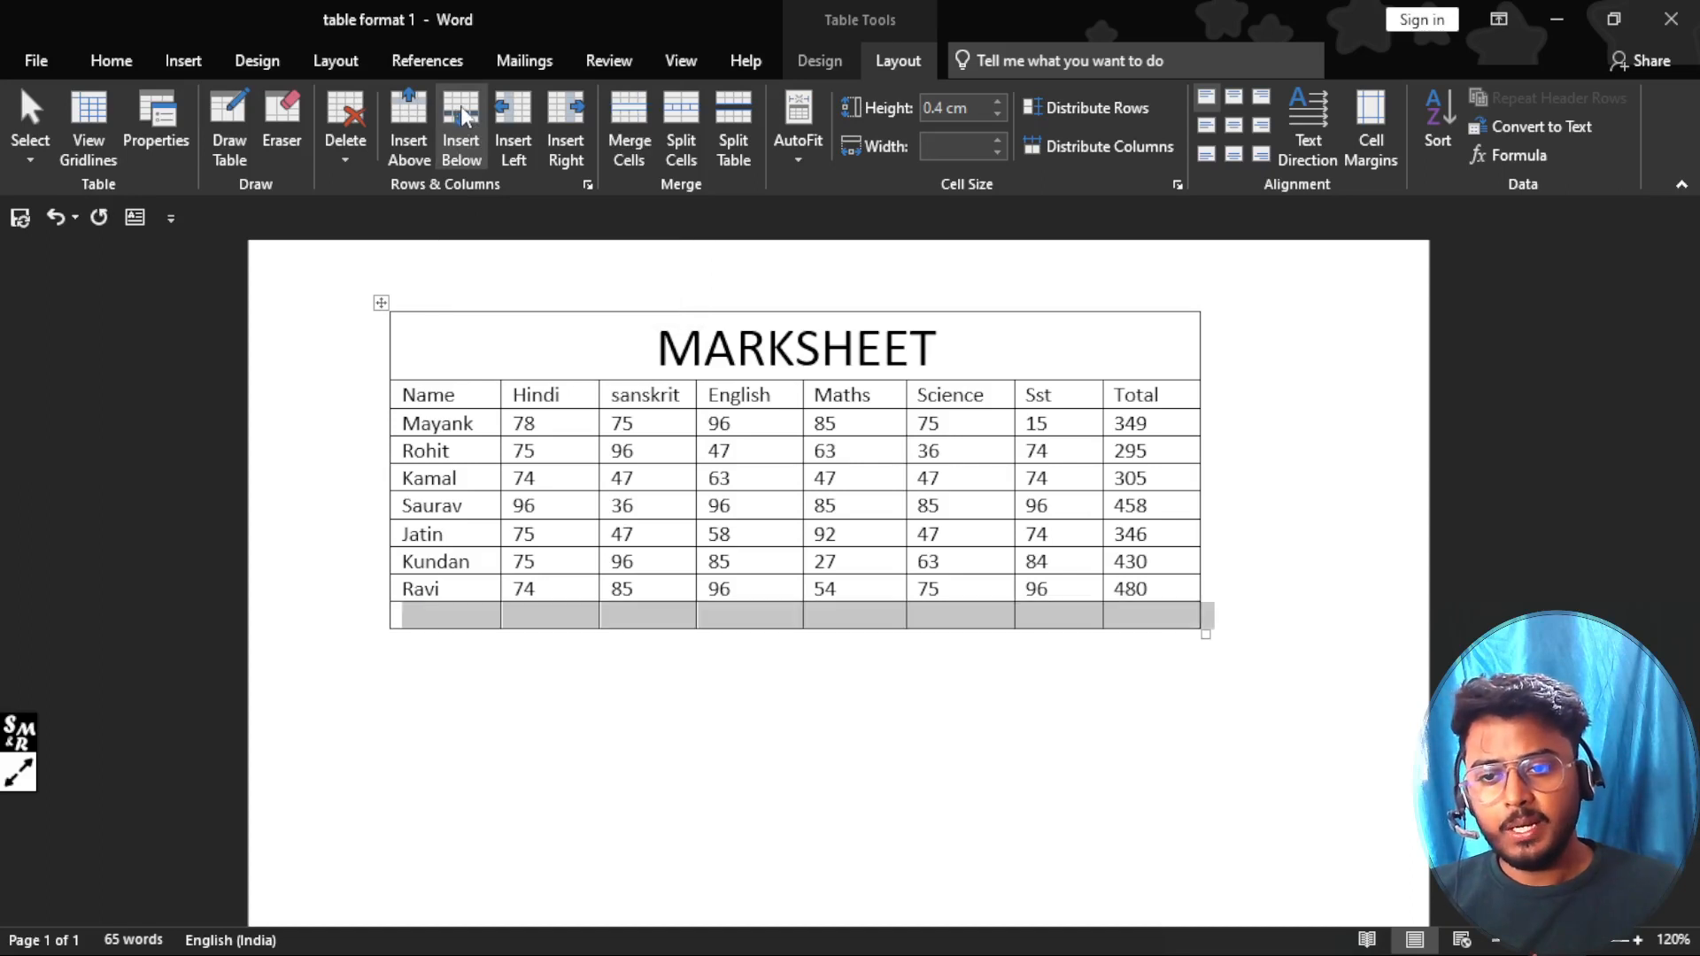
{"action": "left_click", "coordinate": [553, 696]}
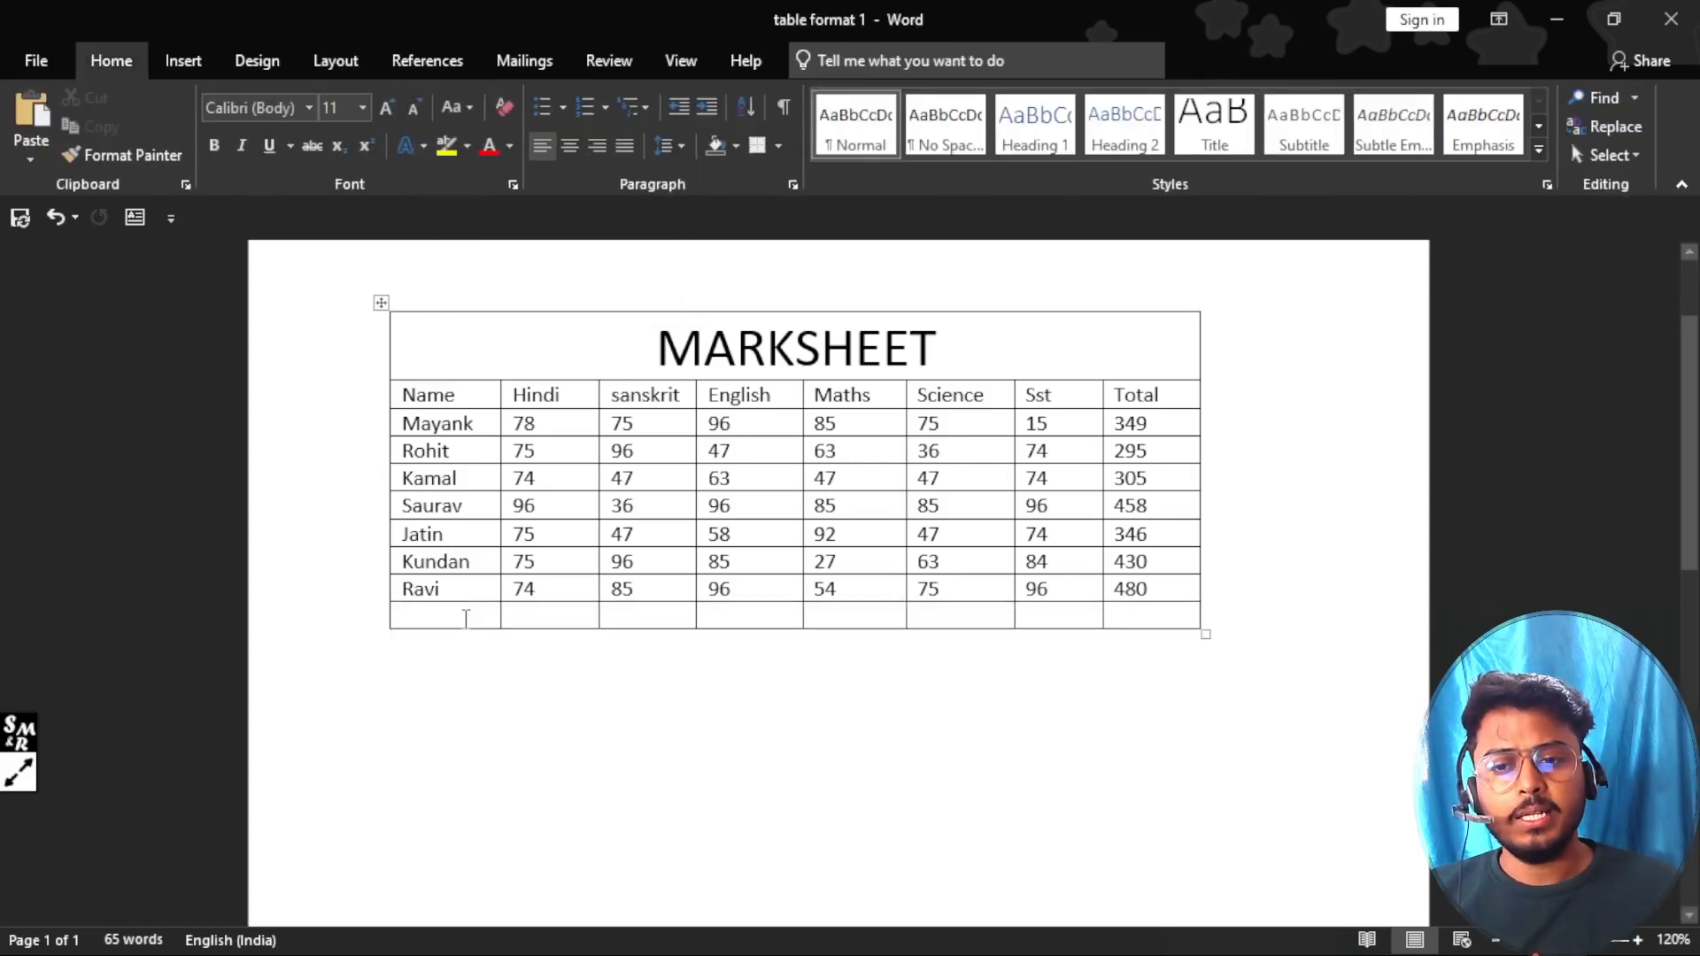
{"action": "left_click_drag", "start_coordinate": [466, 617], "coordinate": [1137, 614]}
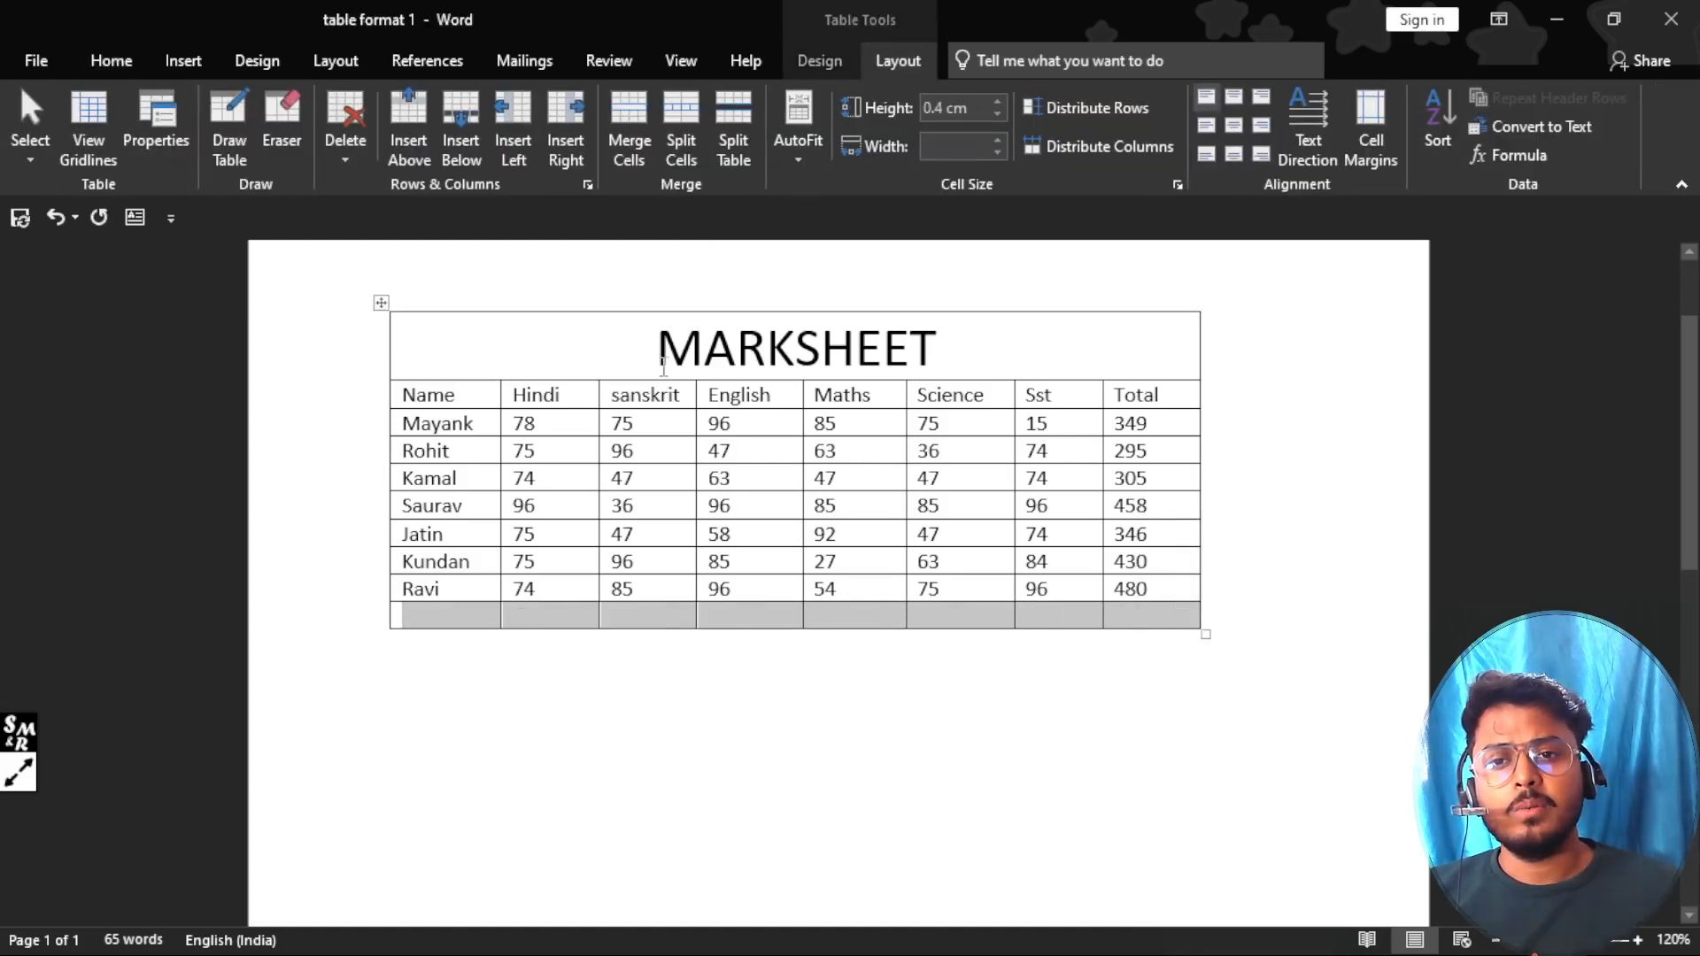
Step: Merge the selected cells of the empty bottom row into a single cell
{"action": "left_click", "coordinate": [628, 124]}
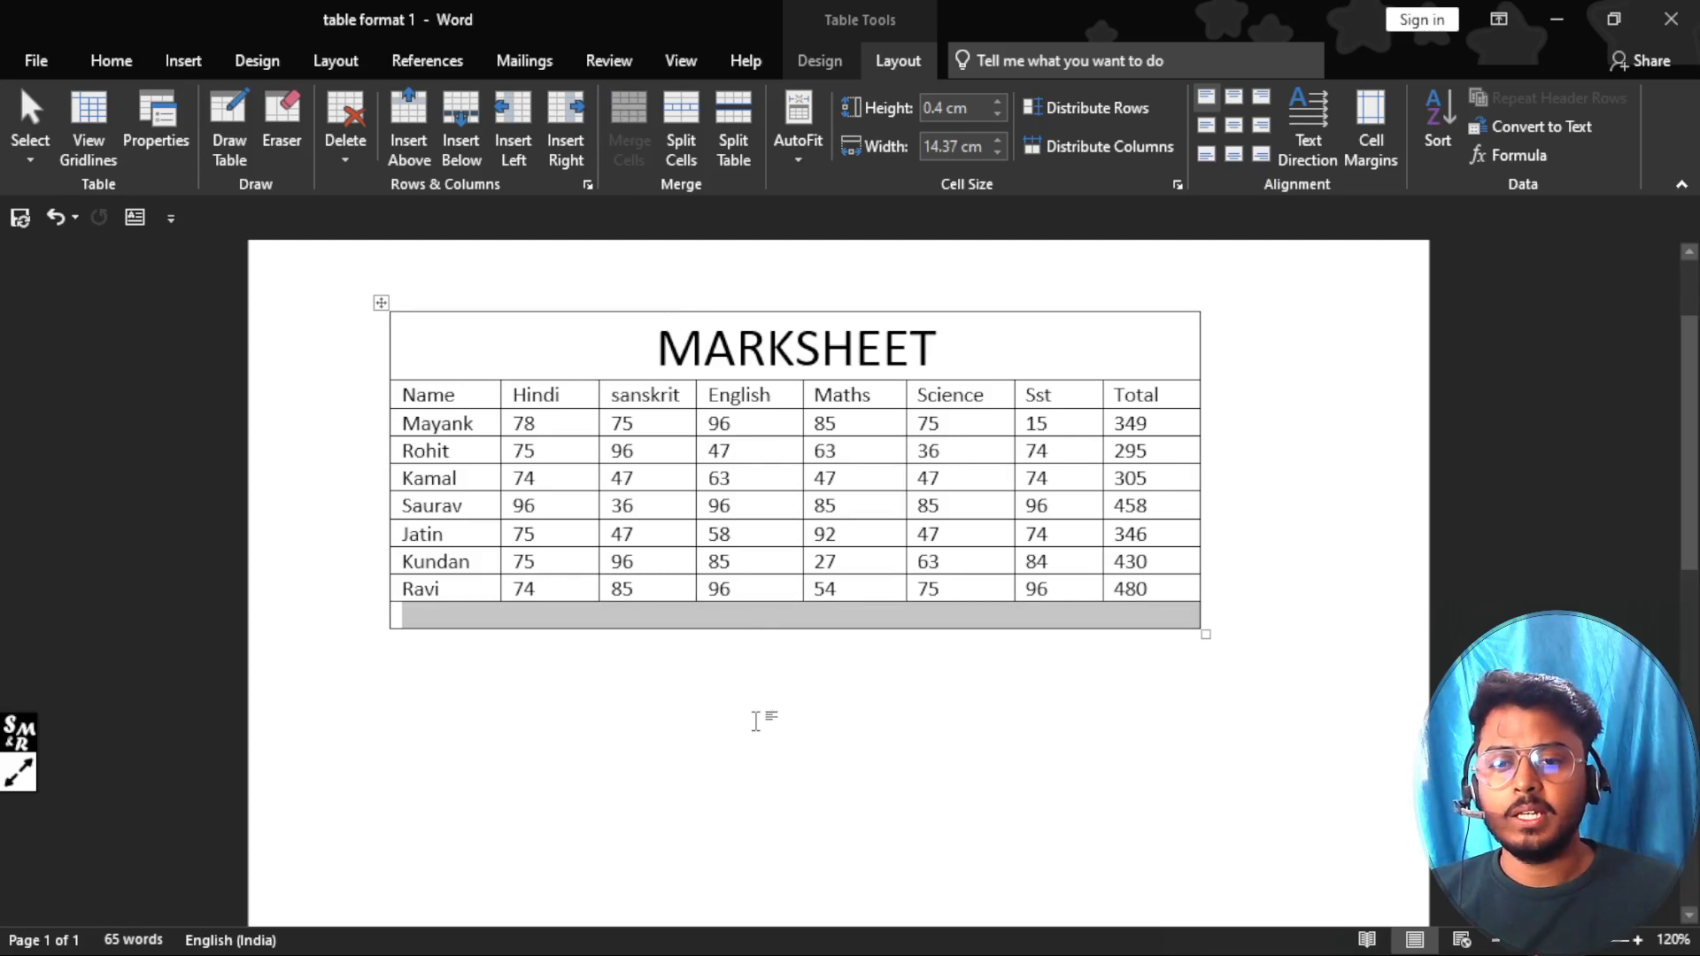
{"action": "left_click", "coordinate": [756, 720]}
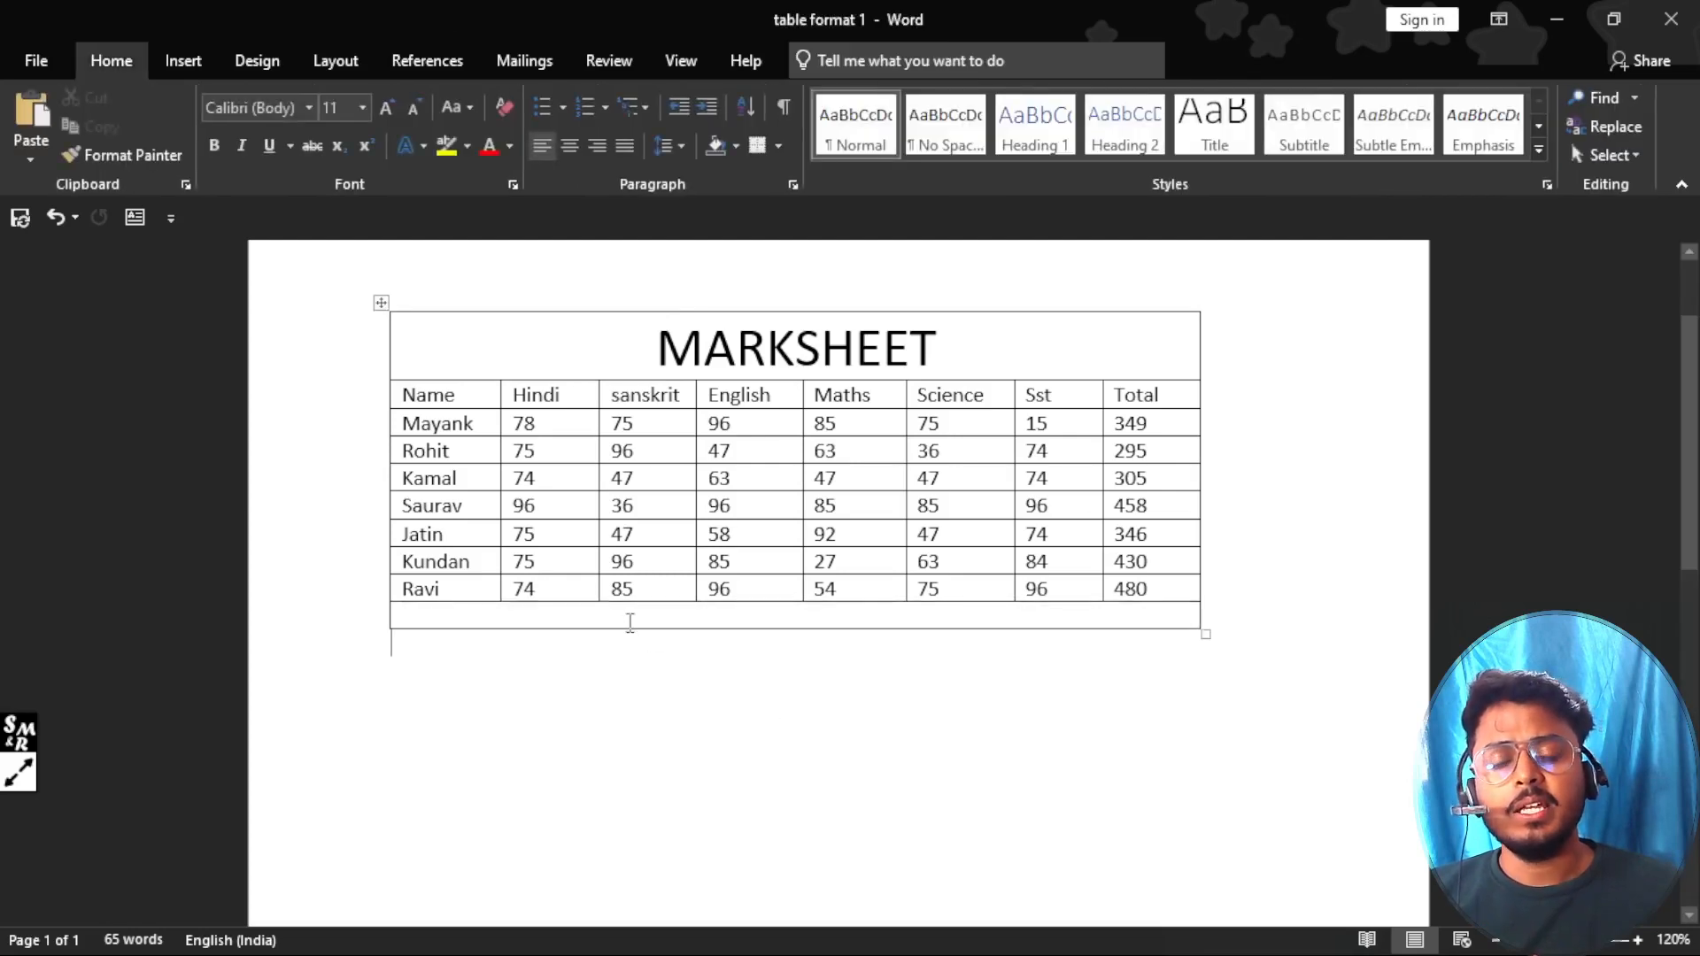
Step: Split the merged bottom row into 8 columns and 1 row
{"action": "left_click", "coordinate": [643, 618]}
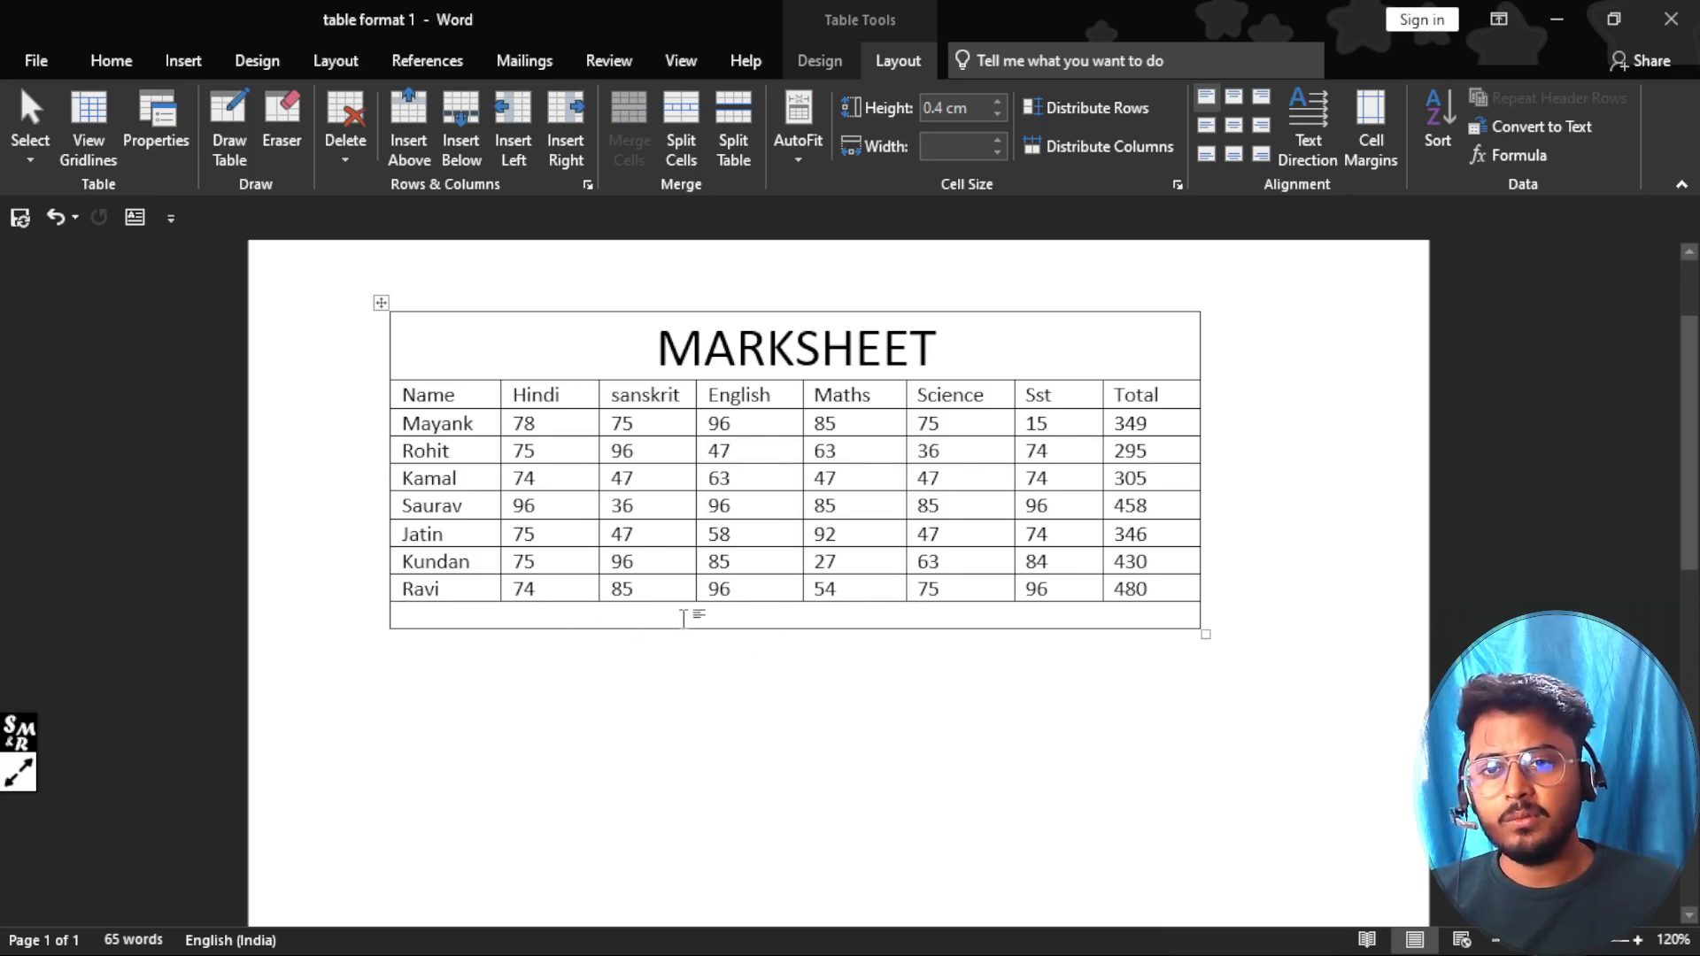
{"action": "left_click", "coordinate": [683, 117]}
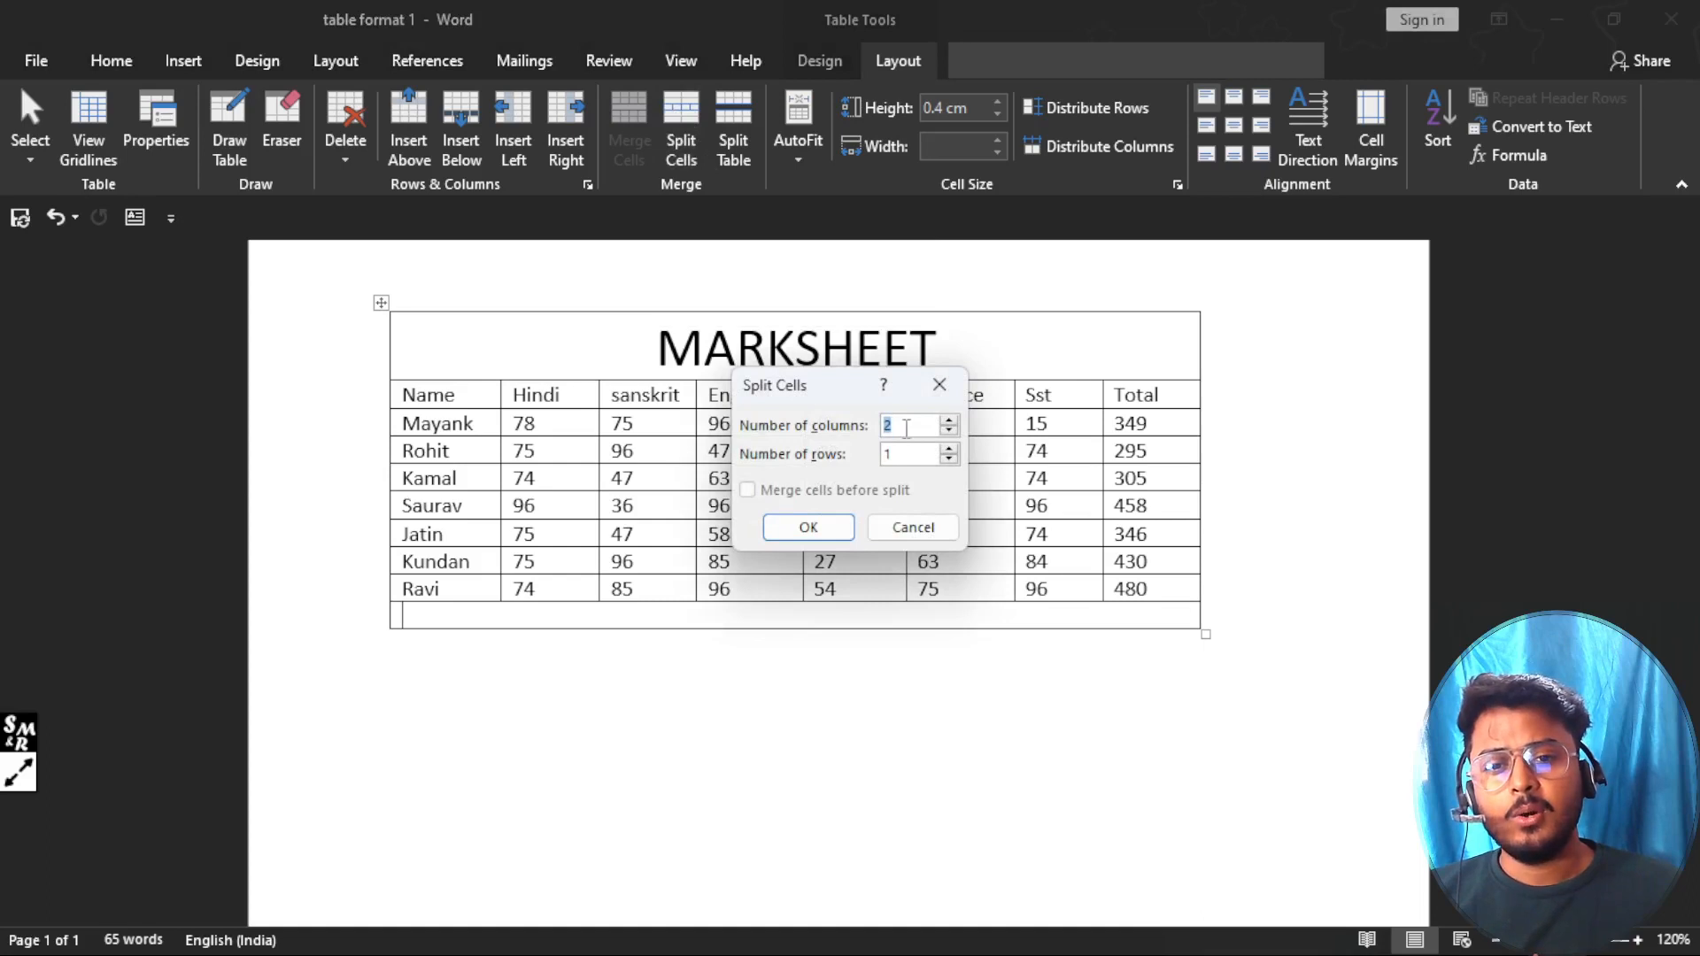
{"action": "type", "text": "8"}
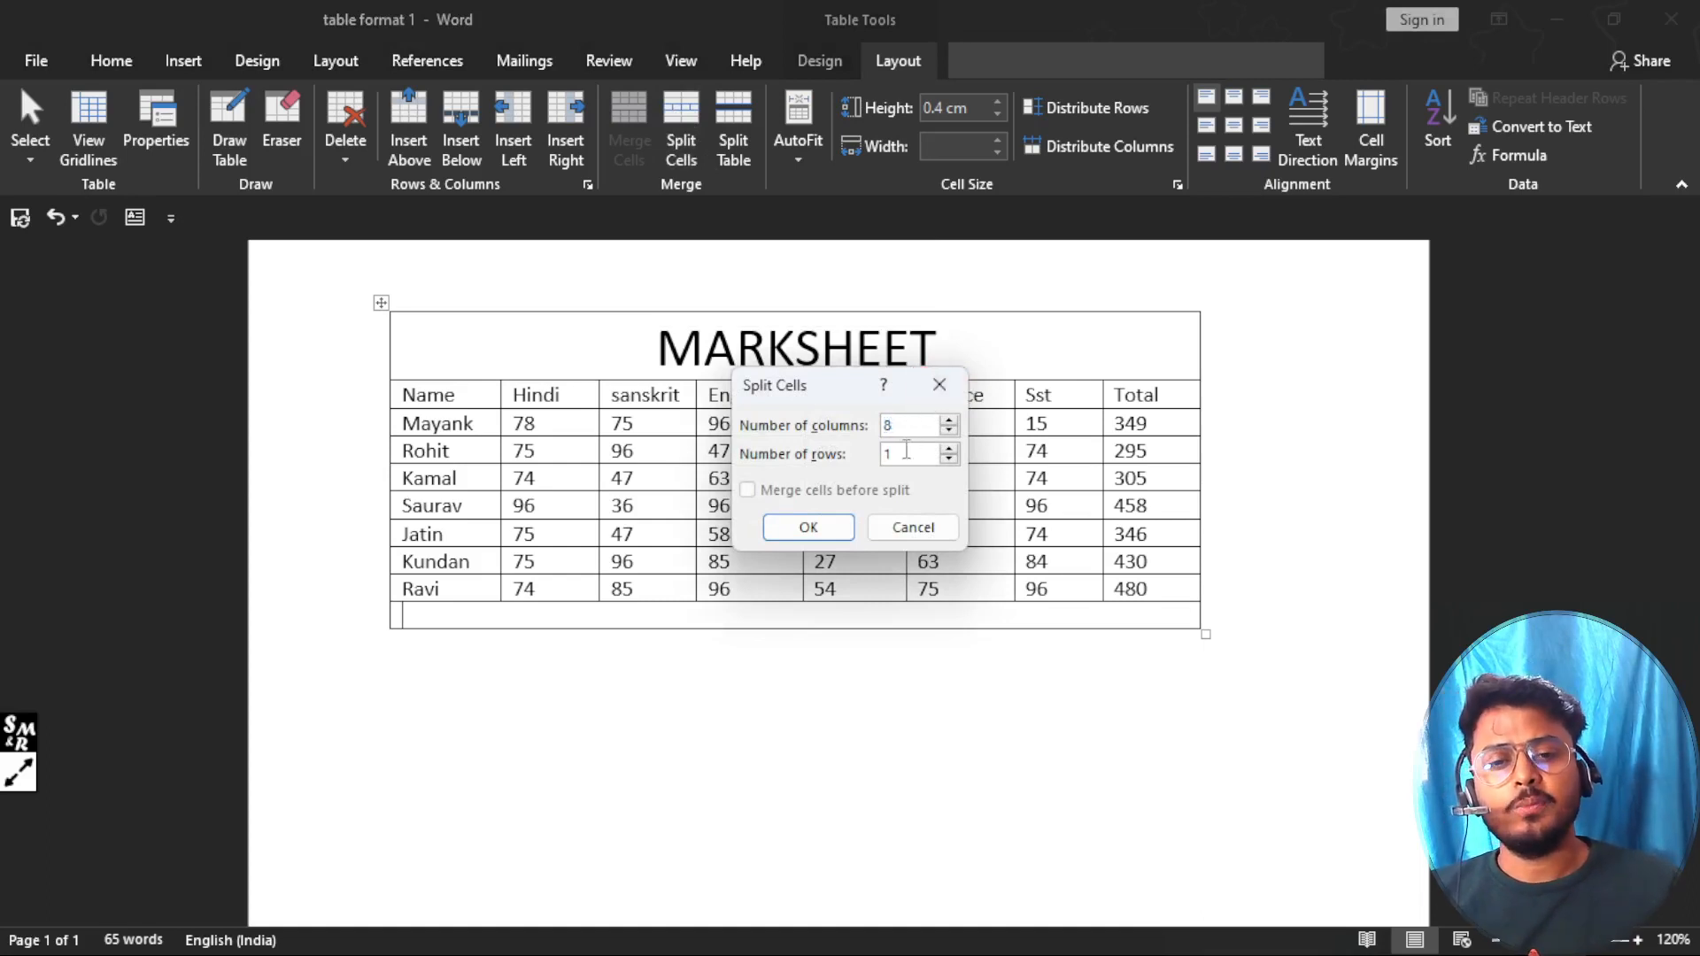
{"action": "left_click", "coordinate": [808, 528]}
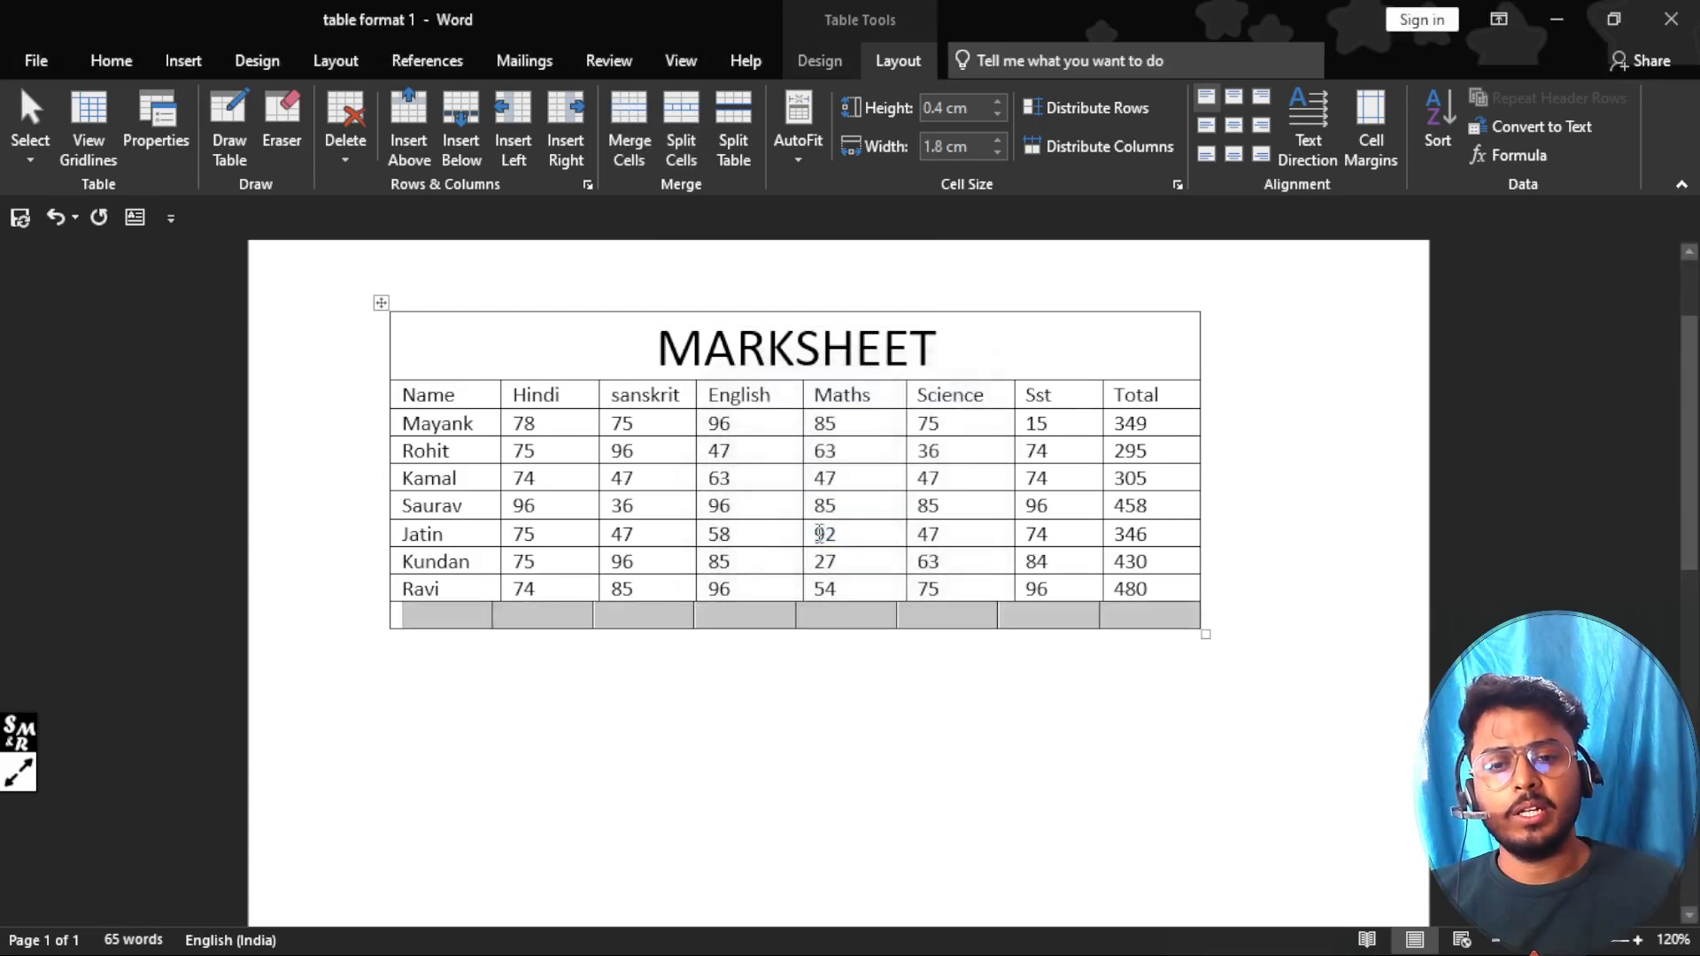
{"action": "left_click", "coordinate": [681, 771]}
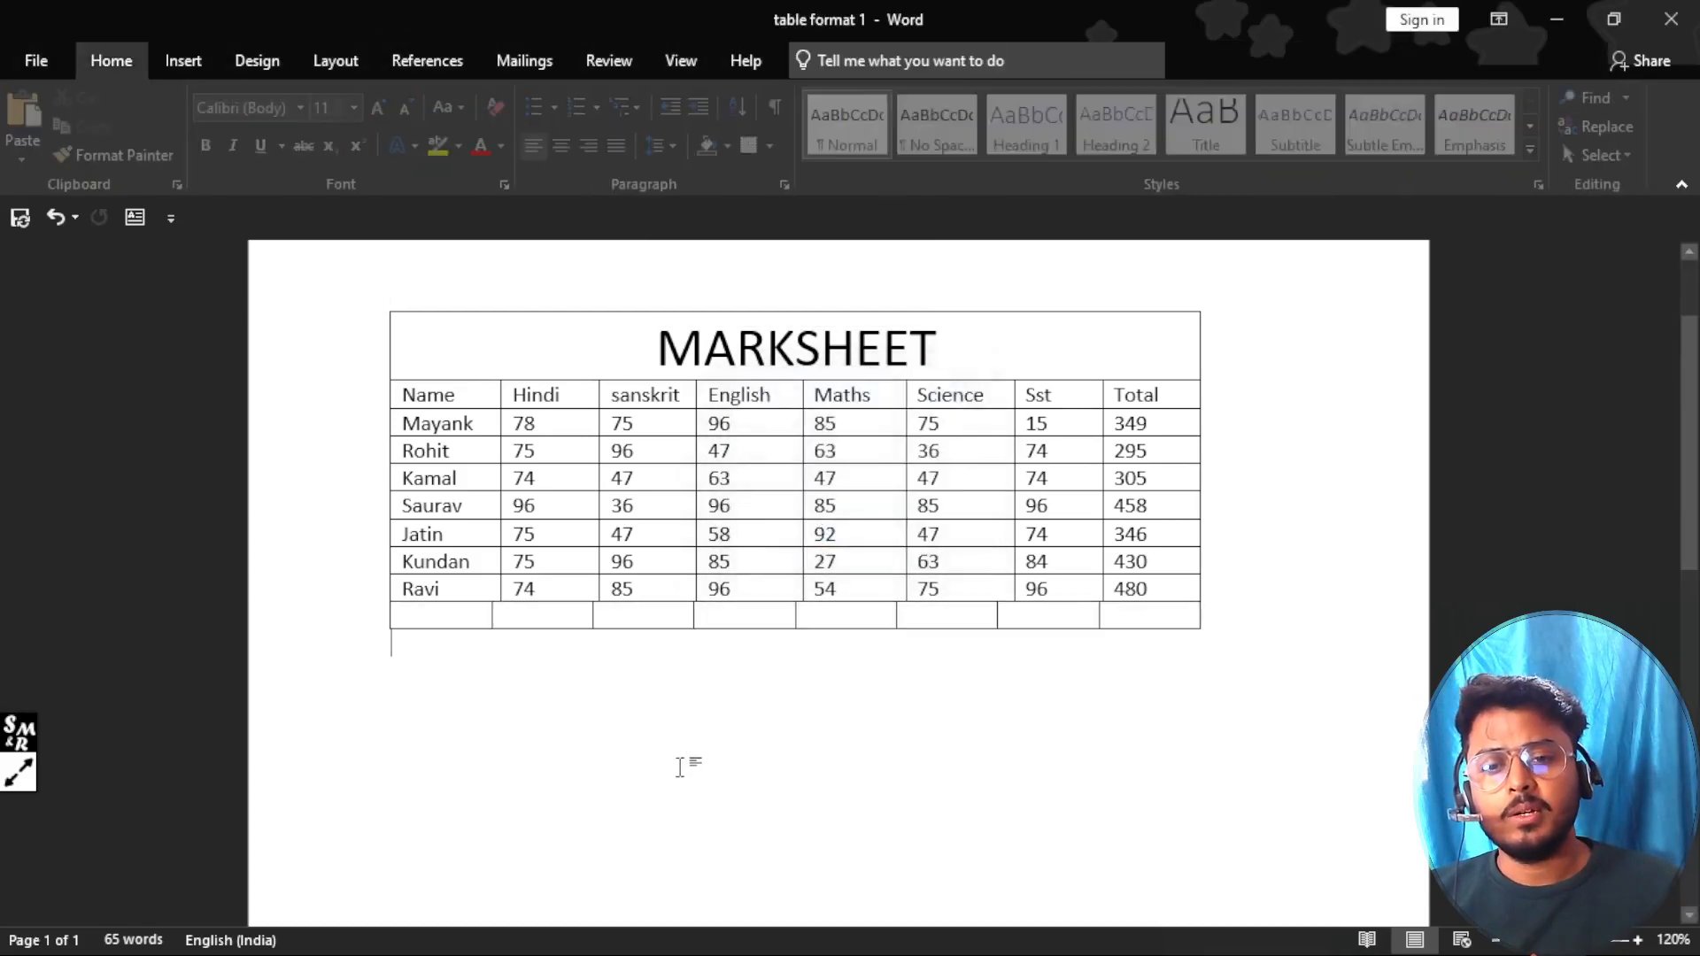
Step: Examine the empty cells of the bottom row one by one
{"action": "left_click", "coordinate": [533, 617]}
{"action": "left_click", "coordinate": [538, 619]}
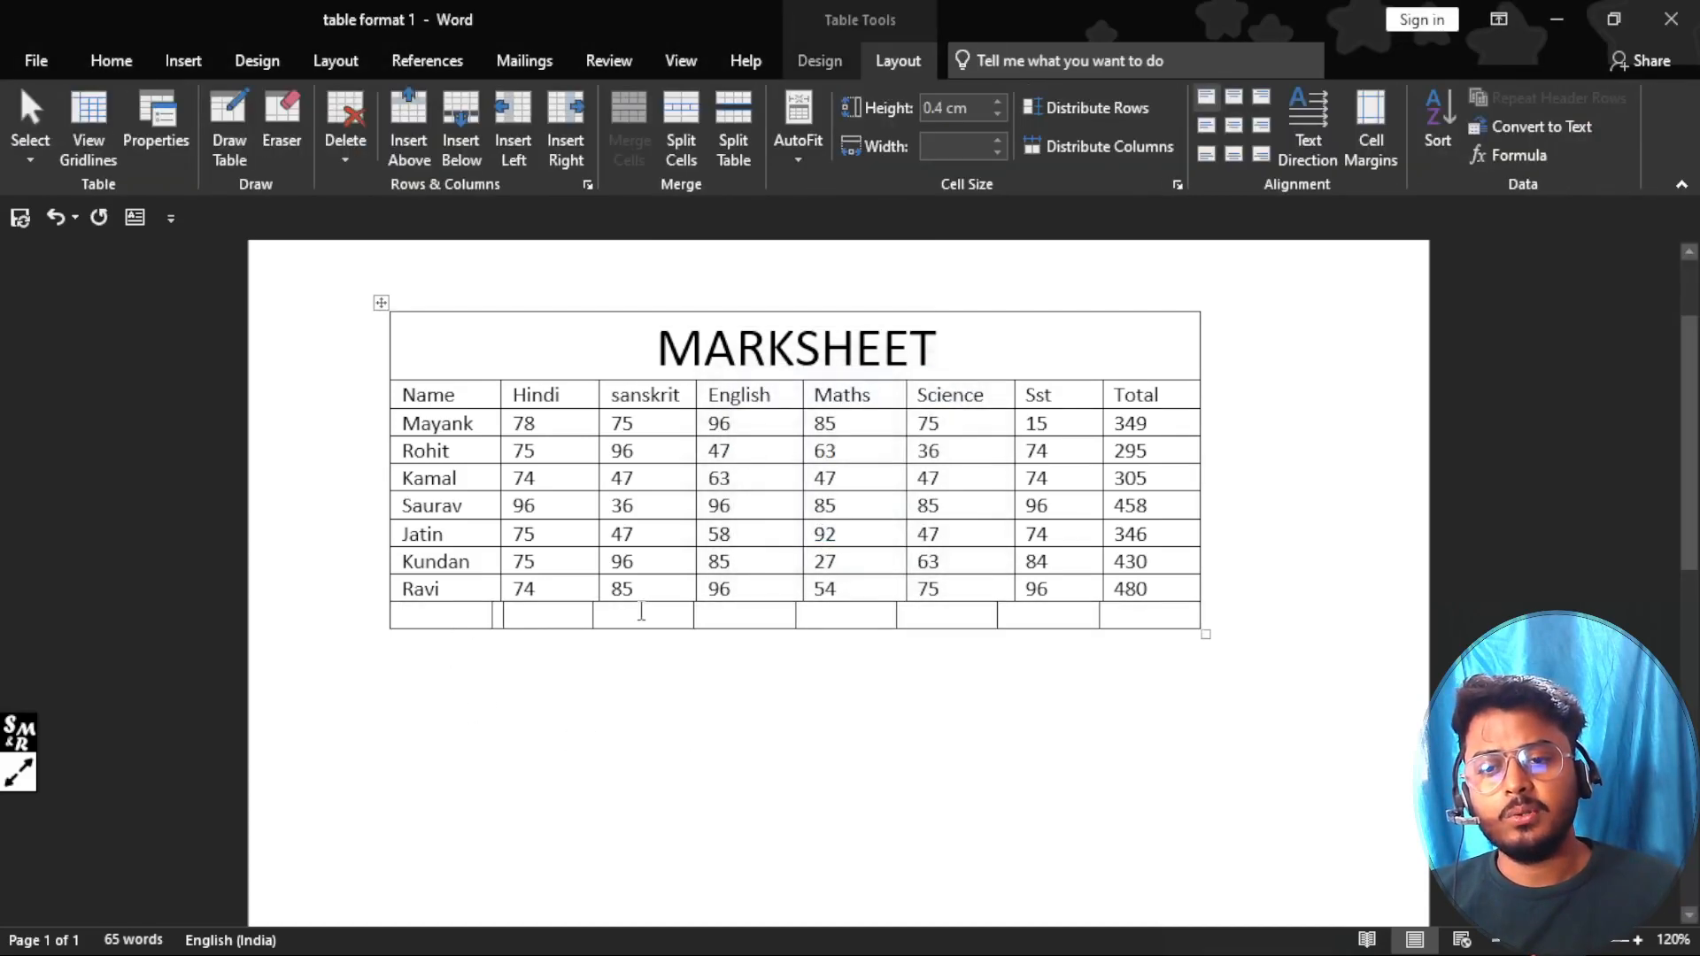
{"action": "left_click", "coordinate": [644, 612]}
{"action": "left_click", "coordinate": [735, 613]}
{"action": "left_click", "coordinate": [824, 618]}
{"action": "left_click", "coordinate": [946, 617]}
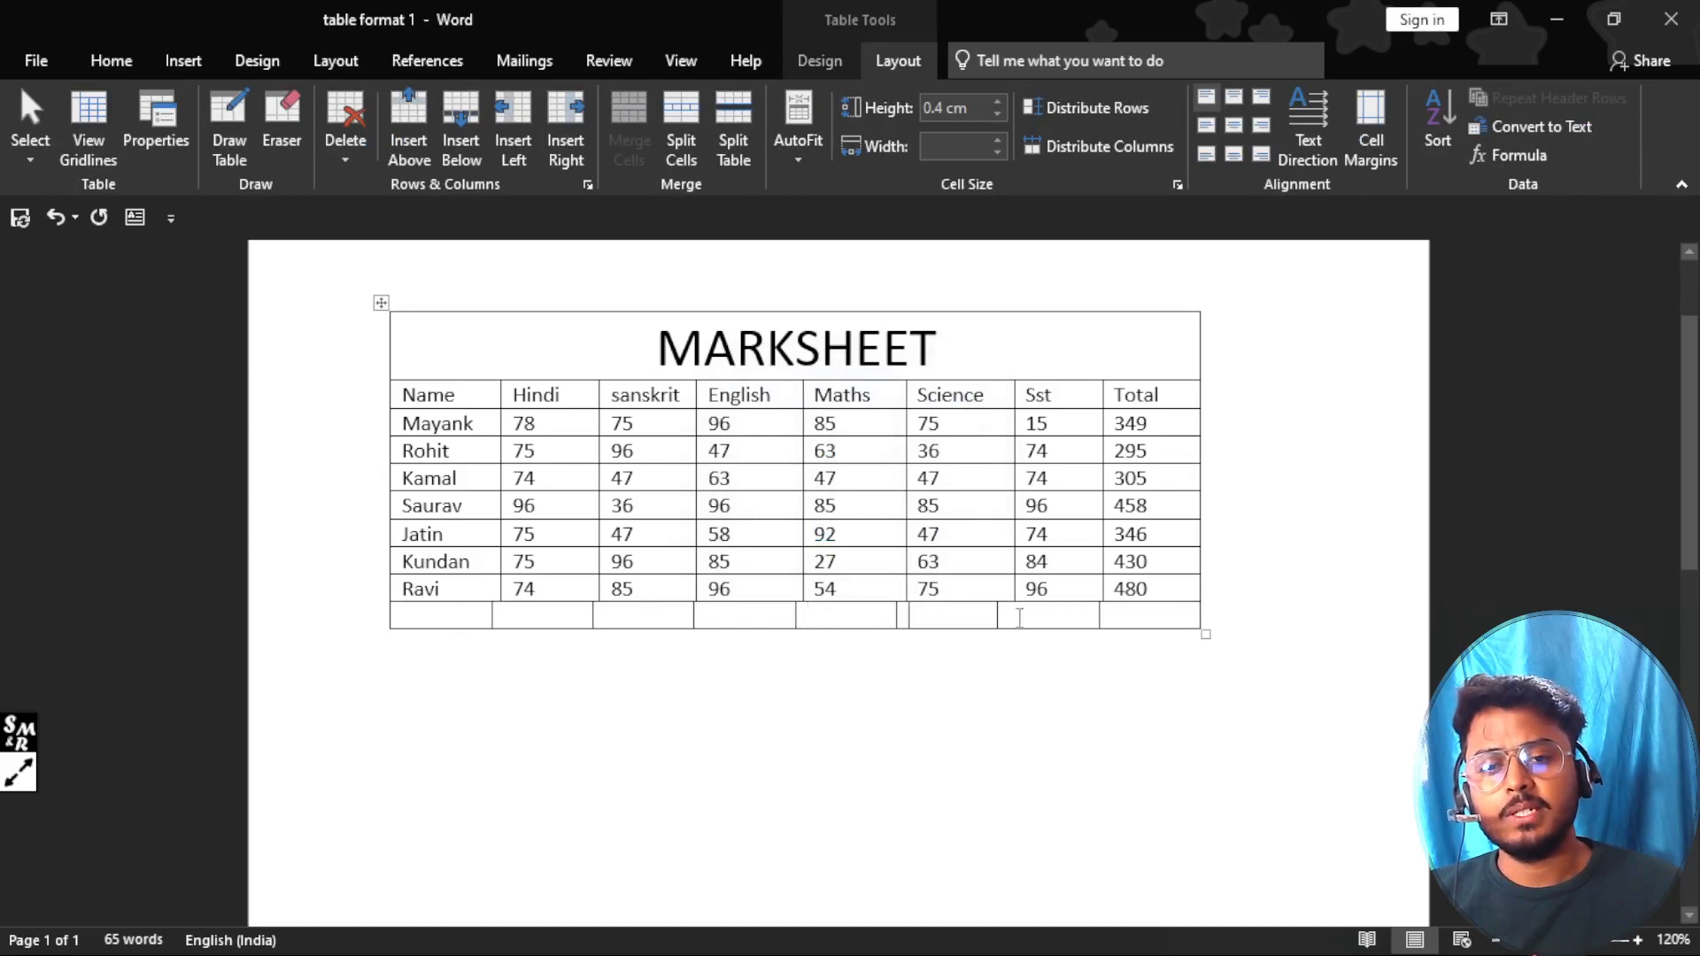
{"action": "left_click", "coordinate": [1037, 618]}
{"action": "left_click", "coordinate": [1140, 611]}
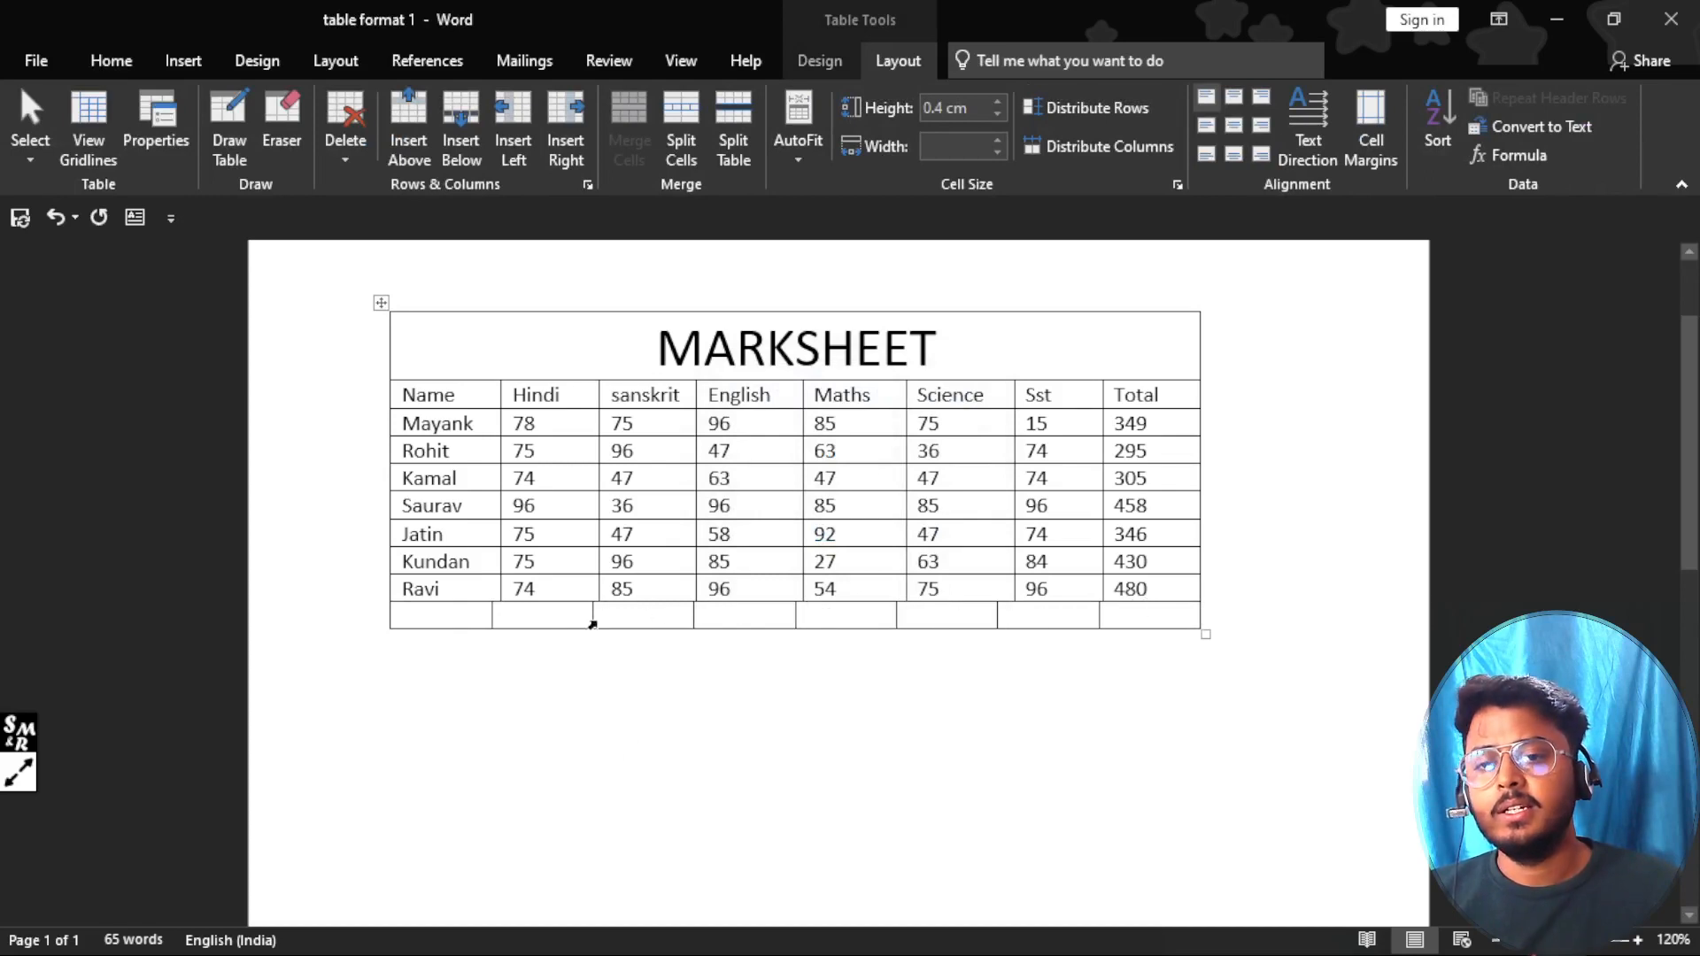
Step: Align the first three cell dividers in the bottom row with the column borders above them
{"action": "left_click_drag", "start_coordinate": [591, 614], "coordinate": [599, 616]}
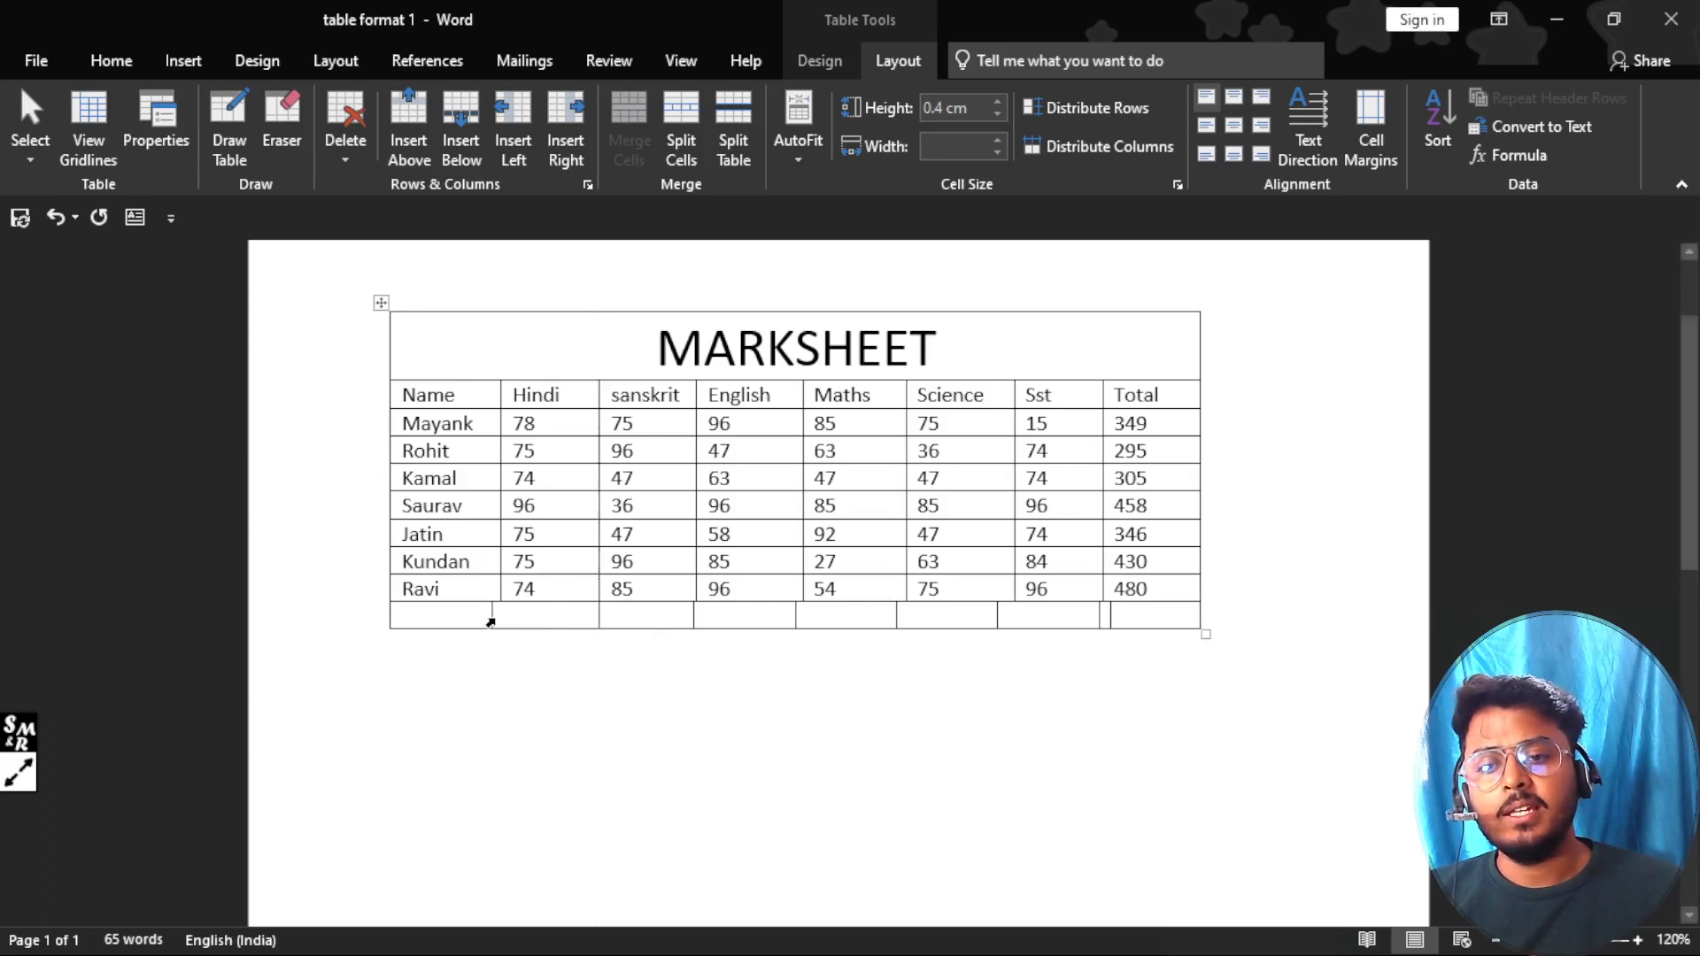
{"action": "left_click_drag", "start_coordinate": [492, 615], "coordinate": [500, 615]}
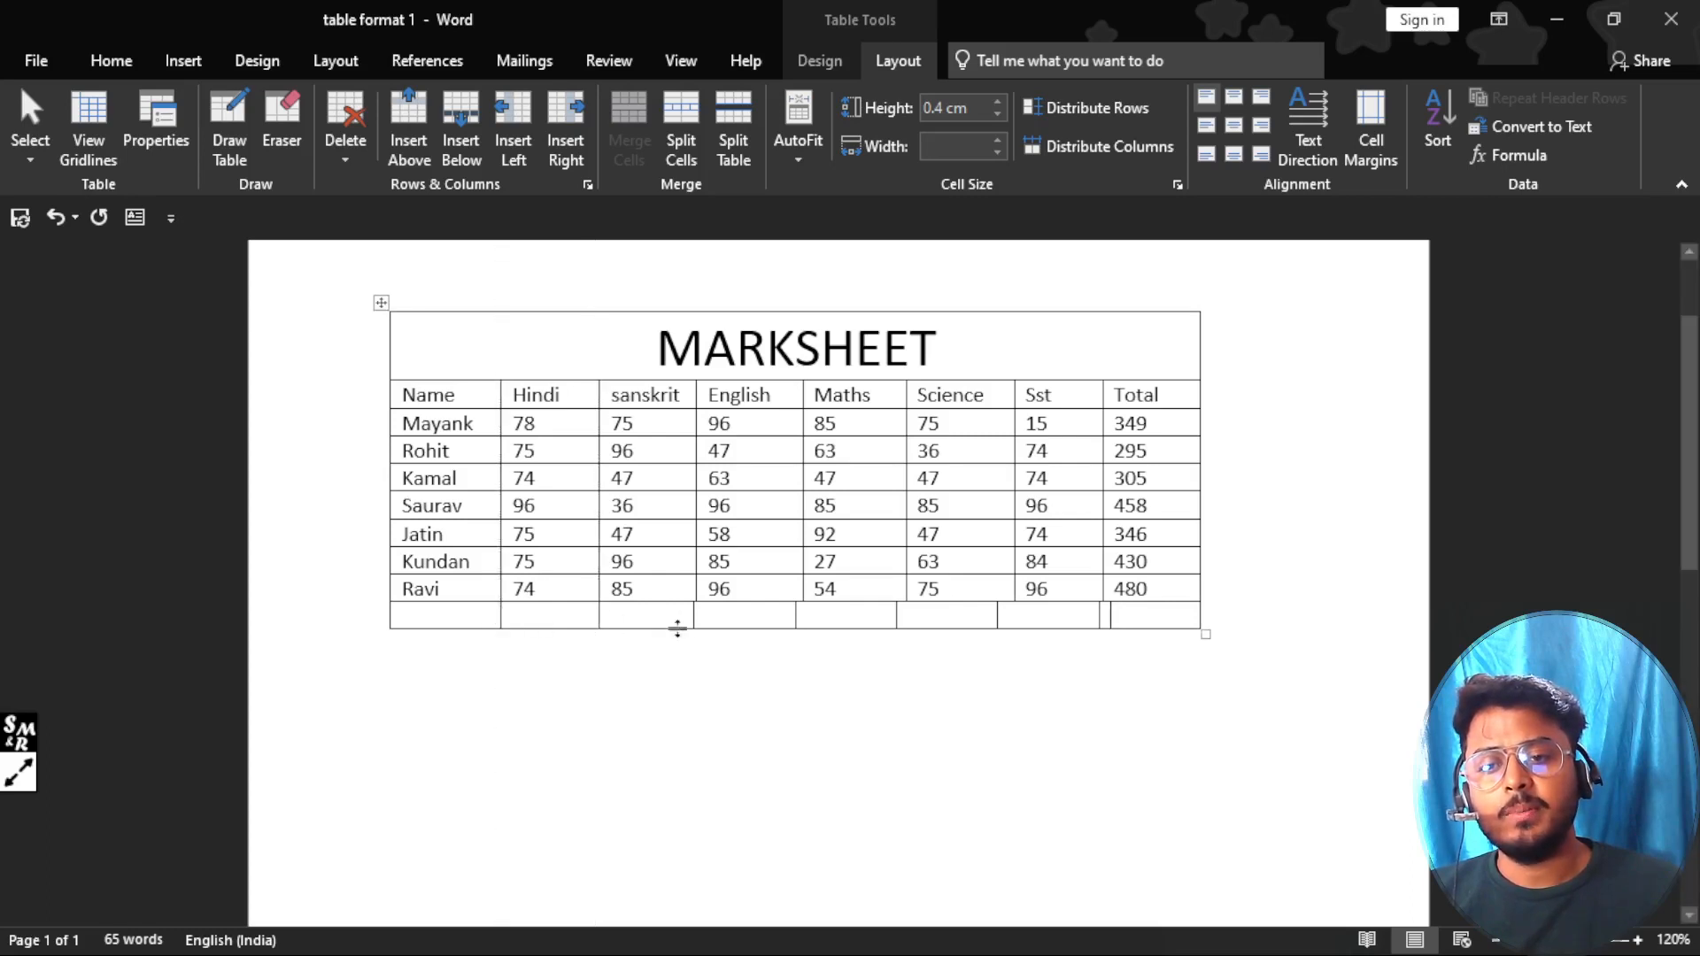
{"action": "left_click_drag", "start_coordinate": [691, 617], "coordinate": [800, 618]}
{"action": "left_click", "coordinate": [624, 617]}
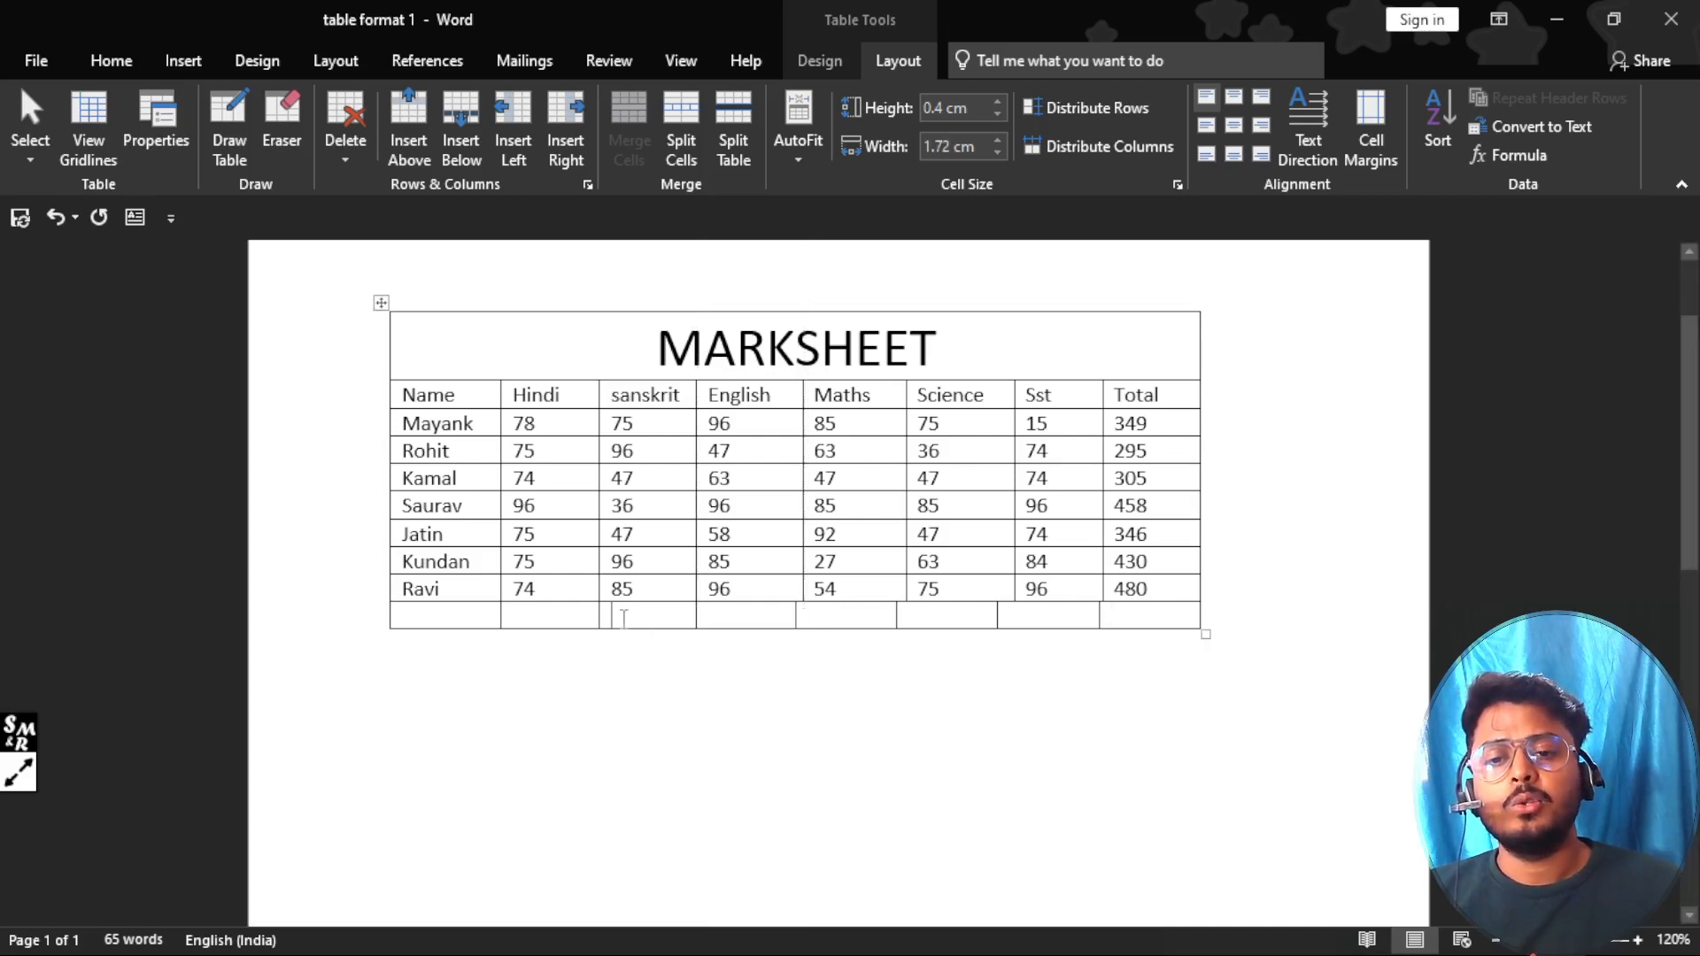
Step: Select all cells of the empty bottom row and merge them back into a single cell
{"action": "left_click_drag", "start_coordinate": [471, 617], "coordinate": [1135, 634]}
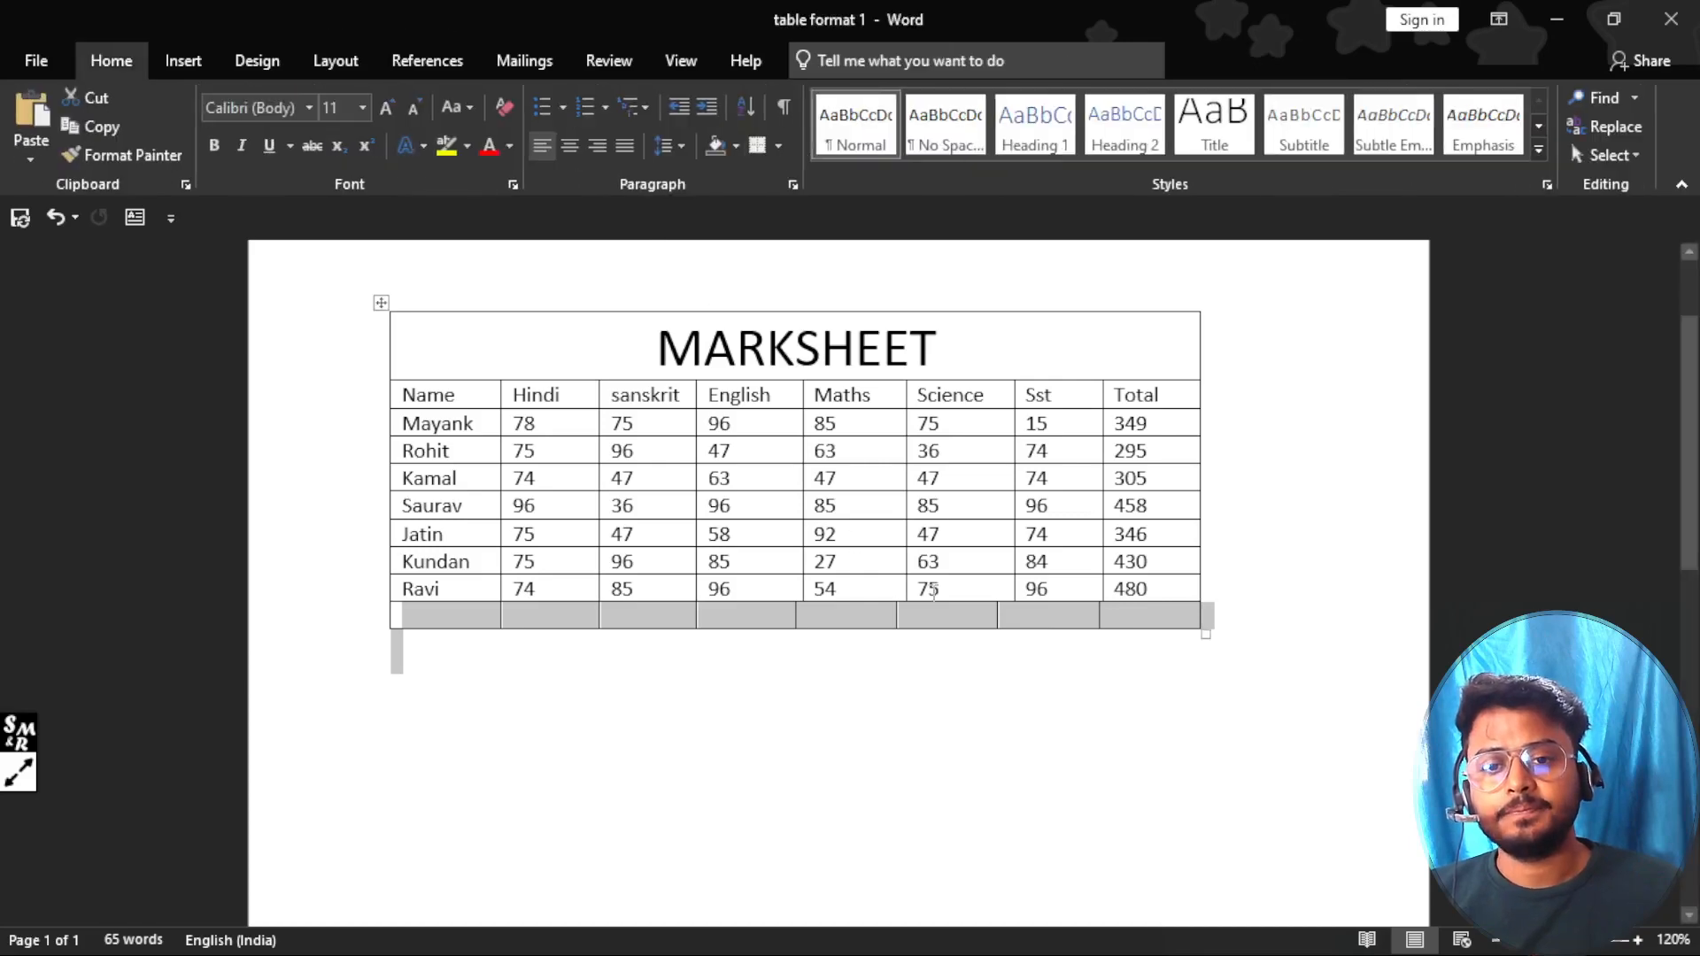
{"action": "left_click", "coordinate": [1055, 618]}
{"action": "left_click_drag", "start_coordinate": [1131, 617], "coordinate": [488, 620]}
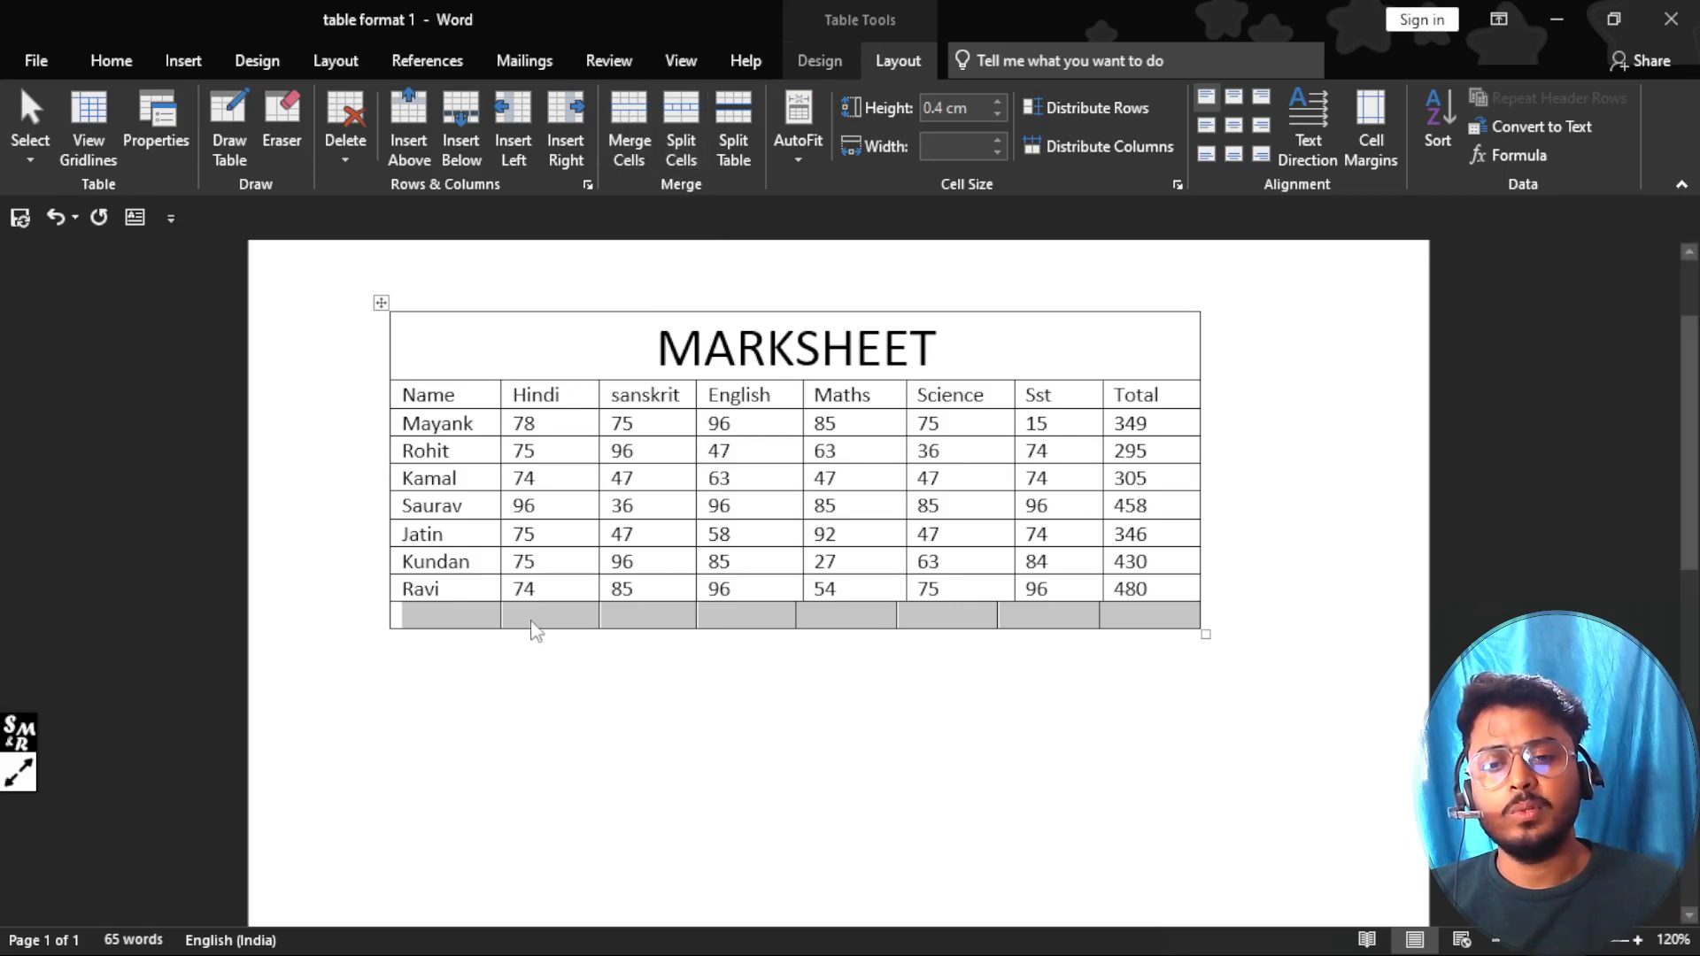
{"action": "left_click", "coordinate": [636, 110]}
{"action": "left_click", "coordinate": [747, 714]}
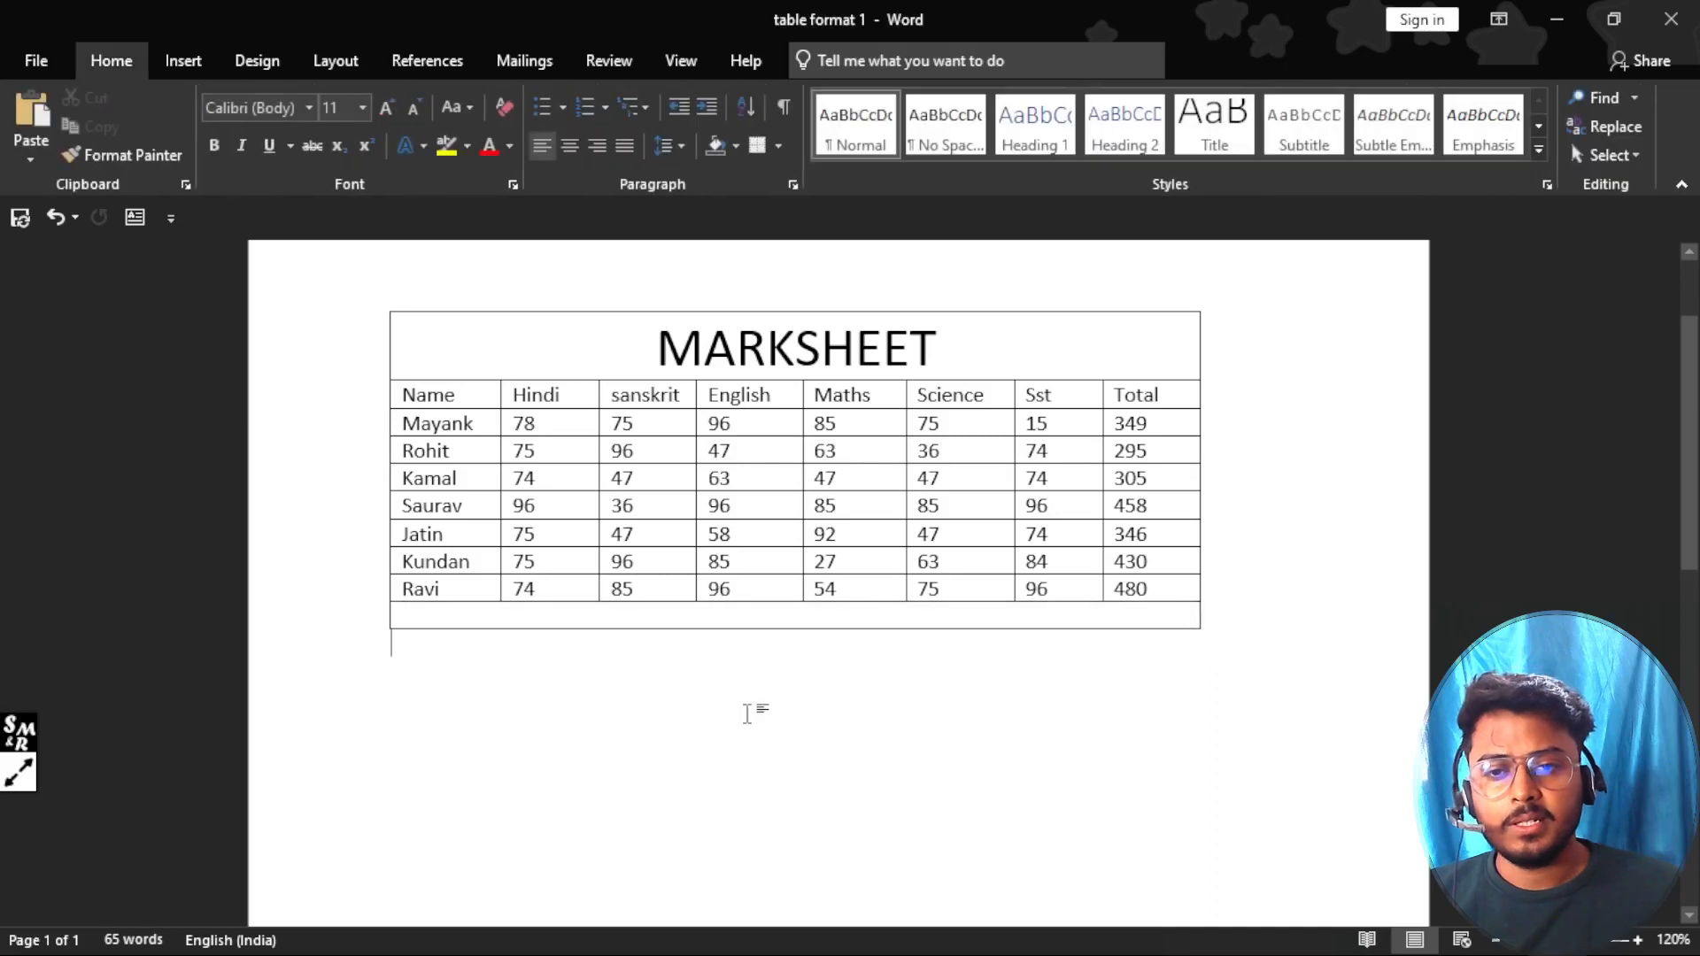
Step: Delete the empty merged row at the bottom of the table
{"action": "left_click", "coordinate": [677, 615]}
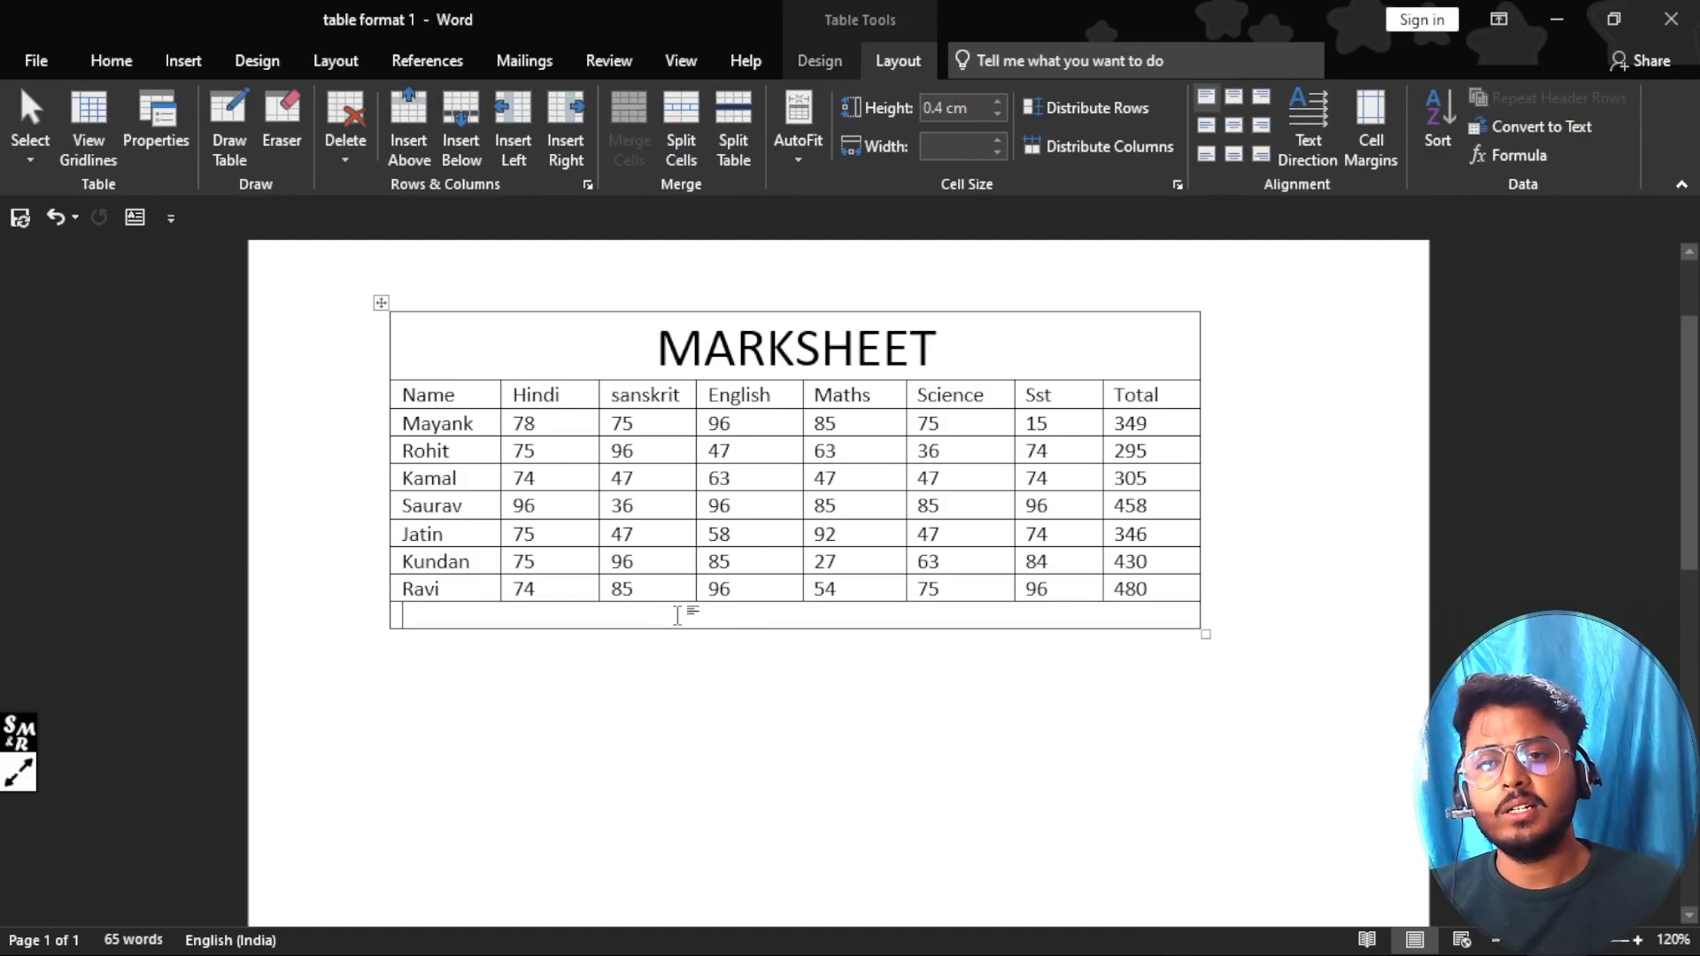
{"action": "left_click", "coordinate": [341, 157]}
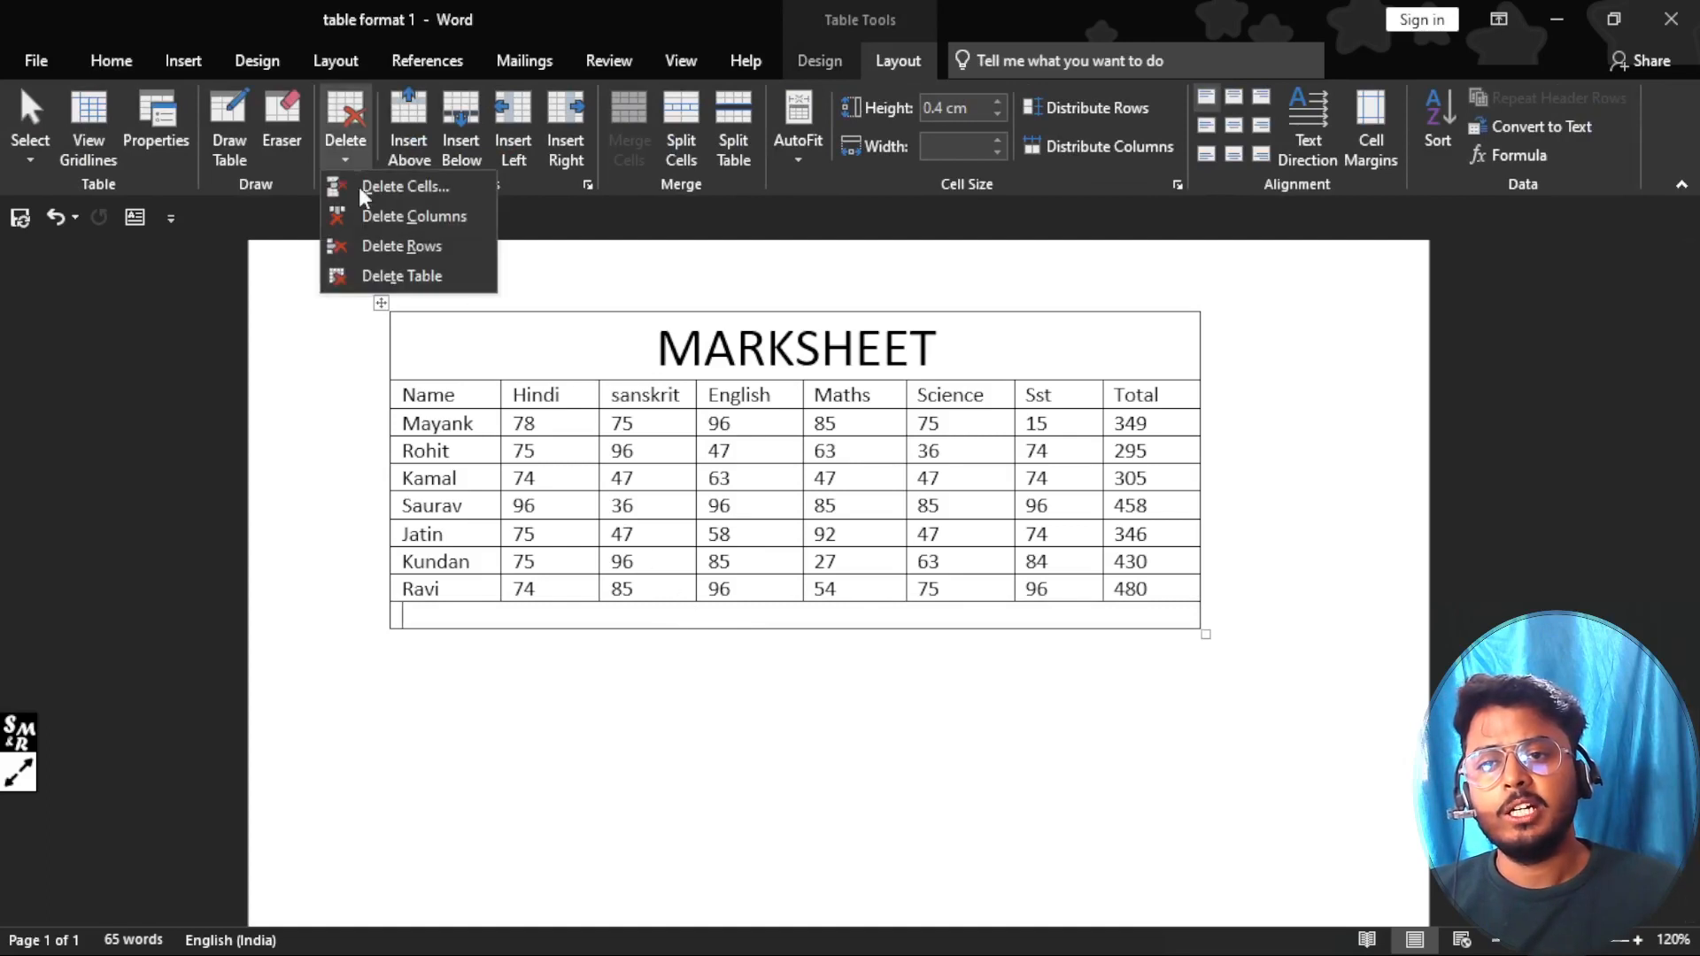
{"action": "left_click", "coordinate": [424, 249]}
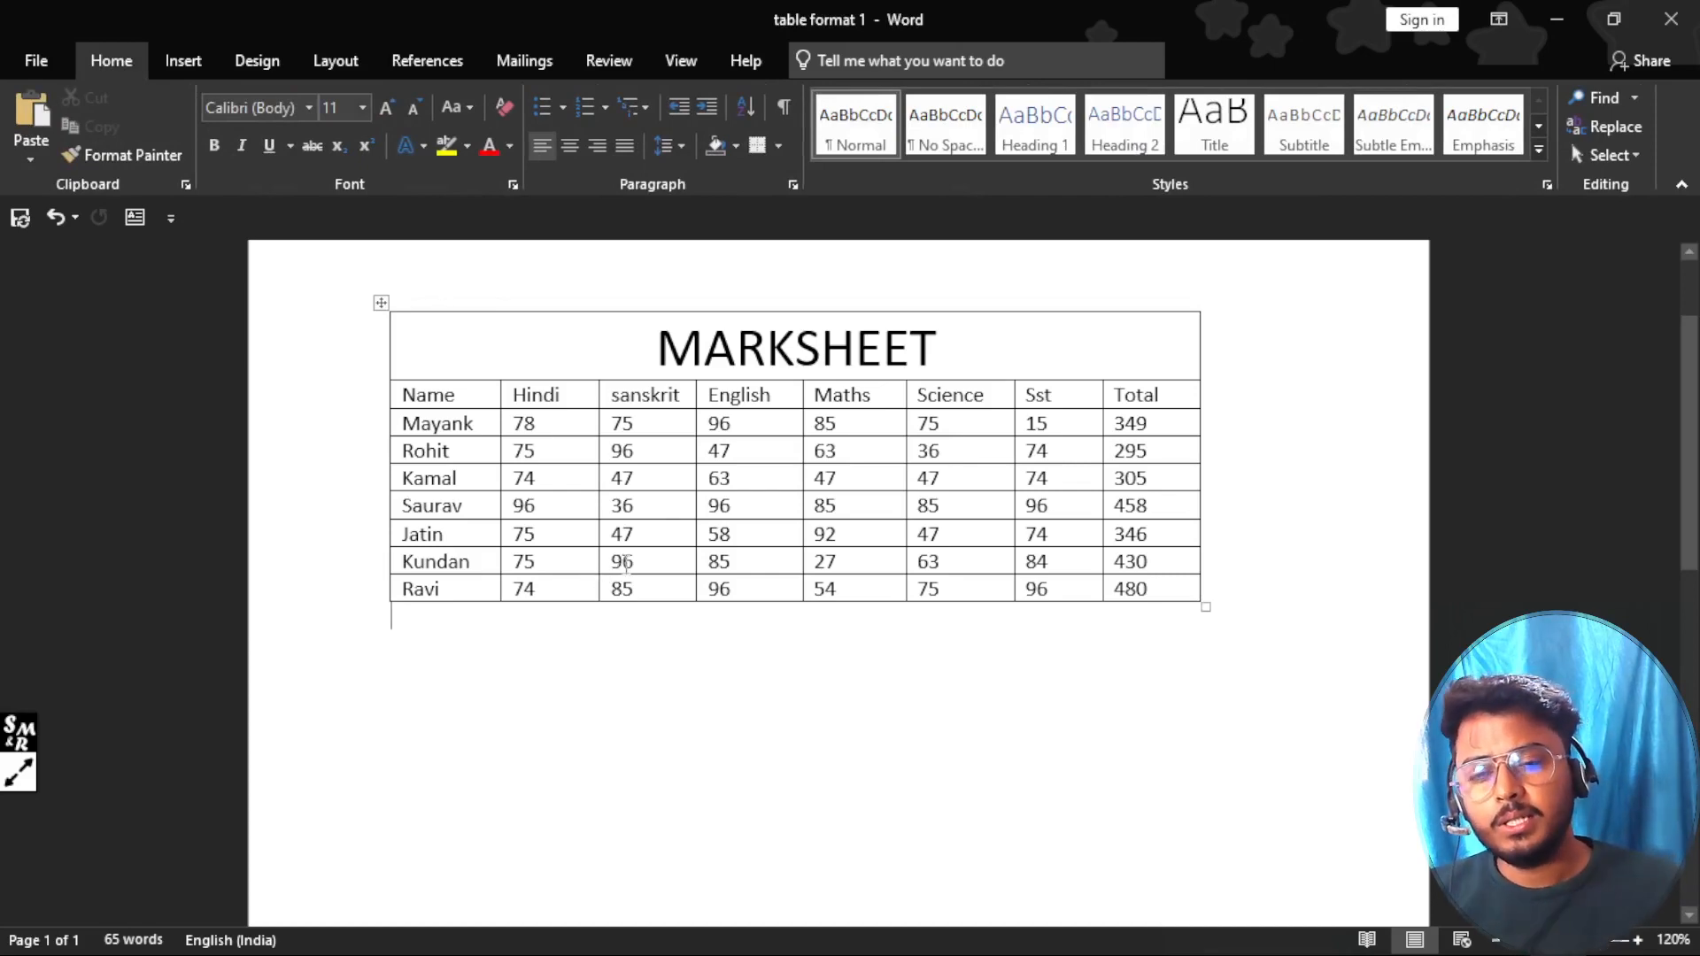
Step: Split the Total heading cell into 2 columns and 1 row, and place the cursor in the new empty cell
{"action": "left_click", "coordinate": [559, 427]}
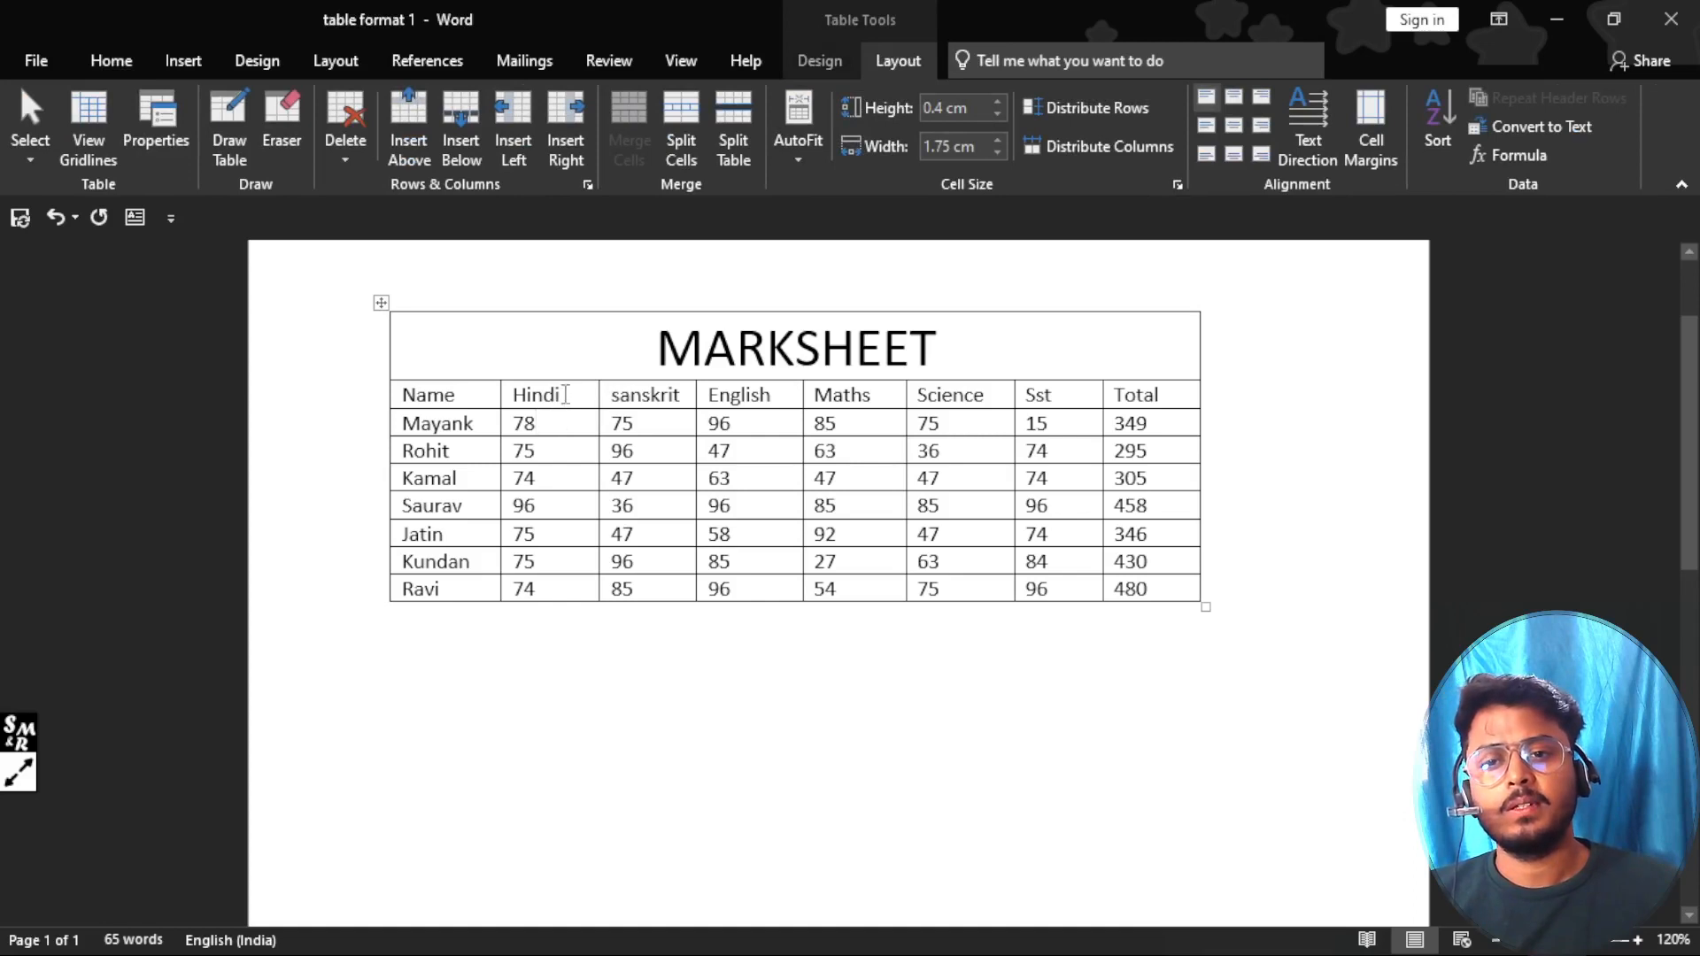
{"action": "left_click", "coordinate": [571, 396]}
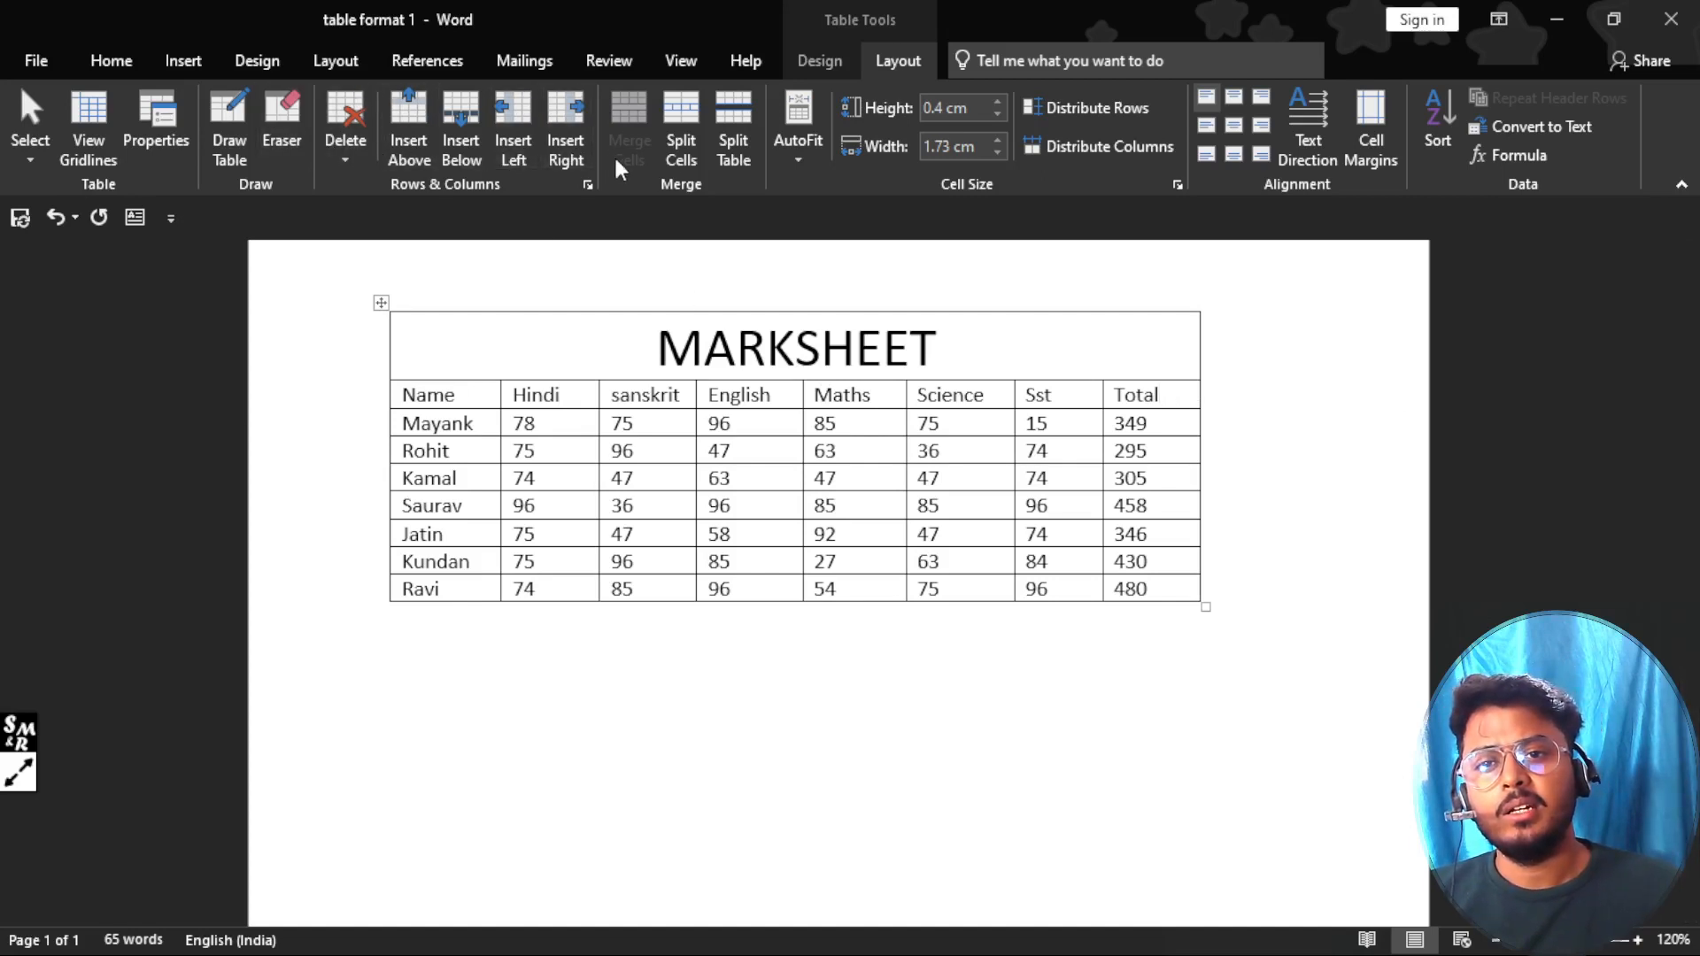
{"action": "left_click", "coordinate": [682, 114]}
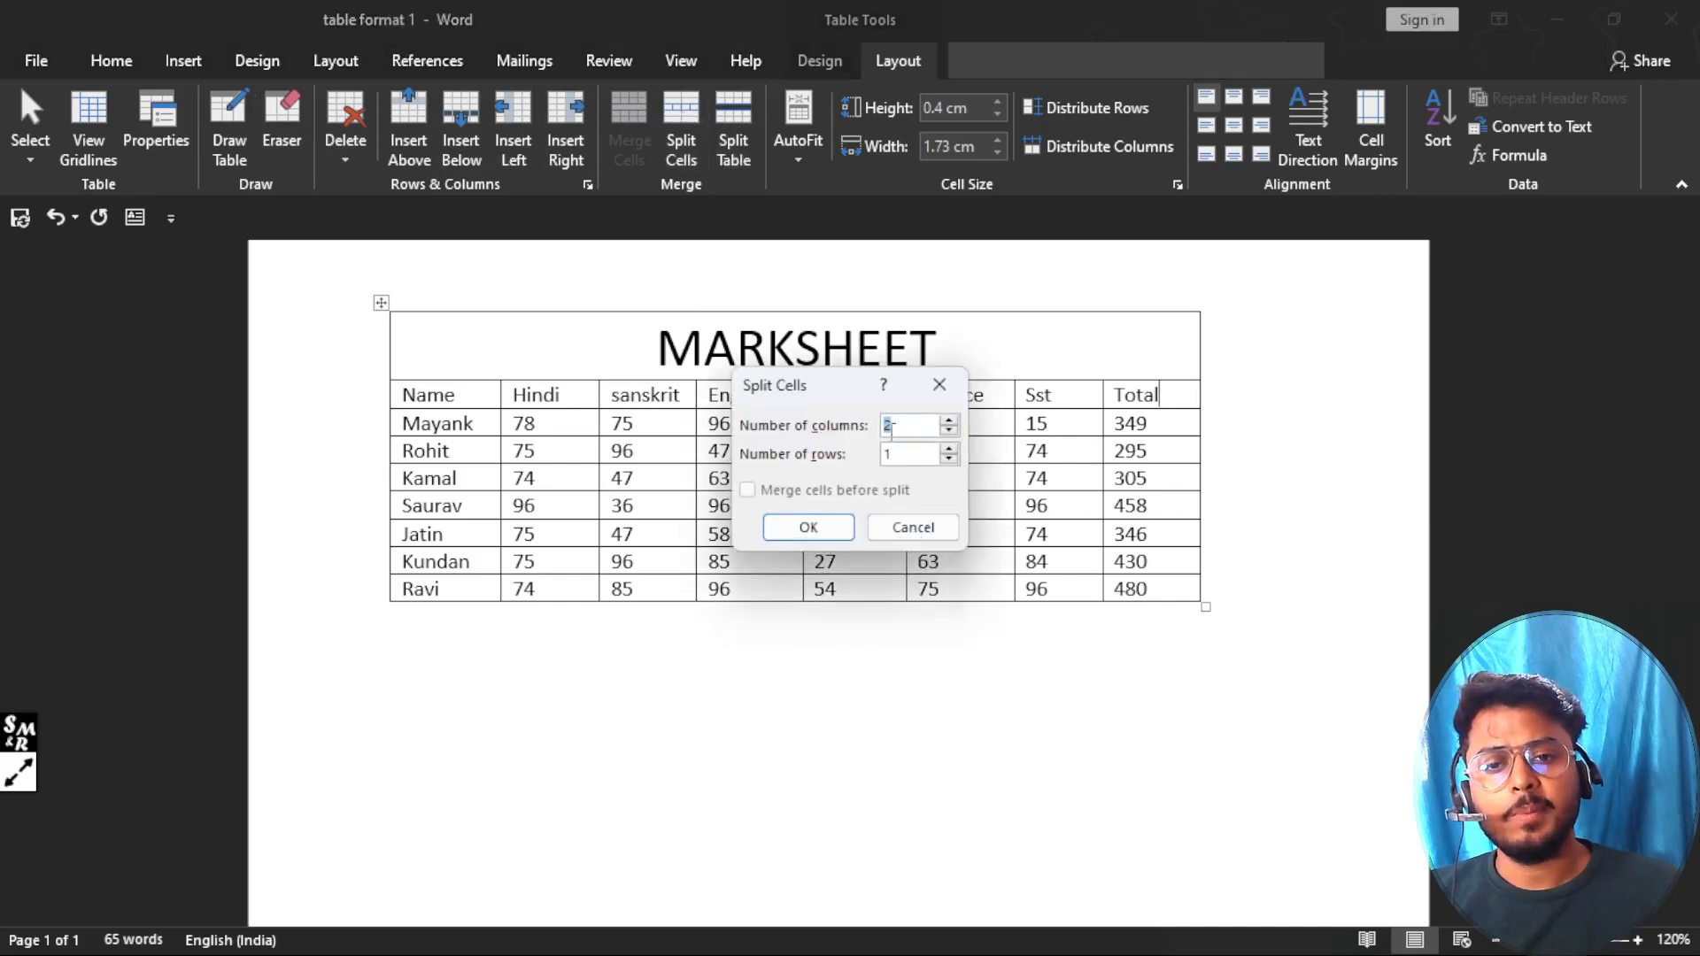
{"action": "left_click", "coordinate": [811, 528]}
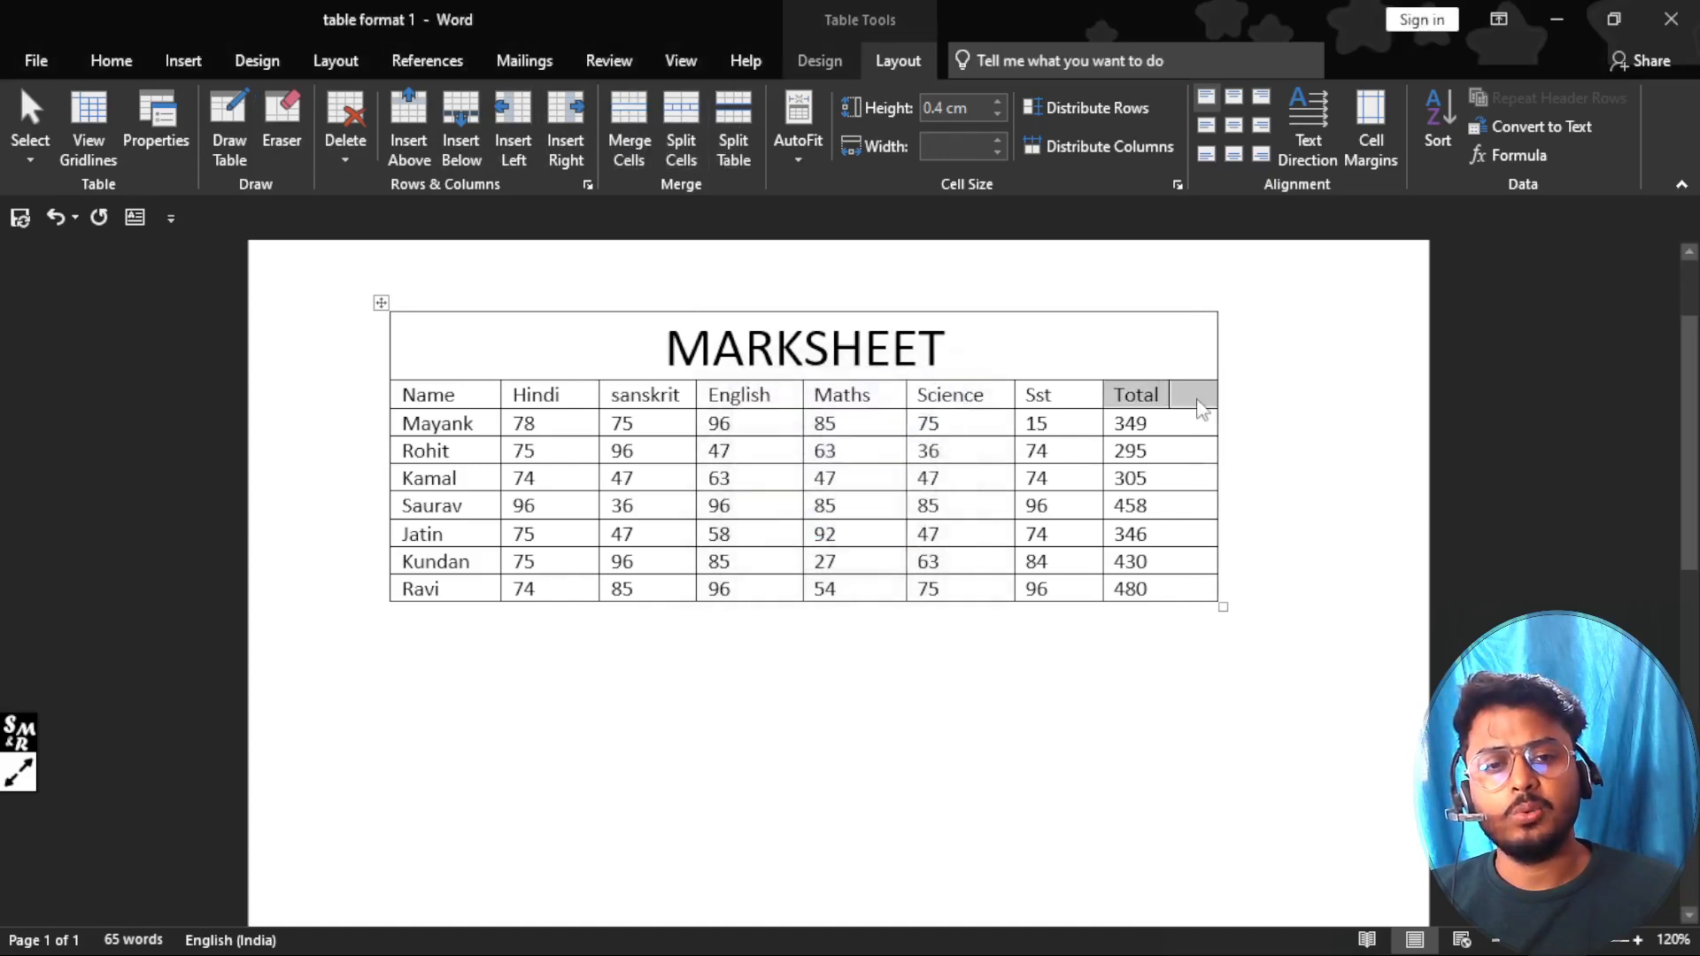
{"action": "left_click", "coordinate": [1193, 400]}
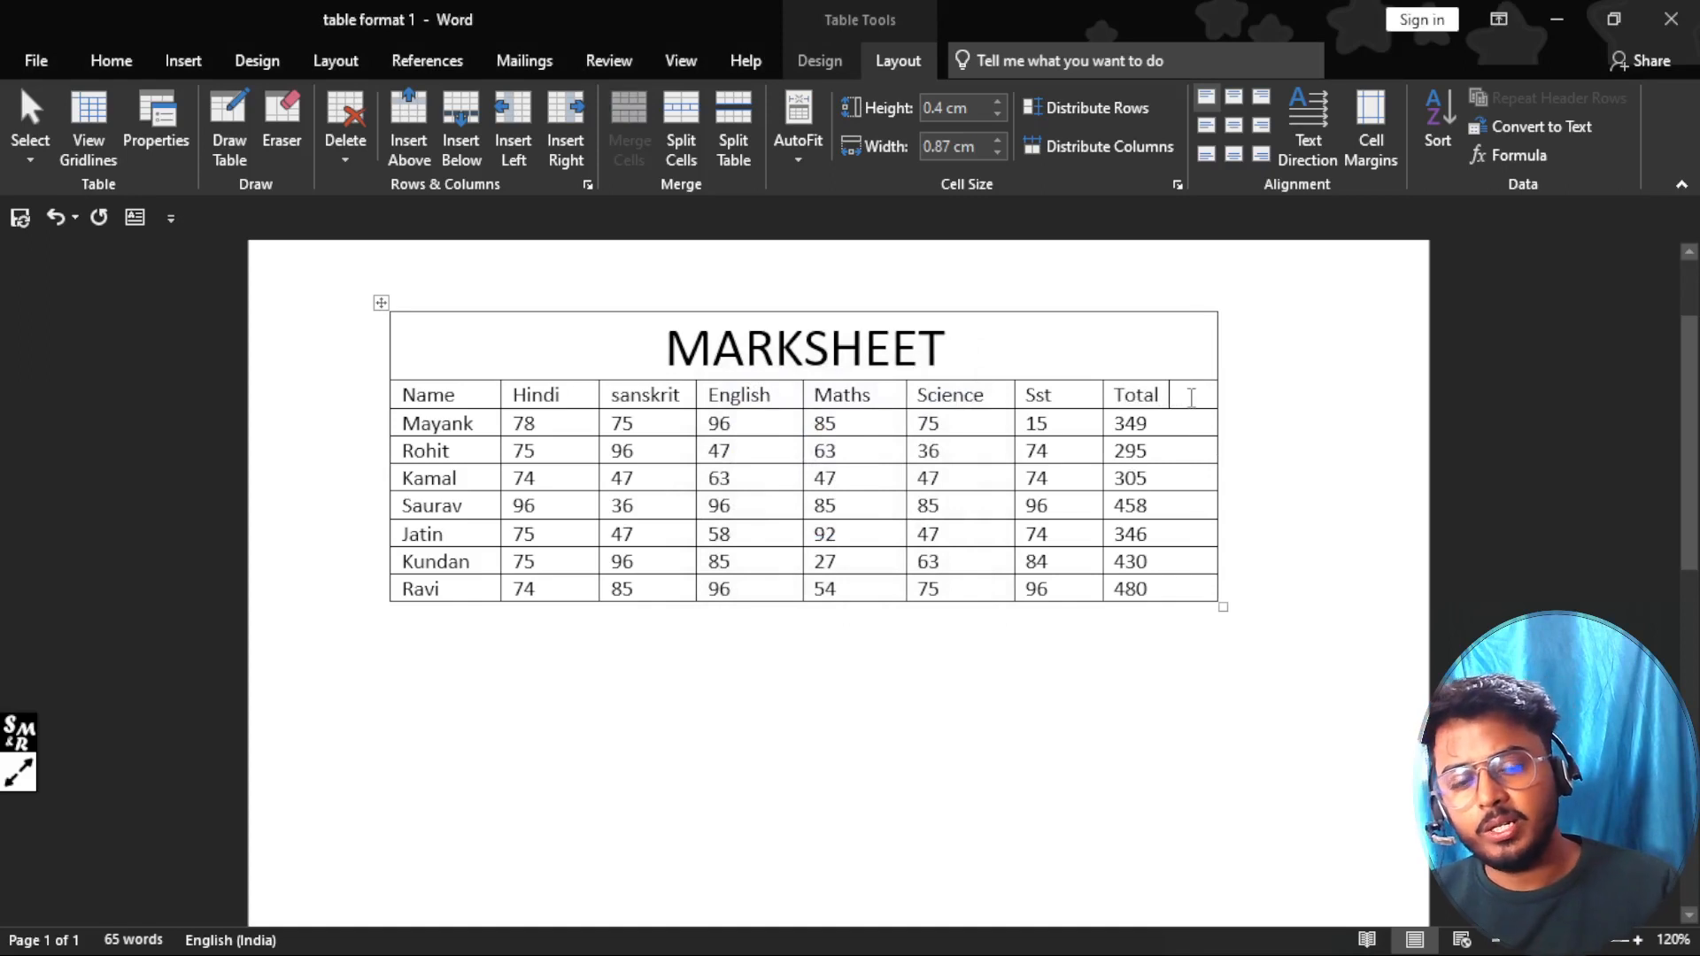
Step: Undo the heading cell split and the bottom row deletion, and redo both changes
{"action": "key", "text": "ctrl+z"}
{"action": "key", "text": "ctrl+z"}
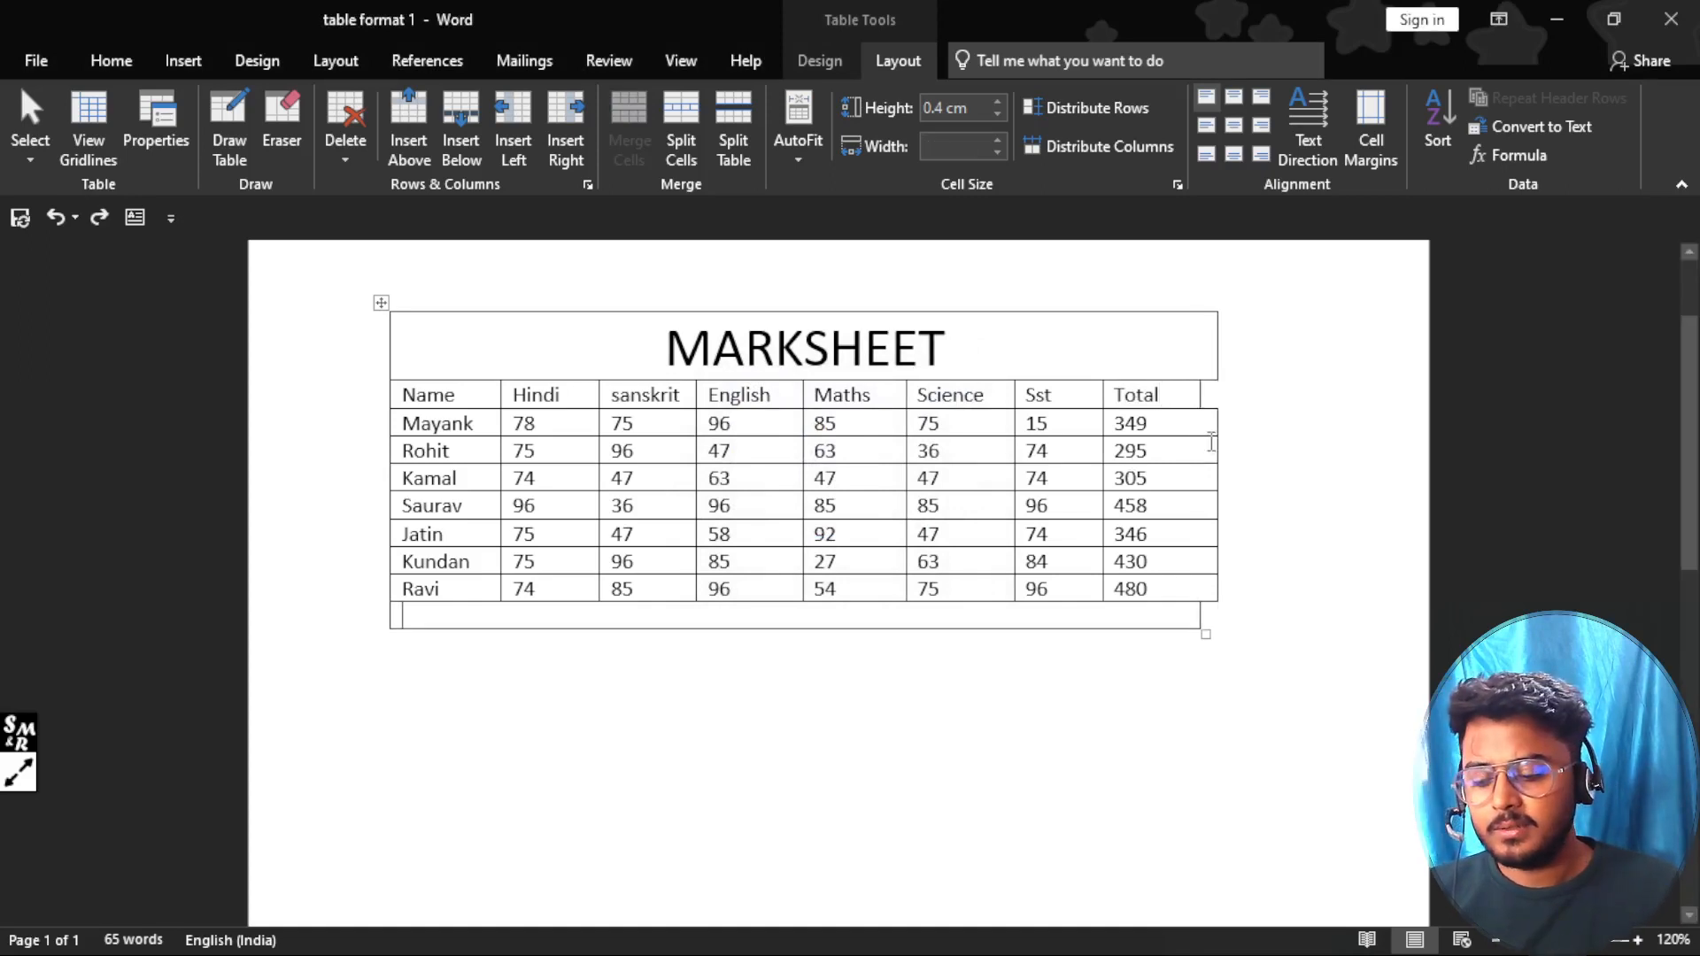
{"action": "key", "text": "ctrl+y"}
{"action": "key", "text": "ctrl+y"}
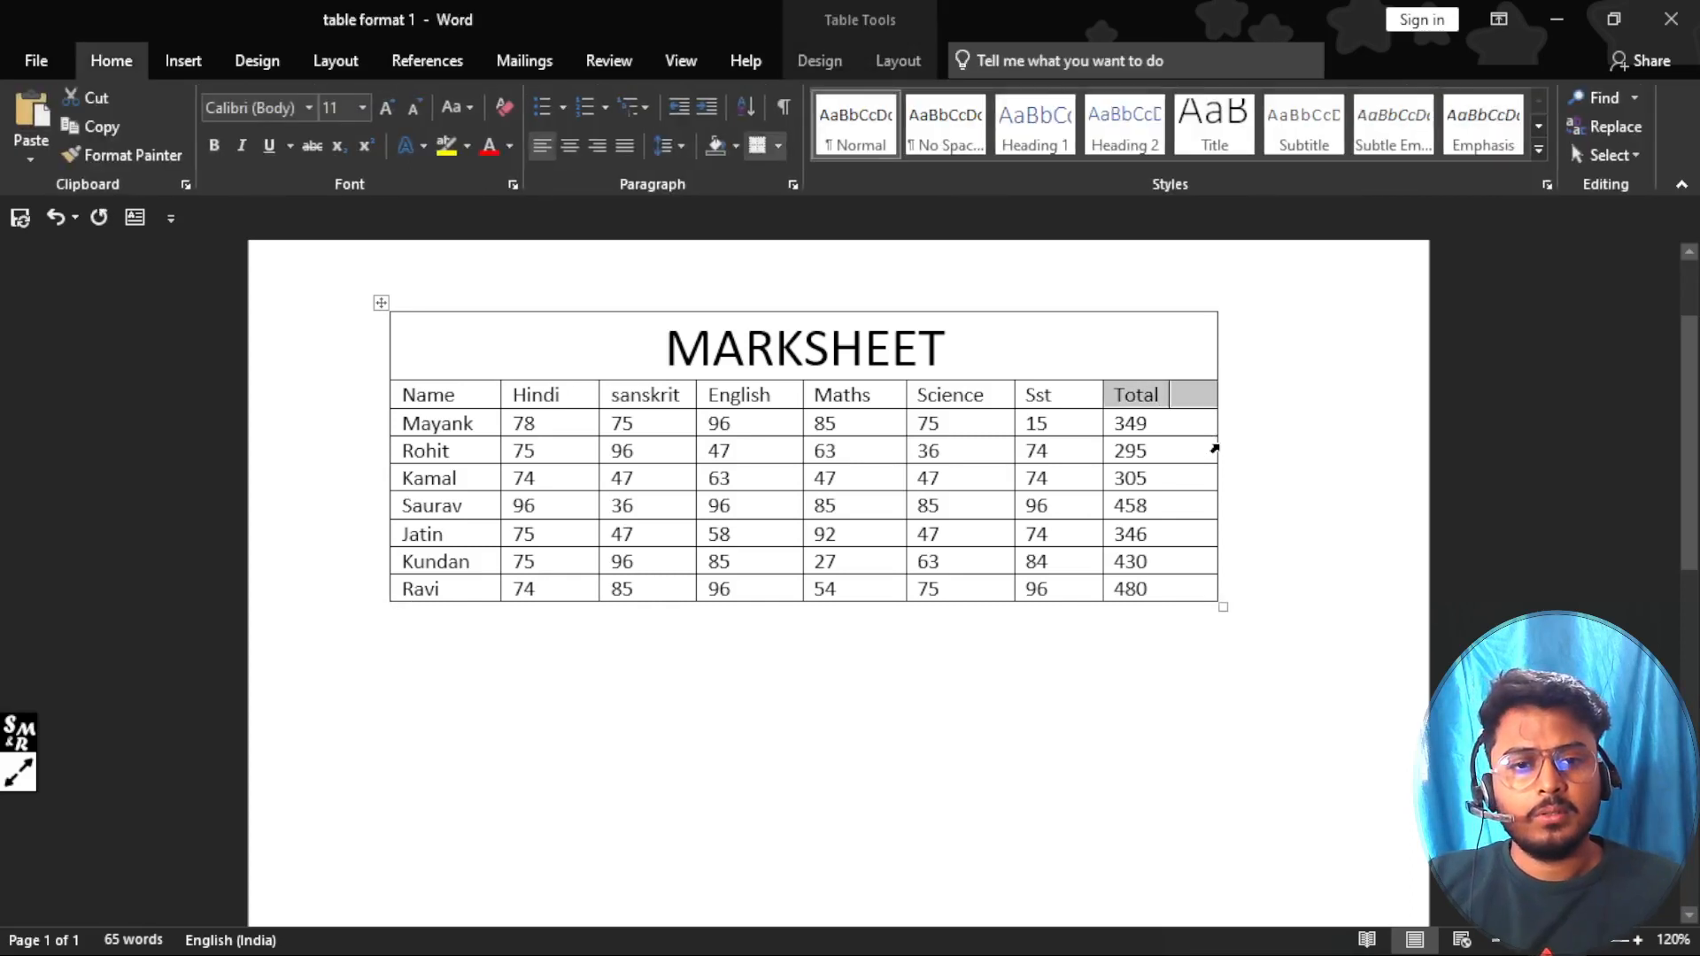
Step: Try splitting the cells below the Total heading into 2 columns and 7 rows with cells merged before the split, and undo it
{"action": "left_click", "coordinate": [1200, 428]}
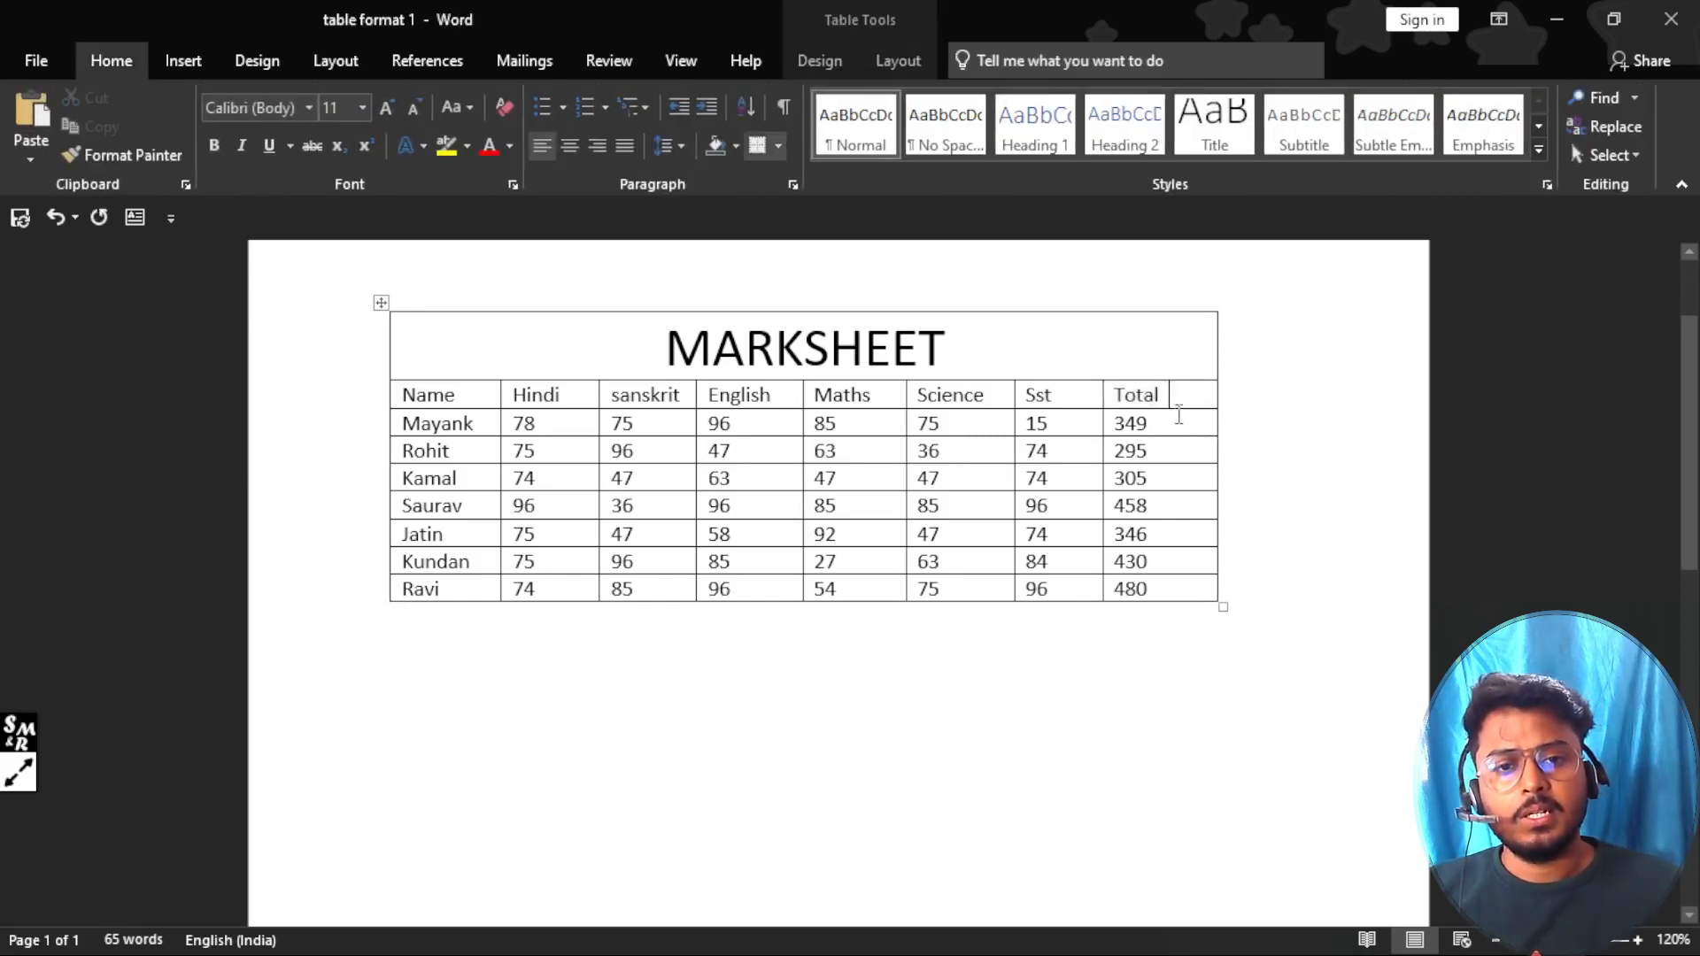
{"action": "left_click_drag", "start_coordinate": [1175, 420], "coordinate": [1191, 586]}
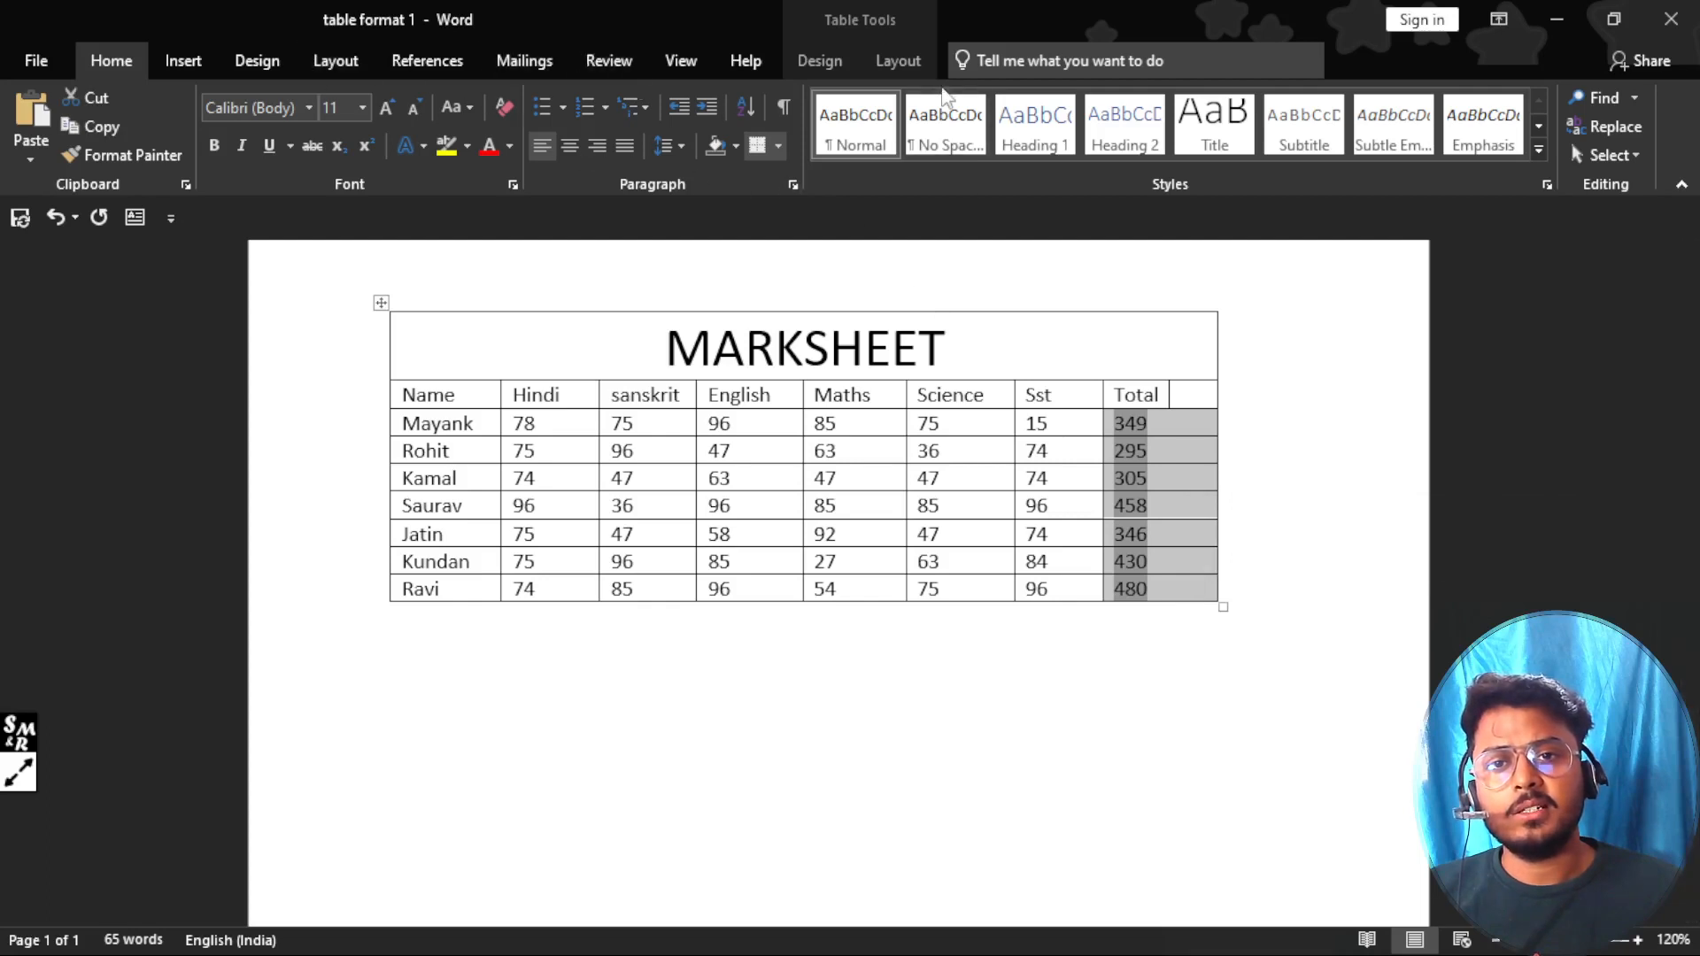
{"action": "left_click", "coordinate": [895, 56]}
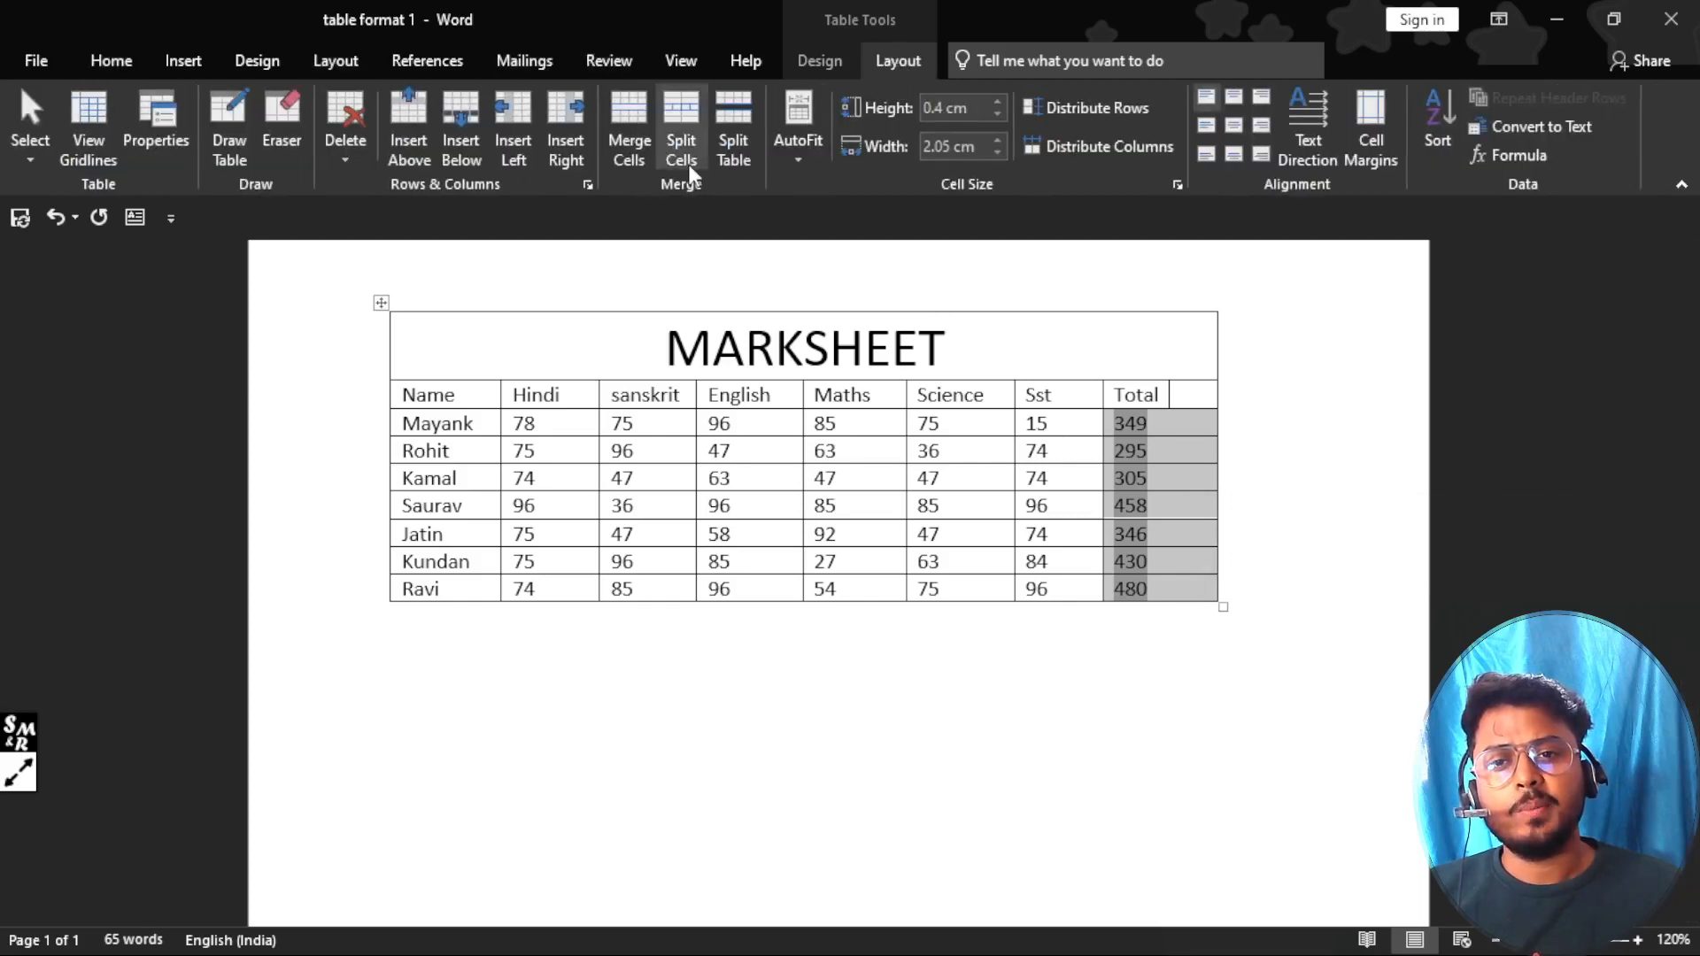
{"action": "left_click", "coordinate": [677, 120]}
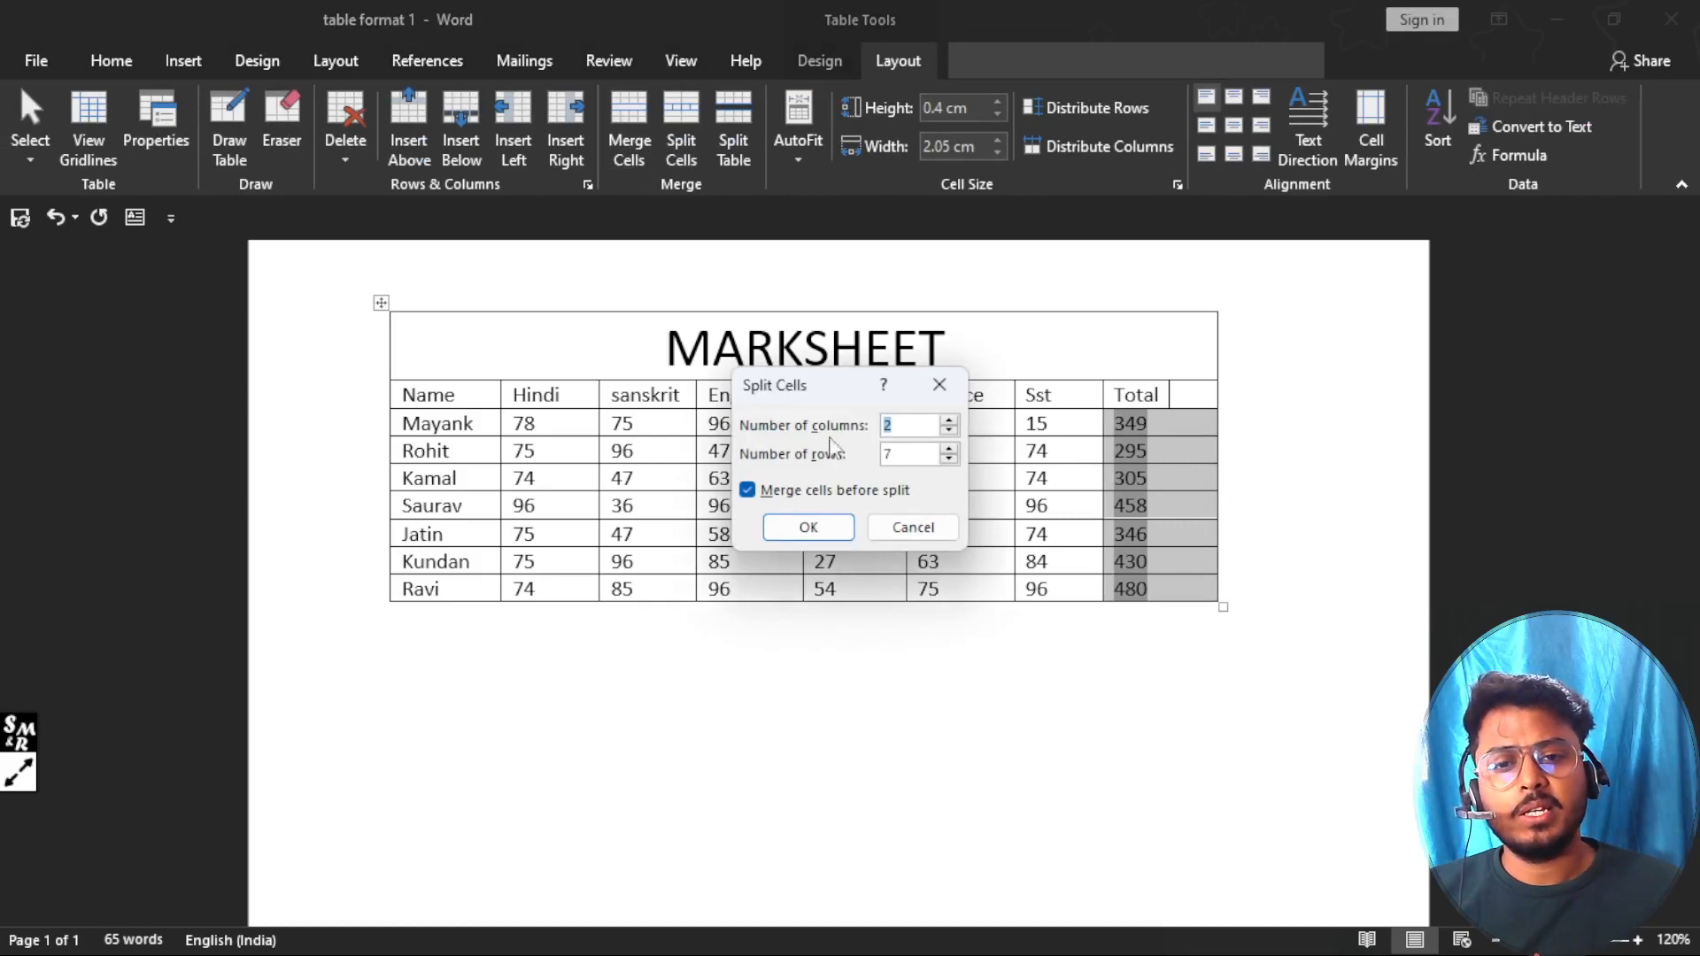
{"action": "left_click", "coordinate": [809, 527]}
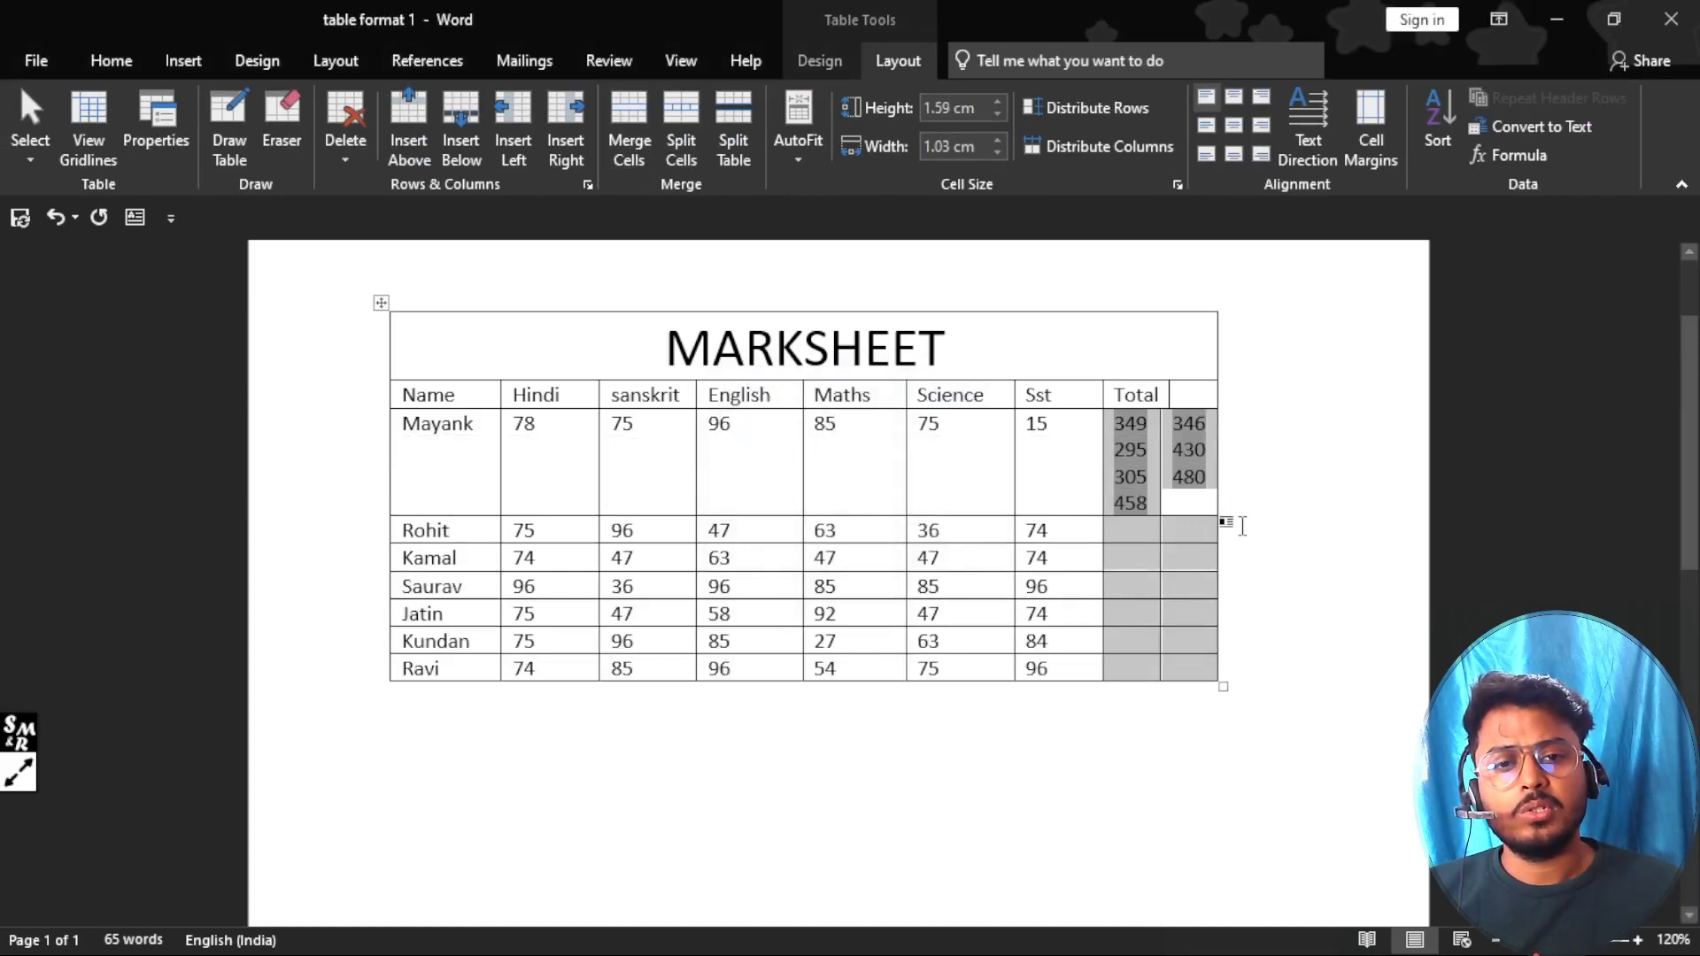
{"action": "left_click", "coordinate": [1242, 526]}
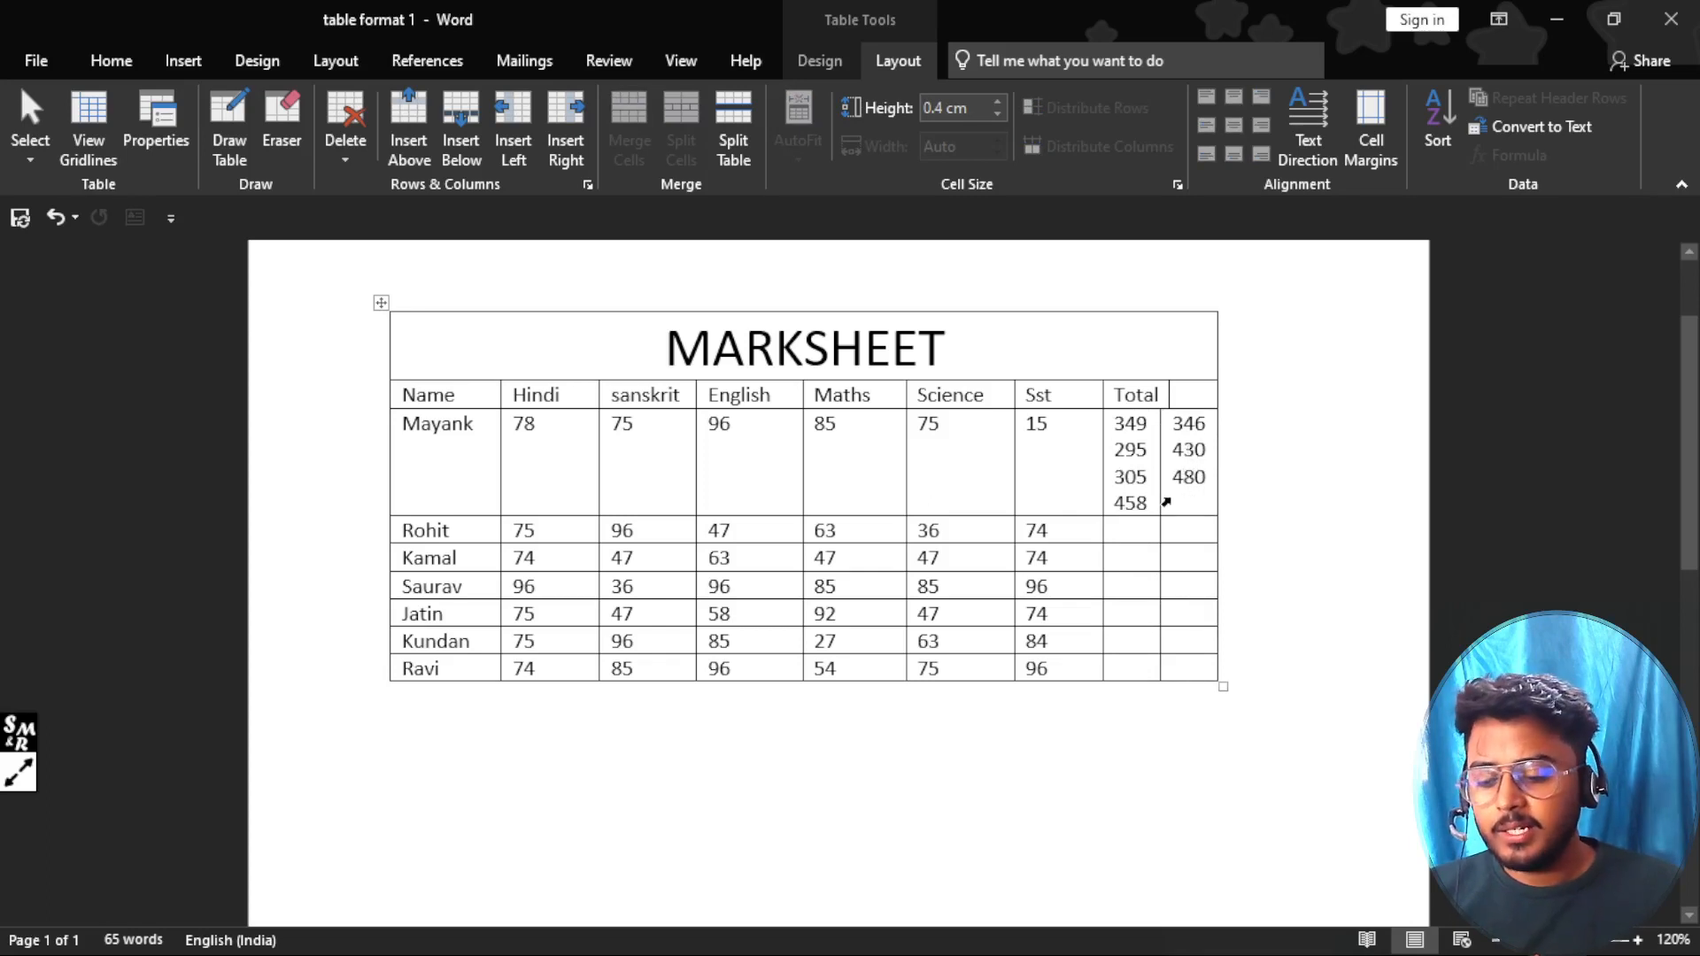
{"action": "key", "text": "ctrl+z"}
{"action": "left_click", "coordinate": [1175, 442]}
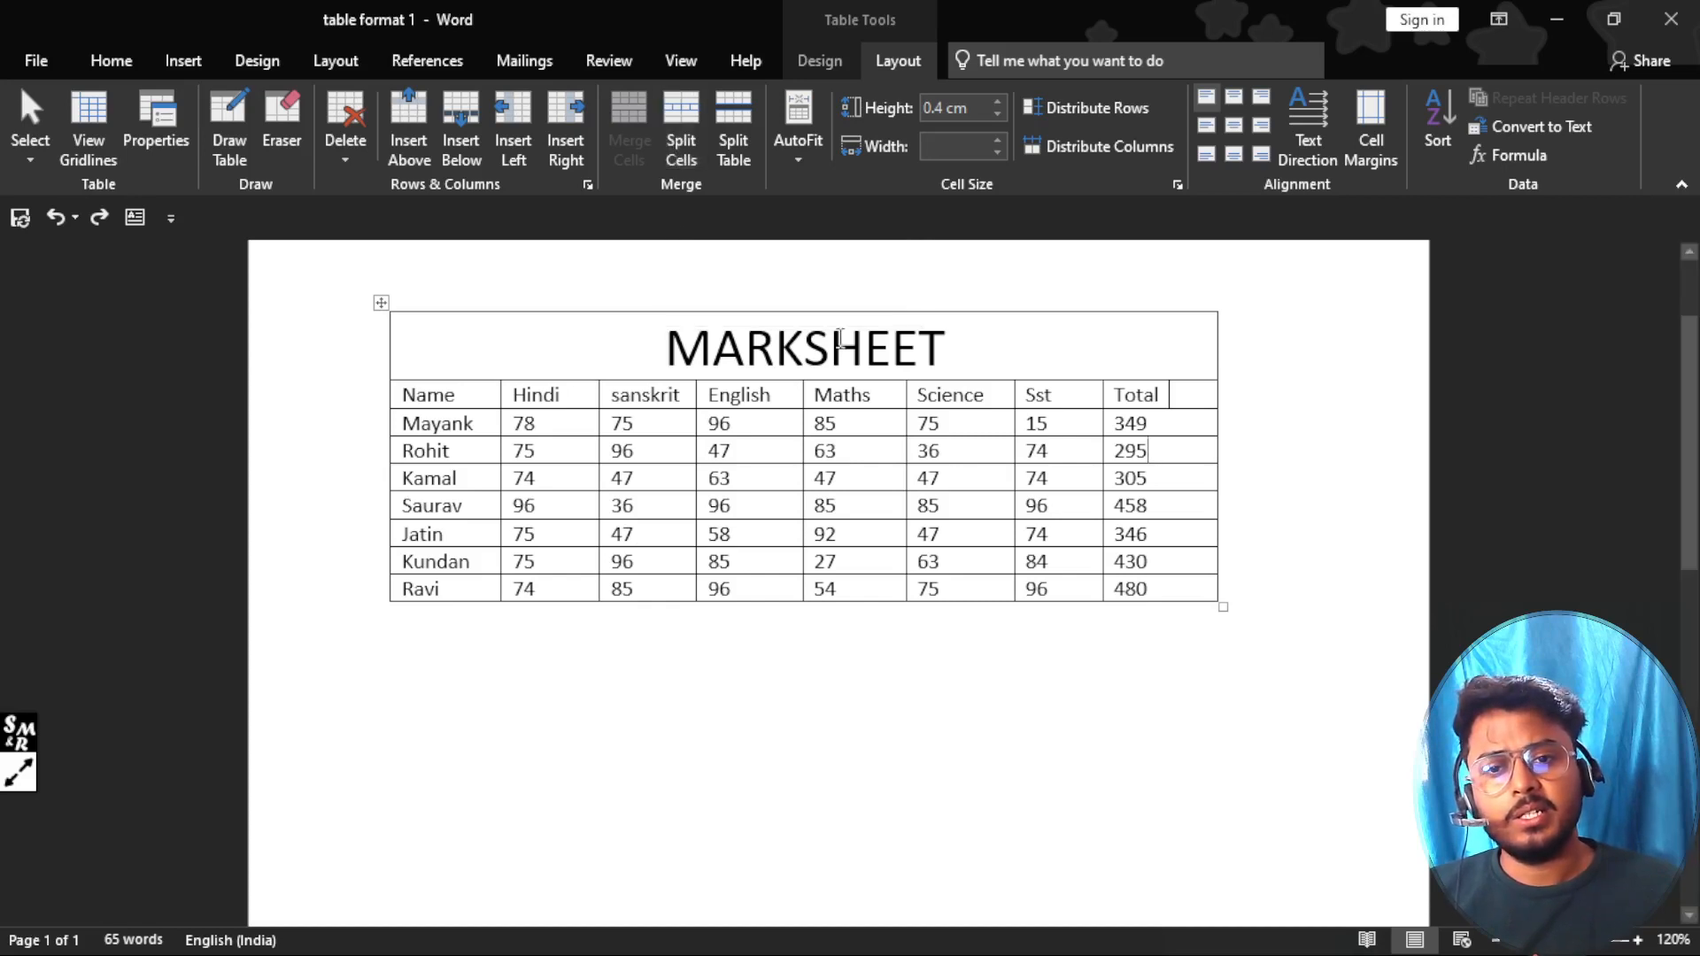
{"action": "left_click_drag", "start_coordinate": [982, 351], "coordinate": [651, 356]}
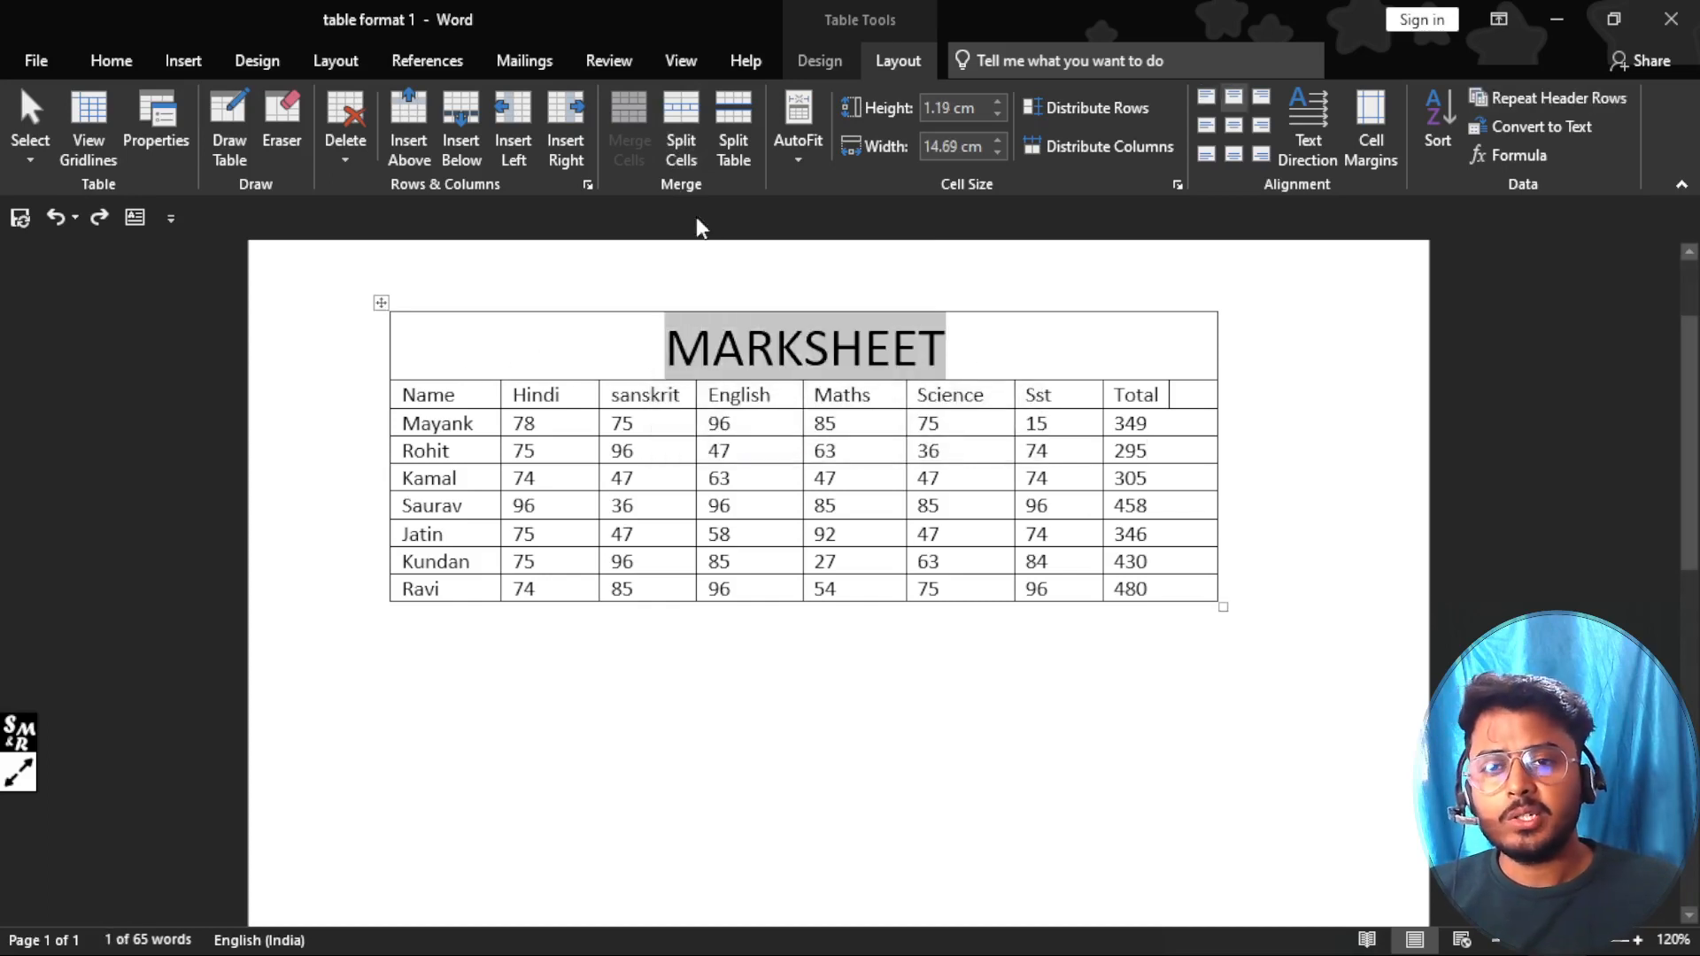
{"action": "left_click", "coordinate": [479, 501]}
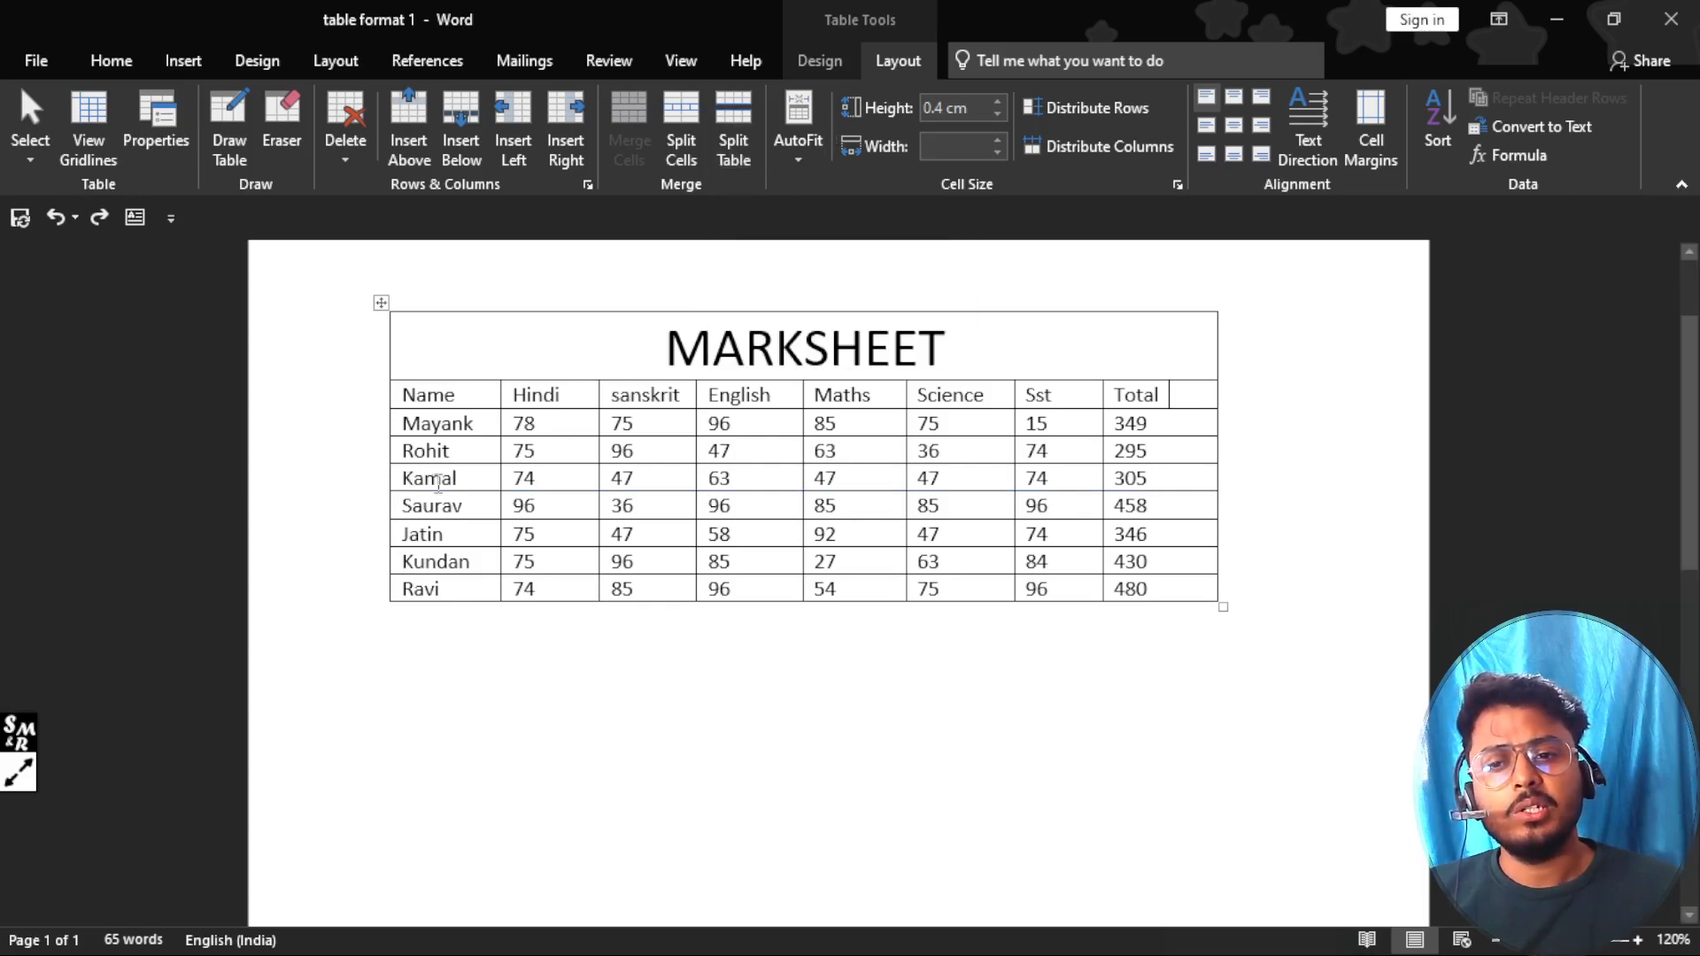
Step: Split the table above the third student's row, and split the lower part again above the fifth student's row
{"action": "left_click", "coordinate": [734, 124]}
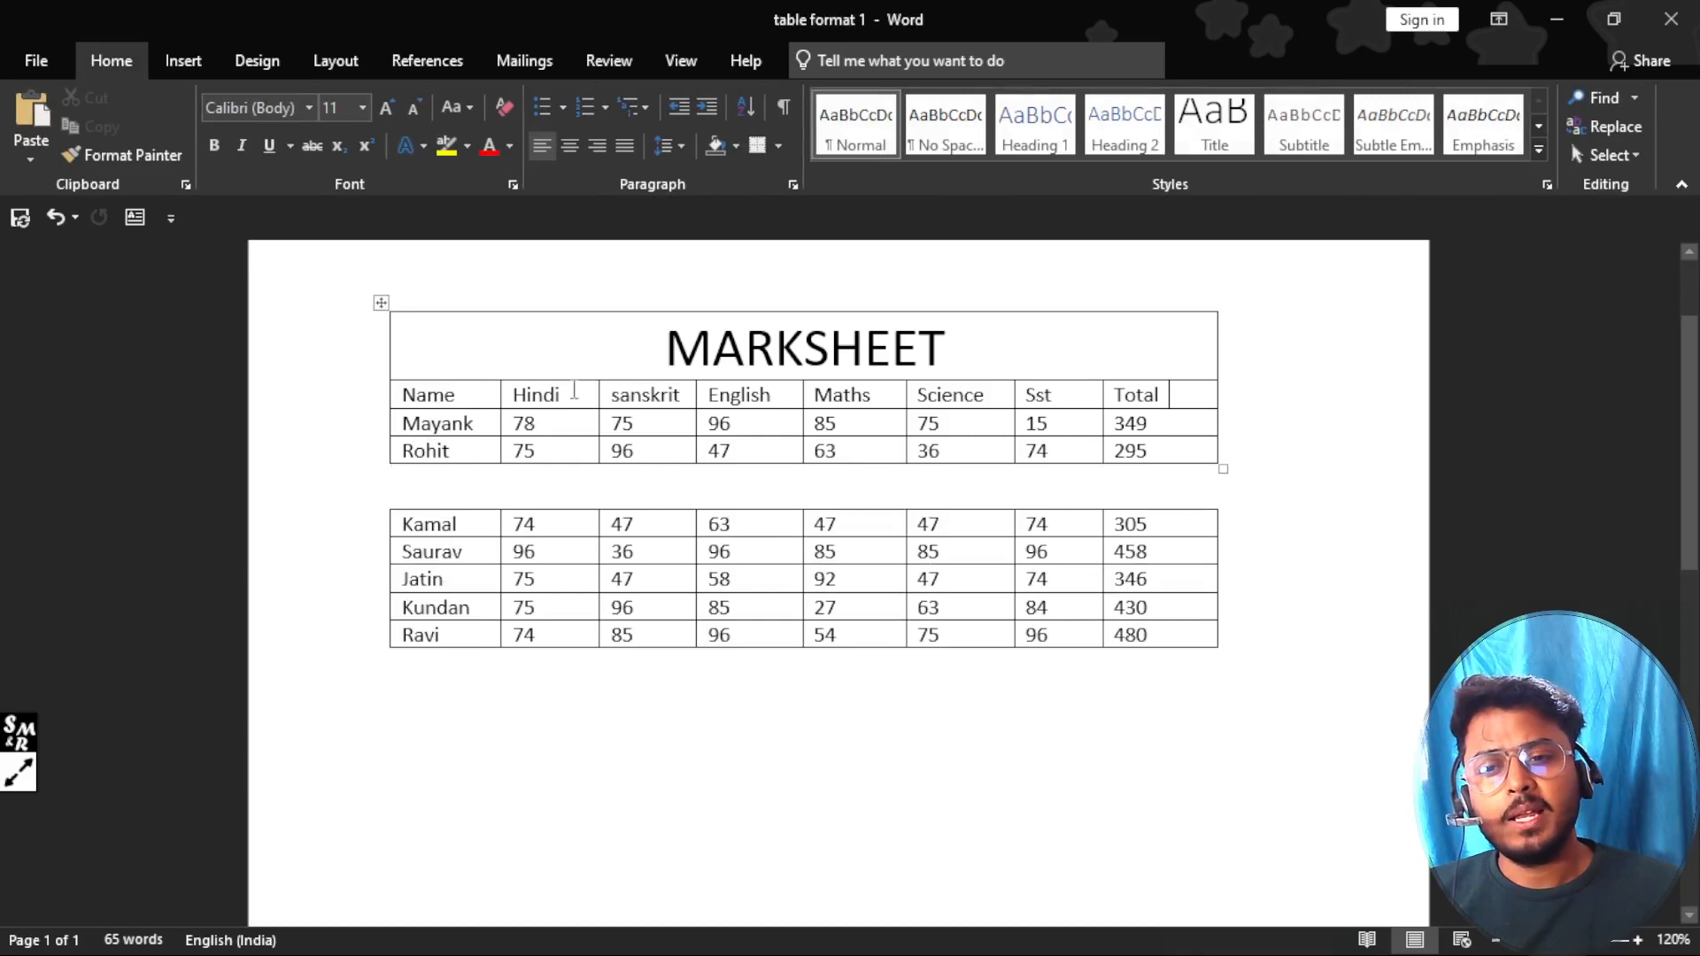
{"action": "left_click", "coordinate": [460, 582]}
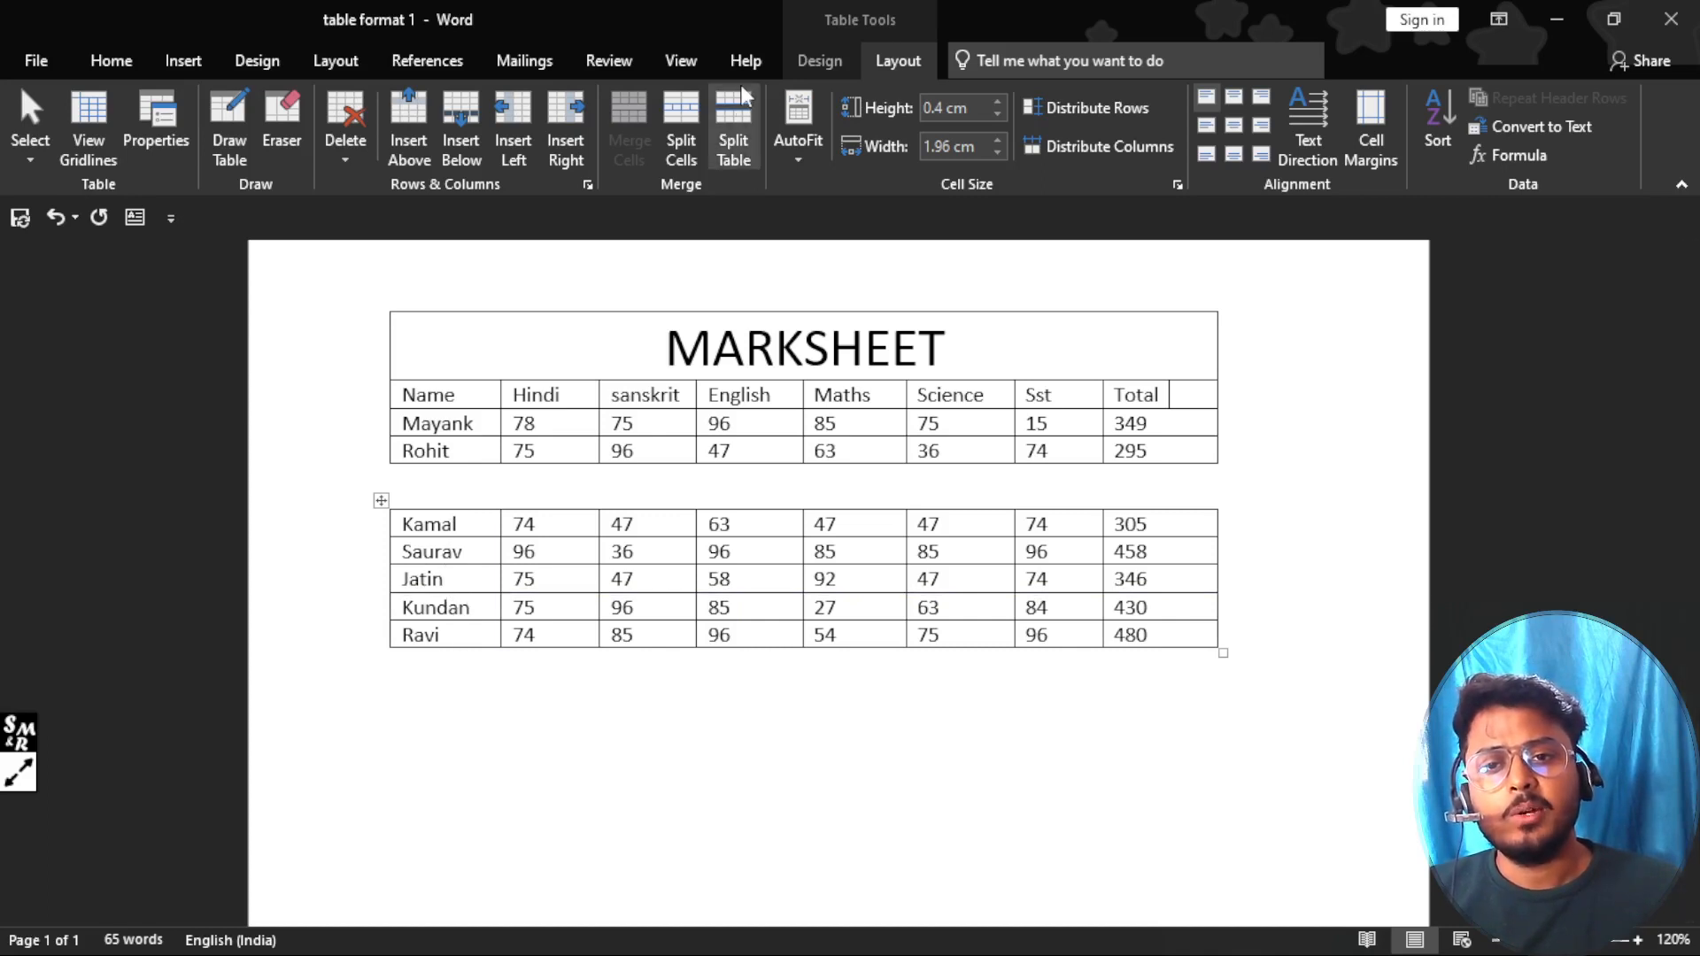
{"action": "left_click", "coordinate": [733, 120]}
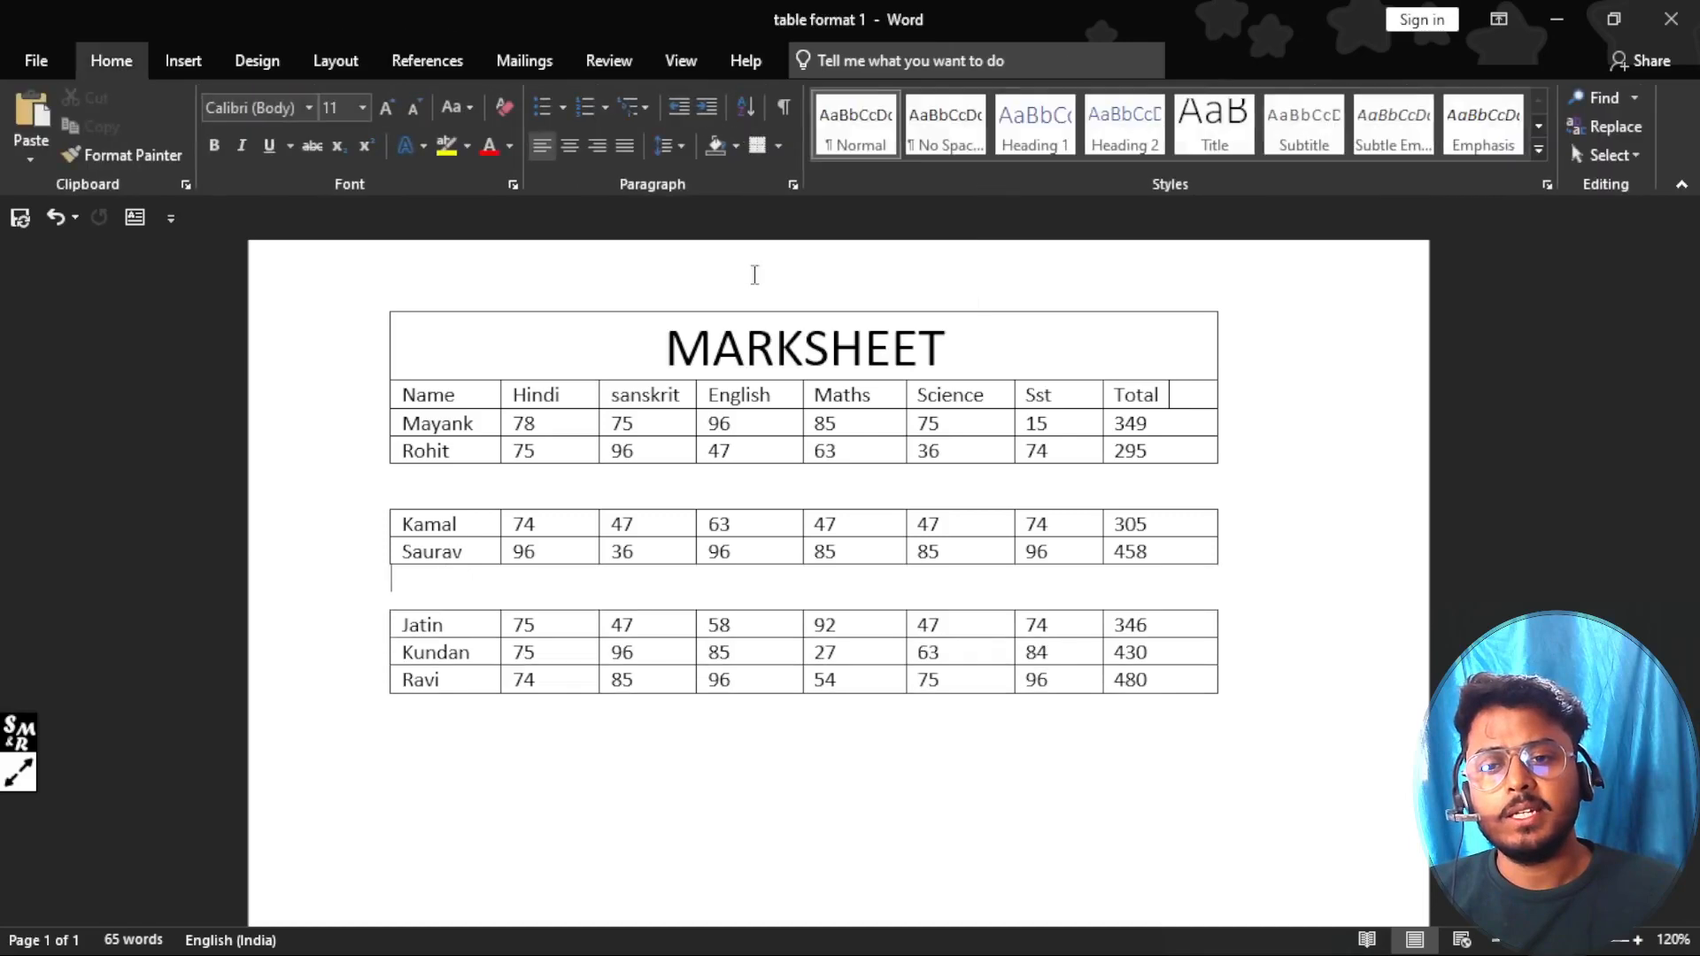
{"action": "left_click", "coordinate": [573, 630]}
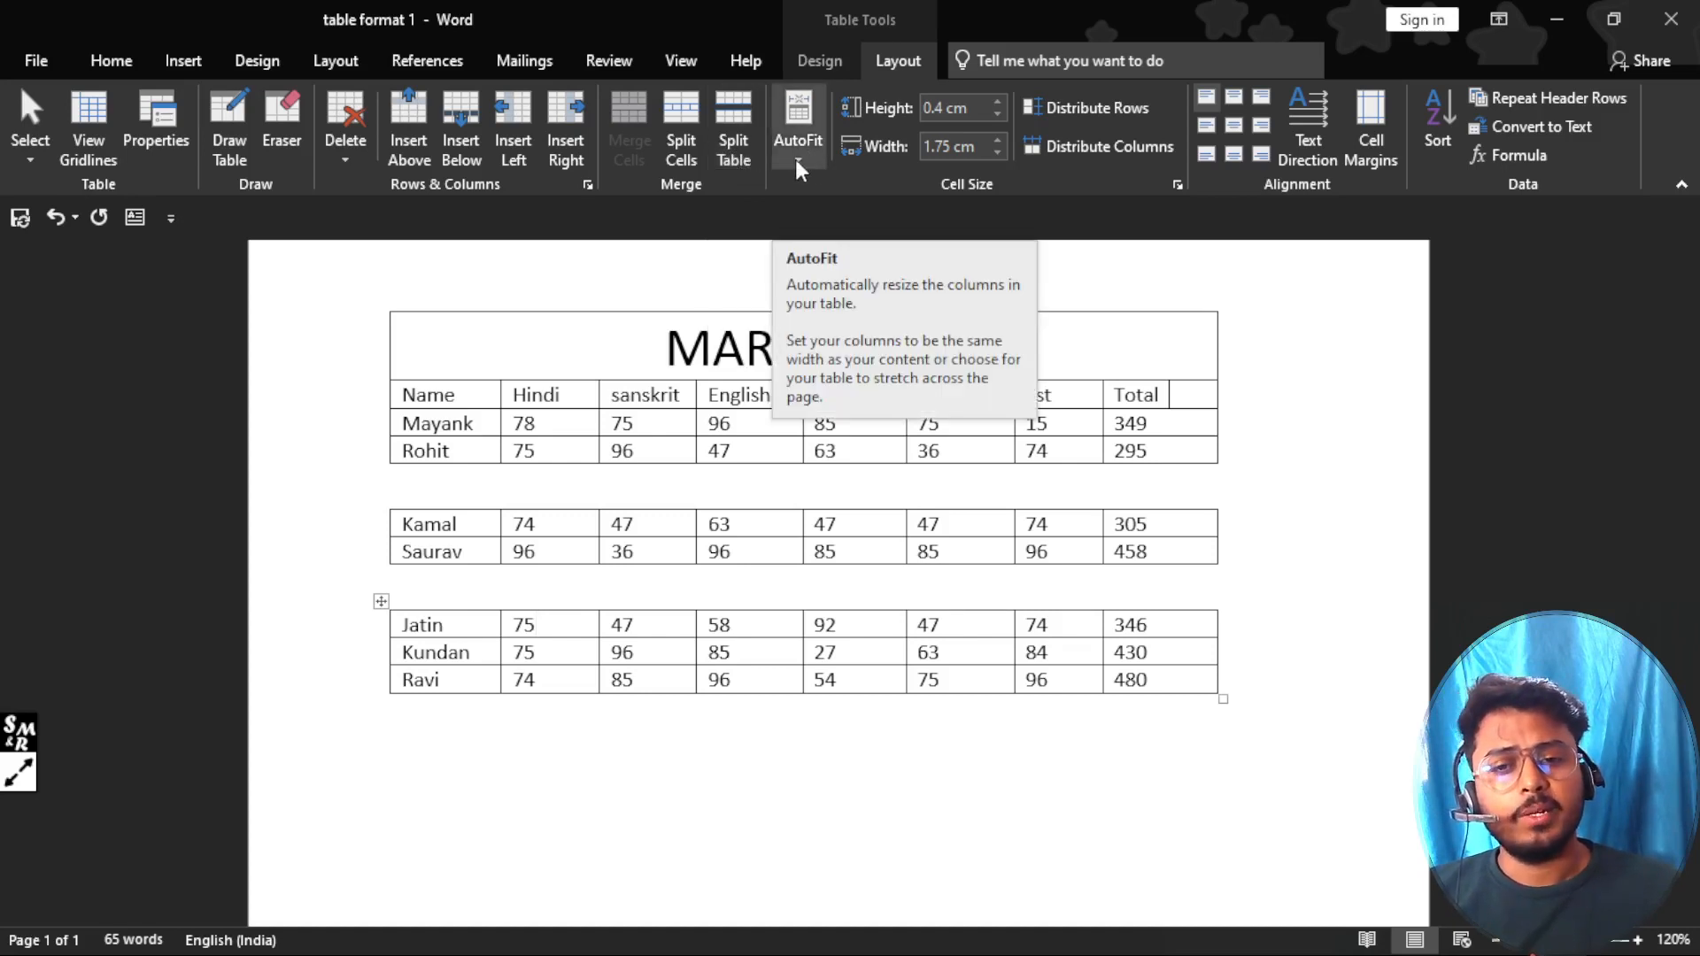
{"action": "scroll", "coordinate": [523, 771], "scroll_direction": "down", "scroll_amount": 2}
{"action": "scroll", "coordinate": [528, 719], "scroll_direction": "down", "scroll_amount": 5}
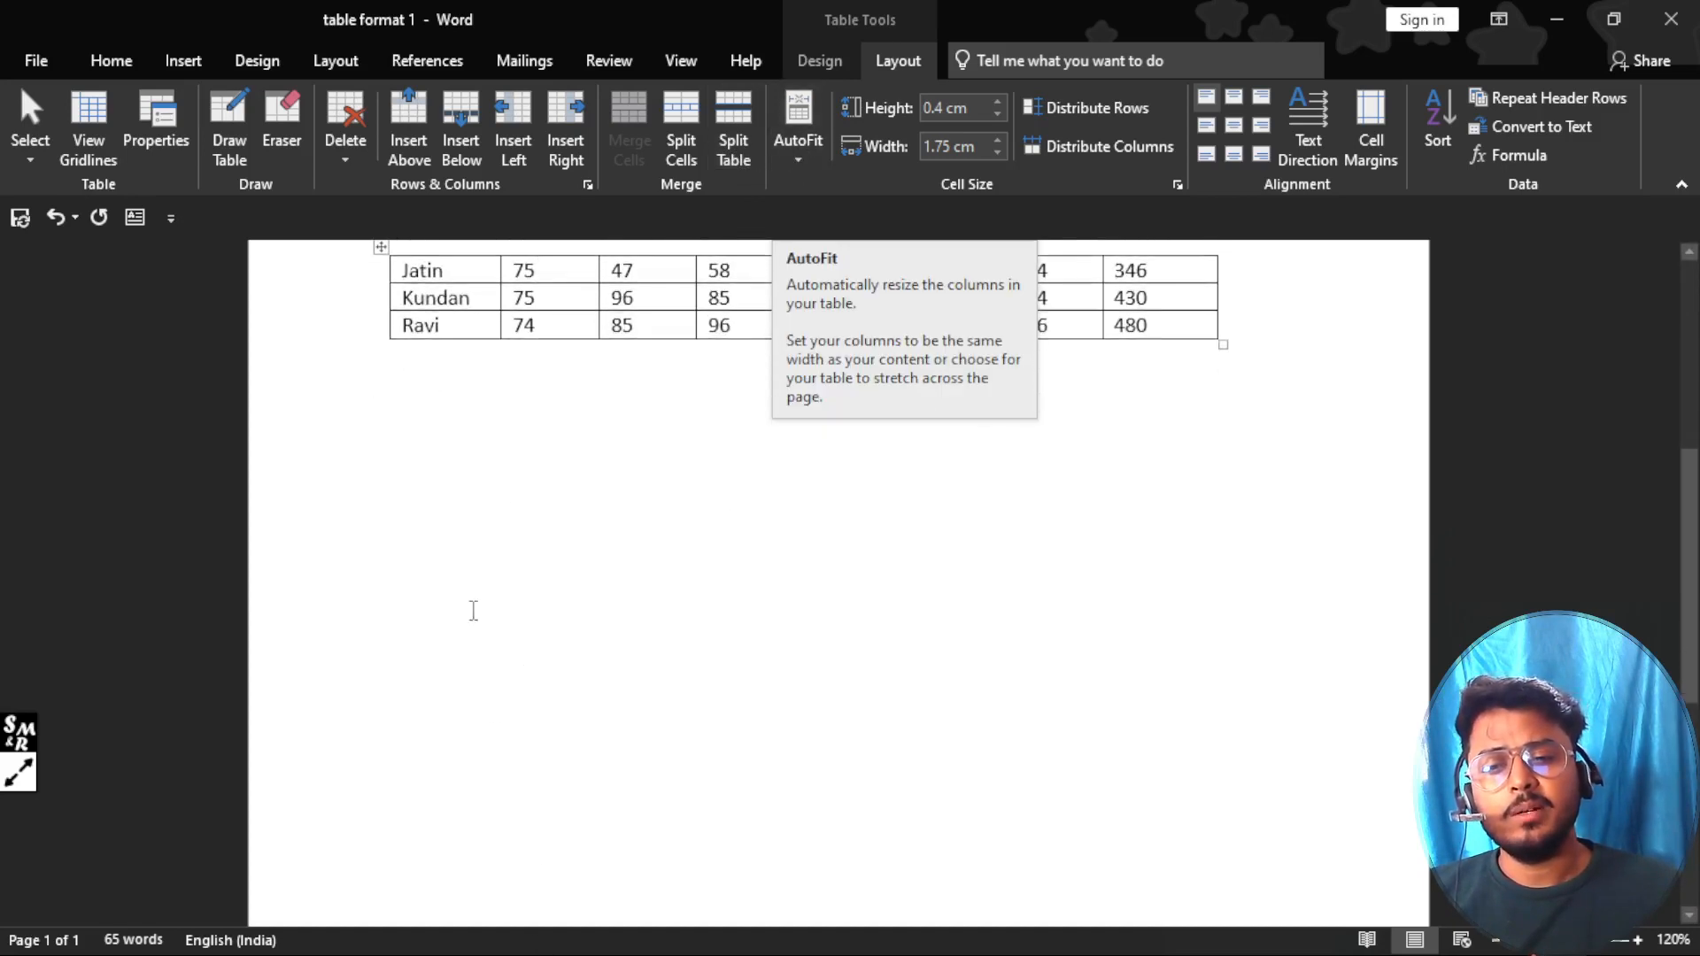
{"action": "left_click", "coordinate": [412, 486]}
{"action": "scroll", "coordinate": [414, 478], "scroll_direction": "up", "scroll_amount": 4}
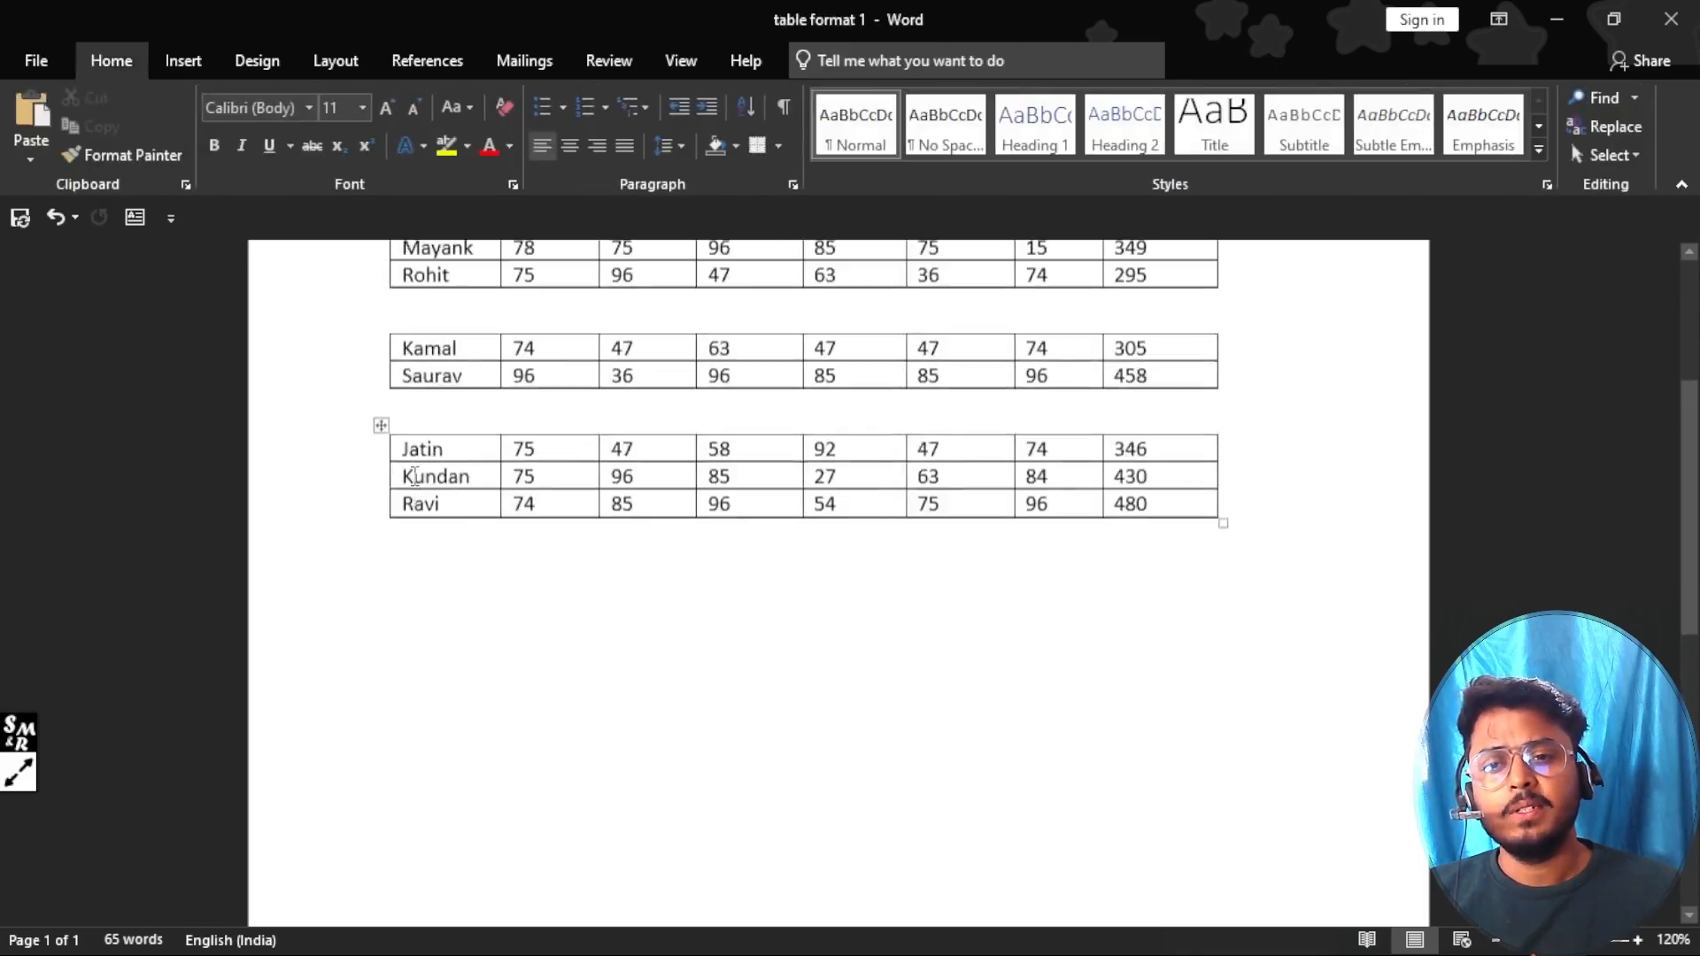
{"action": "scroll", "coordinate": [419, 664], "scroll_direction": "up", "scroll_amount": 5}
Step: Undo both table splits and the earlier edits back to the sixth student's row holding only the Hindi and sanskrit marks
{"action": "key", "text": "ctrl+z"}
{"action": "key", "text": "ctrl+z"}
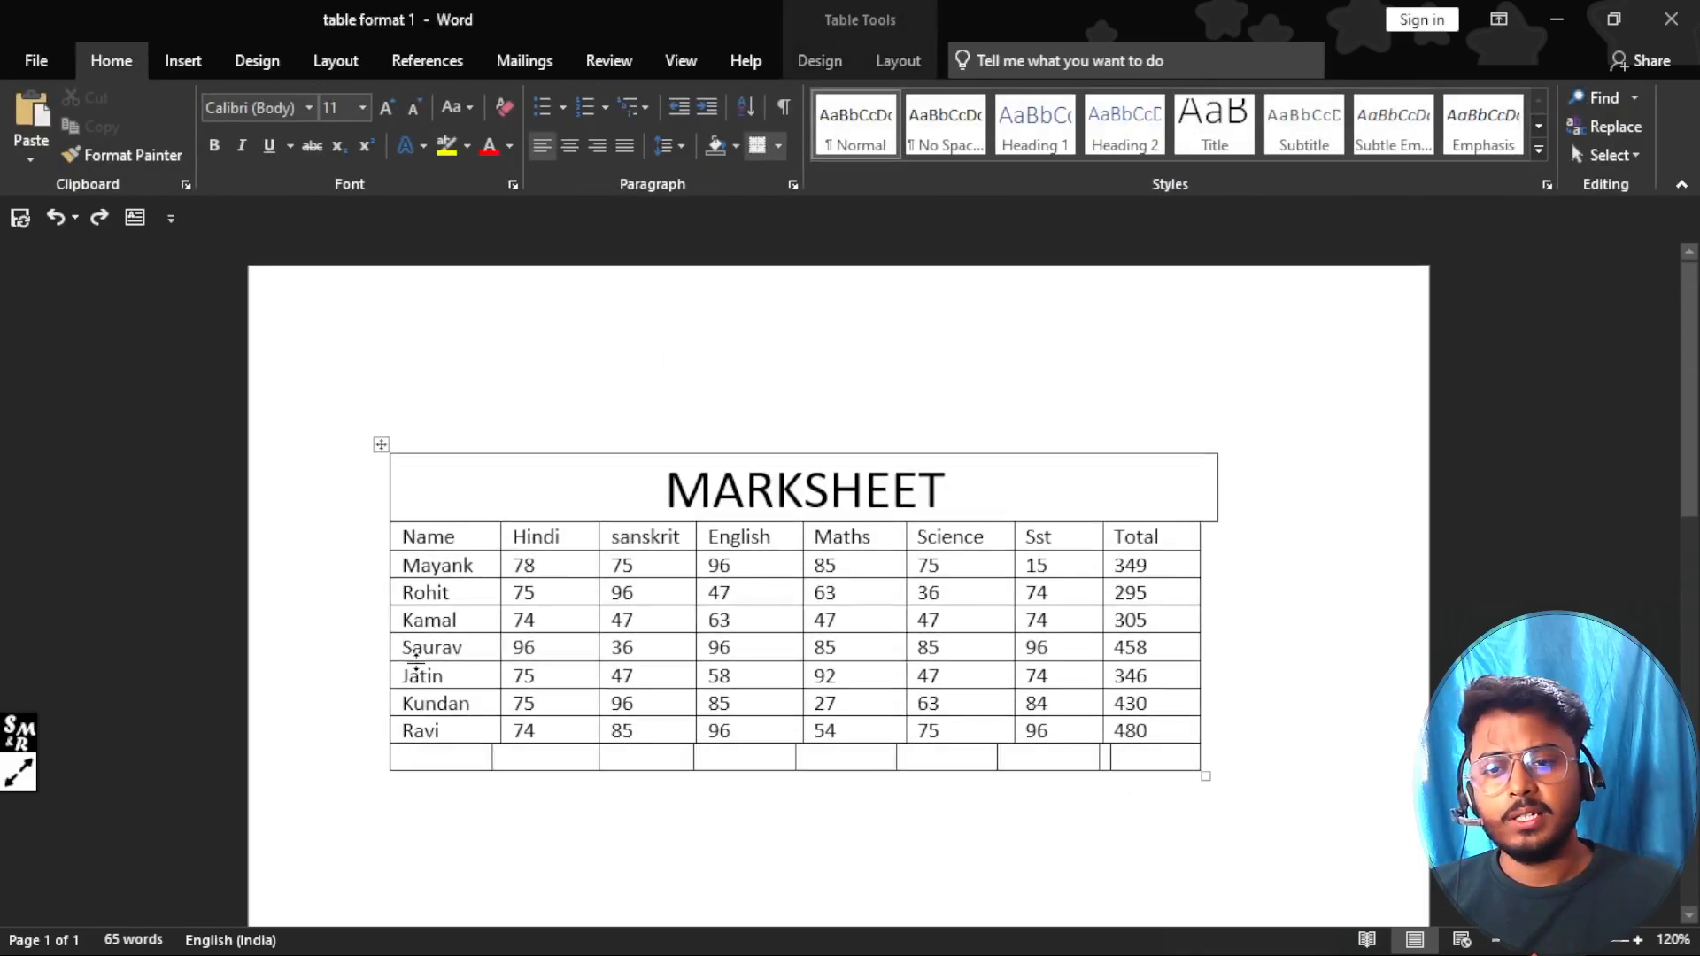
{"action": "key", "text": "ctrl+z"}
{"action": "key", "text": "ctrl+z"}
{"action": "key", "text": "ctrl+z"}
{"action": "key", "text": "ctrl+z"}
{"action": "key", "text": "ctrl+z"}
{"action": "key", "text": "ctrl+z"}
{"action": "key", "text": "ctrl+z"}
{"action": "key", "text": "ctrl+z"}
{"action": "key", "text": "ctrl+z"}
{"action": "key", "text": "ctrl+z"}
{"action": "key", "text": "ctrl+z"}
{"action": "key", "text": "ctrl+z"}
{"action": "key", "text": "ctrl+z"}
{"action": "key", "text": "ctrl+z"}
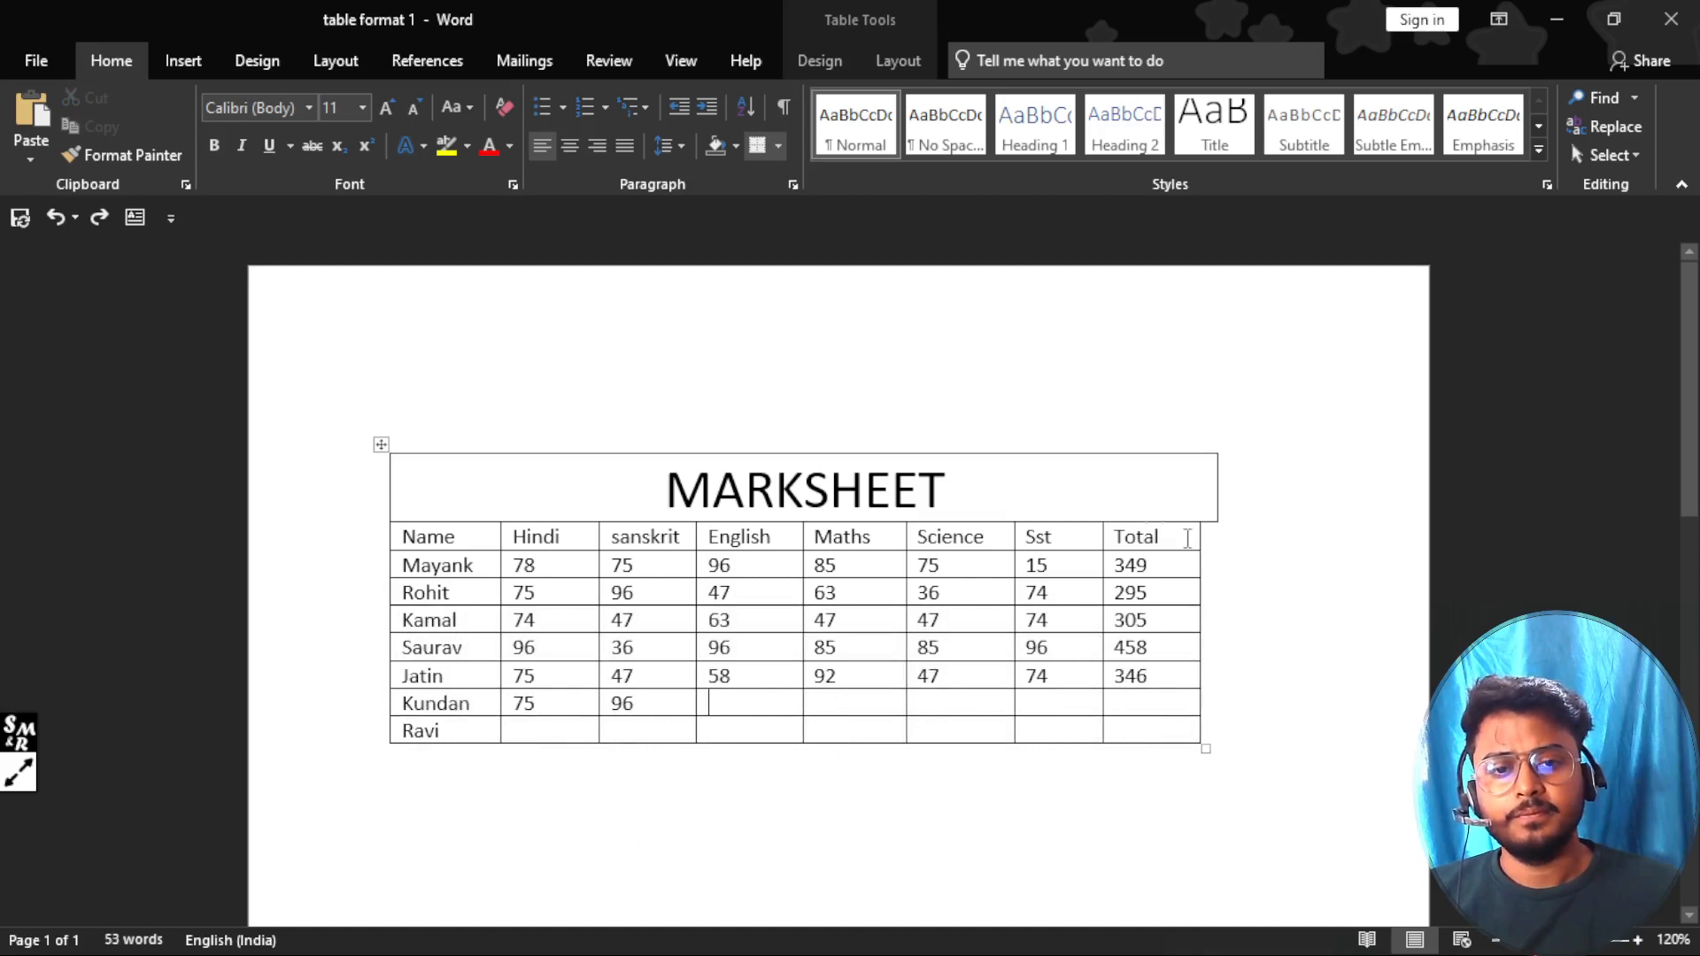
Step: Narrow the MARKSHEET title row by moving its right border slightly inward, and place the cursor in the title
{"action": "left_click", "coordinate": [1220, 494]}
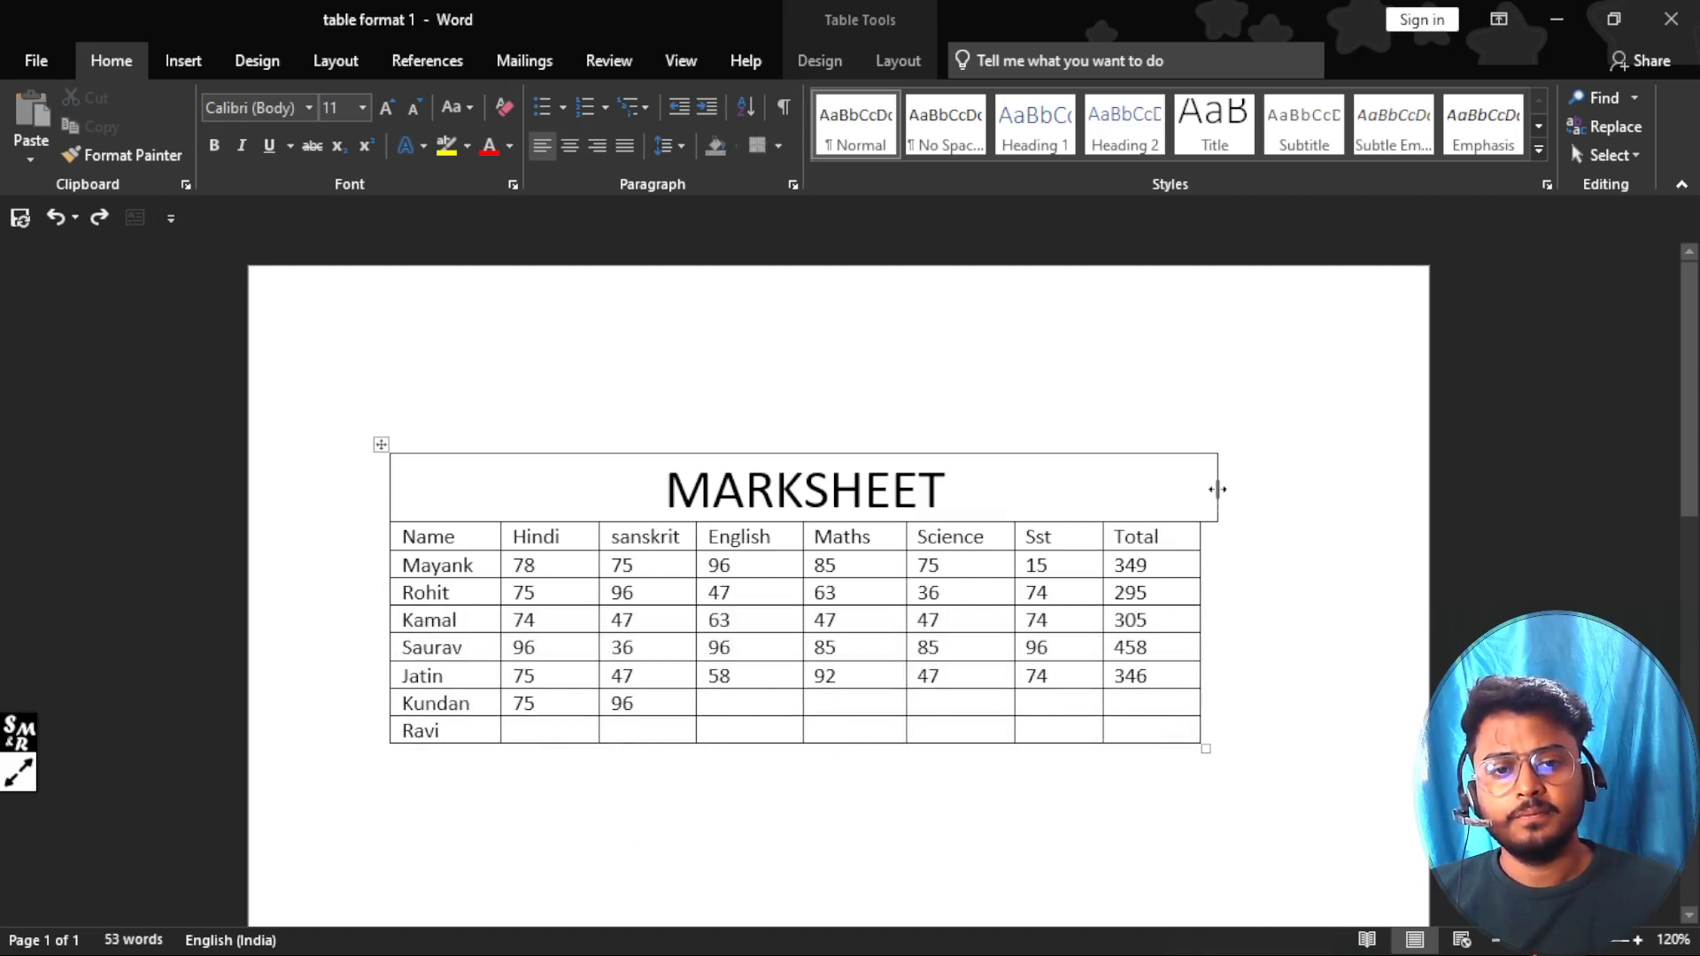
{"action": "left_click_drag", "start_coordinate": [1217, 489], "coordinate": [1209, 490]}
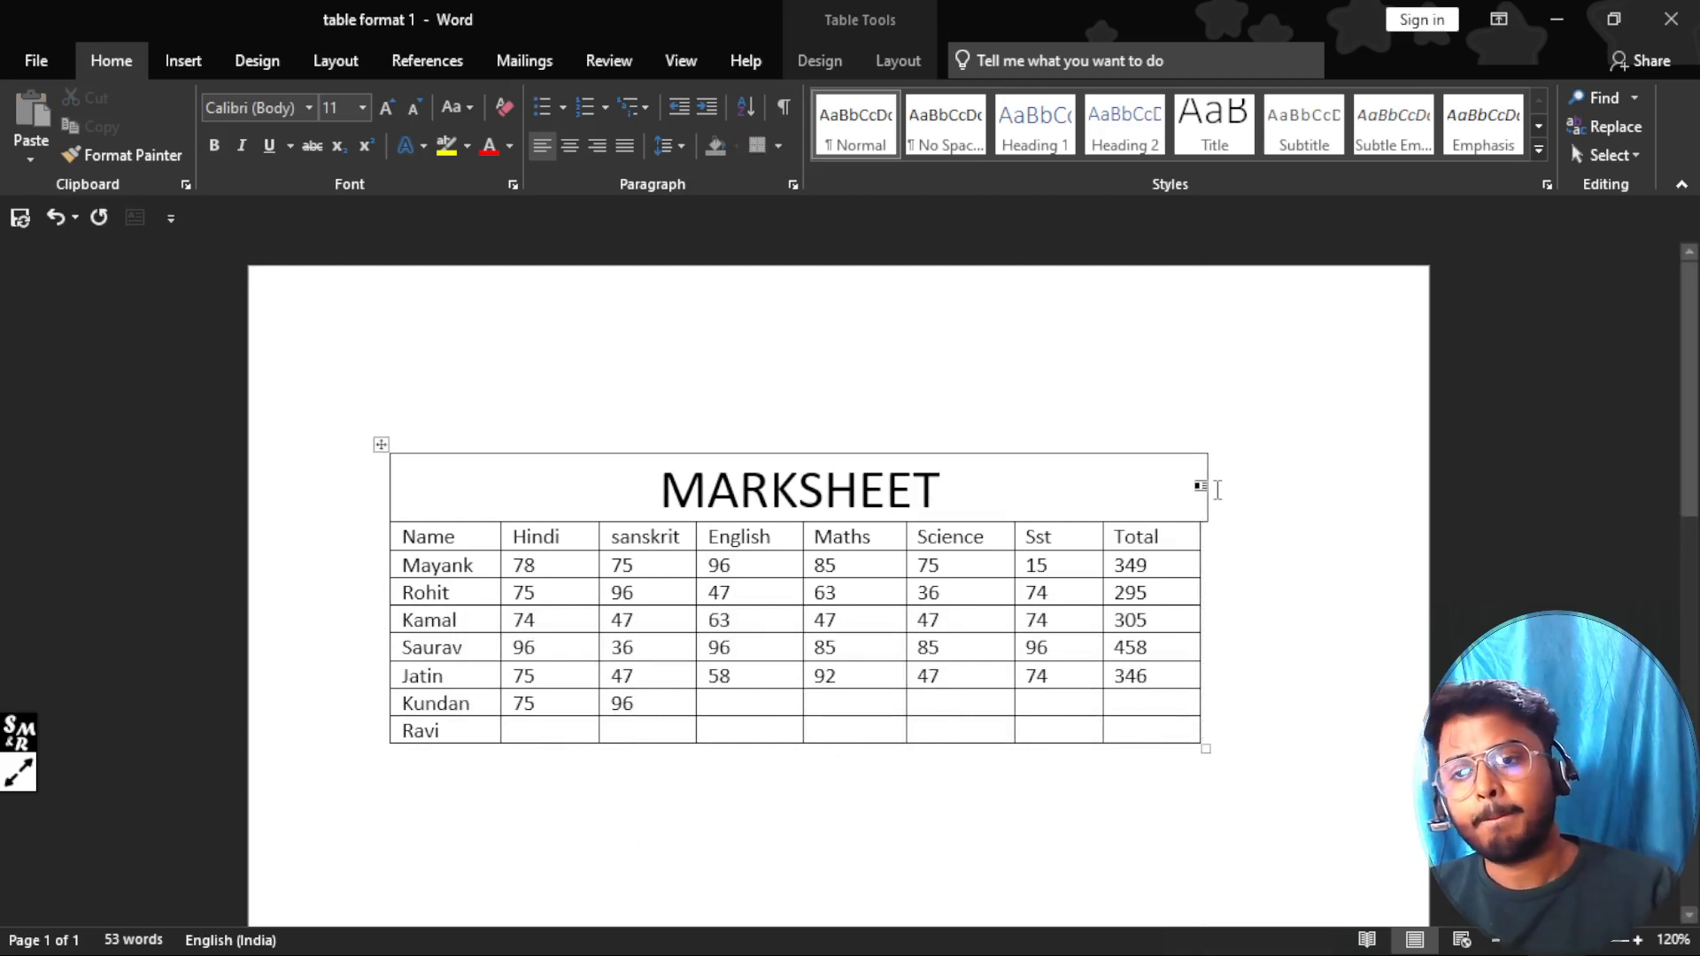
{"action": "left_click", "coordinate": [866, 500]}
{"action": "left_click", "coordinate": [1050, 500]}
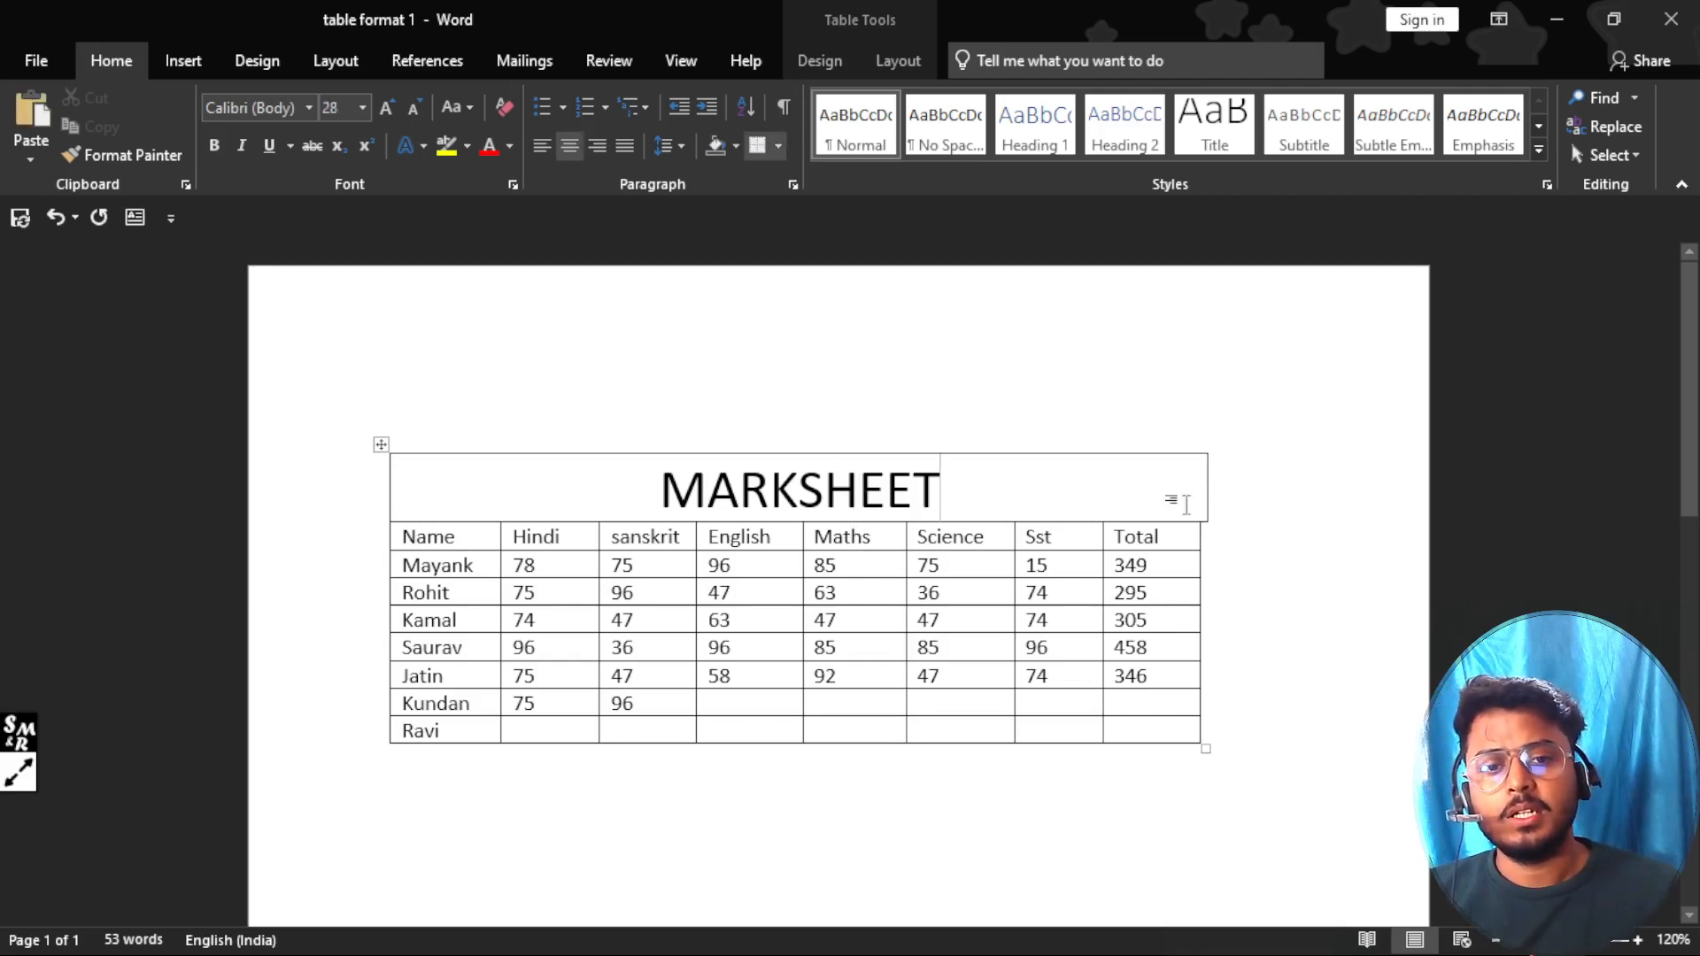
Step: Delete the last two incomplete student rows from the table
{"action": "left_click_drag", "start_coordinate": [452, 706], "coordinate": [1142, 751]}
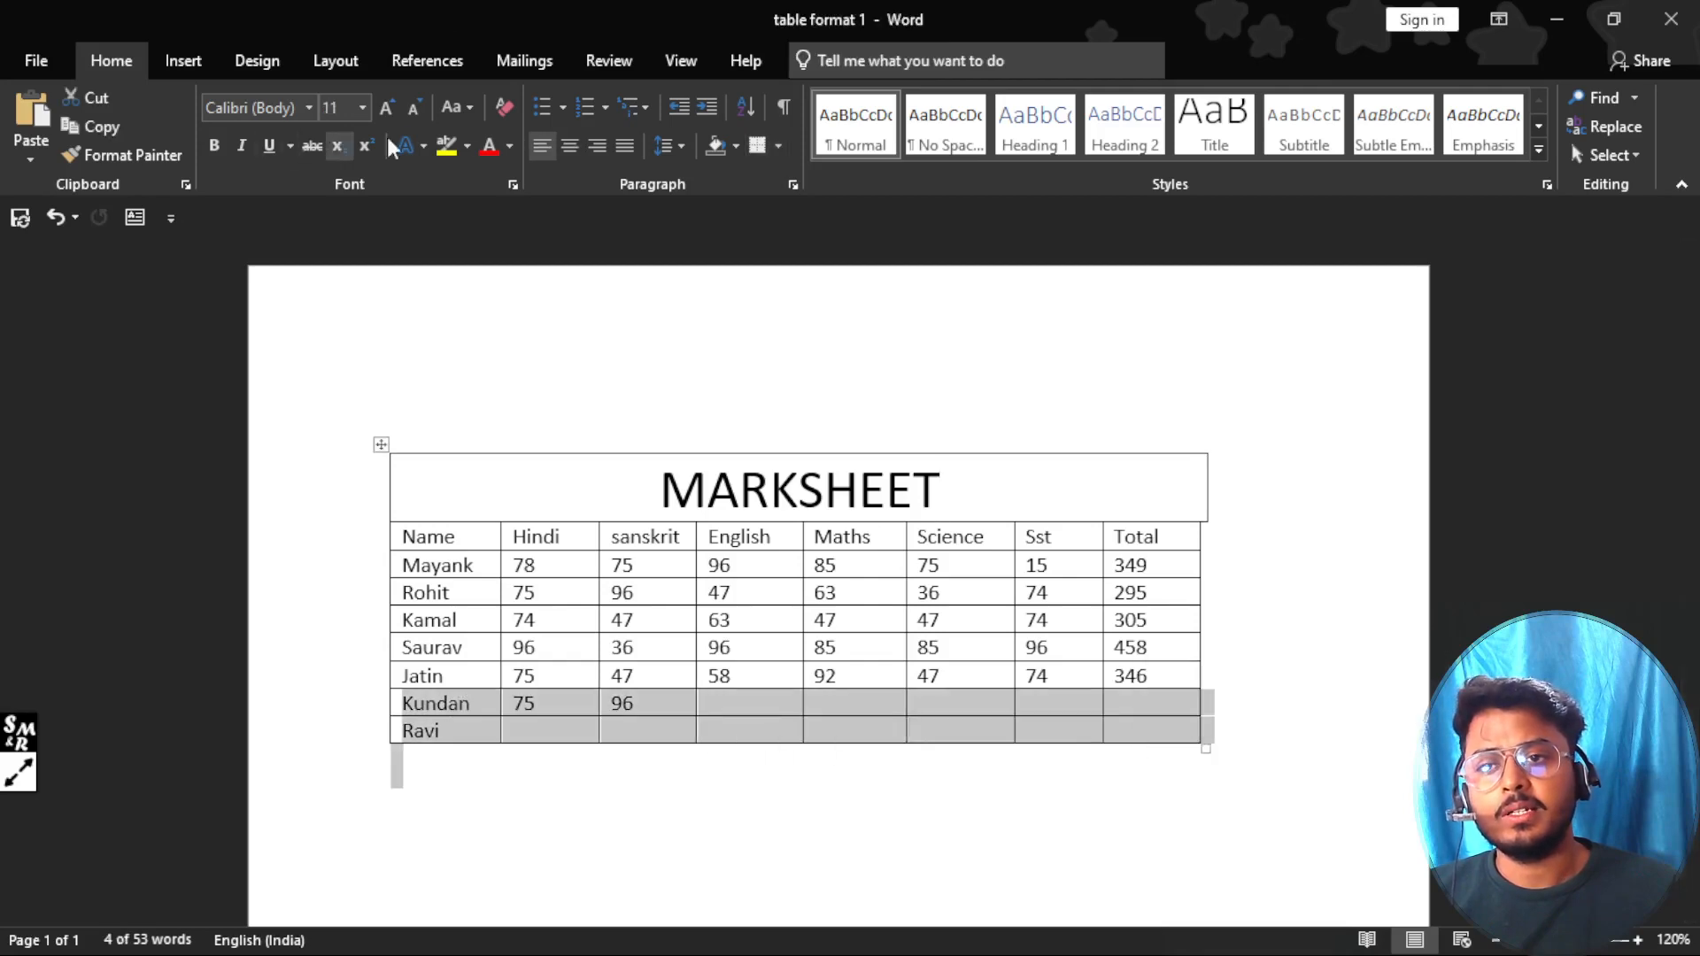
{"action": "left_click", "coordinate": [991, 739]}
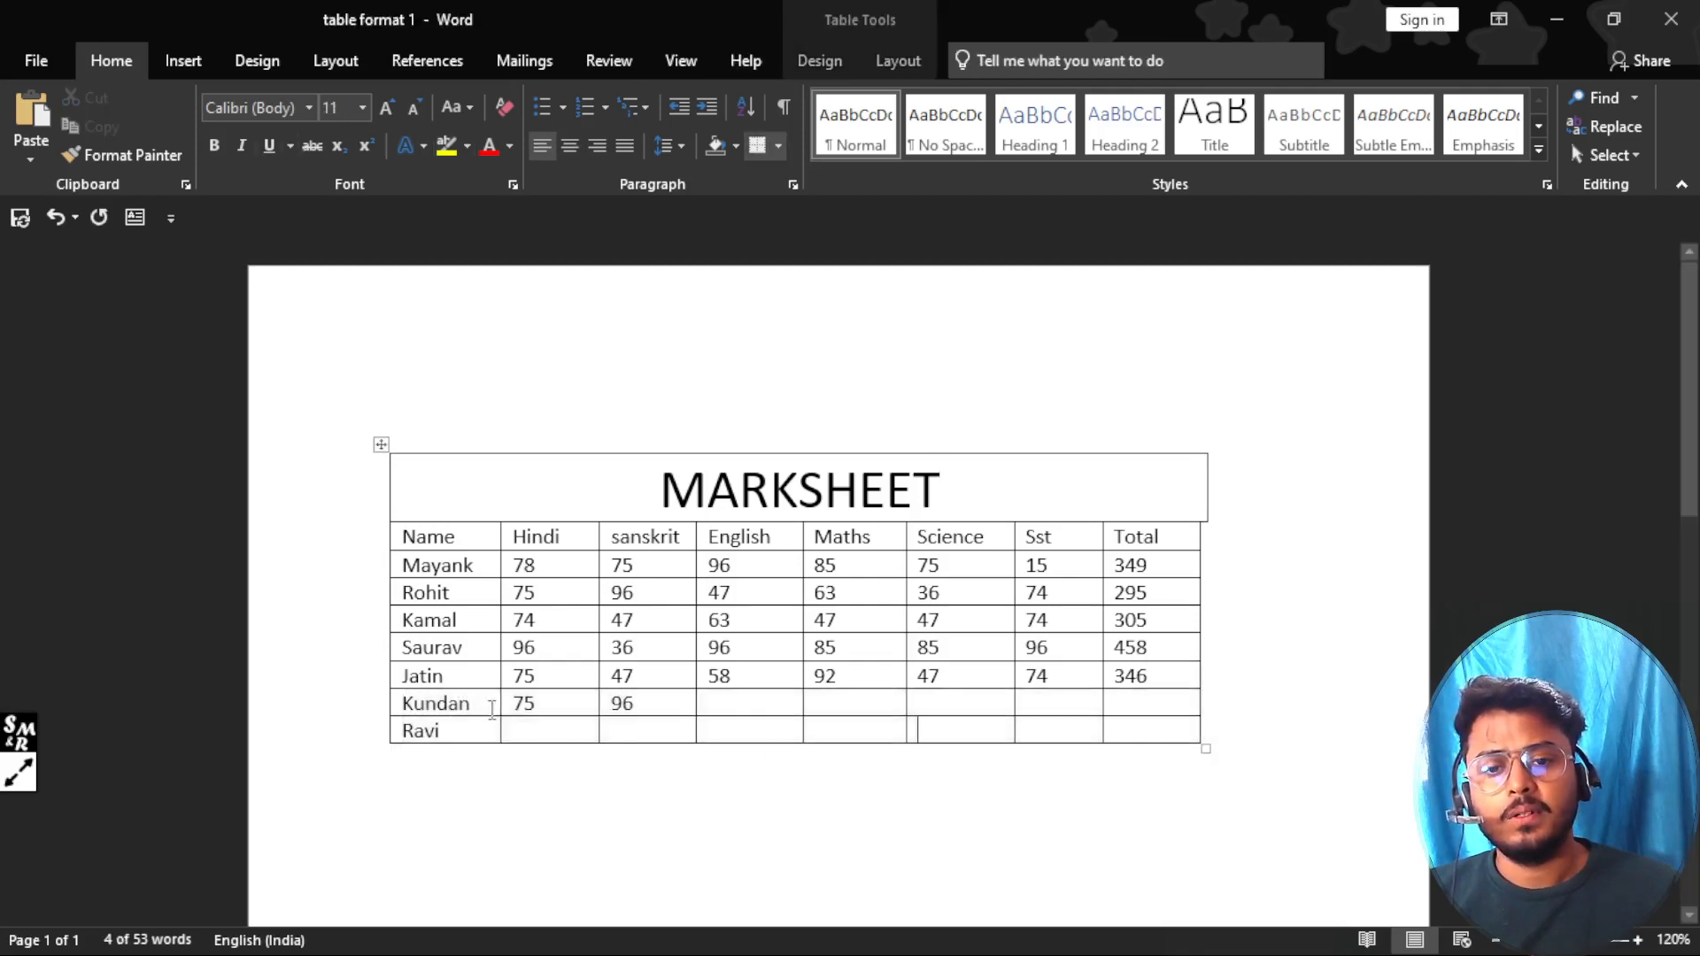
{"action": "left_click_drag", "start_coordinate": [430, 704], "coordinate": [451, 722]}
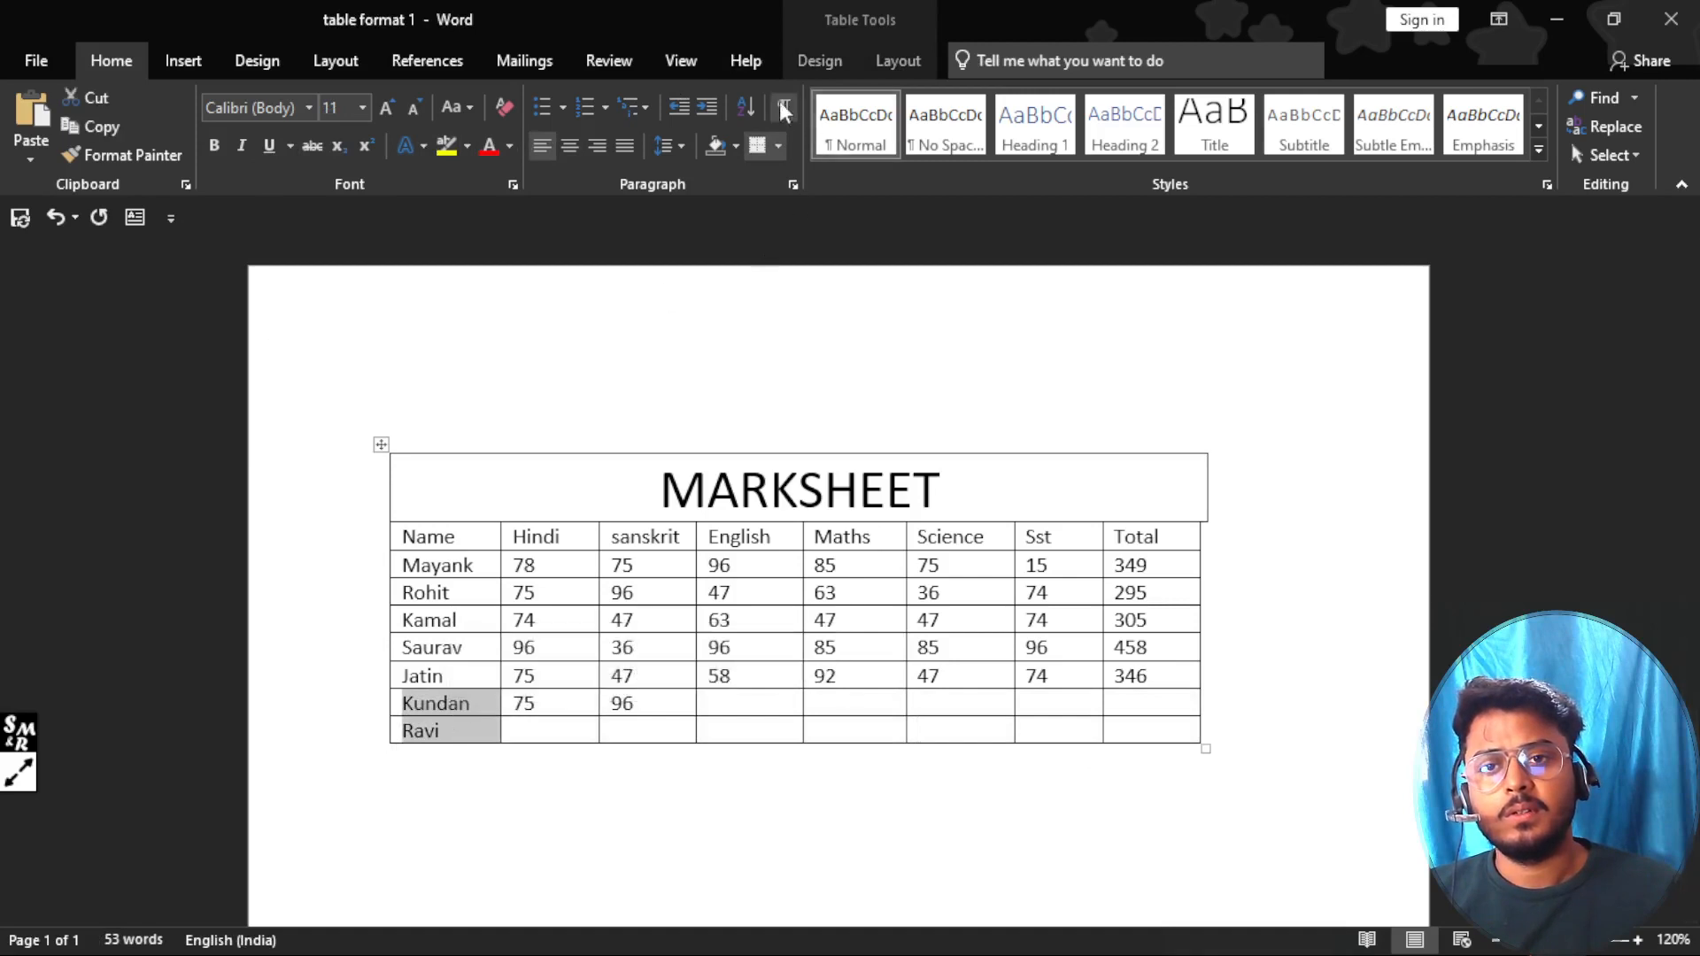
{"action": "left_click", "coordinate": [888, 67]}
{"action": "left_click", "coordinate": [352, 158]}
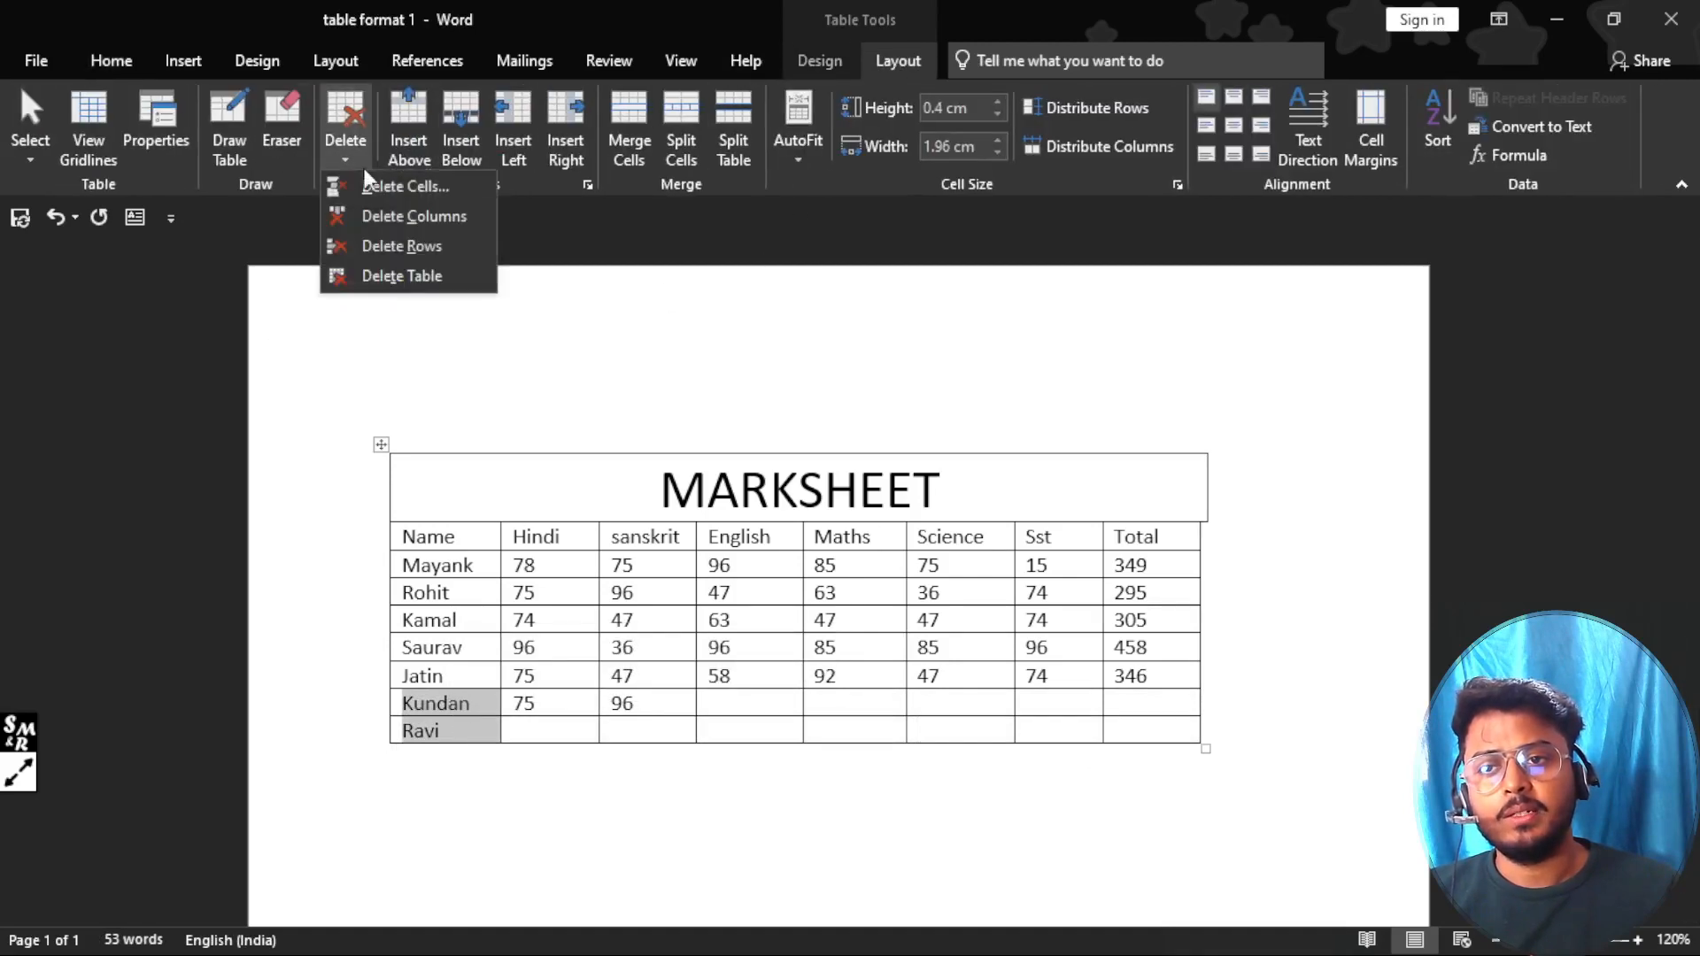
{"action": "left_click", "coordinate": [395, 244]}
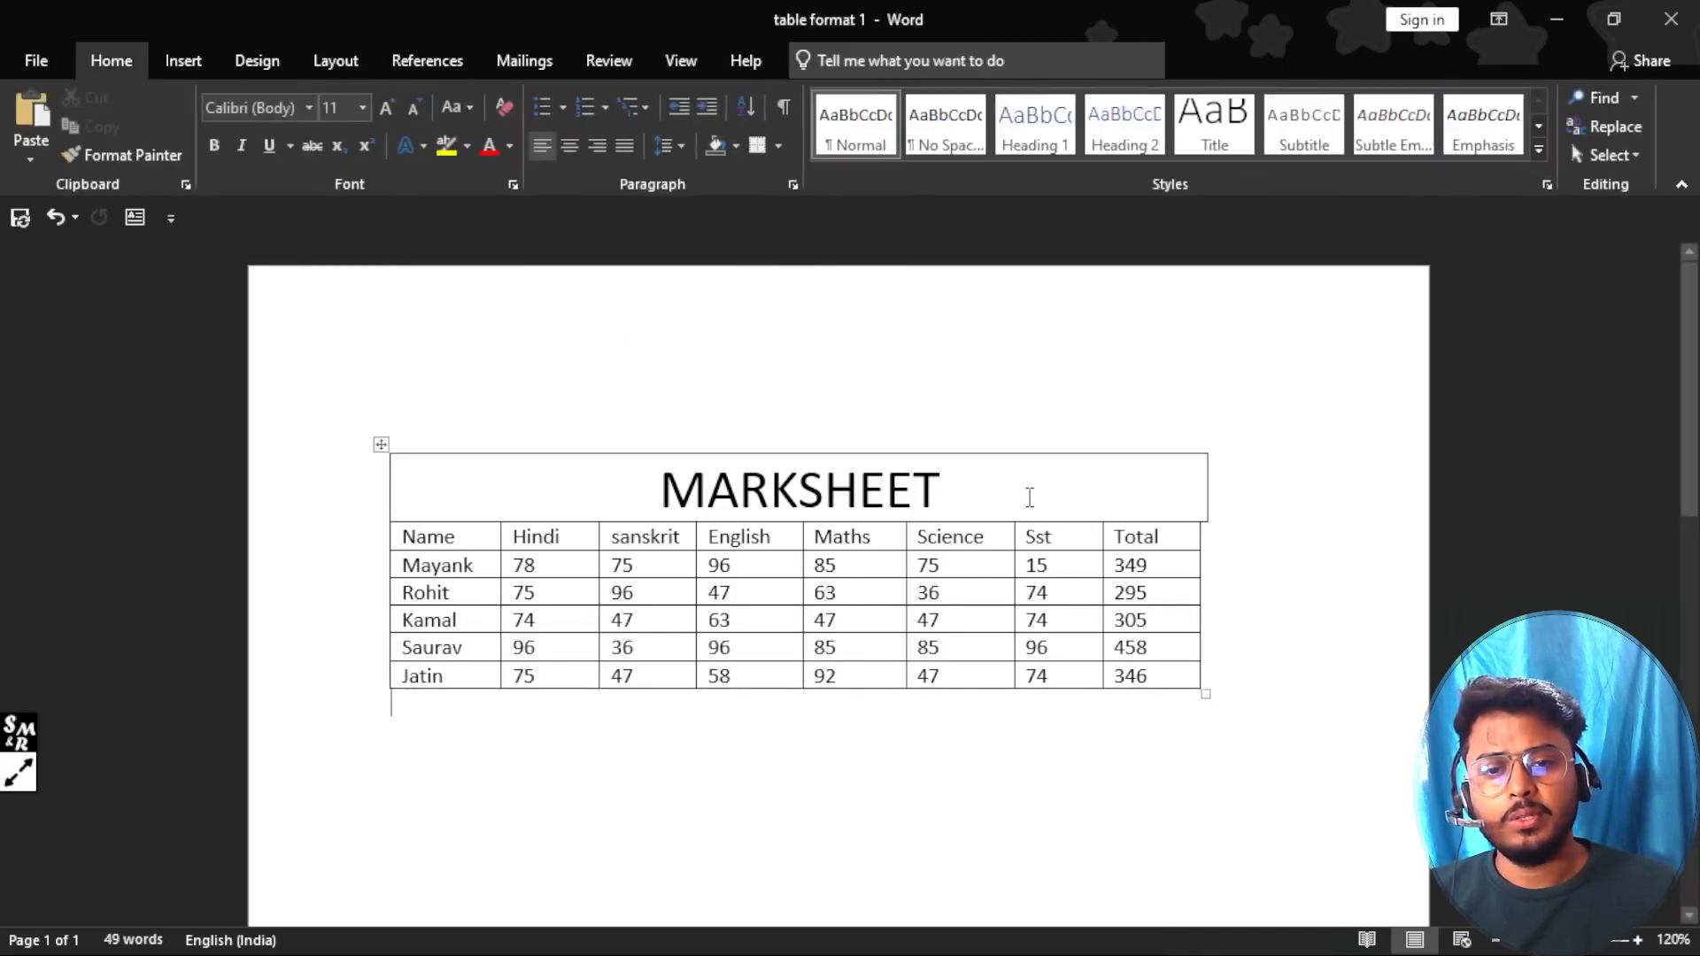
Step: Delete the MARKSHEET title row from the table
{"action": "left_click", "coordinate": [1029, 497]}
{"action": "left_click", "coordinate": [354, 162]}
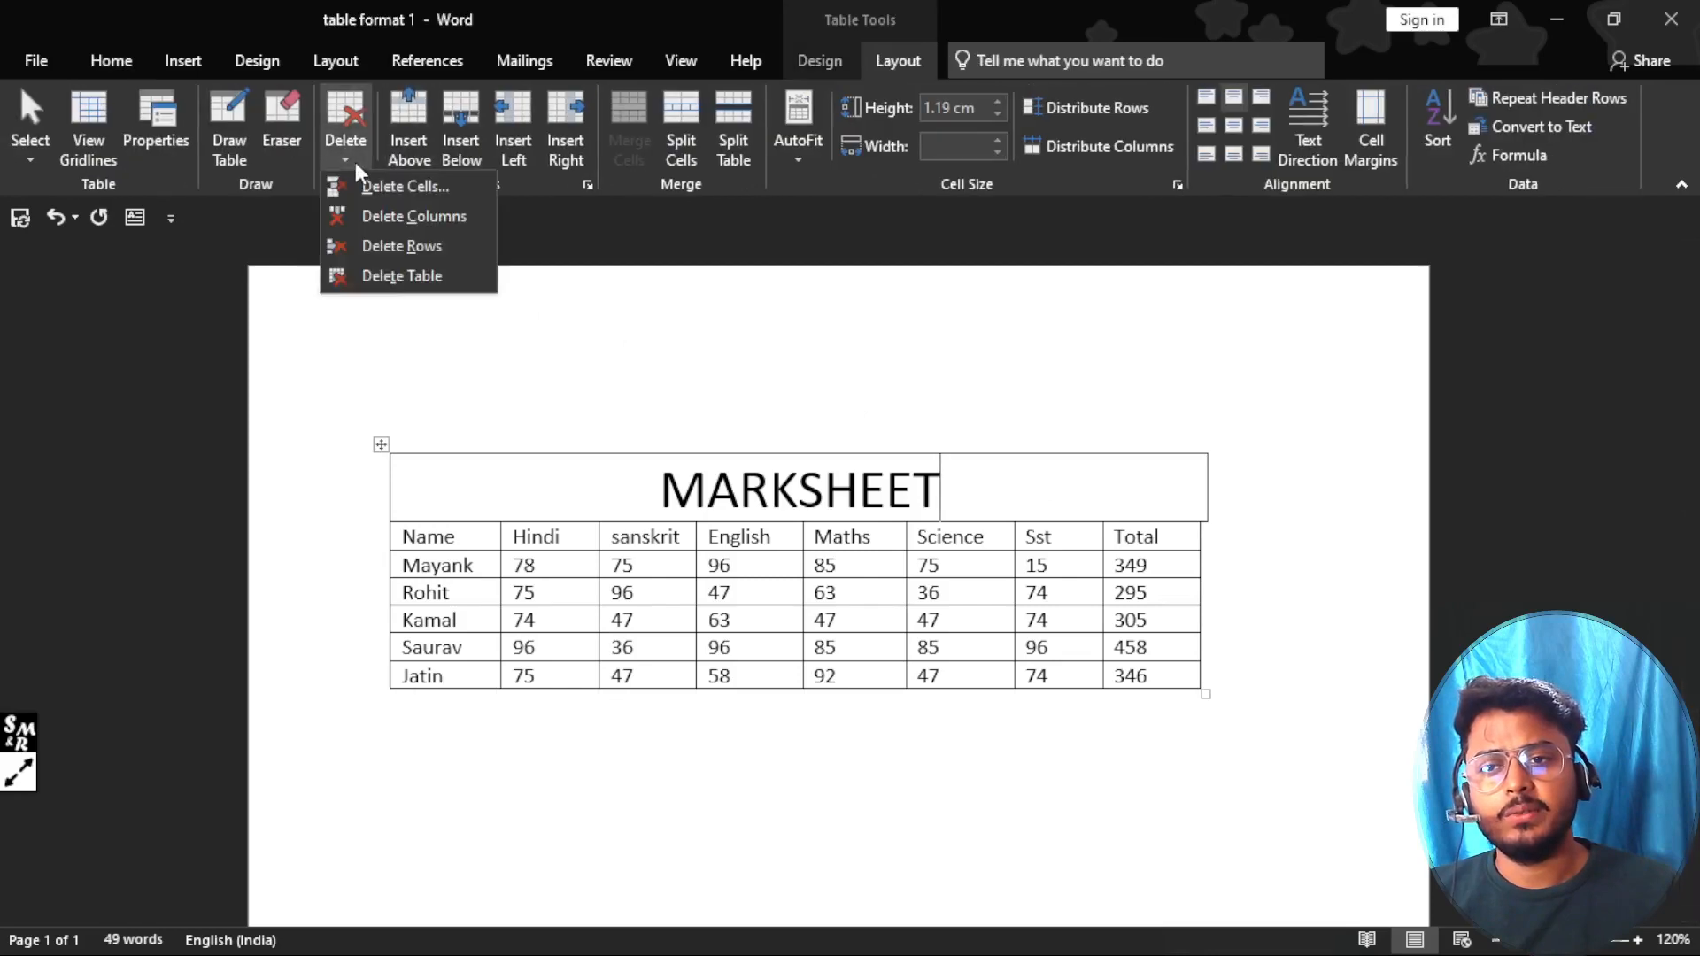
{"action": "left_click", "coordinate": [391, 246]}
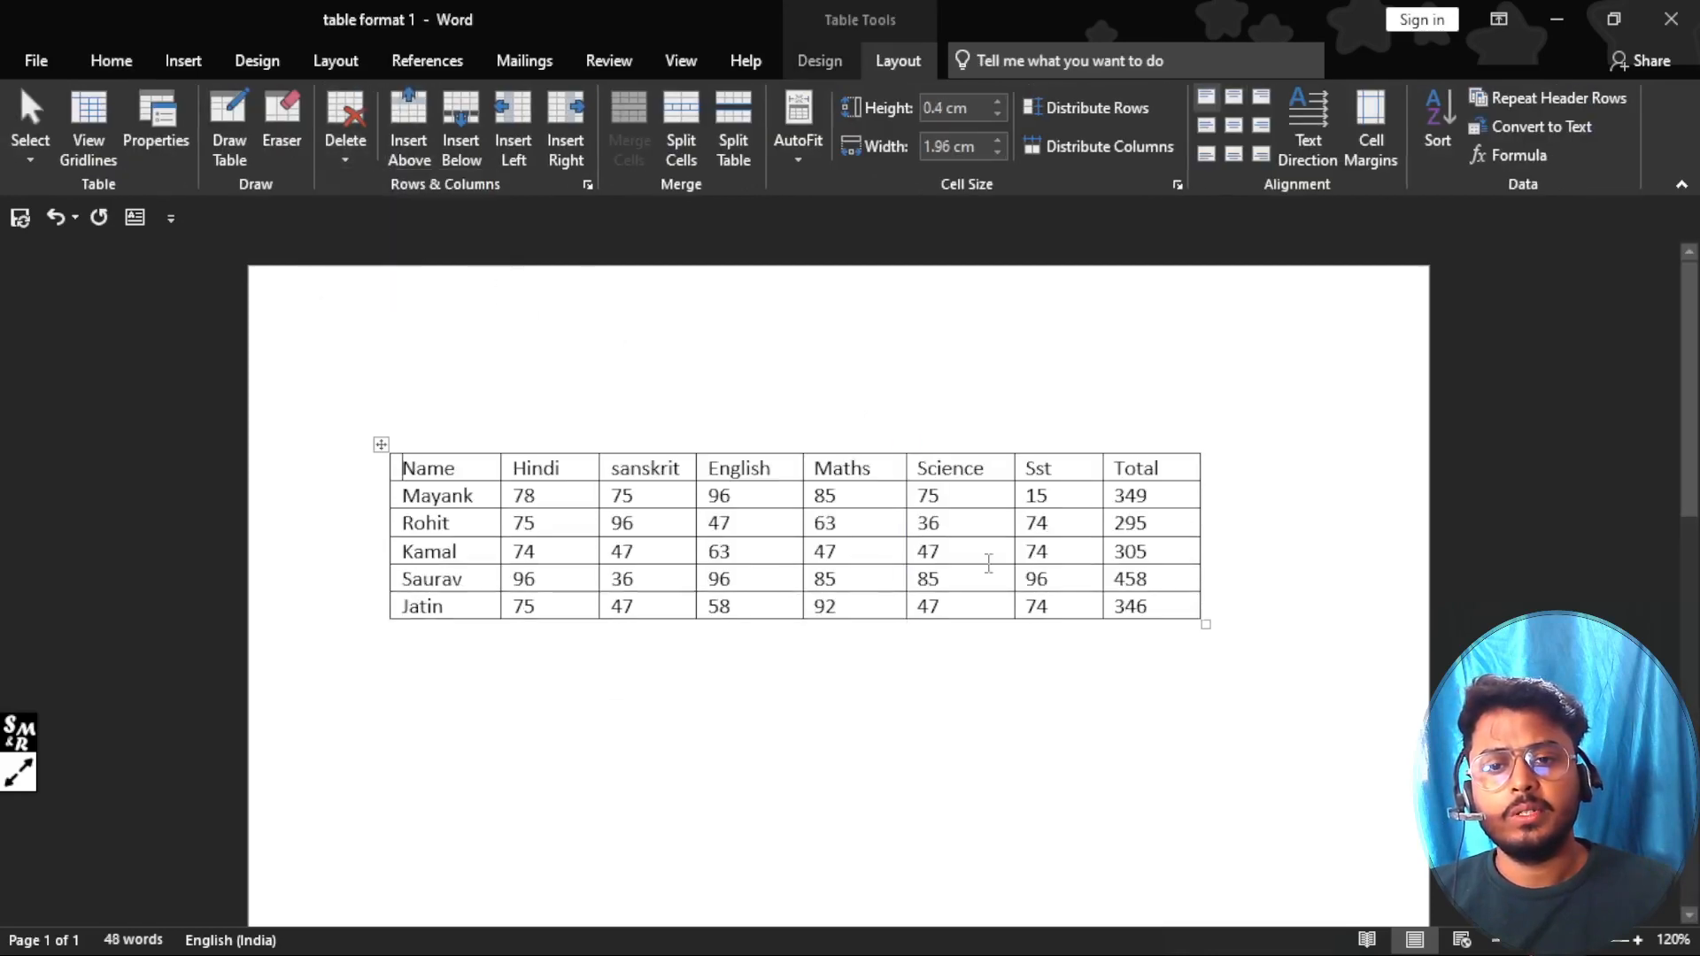
{"action": "left_click", "coordinate": [737, 525]}
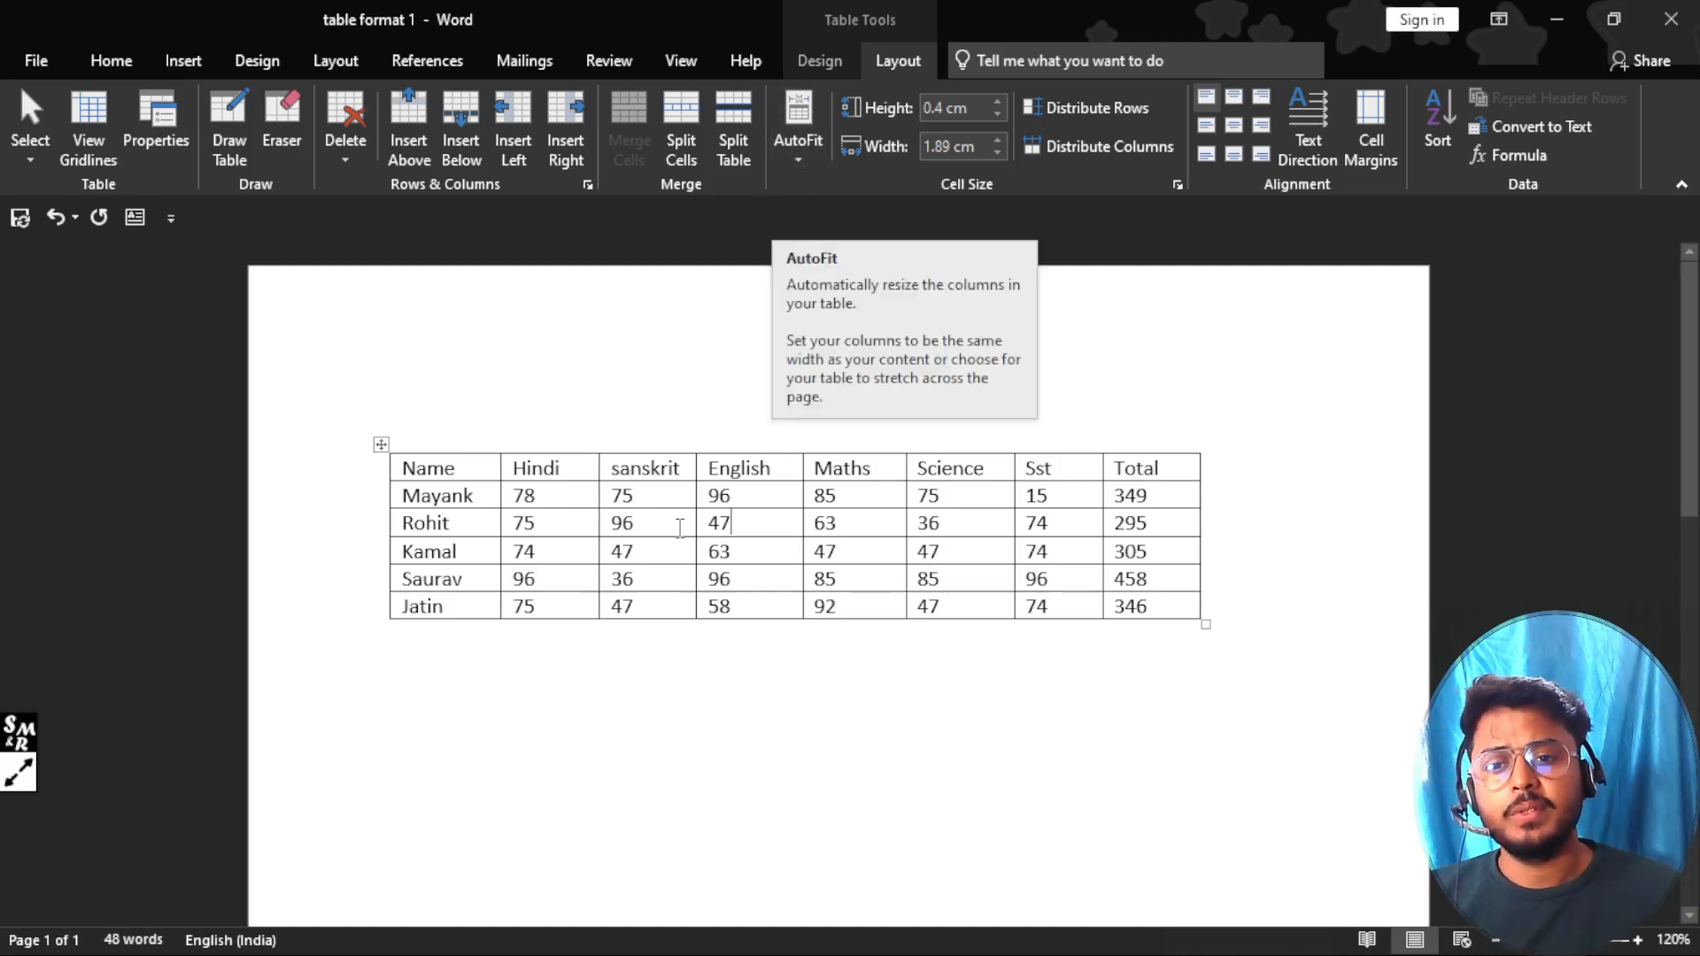
{"action": "left_click", "coordinate": [799, 157]}
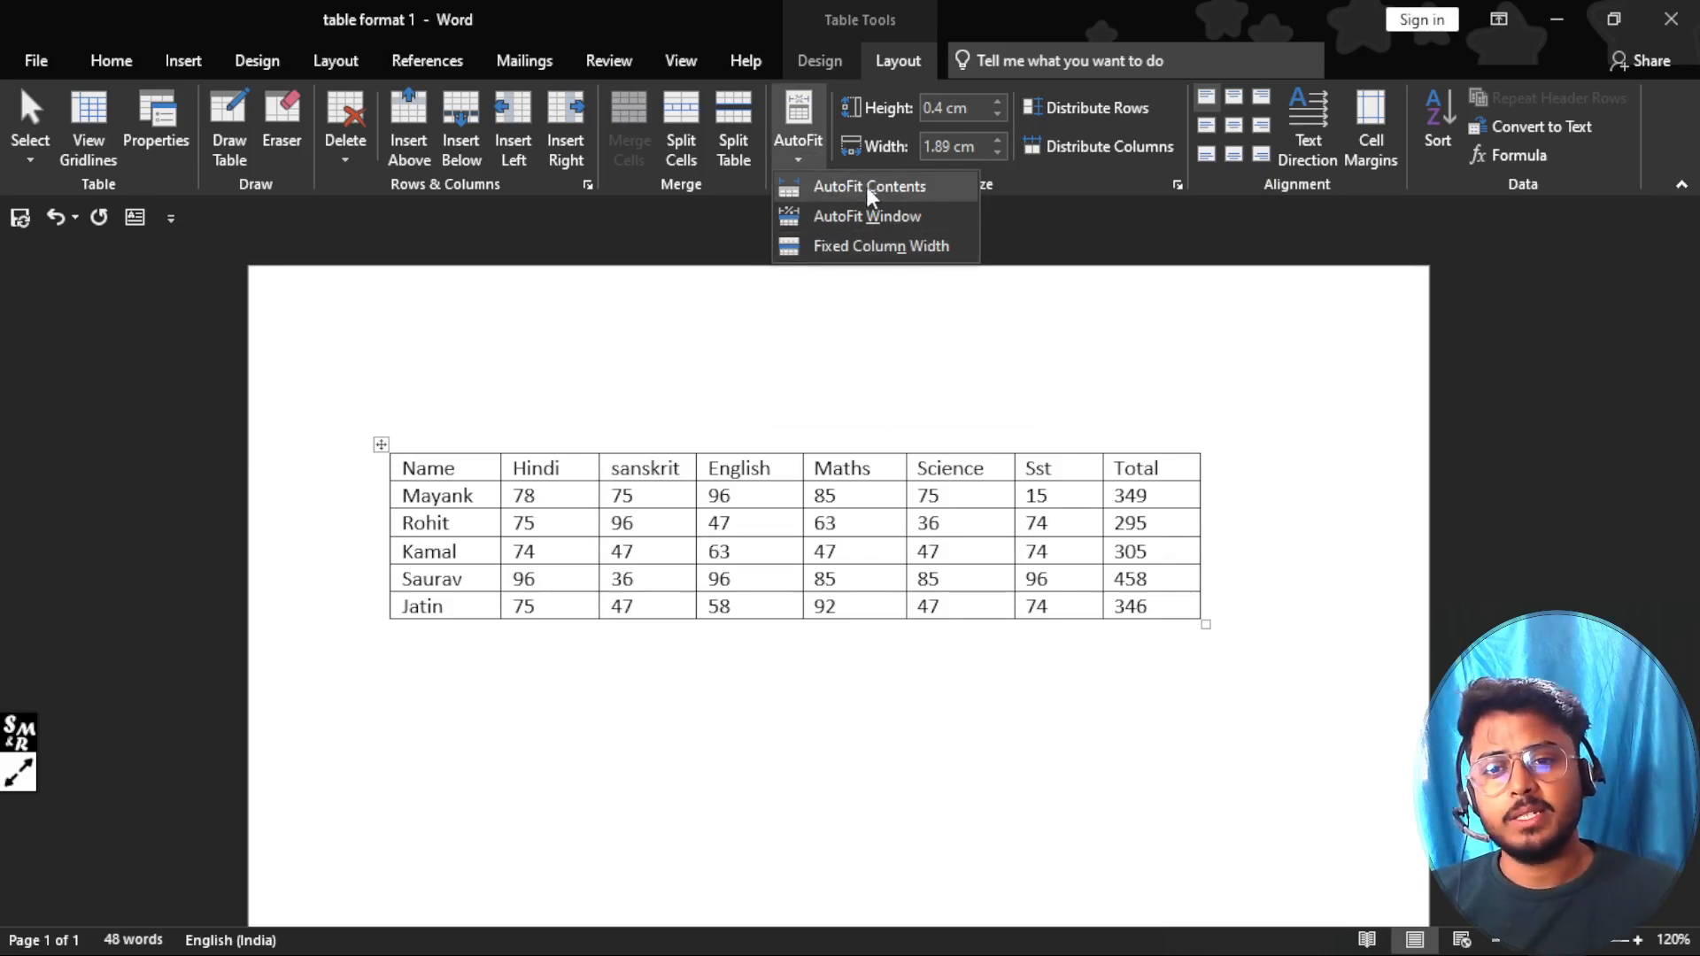
{"action": "left_click", "coordinate": [569, 468]}
{"action": "left_click", "coordinate": [569, 468]}
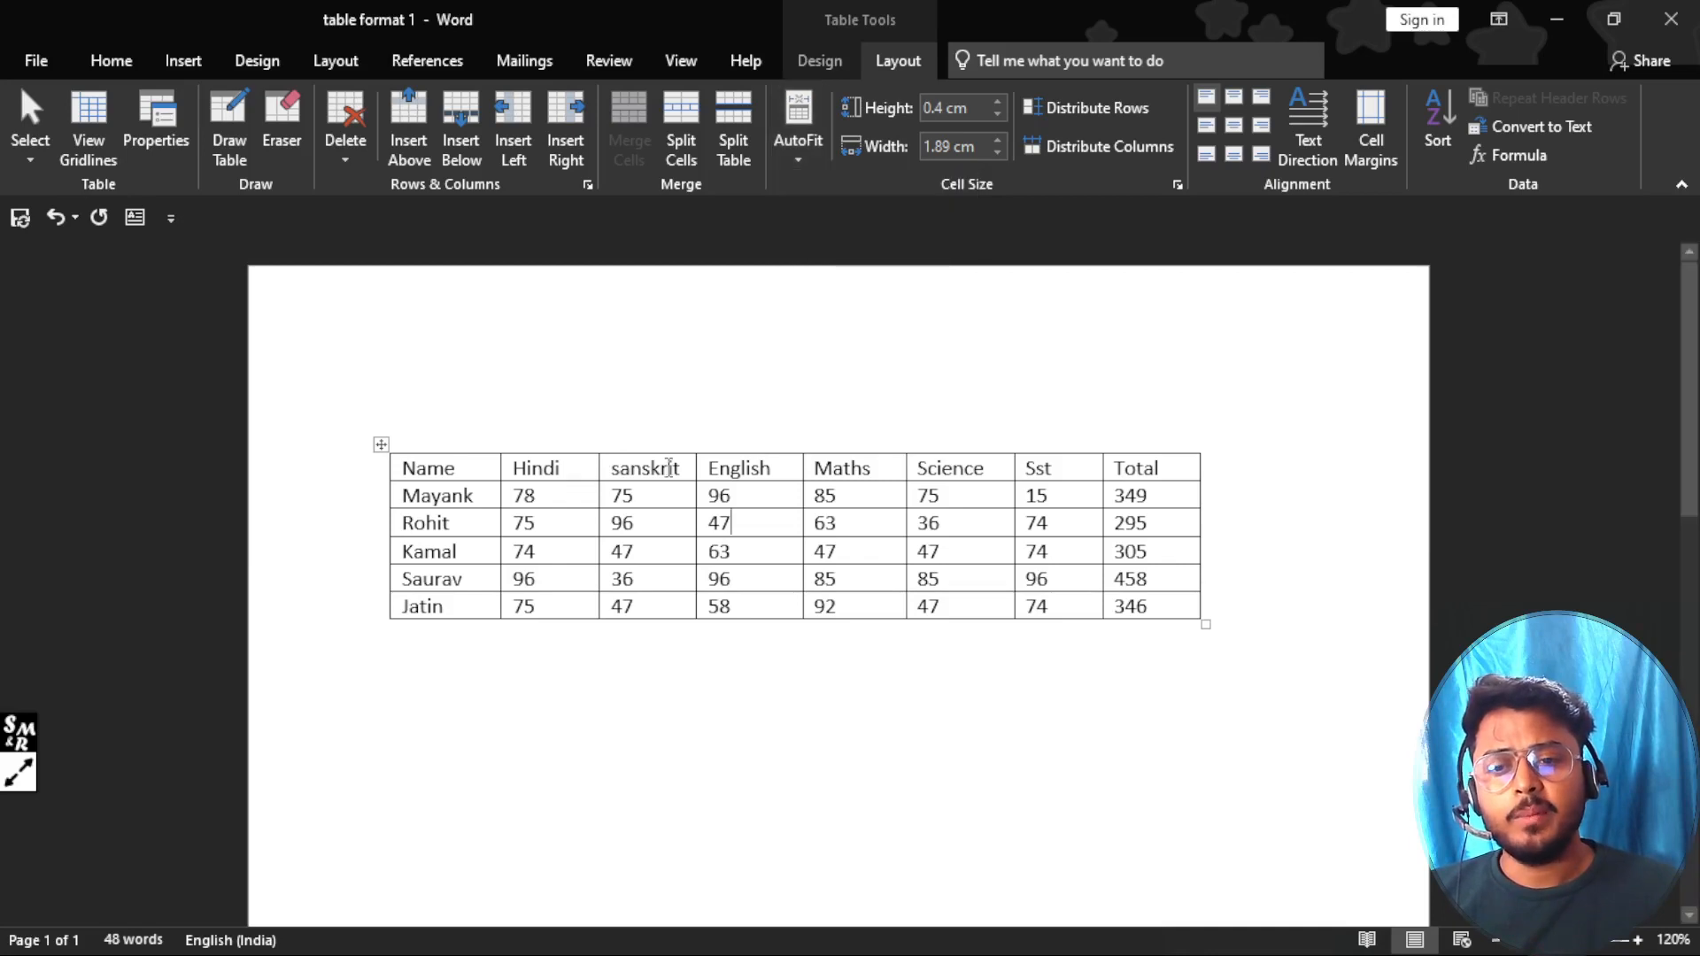
{"action": "left_click", "coordinate": [723, 467]}
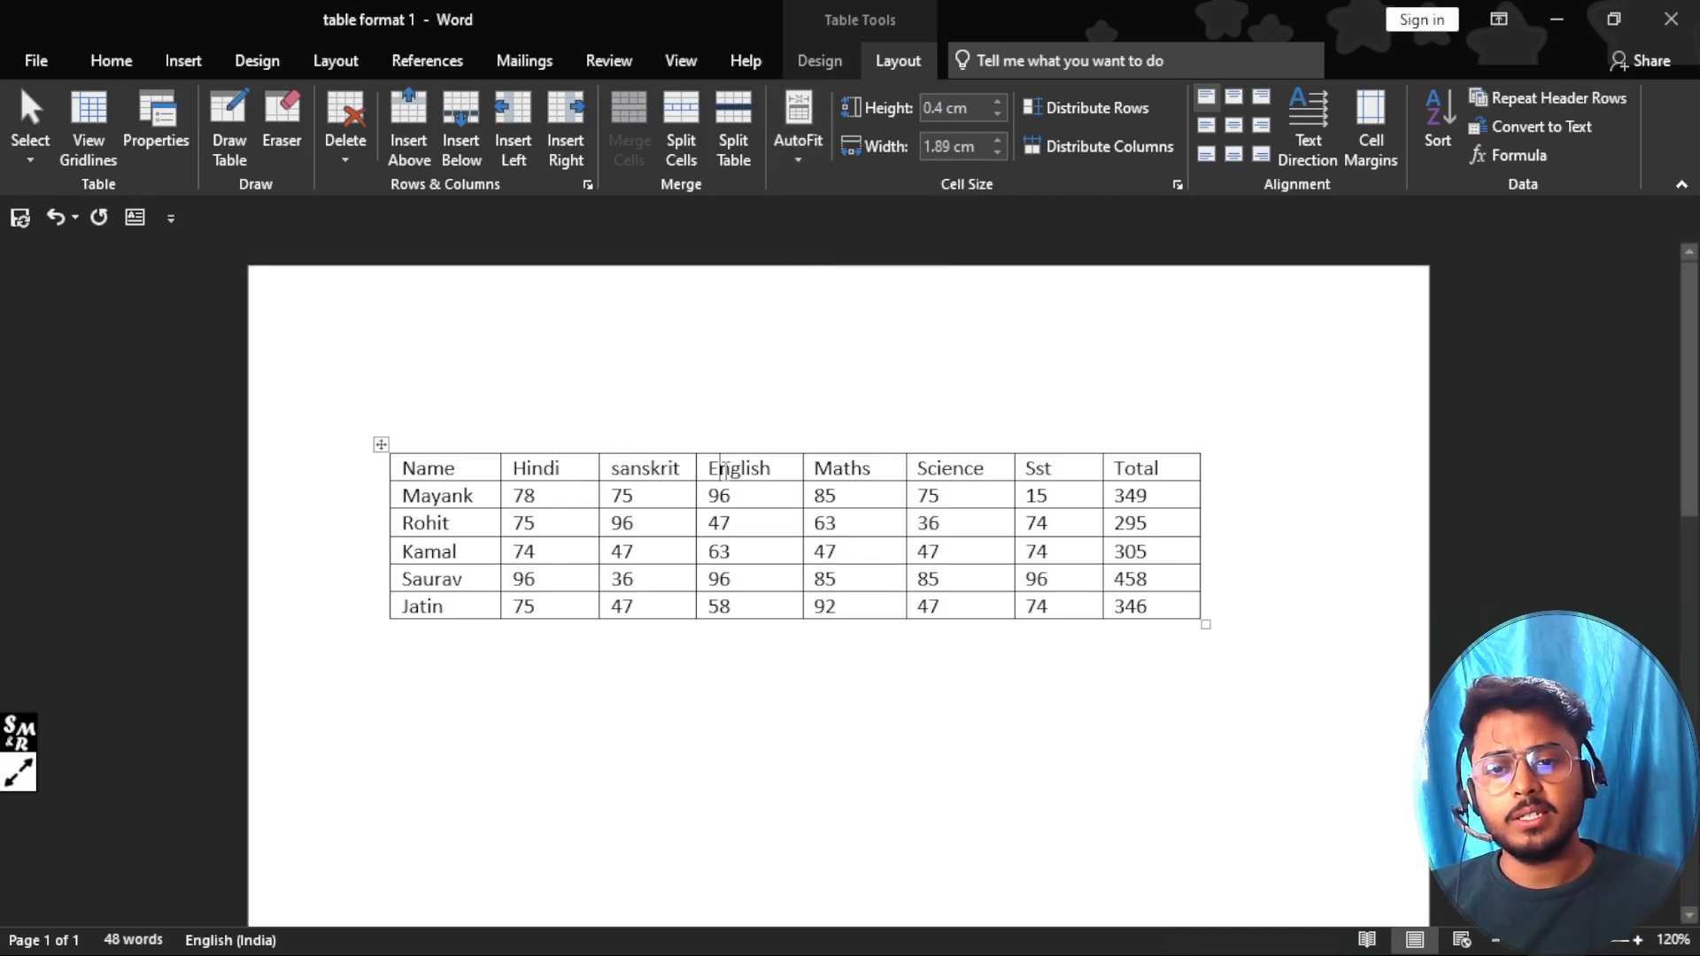
{"action": "left_click", "coordinate": [834, 473]}
{"action": "left_click", "coordinate": [968, 468]}
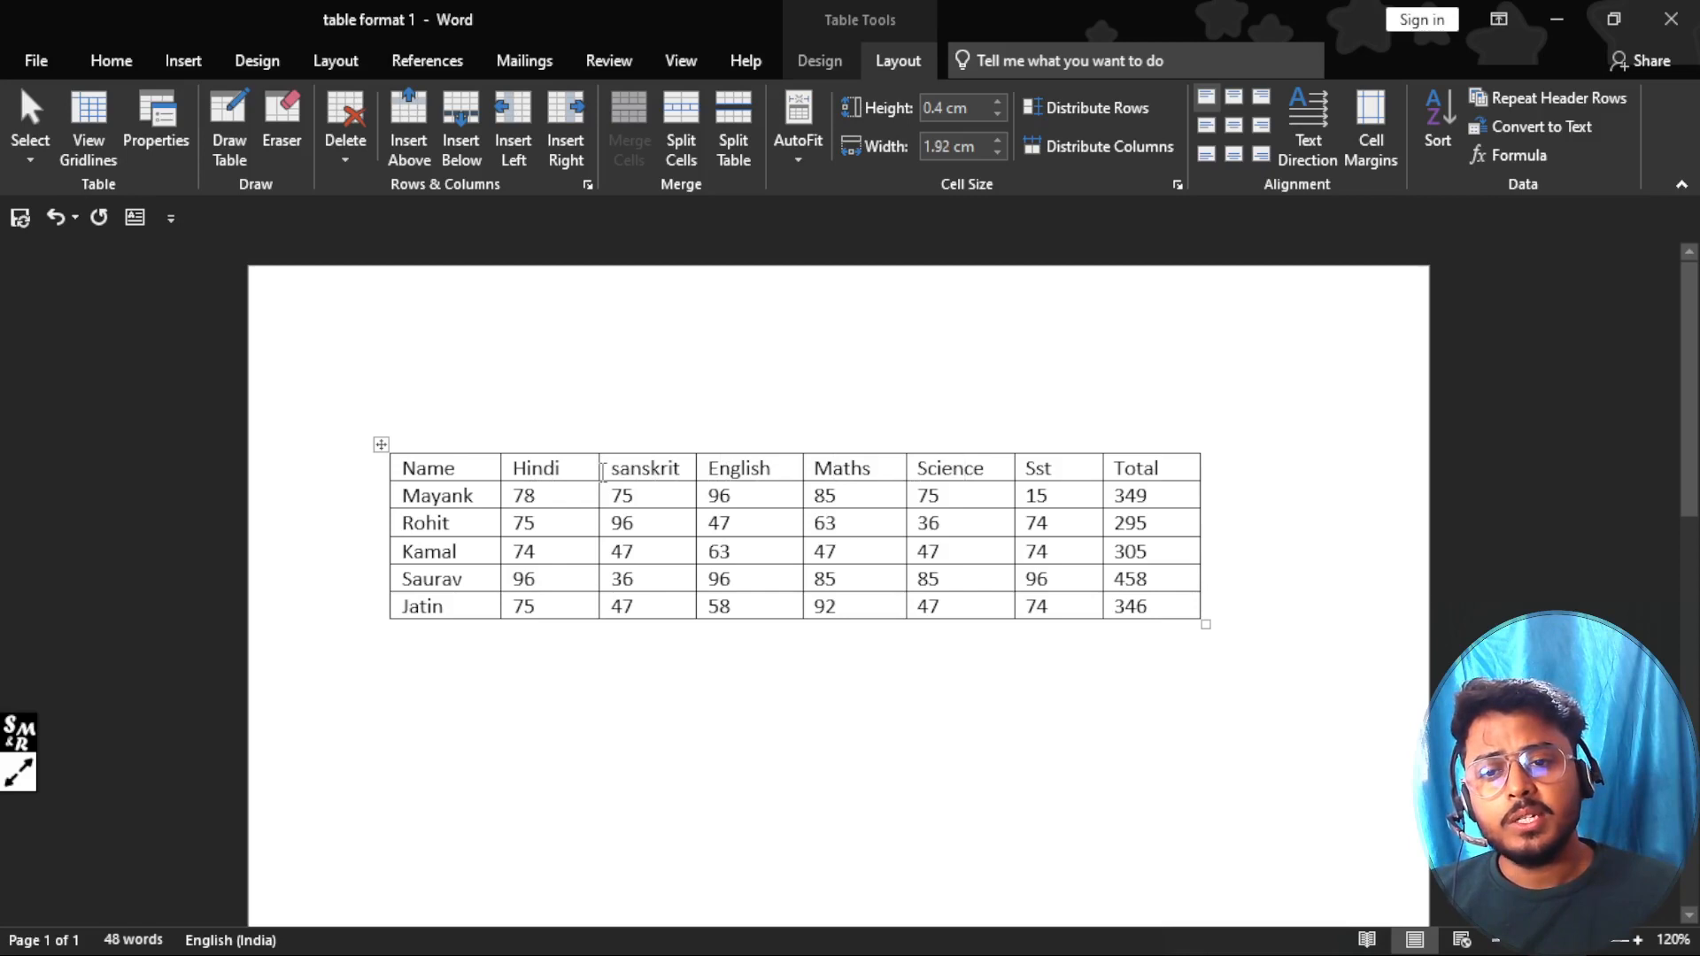
Step: Try manually narrowing the Hindi and sanskrit columns to fit their headings, and undo both width changes
{"action": "left_click_drag", "start_coordinate": [599, 469], "coordinate": [567, 475]}
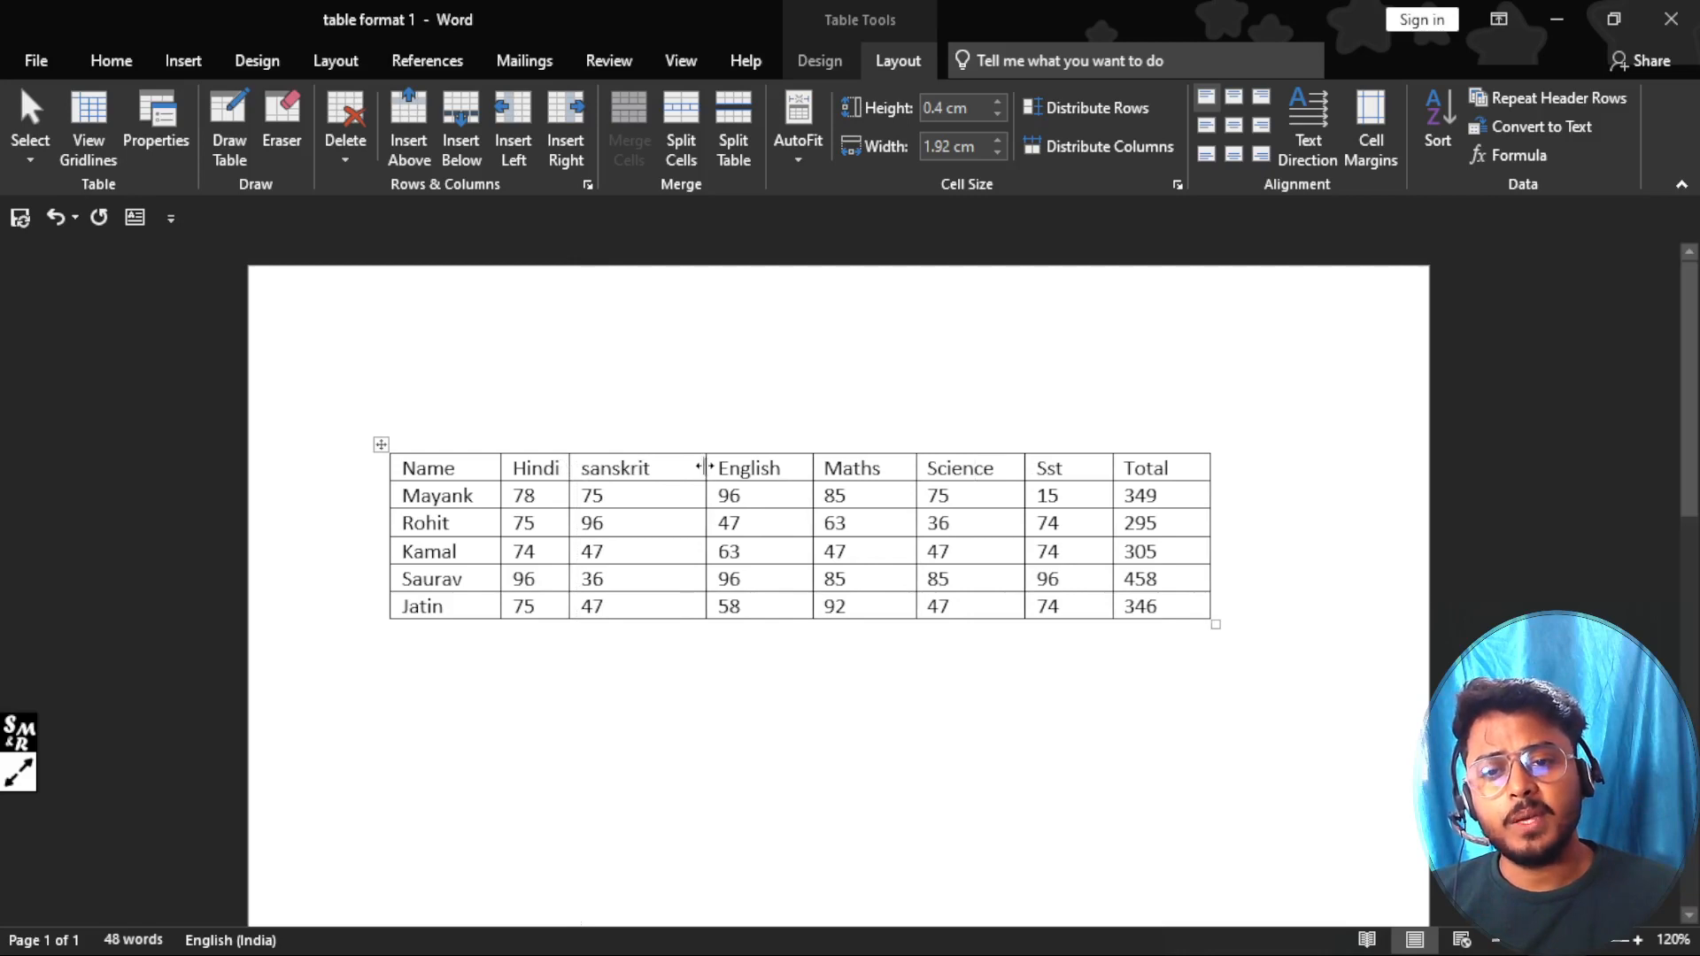
{"action": "left_click_drag", "start_coordinate": [706, 477], "coordinate": [647, 476]}
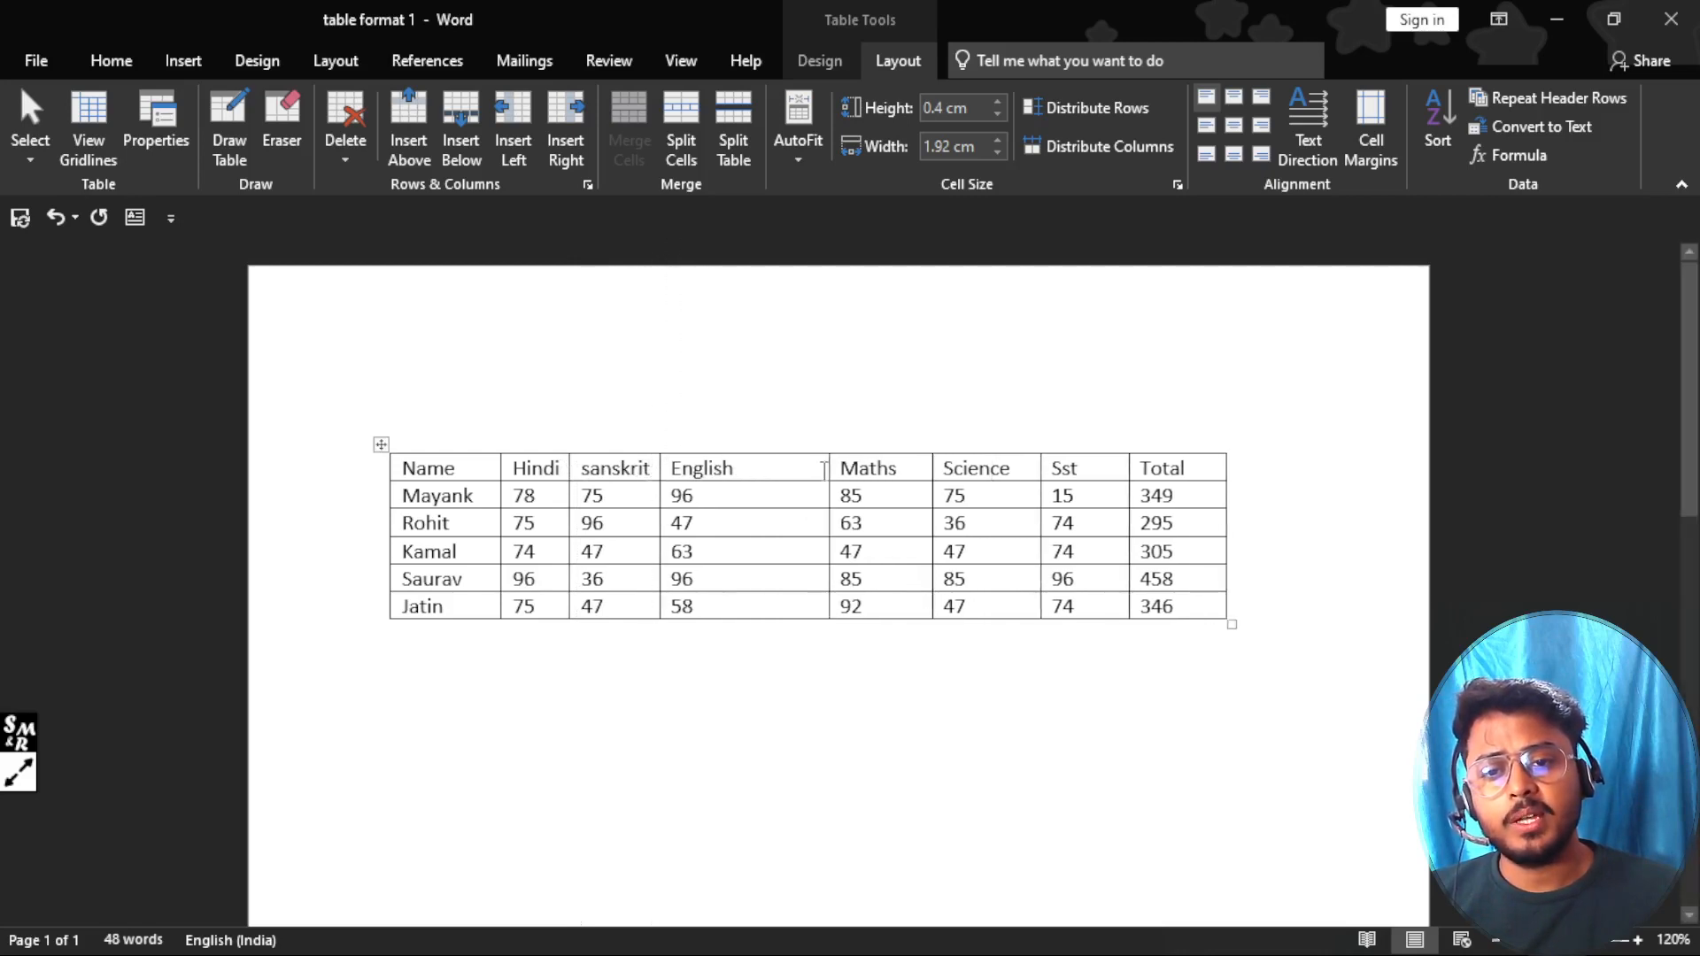
{"action": "mouse_move", "coordinate": [823, 470]}
{"action": "left_mouse_down"}
{"action": "mouse_move", "coordinate": [744, 484]}
{"action": "mouse_move", "coordinate": [809, 475]}
{"action": "left_mouse_up"}
{"action": "key", "text": "ctrl+z"}
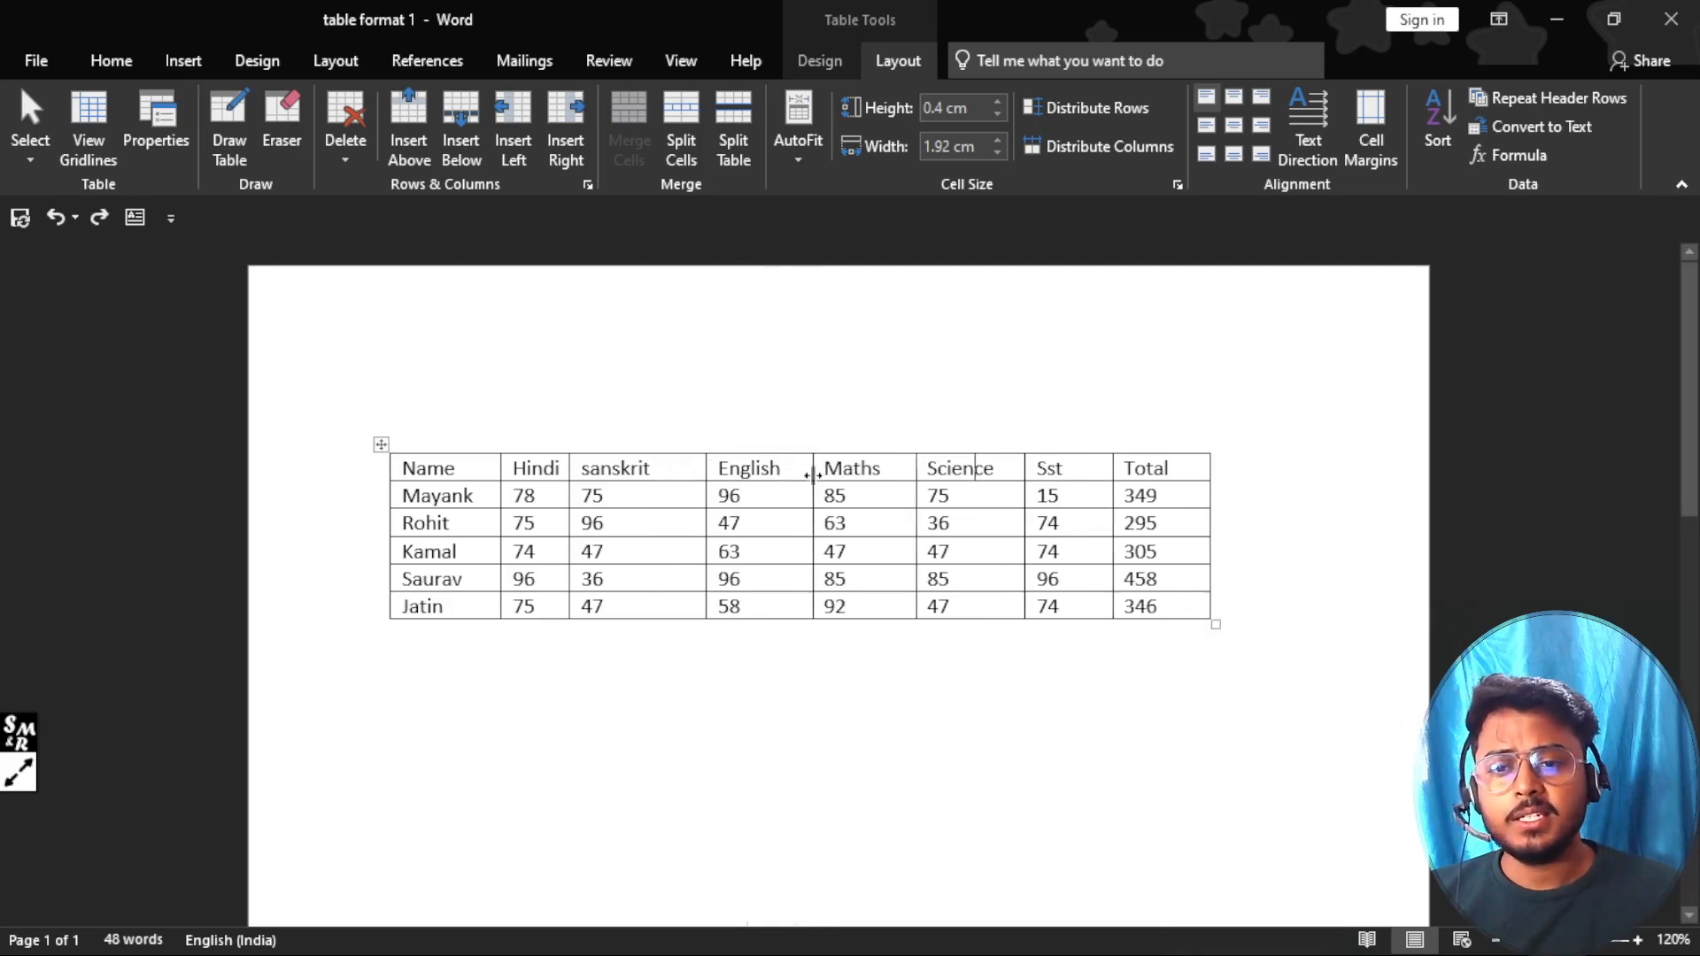
{"action": "key", "text": "ctrl+z"}
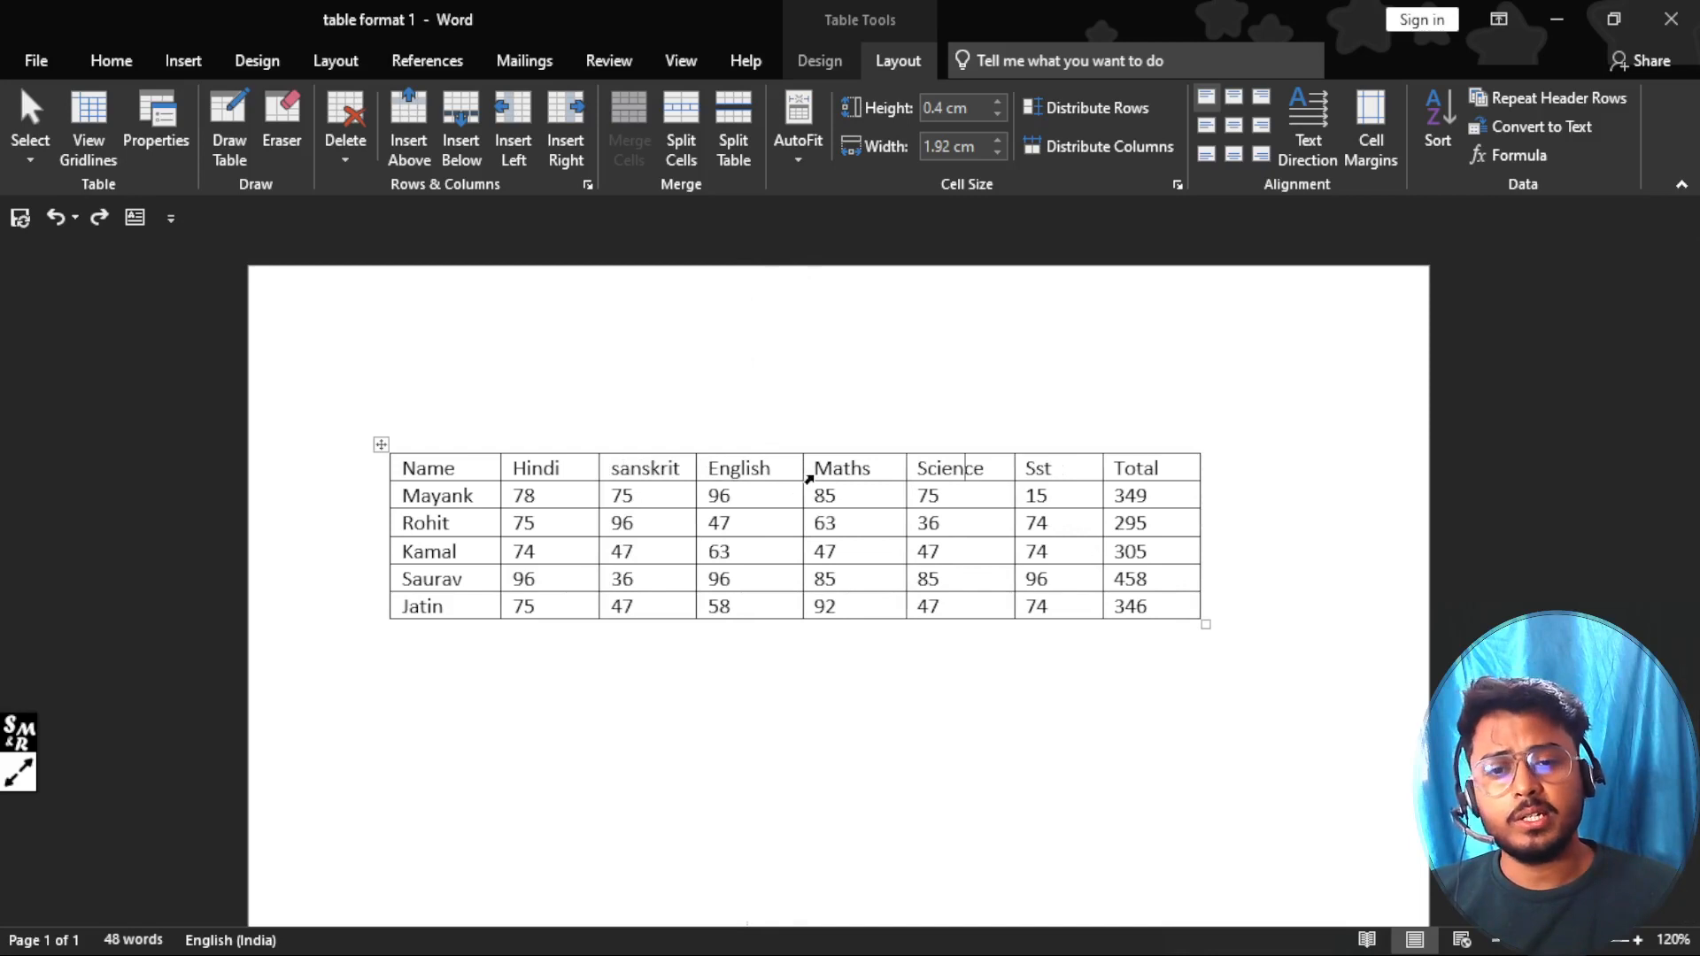
Step: Try fitting the table columns to their contents with AutoFit Contents, and undo it
{"action": "left_click", "coordinate": [590, 470]}
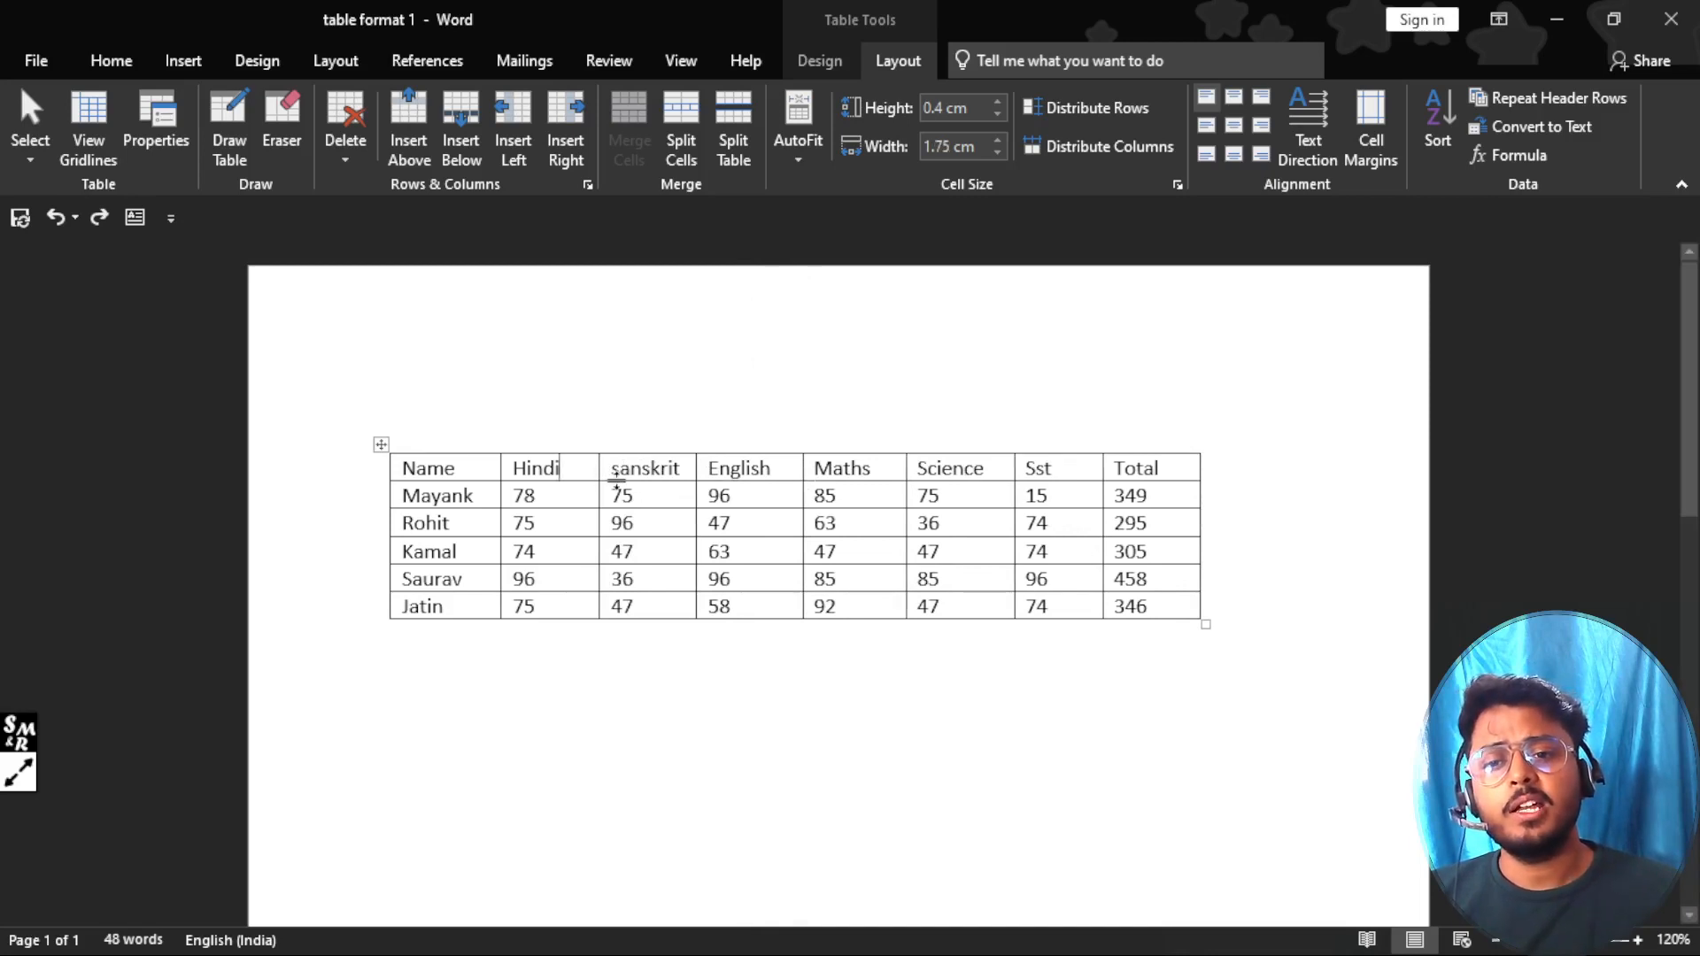
{"action": "left_click", "coordinate": [785, 156]}
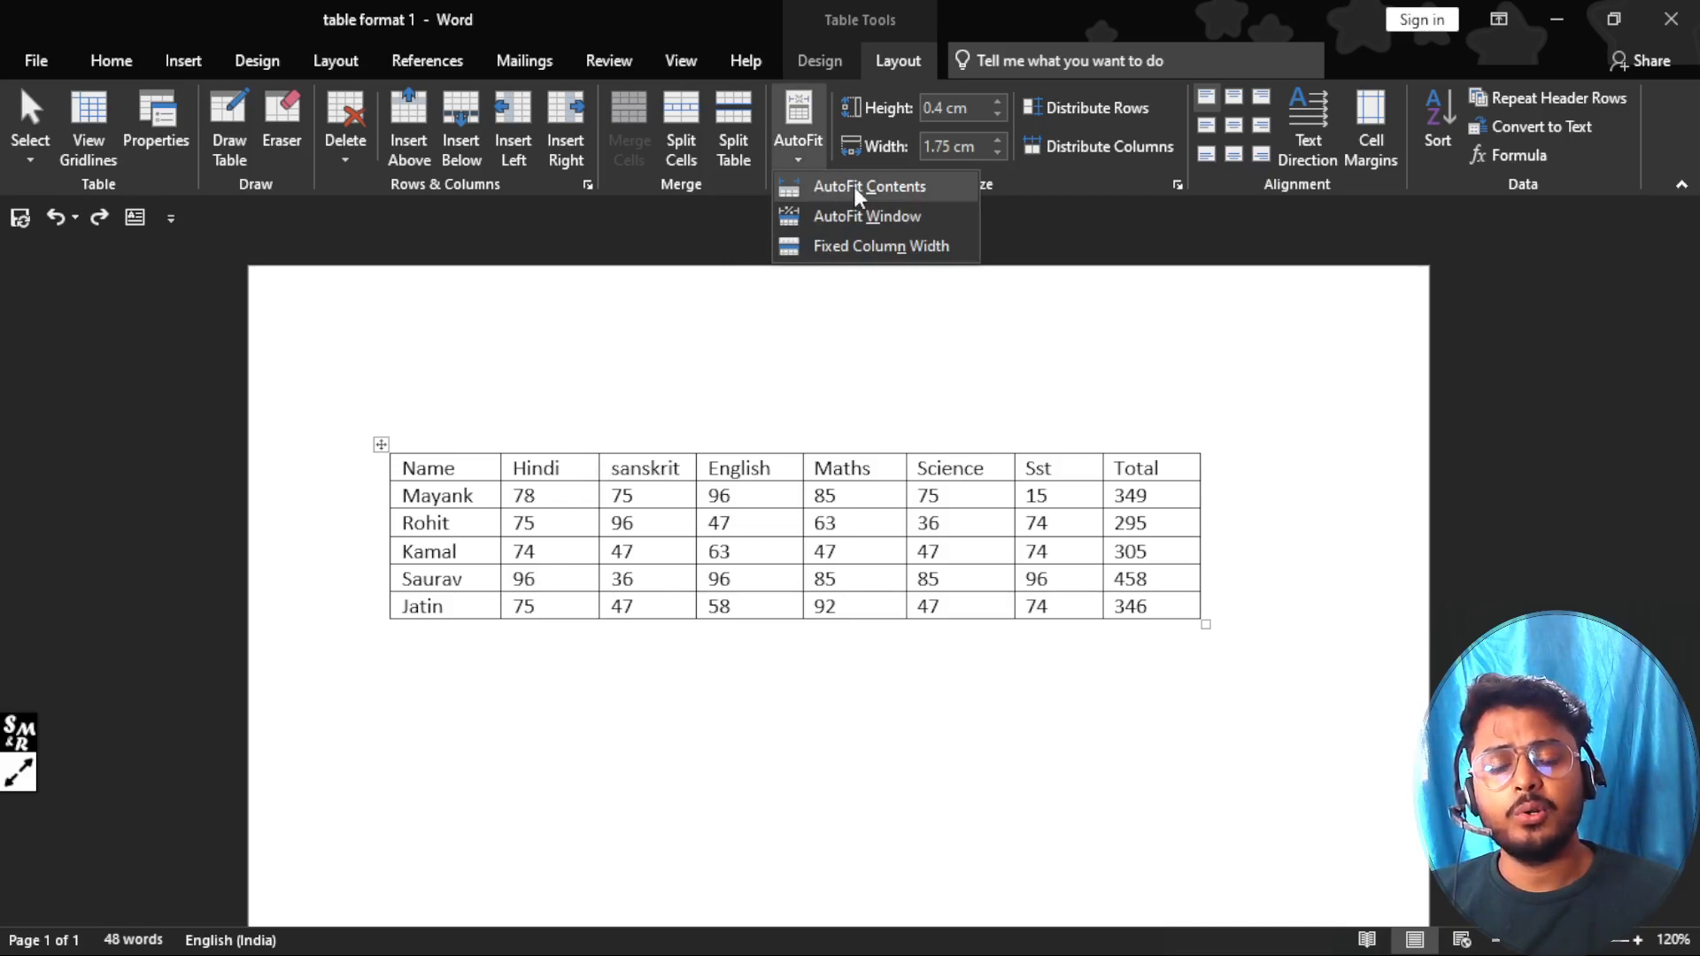
{"action": "left_click", "coordinate": [859, 184]}
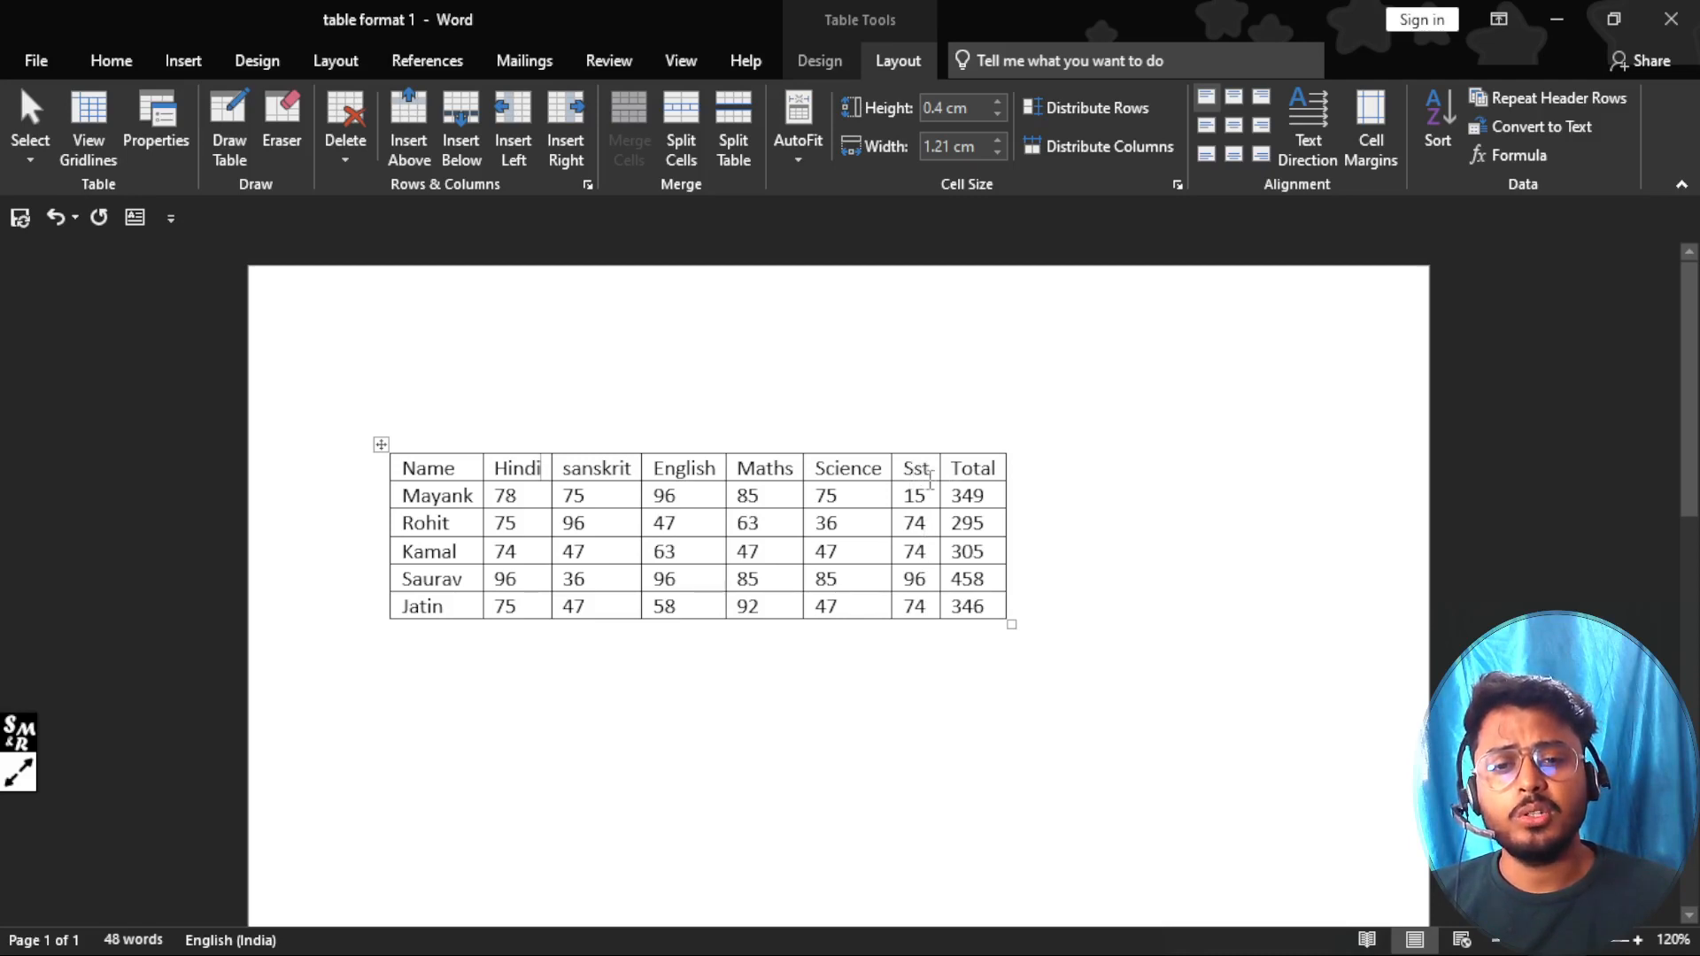
{"action": "left_click", "coordinate": [593, 469]}
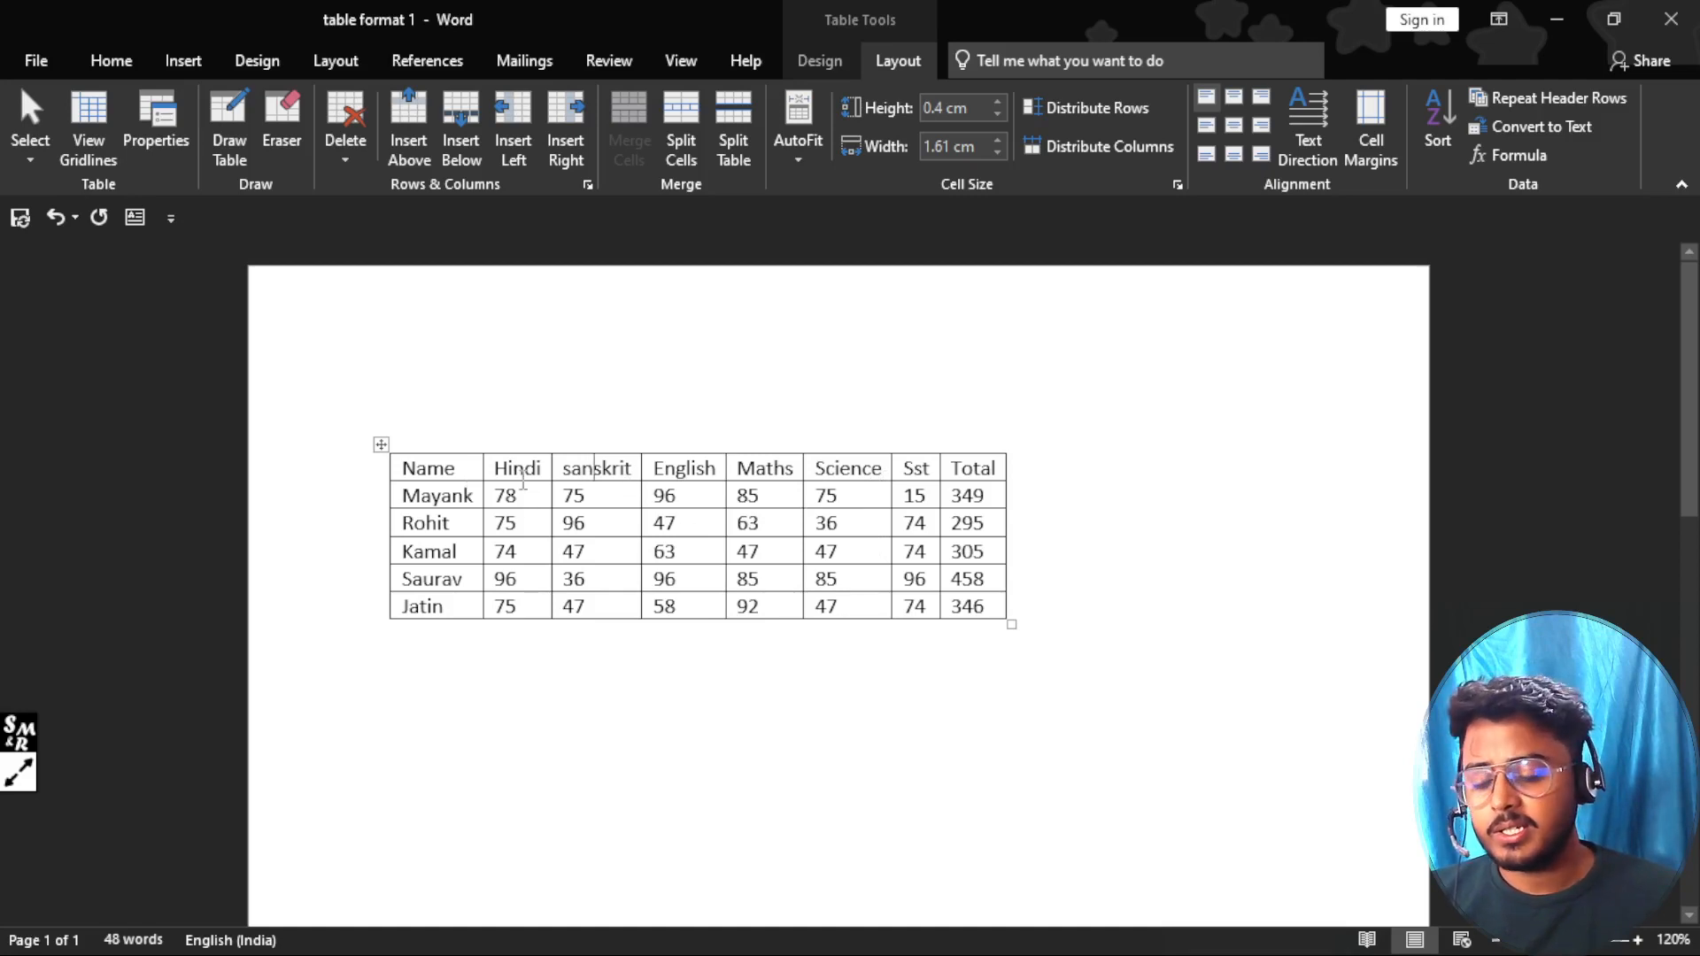
{"action": "key", "text": "ctrl+z"}
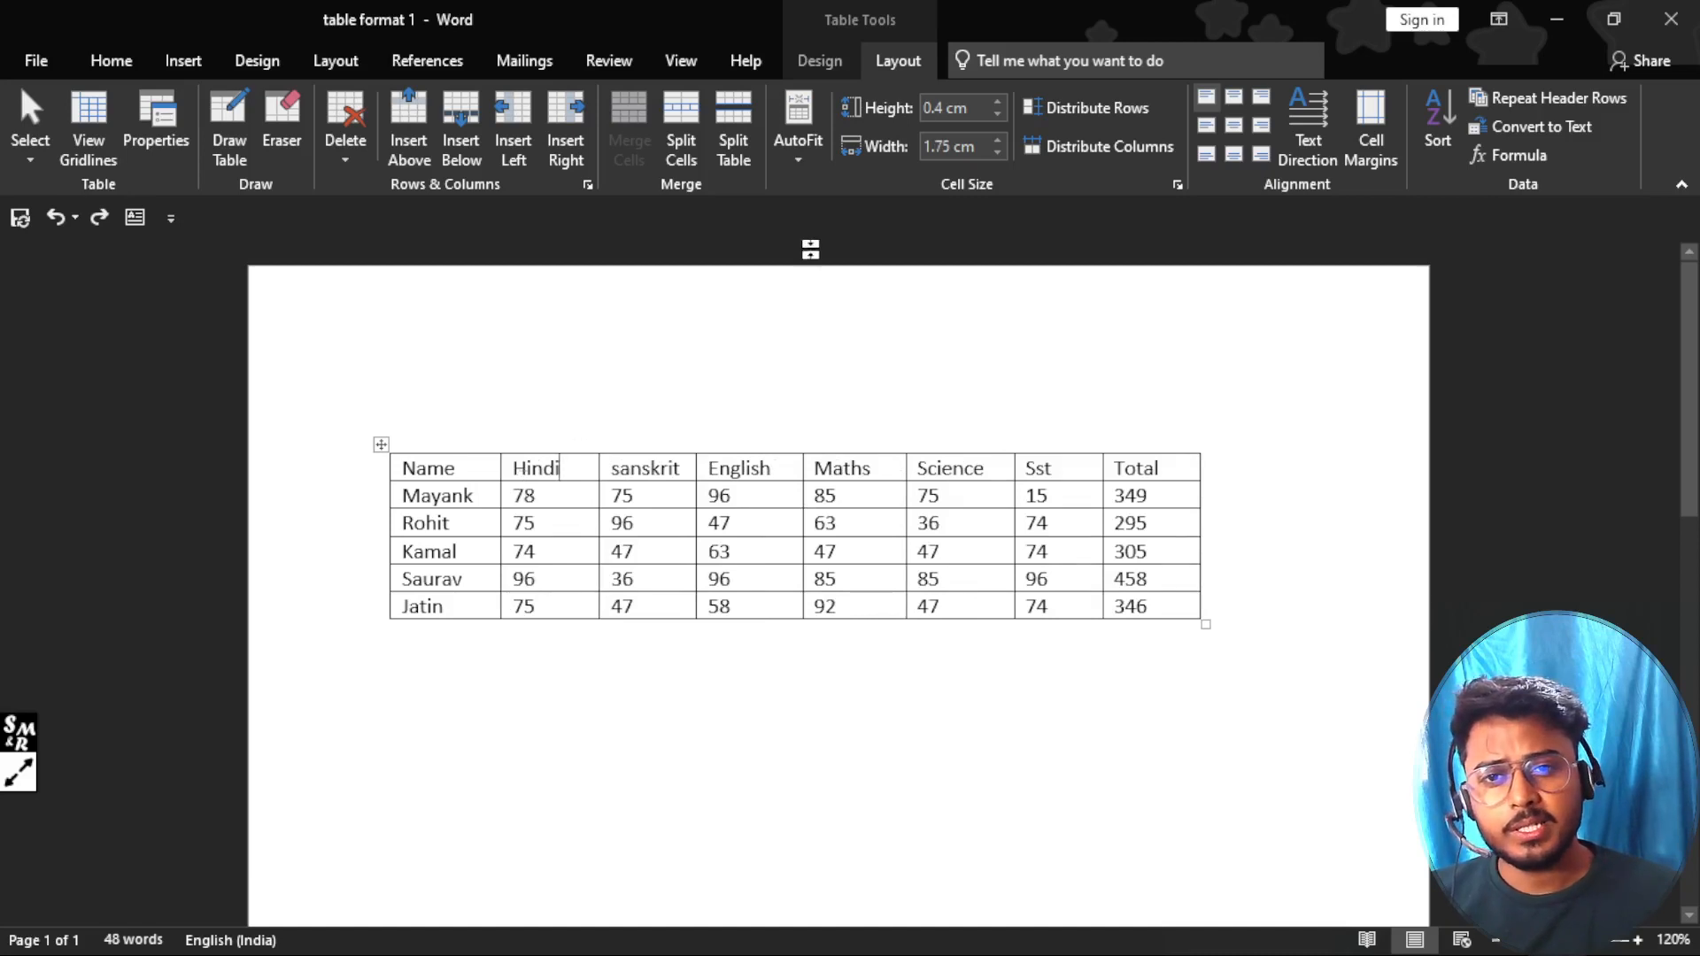
Step: Fit the table columns to their contents with AutoFit Contents and extend the Hindi heading to "Hindi subject"
{"action": "left_click", "coordinate": [799, 155]}
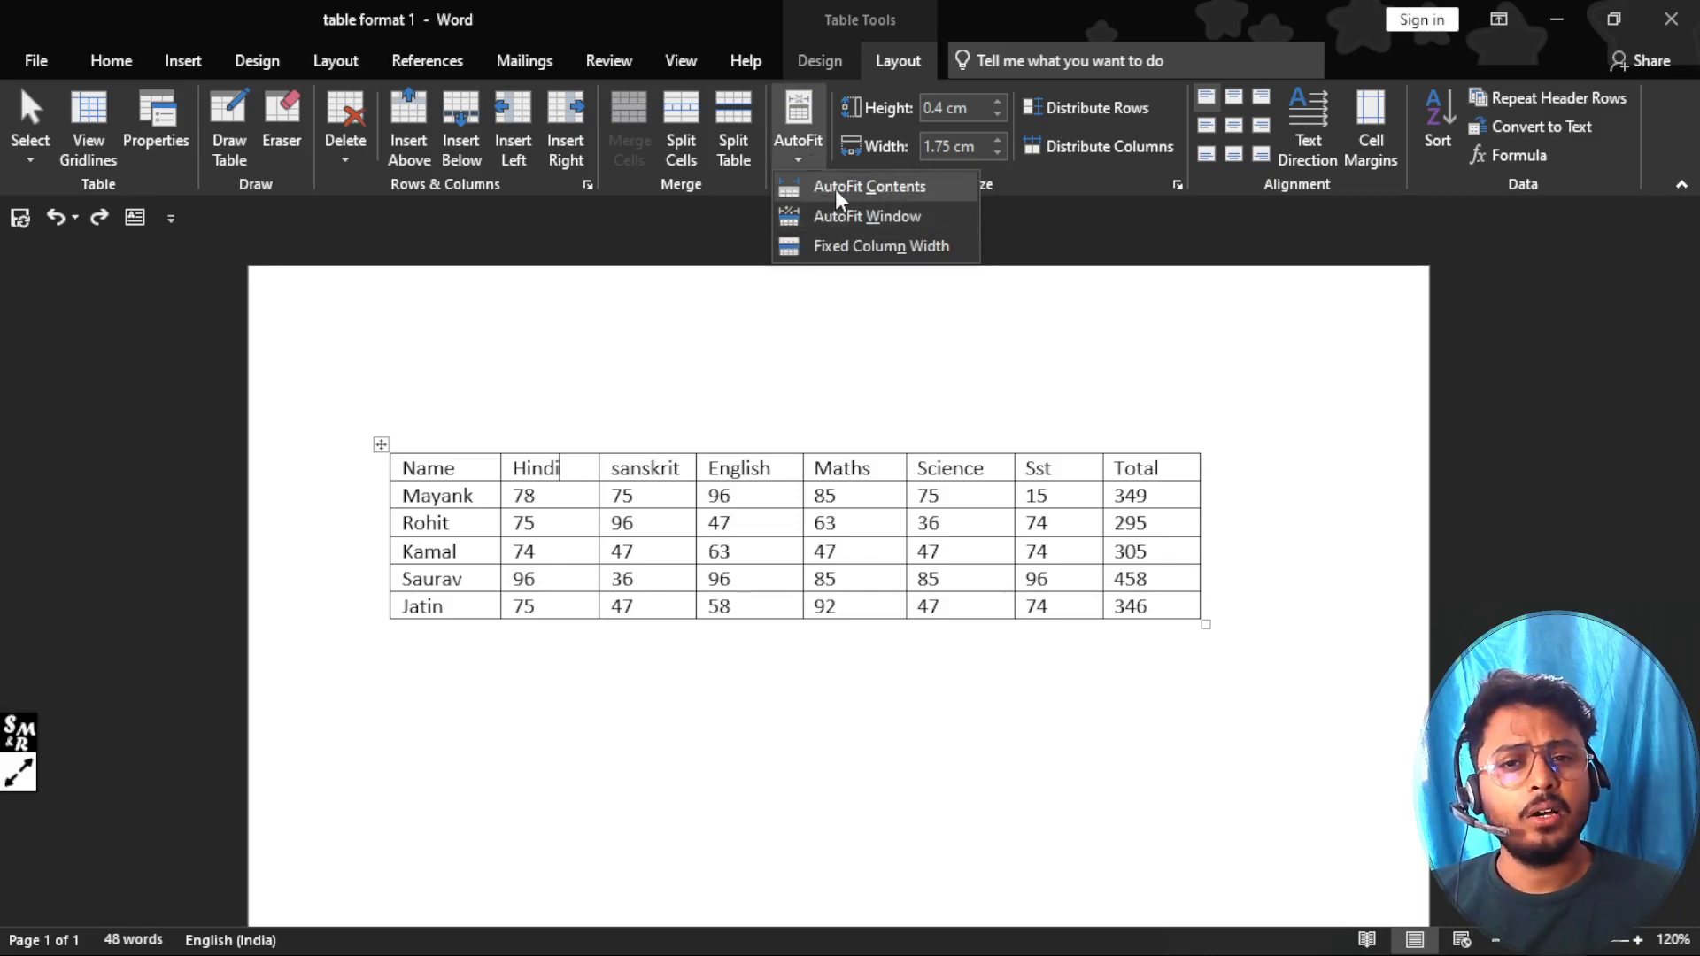
{"action": "left_click", "coordinate": [841, 188]}
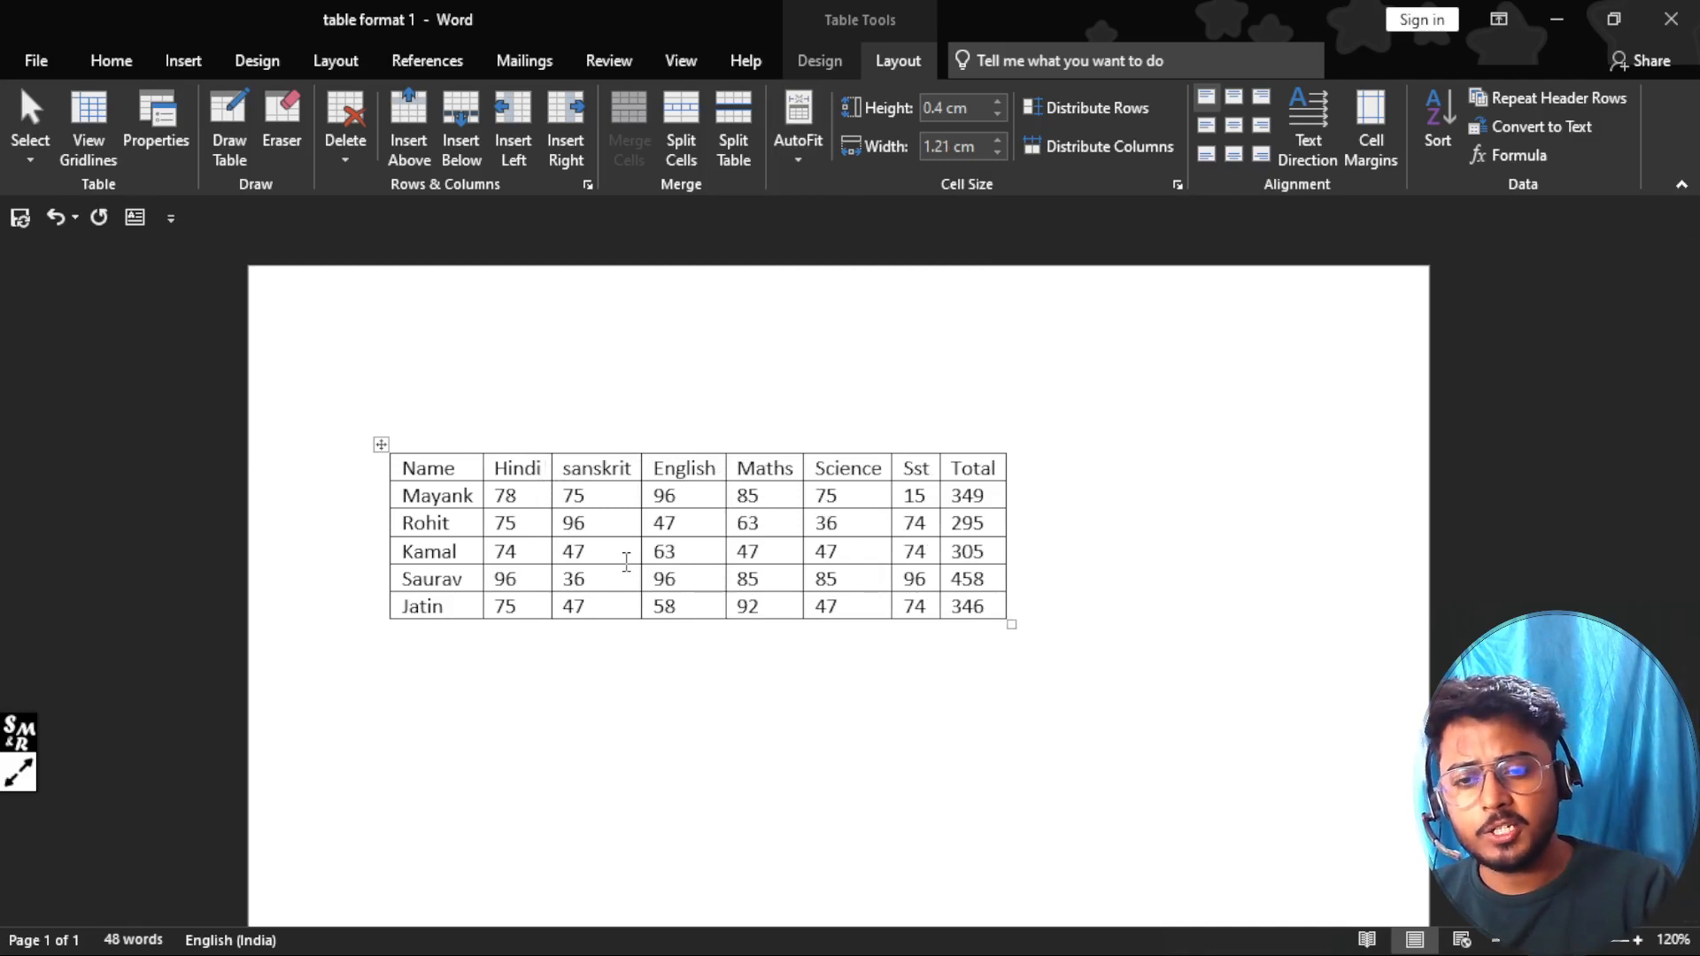
{"action": "type", "text": "s"}
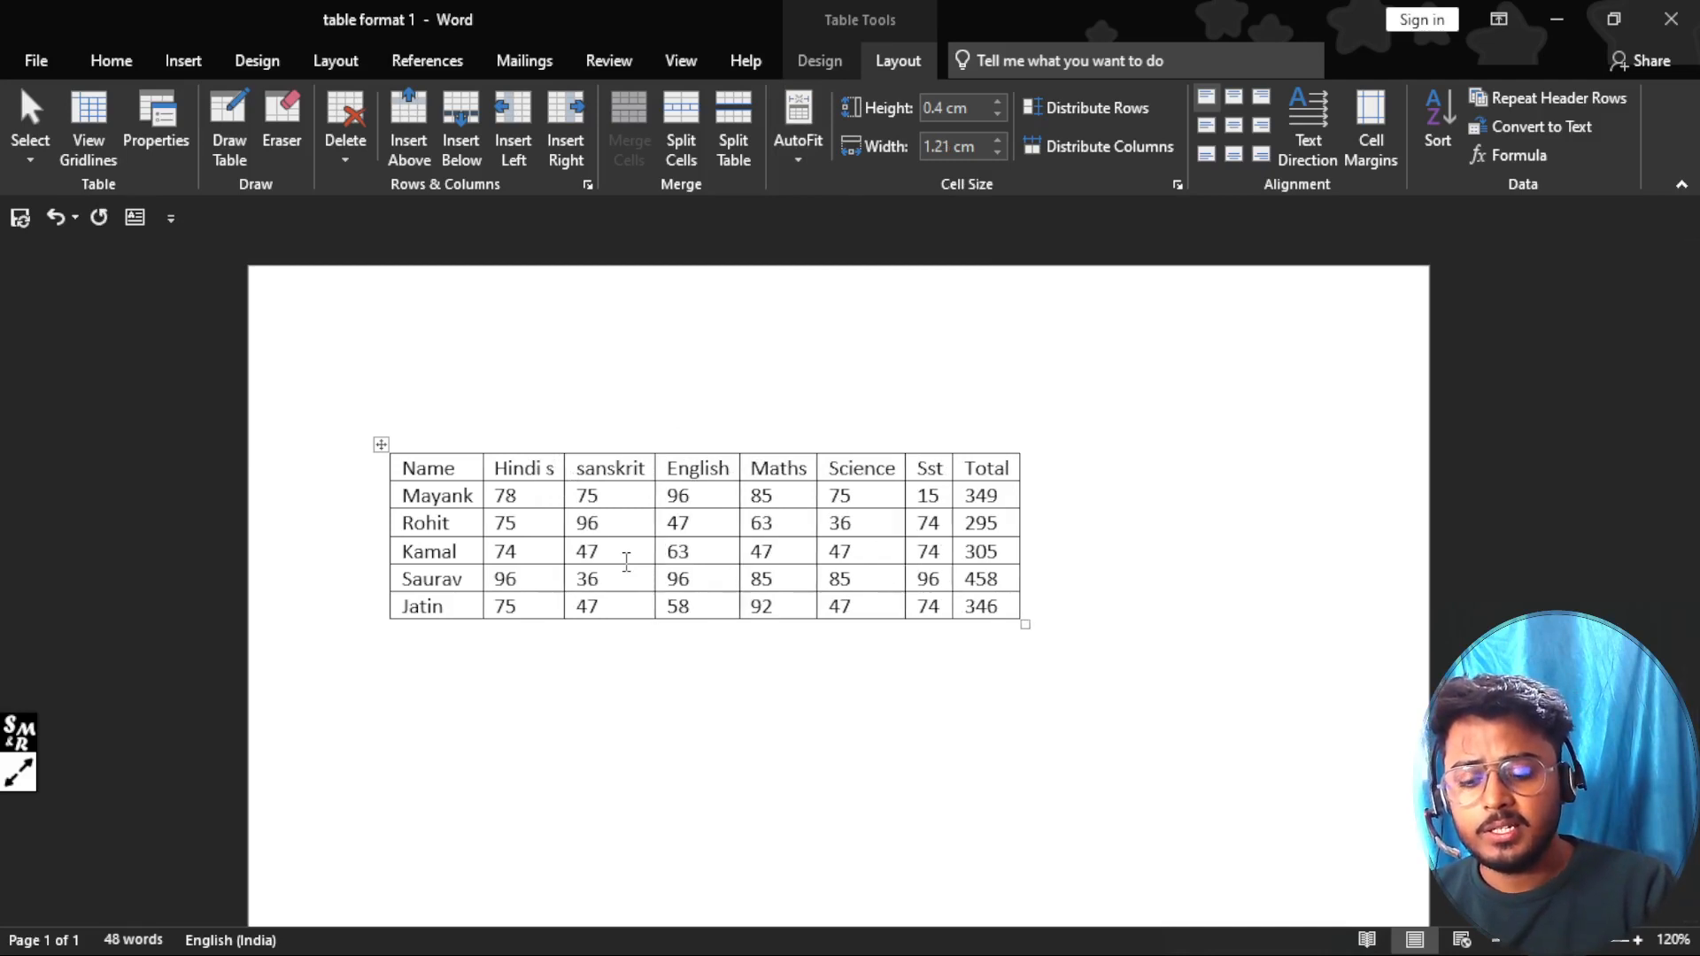
{"action": "type", "text": "ubject"}
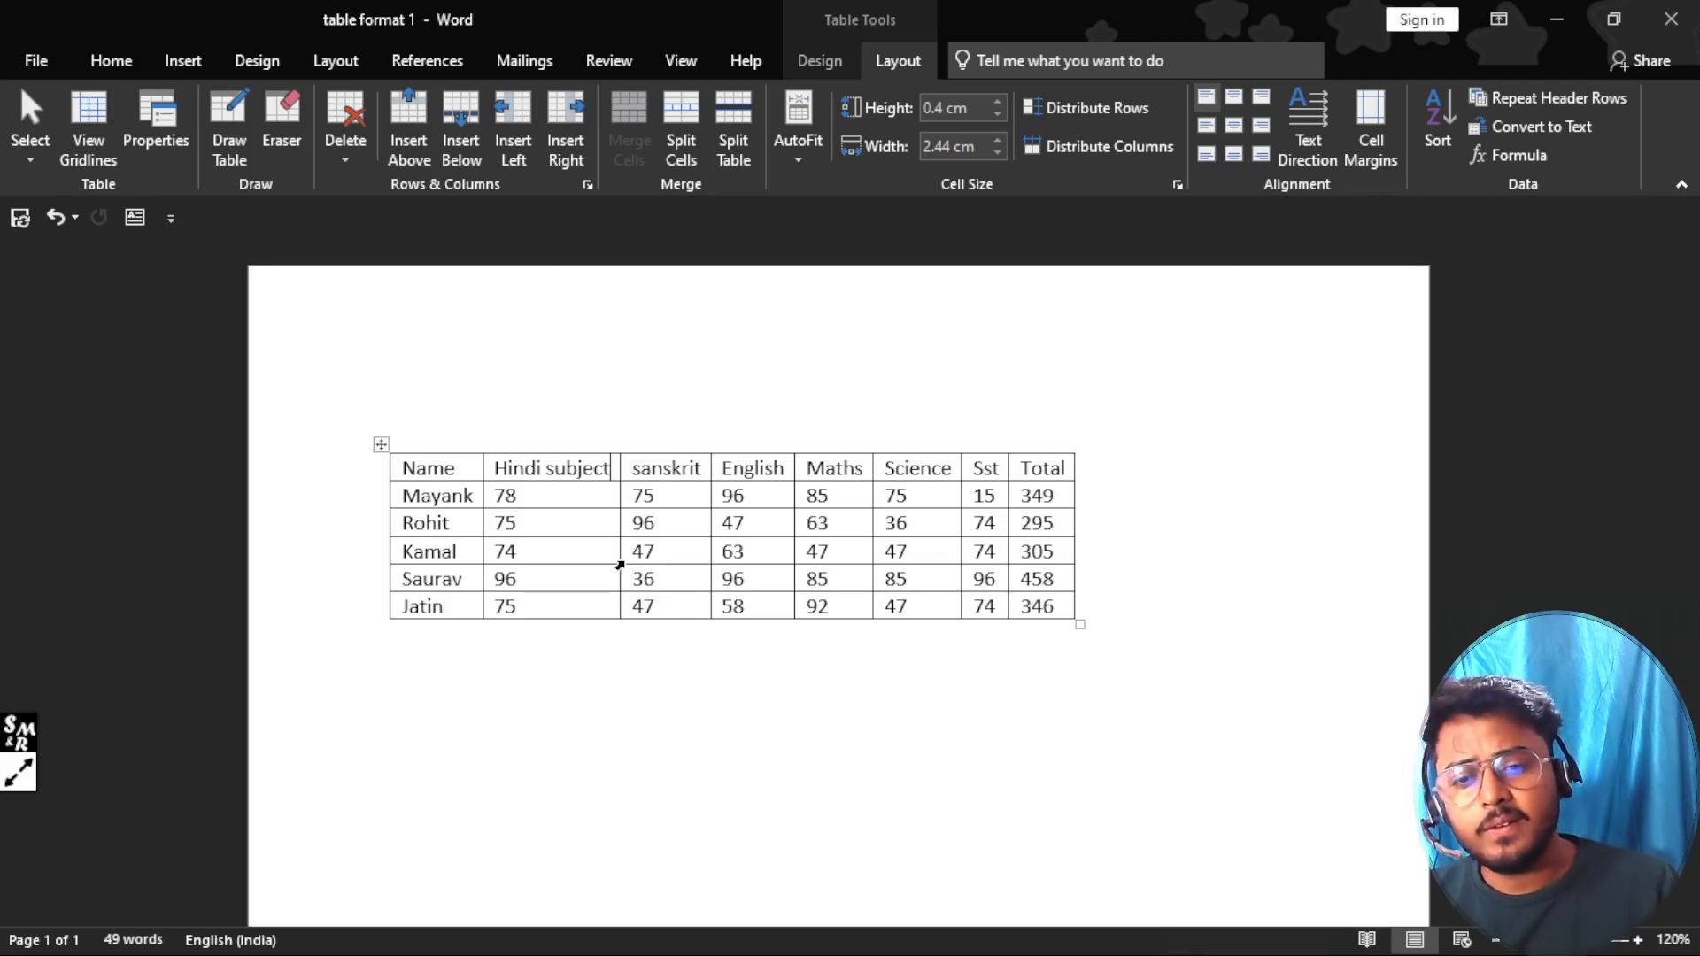
Step: Change the sanskrit column heading to "Sanskrit subject"
{"action": "key", "text": "Tab"}
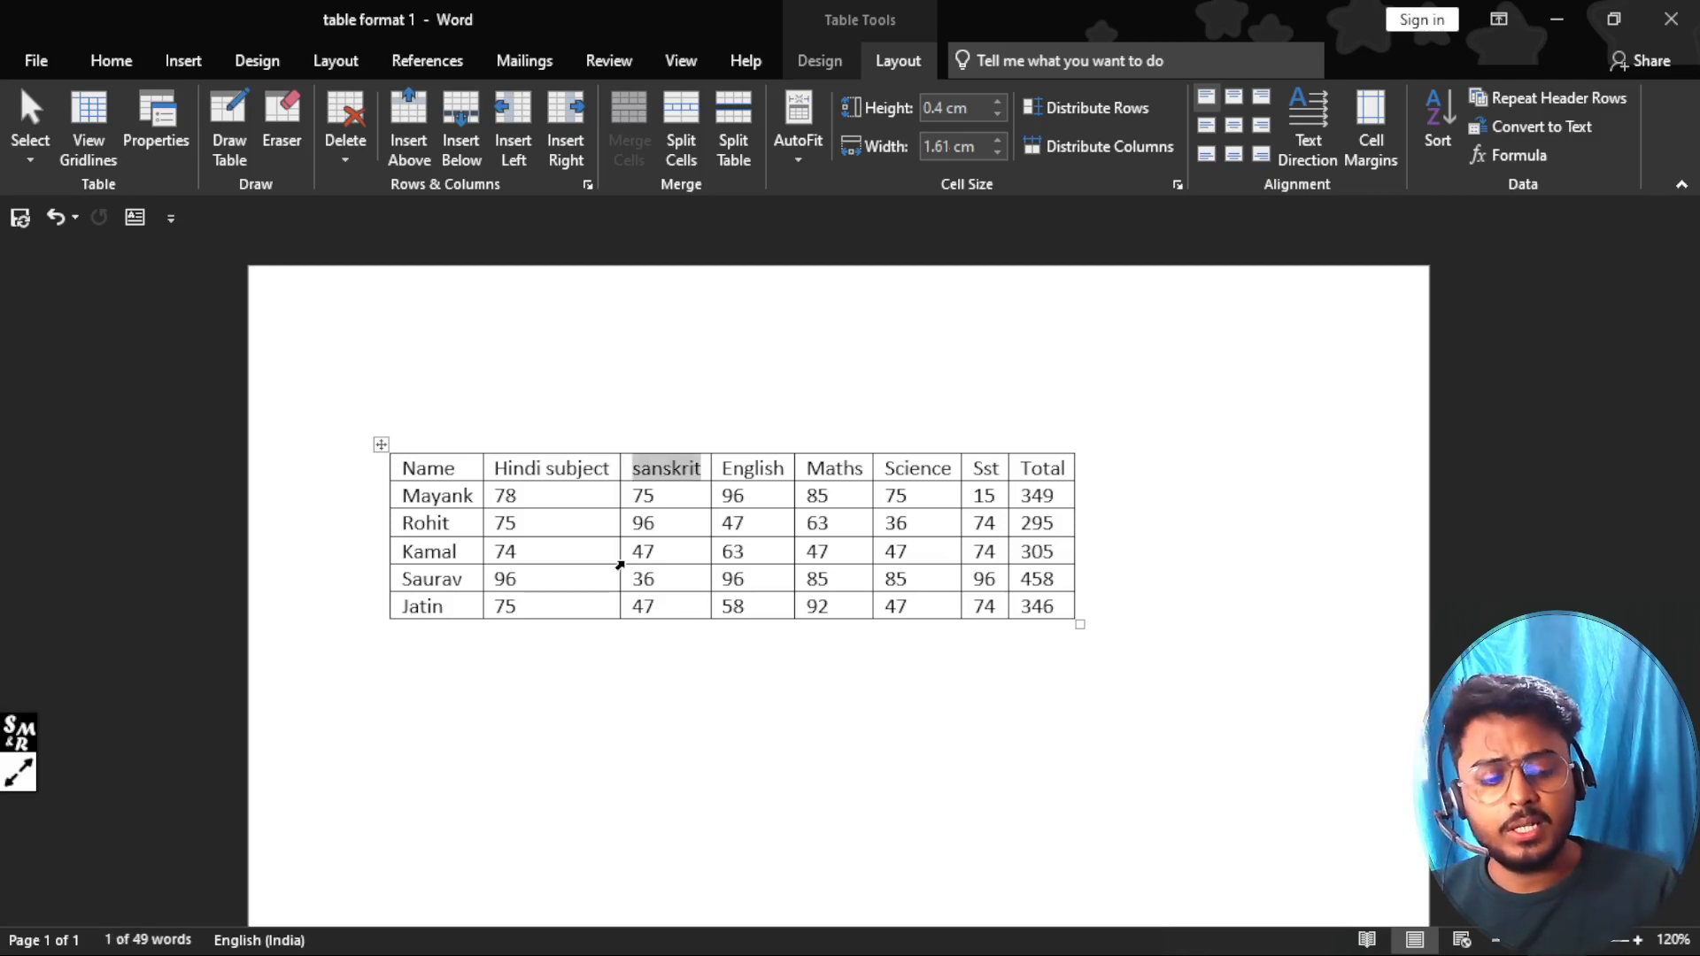
{"action": "type", "text": "Sanskrit"}
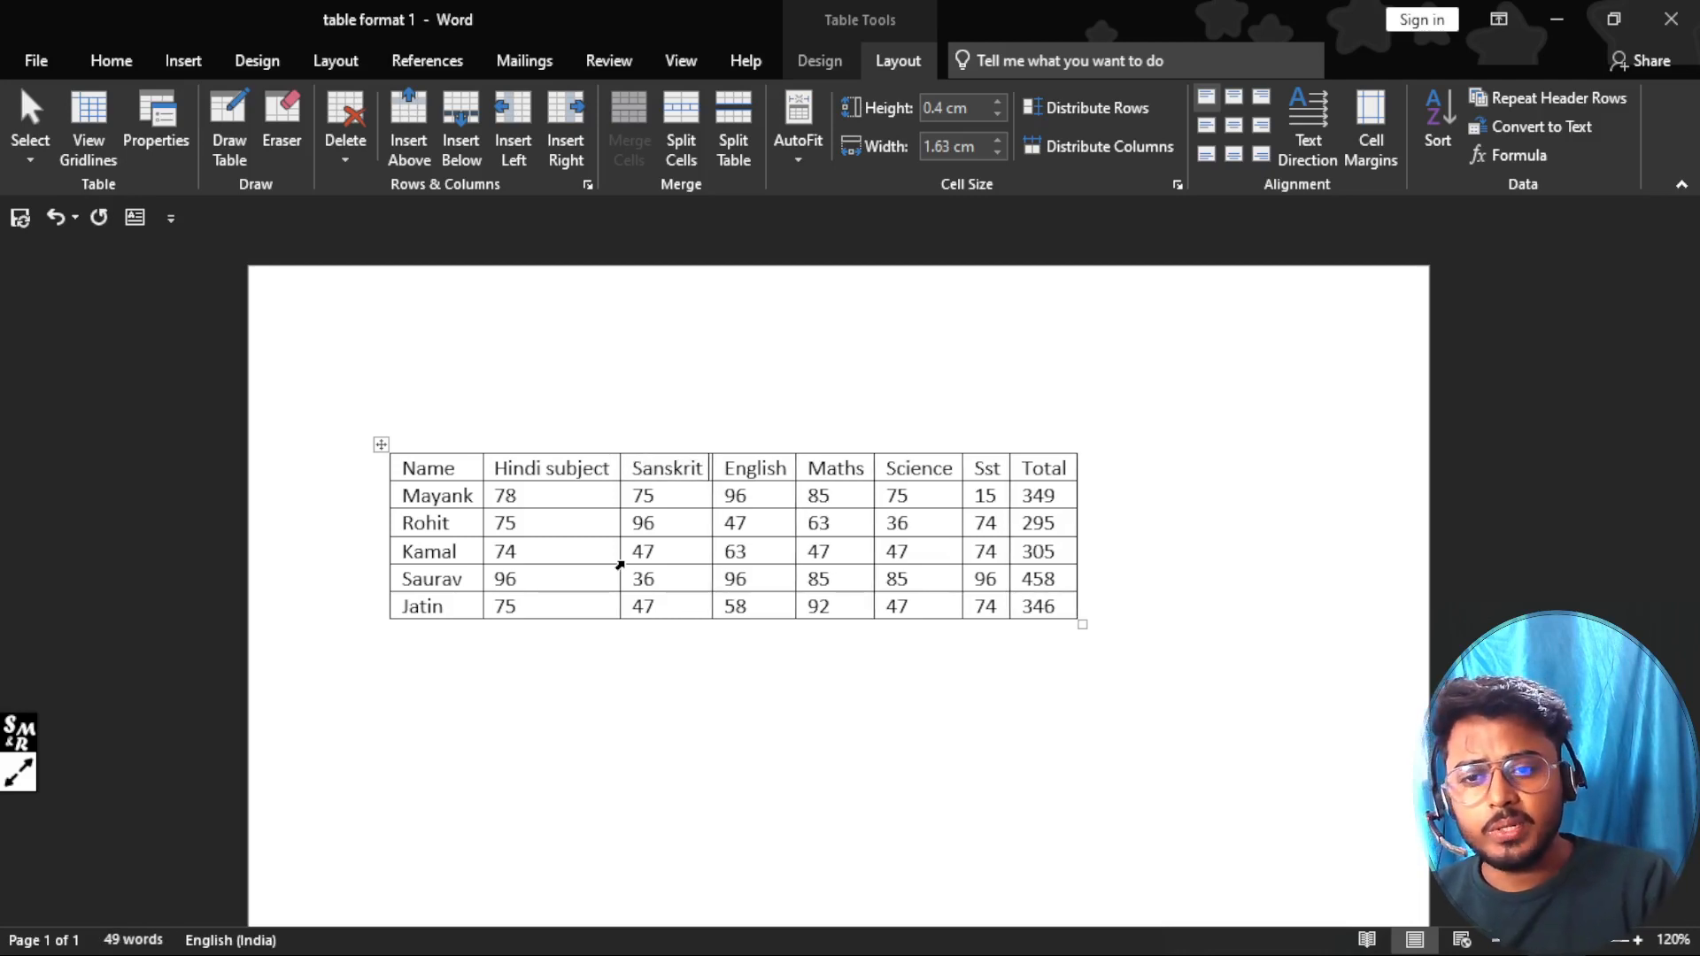
{"action": "type", "text": " subjec"}
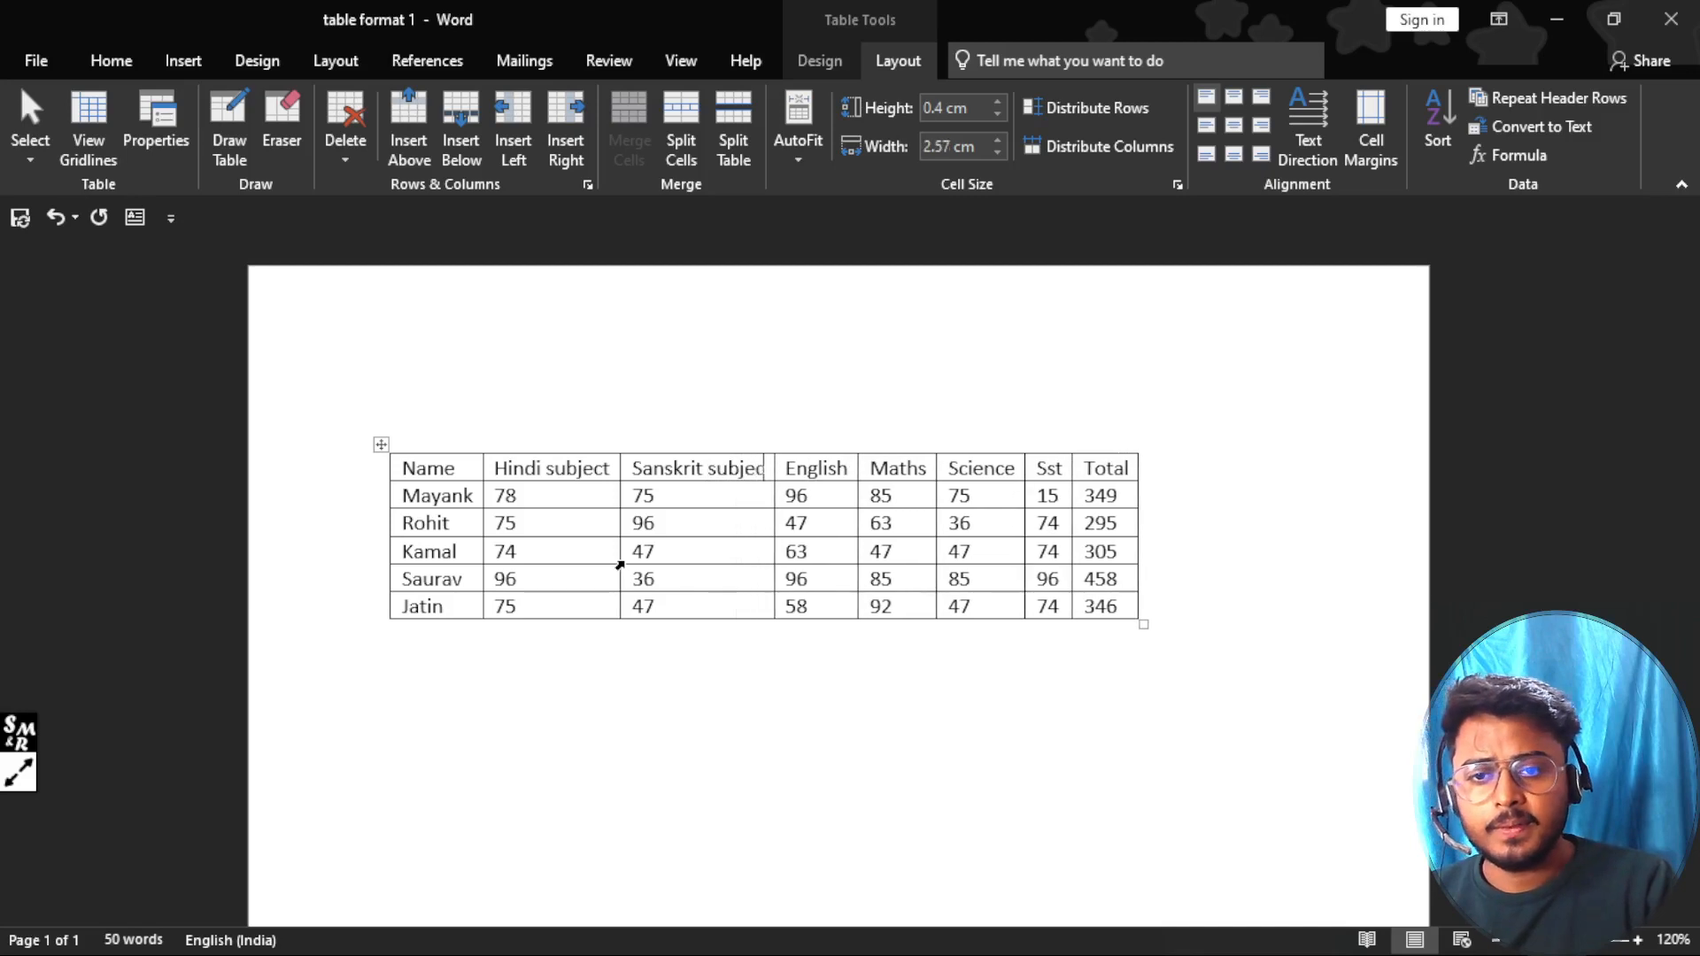
{"action": "type", "text": "t"}
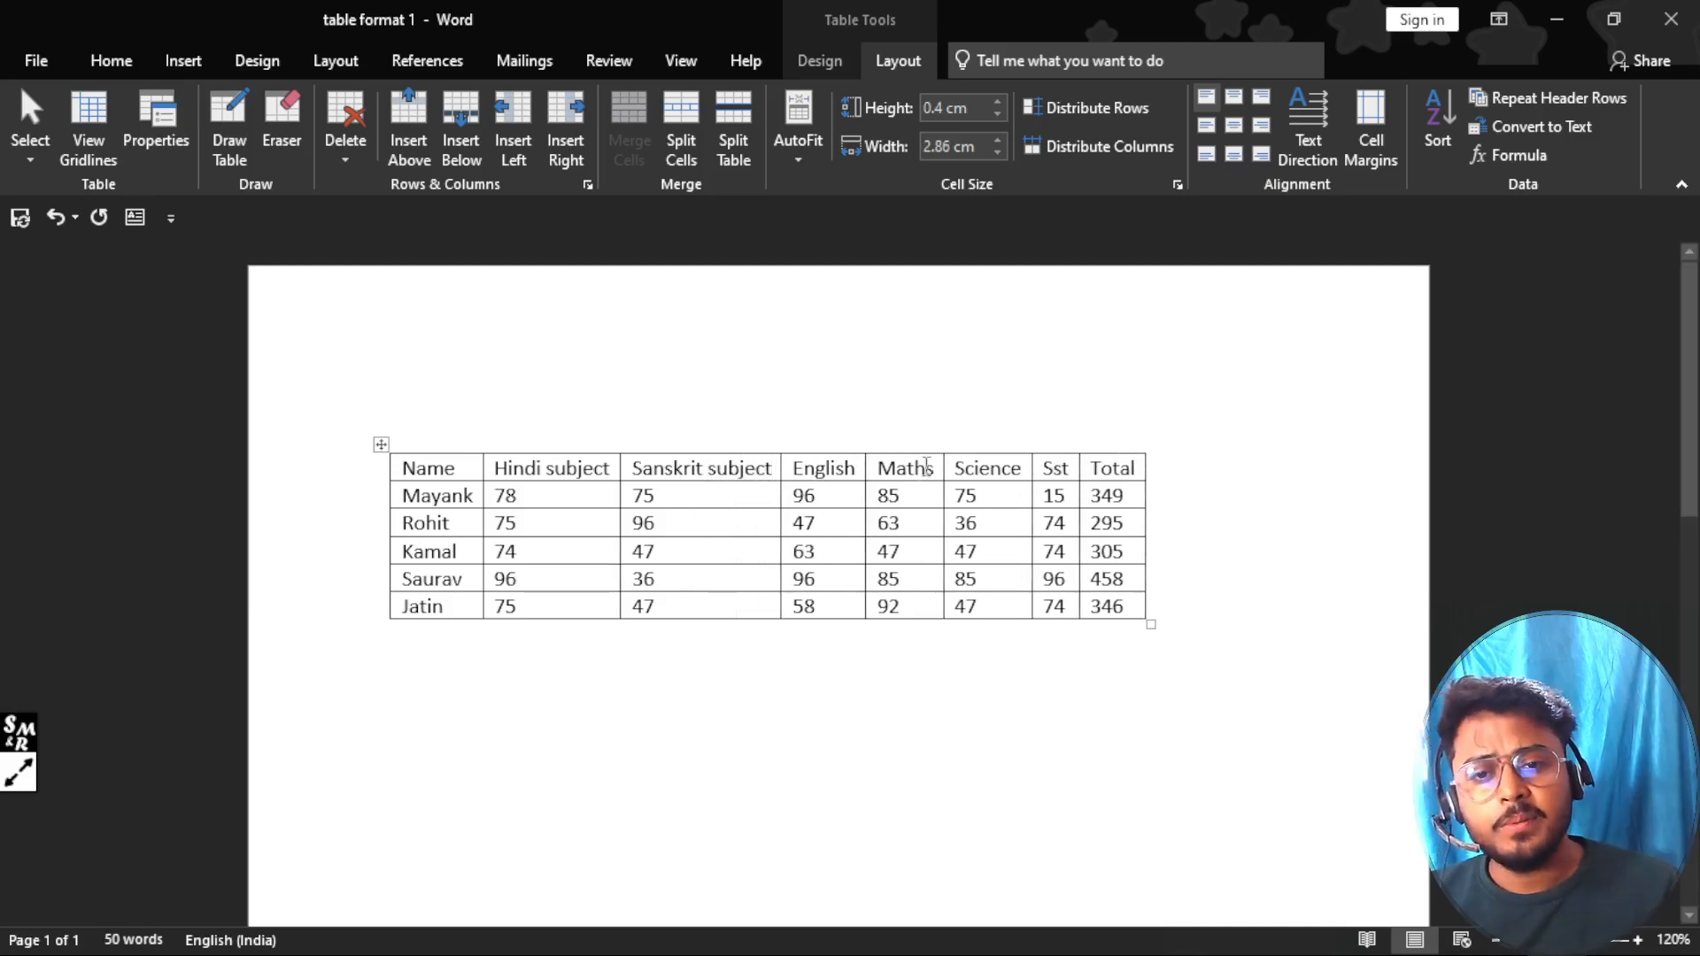
Step: Try adding the filler text "sdfsdf" to the Sst heading, and delete it again
{"action": "left_click", "coordinate": [859, 470]}
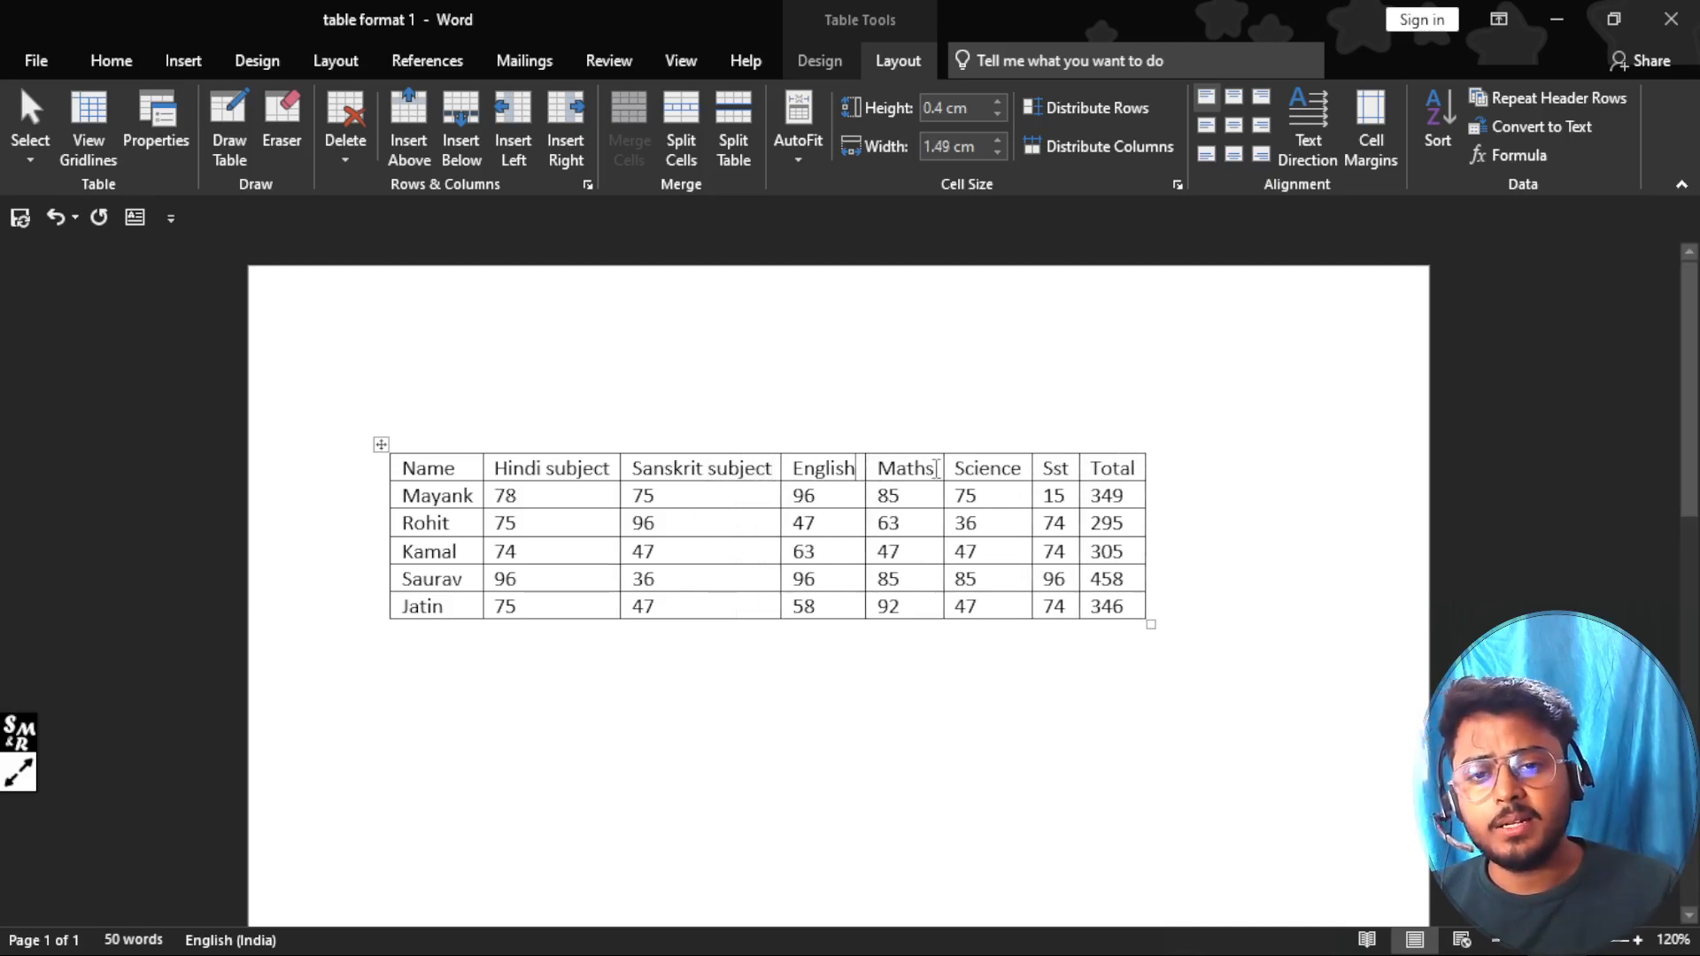
{"action": "left_click", "coordinate": [1027, 469]}
{"action": "left_click", "coordinate": [1074, 468]}
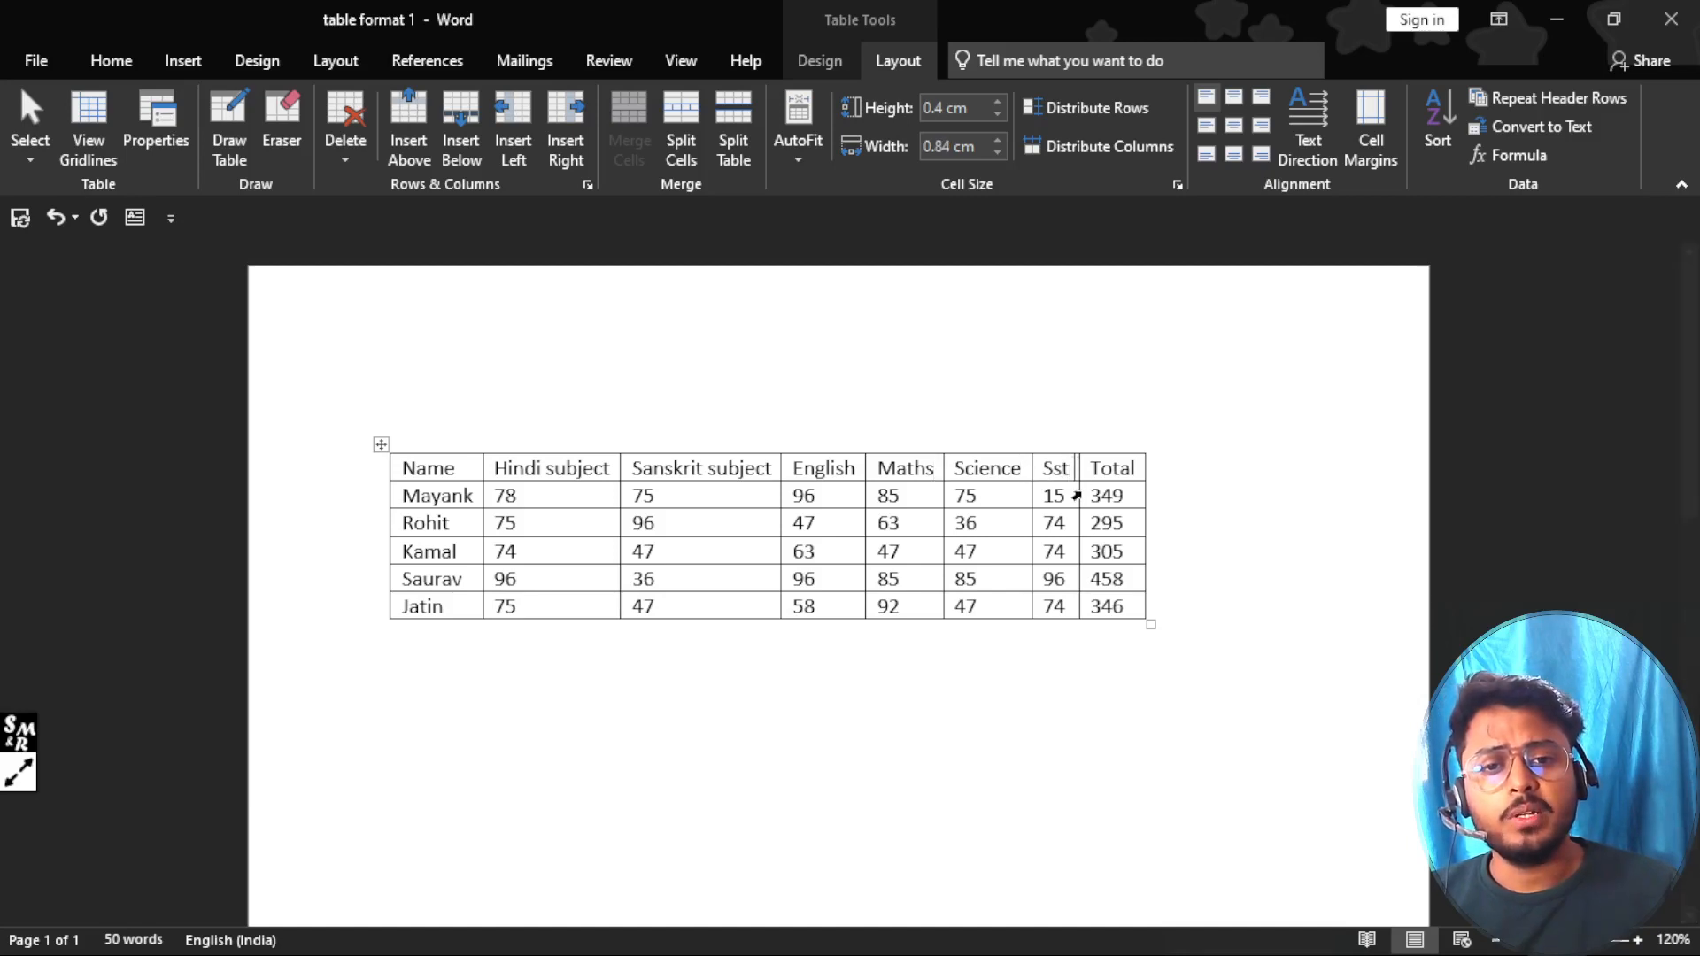
{"action": "type", "text": "sdfsdf"}
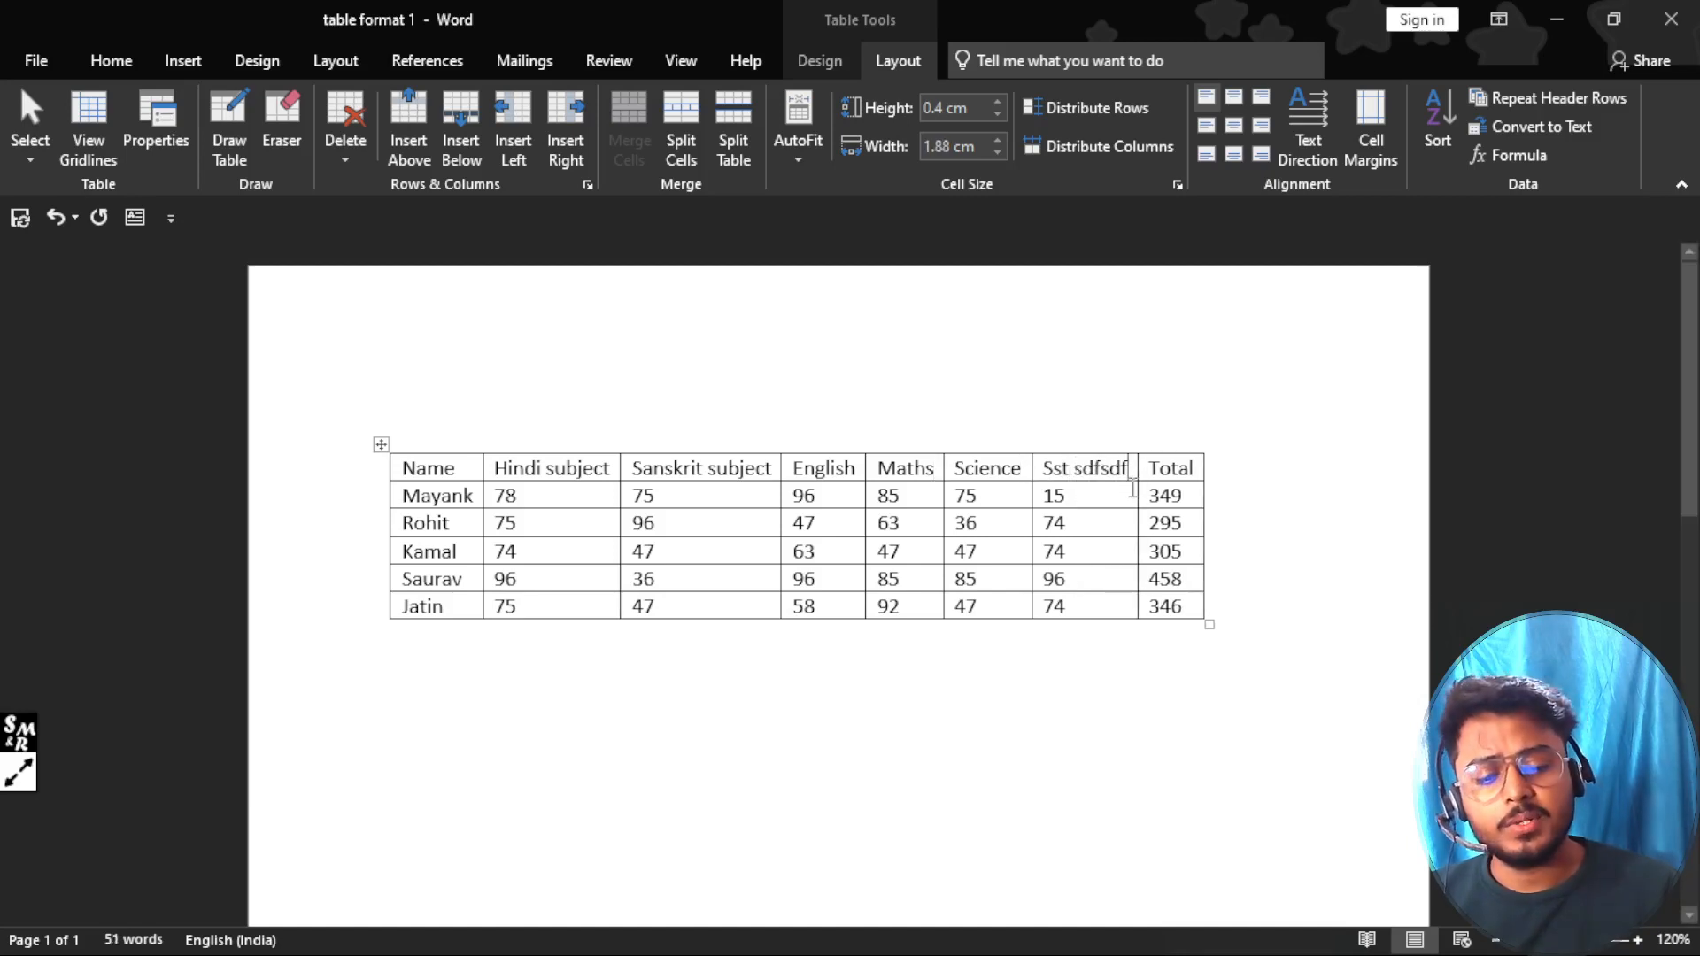
{"action": "key", "text": "BackSpace"}
{"action": "key", "text": "BackSpace"}
{"action": "key", "text": "BackSpace"}
{"action": "key", "text": "BackSpace"}
{"action": "key", "text": "BackSpace"}
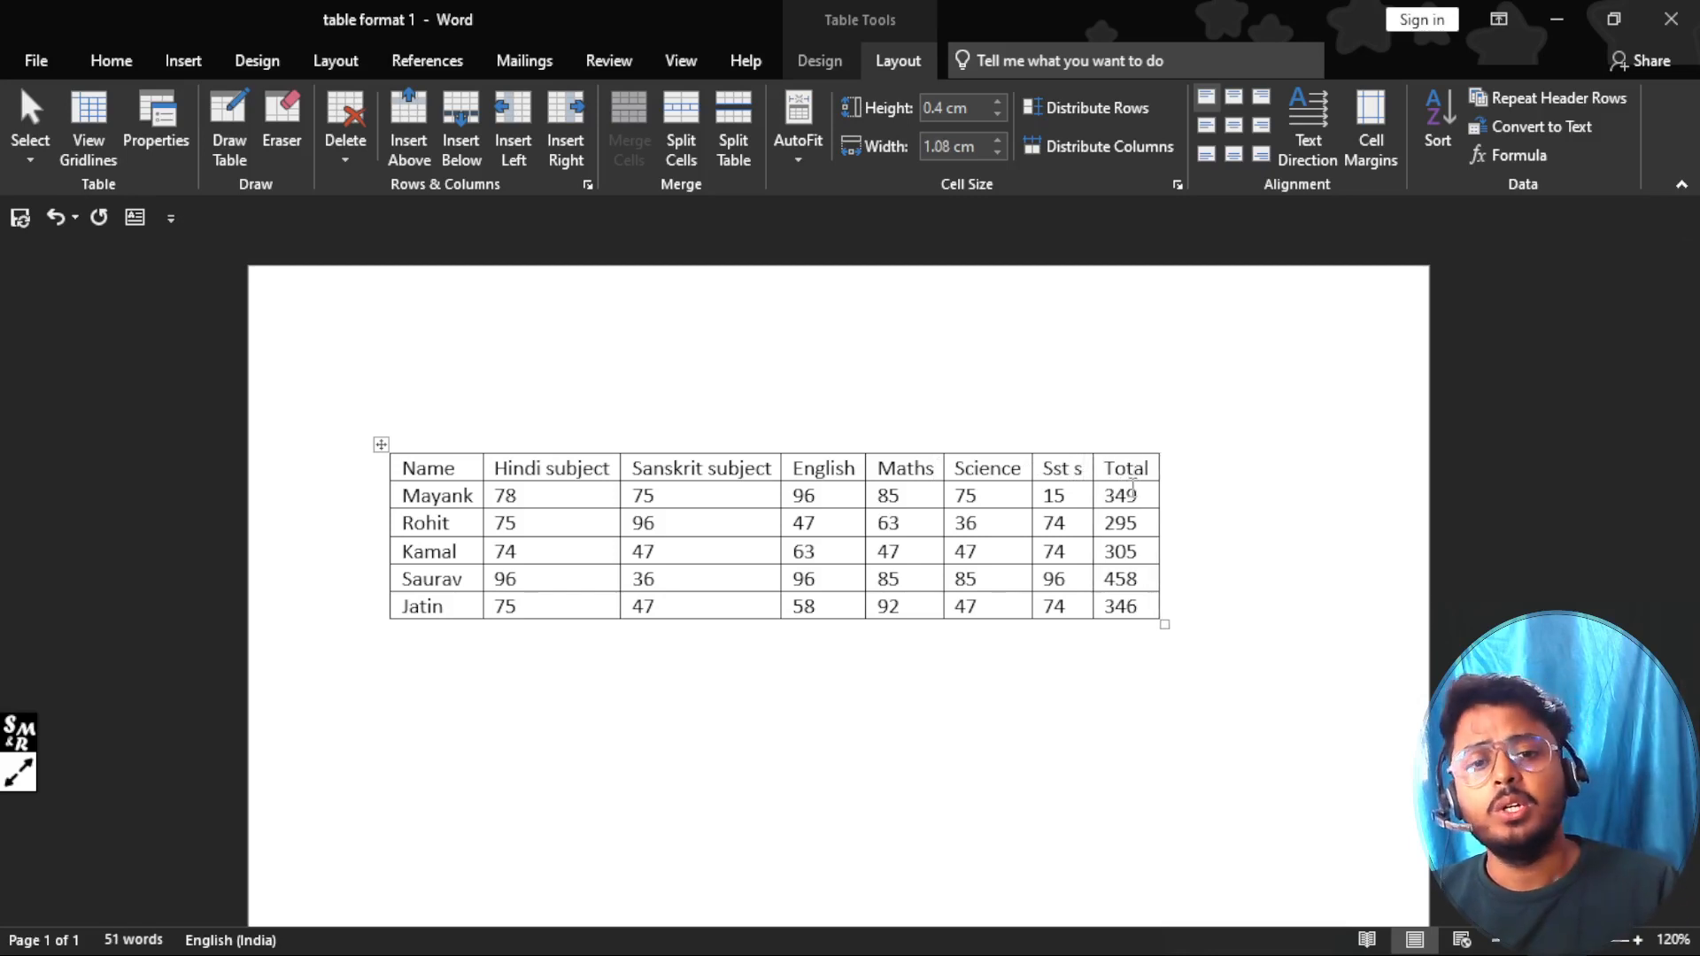
{"action": "key", "text": "BackSpace"}
{"action": "key", "text": "BackSpace"}
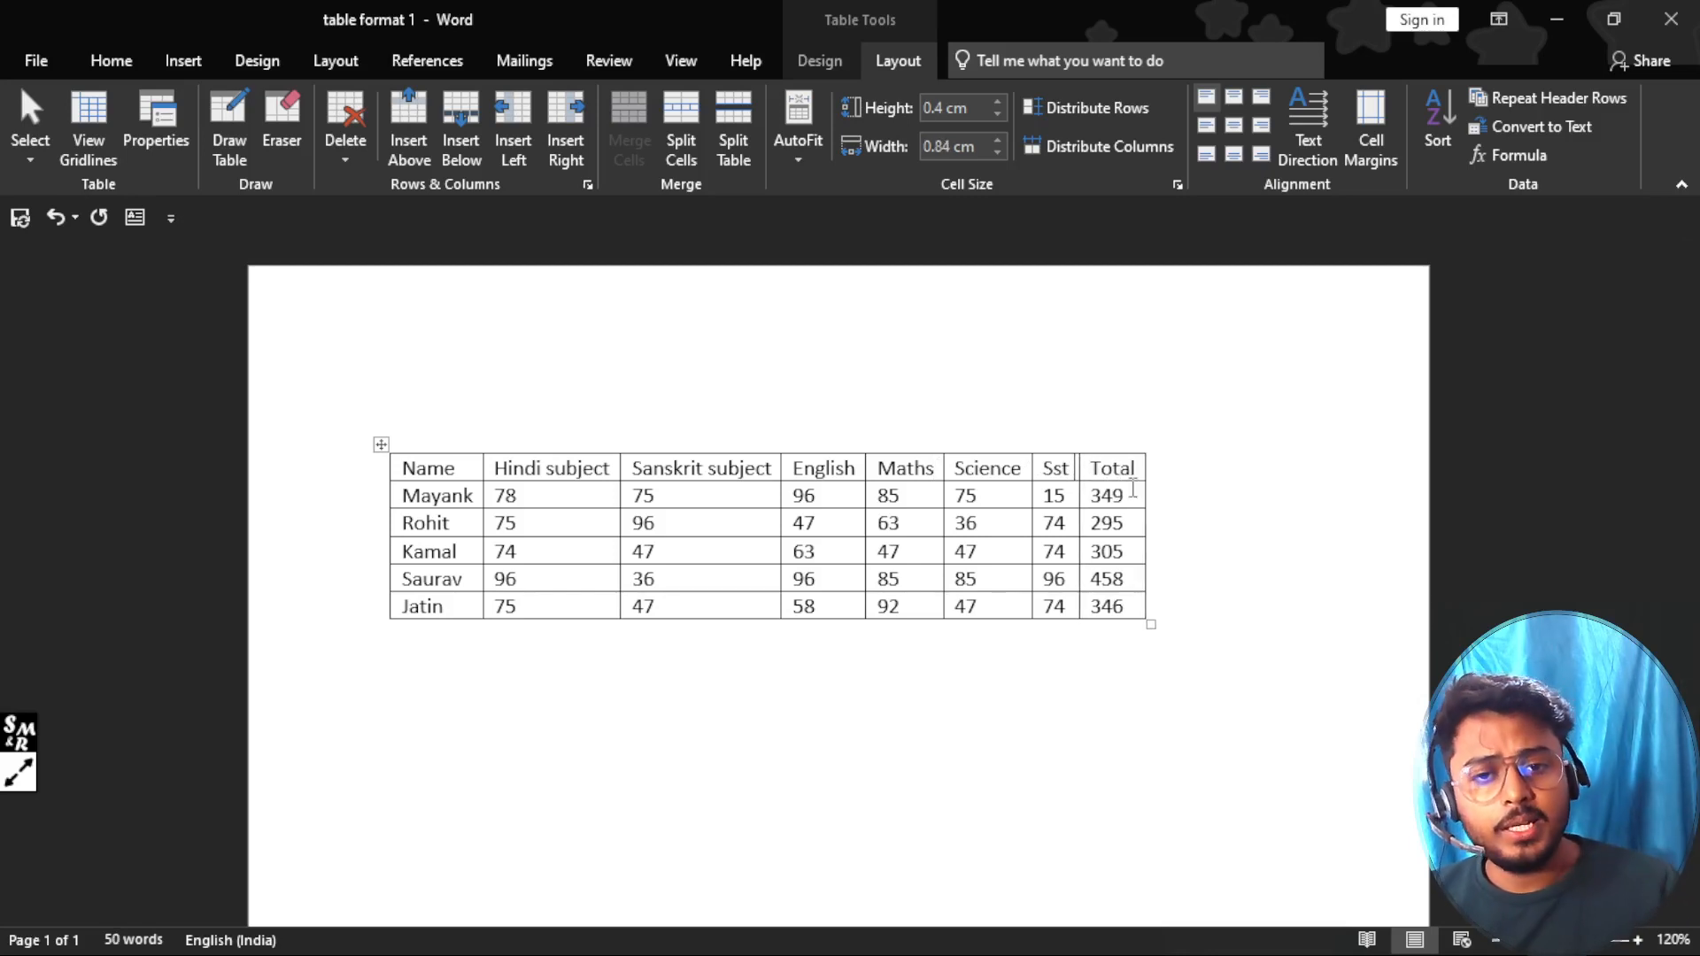
Step: Try AutoFit Window on the table with filler text "sdfsdf" added to the Hindi subject heading, and undo both changes
{"action": "left_click", "coordinate": [813, 164]}
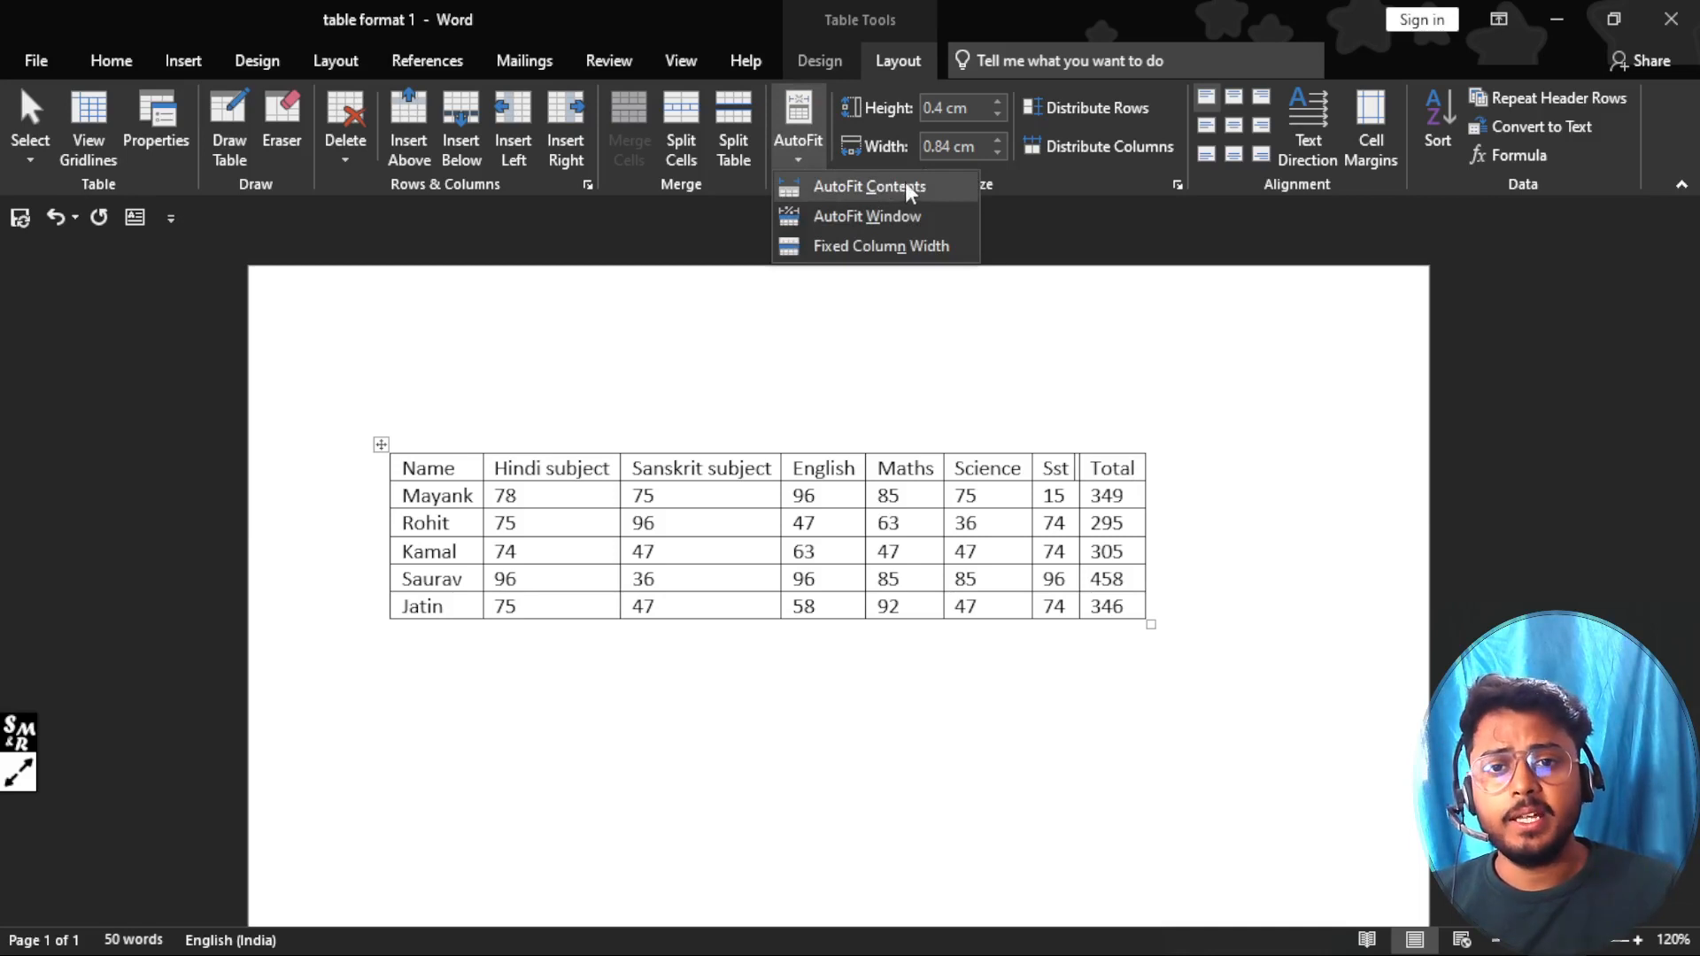
{"action": "left_click", "coordinate": [714, 494]}
{"action": "left_click", "coordinate": [813, 145]}
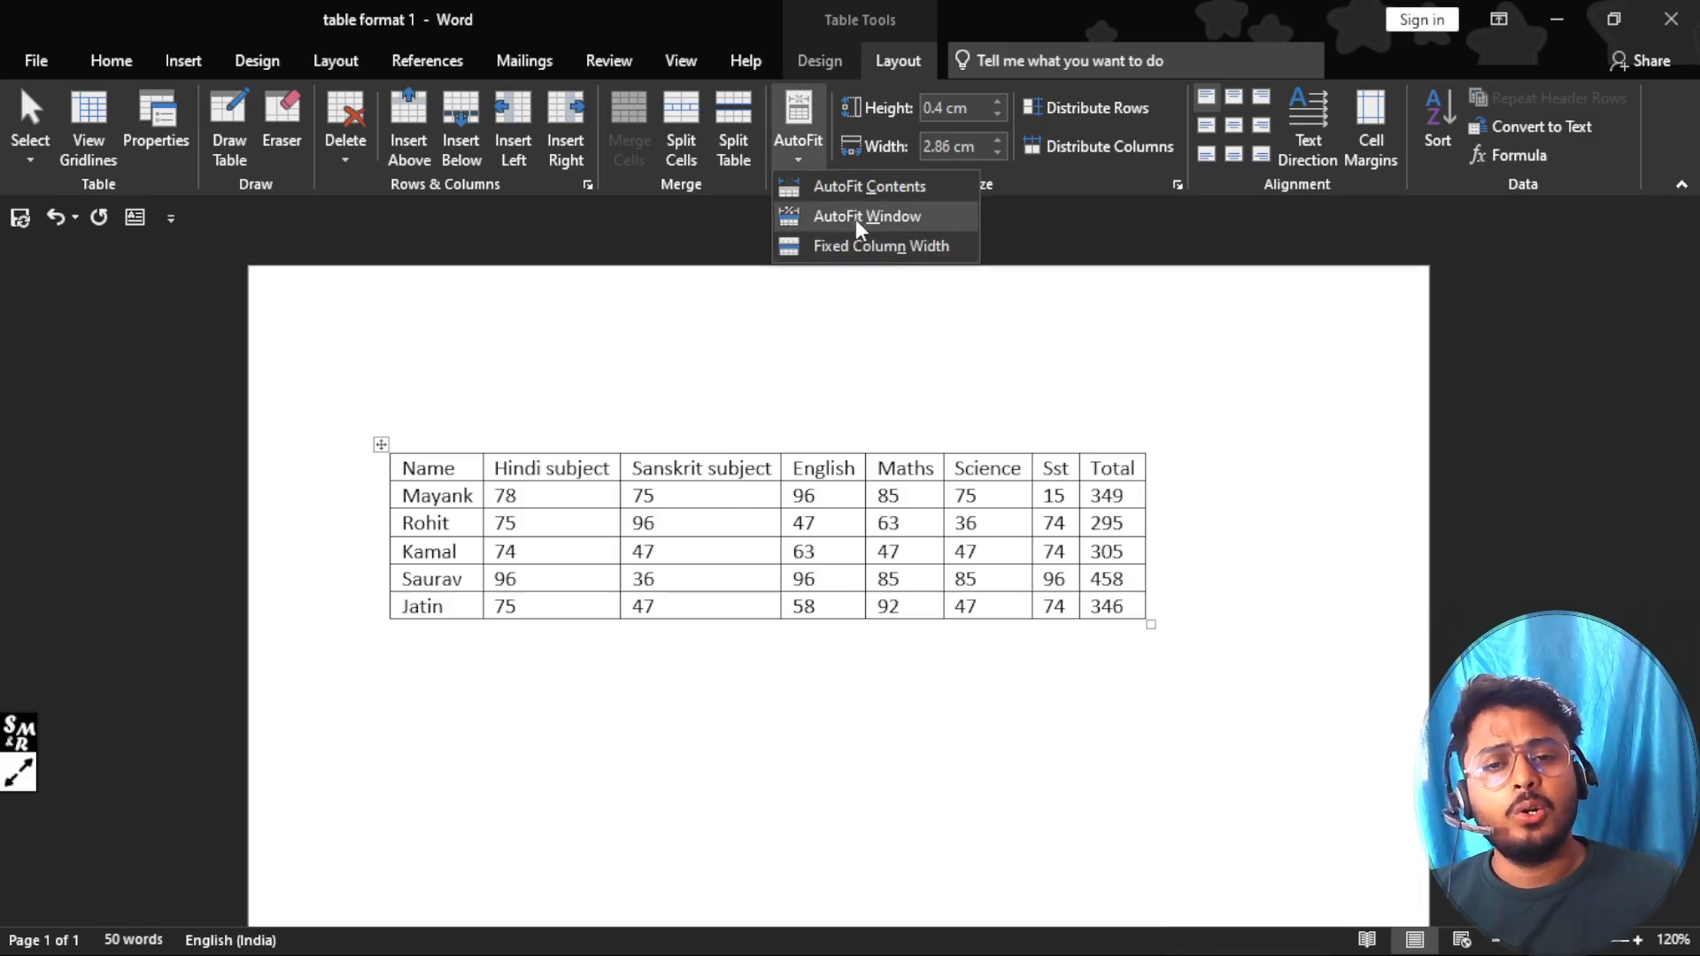
{"action": "left_click", "coordinate": [856, 218]}
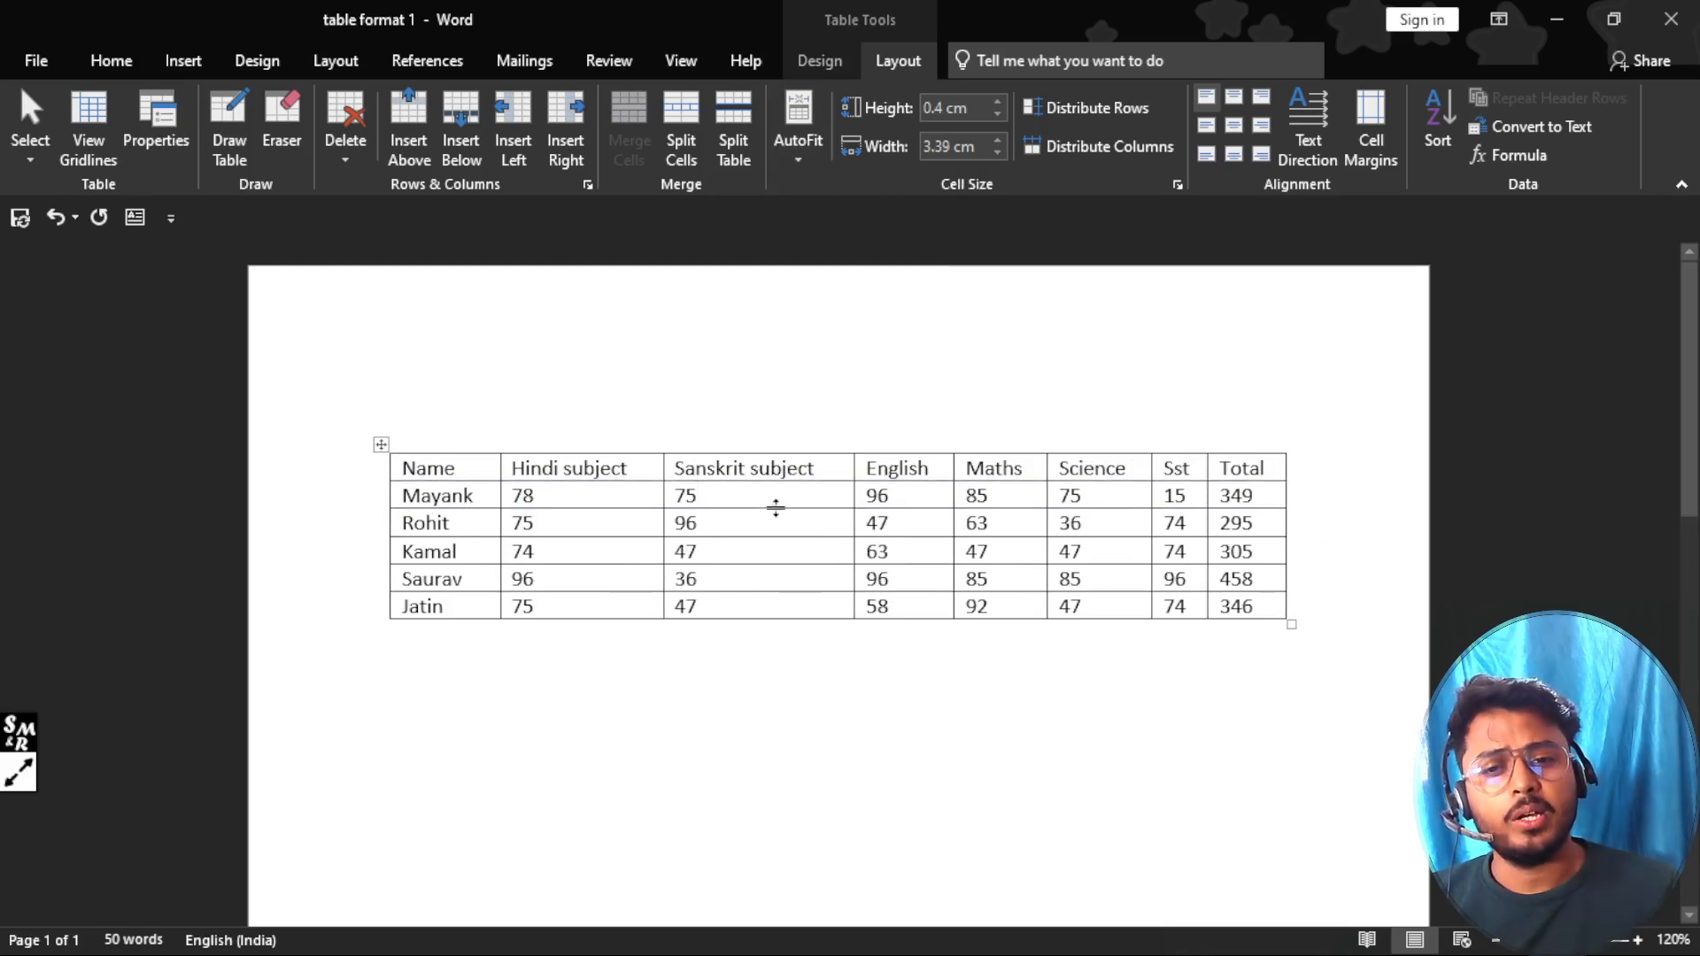
{"action": "left_click", "coordinate": [644, 478]}
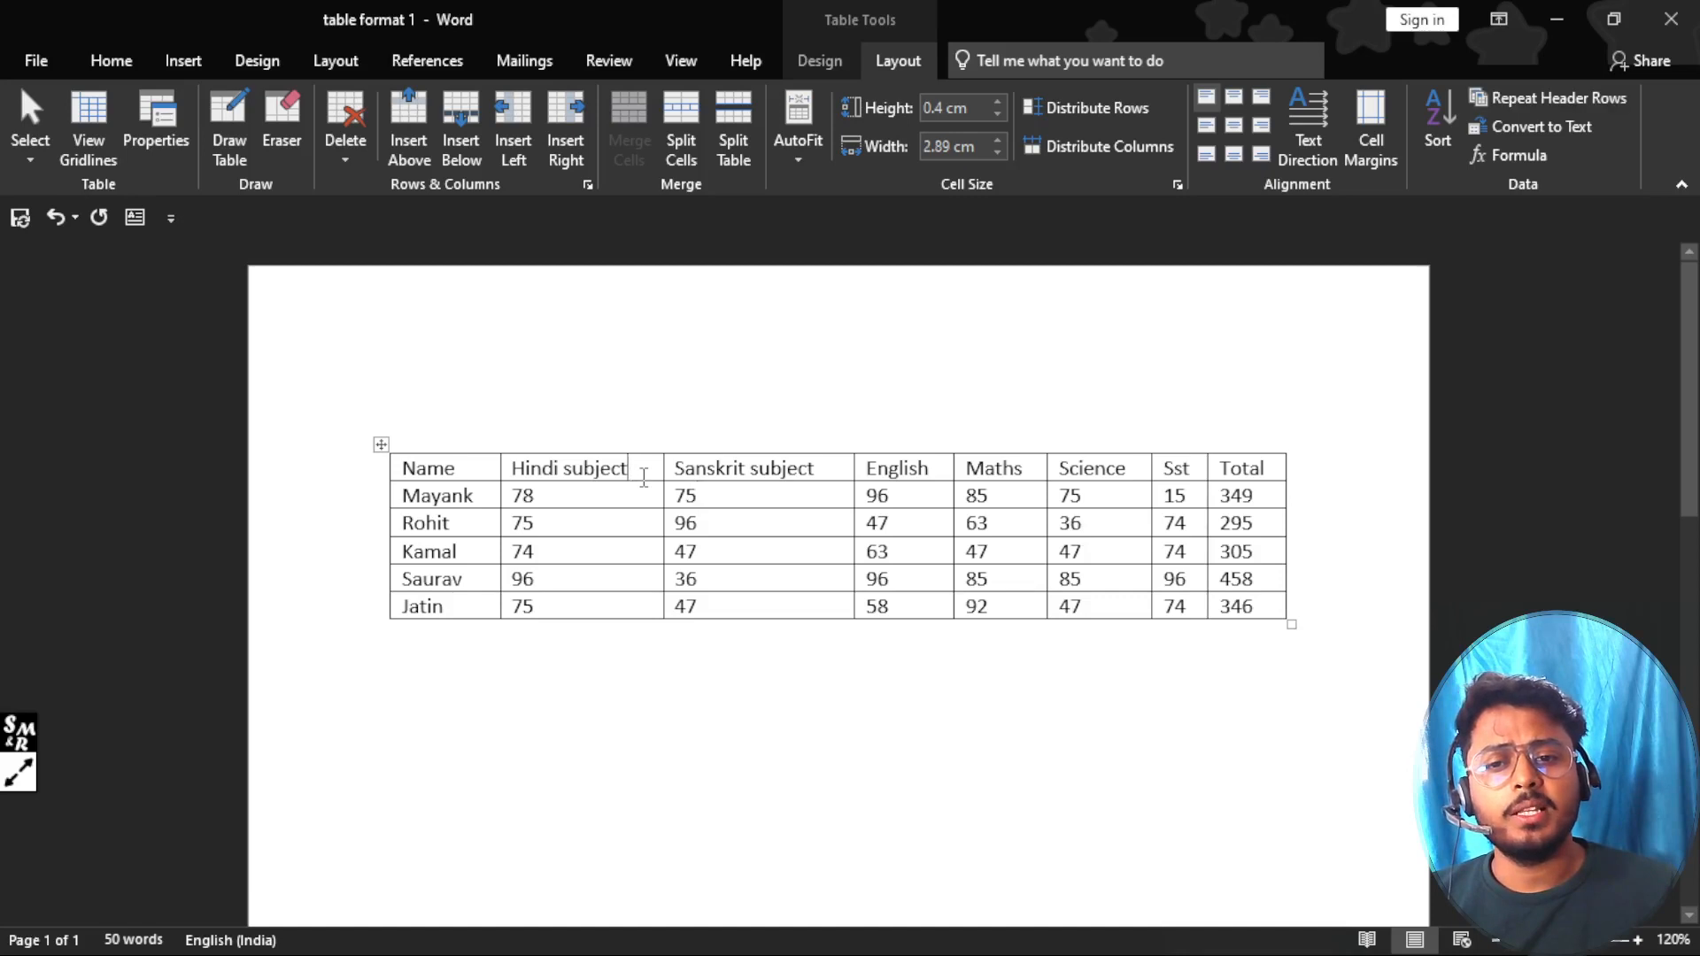
{"action": "type", "text": "sdfsdf"}
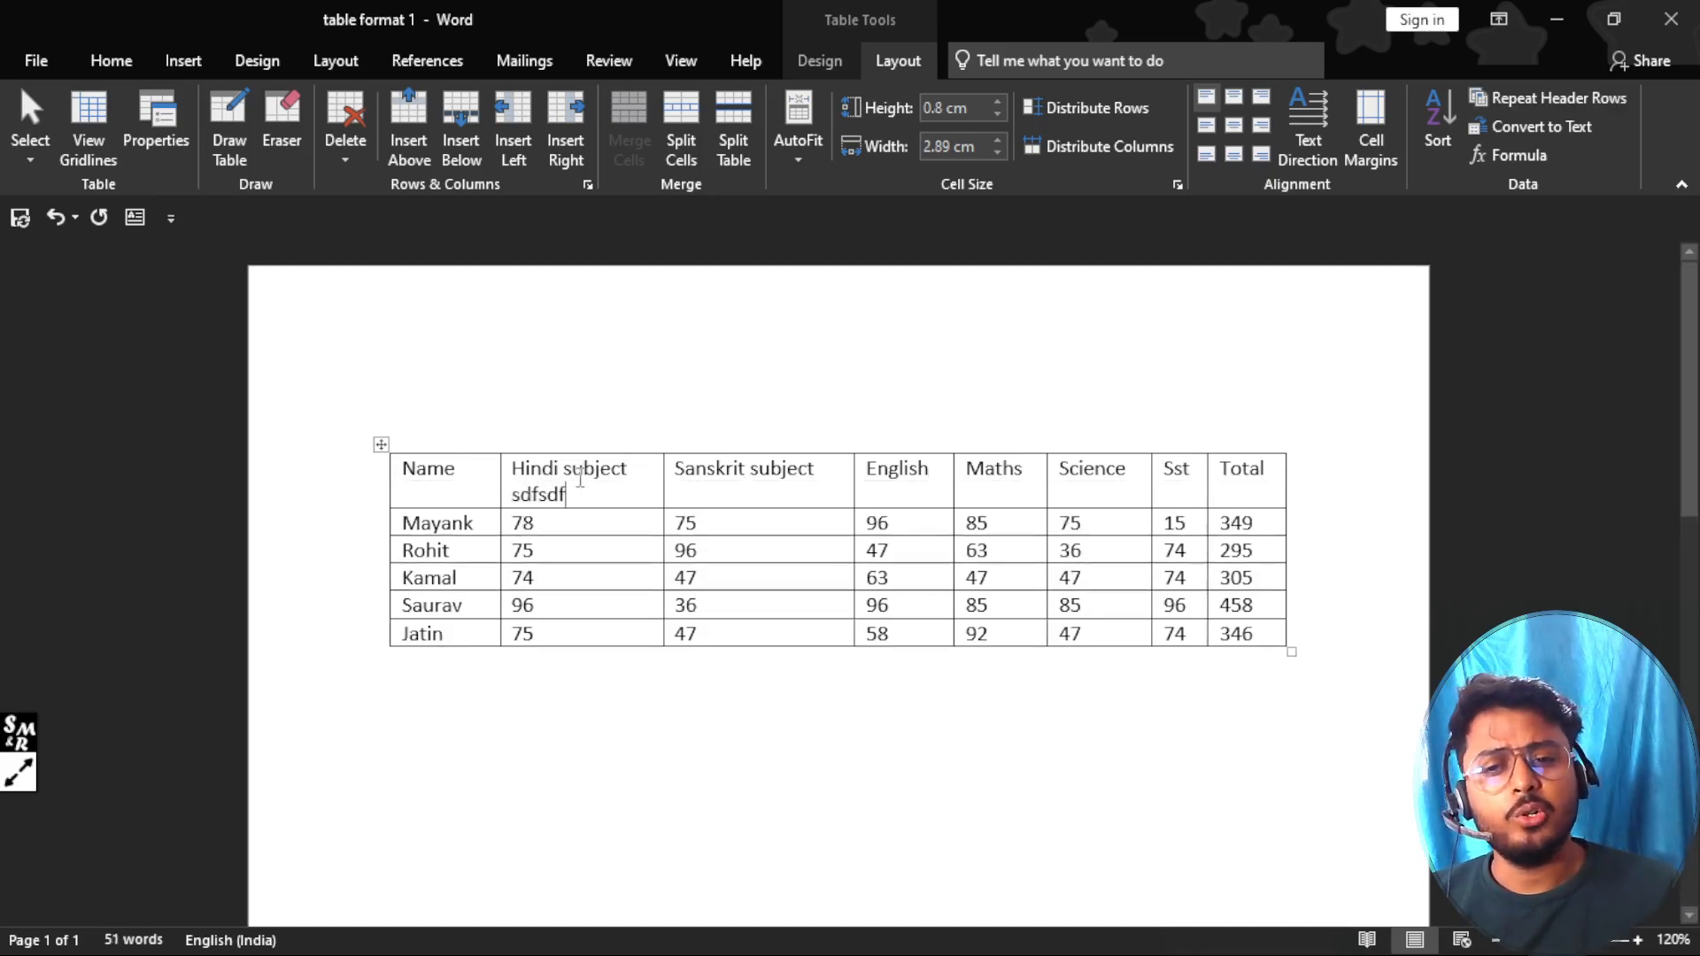
{"action": "key", "text": "ctrl+z"}
{"action": "key", "text": "ctrl+z"}
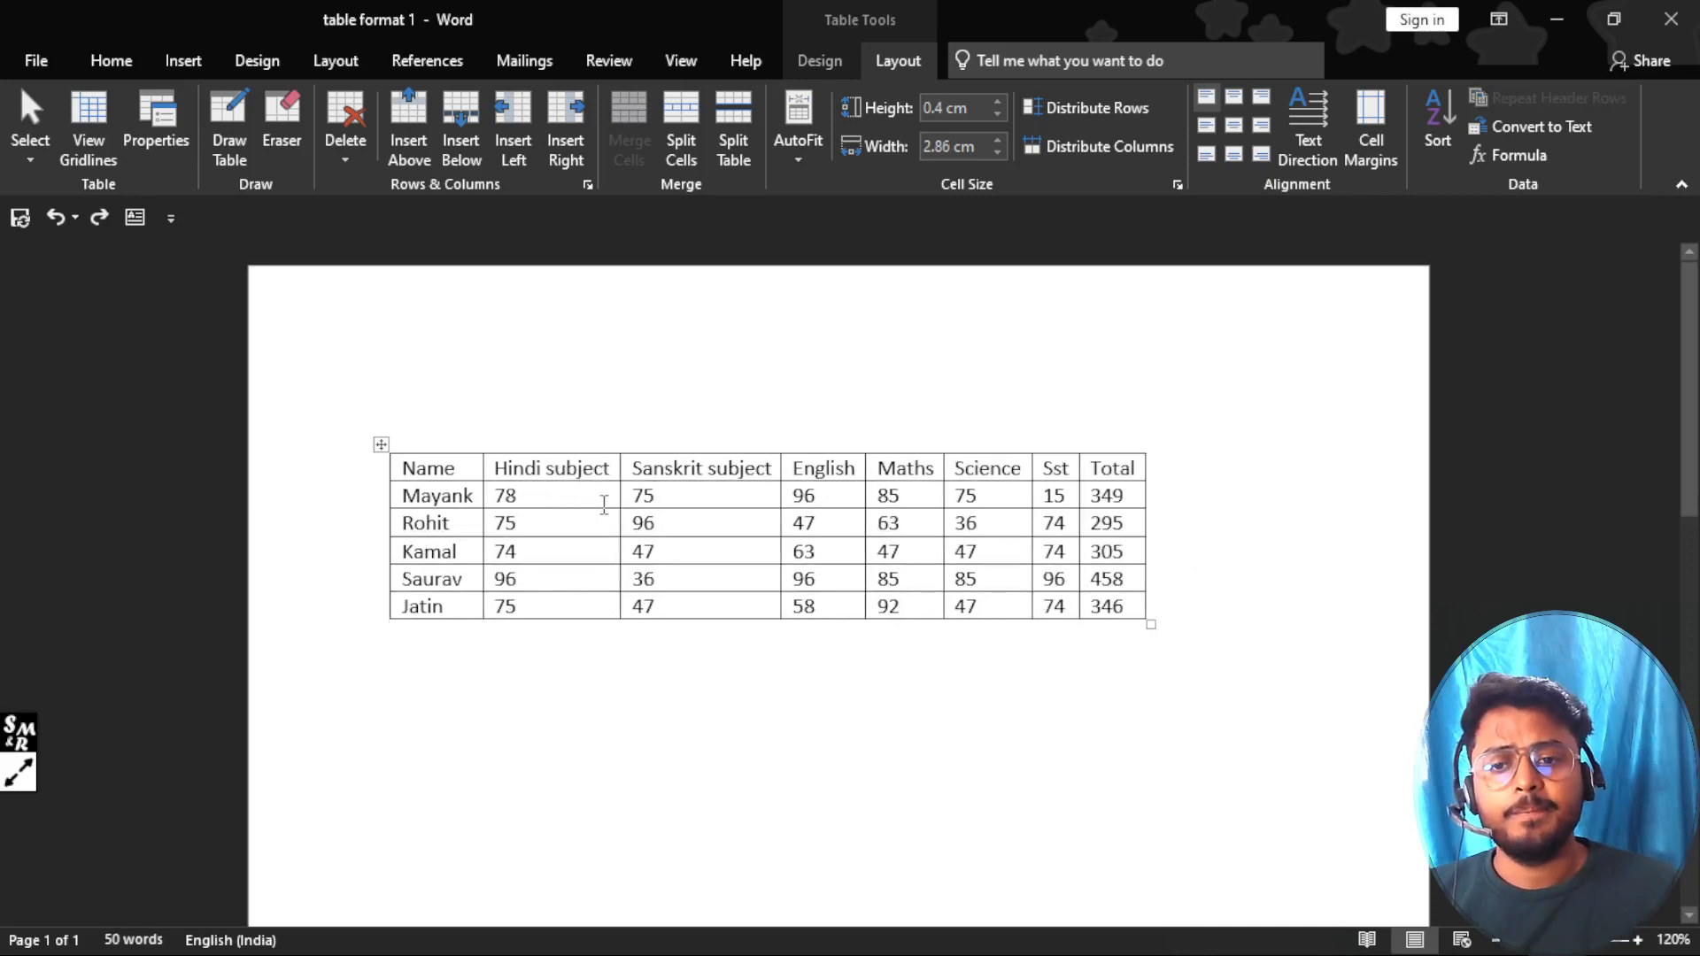
Step: Stretch the table to the page's text width with AutoFit Window
{"action": "left_click", "coordinate": [785, 156]}
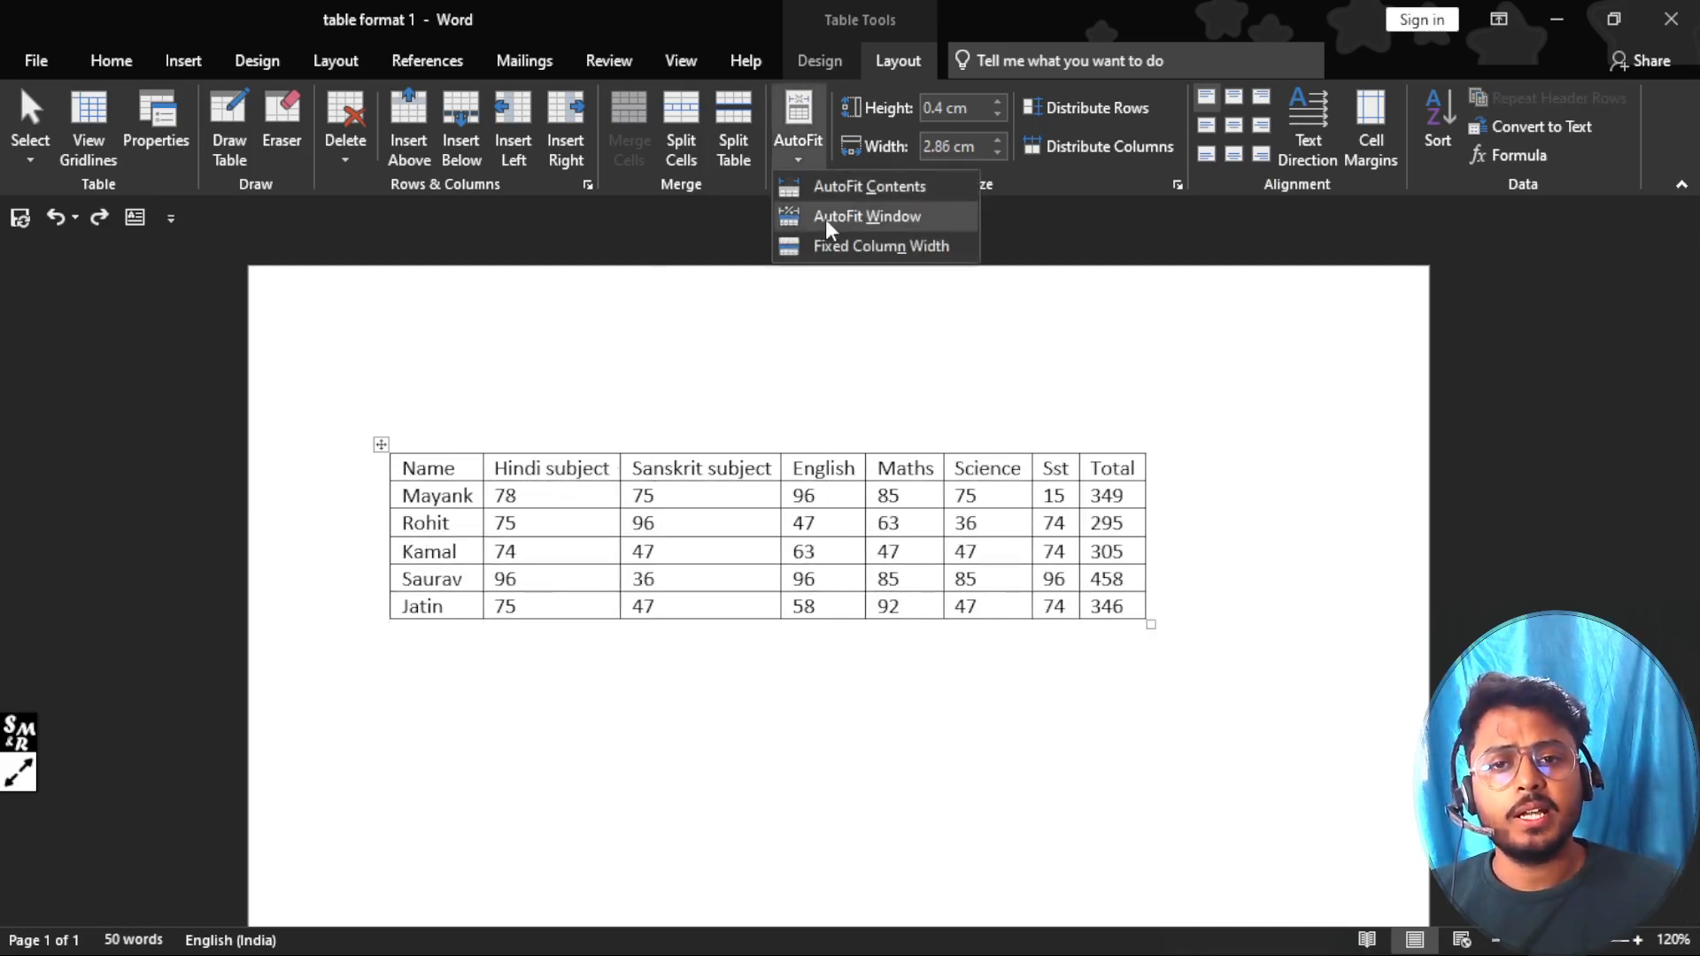
{"action": "left_click", "coordinate": [850, 215]}
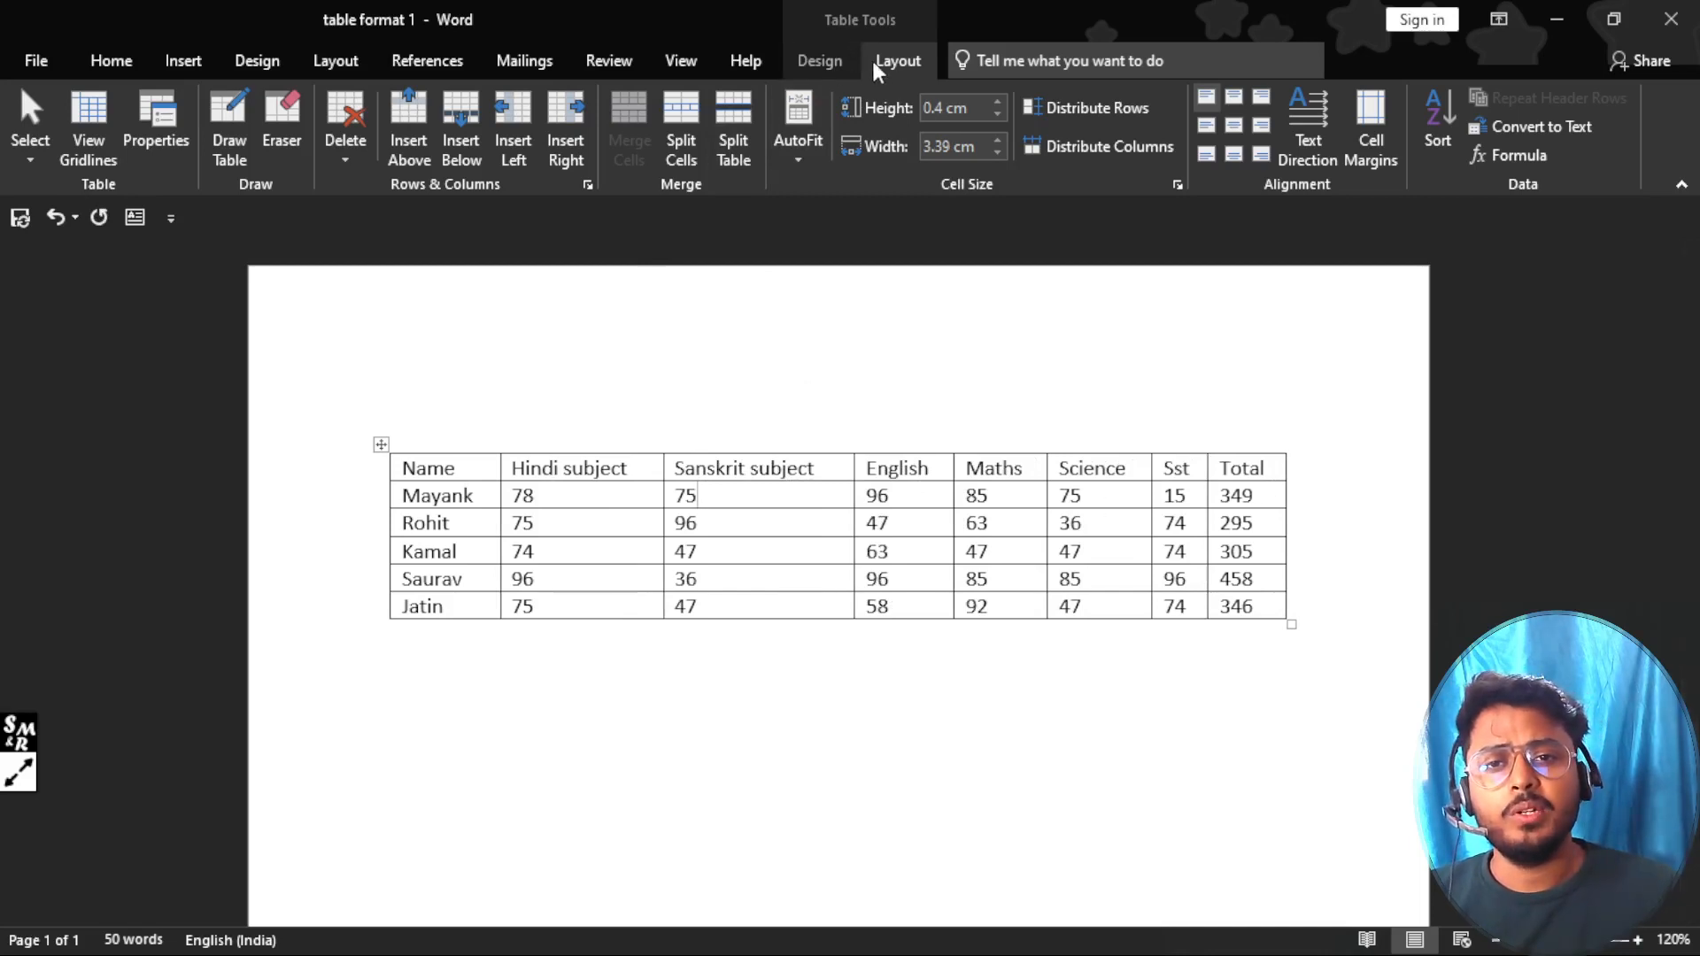
Step: Using a temporarily shown ruler, shift the table about 1 cm into the left page margin and widen the Total column by about 2 cm
{"action": "left_click", "coordinate": [682, 67]}
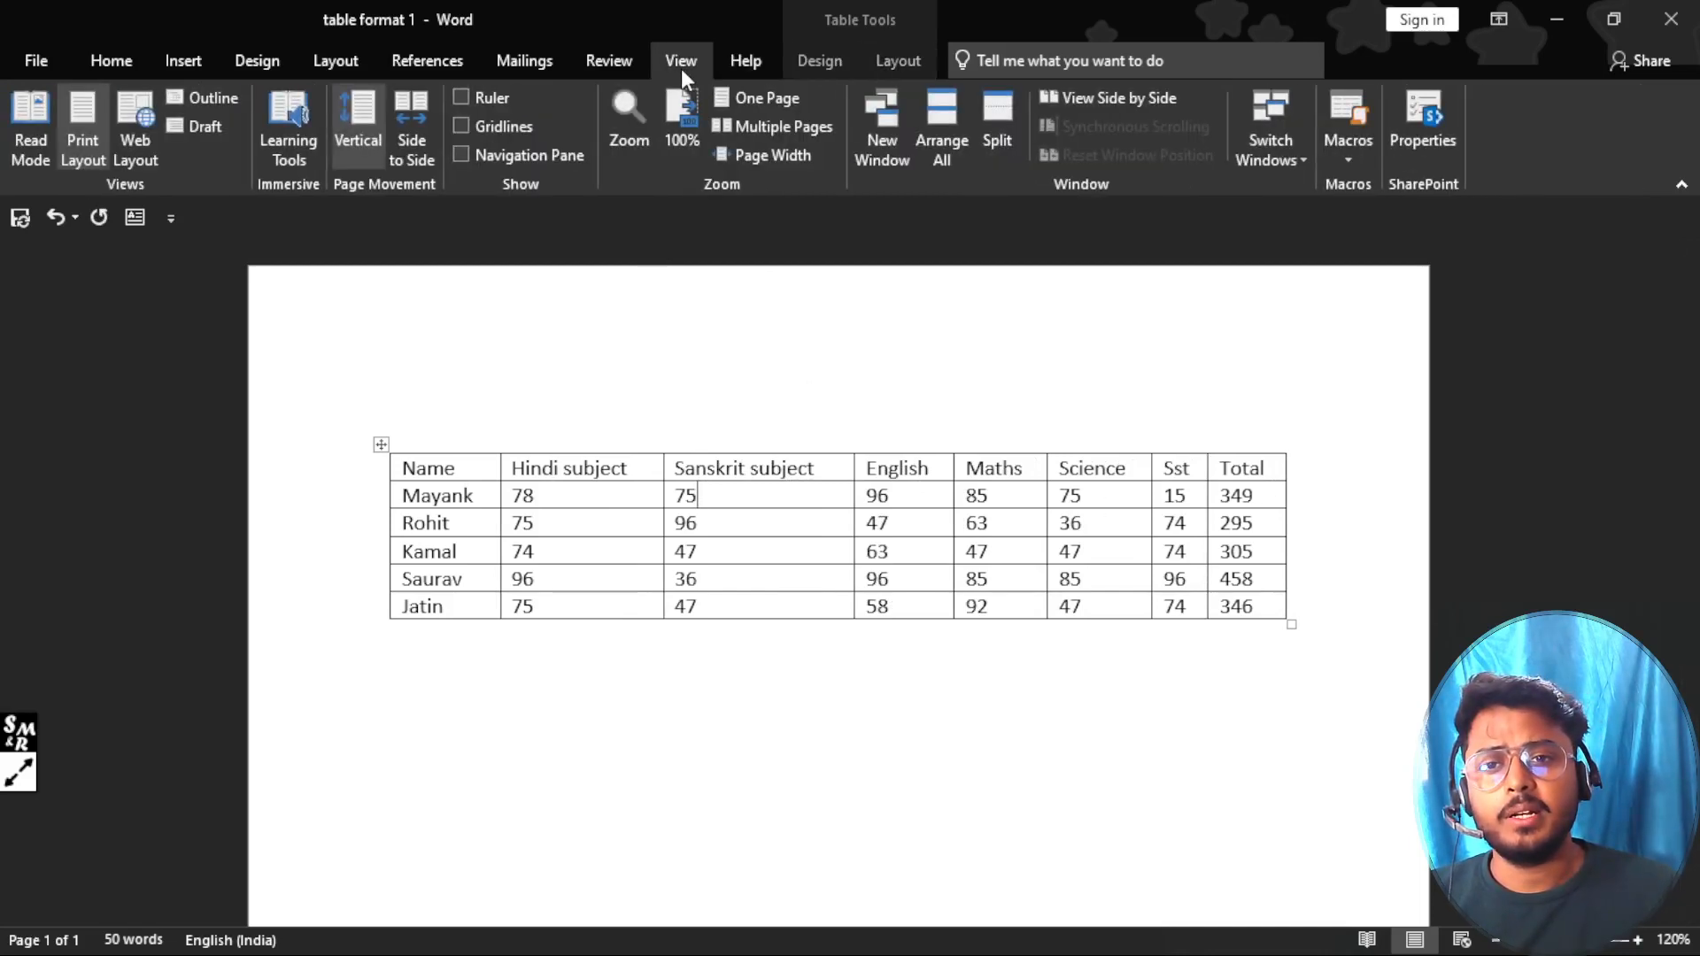
{"action": "left_click", "coordinate": [460, 96]}
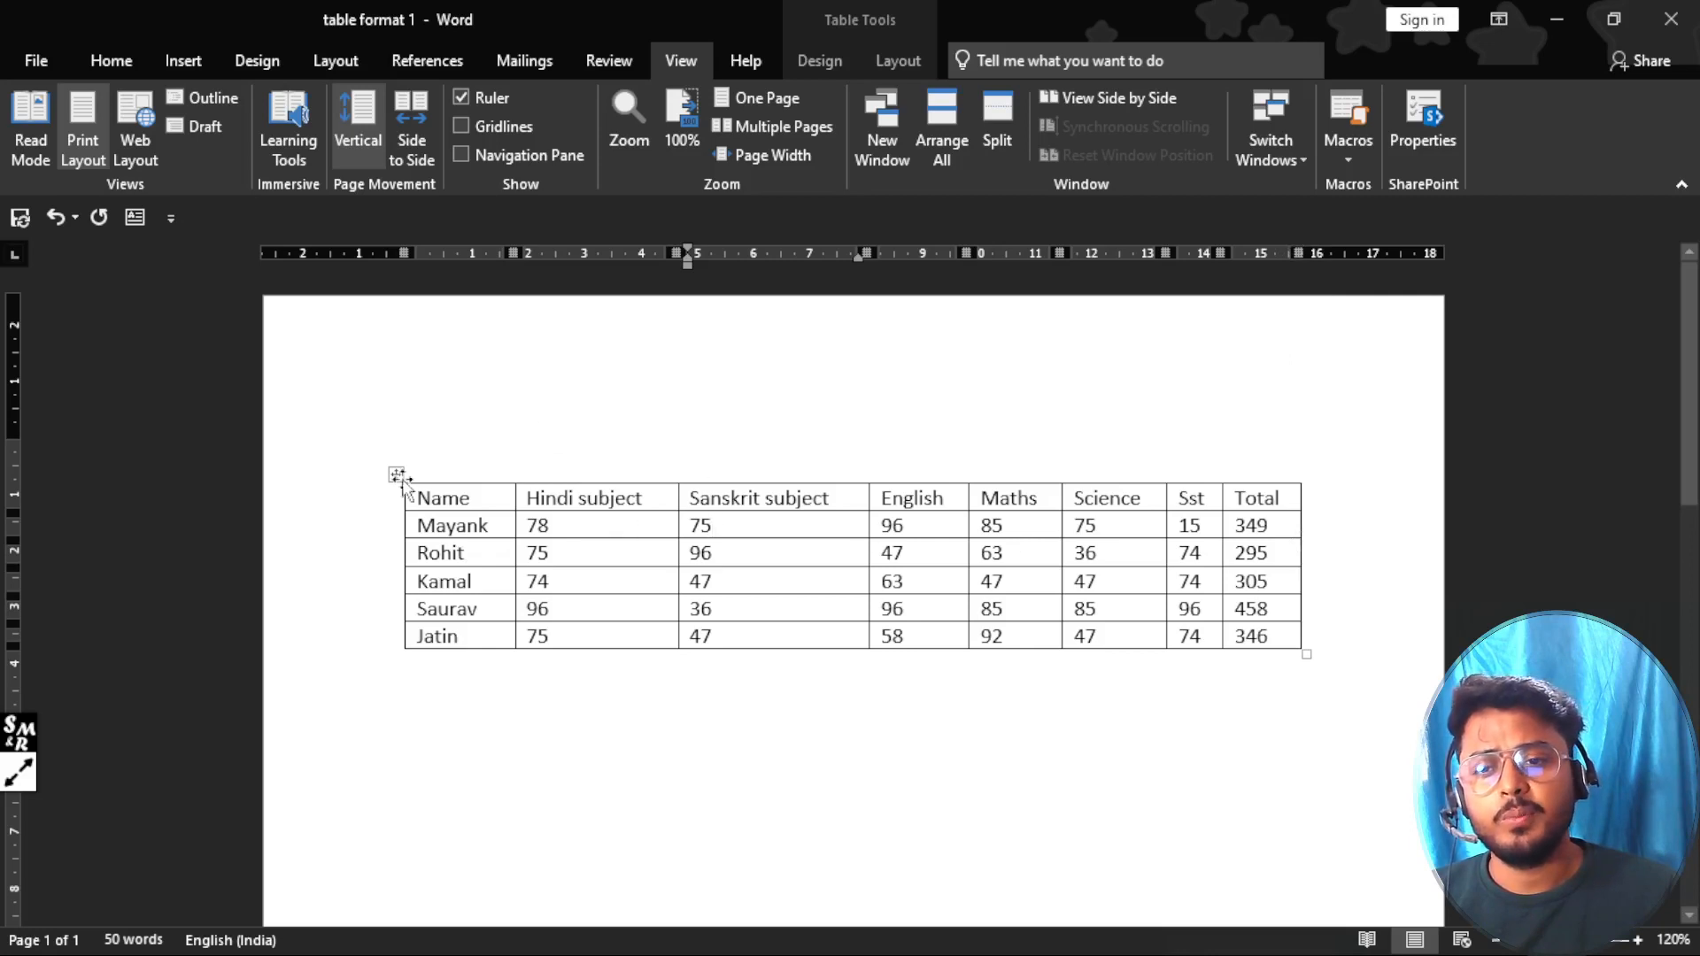
{"action": "mouse_move", "coordinate": [404, 255]}
{"action": "left_mouse_down"}
{"action": "mouse_move", "coordinate": [337, 261]}
{"action": "mouse_move", "coordinate": [405, 262]}
{"action": "mouse_move", "coordinate": [352, 263]}
{"action": "left_mouse_up"}
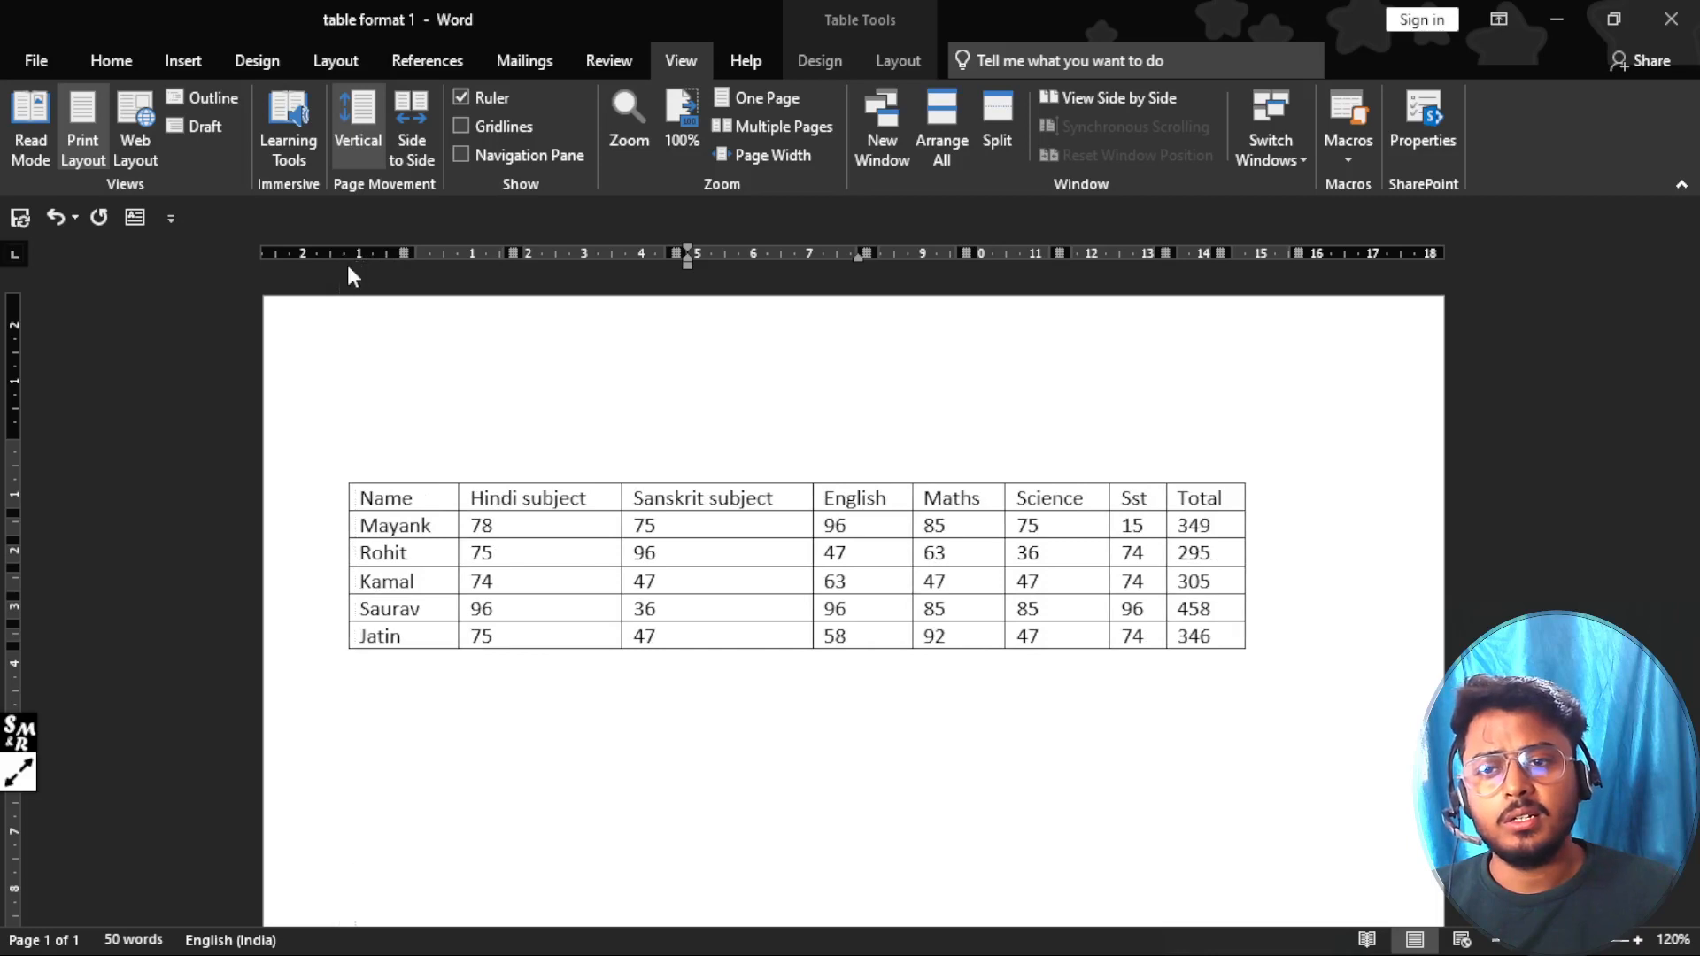
{"action": "left_click_drag", "start_coordinate": [1242, 253], "coordinate": [1361, 253]}
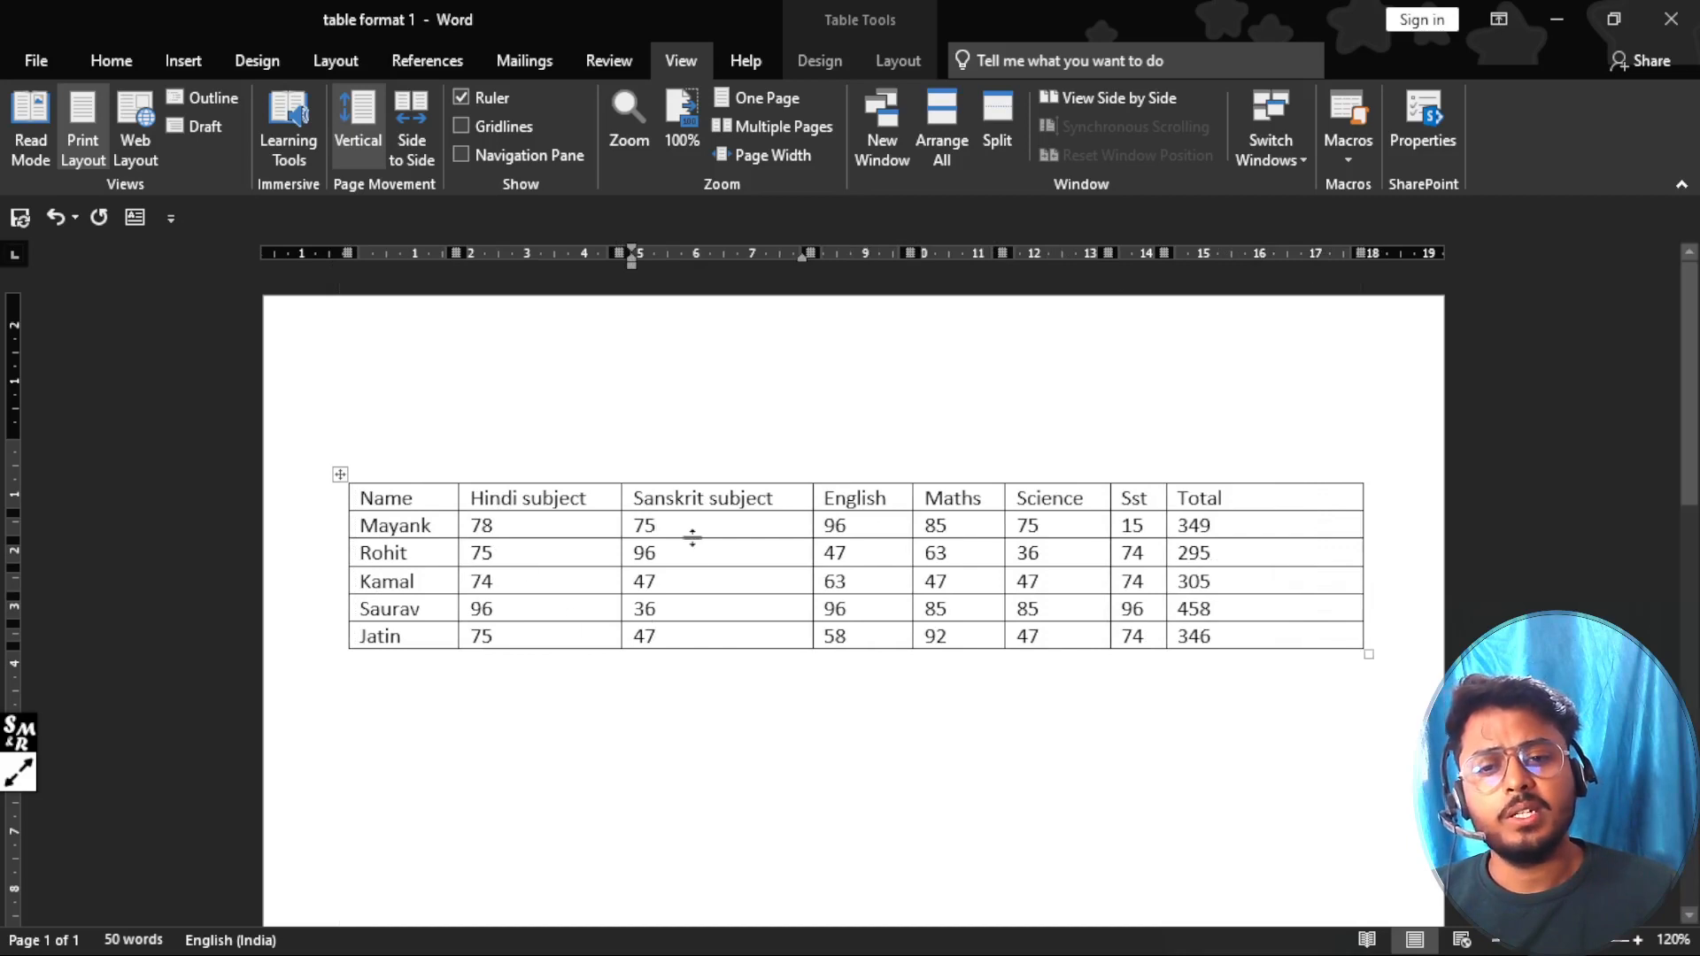
{"action": "left_click", "coordinate": [462, 95]}
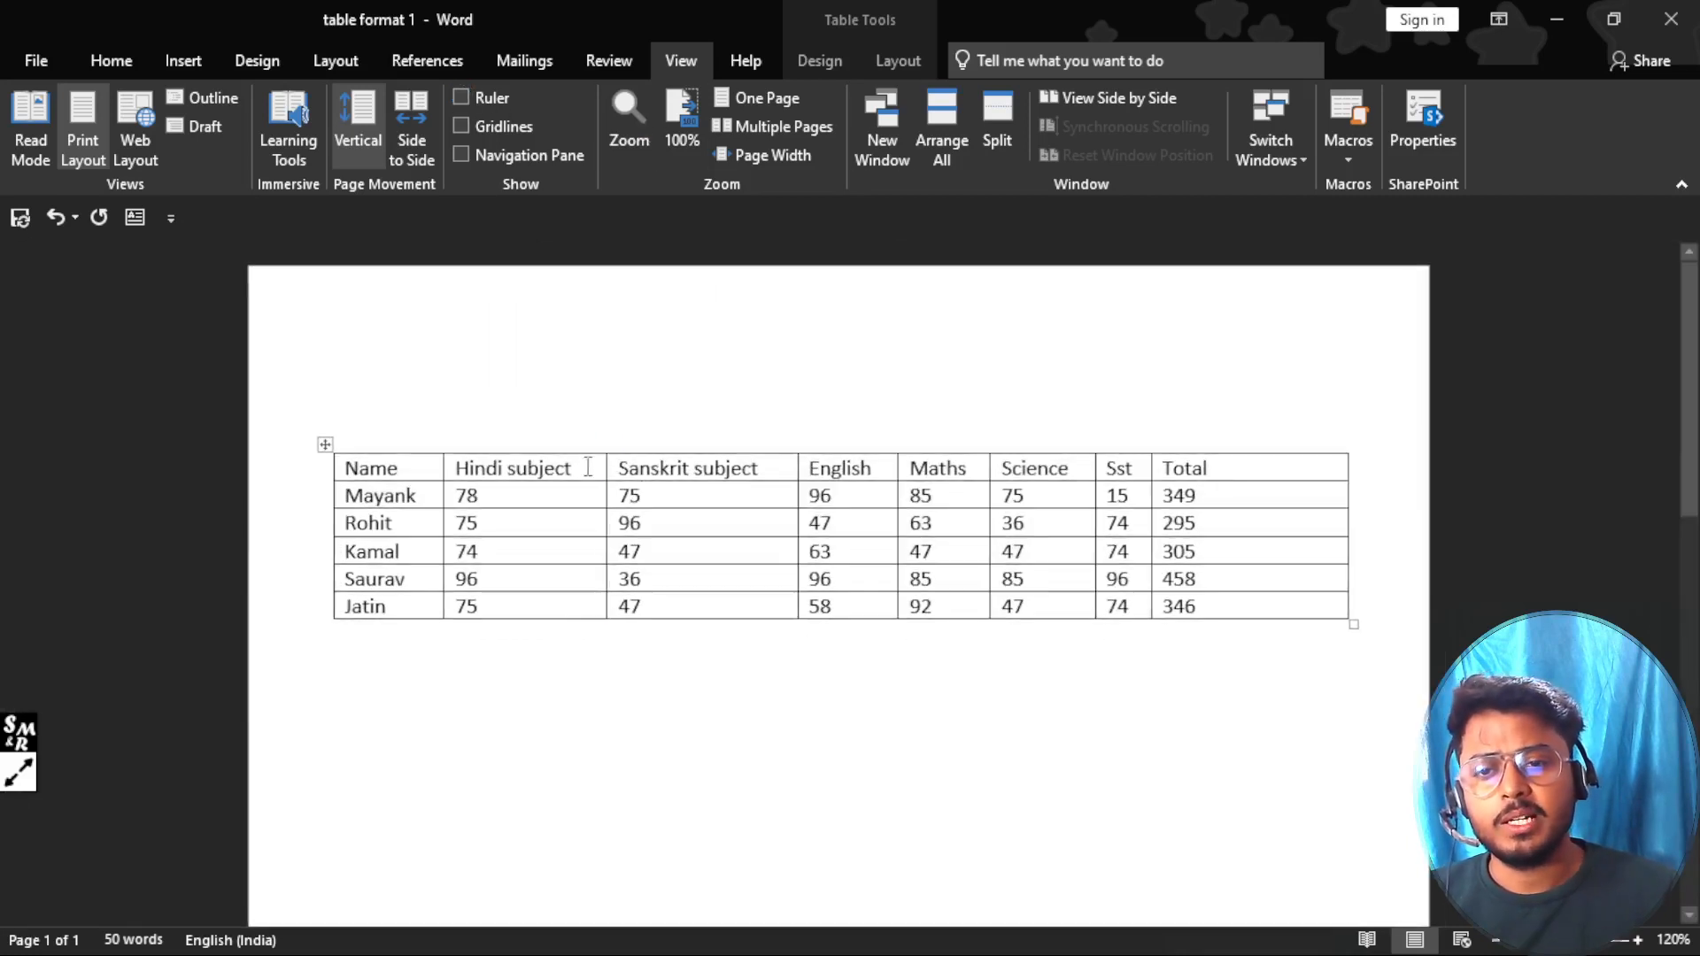
{"action": "left_click", "coordinate": [414, 464]}
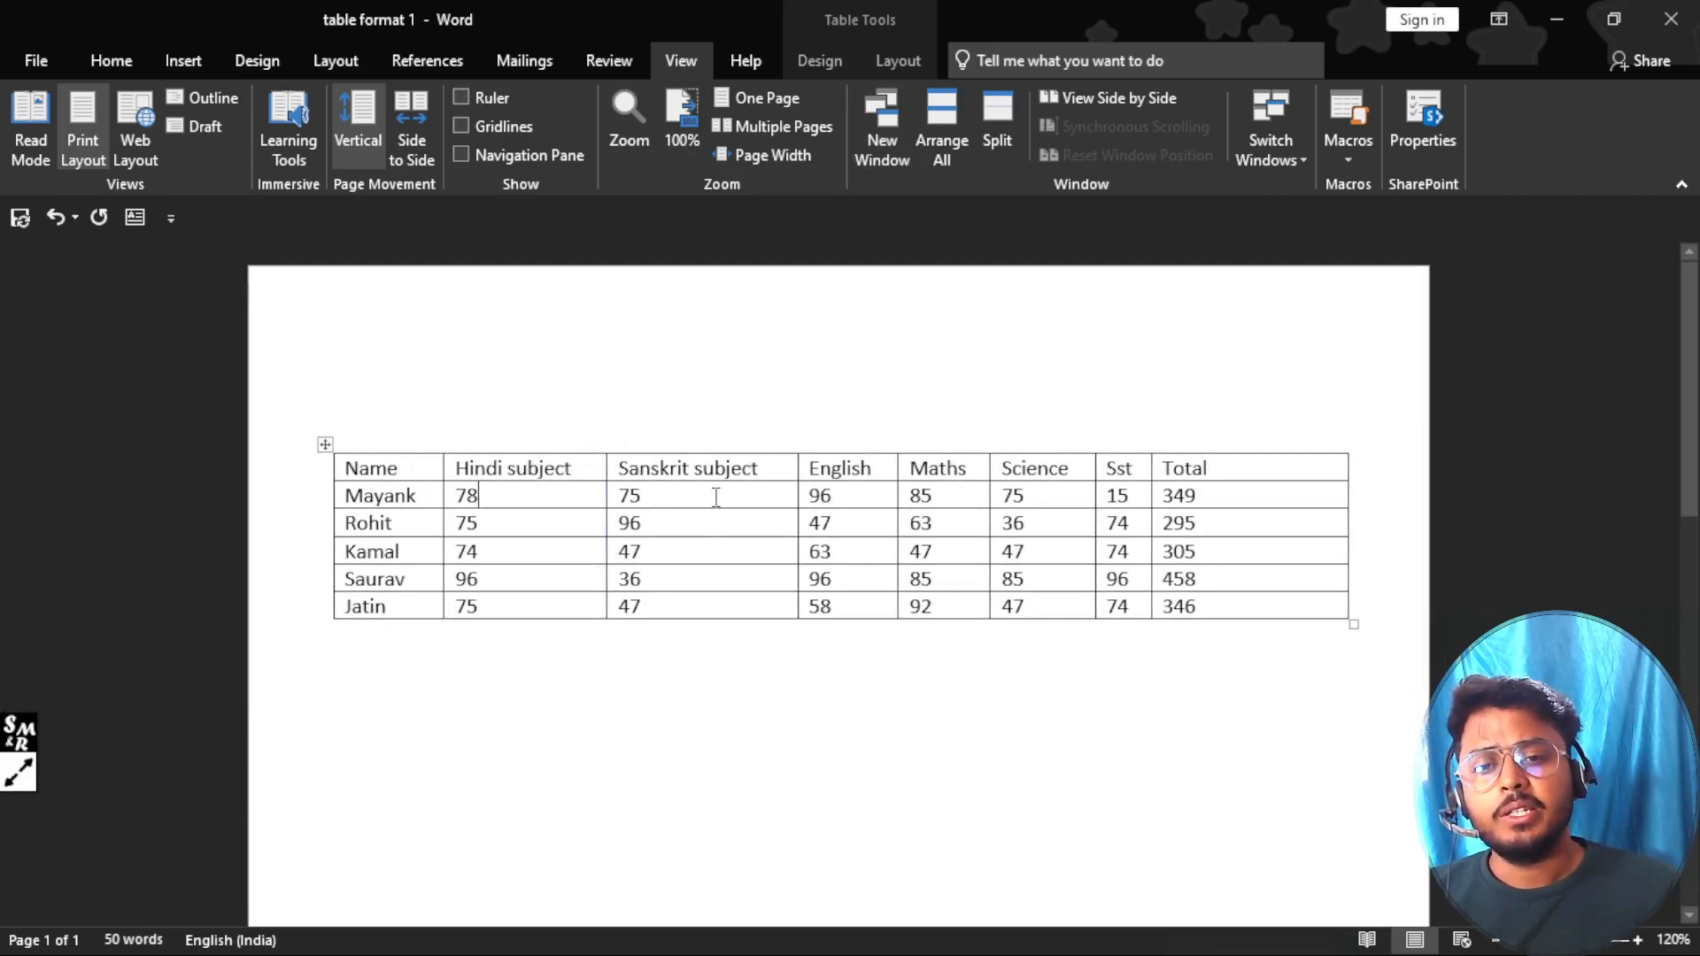
{"action": "left_click", "coordinate": [637, 494]}
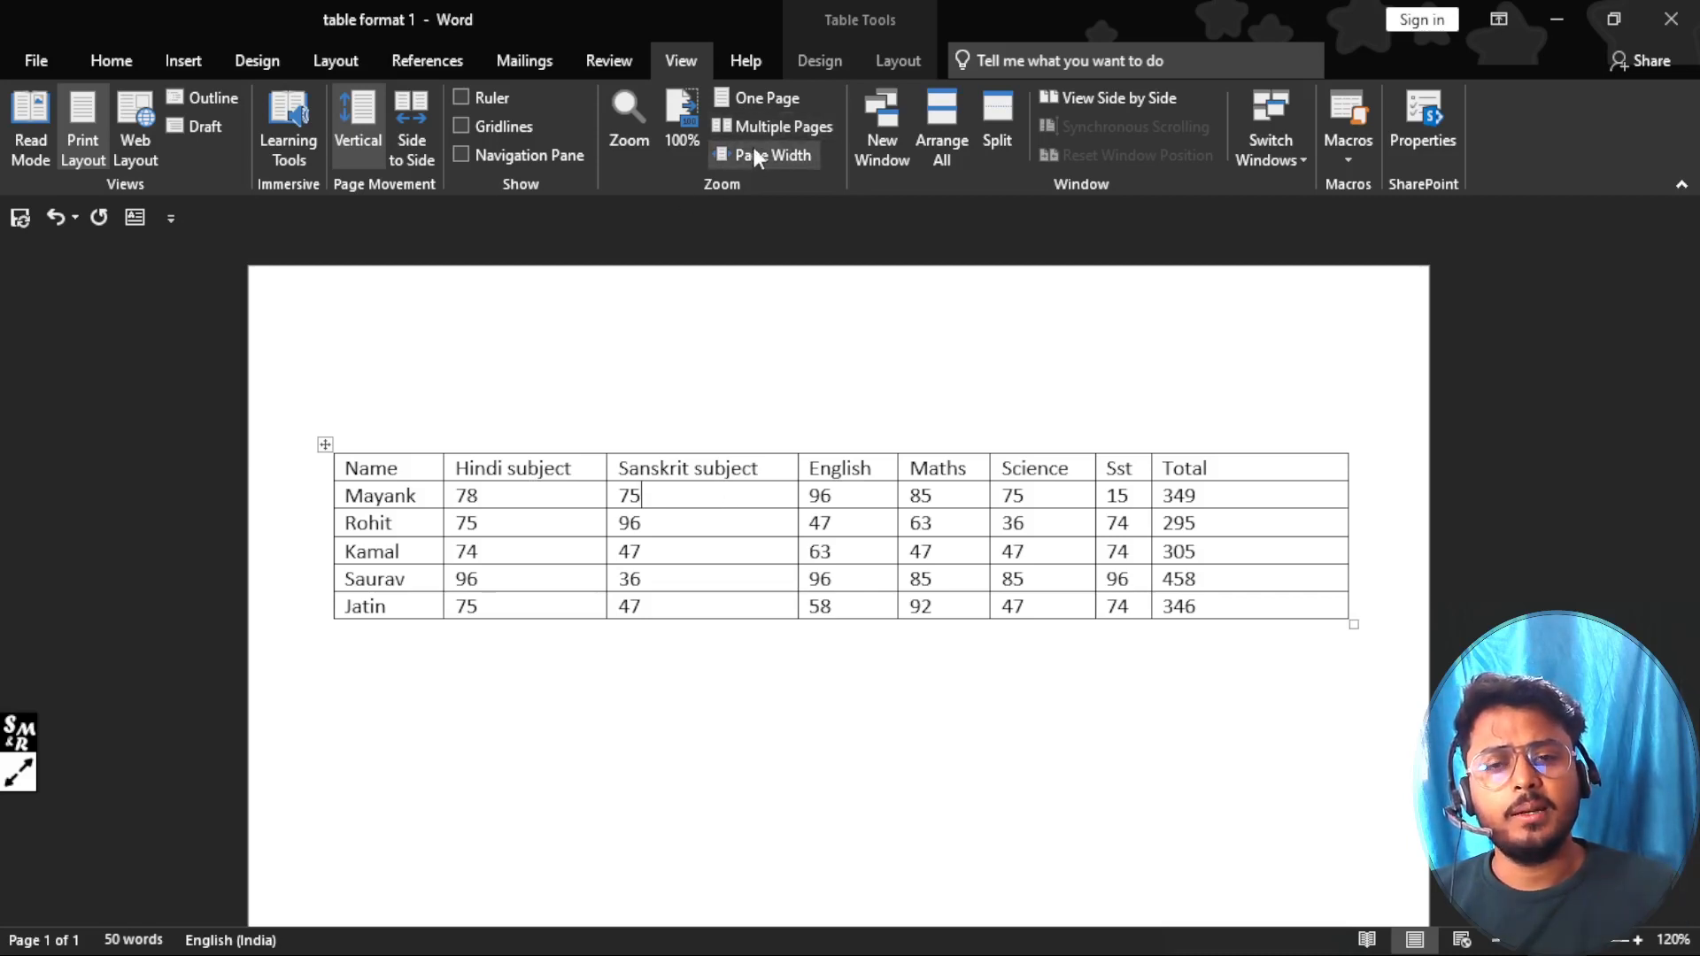
Step: Shrink all table columns to fit their text with AutoFit Contents
{"action": "left_click", "coordinate": [895, 61]}
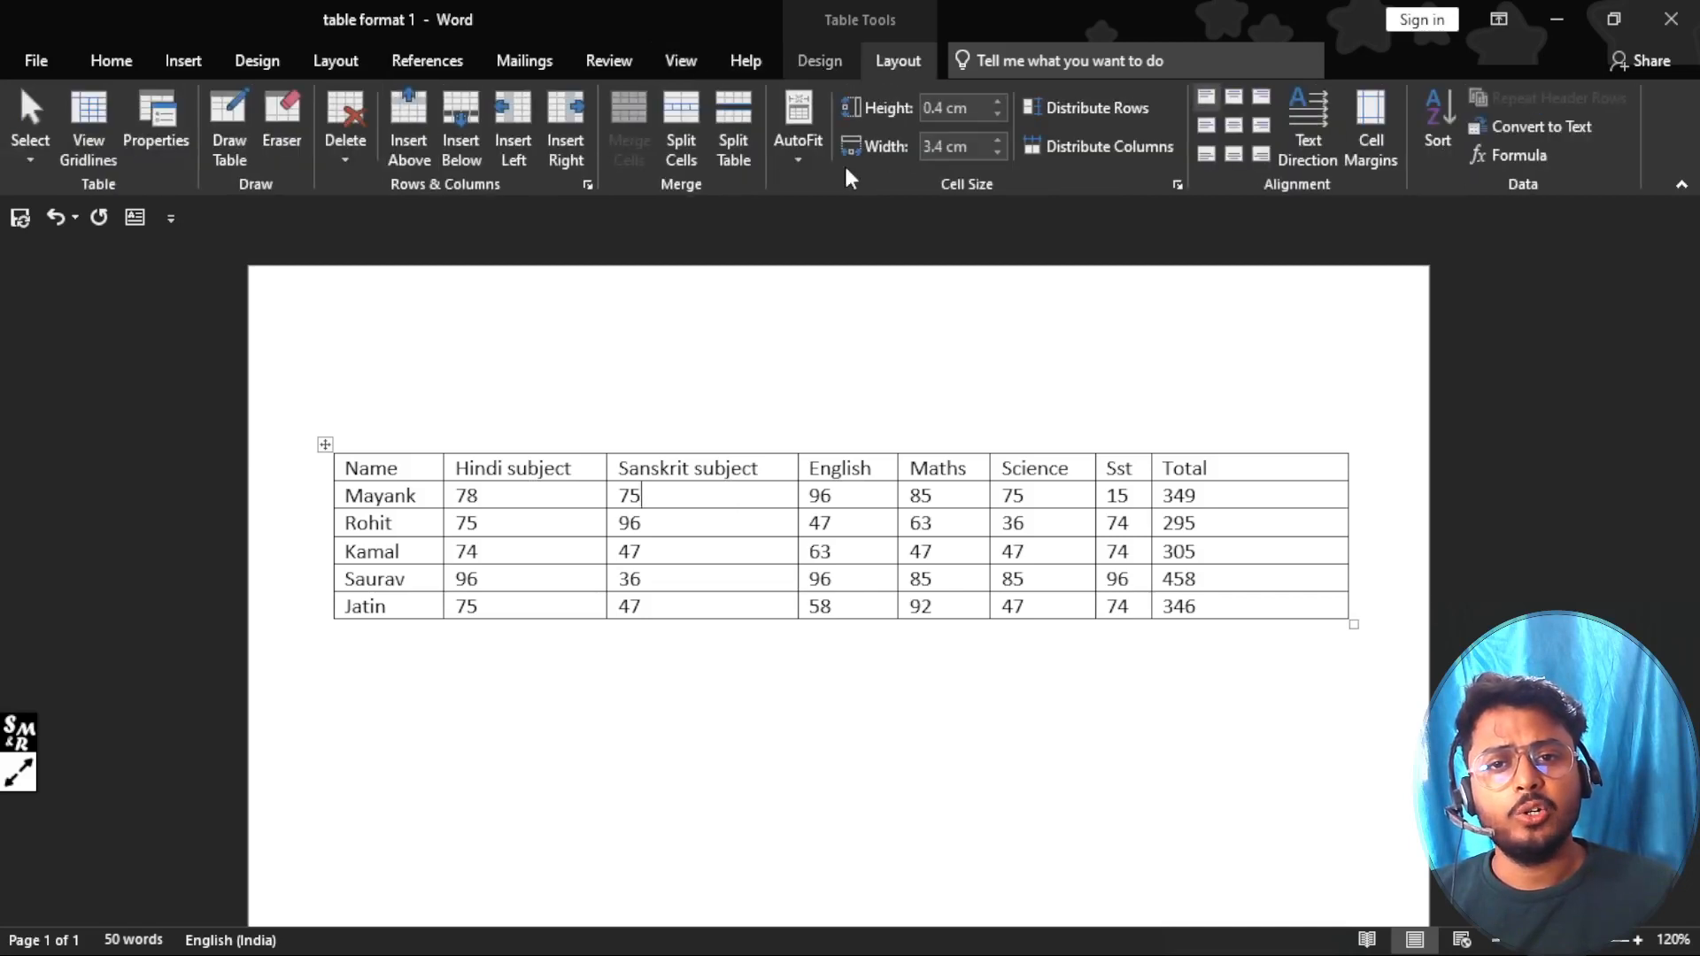
{"action": "left_click", "coordinate": [803, 154]}
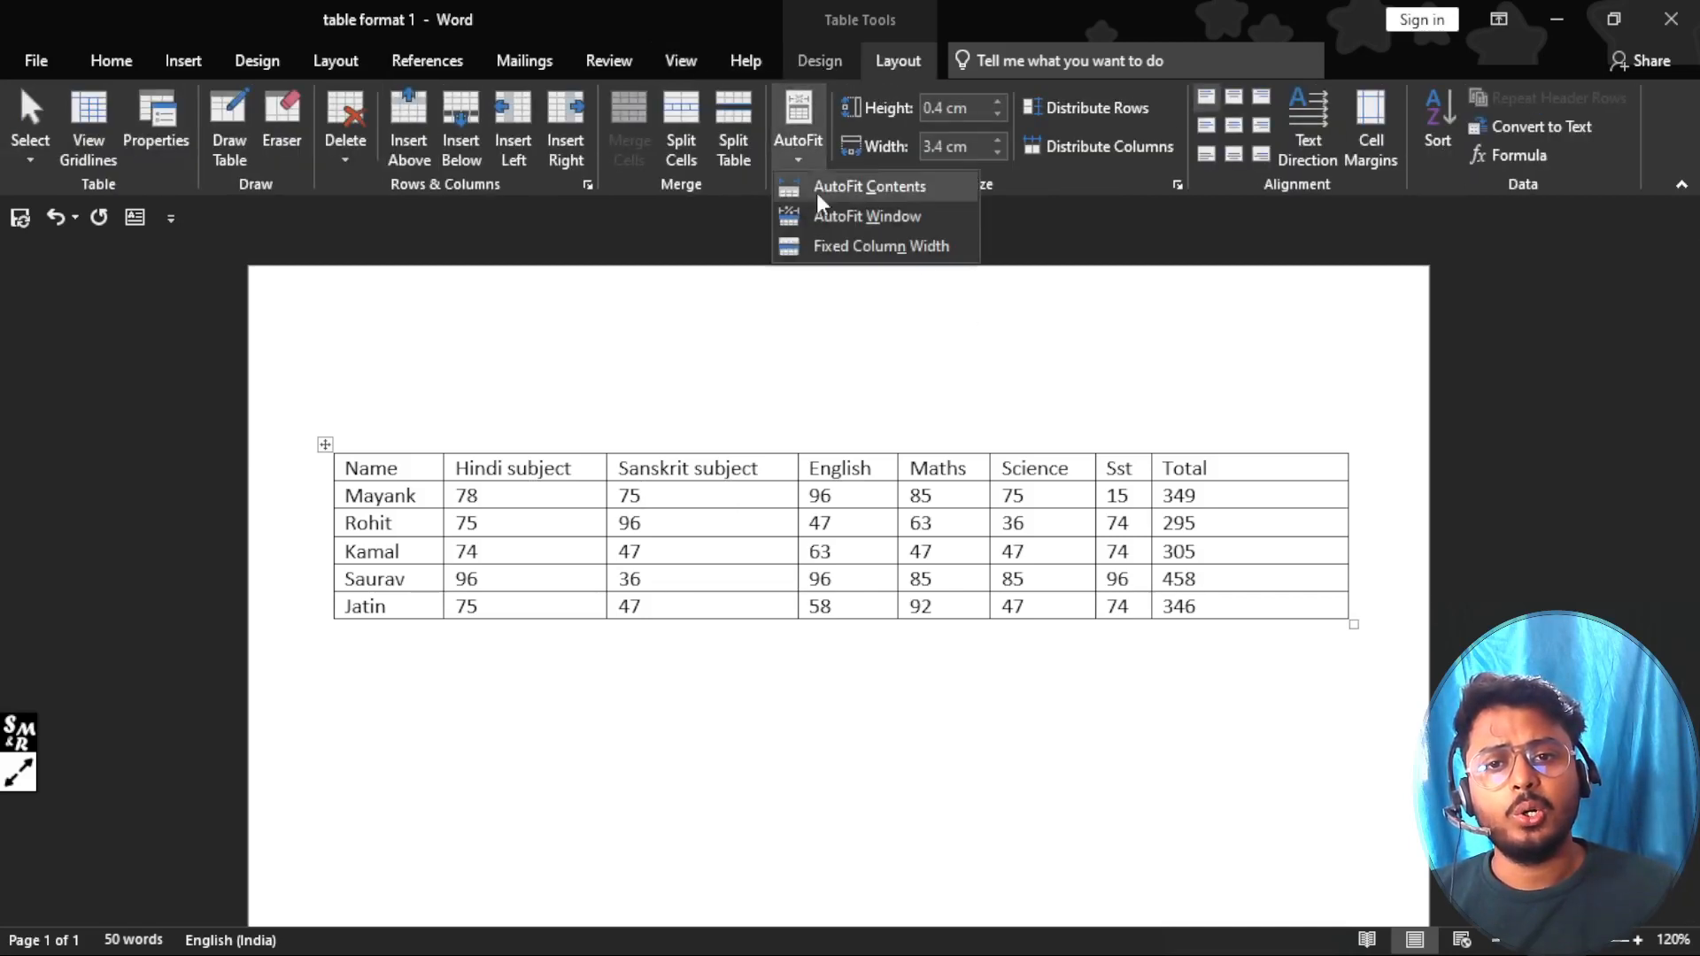
{"action": "left_click", "coordinate": [880, 178]}
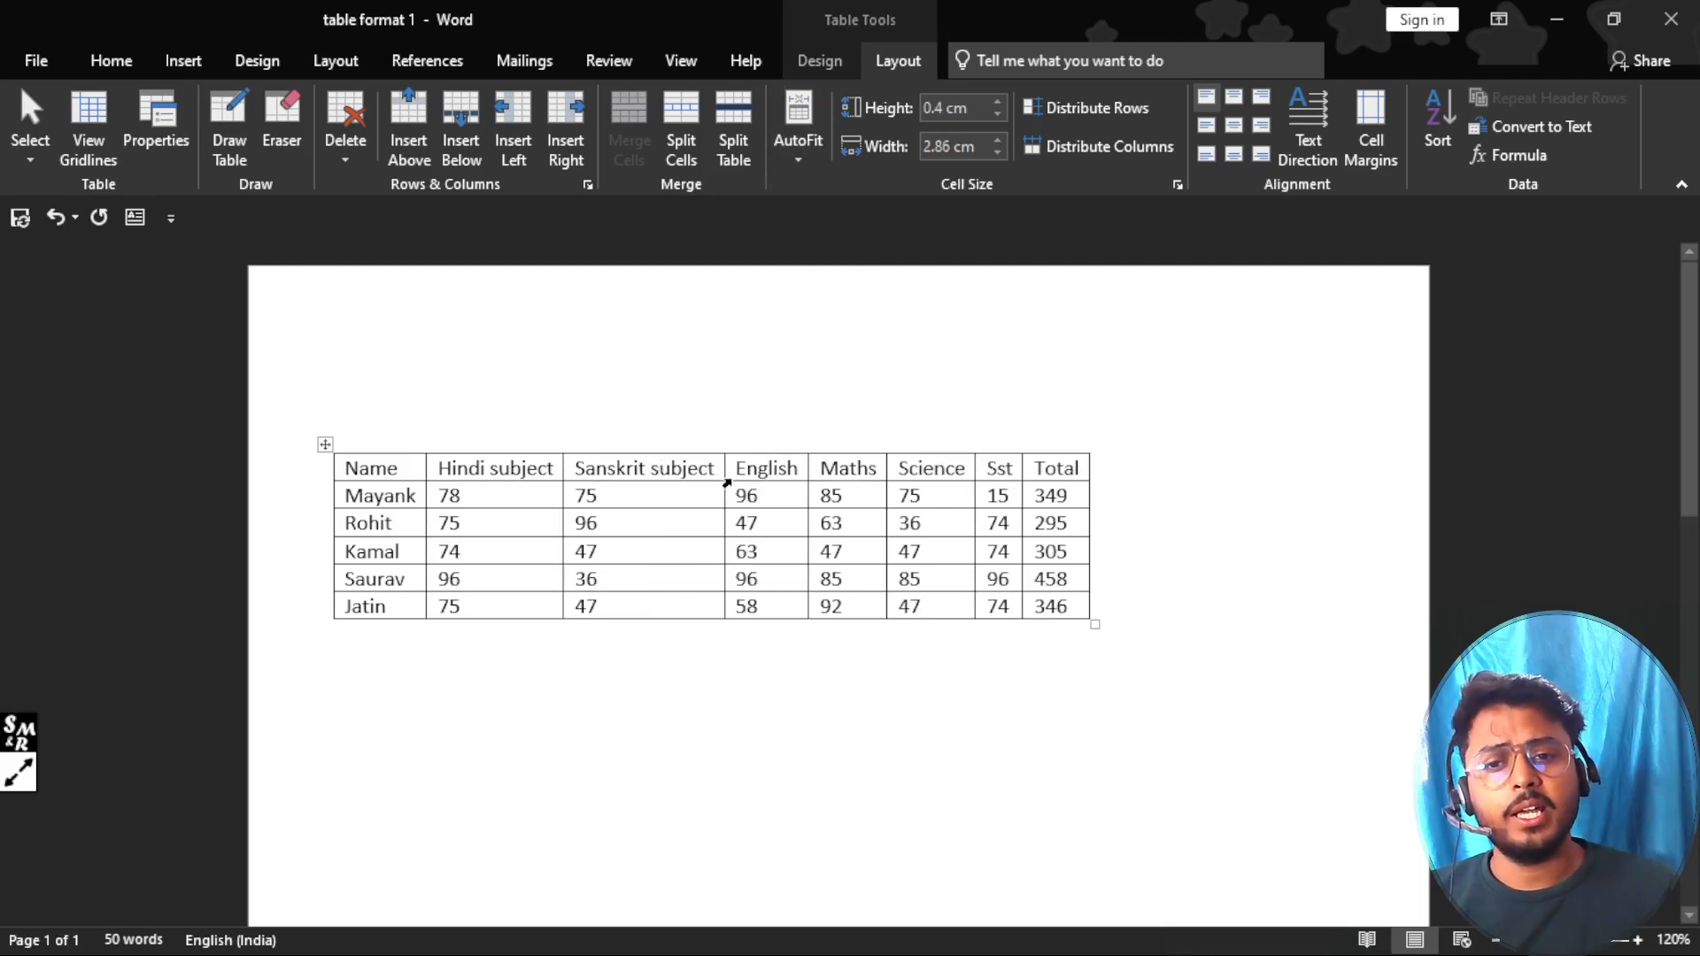
Step: Try Fixed Column Width on the table by adding "subject skadlskjfsdfjl" to the Maths heading
{"action": "left_click", "coordinate": [800, 162]}
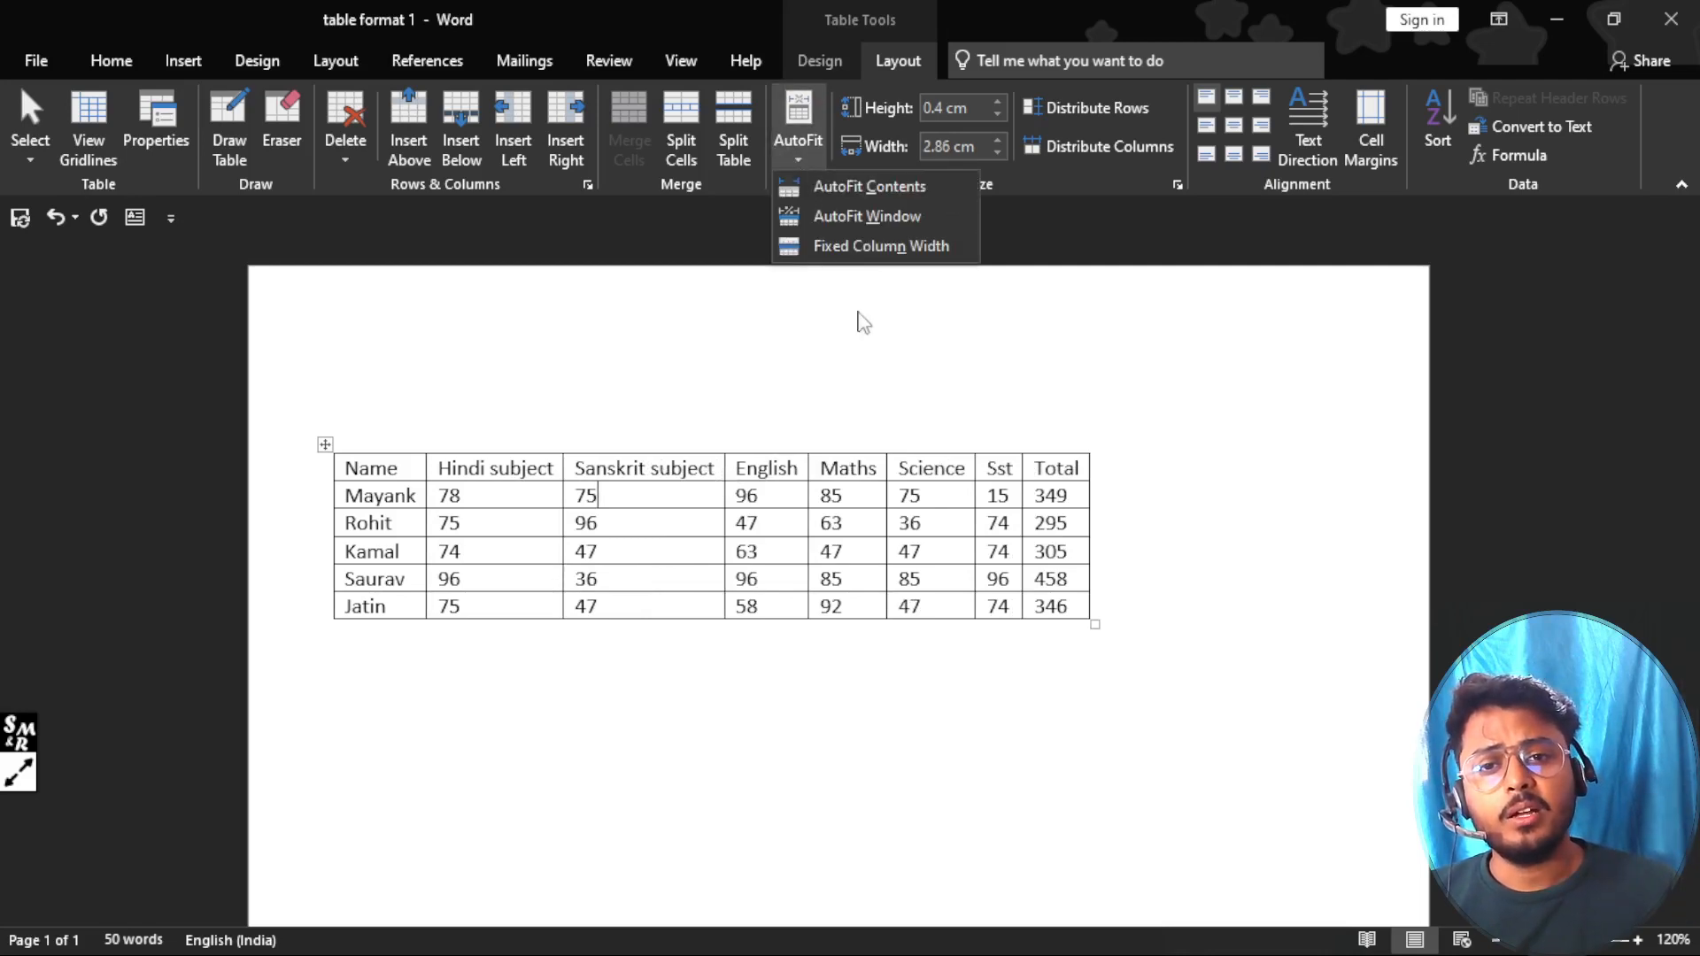
{"action": "left_click", "coordinate": [857, 249]}
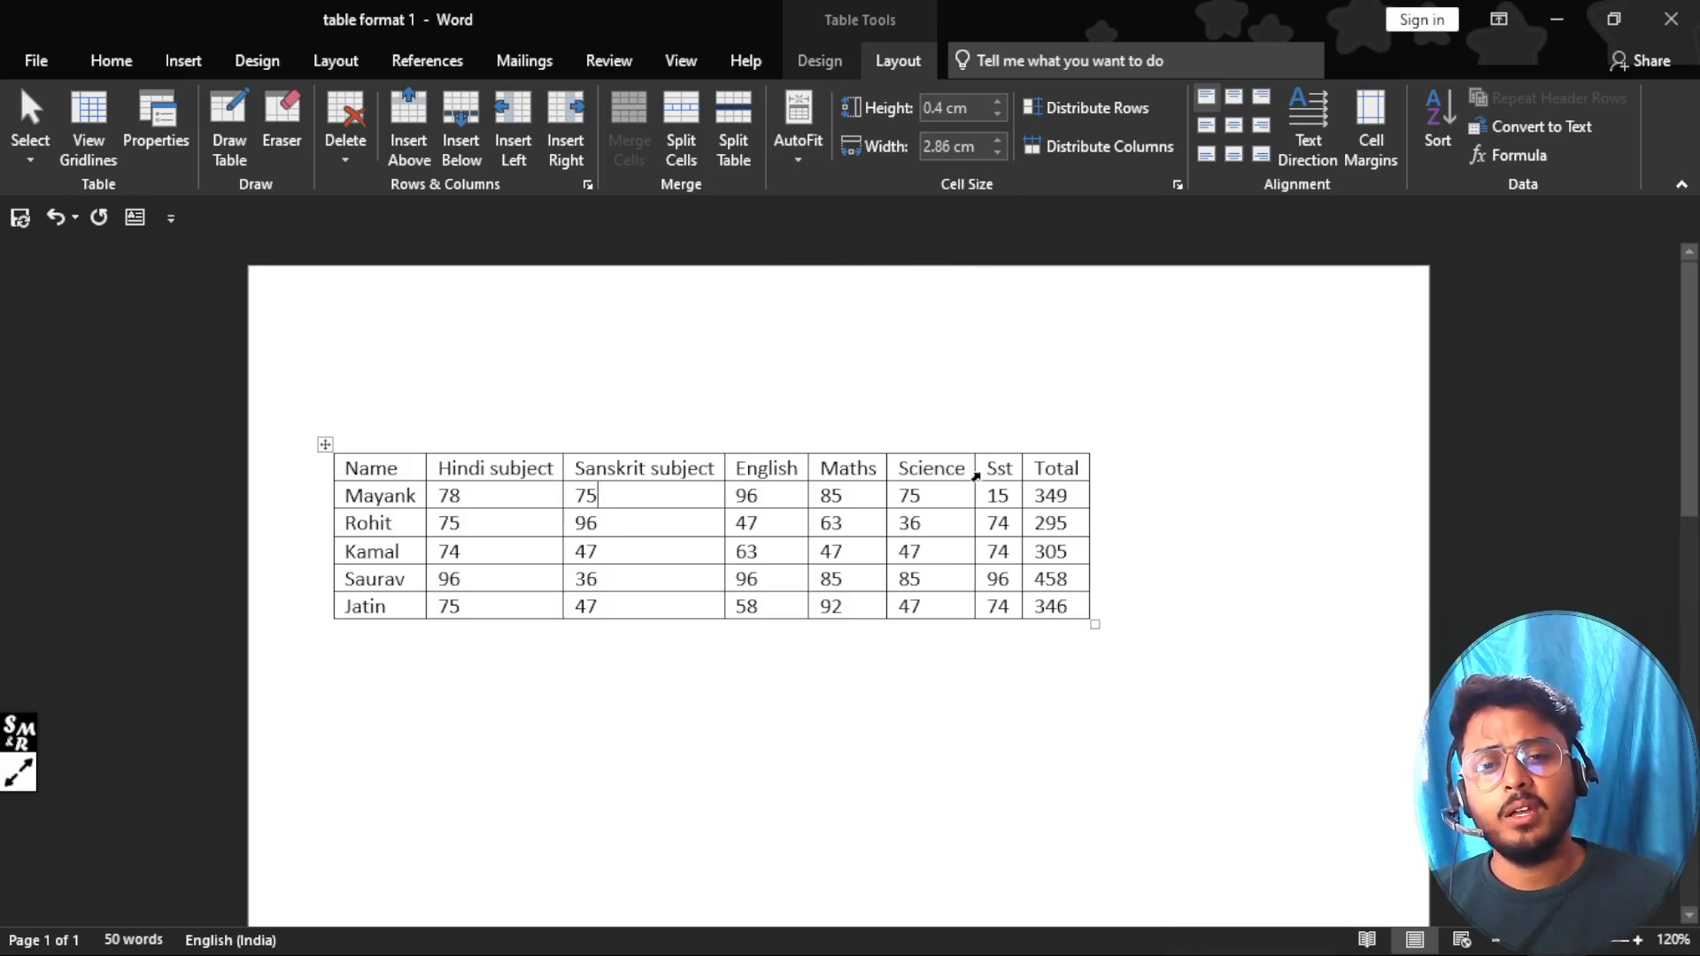
{"action": "left_click", "coordinate": [879, 470]}
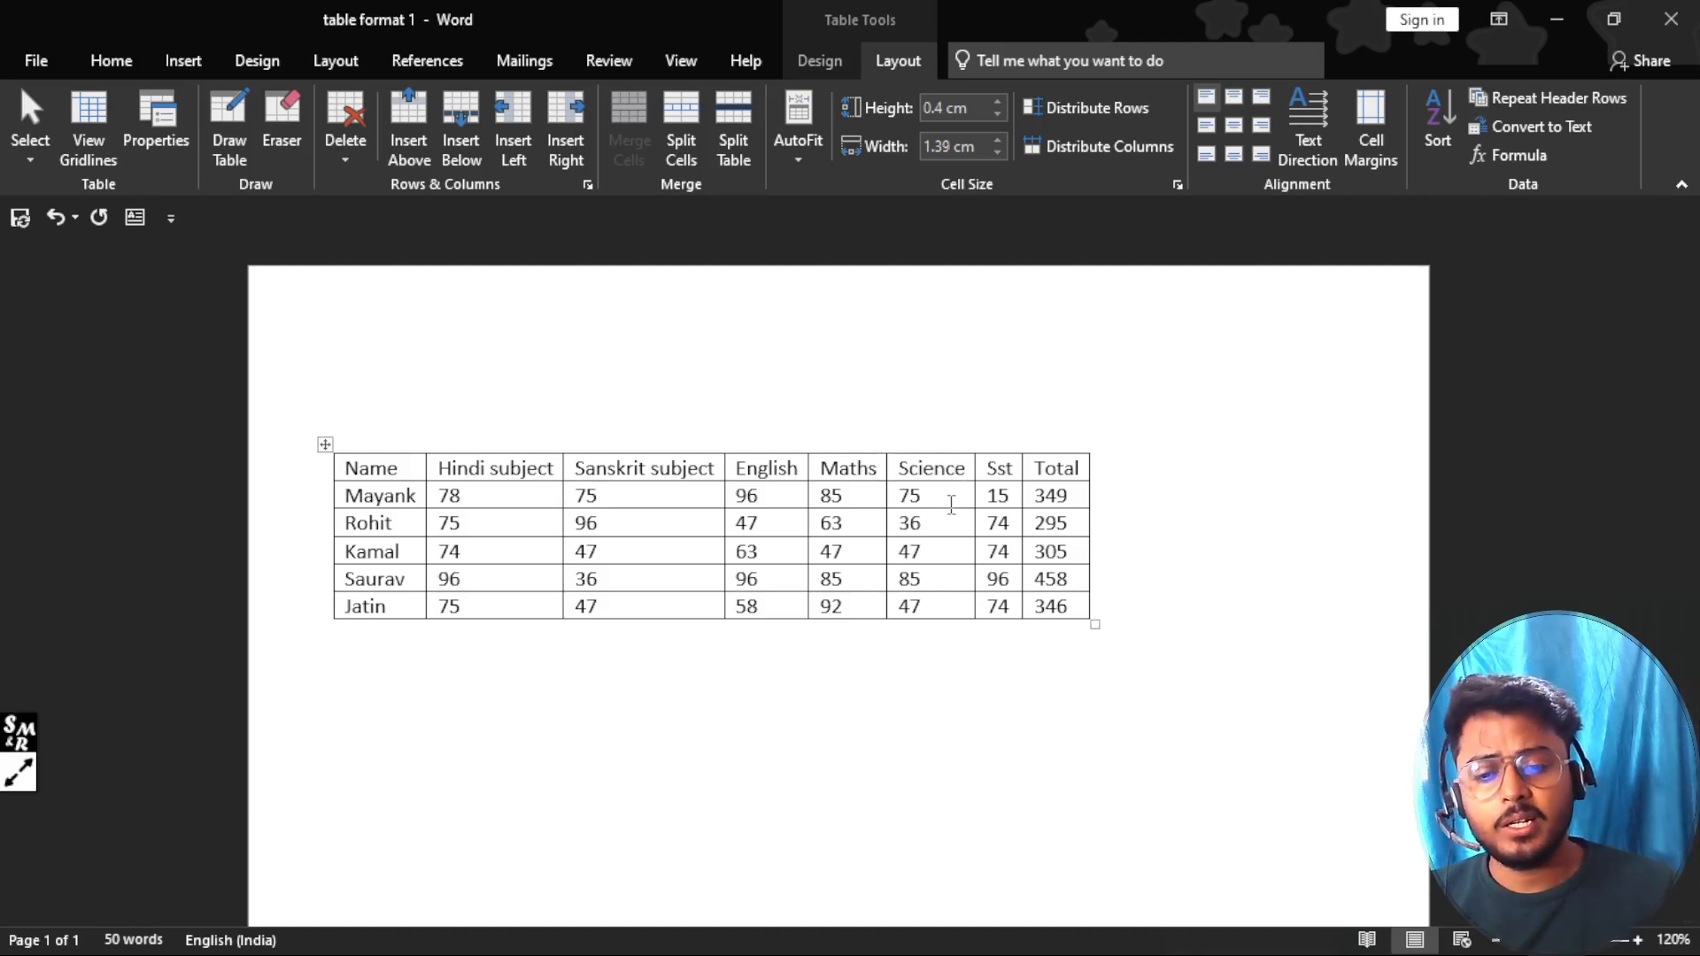
{"action": "type", "text": "su"}
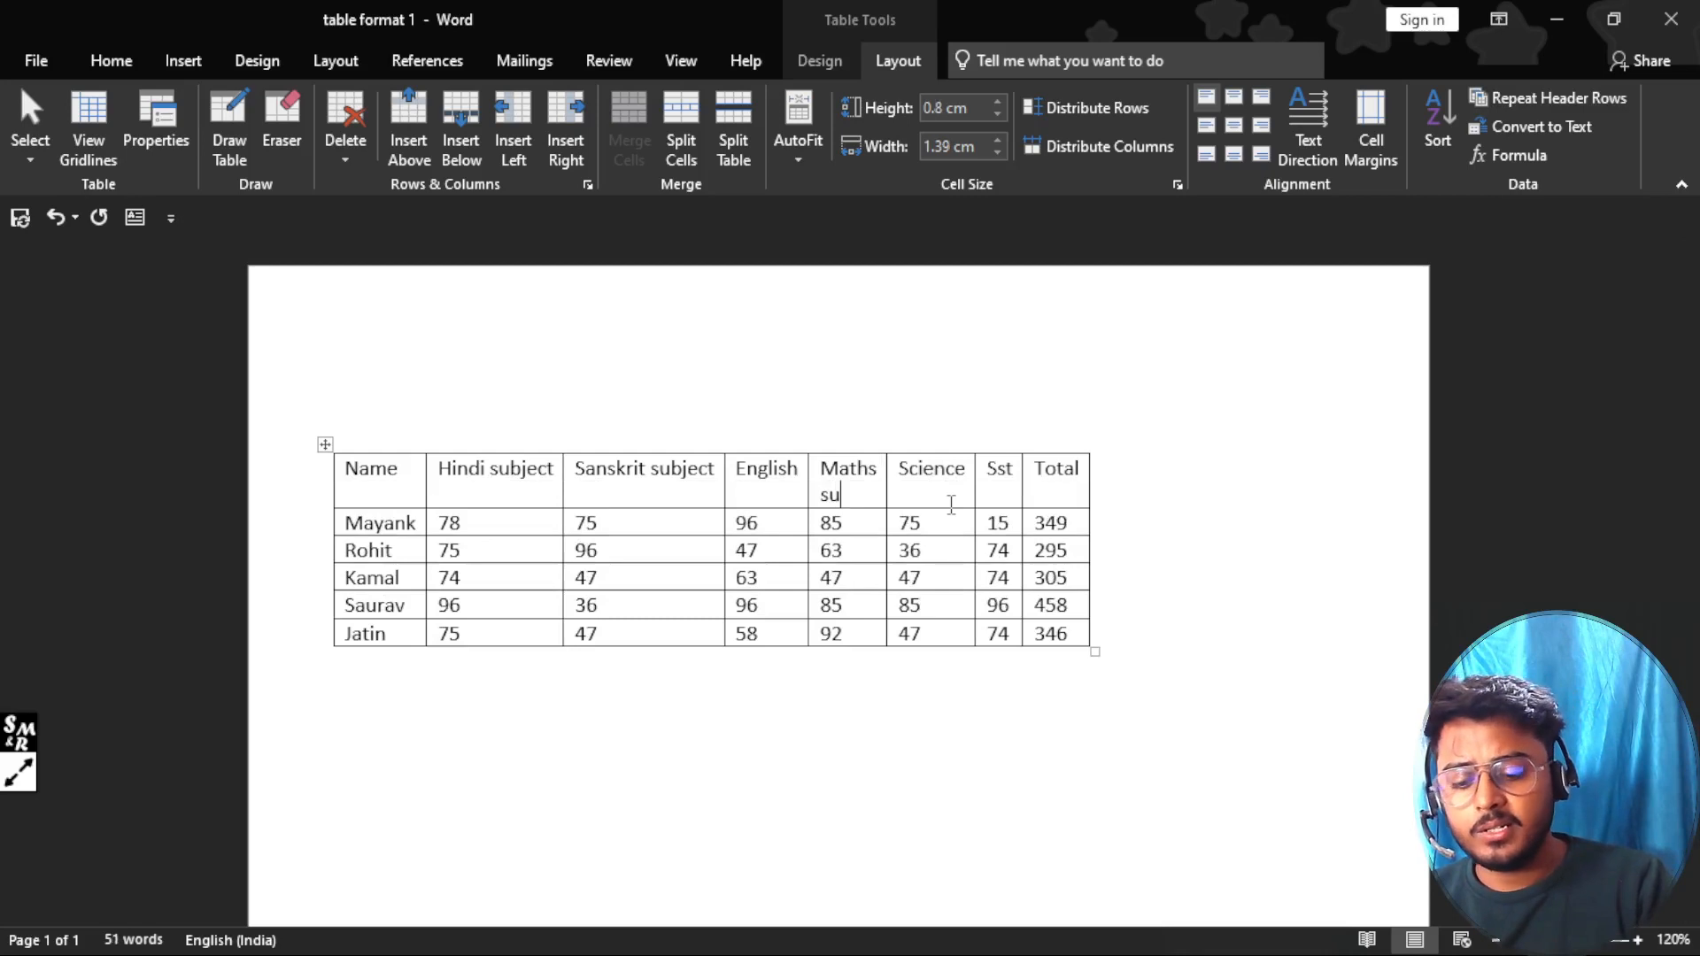
{"action": "type", "text": "bject"}
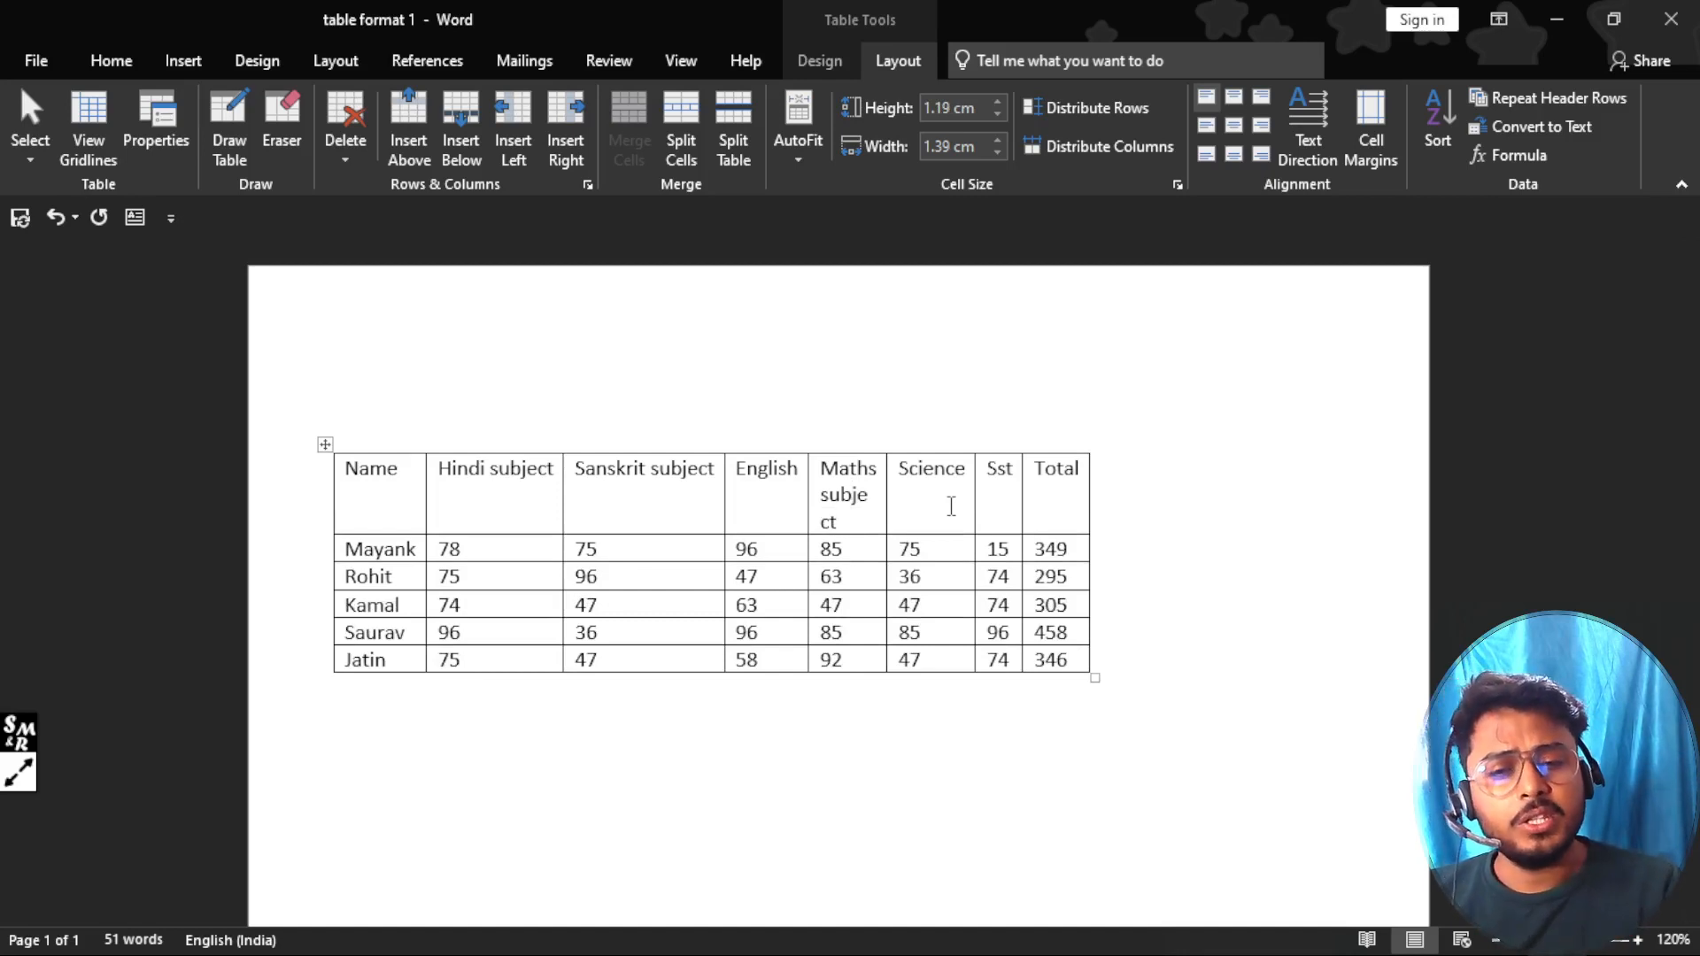
{"action": "type", "text": "skadlskjfsdfjl"}
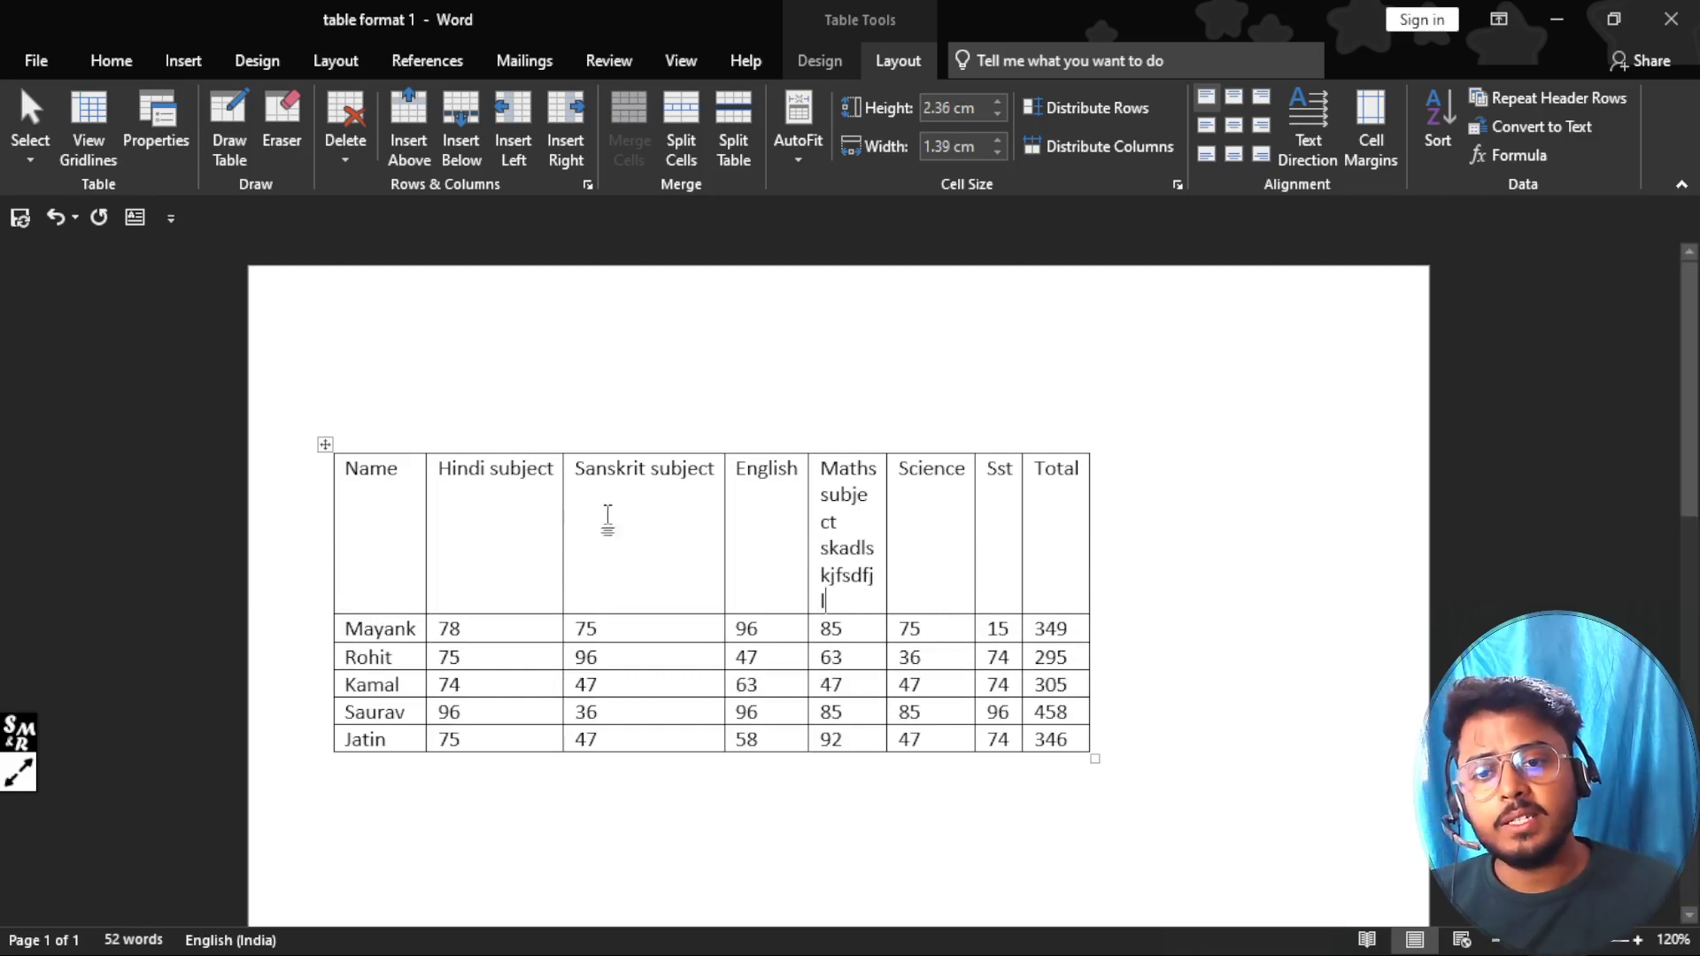
Step: Replace the word "subject" in the Sanskrit heading with the filler text "sdjfsj sdjfsdjfsjjdflk"
{"action": "left_click", "coordinate": [716, 474]}
{"action": "key", "text": "BackSpace"}
{"action": "key", "text": "BackSpace"}
{"action": "key", "text": "BackSpace"}
{"action": "key", "text": "BackSpace"}
{"action": "key", "text": "BackSpace"}
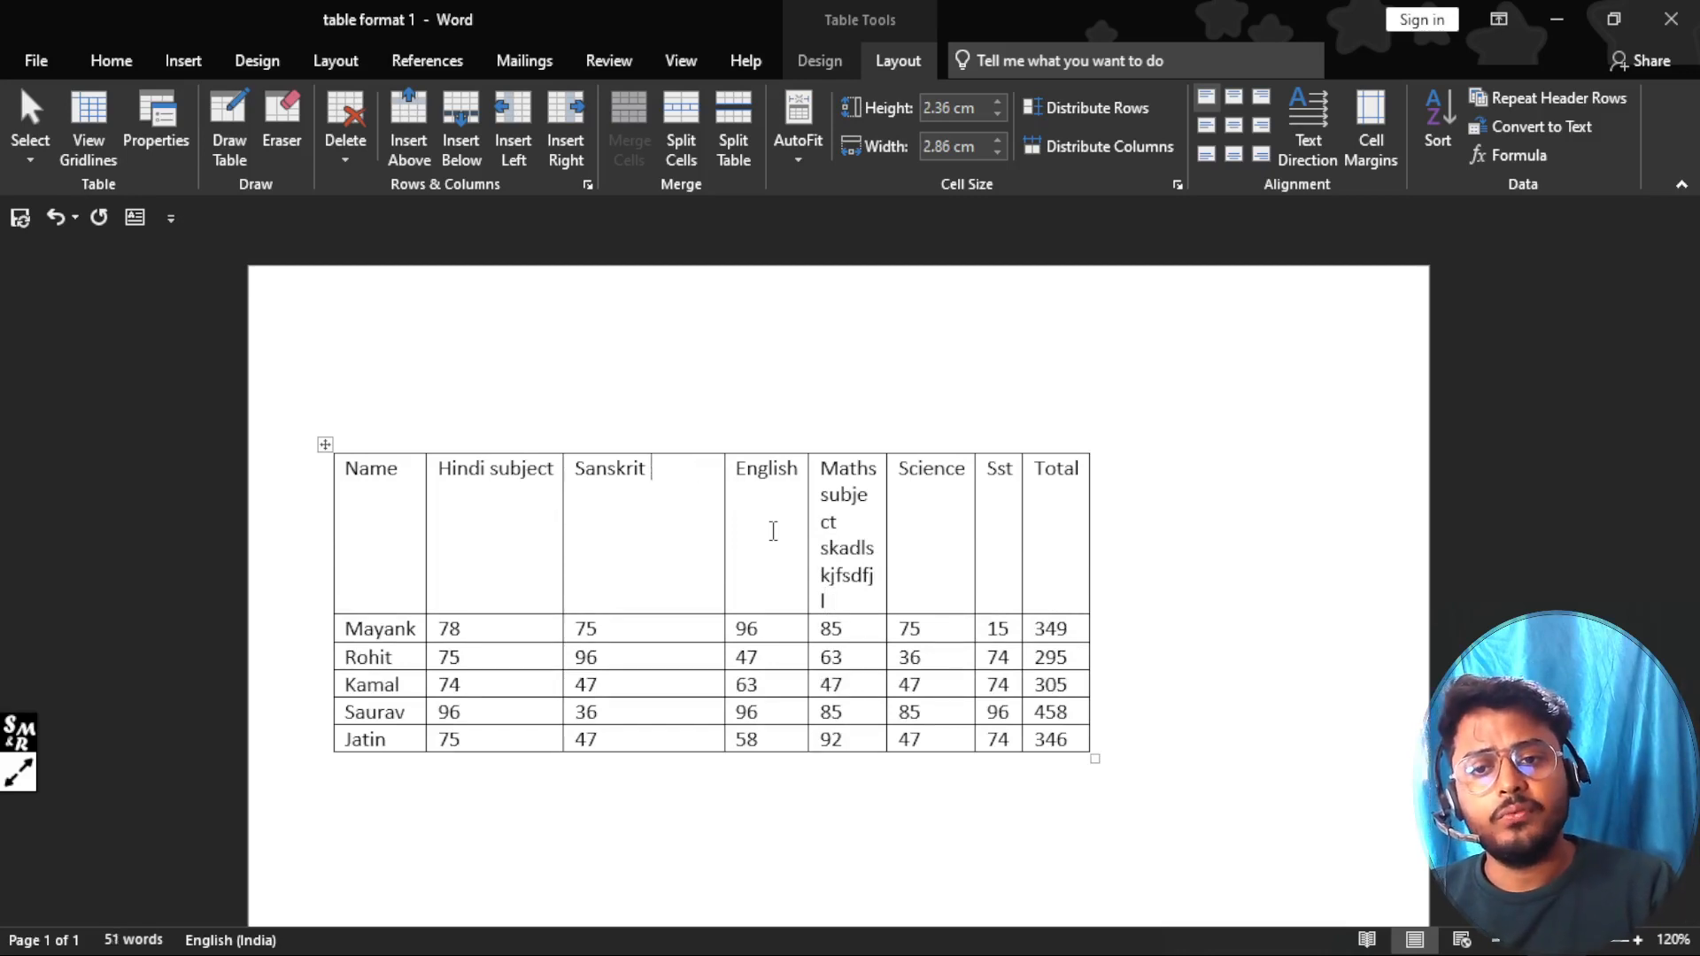
{"action": "type", "text": "sdjfsj"}
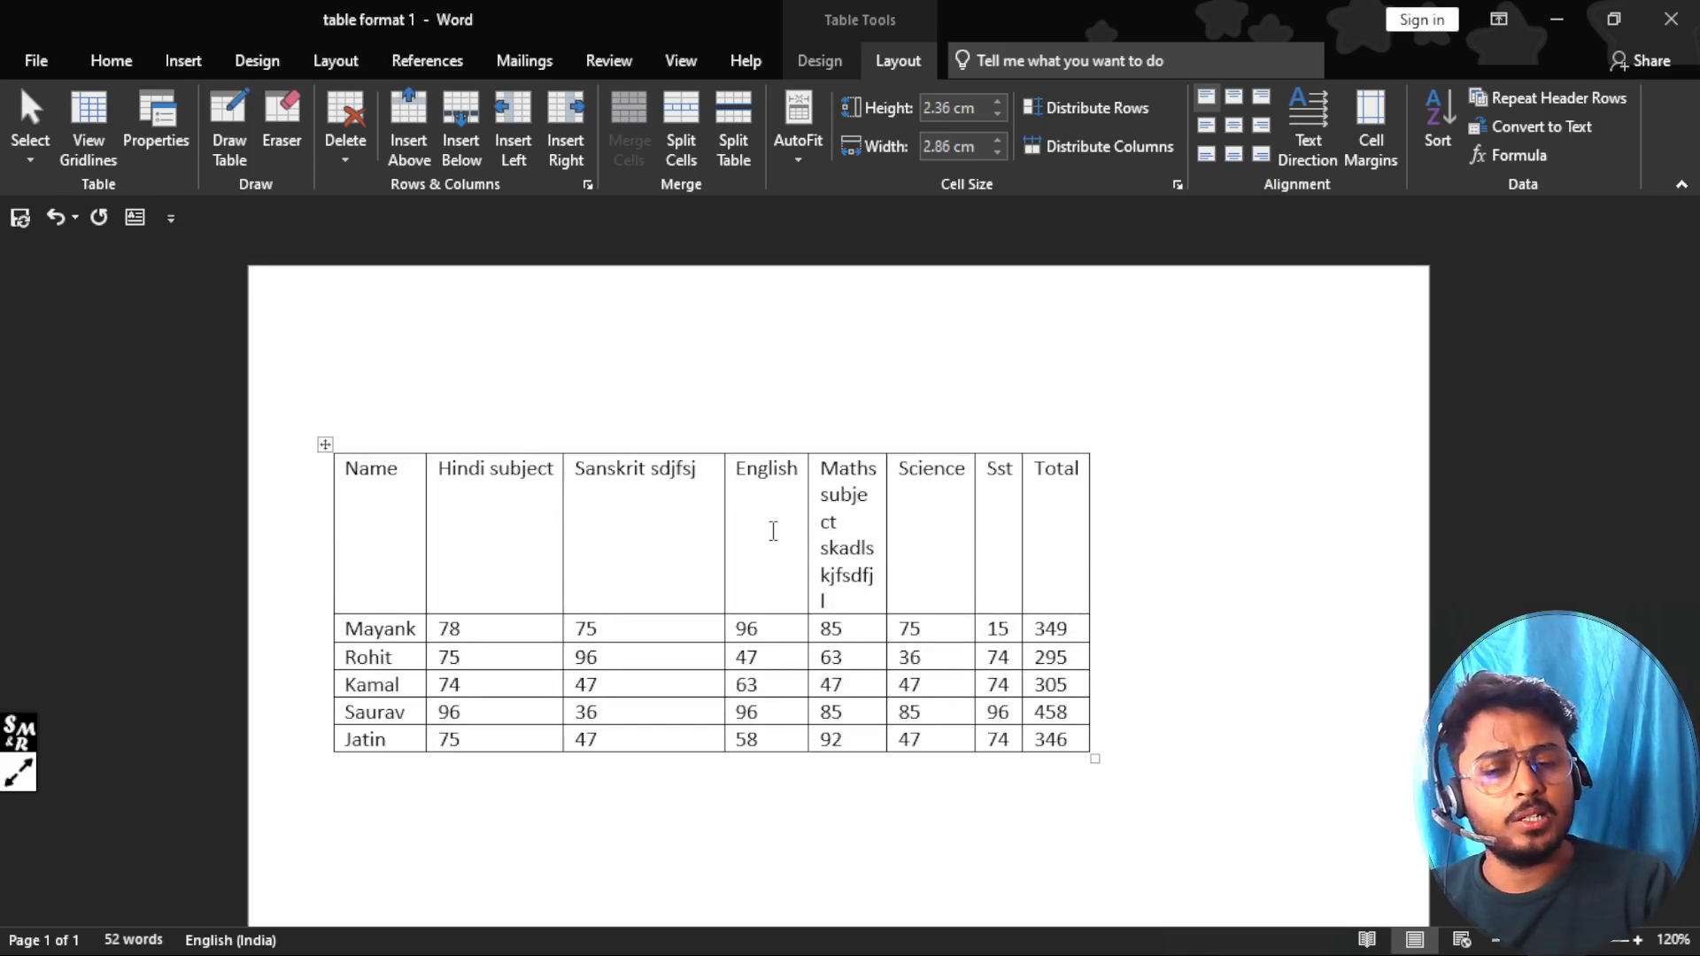
{"action": "type", "text": " sdjfsdjfsjjdflk"}
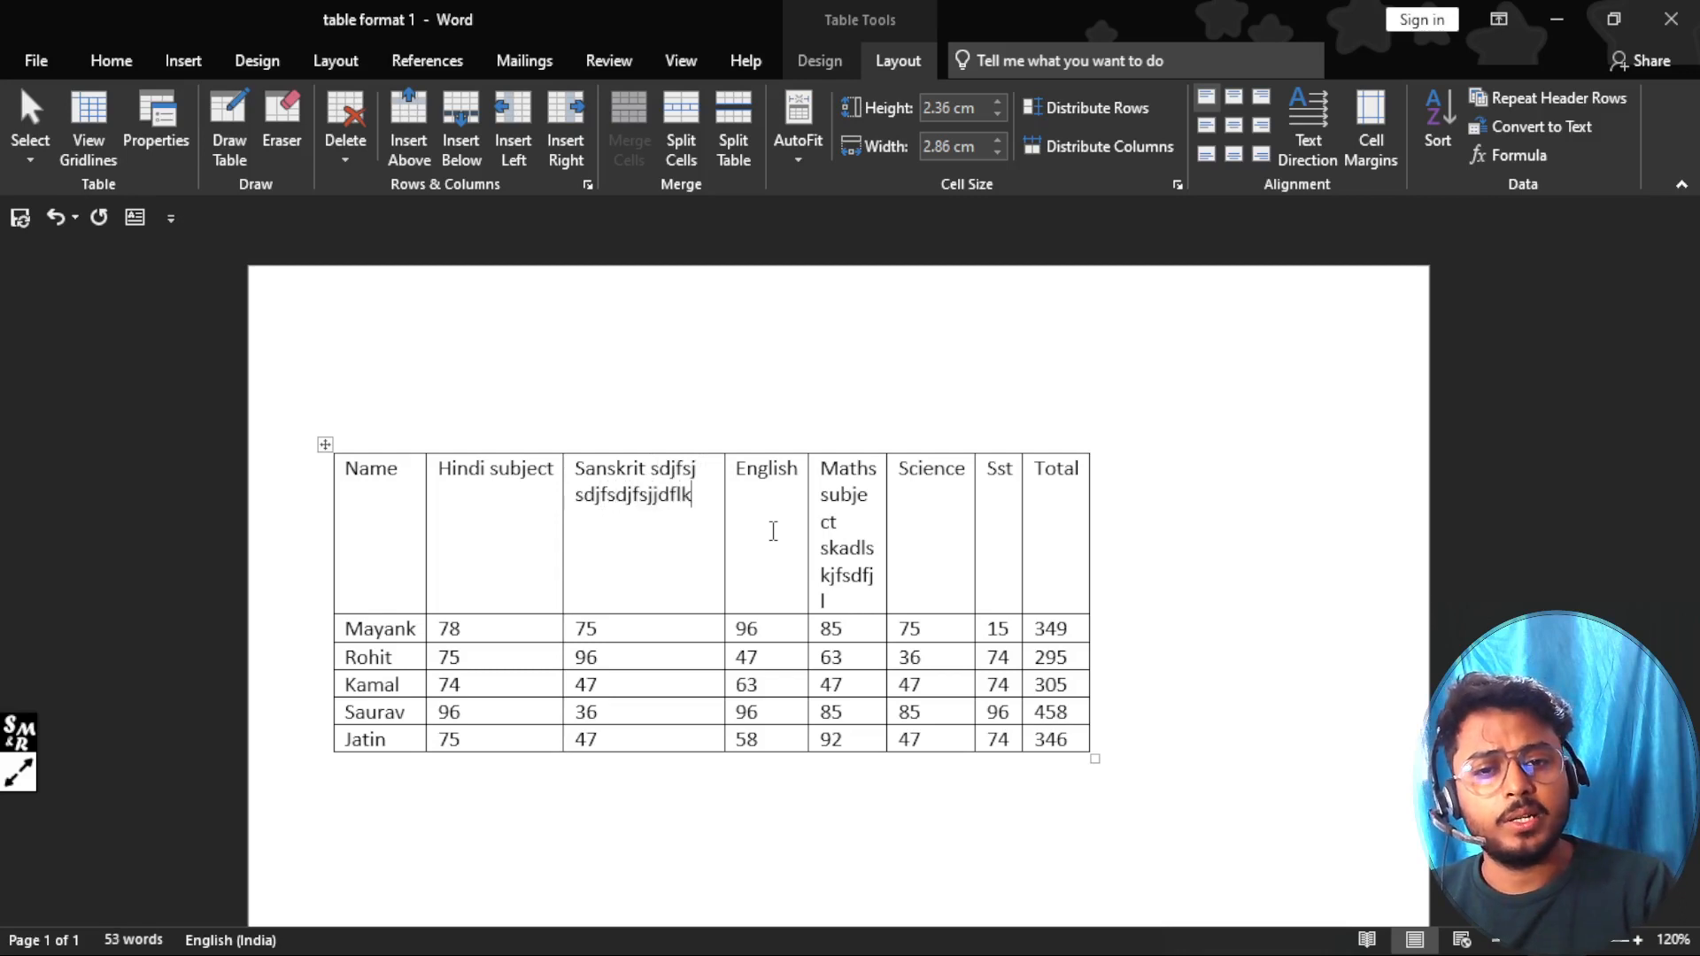
Step: Add filler text to three more headings: "sdflksjdflkj askjdflk" to Science, "sadfsa" to Sst and "sdfsd" to Name
{"action": "left_click", "coordinate": [970, 479]}
{"action": "type", "text": "sdflksj dflk"}
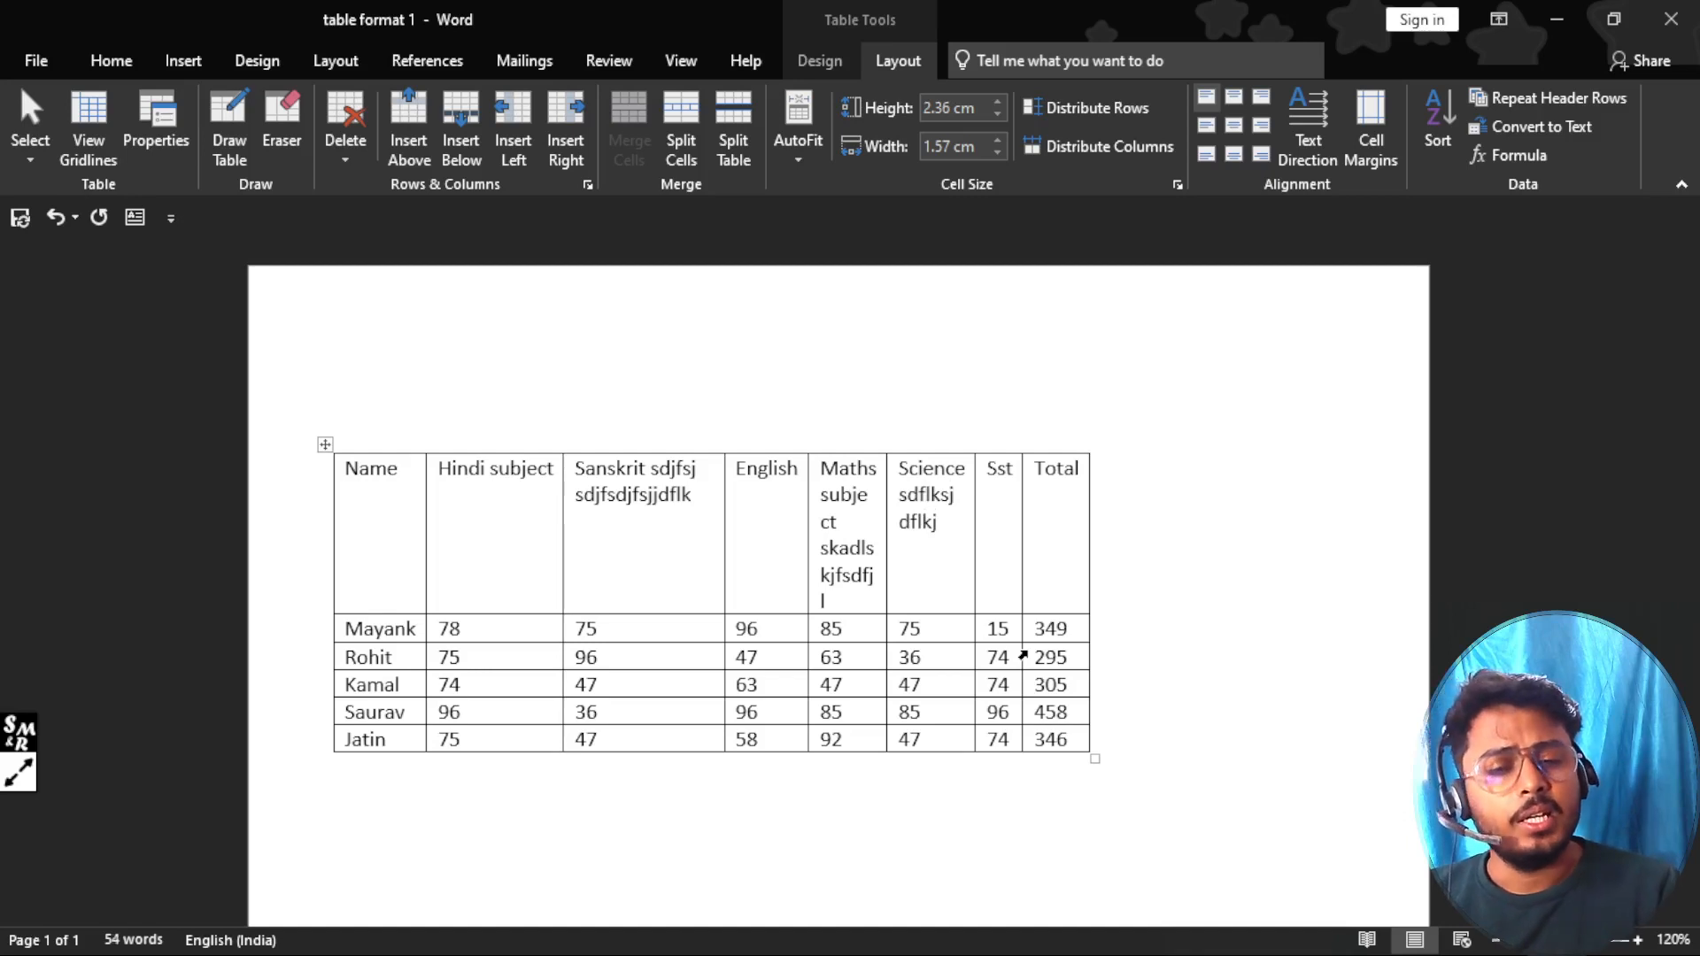
{"action": "type", "text": "j askjdflk"}
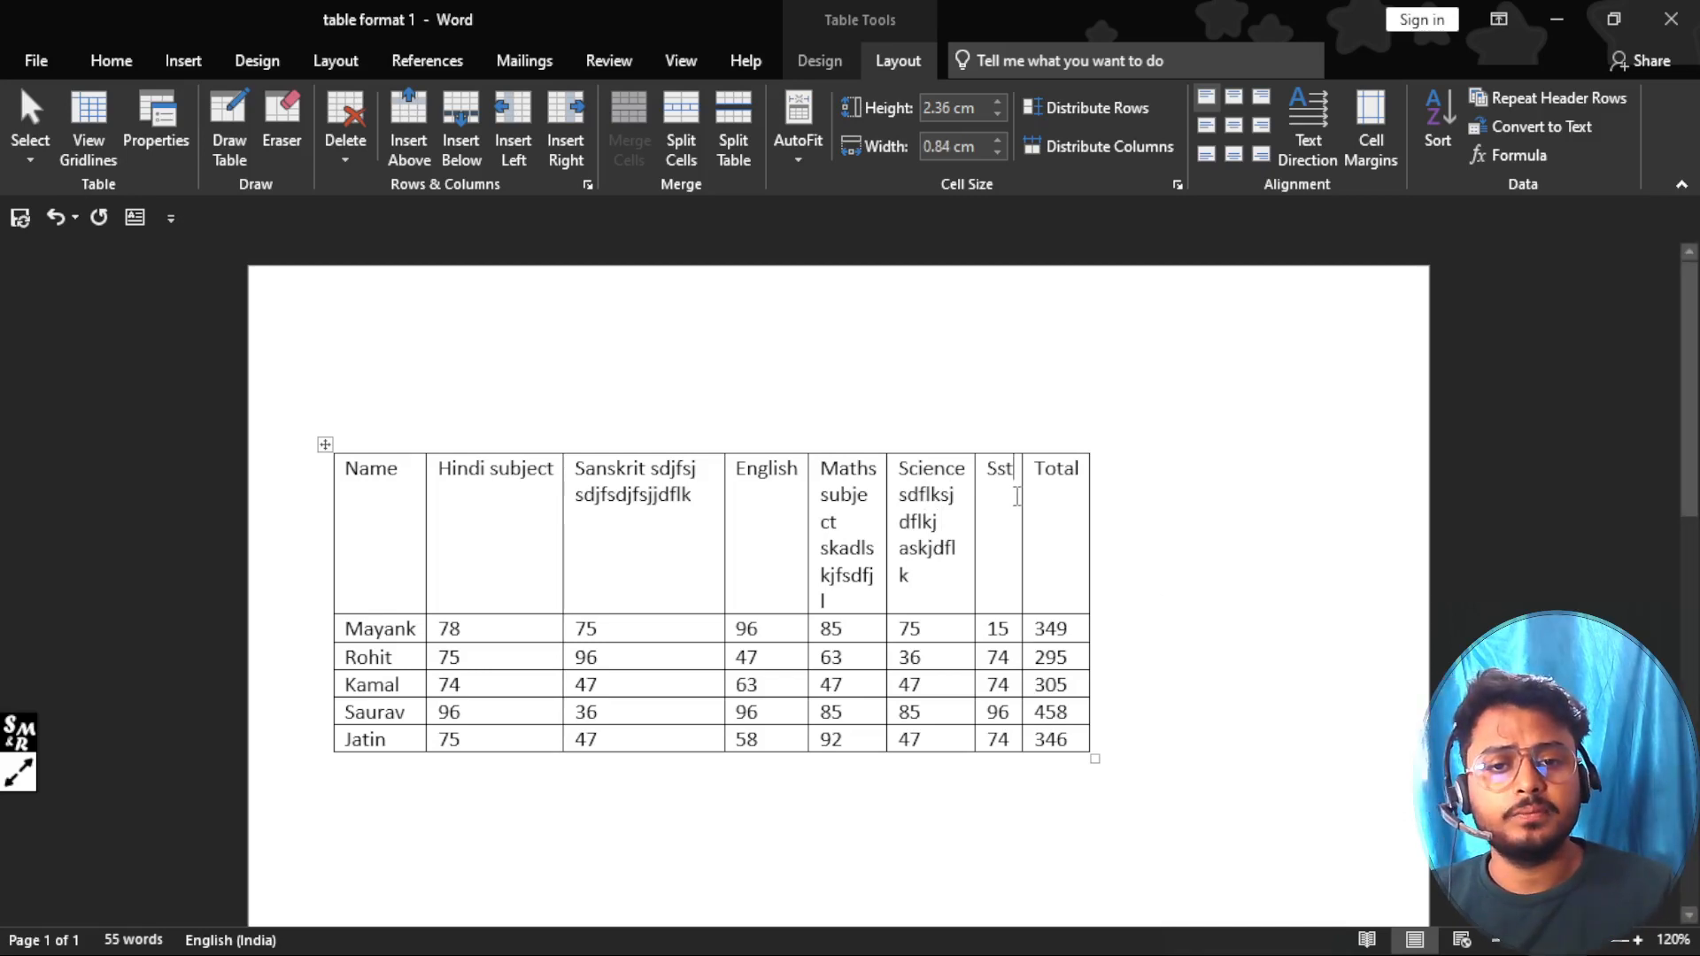
{"action": "type", "text": " sa df sa"}
{"action": "left_click", "coordinate": [403, 487]}
{"action": "type", "text": "s df"}
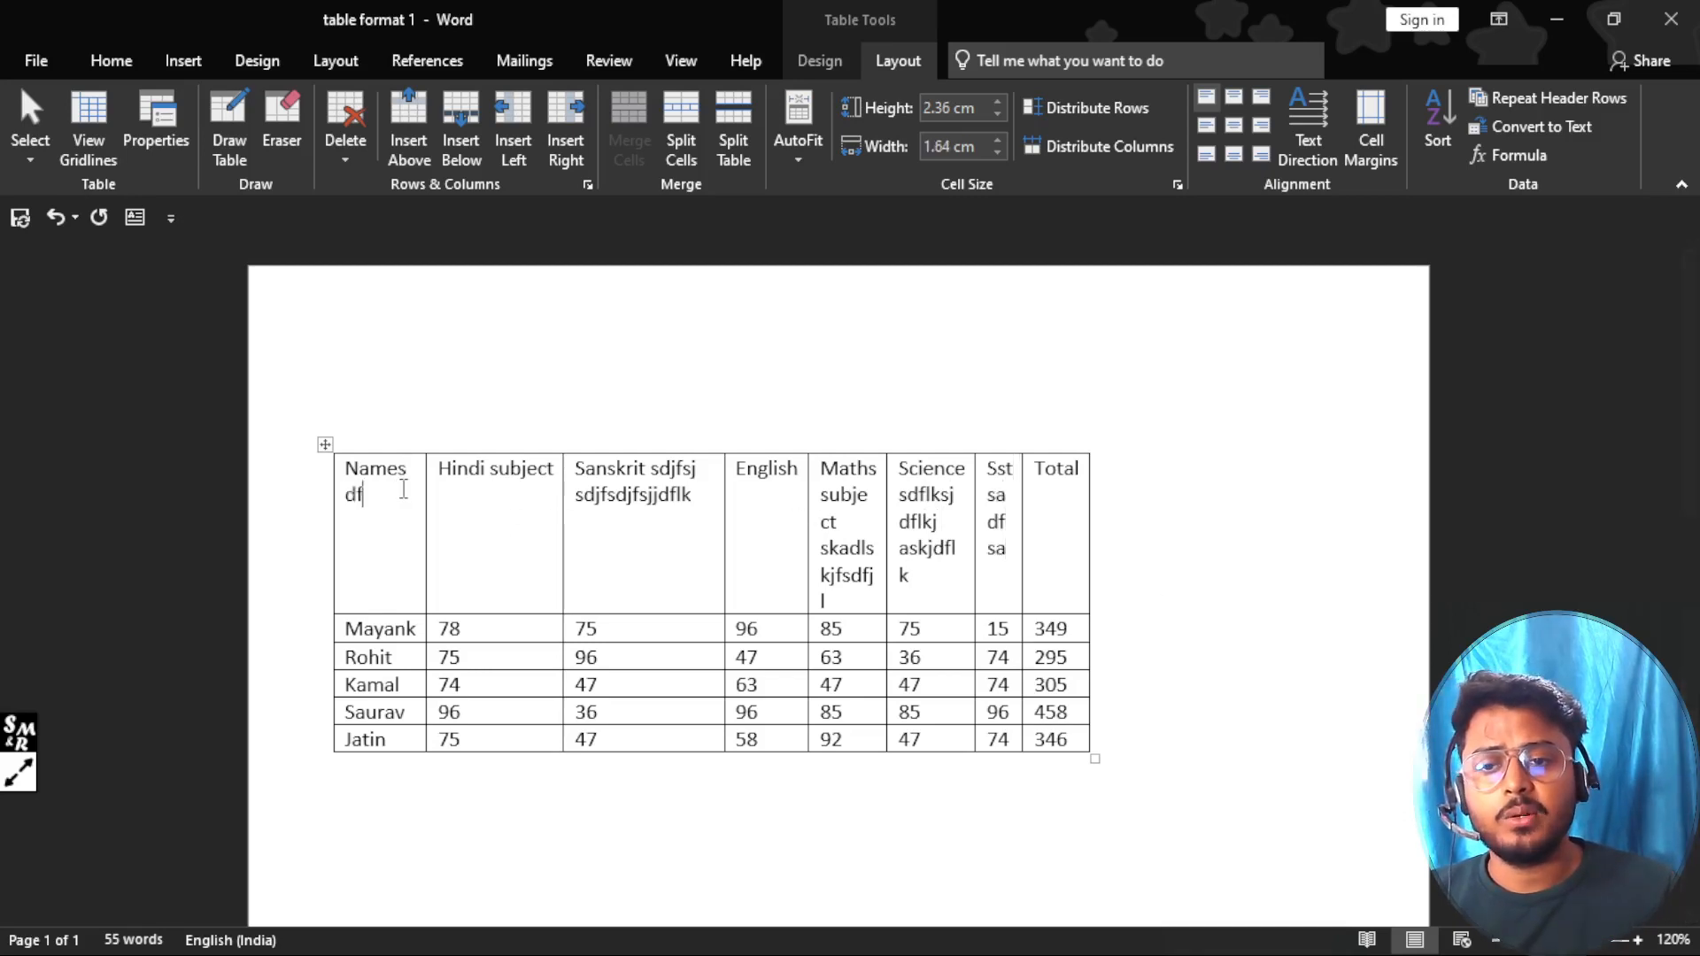
{"action": "type", "text": "sd"}
Step: Apply AutoFit Contents and AutoFit Window to the table with the filler headings, and show the Fixed Column Width option again
{"action": "left_click", "coordinate": [807, 157]}
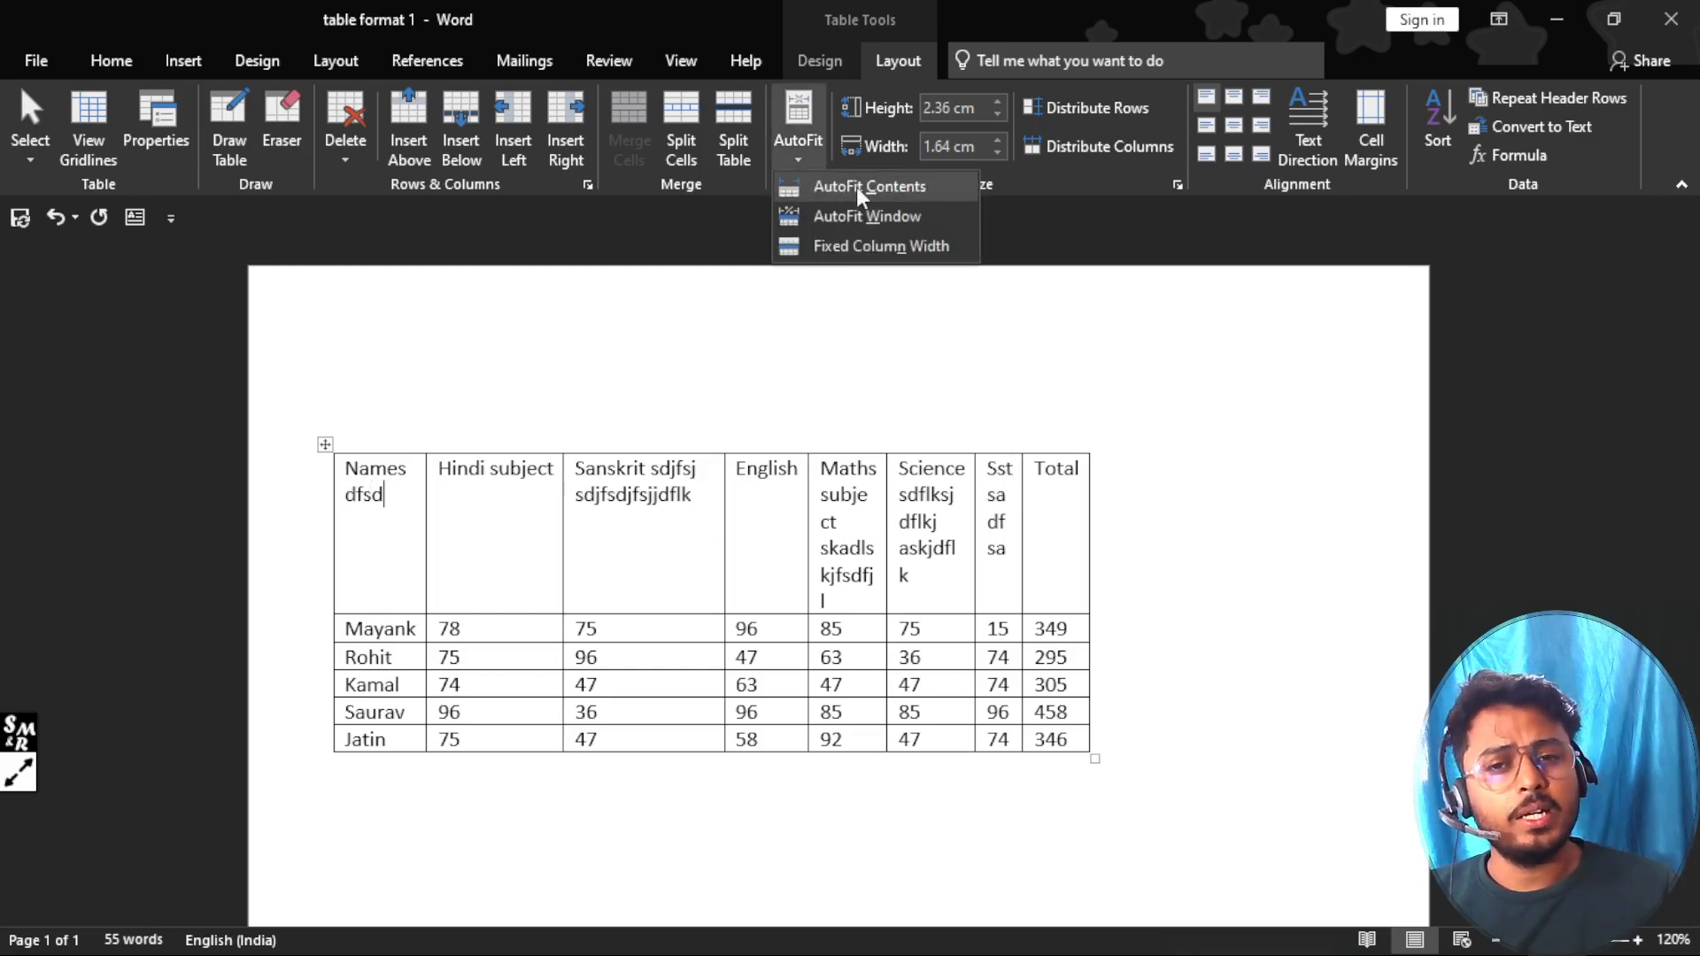
{"action": "left_click", "coordinate": [857, 187]}
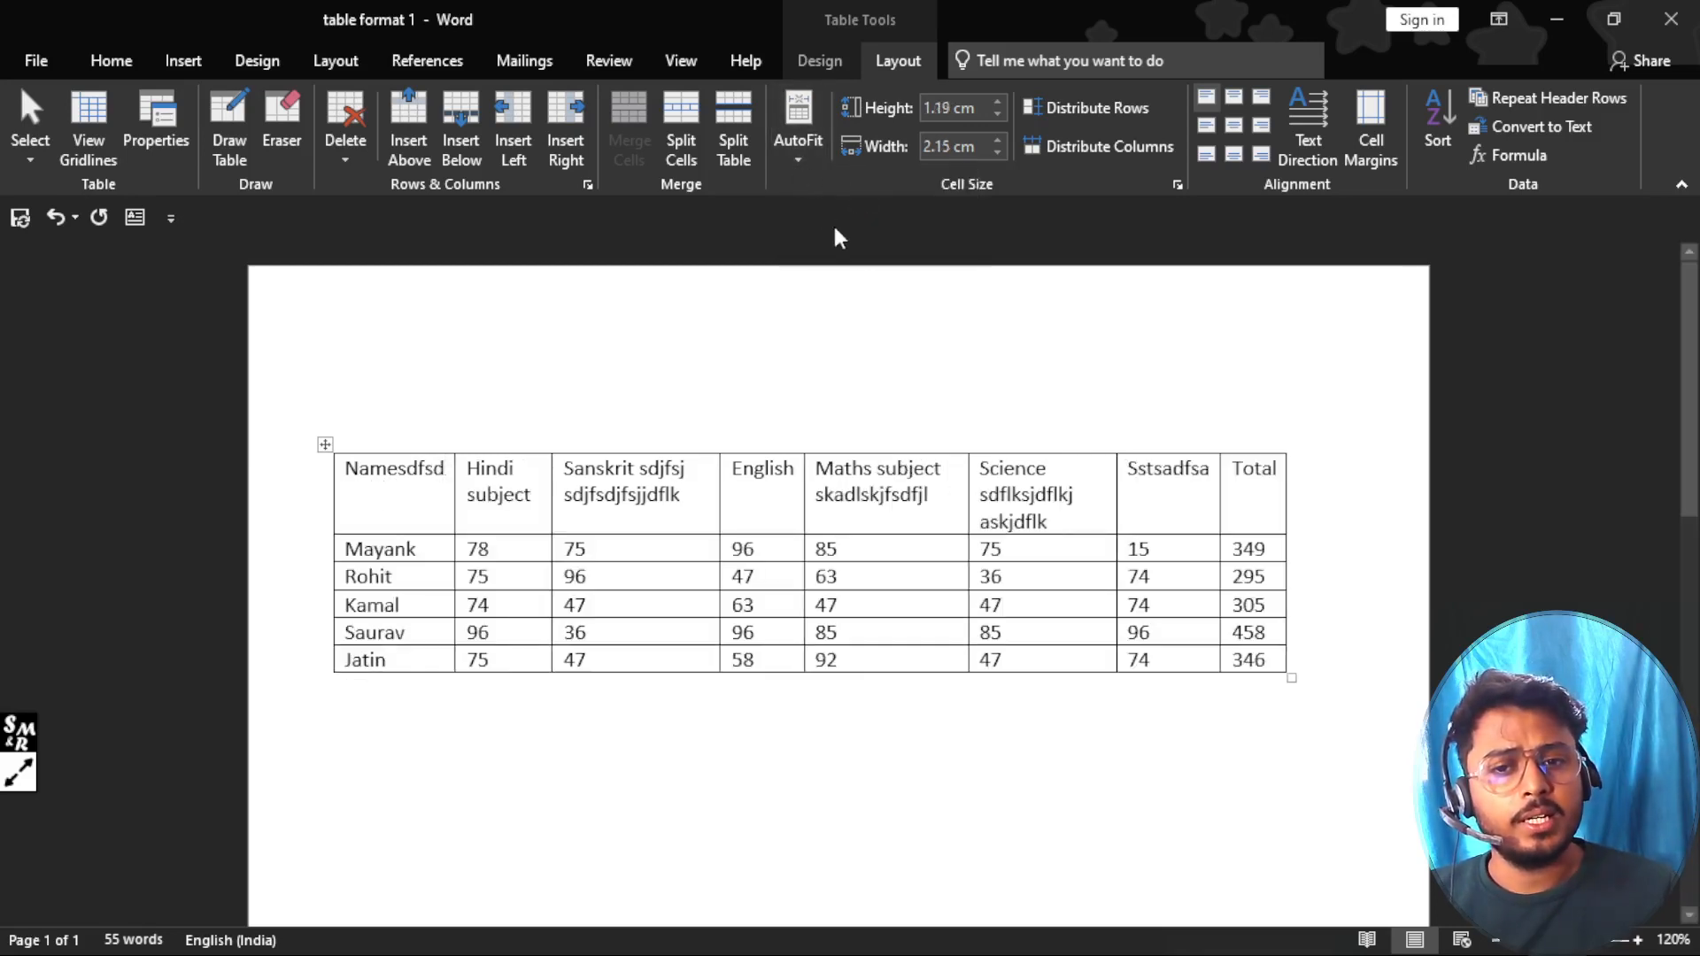
{"action": "left_click", "coordinate": [800, 133]}
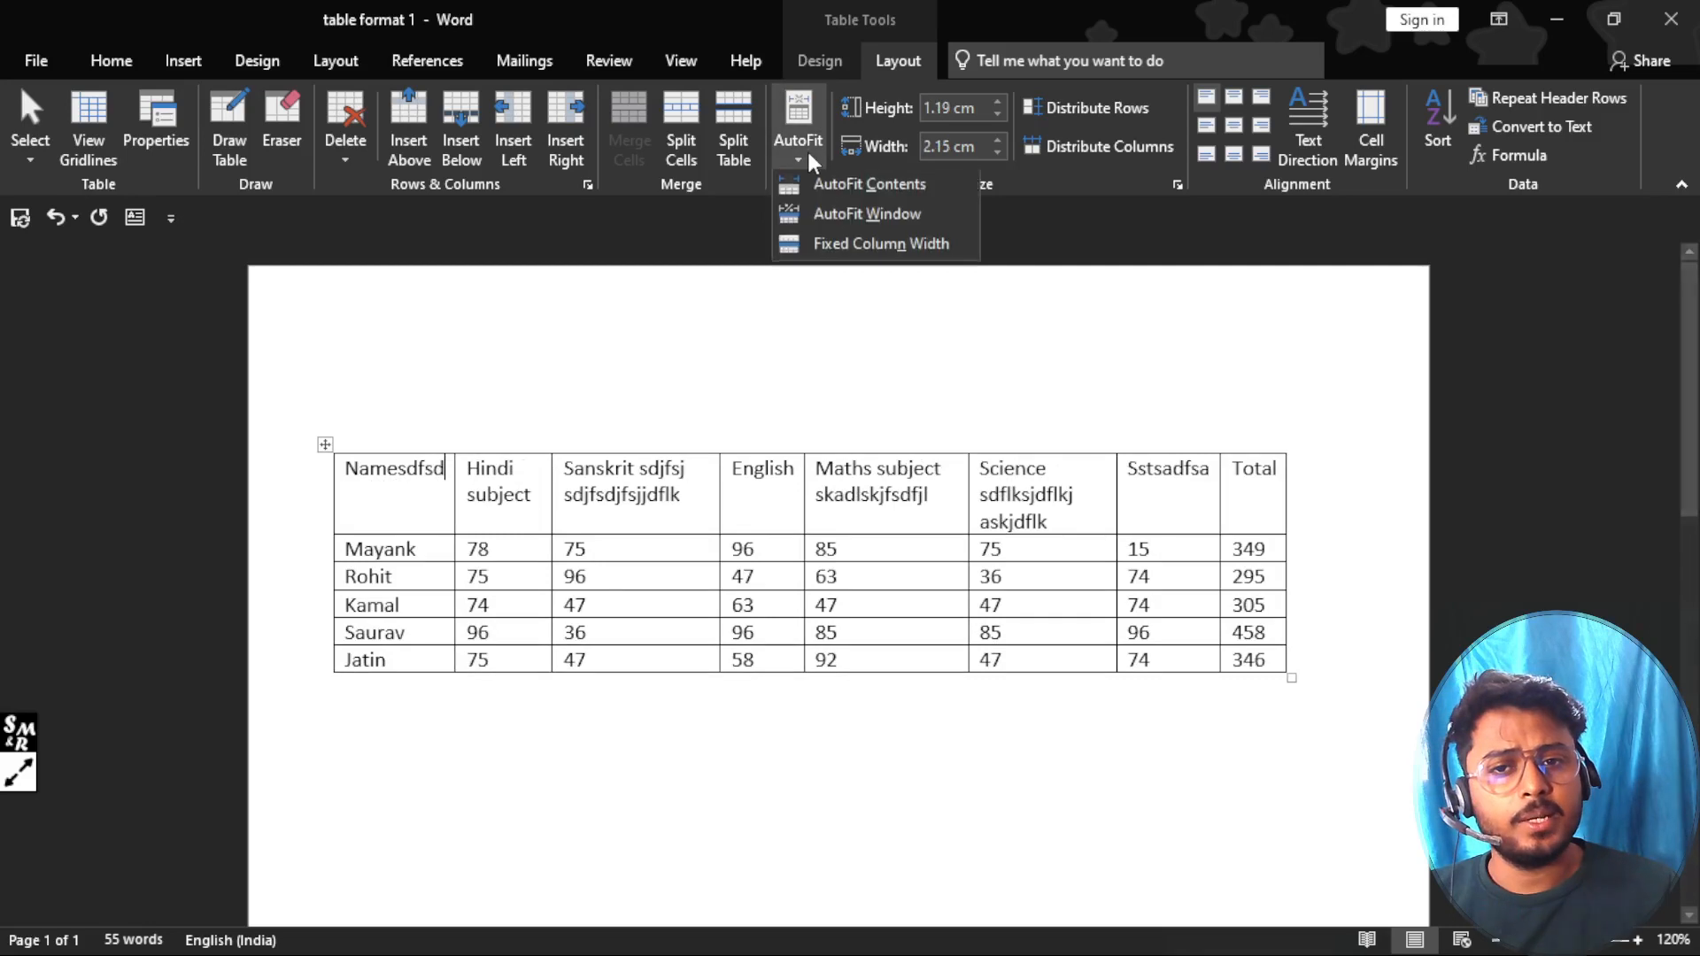
{"action": "left_click", "coordinate": [859, 217]}
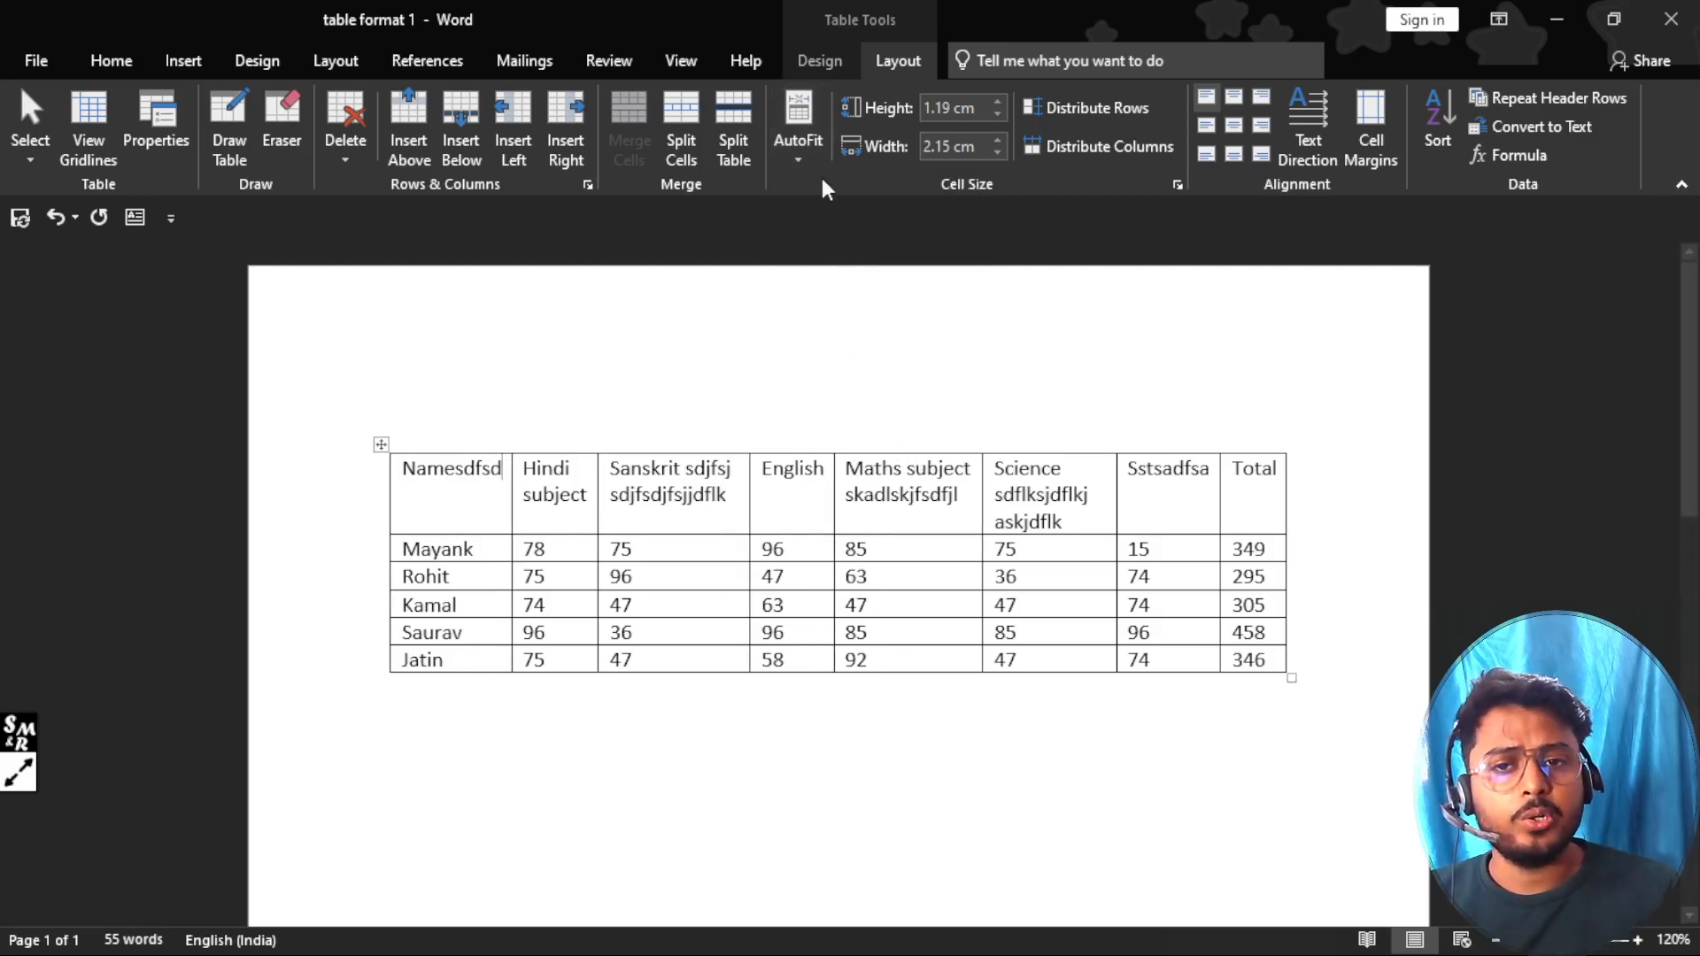
{"action": "left_click", "coordinate": [807, 155]}
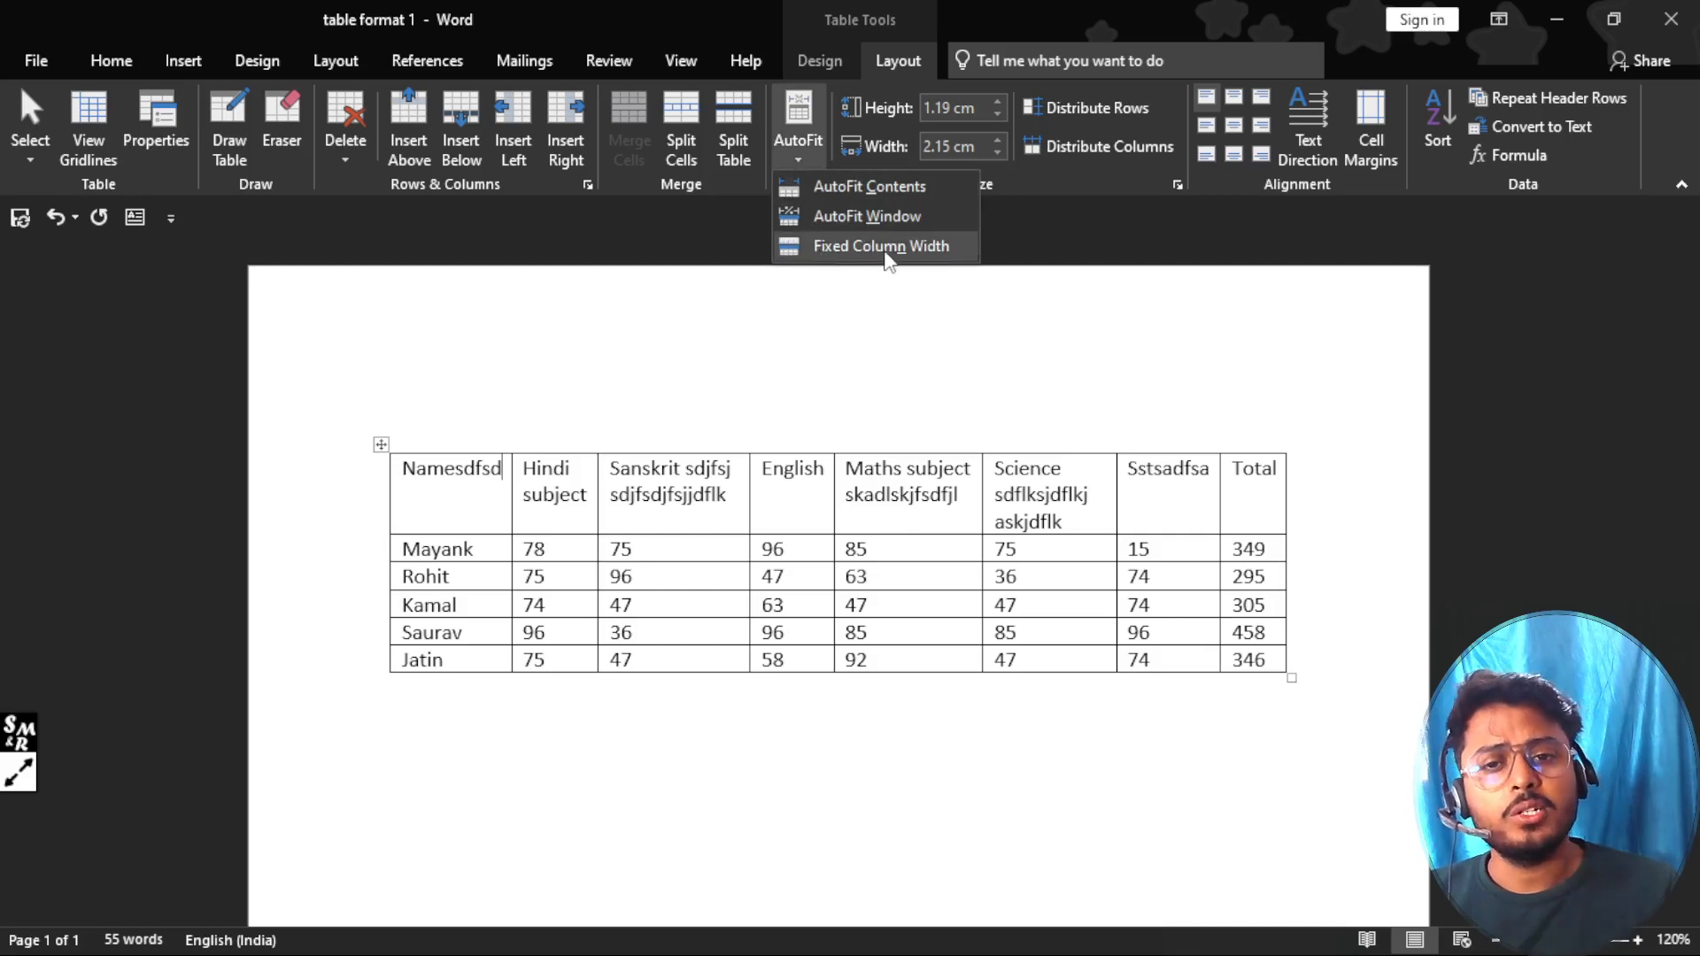
{"action": "left_click", "coordinate": [880, 300]}
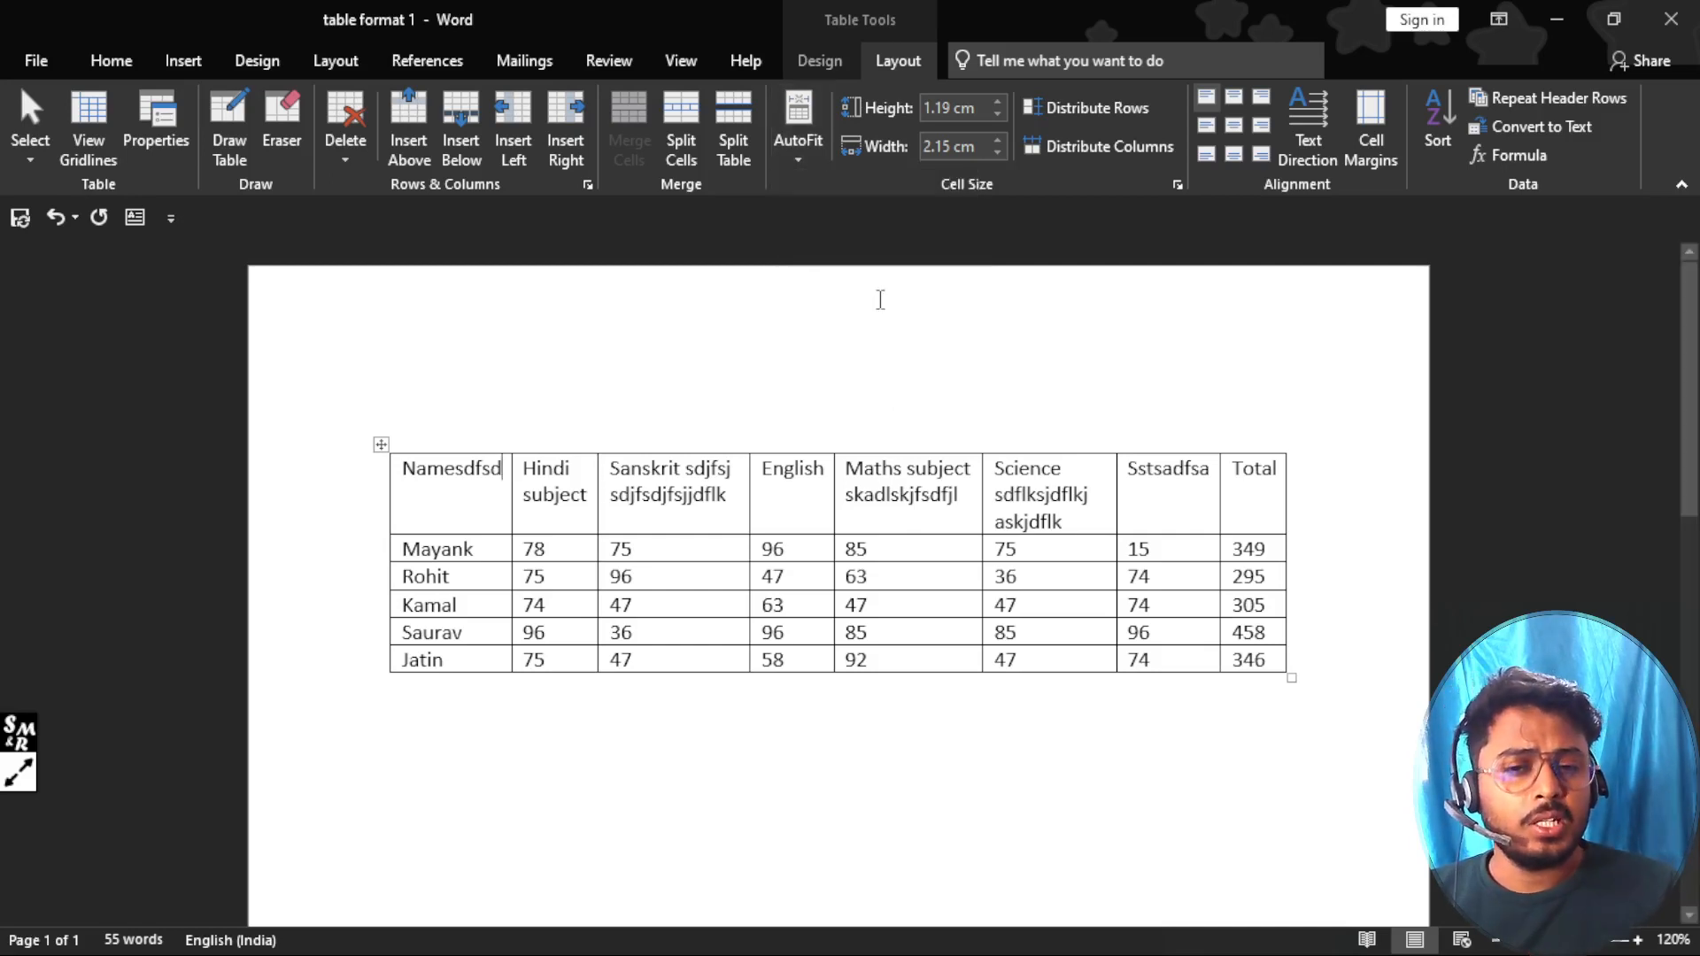
{"action": "left_click", "coordinate": [810, 159]}
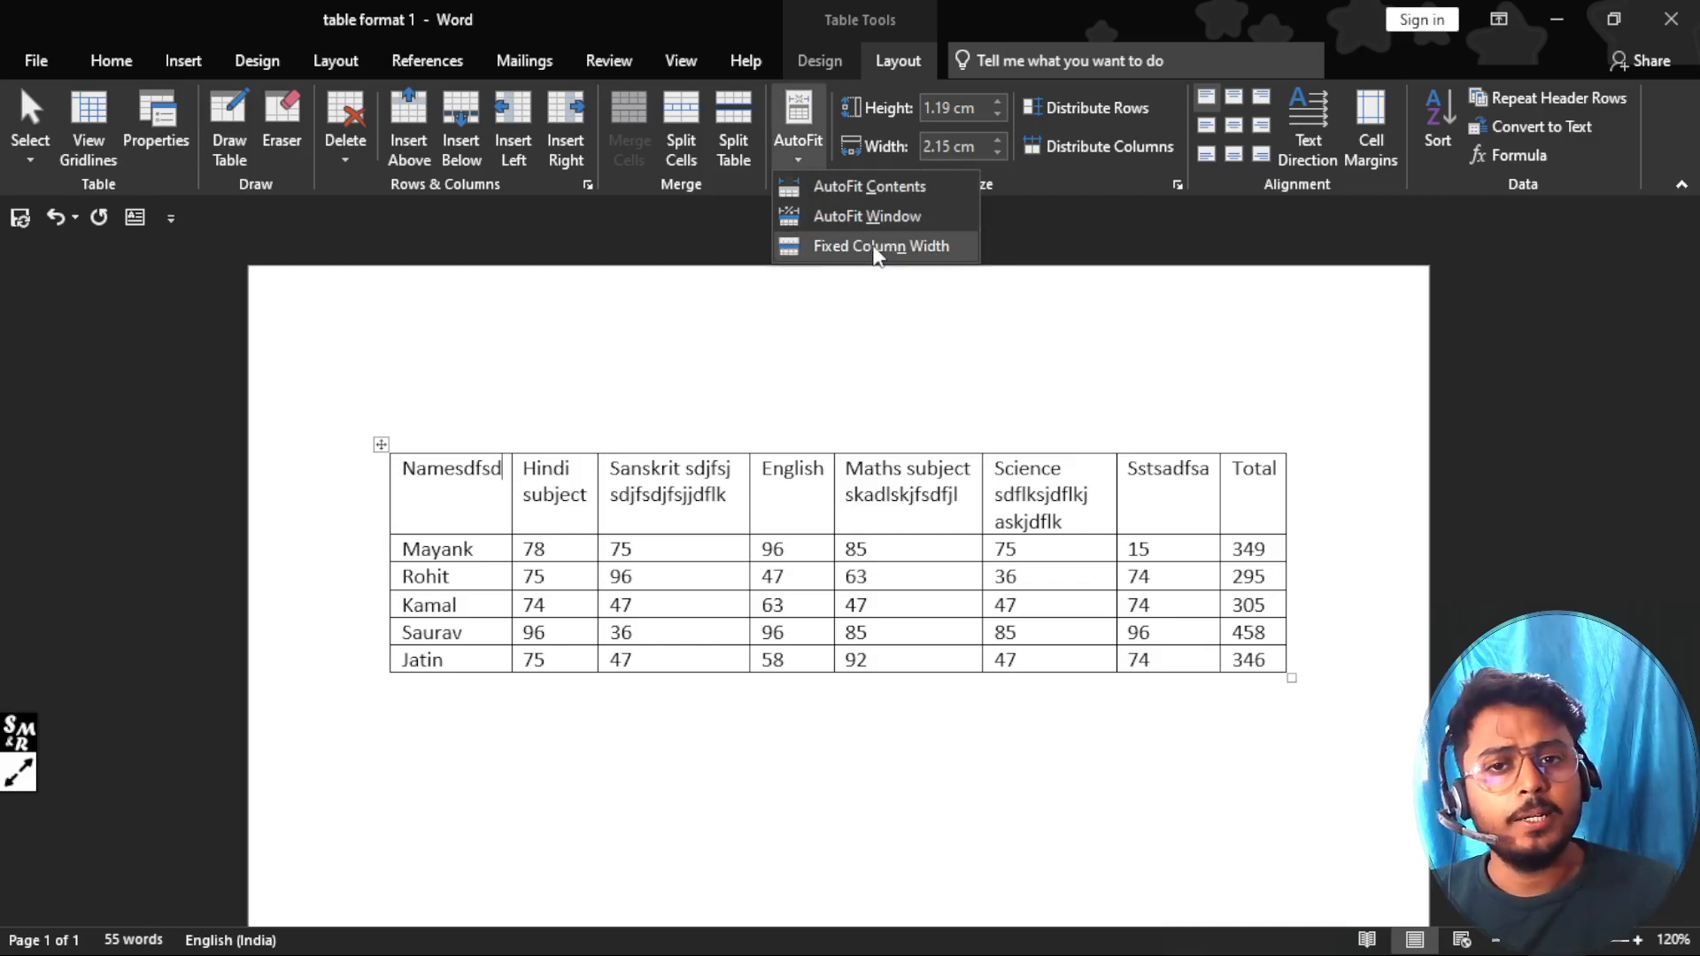
{"action": "left_click", "coordinate": [726, 485]}
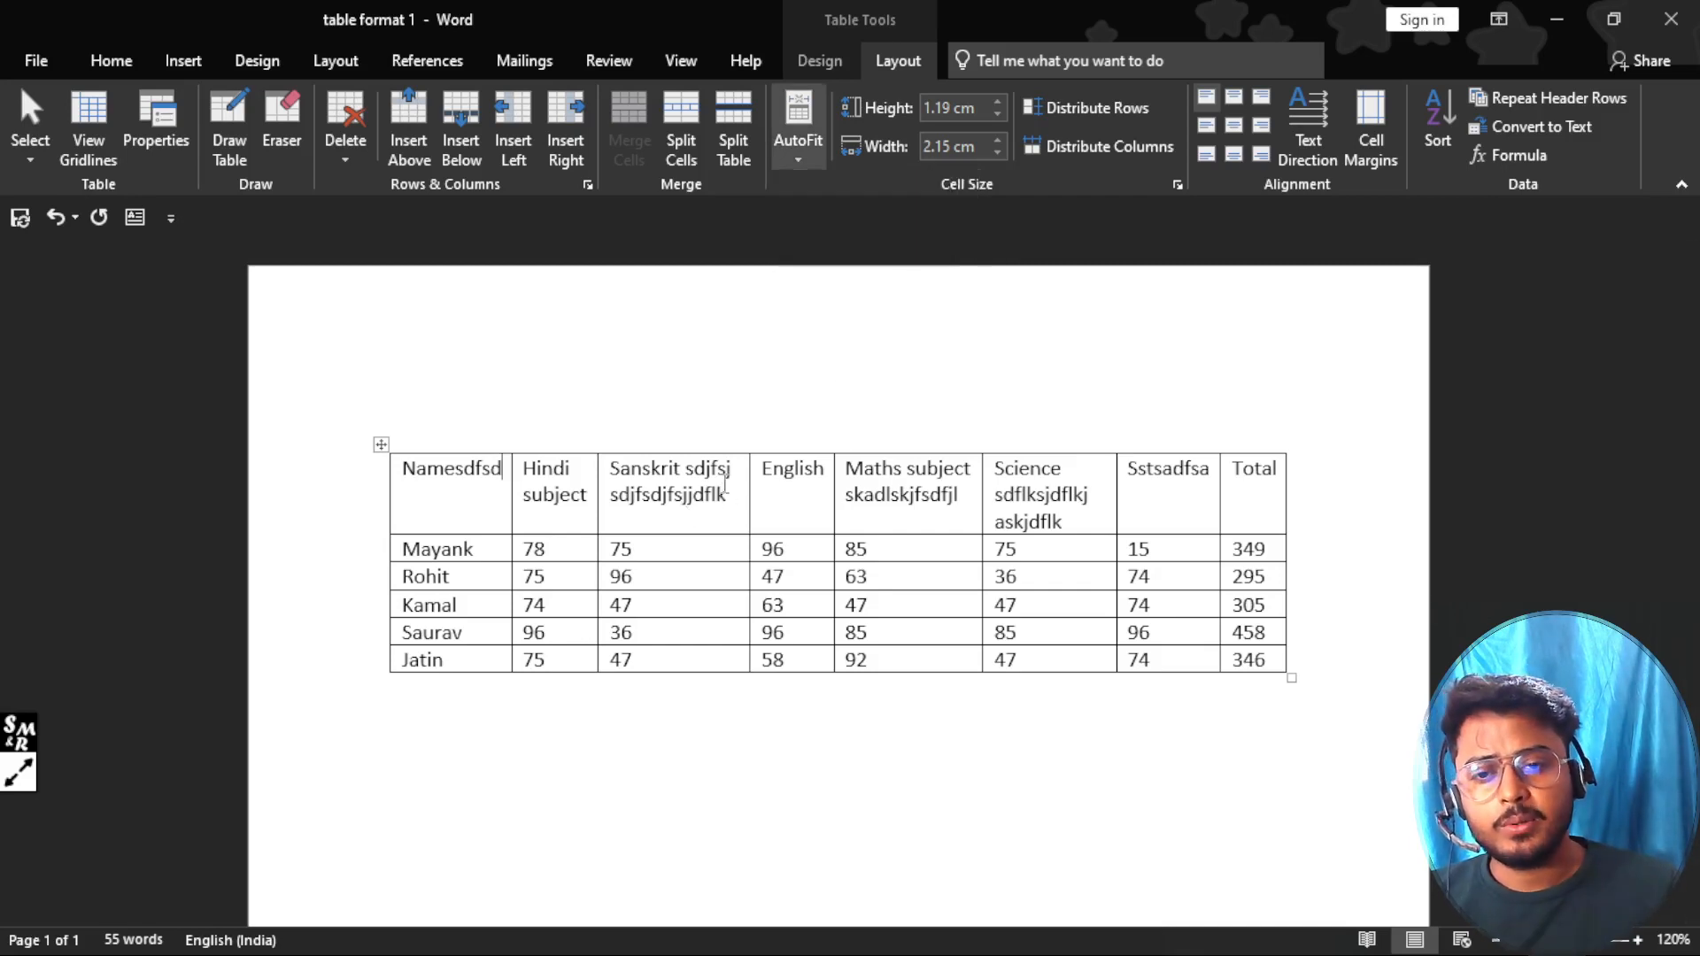
Step: Undo the AutoFit changes and heading filler text back to the point where the Sst heading reads "Sst s"
{"action": "key", "text": "ctrl+z"}
{"action": "key", "text": "ctrl+z"}
{"action": "key", "text": "ctrl+z"}
{"action": "key", "text": "ctrl+z"}
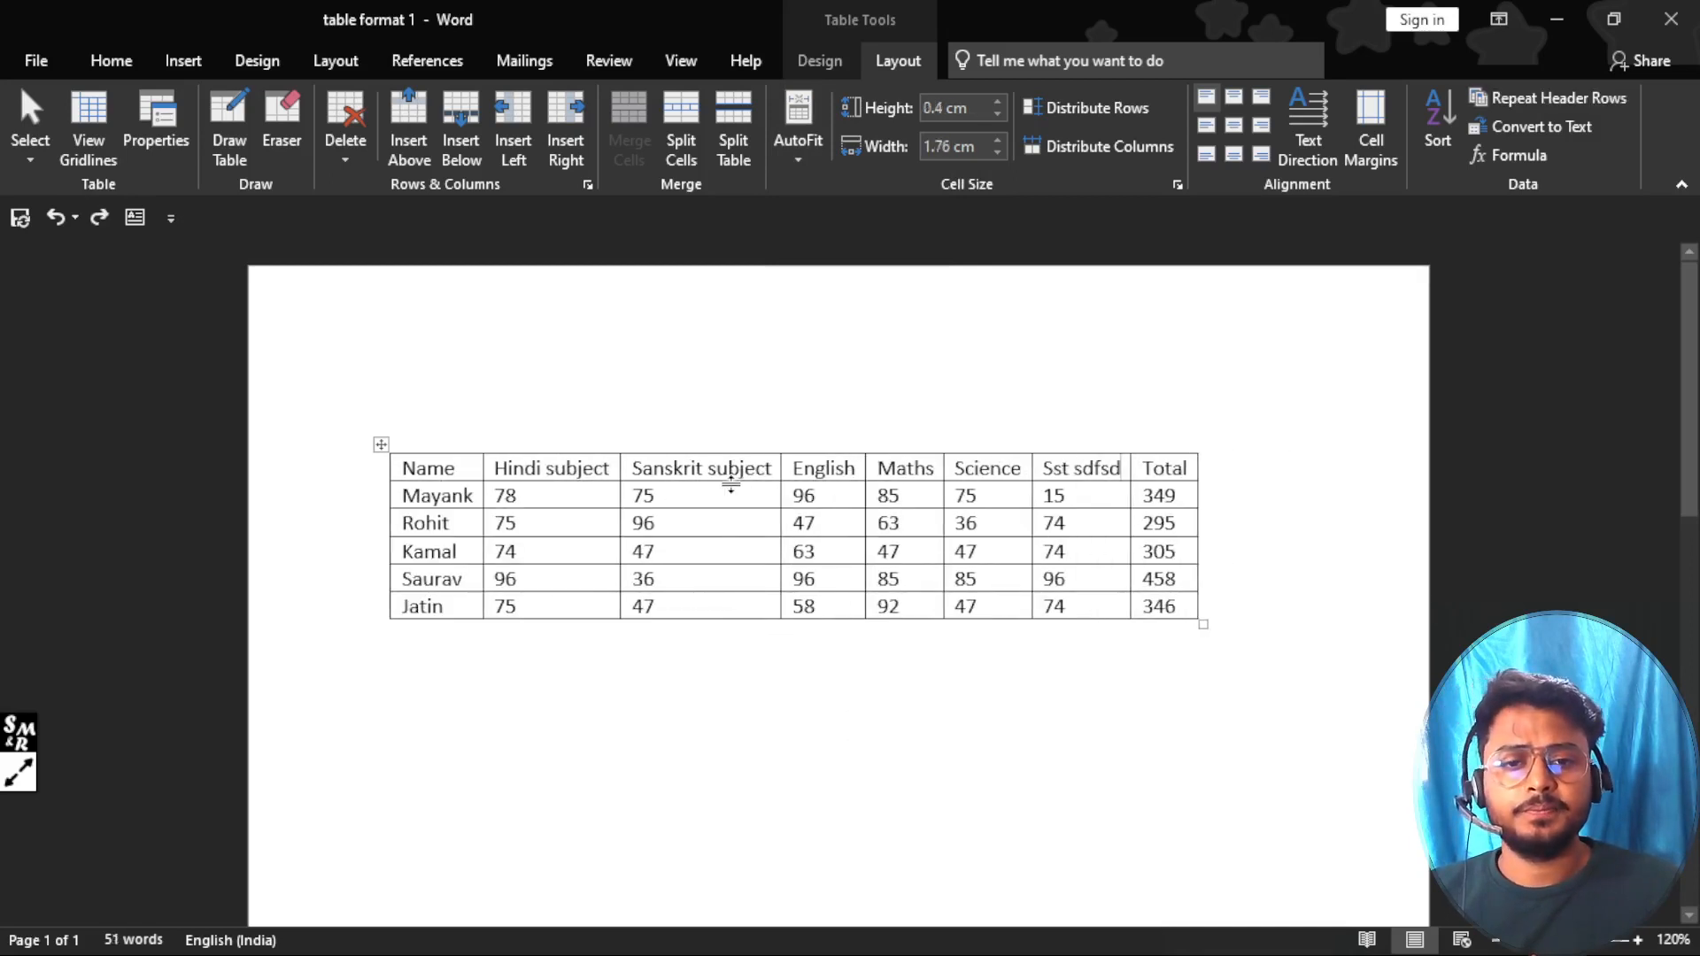
{"action": "key", "text": "ctrl+z"}
{"action": "key", "text": "ctrl+z"}
{"action": "key", "text": "ctrl+z"}
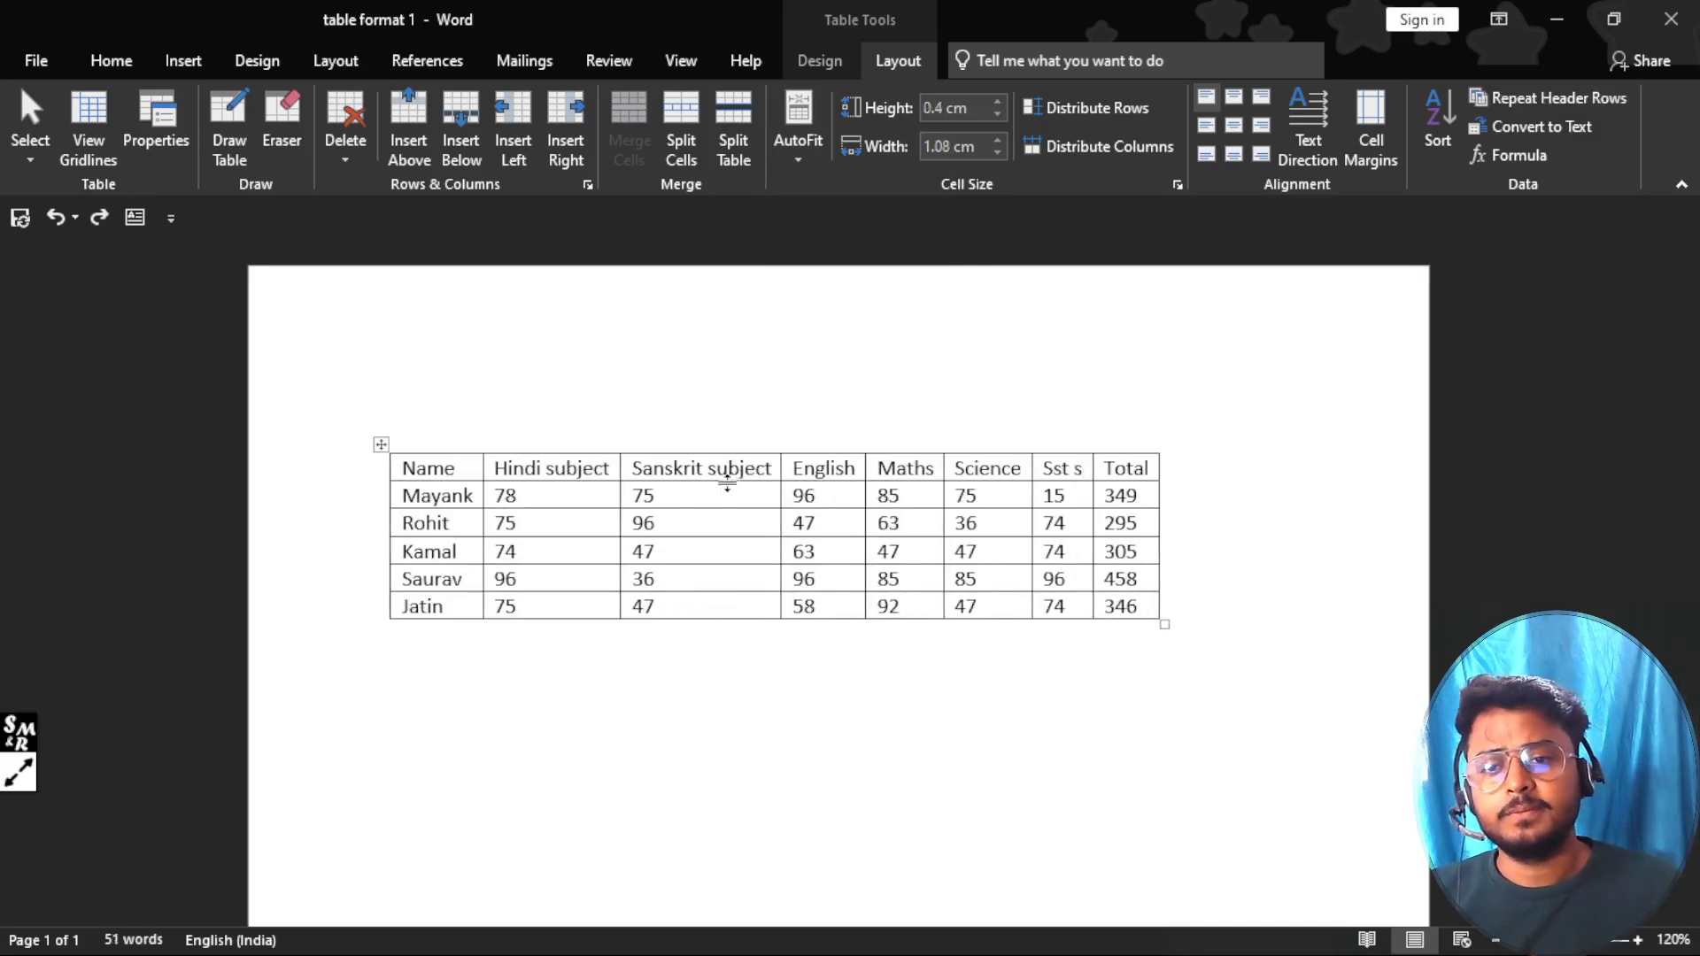
Step: Set the height of the header row to 0.1 cm from the Hindi subject cell
{"action": "left_click", "coordinate": [703, 491]}
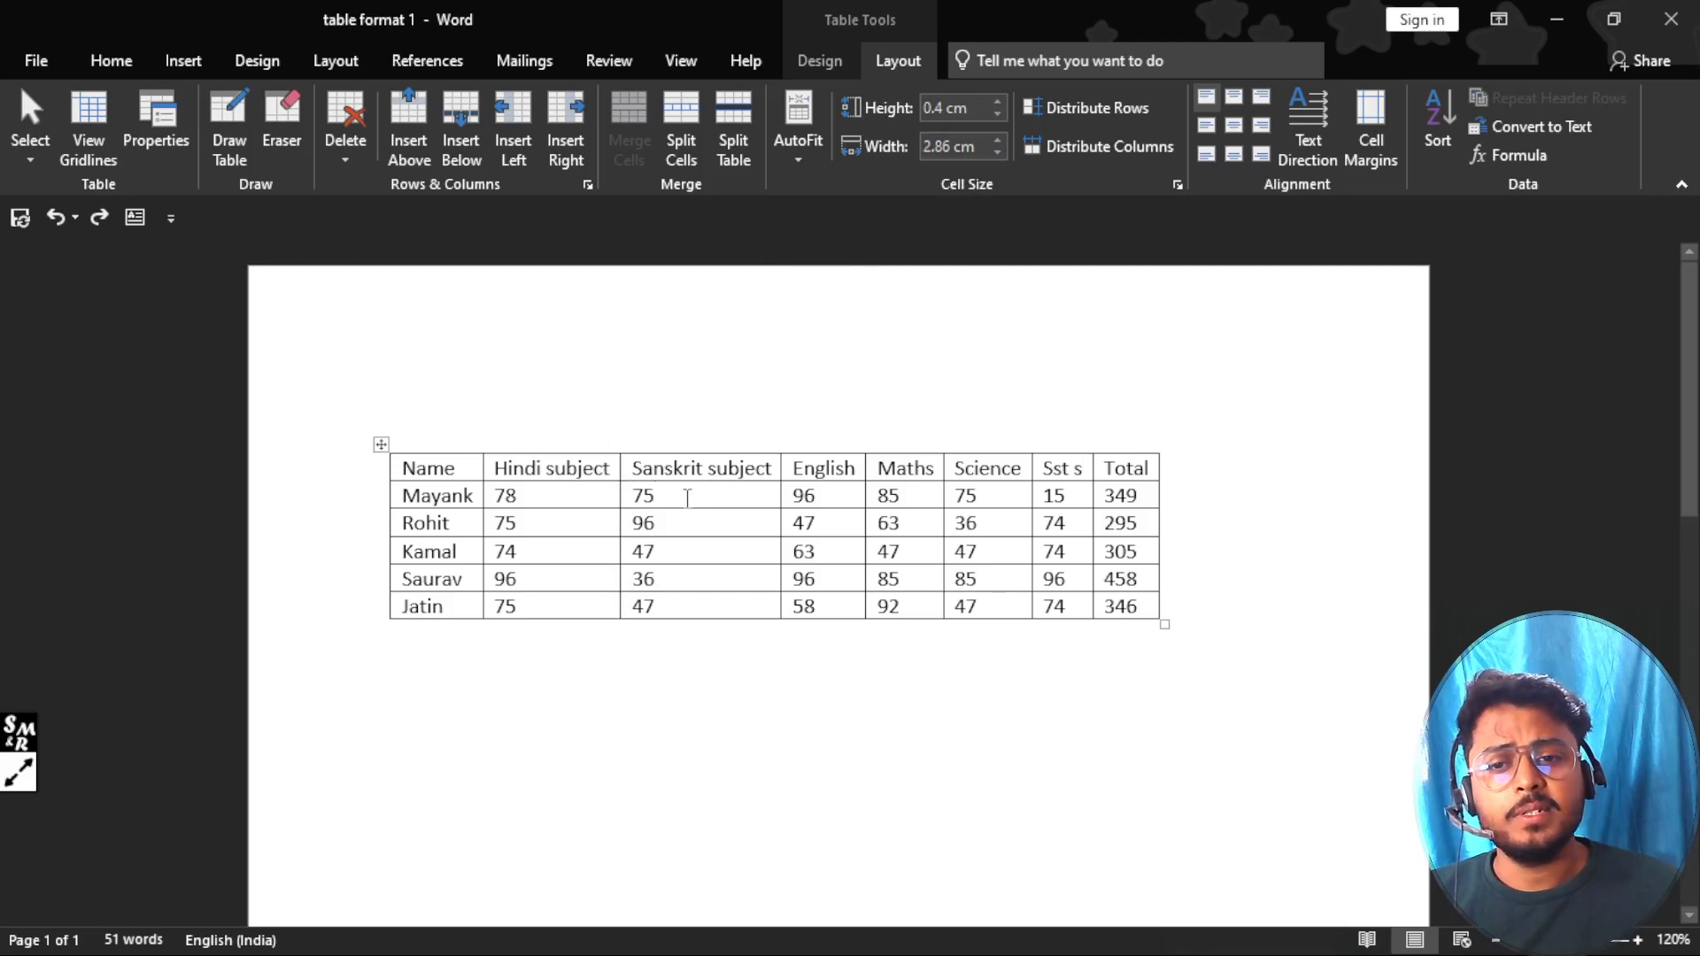
{"action": "left_click", "coordinate": [616, 468]}
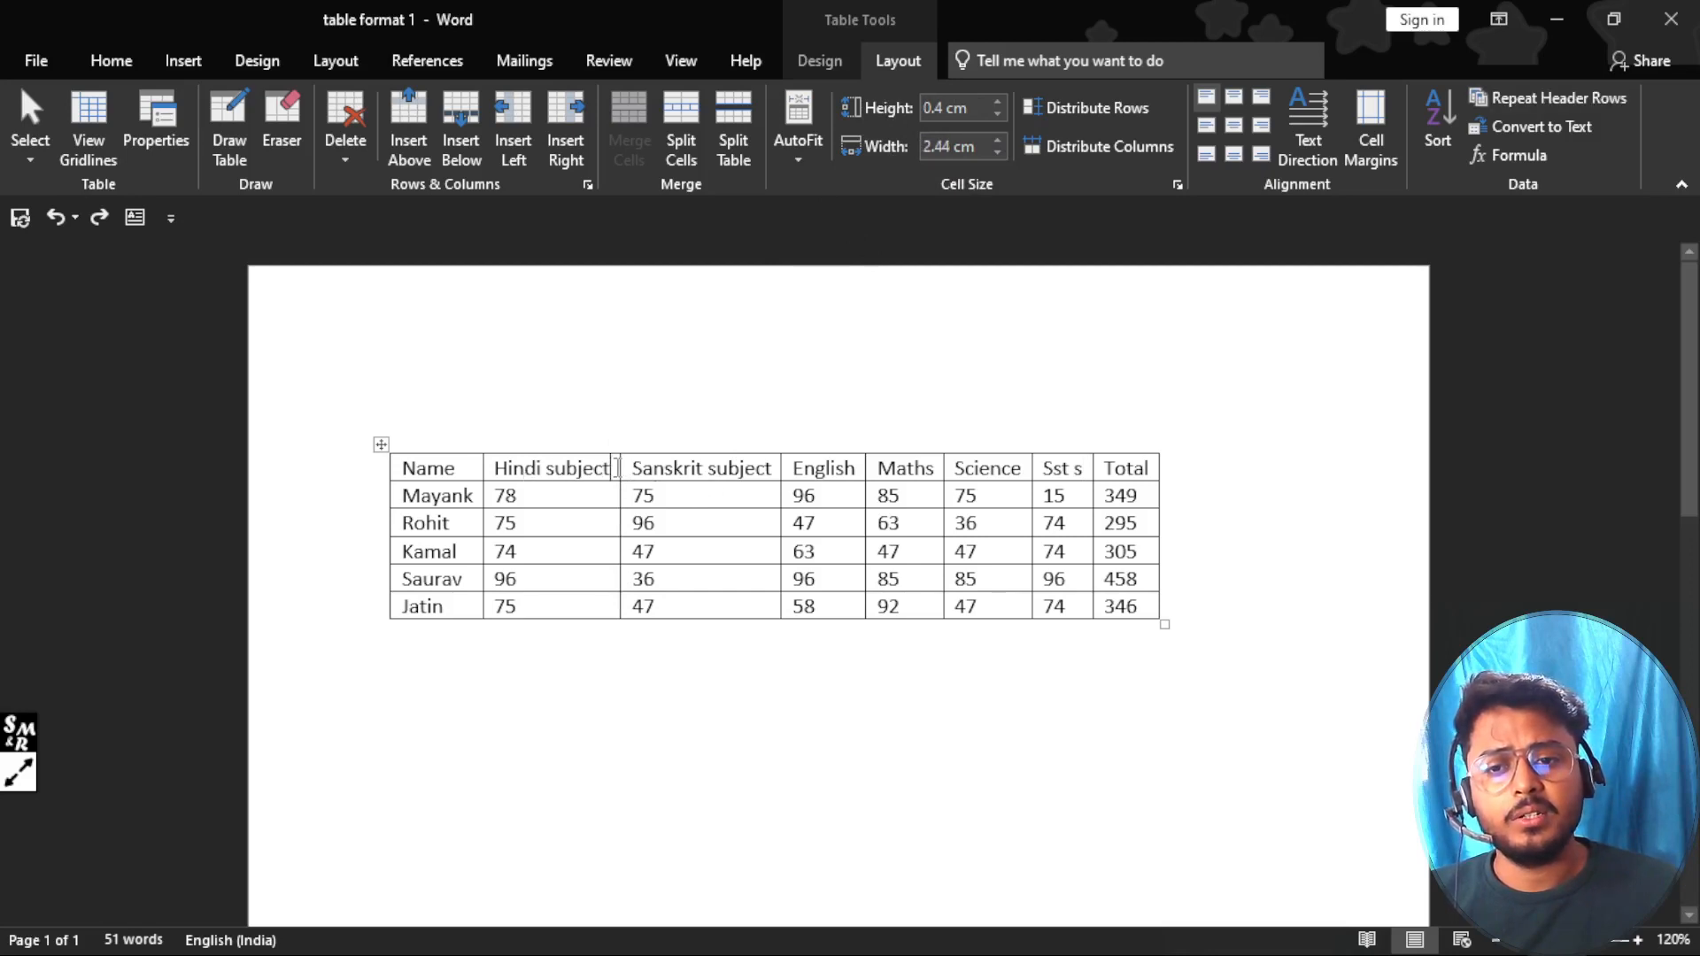
{"action": "left_click_drag", "start_coordinate": [997, 101], "coordinate": [996, 113]}
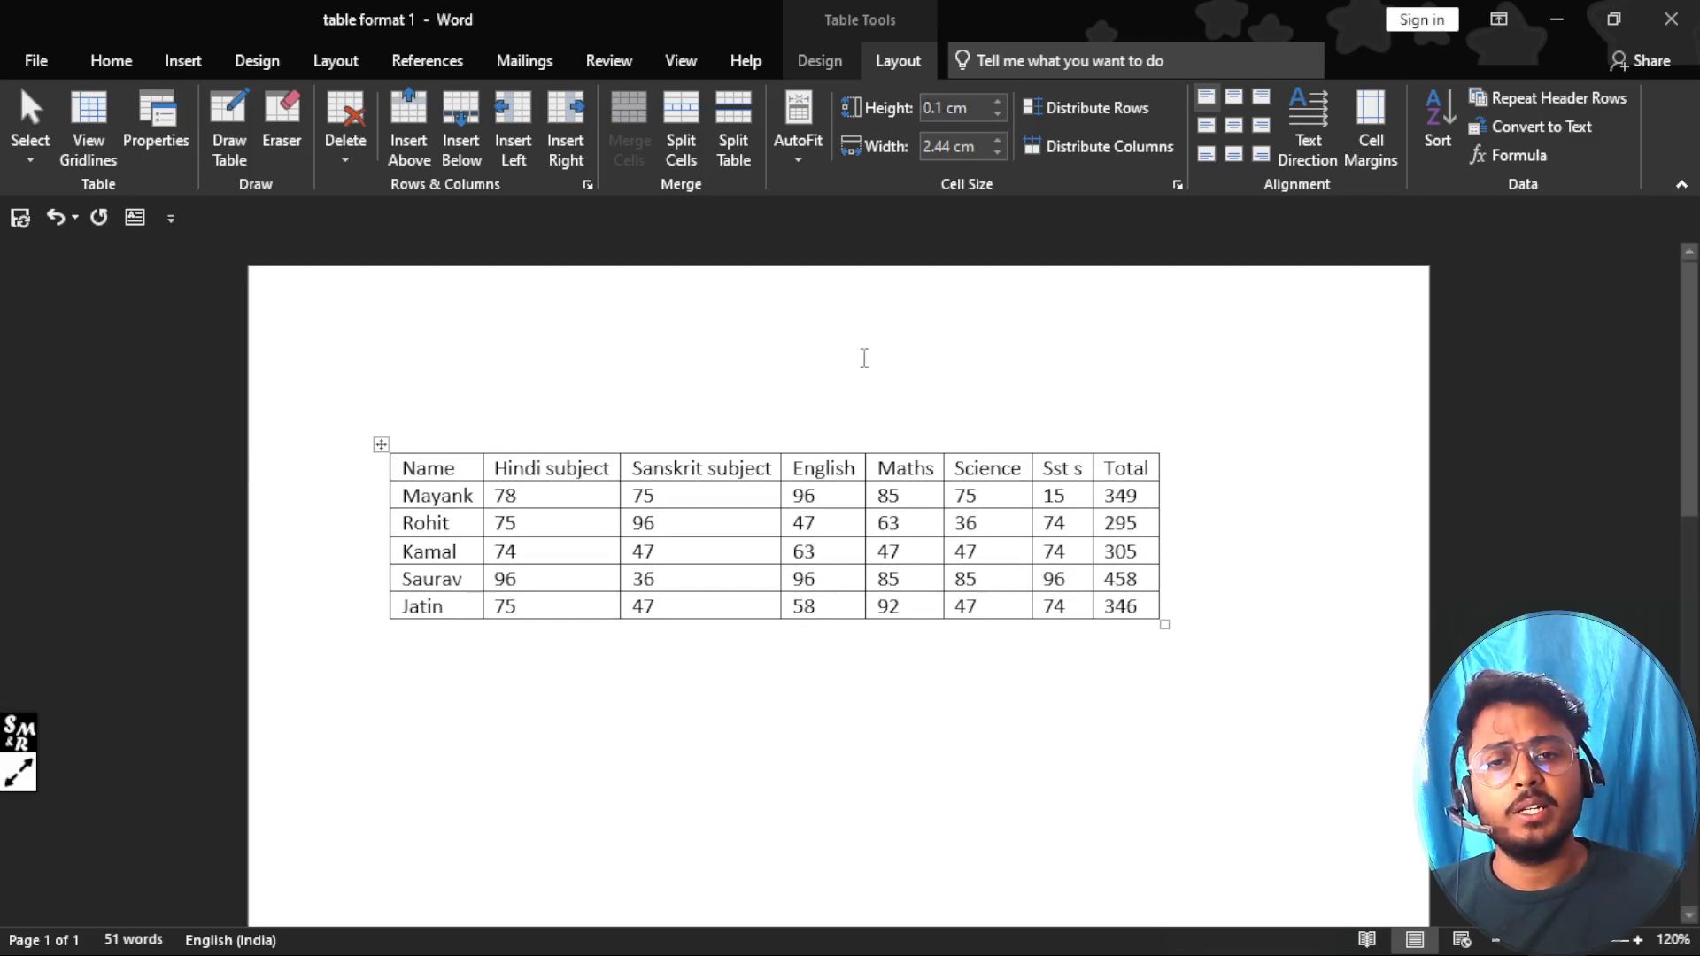
Step: Widen the Hindi subject column past 3 cm and reduce its width to about 2.6 cm
{"action": "left_click", "coordinate": [1000, 140]}
{"action": "left_click_drag", "start_coordinate": [1000, 140], "coordinate": [997, 154]}
{"action": "left_click", "coordinate": [997, 154]}
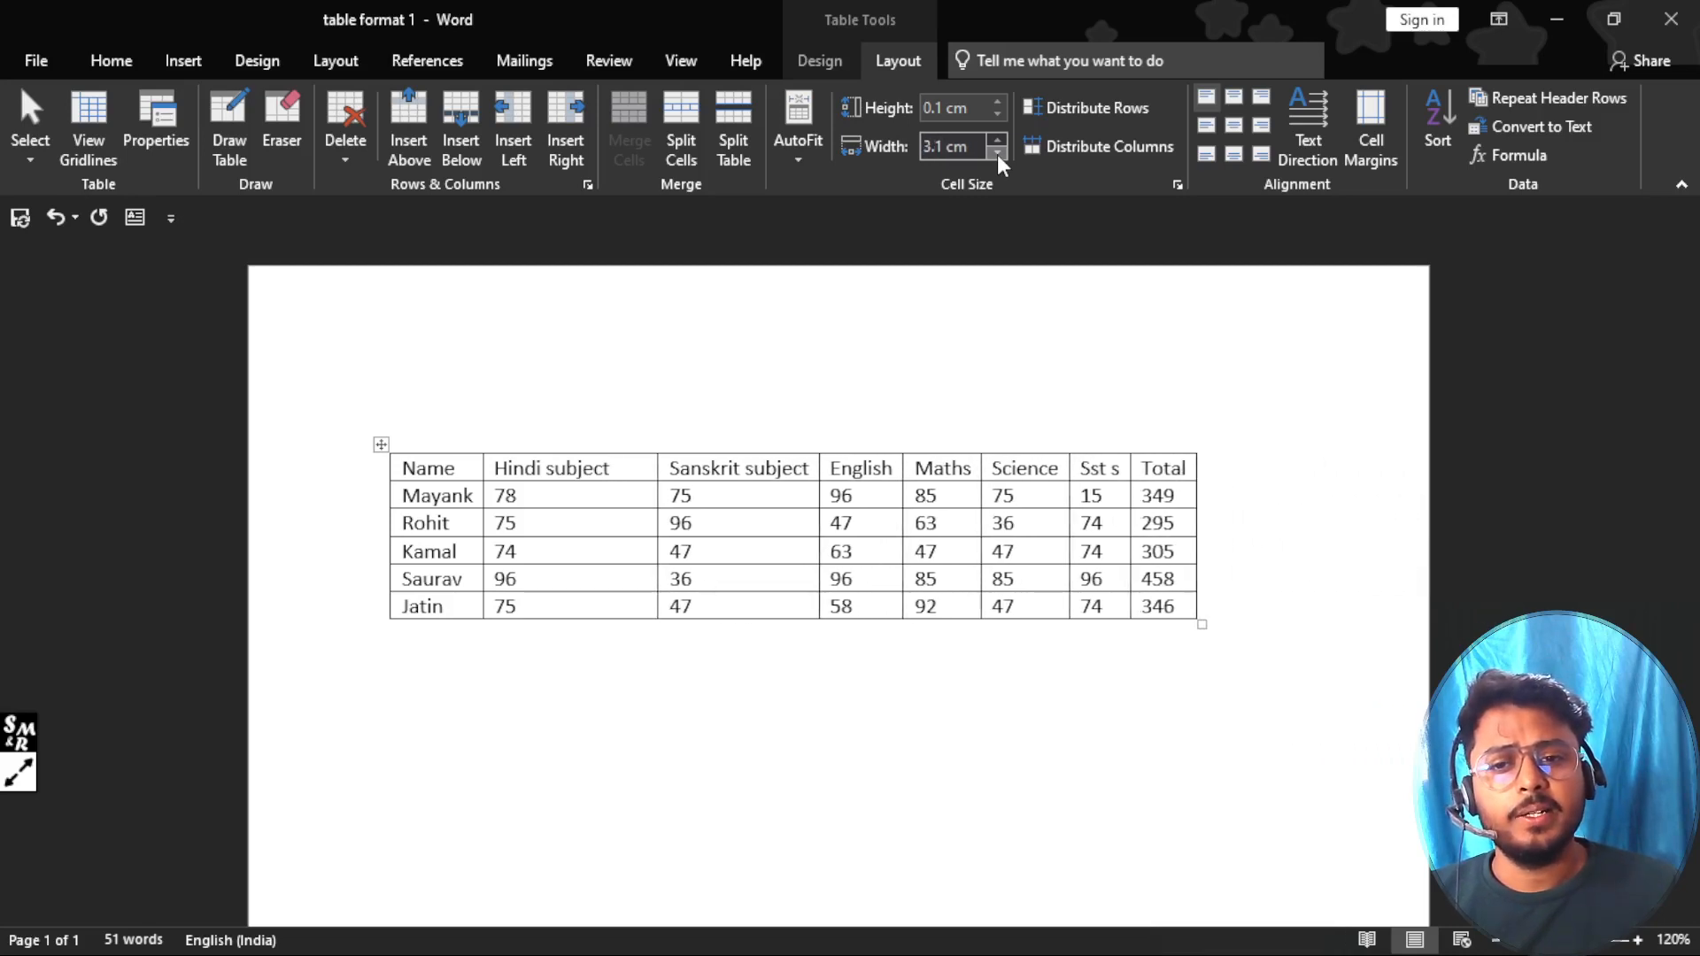
{"action": "left_click", "coordinate": [997, 154]}
{"action": "left_click", "coordinate": [997, 154]}
{"action": "left_click", "coordinate": [997, 154]}
{"action": "left_click", "coordinate": [997, 154]}
{"action": "left_click", "coordinate": [997, 154]}
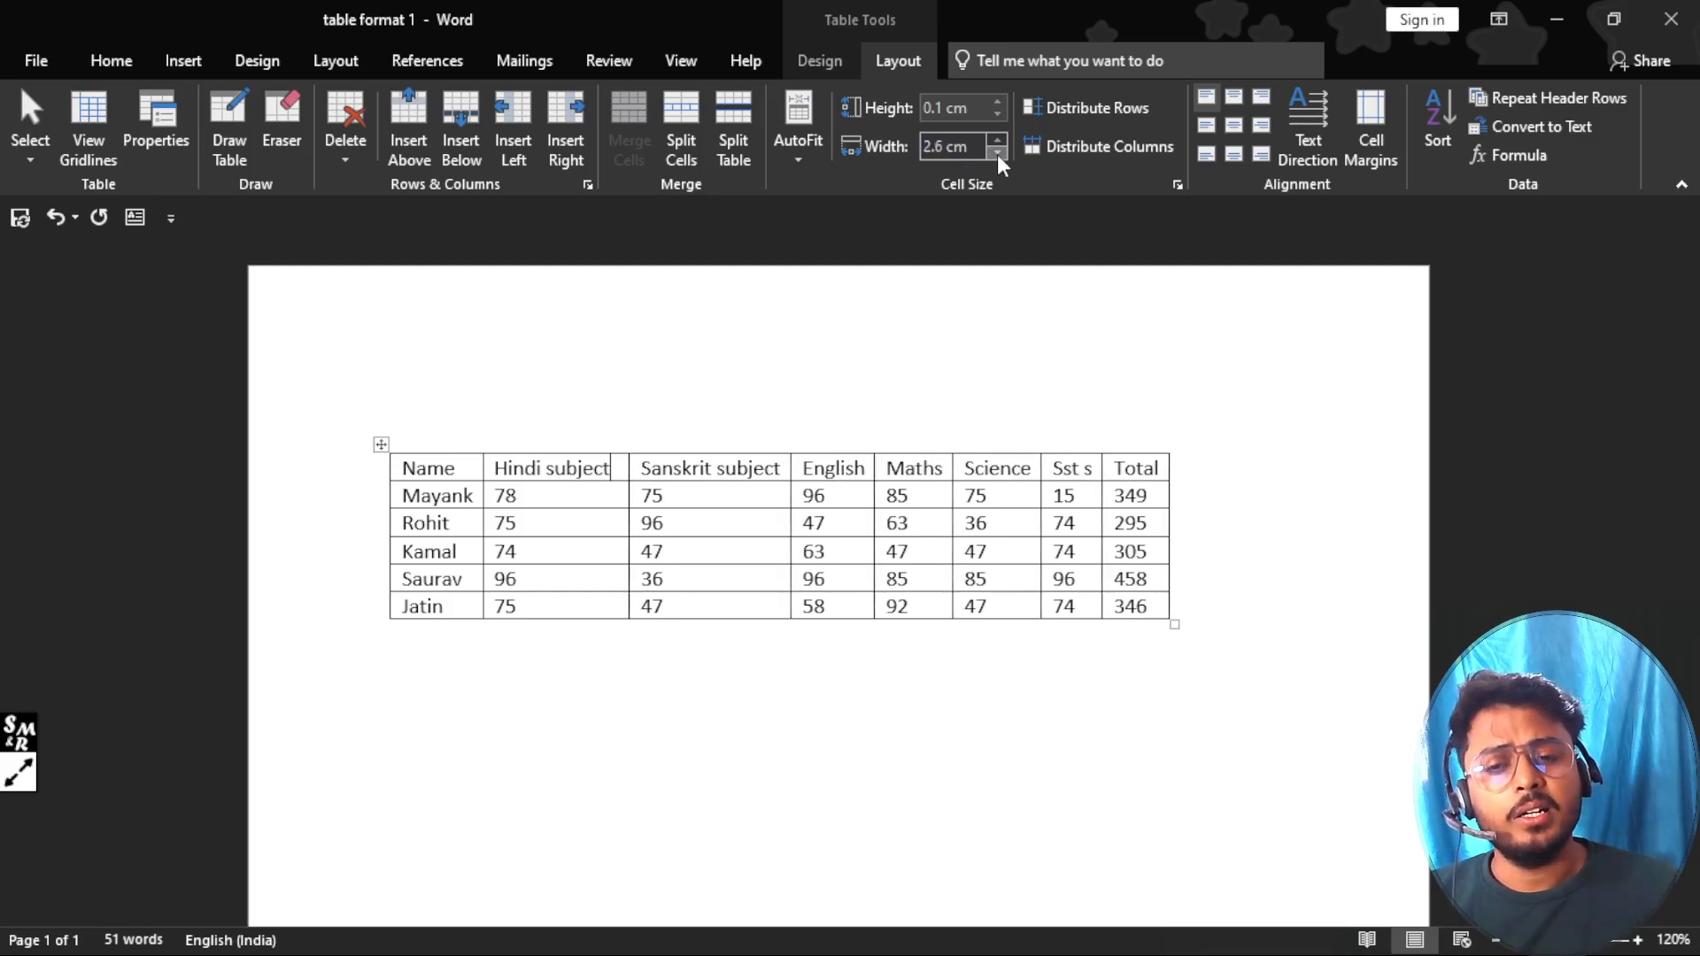
Step: Set the row height to 0.5 cm and the column width to 2.9 cm for the Sanskrit subject cell containing 36
{"action": "left_click", "coordinate": [699, 493]}
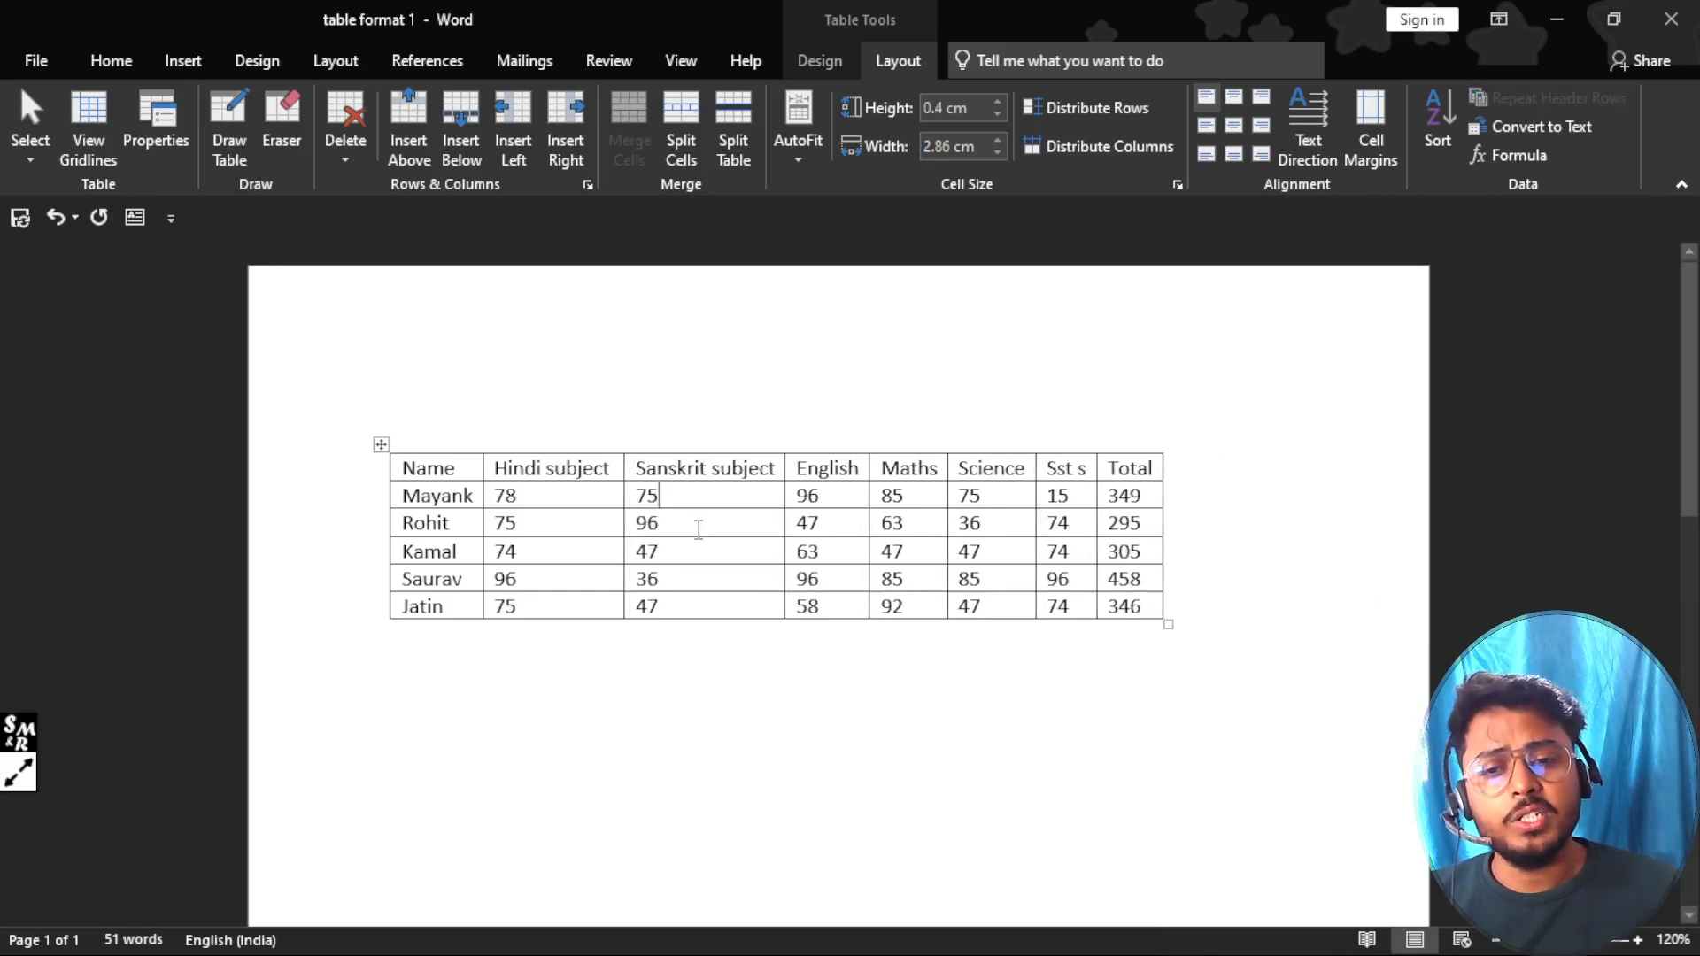
{"action": "double_click", "coordinate": [665, 581]}
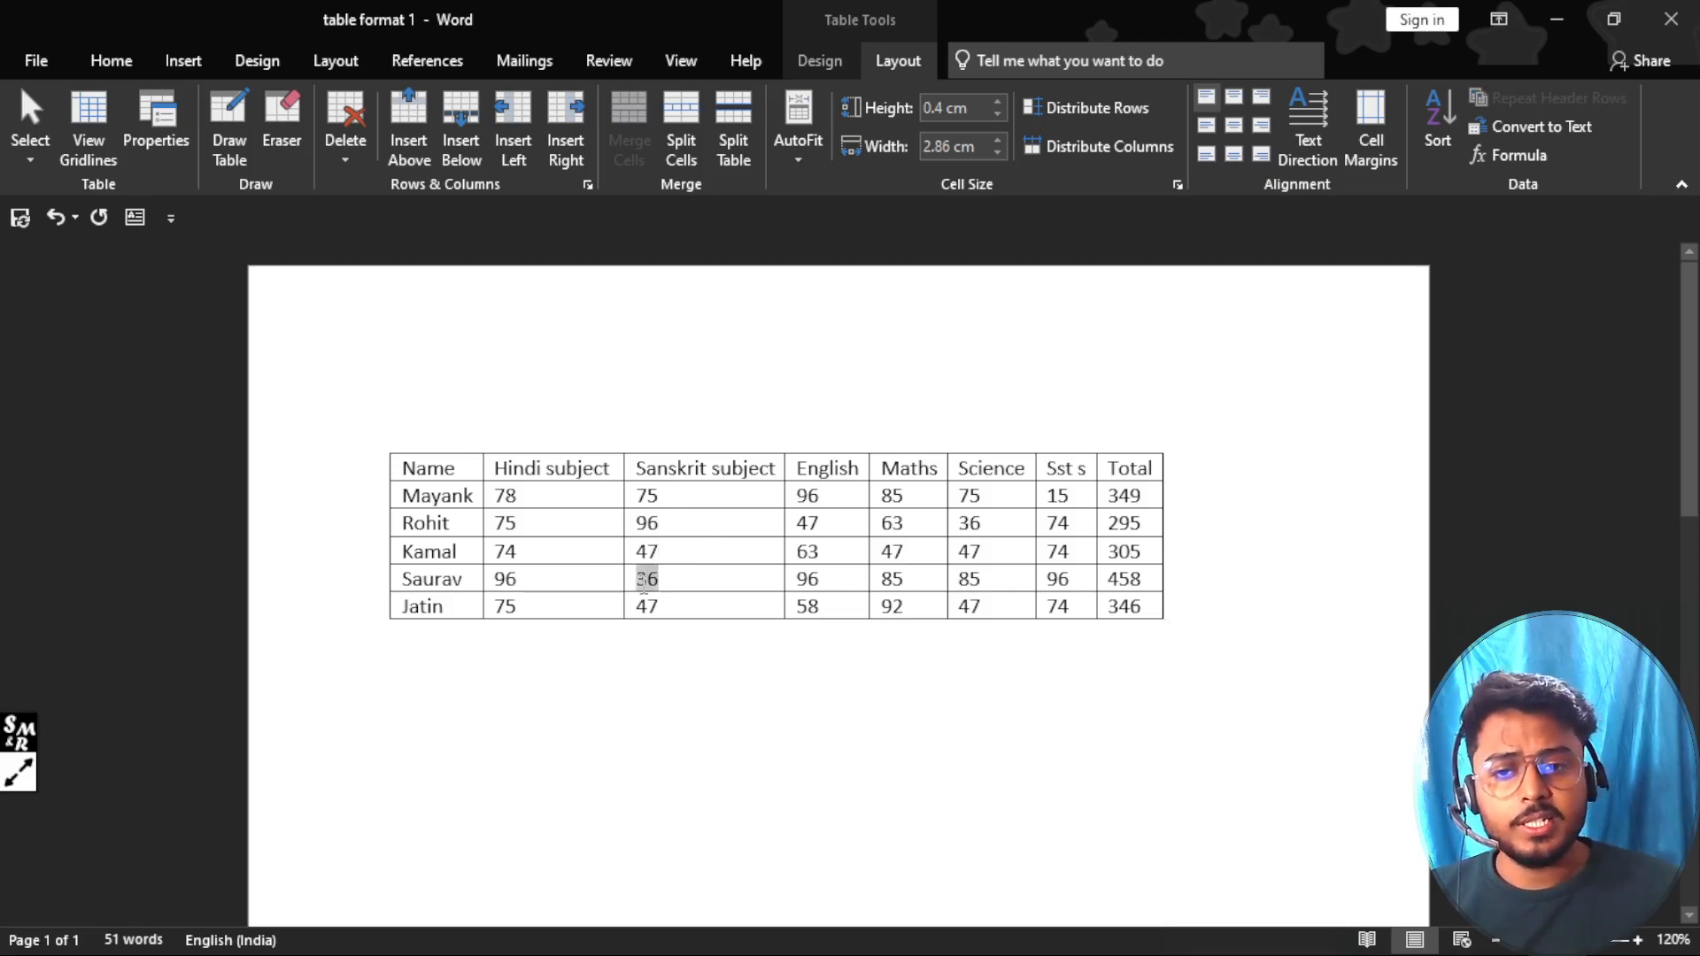
{"action": "left_click", "coordinate": [681, 583]}
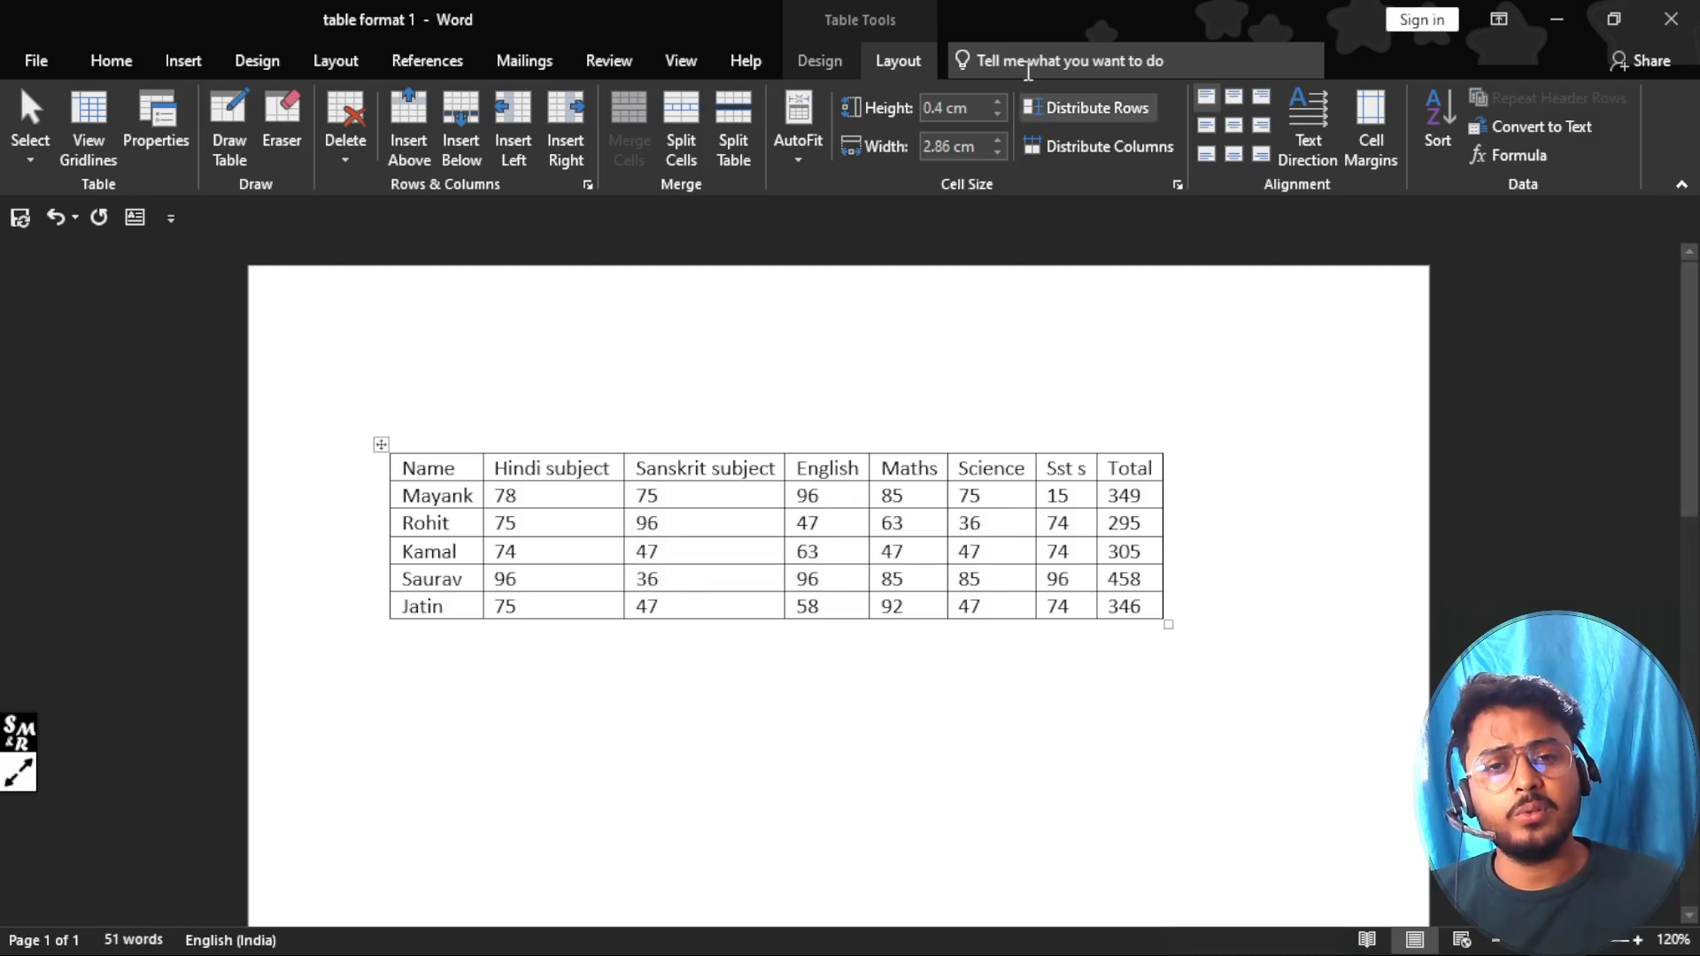
{"action": "left_click_drag", "start_coordinate": [1001, 103], "coordinate": [994, 151]}
{"action": "left_click", "coordinate": [997, 139]}
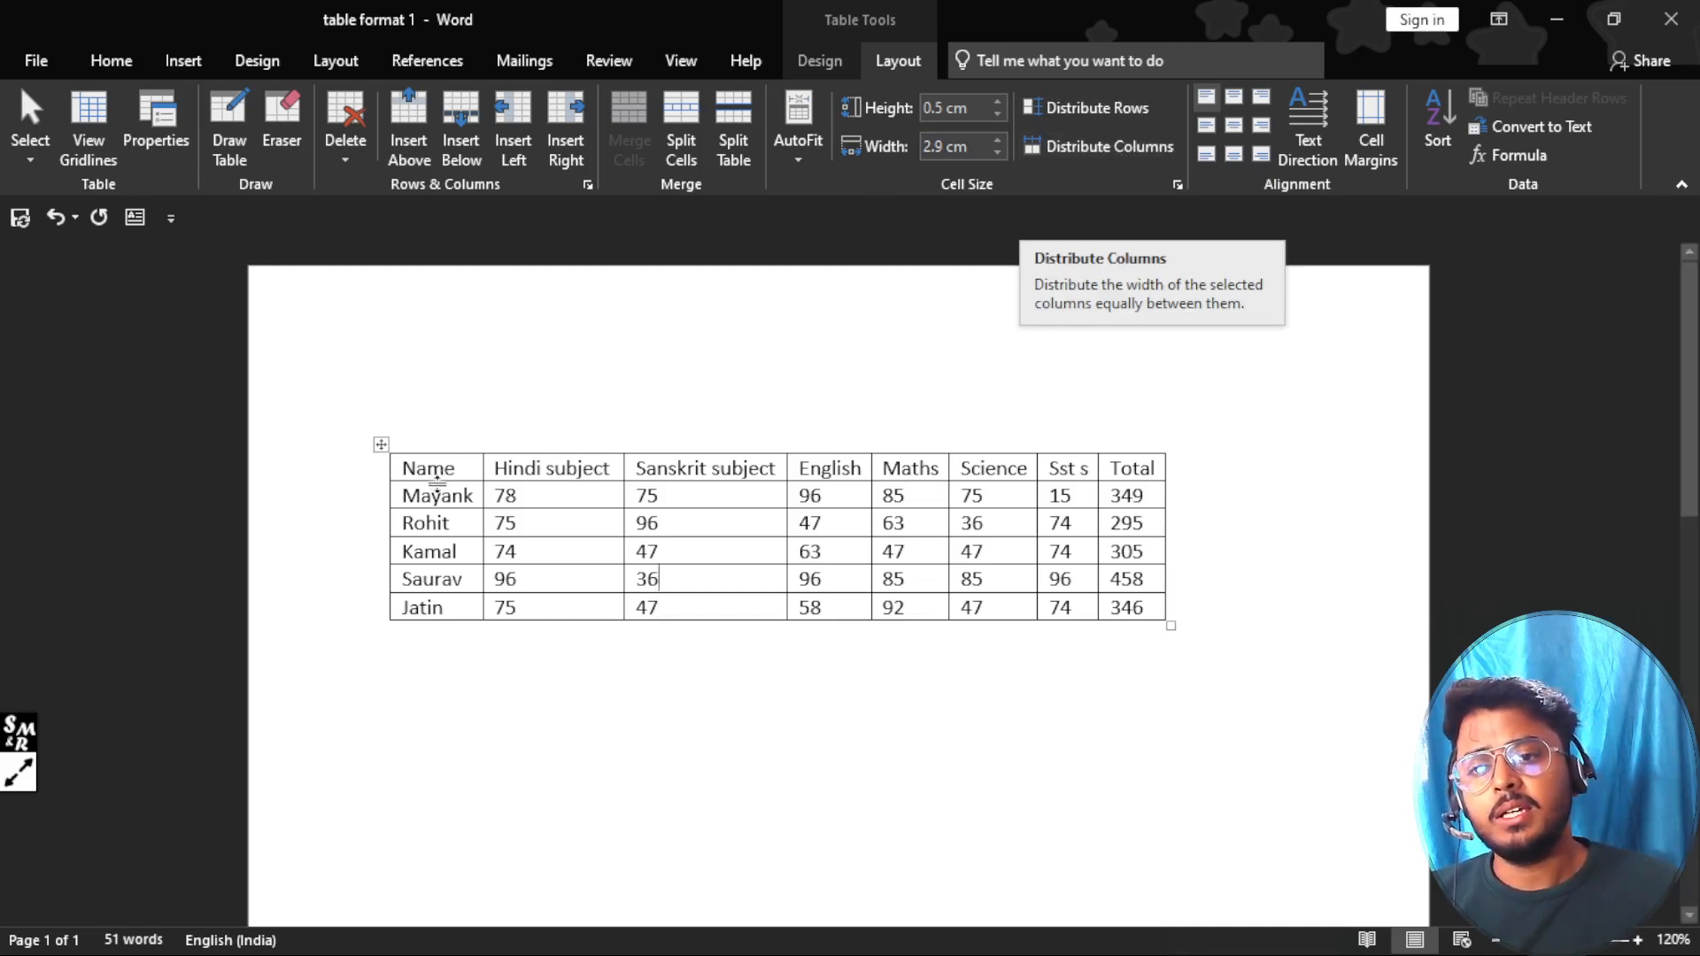
Step: Make the row heights uneven by stretching the header row to over twice its height and the first student row to over three times
{"action": "left_click_drag", "start_coordinate": [437, 482], "coordinate": [437, 522]}
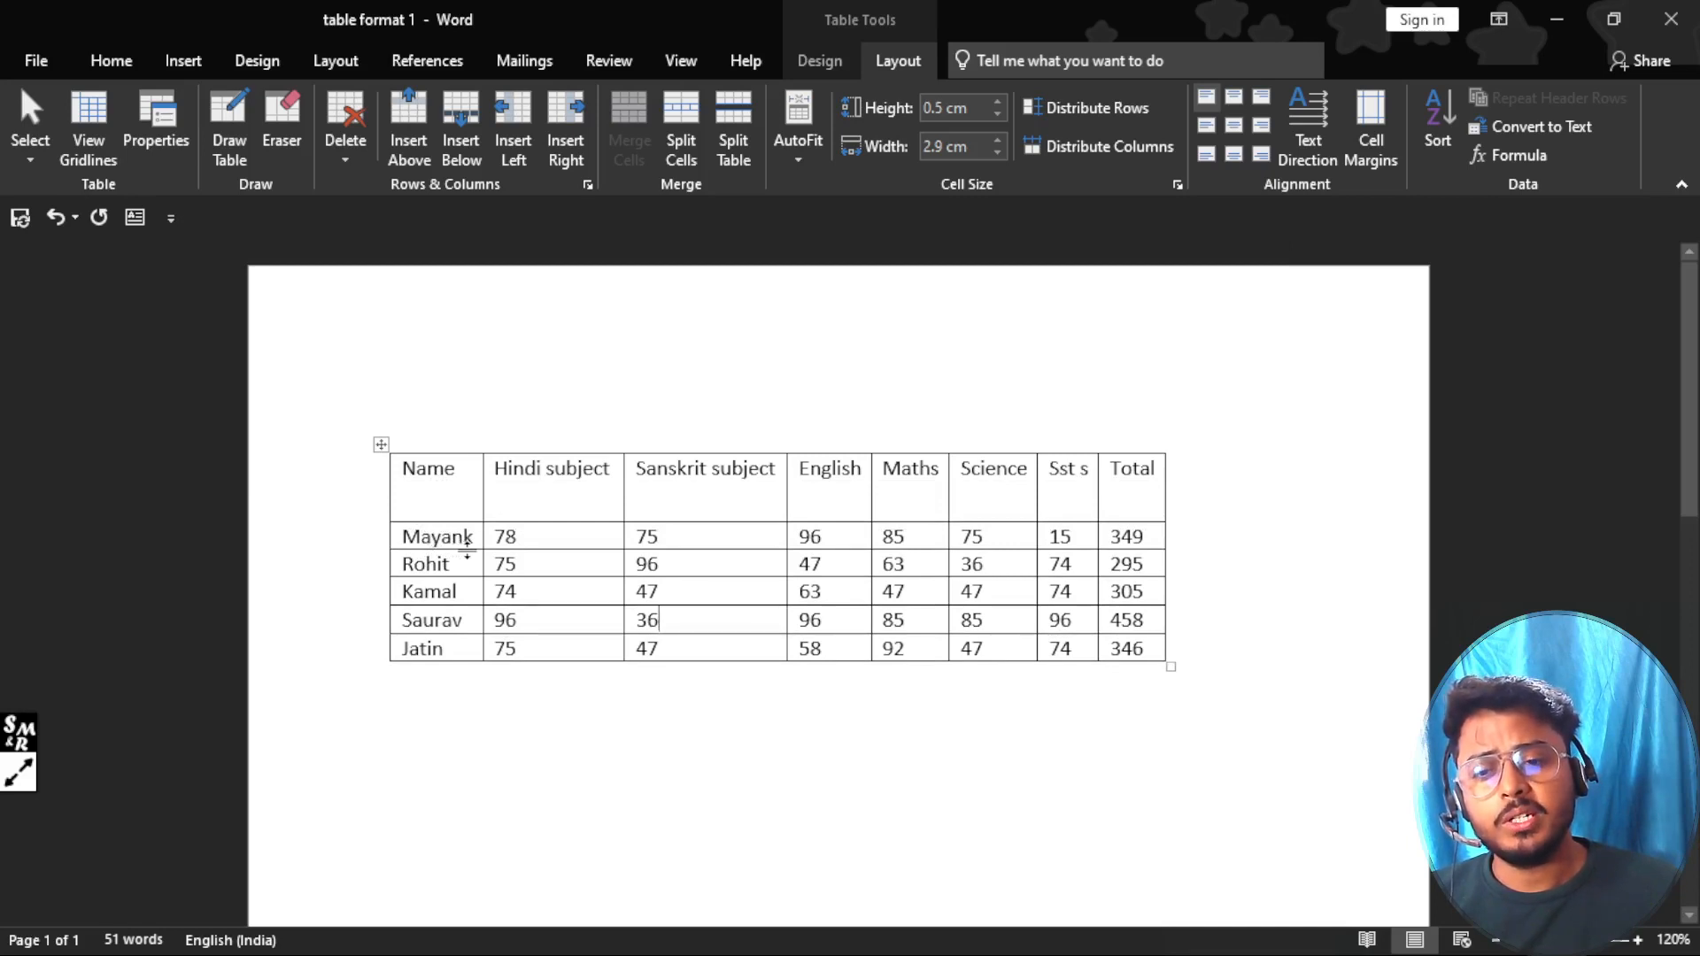
{"action": "left_click_drag", "start_coordinate": [467, 549], "coordinate": [466, 620]}
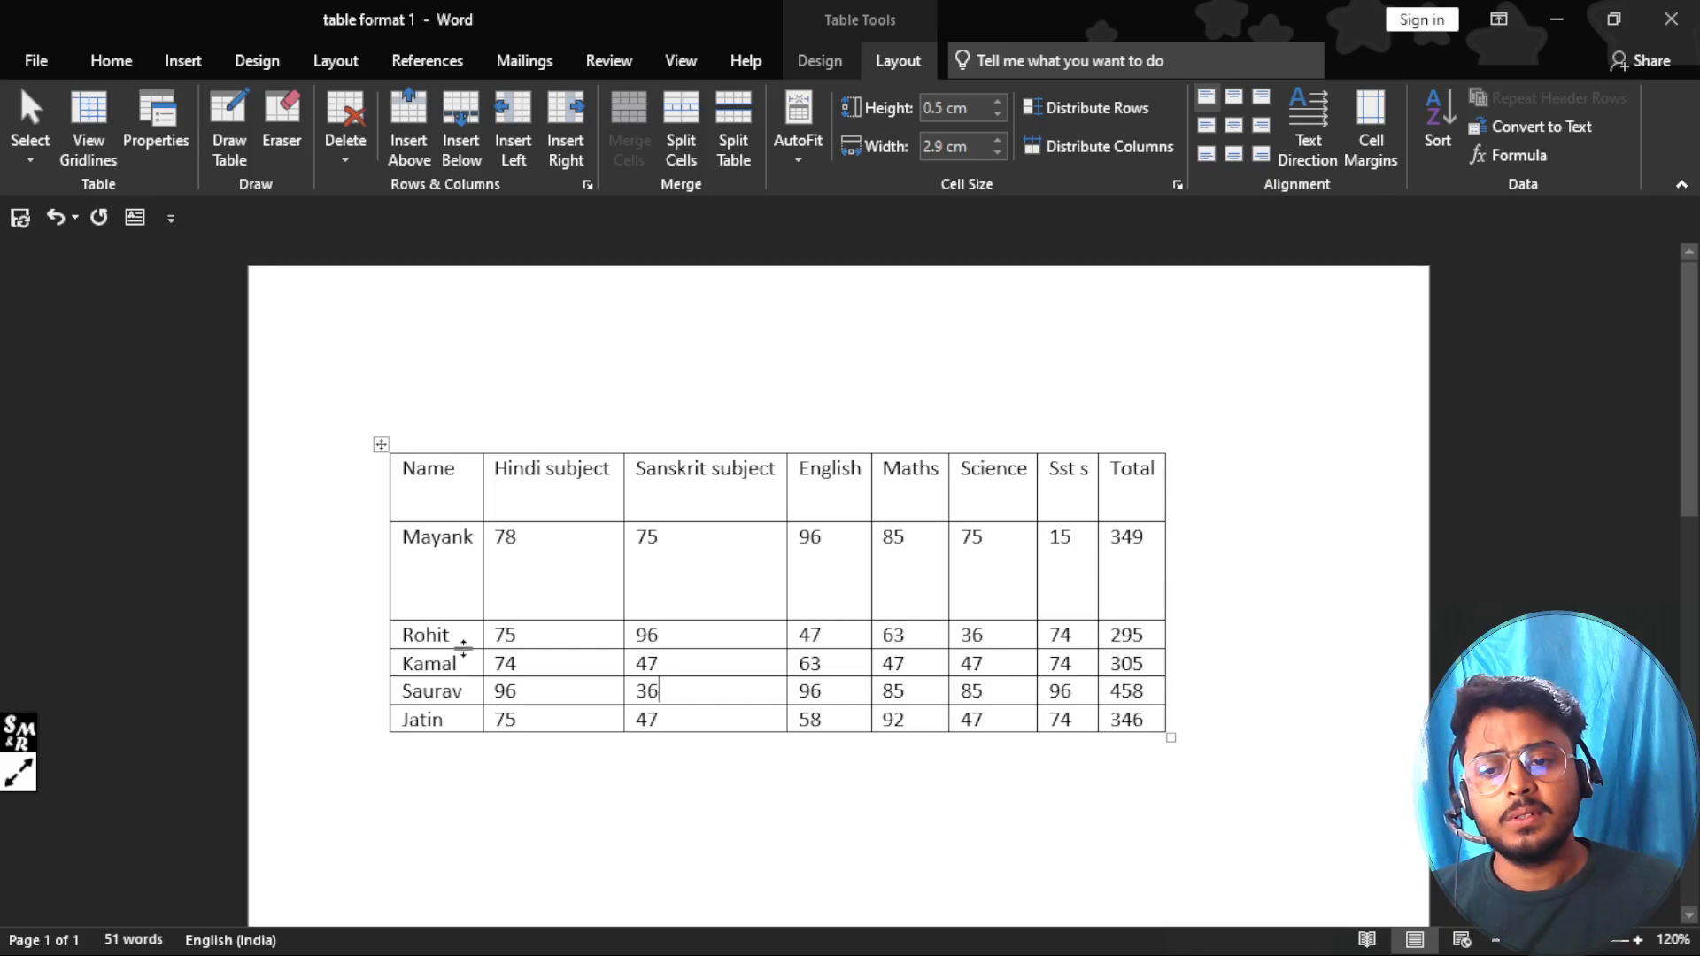
{"action": "scroll", "coordinate": [464, 744], "scroll_direction": "down", "scroll_amount": 5}
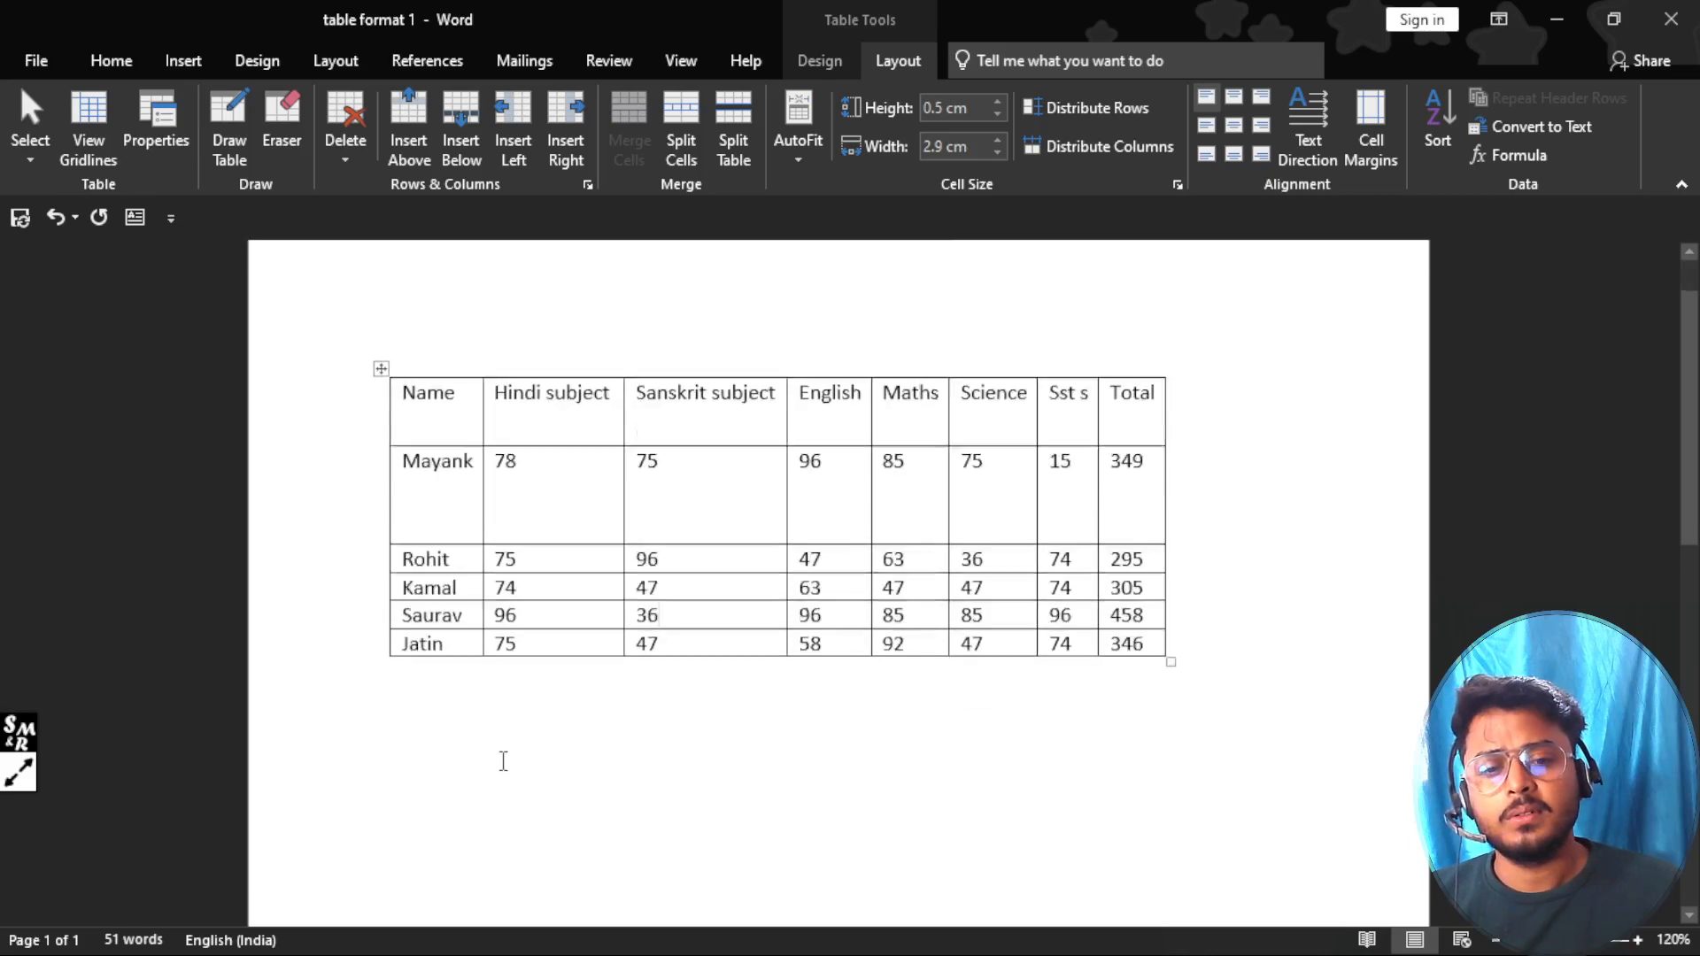
{"action": "scroll", "coordinate": [463, 419], "scroll_direction": "up", "scroll_amount": 3}
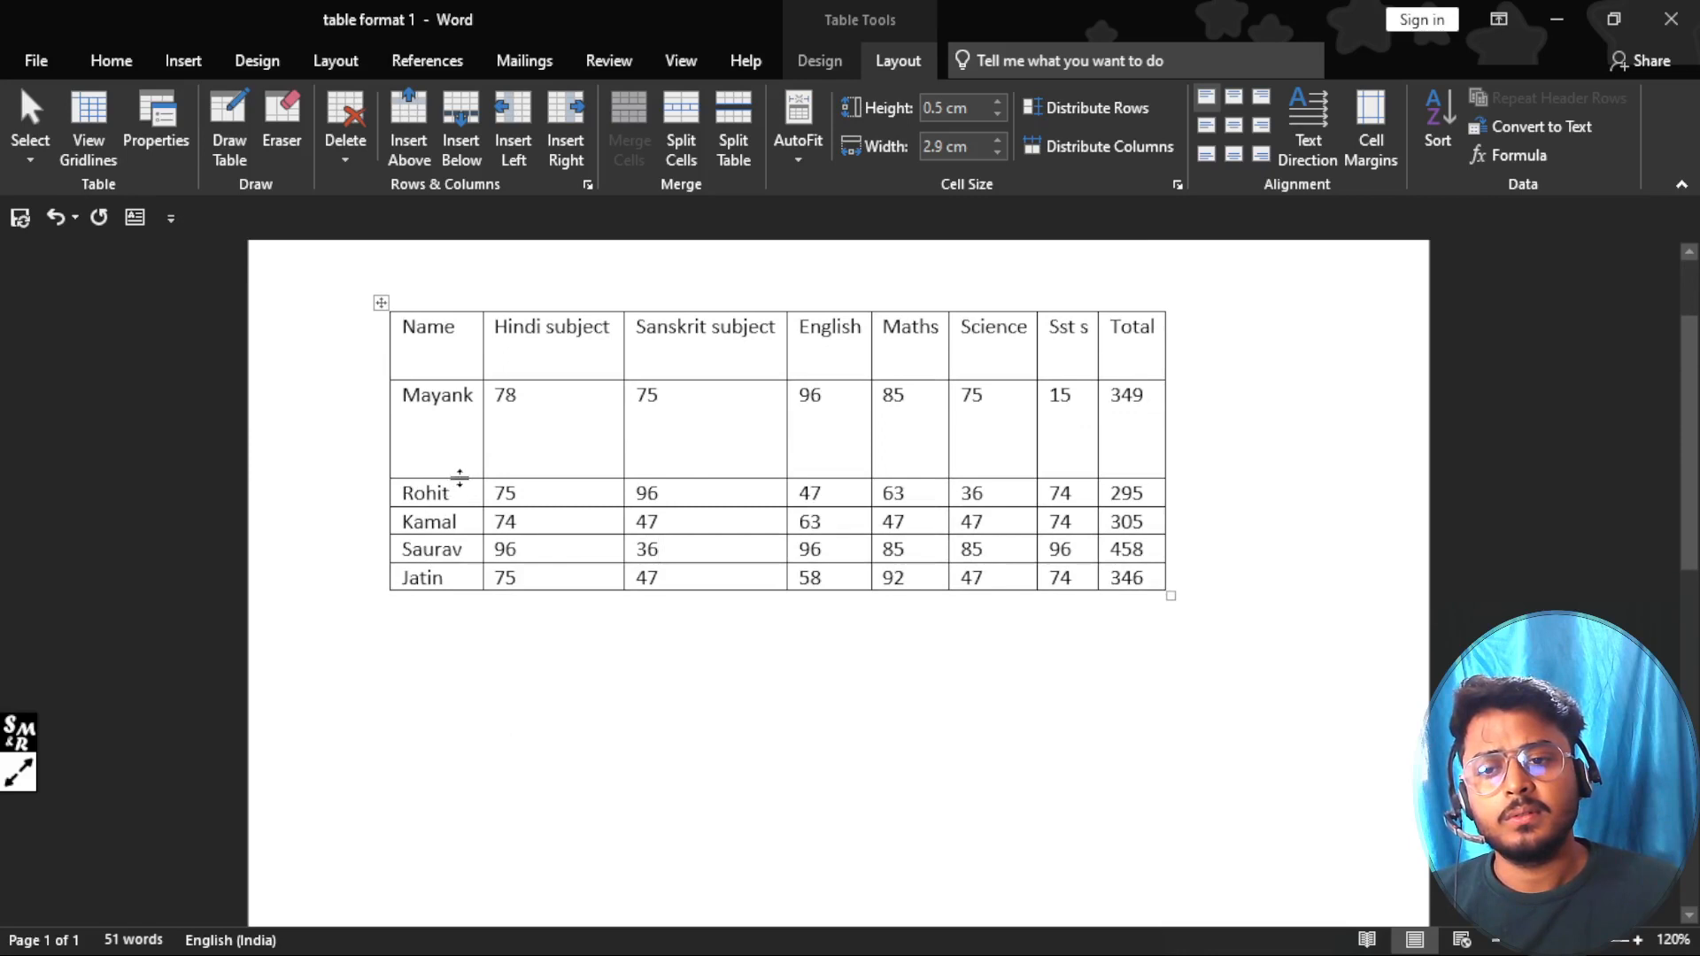
Step: Make the row heights more uneven by shrinking the first student row to 1.24 cm and stretching the fourth and last student rows
{"action": "left_click_drag", "start_coordinate": [460, 478], "coordinate": [460, 465]}
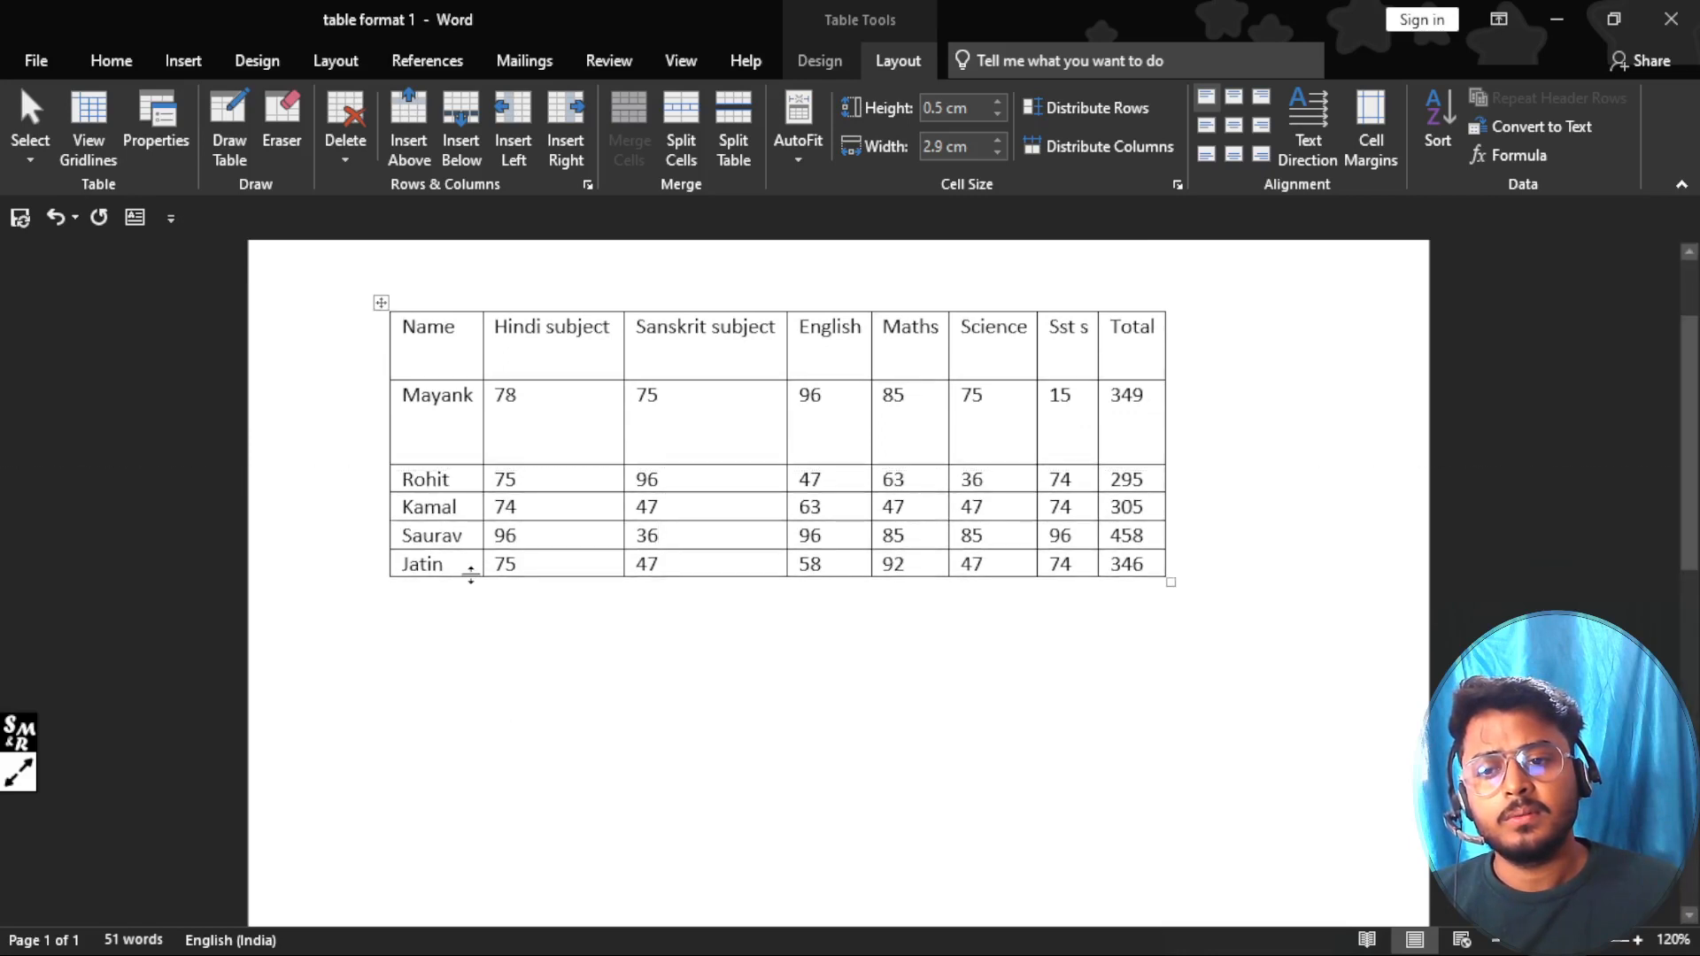
{"action": "left_click_drag", "start_coordinate": [462, 577], "coordinate": [440, 689]}
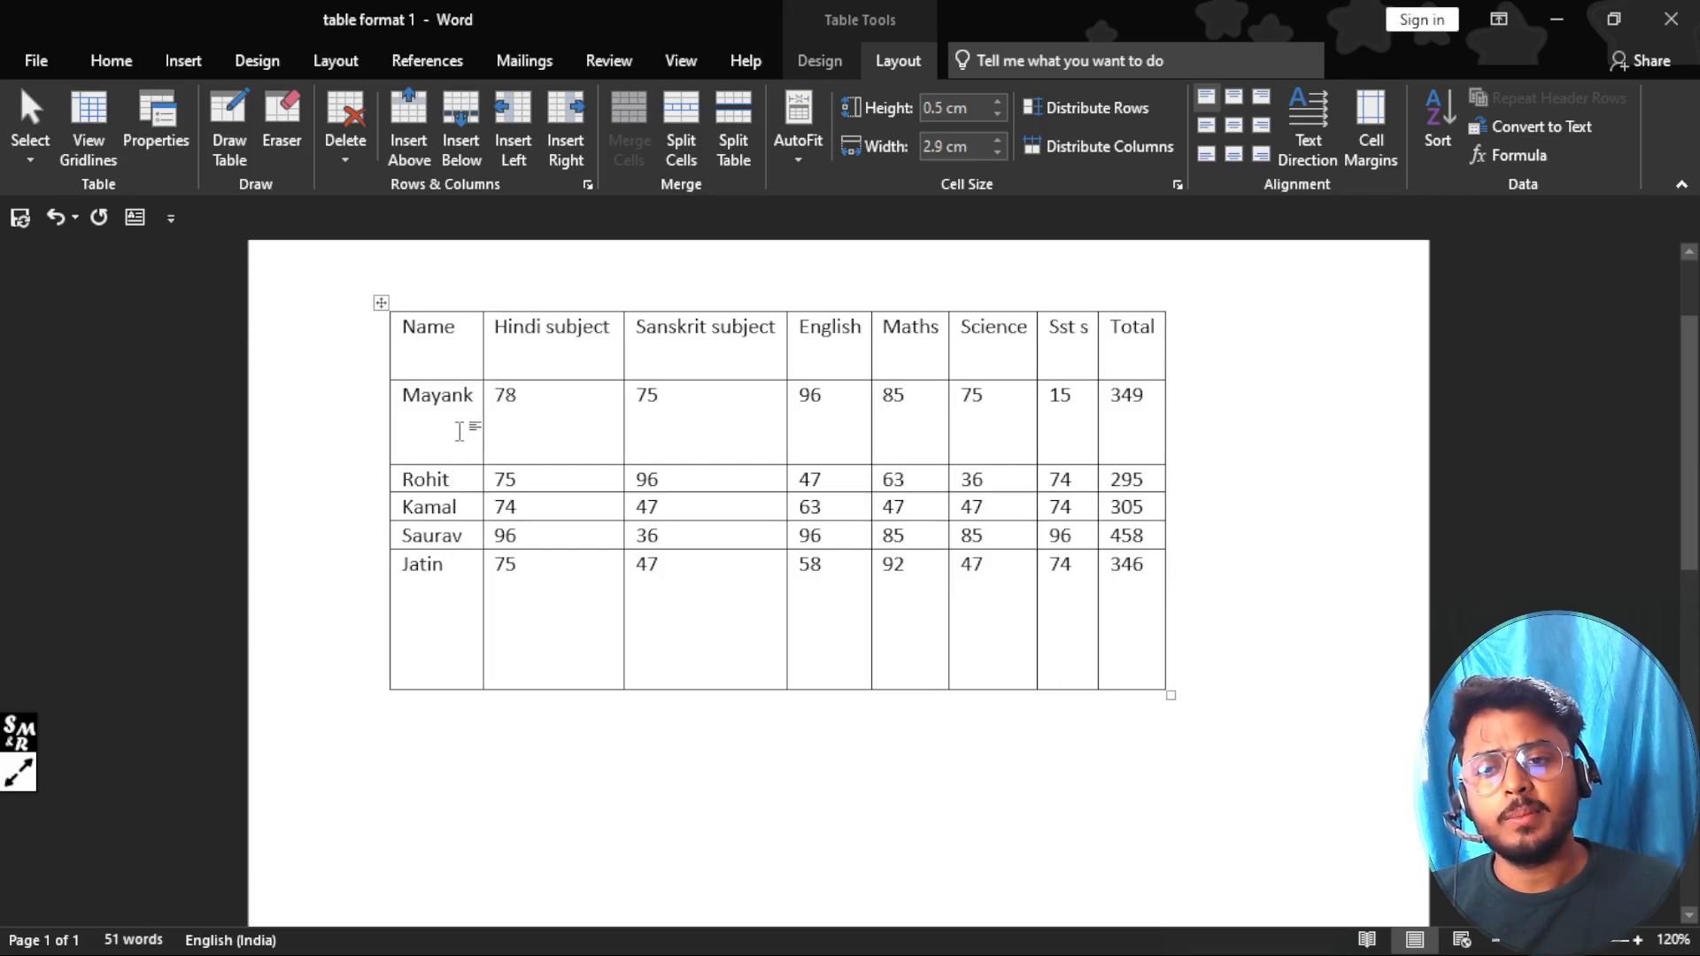
{"action": "left_click", "coordinate": [825, 443]}
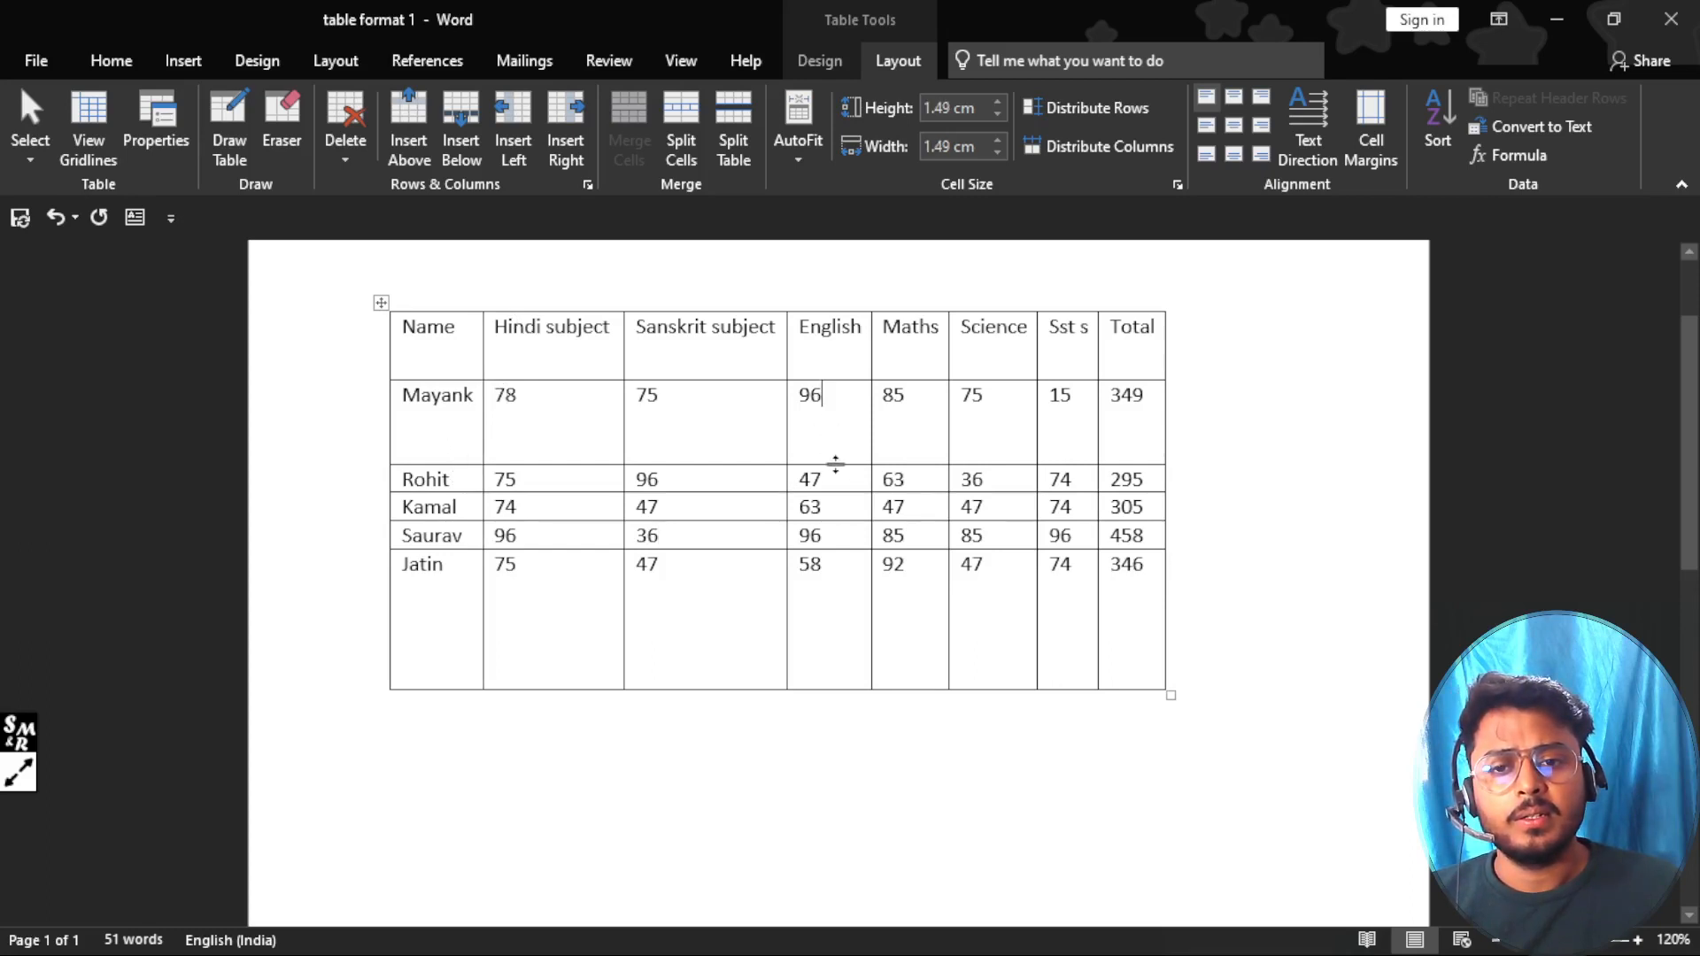
{"action": "left_click_drag", "start_coordinate": [837, 468], "coordinate": [838, 449]}
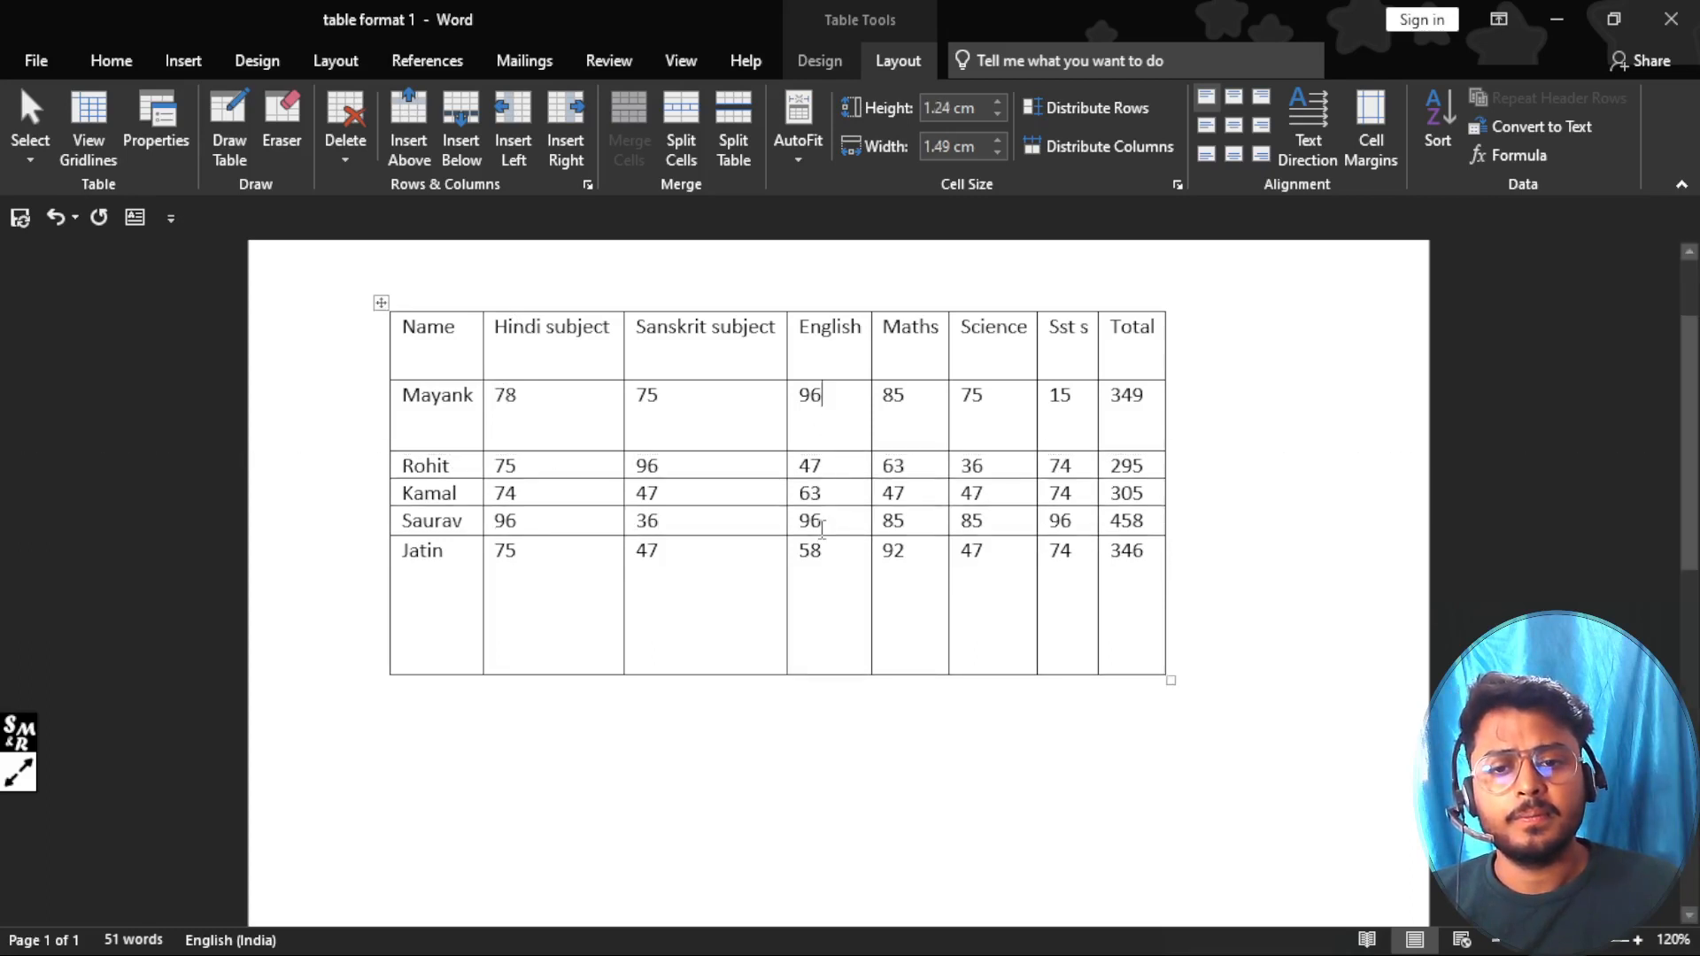
{"action": "left_click", "coordinate": [843, 557]}
{"action": "left_click_drag", "start_coordinate": [836, 535], "coordinate": [833, 607]}
{"action": "left_click", "coordinate": [566, 561]}
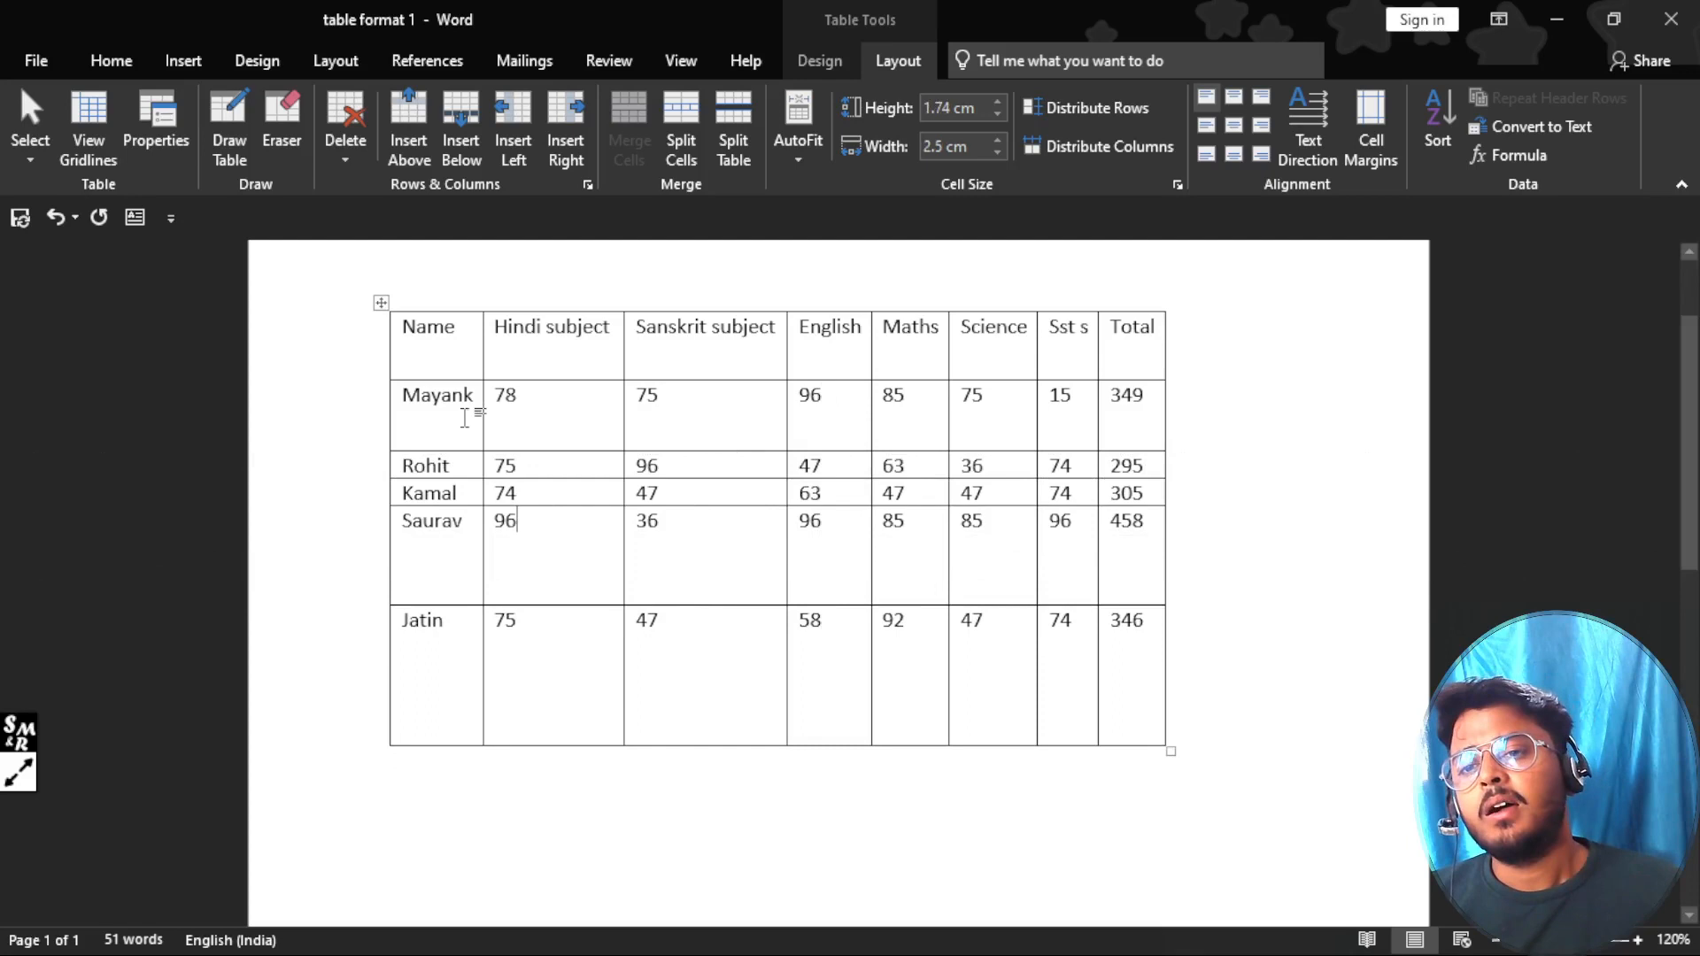
{"action": "left_click", "coordinate": [464, 343]}
{"action": "left_click", "coordinate": [409, 411]}
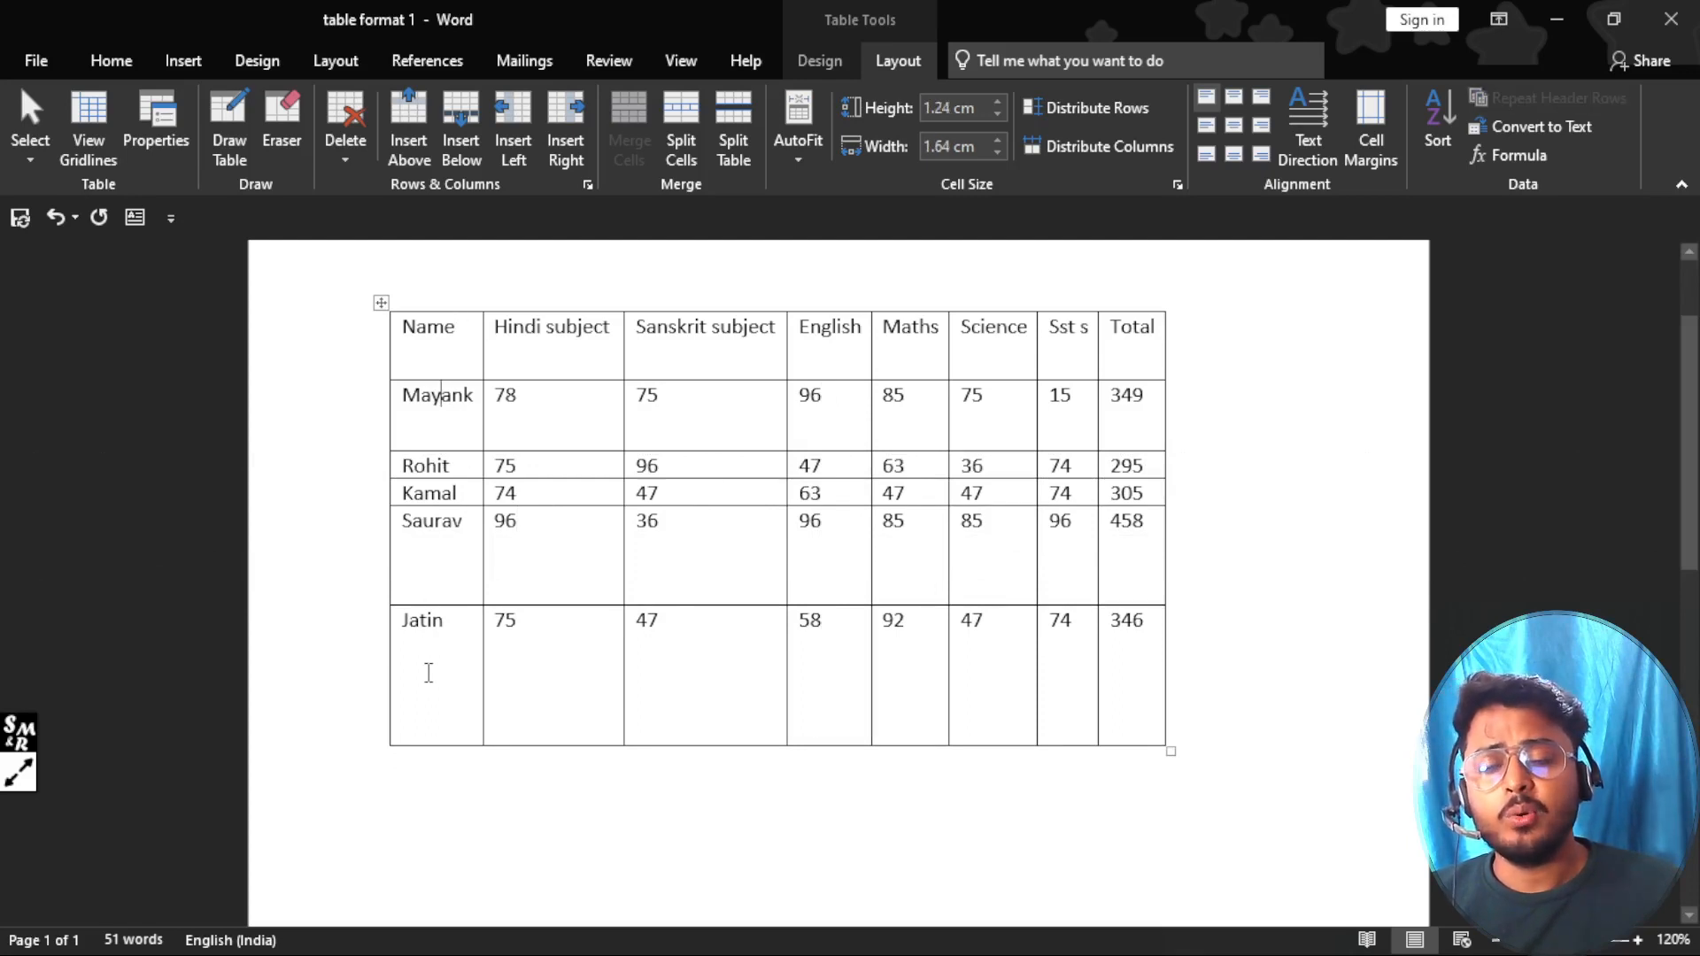
{"action": "left_click_drag", "start_coordinate": [431, 545], "coordinate": [1107, 577]}
{"action": "left_click_drag", "start_coordinate": [433, 439], "coordinate": [950, 438]}
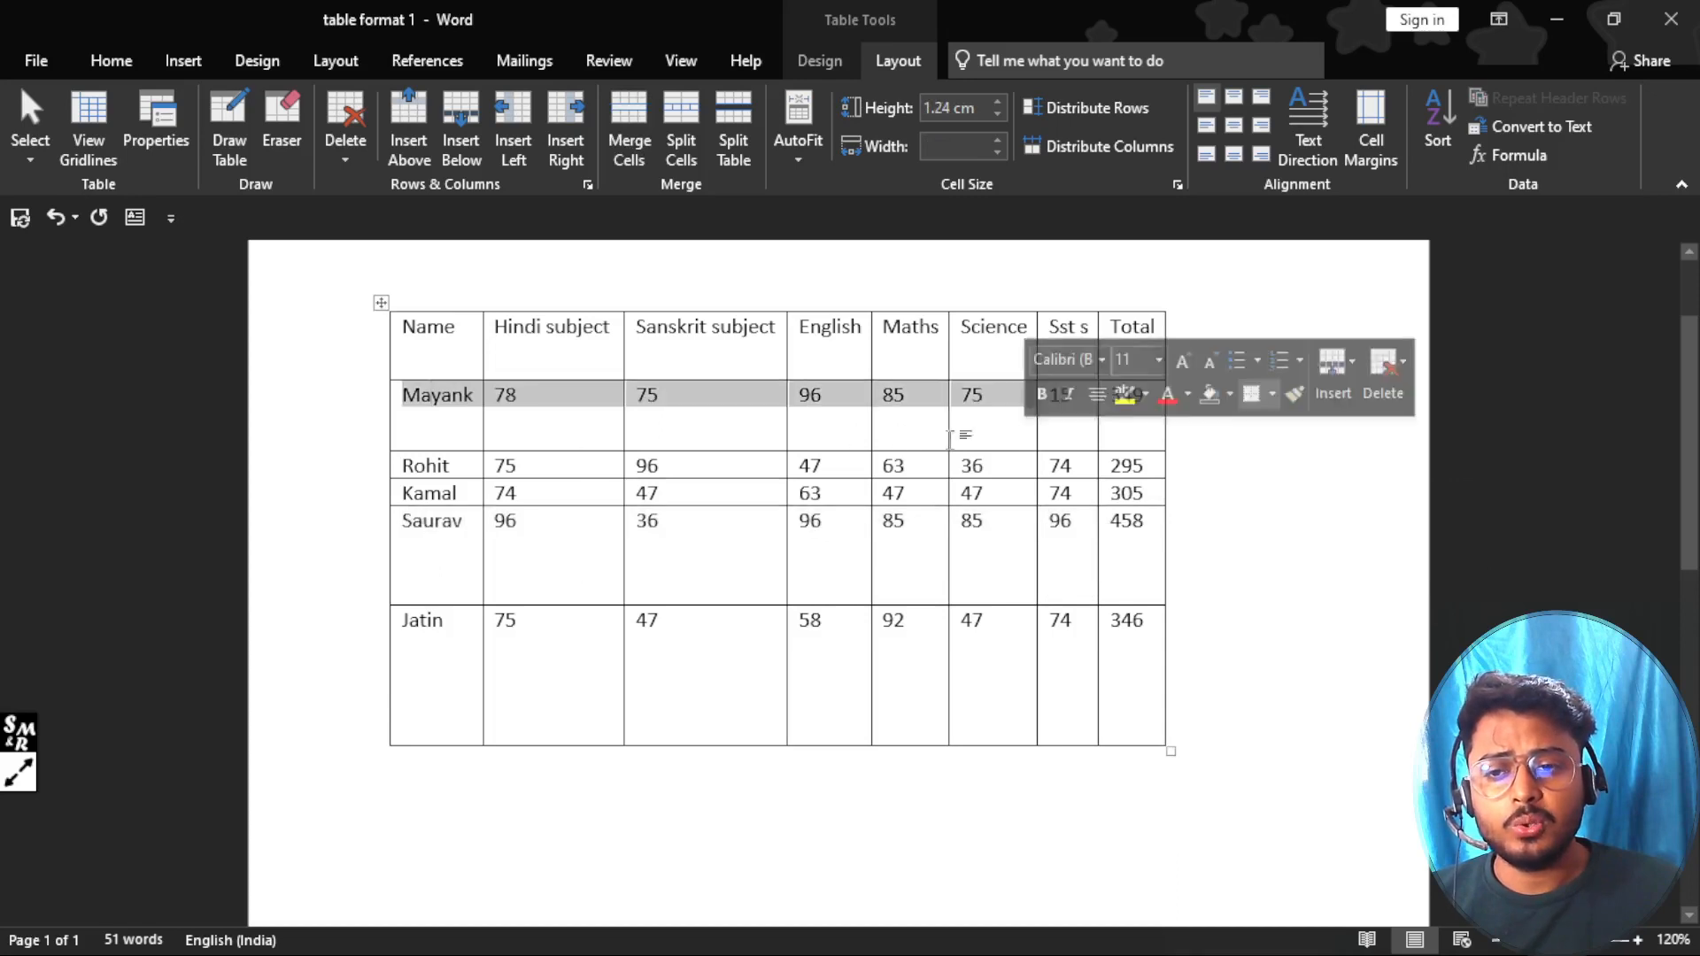
{"action": "left_click_drag", "start_coordinate": [474, 471], "coordinate": [1142, 522]}
{"action": "left_click", "coordinate": [542, 573]}
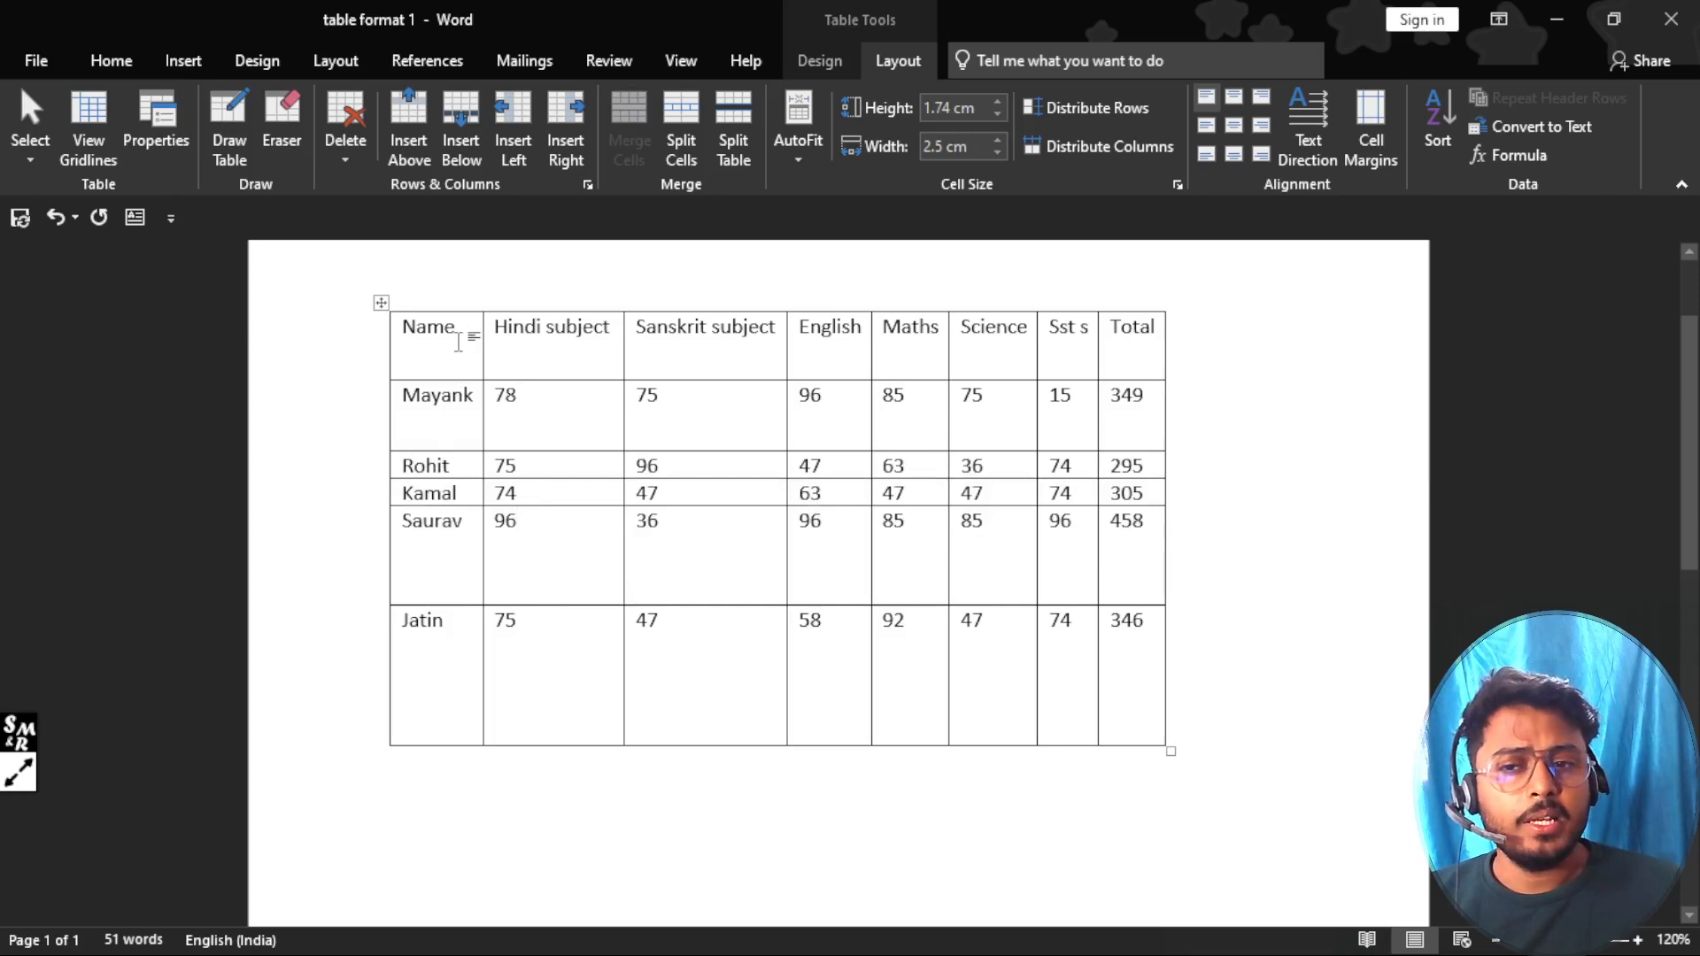
Step: Distribute all rows of the marks table evenly and check the row height in several cells of the Name column
{"action": "left_click_drag", "start_coordinate": [467, 334], "coordinate": [1178, 709]}
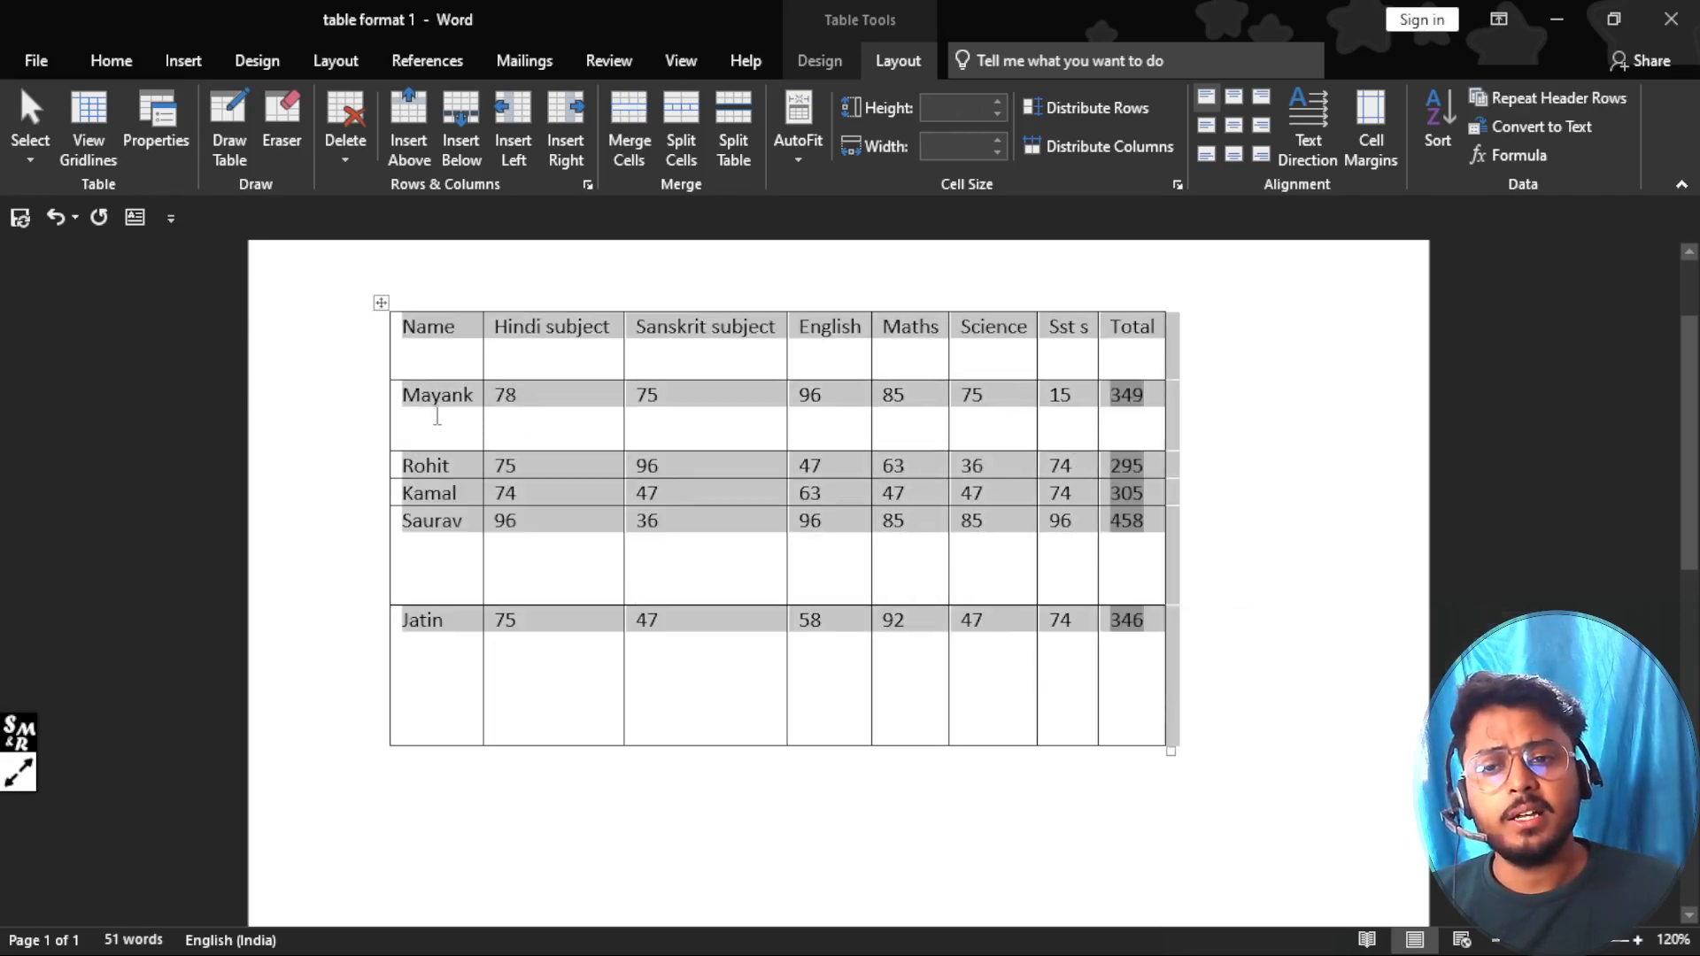
{"action": "left_click", "coordinate": [456, 358]}
{"action": "left_click_drag", "start_coordinate": [482, 440], "coordinate": [1118, 734]}
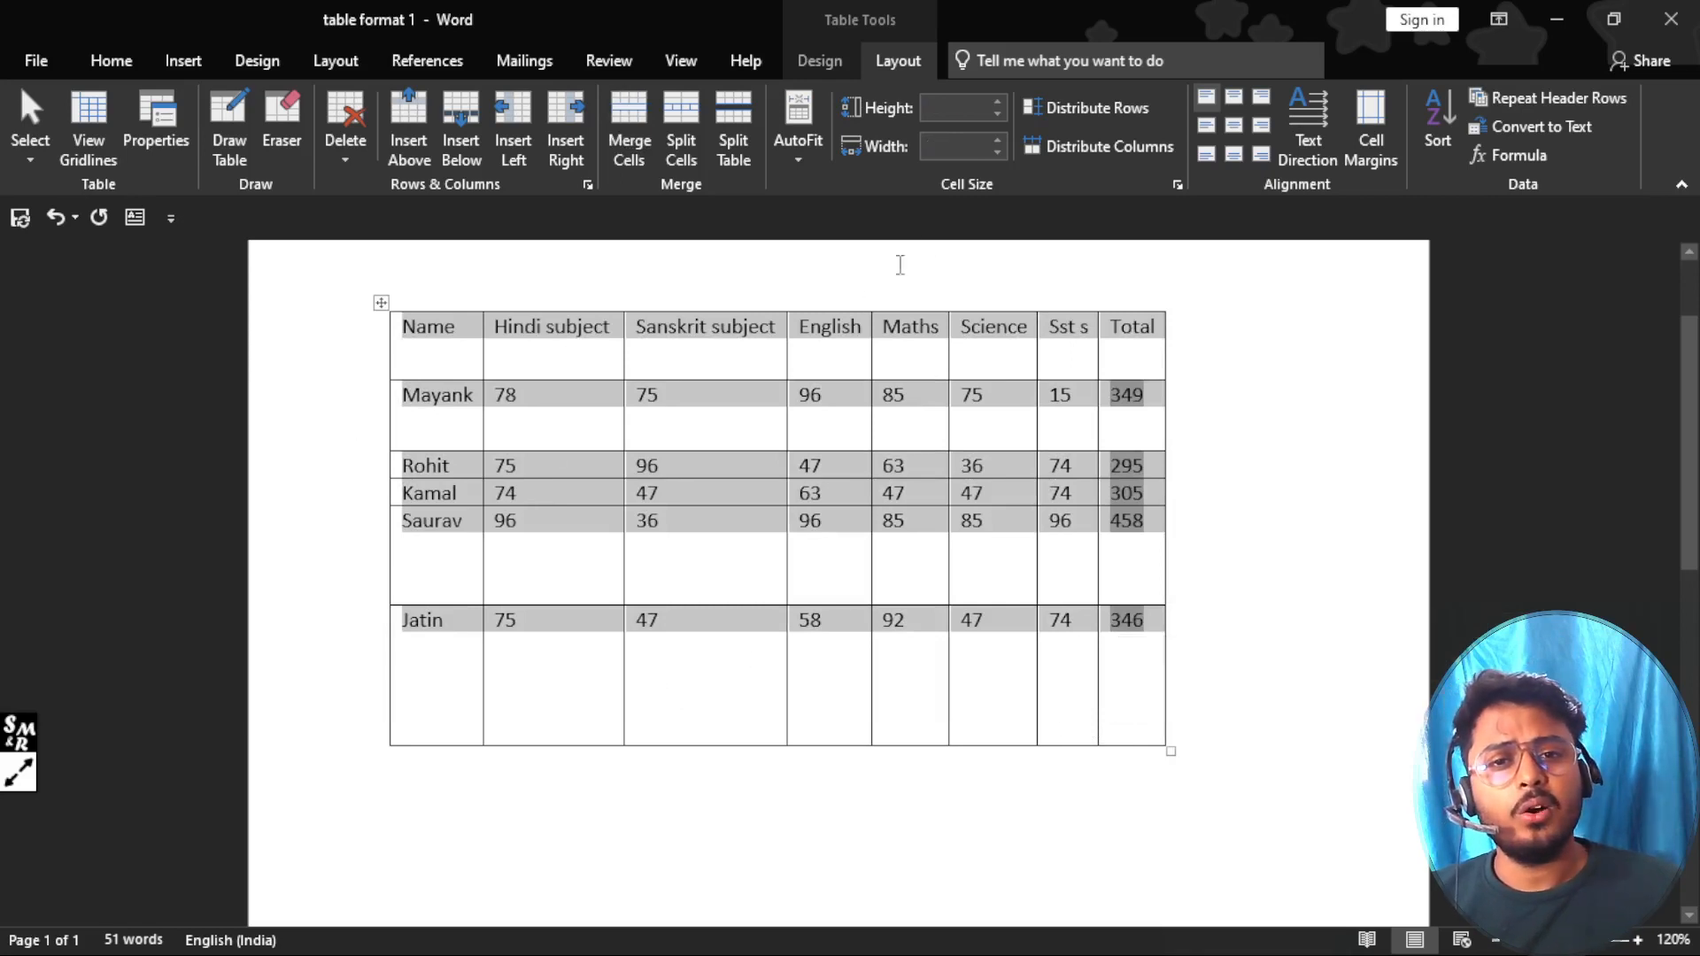
{"action": "left_click", "coordinate": [1089, 107]}
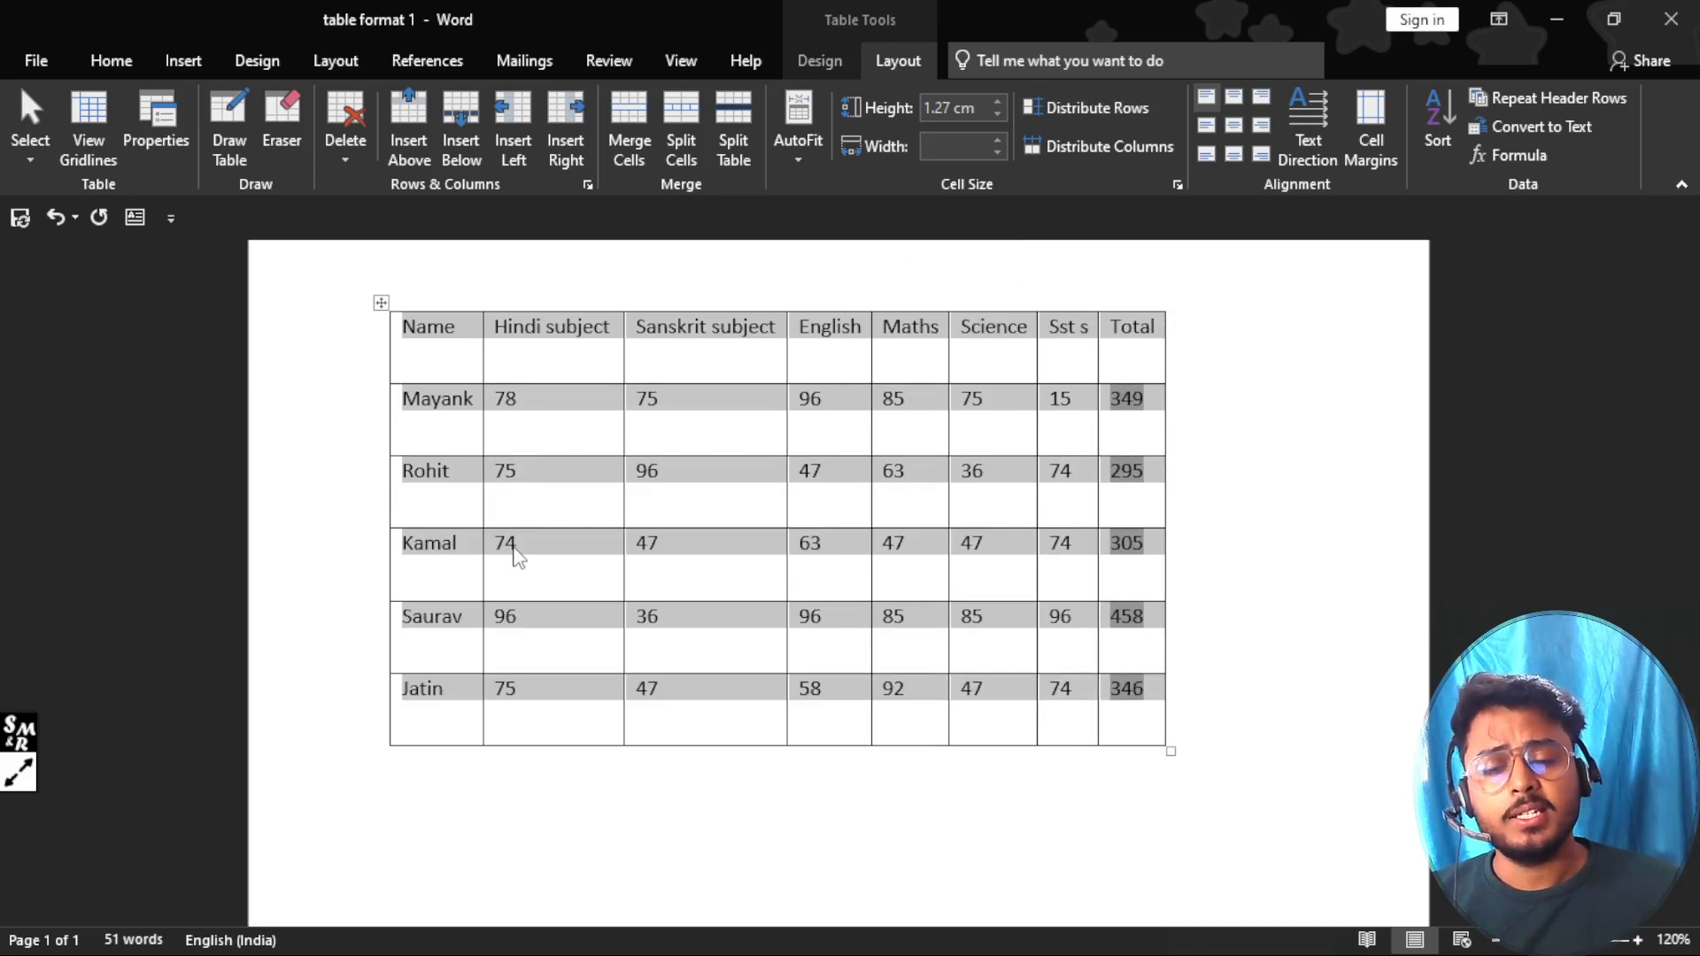
{"action": "left_click", "coordinate": [555, 423]}
{"action": "left_click", "coordinate": [425, 363]}
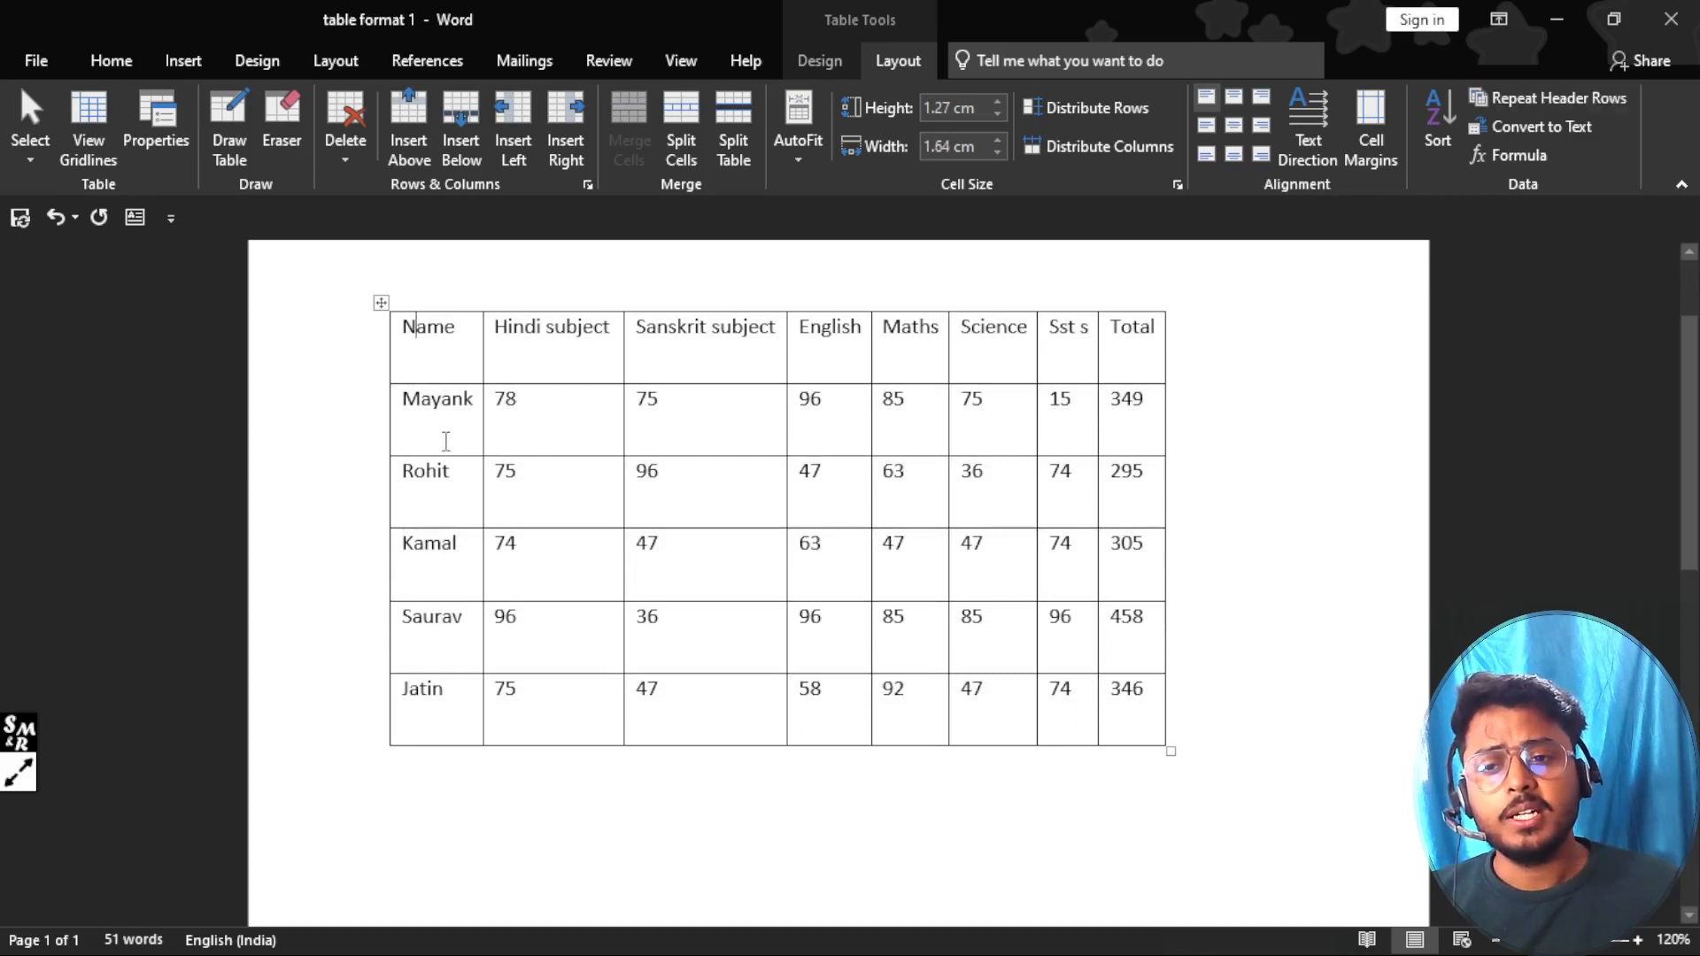
{"action": "left_click", "coordinate": [443, 444]}
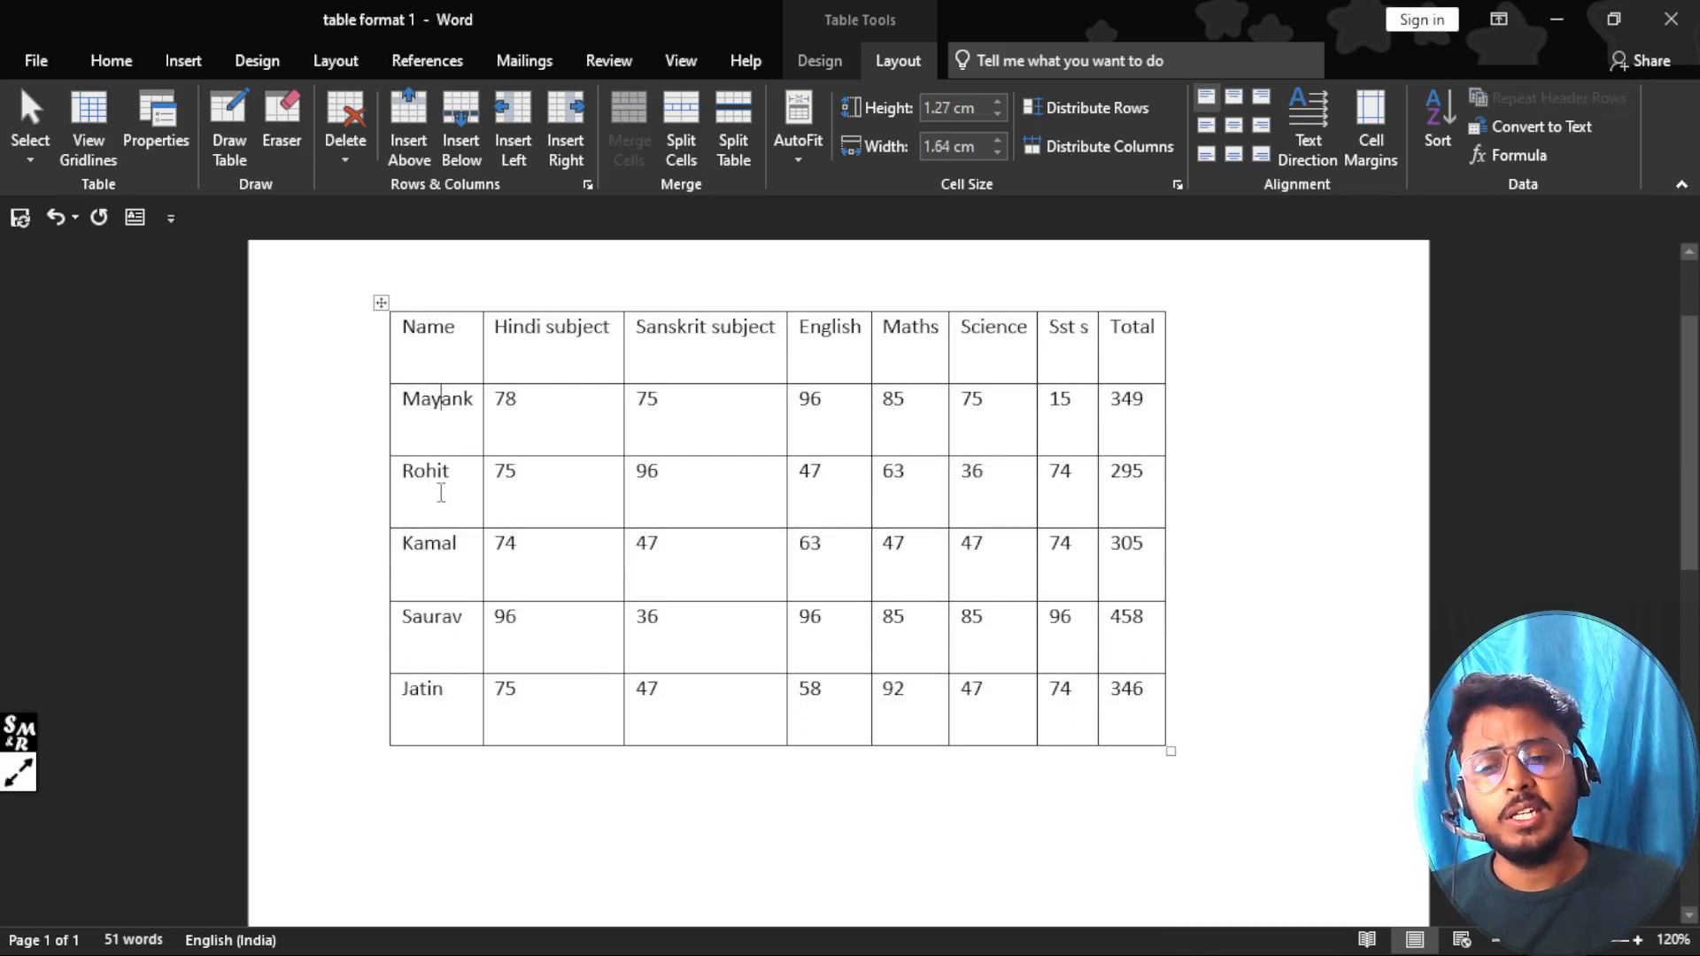
{"action": "left_click", "coordinate": [446, 694]}
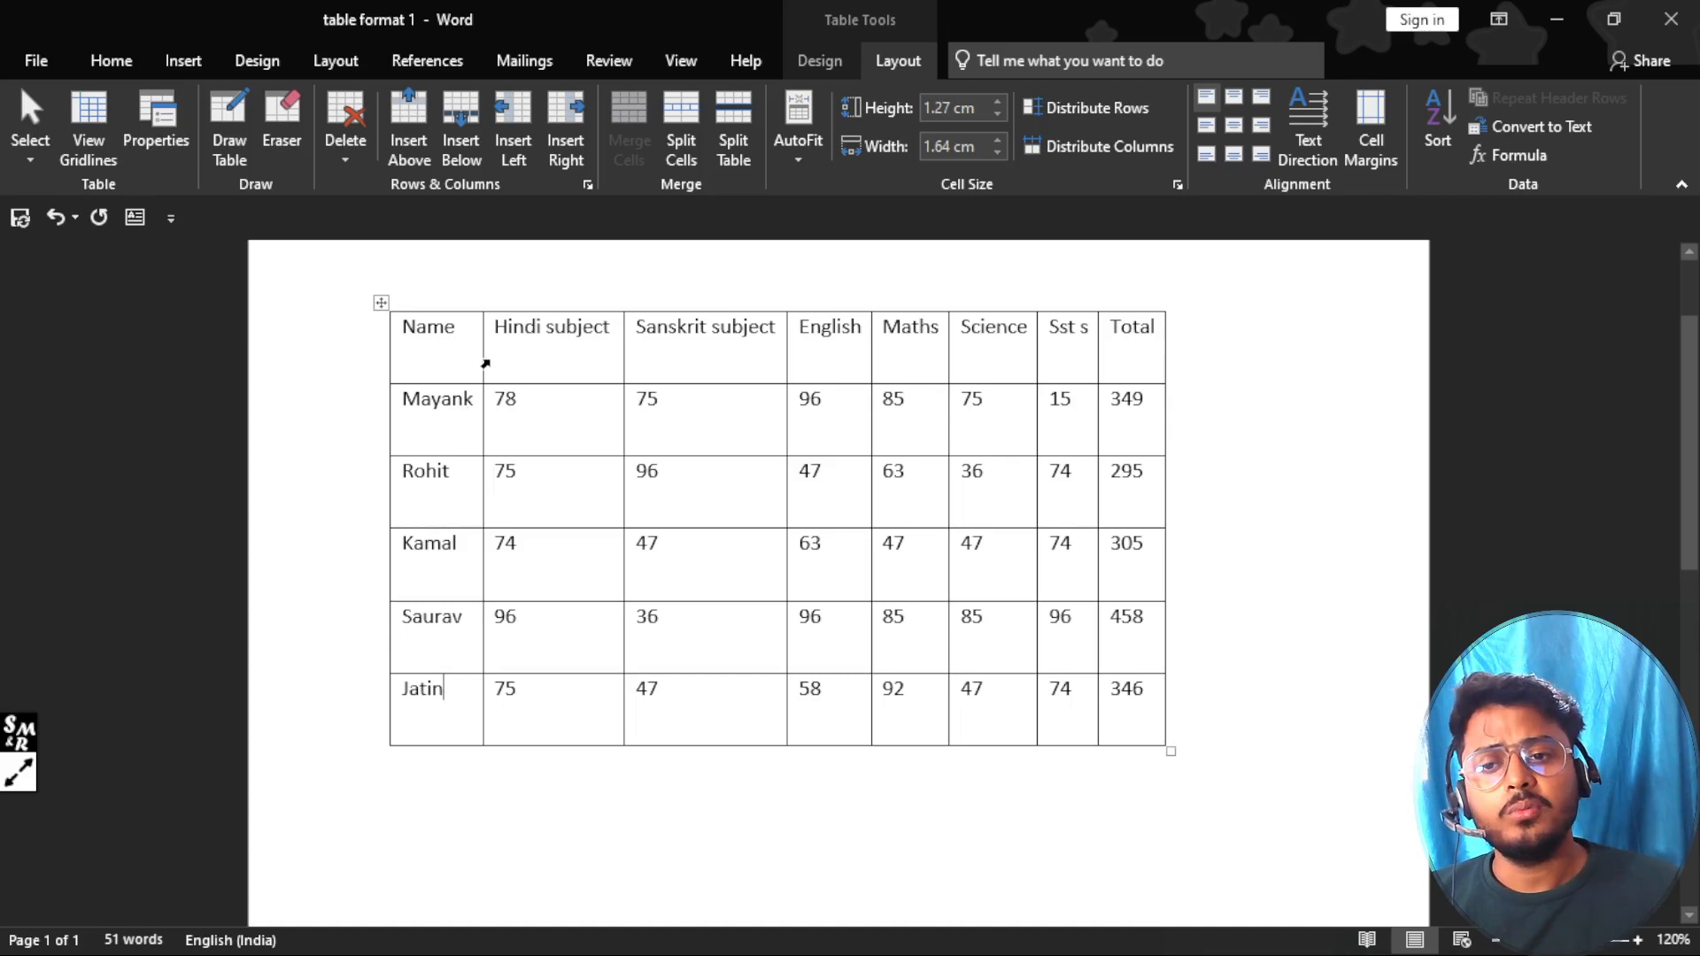
Step: Make the column widths uneven by narrowing the Name, Hindi subject and Science columns and widening the Sanskrit subject and Maths columns
{"action": "mouse_move", "coordinate": [480, 364]}
{"action": "left_mouse_down"}
{"action": "mouse_move", "coordinate": [428, 357]}
{"action": "mouse_move", "coordinate": [467, 396]}
{"action": "mouse_move", "coordinate": [460, 357]}
{"action": "mouse_move", "coordinate": [499, 359]}
{"action": "left_mouse_up"}
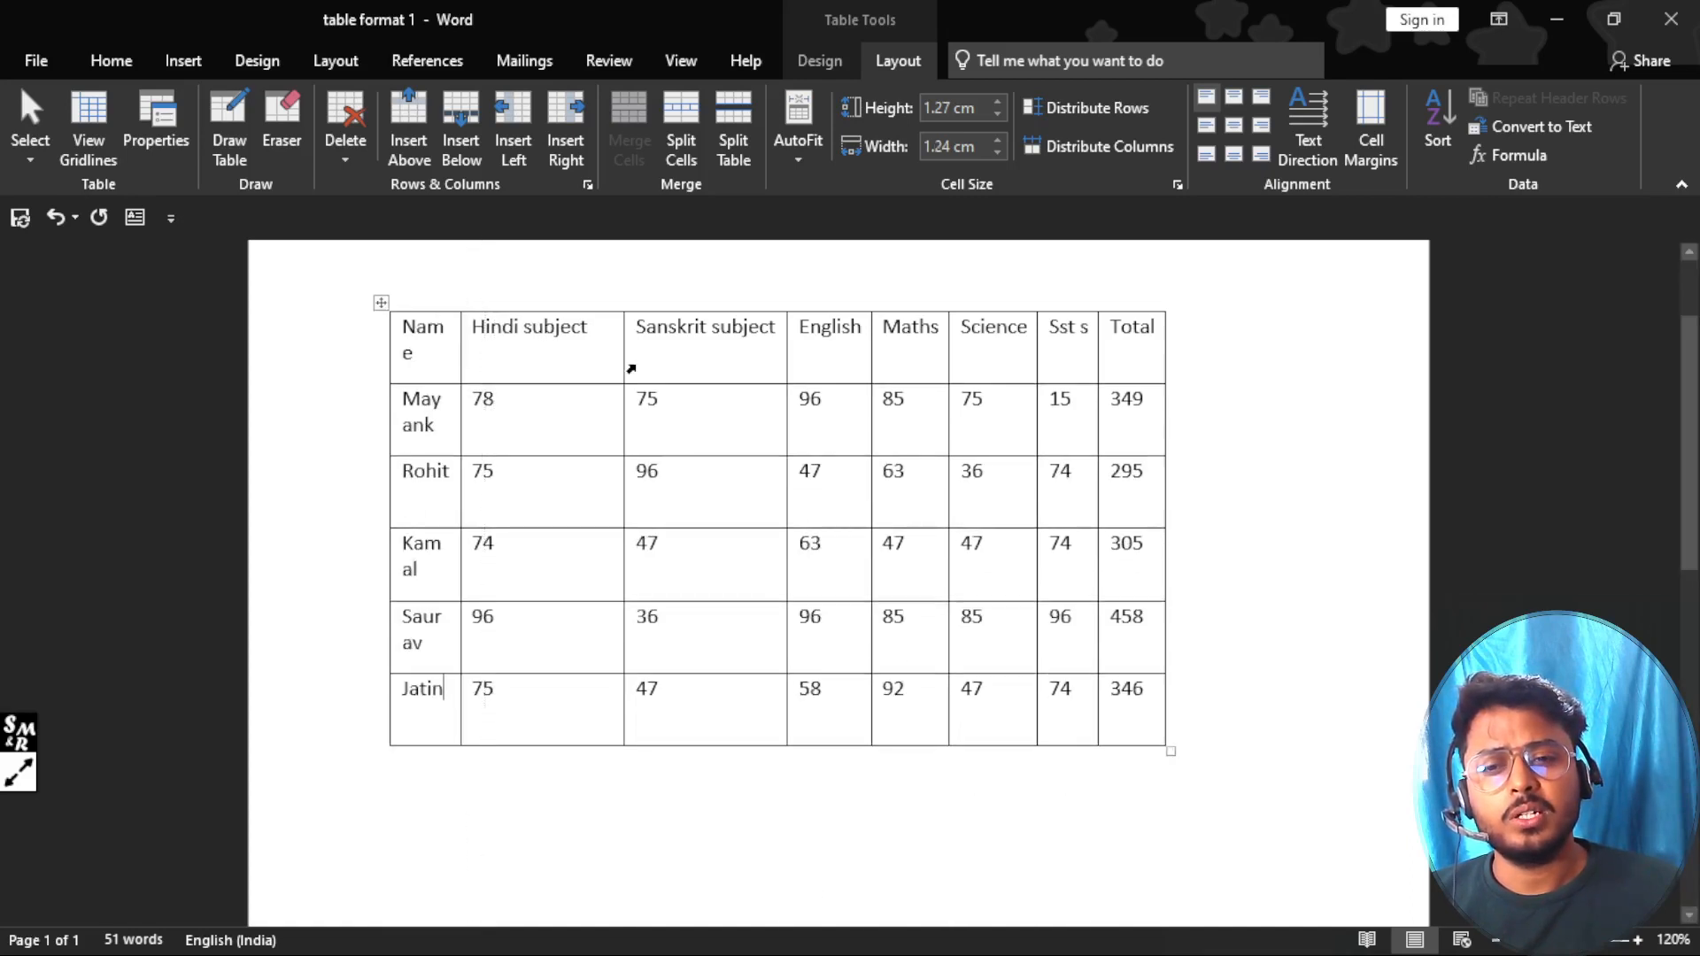
{"action": "left_click_drag", "start_coordinate": [624, 363], "coordinate": [602, 361]}
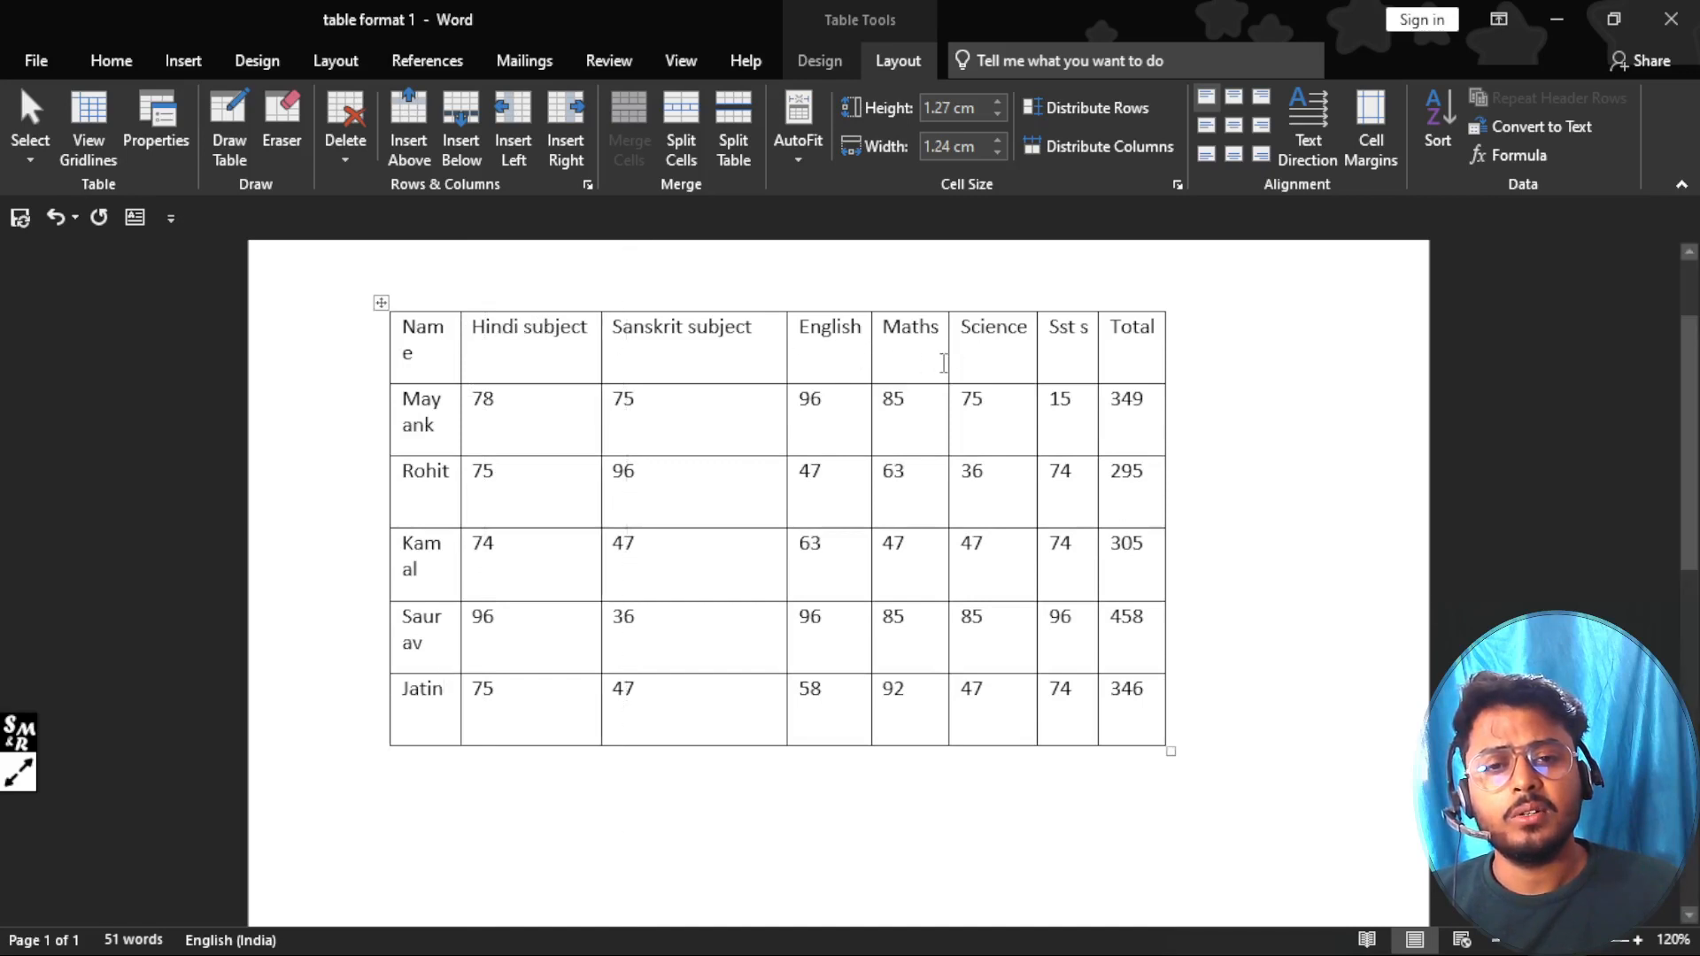
{"action": "left_click_drag", "start_coordinate": [949, 362], "coordinate": [981, 359]}
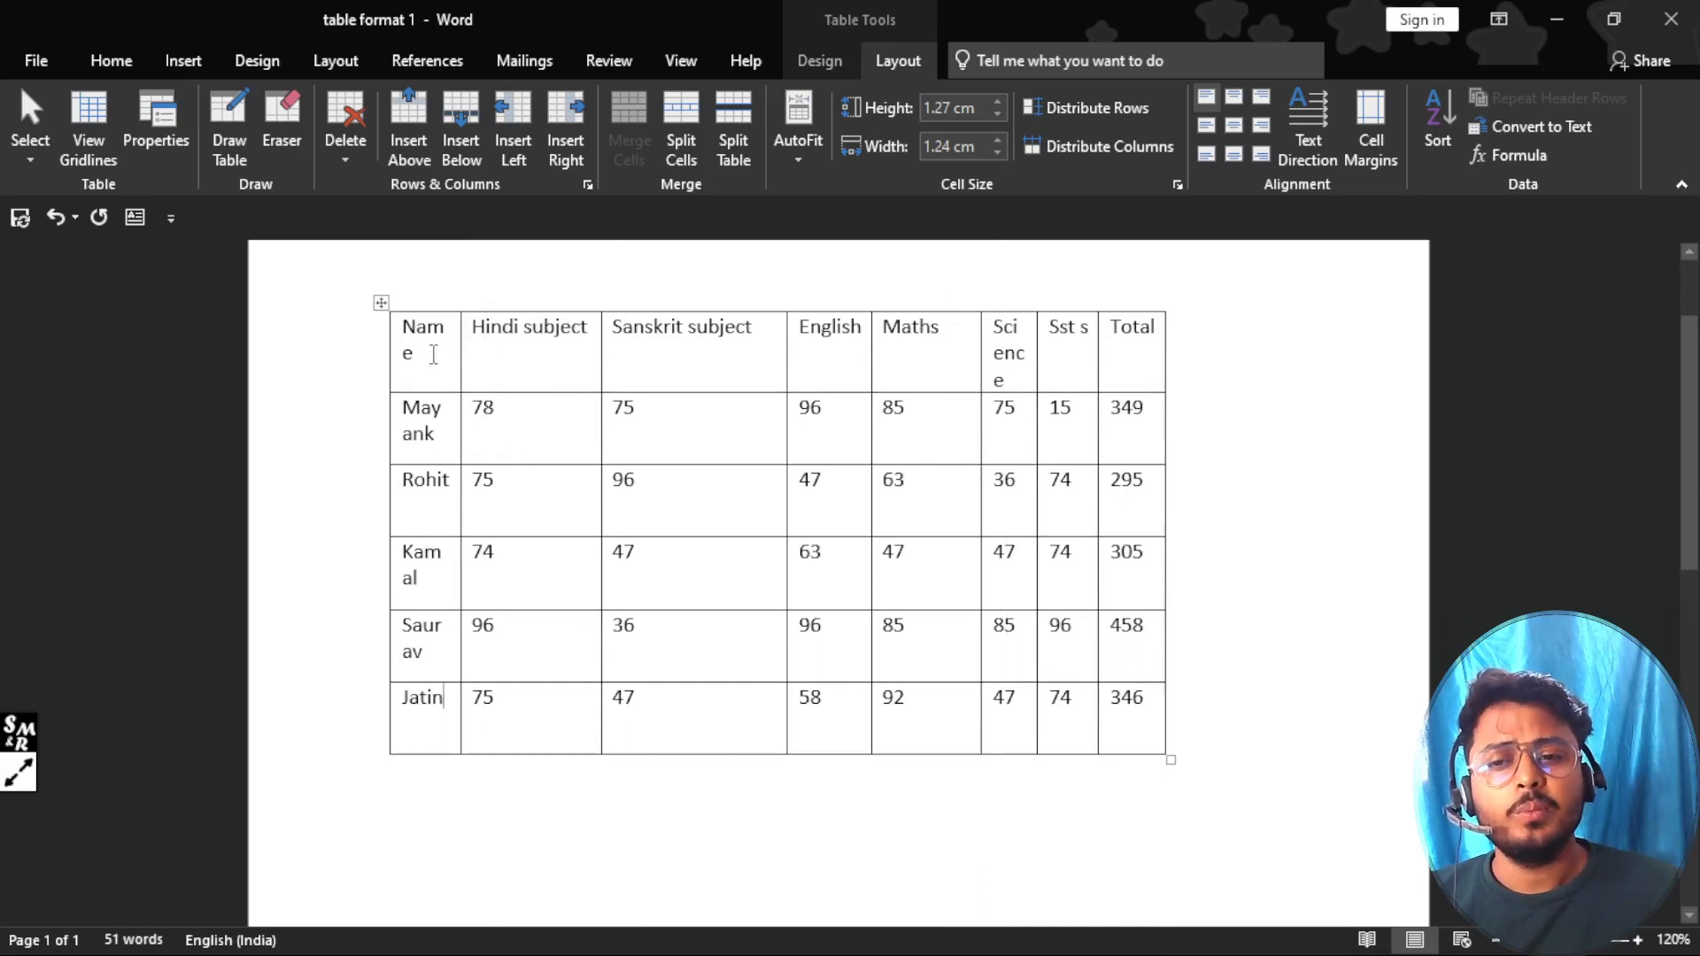
Step: Distribute all columns of the marks table to equal widths and deselect the table
{"action": "left_click_drag", "start_coordinate": [436, 354], "coordinate": [1141, 359]}
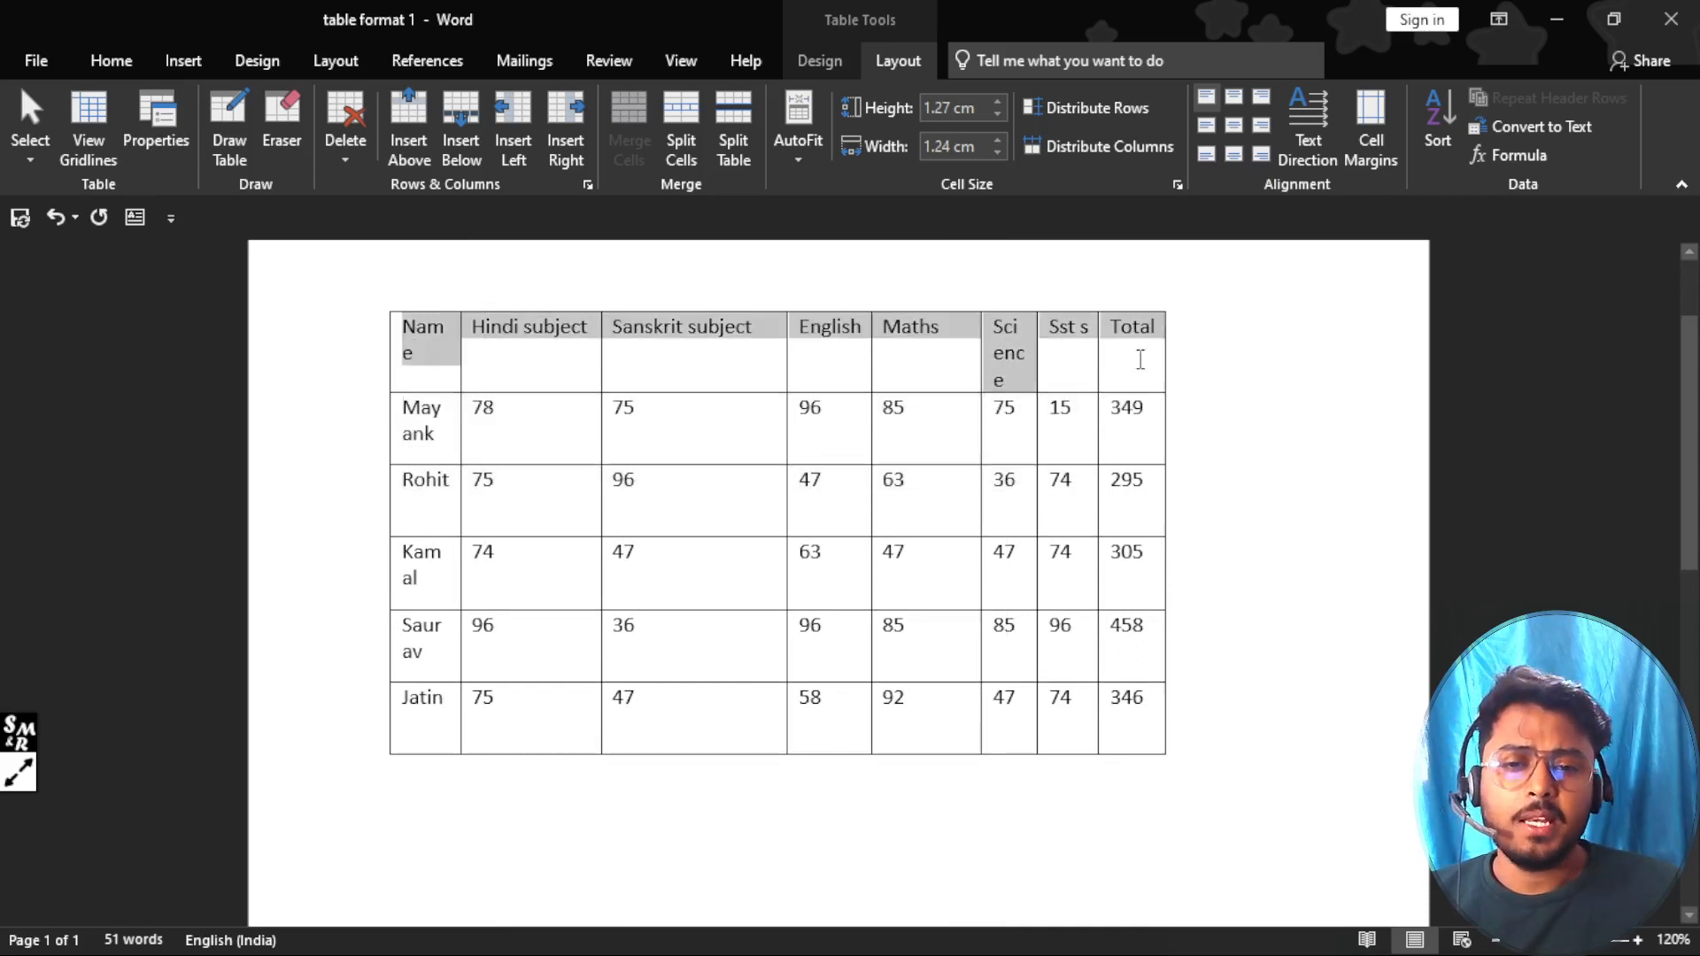
{"action": "left_click_drag", "start_coordinate": [1152, 440], "coordinate": [1157, 742]}
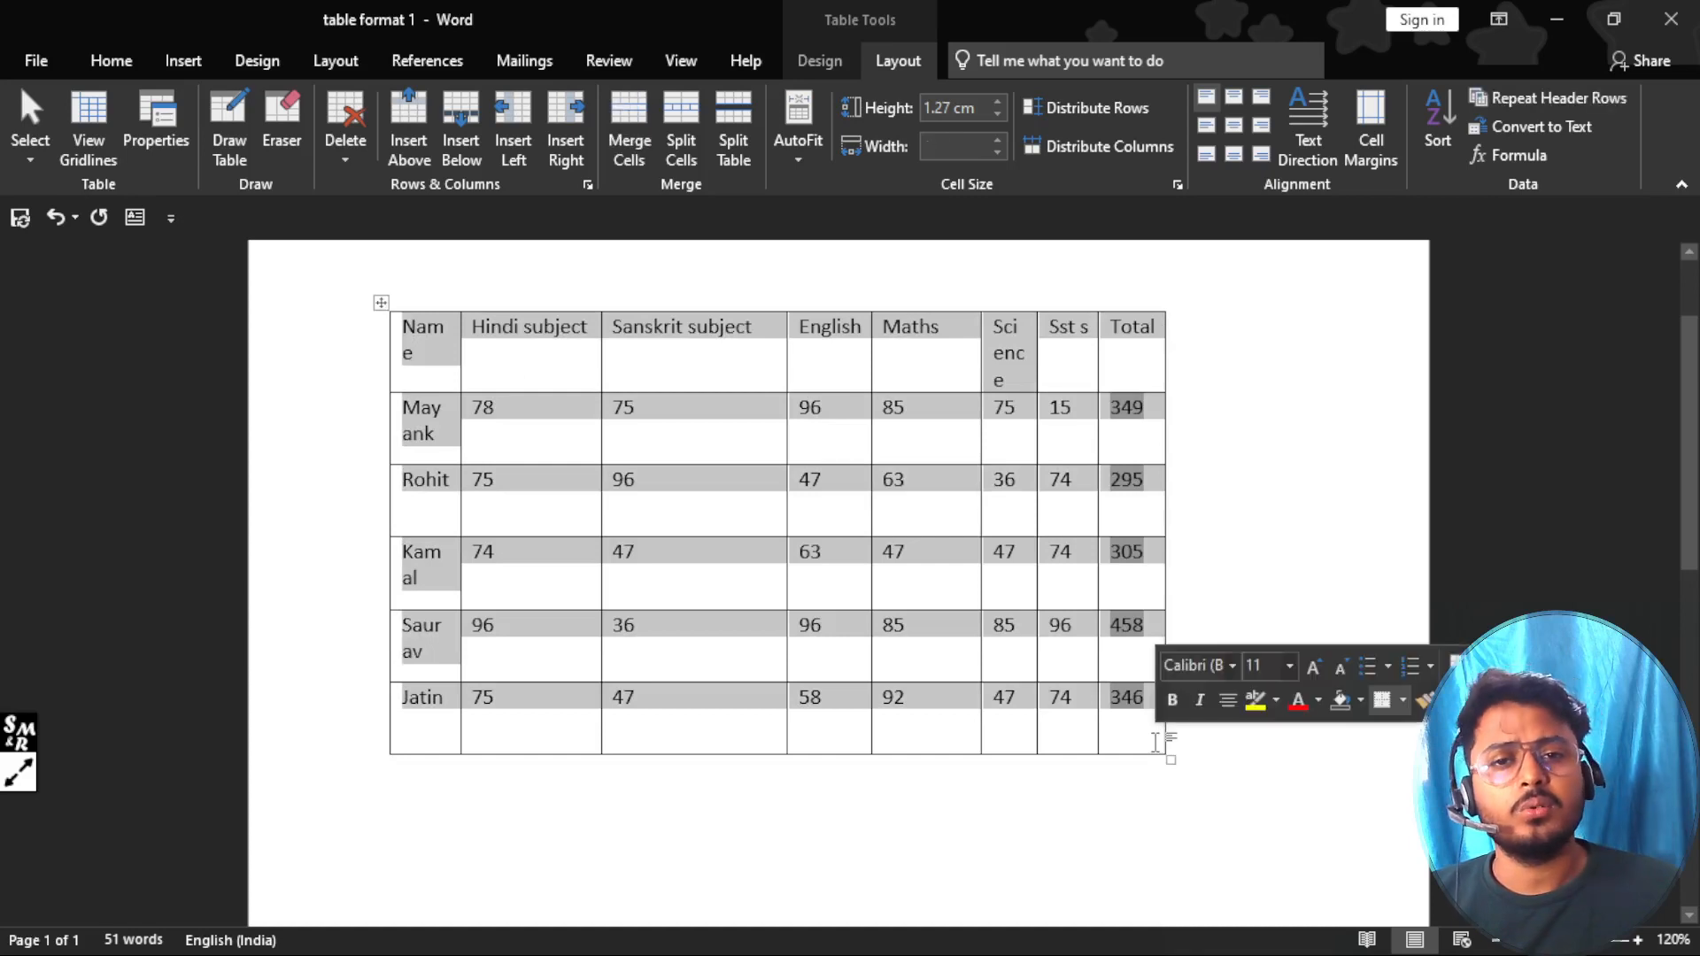
{"action": "left_click", "coordinate": [1087, 151]}
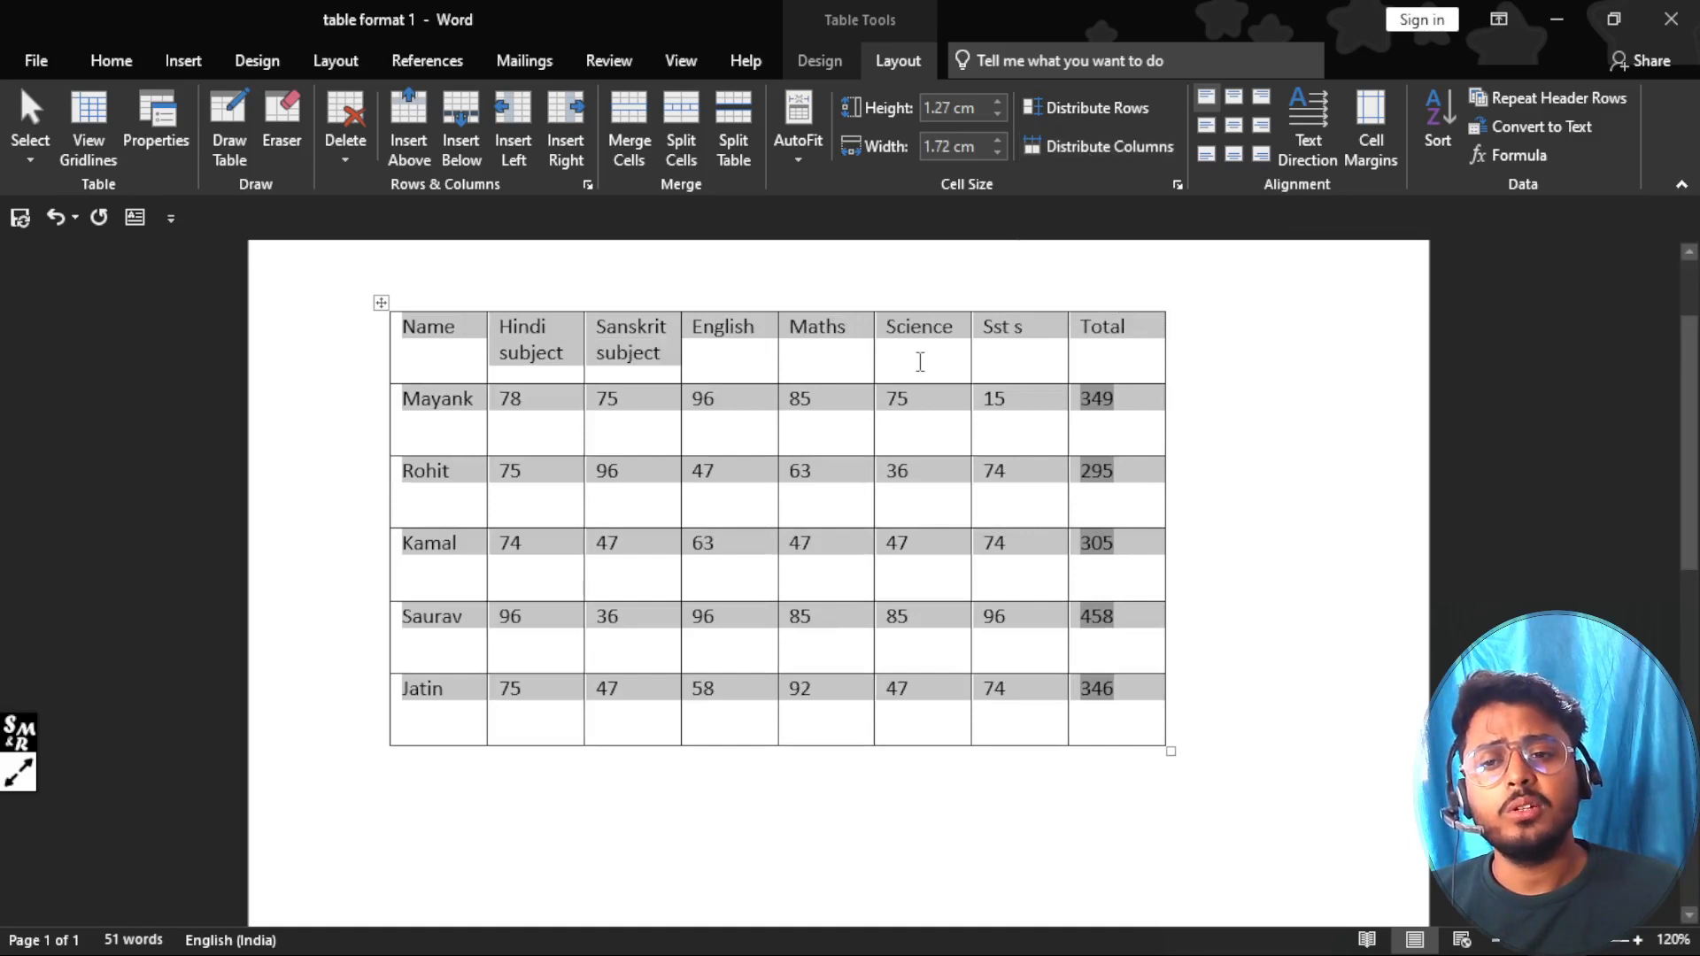
{"action": "left_click", "coordinate": [920, 361]}
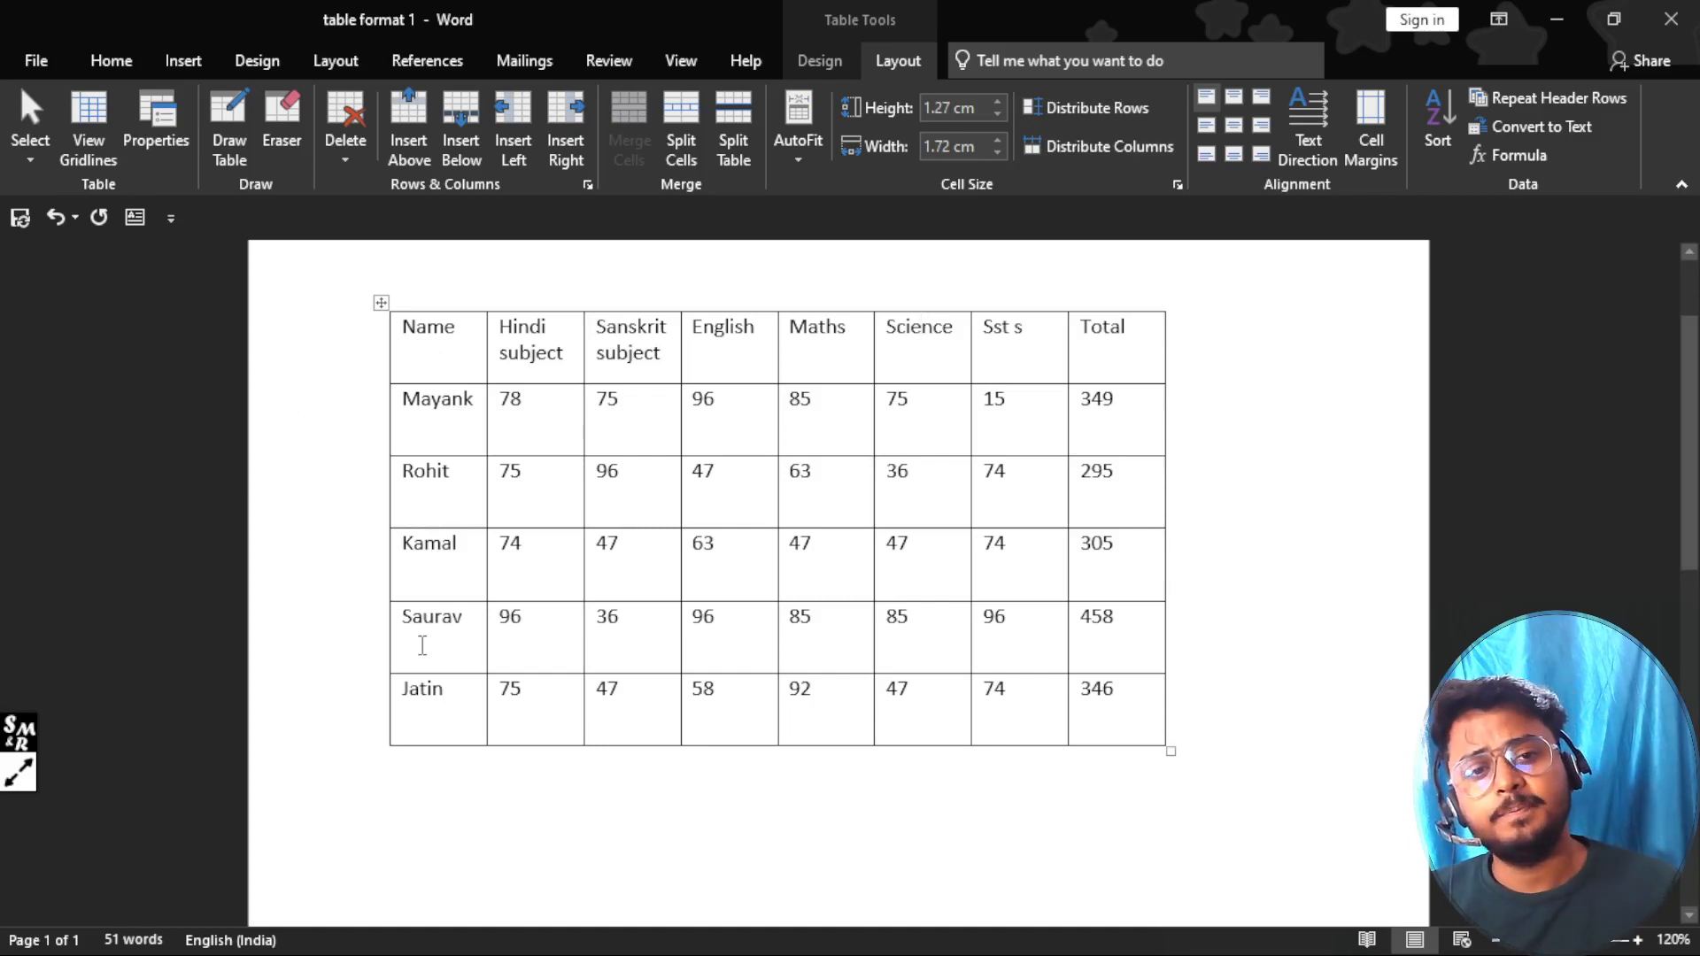
{"action": "scroll", "coordinate": [775, 515], "scroll_direction": "up", "scroll_amount": 1}
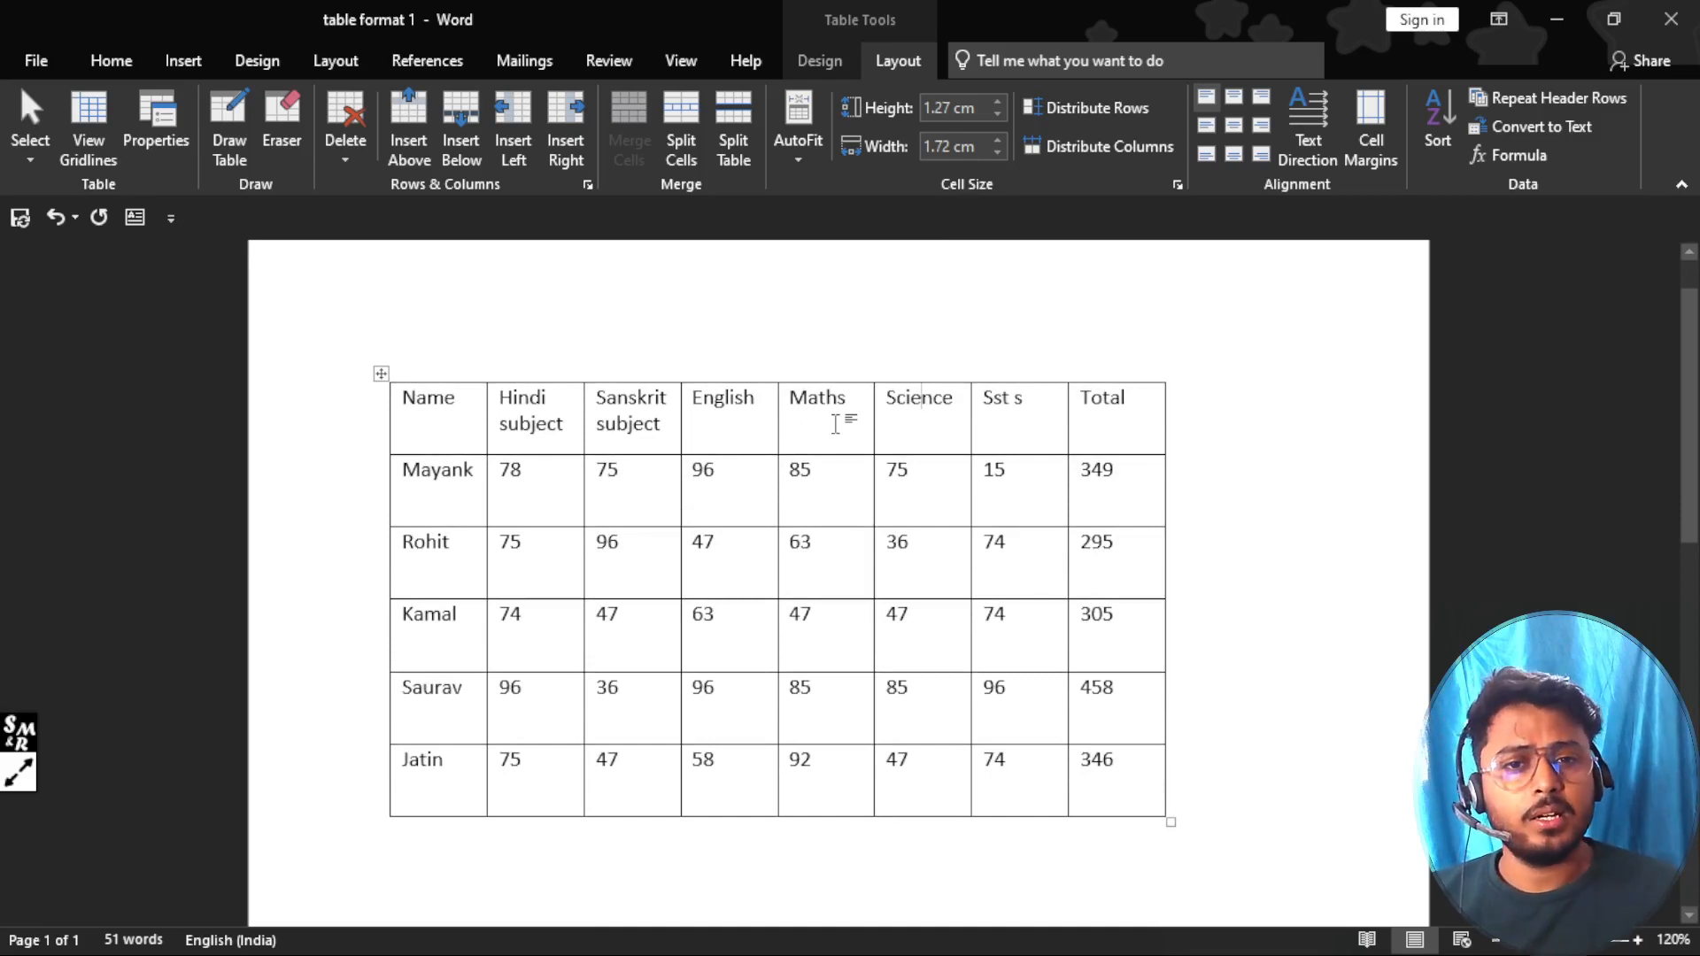
{"action": "left_click", "coordinate": [919, 502]}
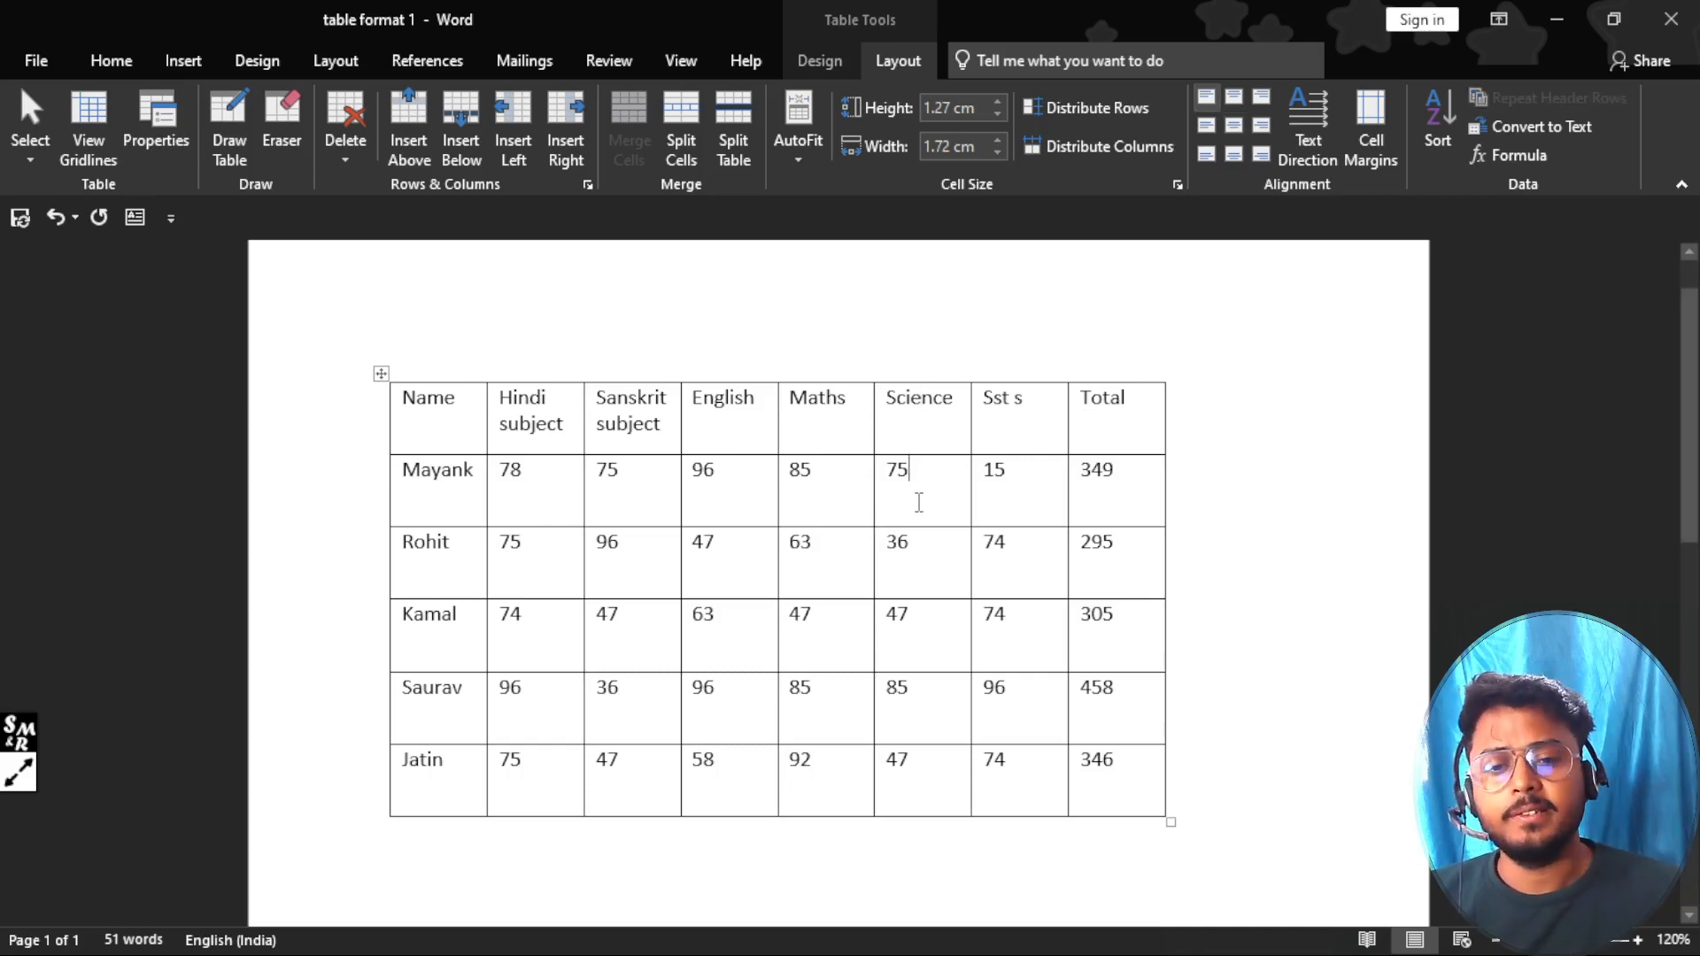
{"action": "key", "text": "alt+Tab"}
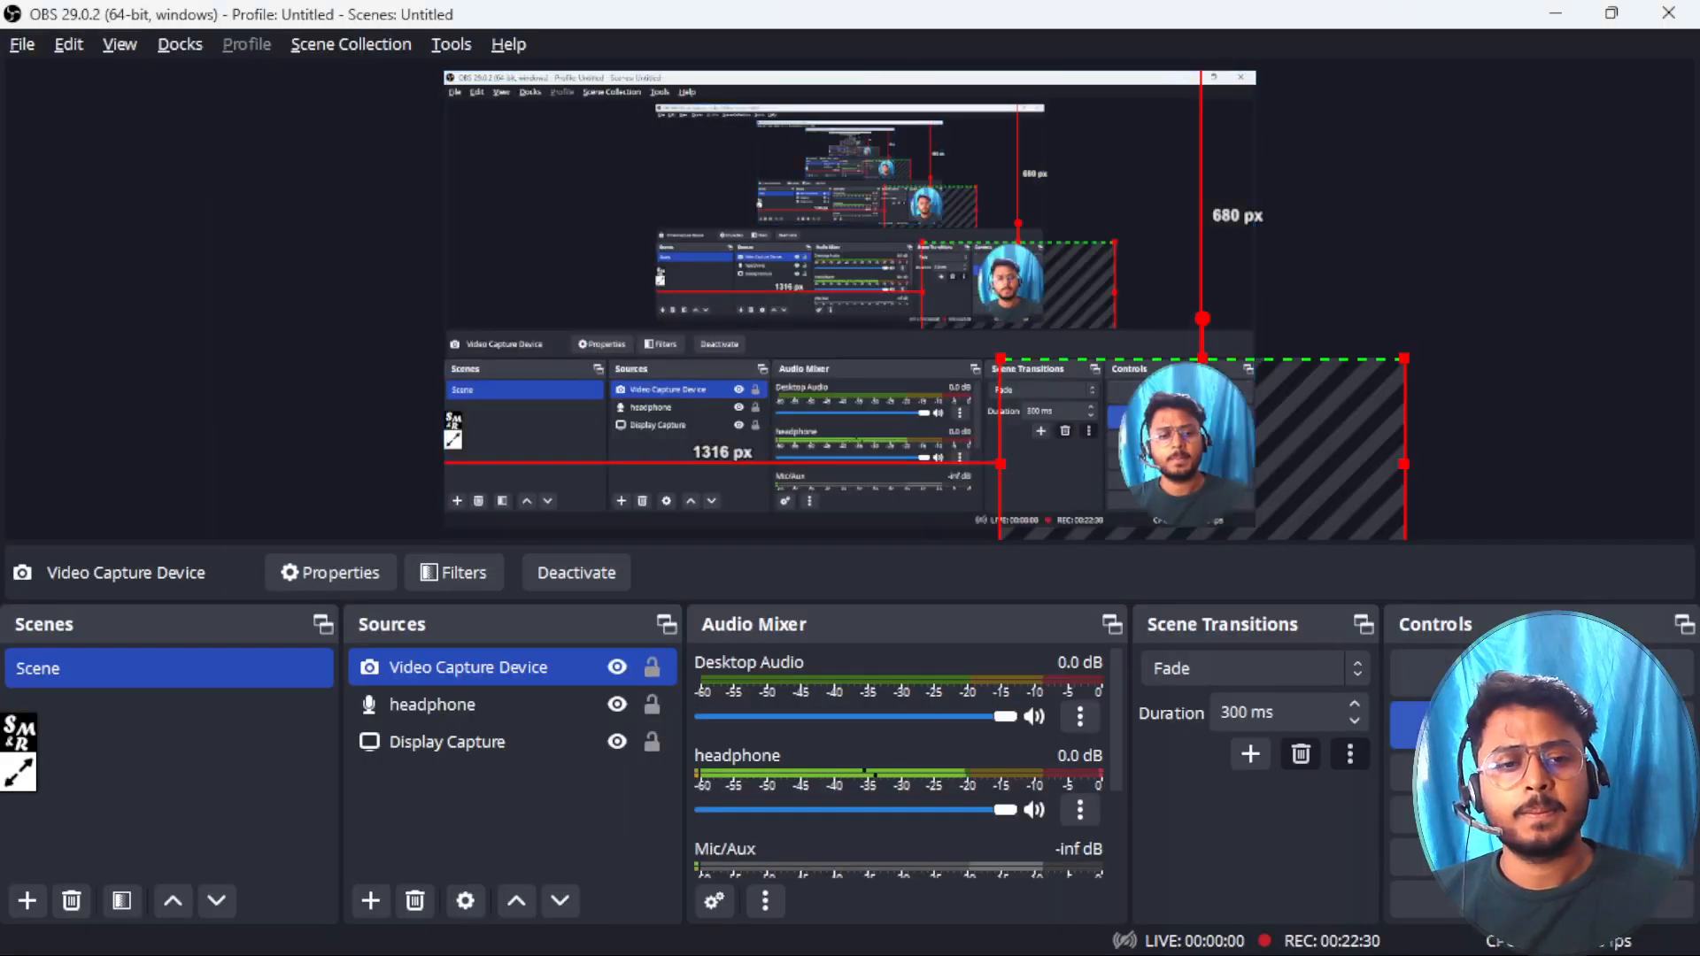